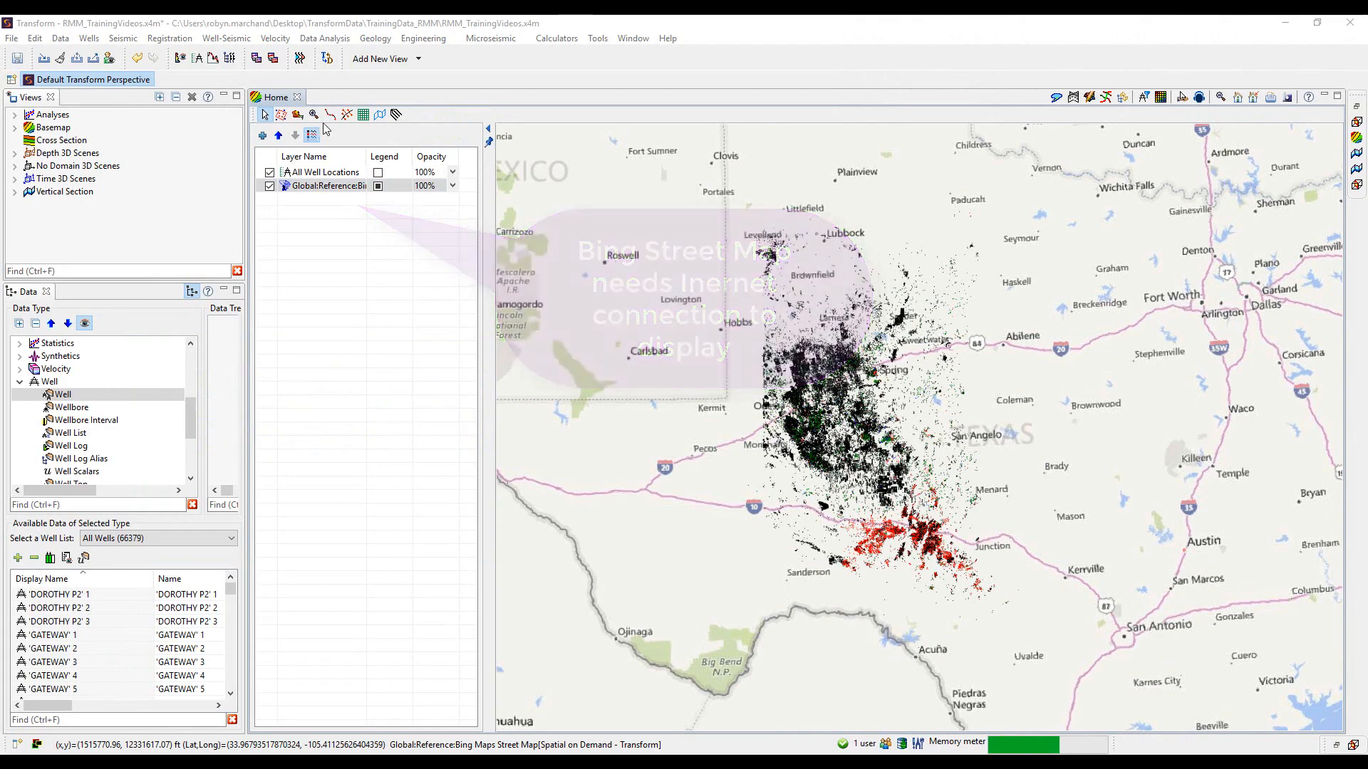
Collapse the Home map's layer list and pin it open again beside the map
click(488, 129)
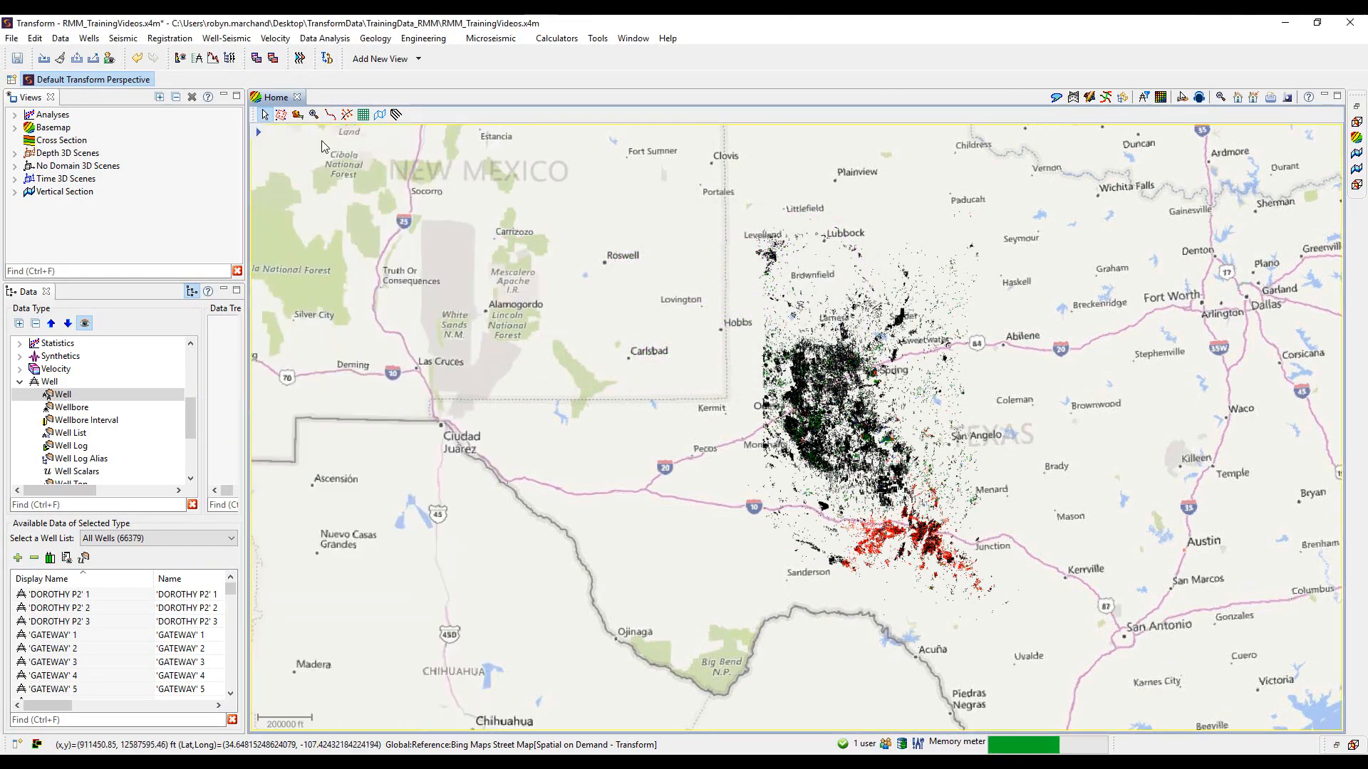
click(262, 109)
click(491, 145)
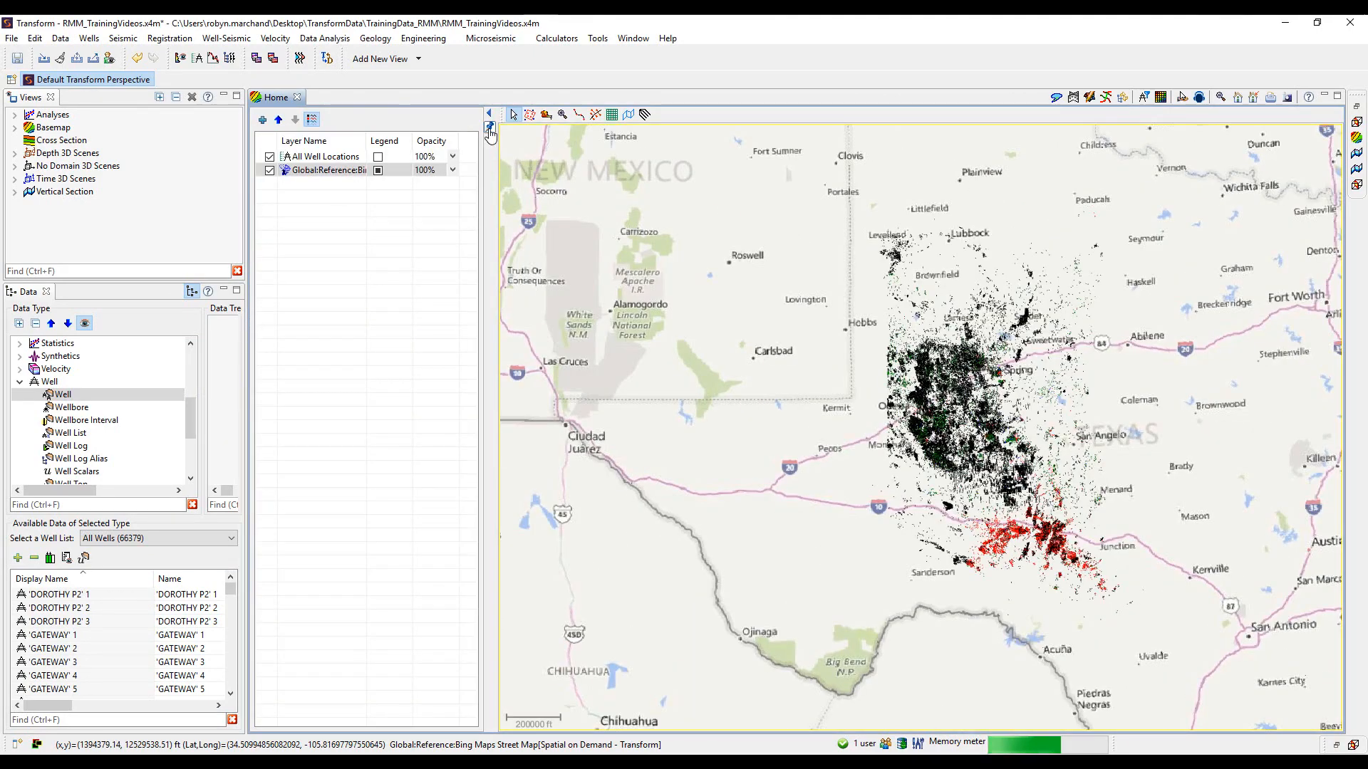
click(491, 130)
Move the All Well Locations layer below the Bing map layer and back to the top
click(301, 174)
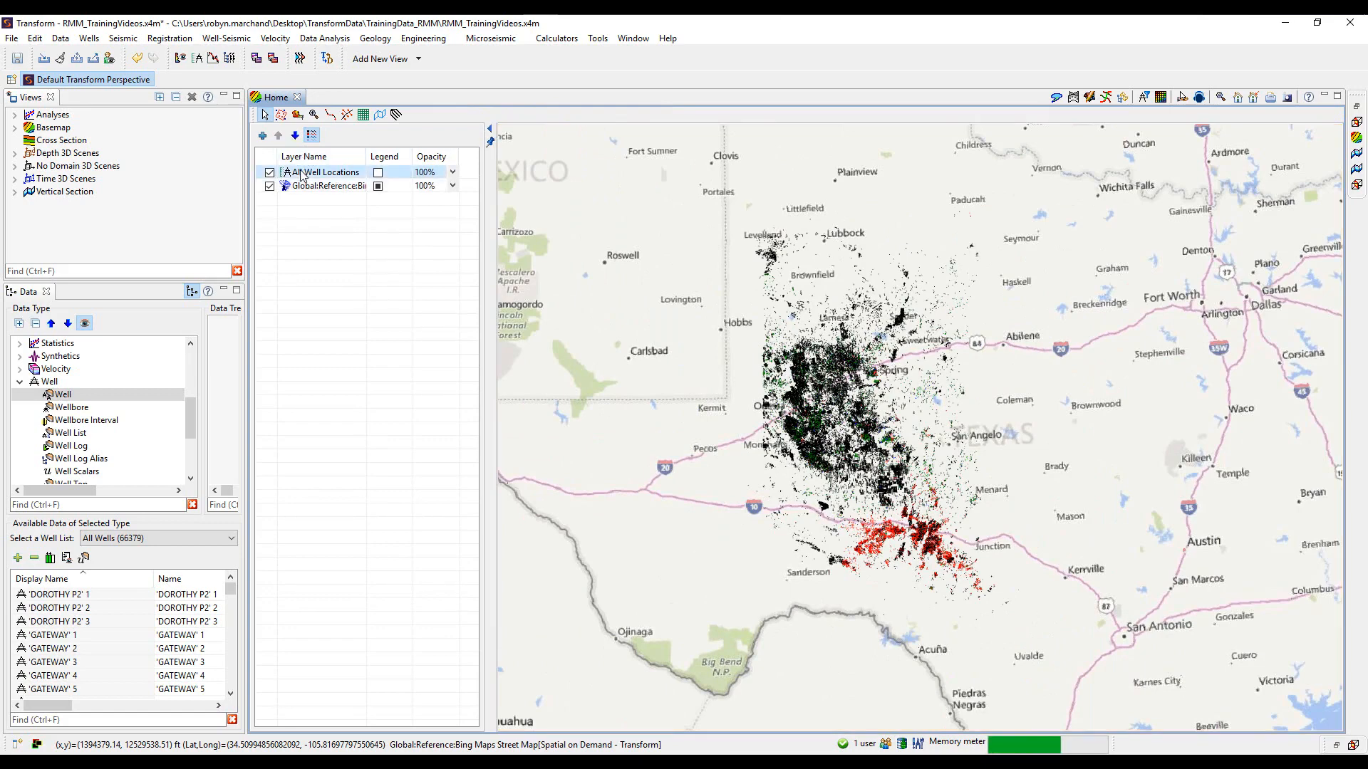
click(295, 135)
click(277, 136)
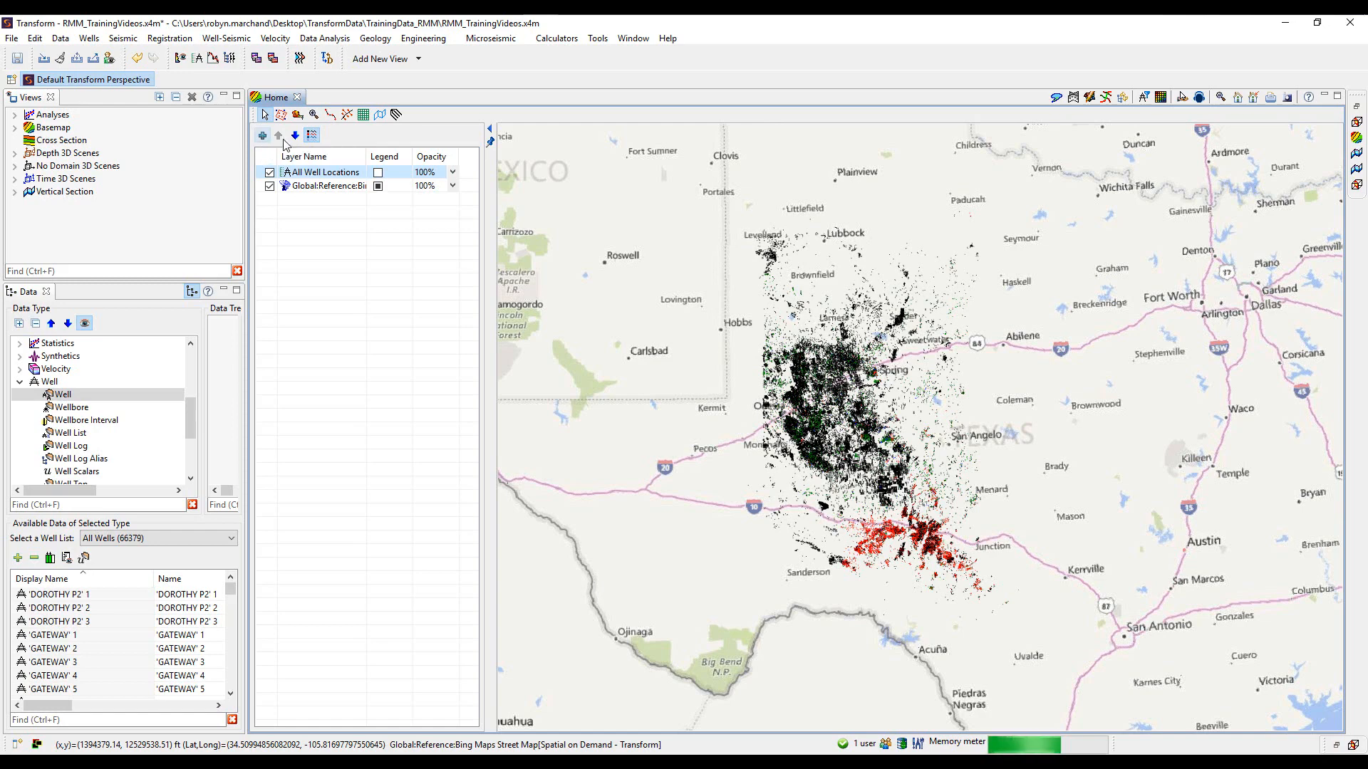
Add a new basemap view named Map 4
click(418, 59)
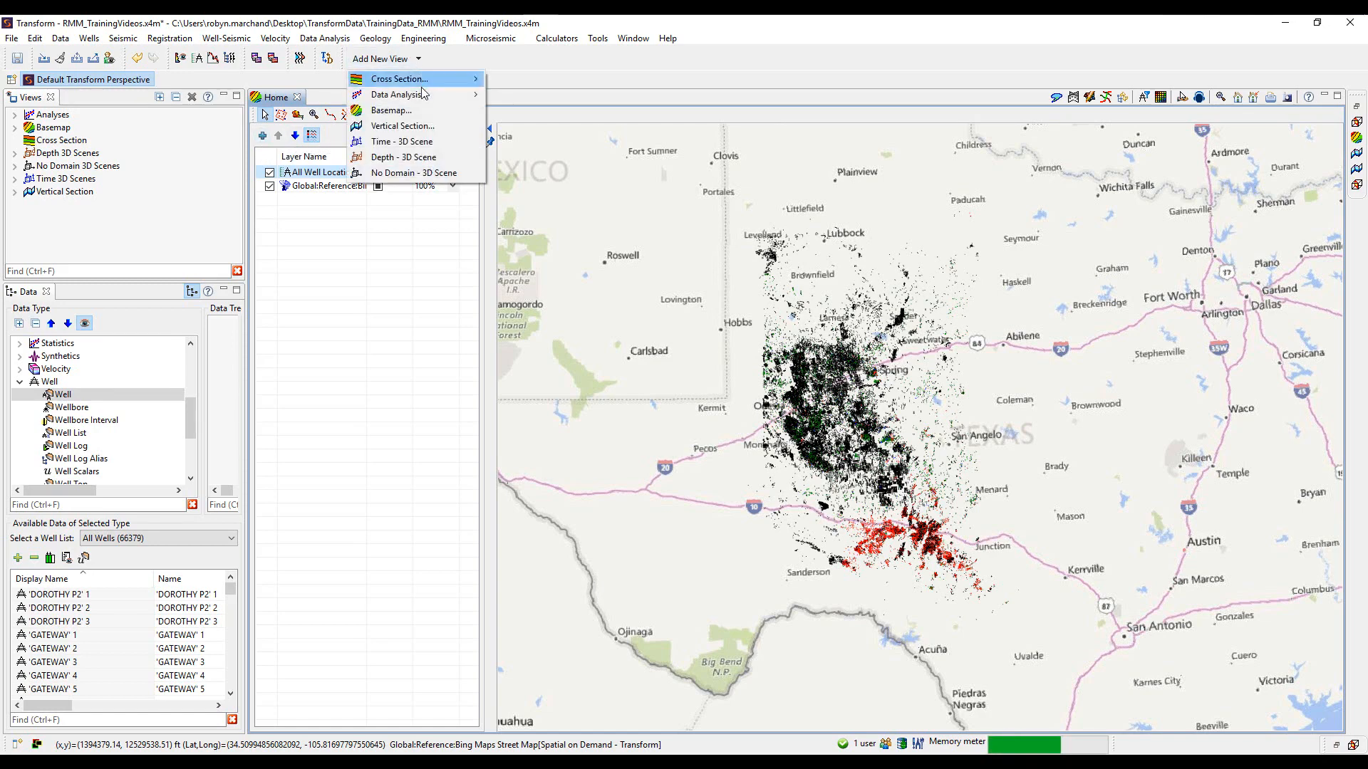
click(391, 110)
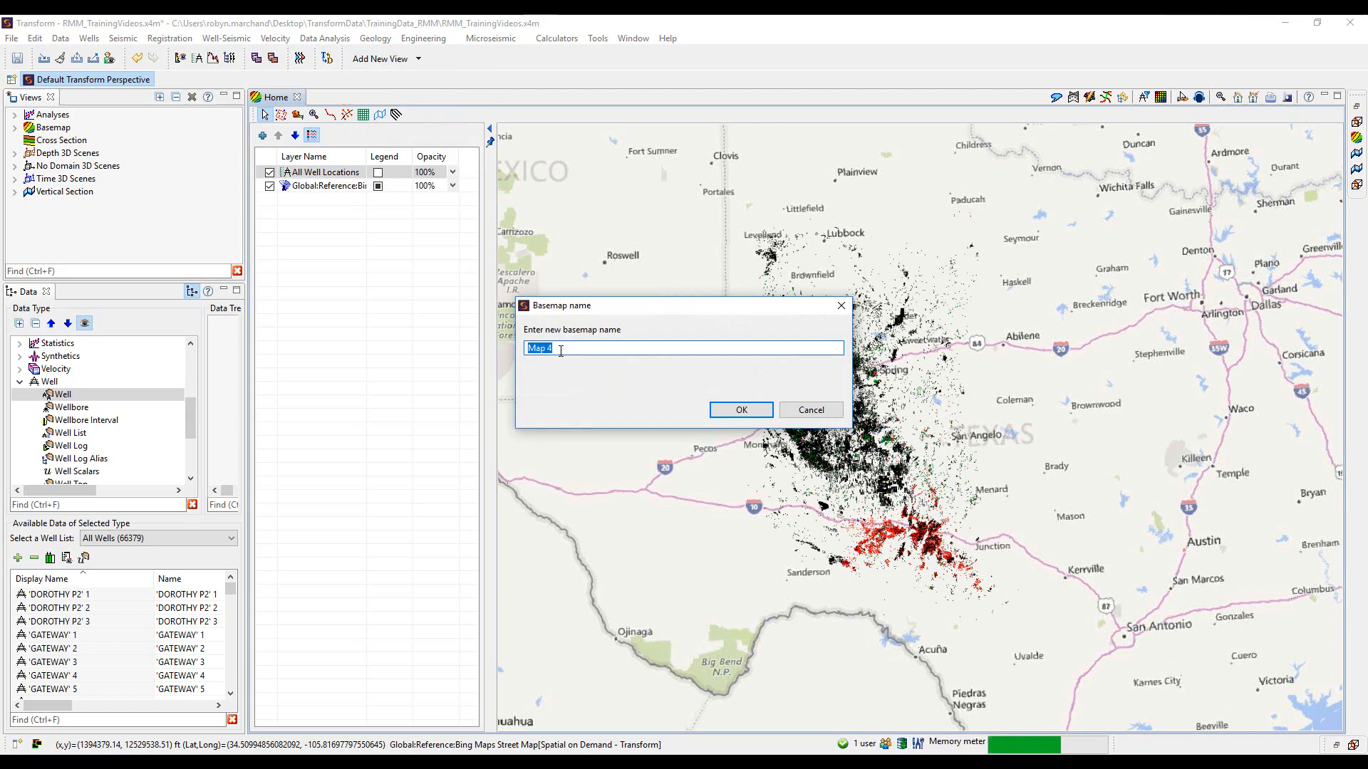
click(739, 408)
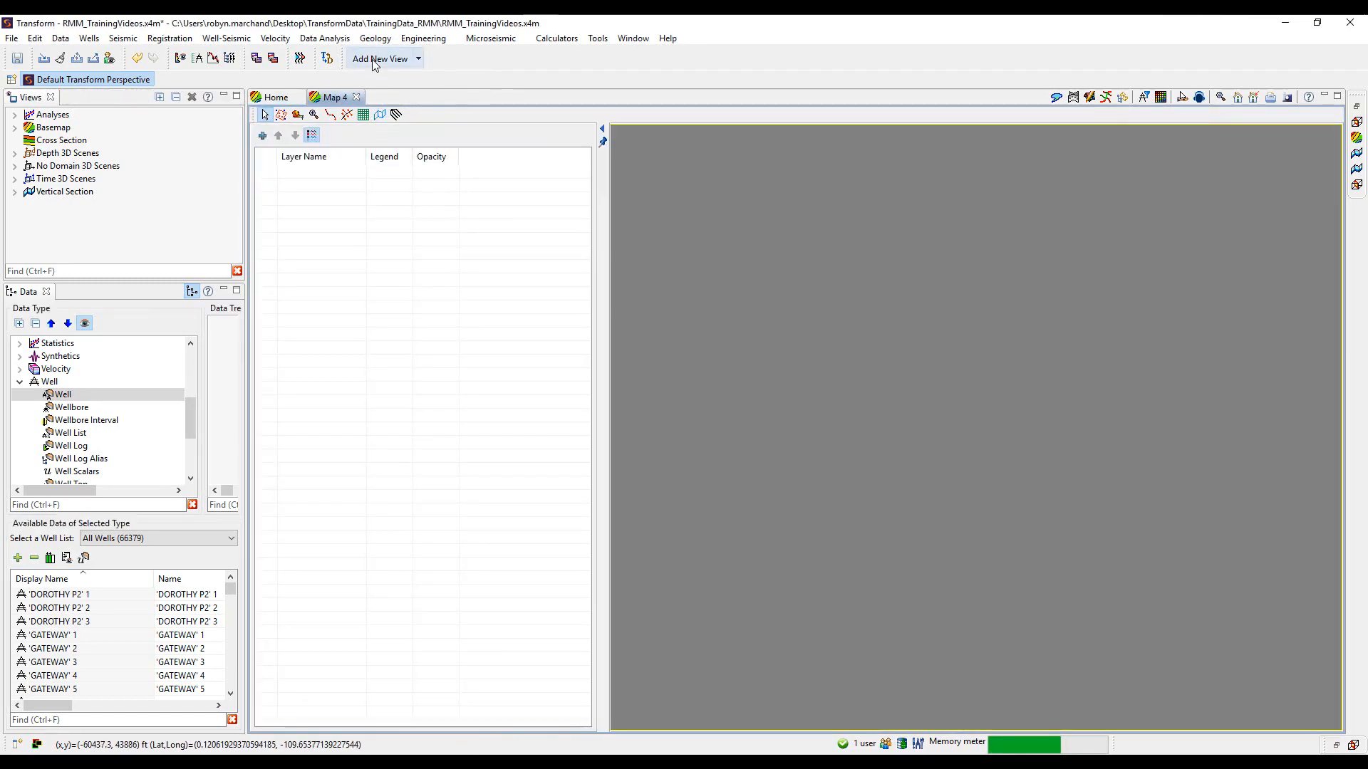
On the Home map, activate areal grid editing to view its instructions and return to select mode
click(279, 101)
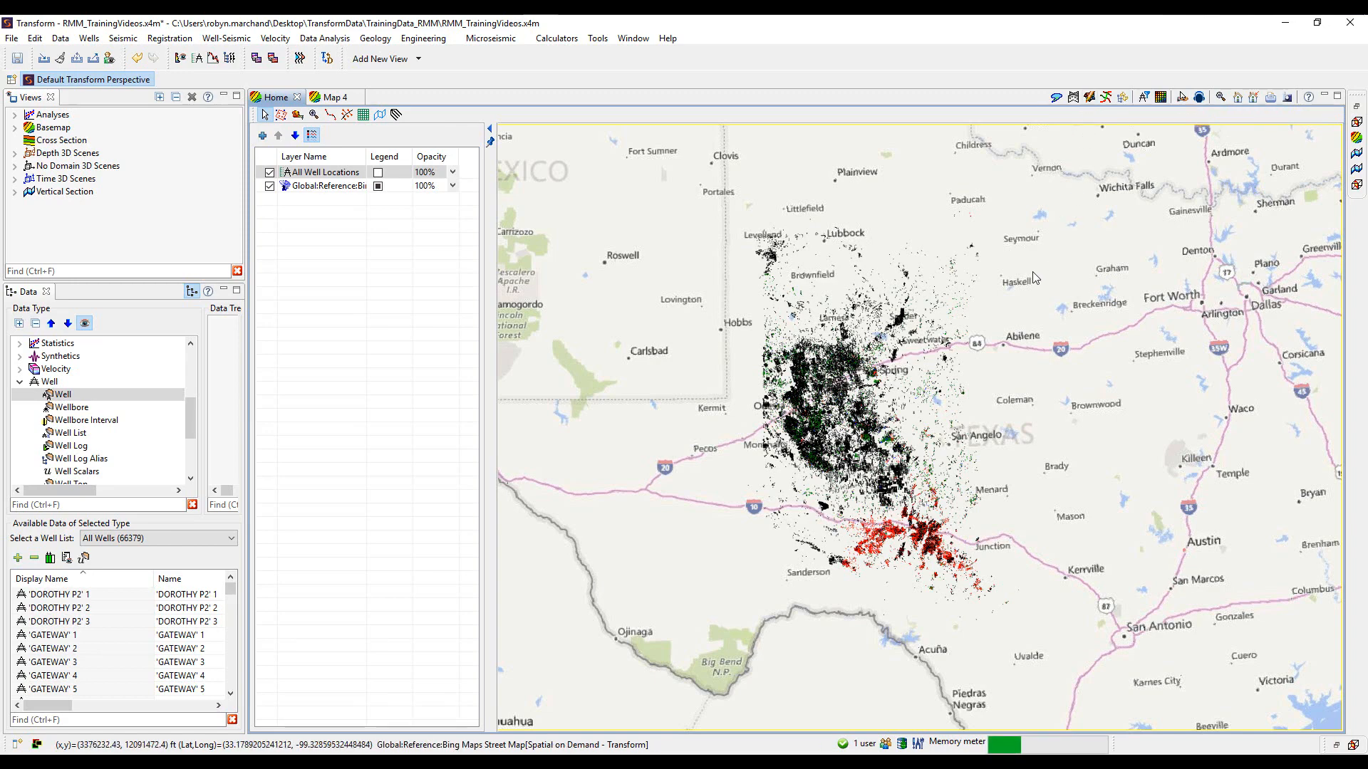
click(363, 115)
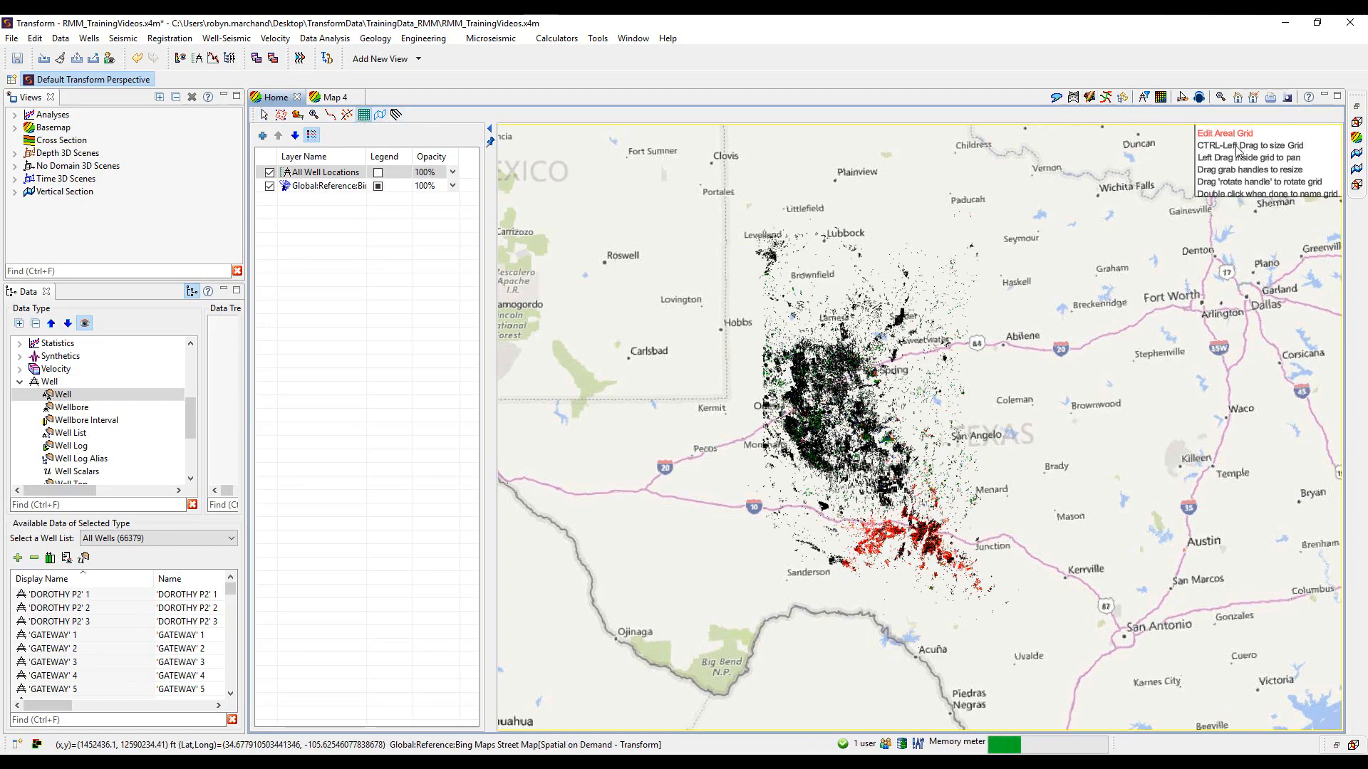
click(265, 116)
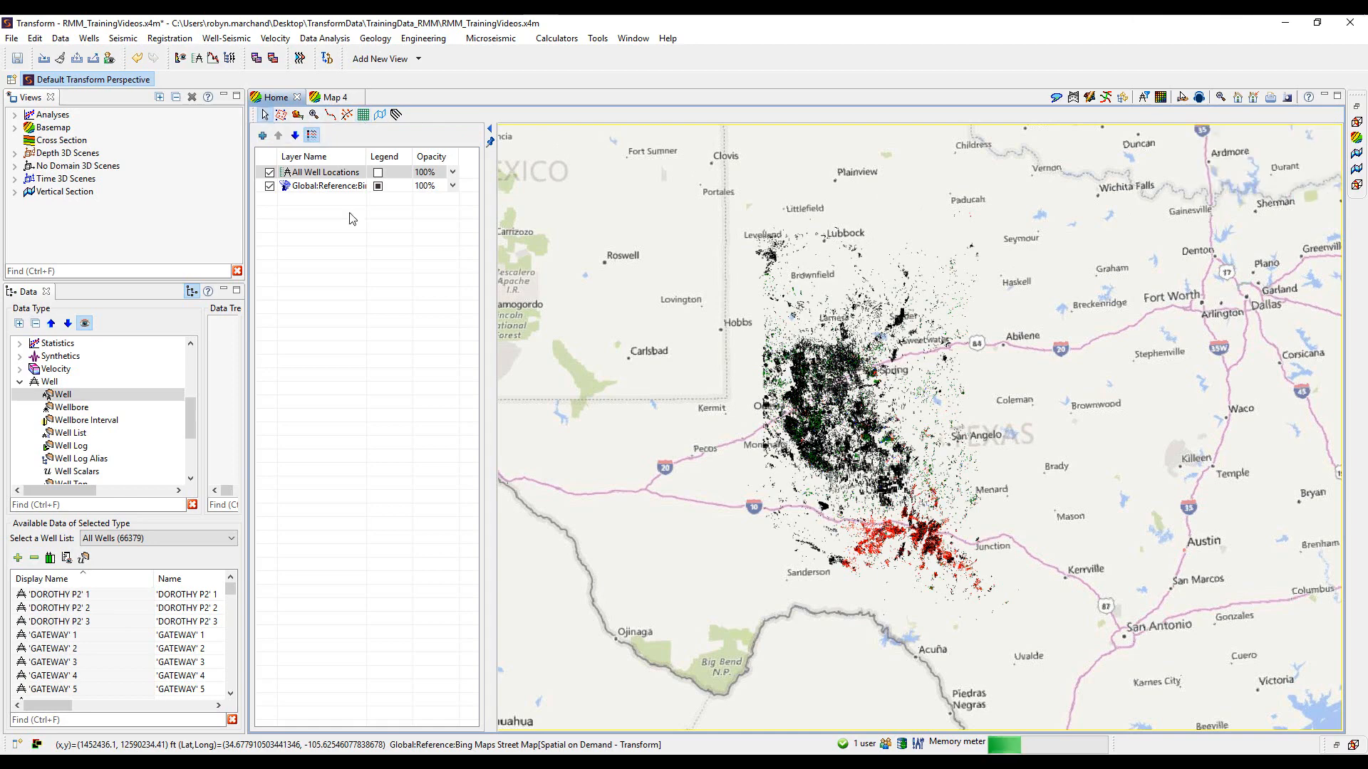
Display the basemap mouse bindings for select mode and try zooming the map in and out
key(ctrl+shift+m)
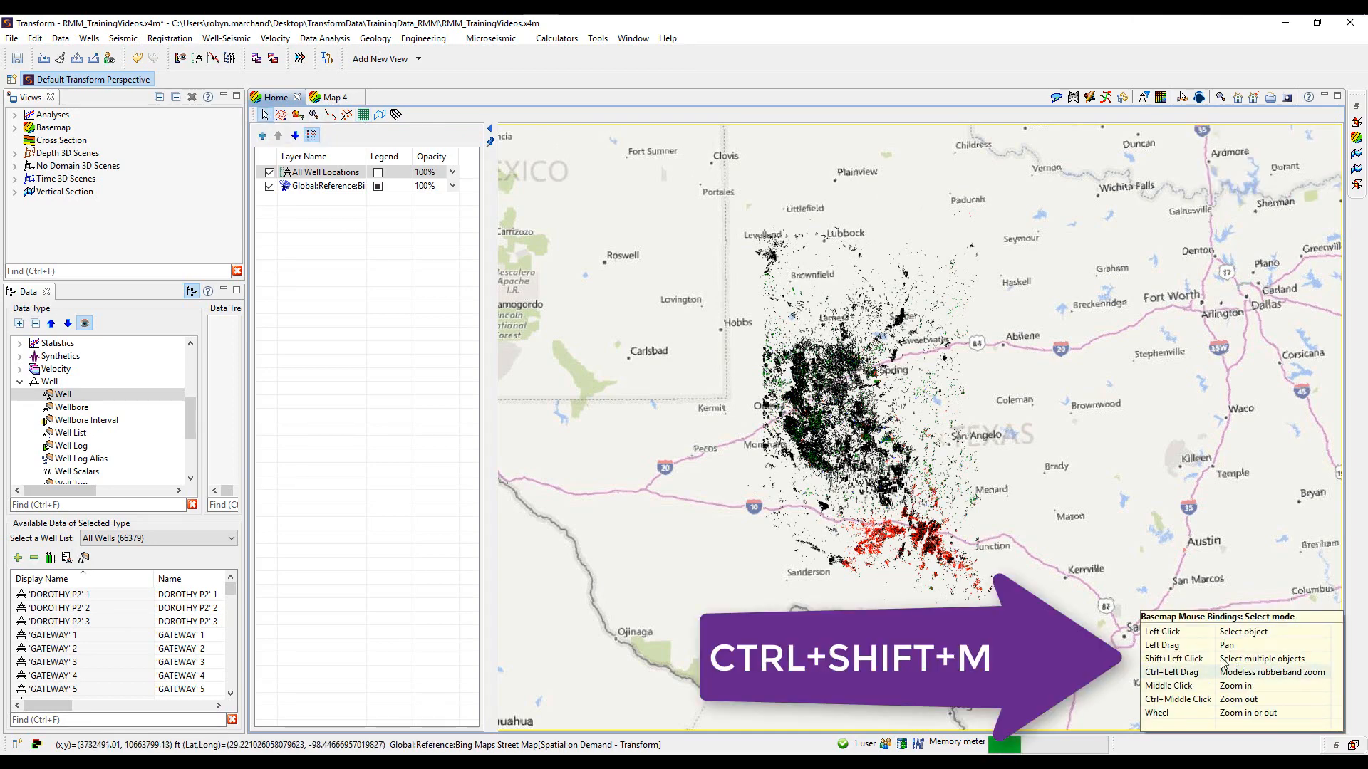
scroll(919, 577, up, 3)
scroll(921, 579, down, 5)
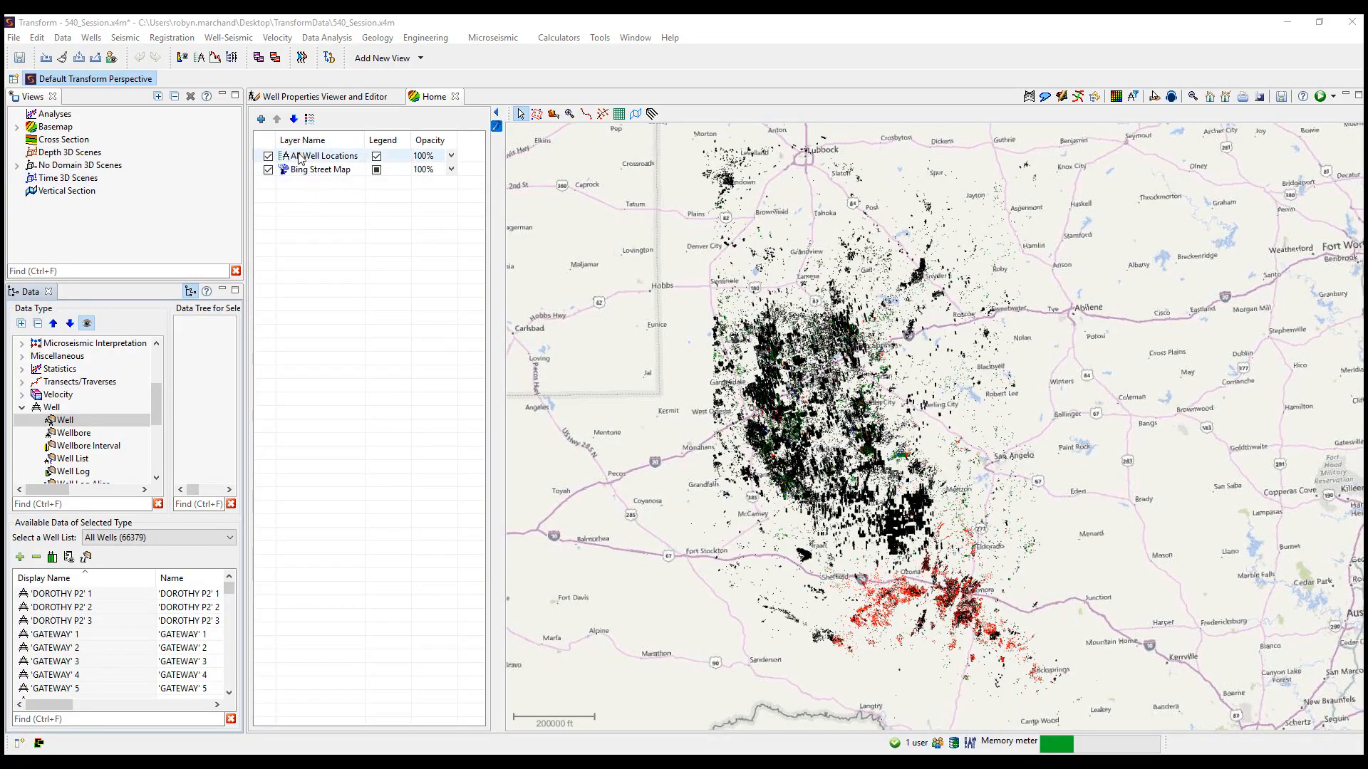
Move the All Well Locations layer beneath Bing Street Map and back on top, twice
click(299, 158)
click(293, 119)
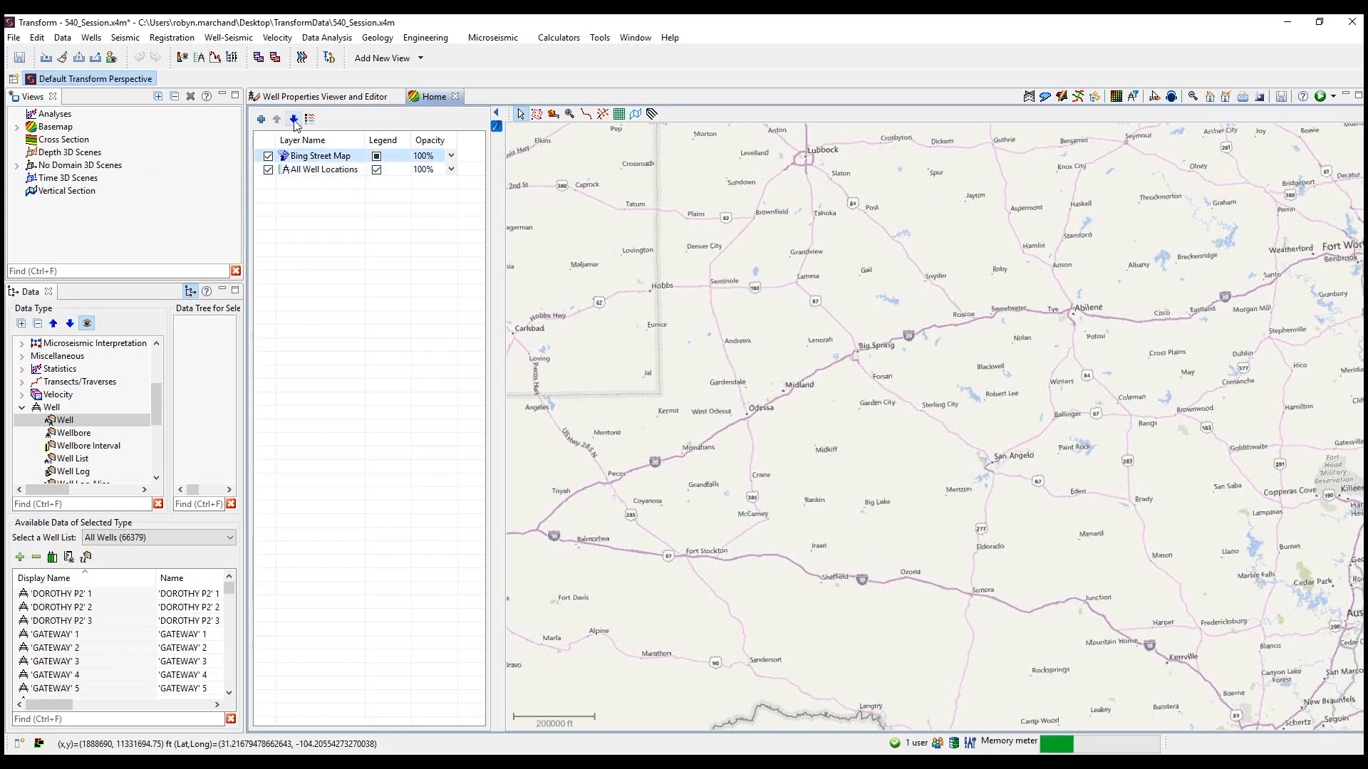
click(294, 119)
click(314, 156)
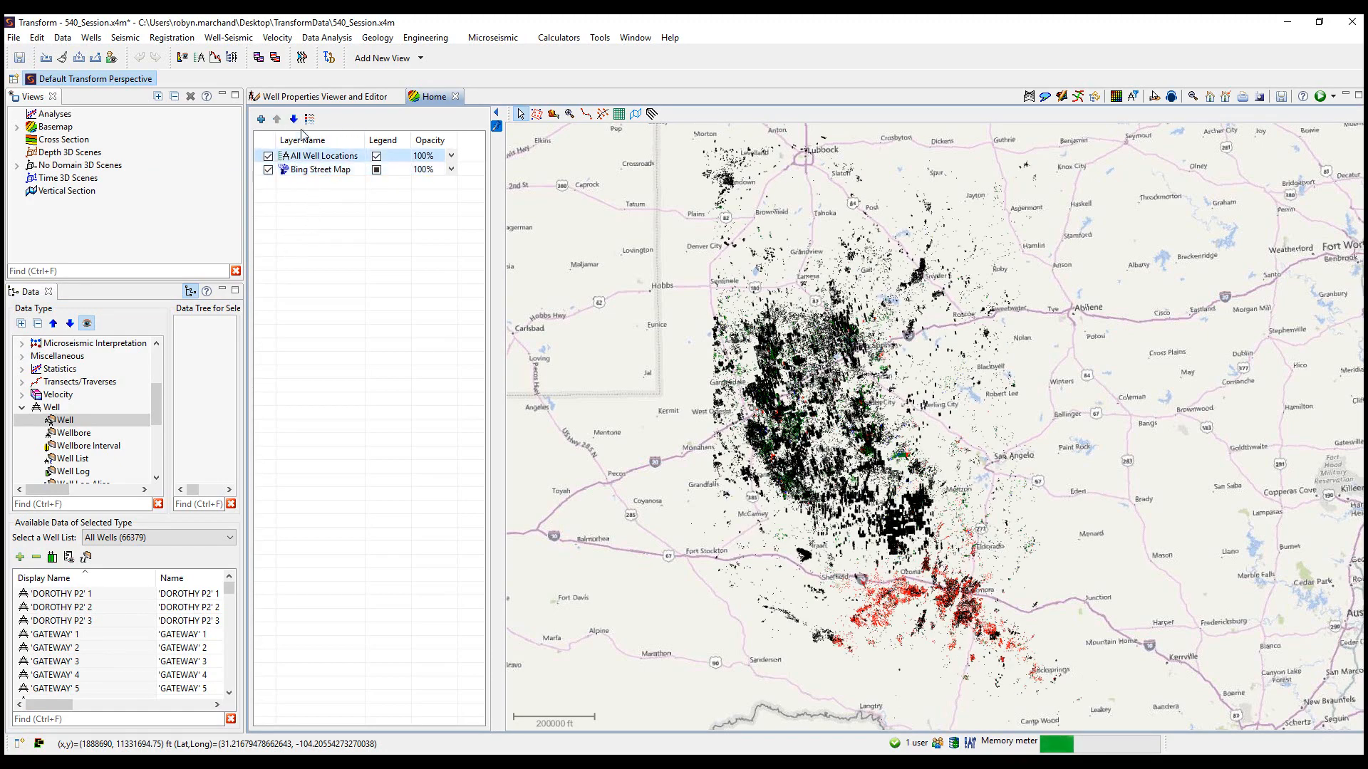
click(293, 119)
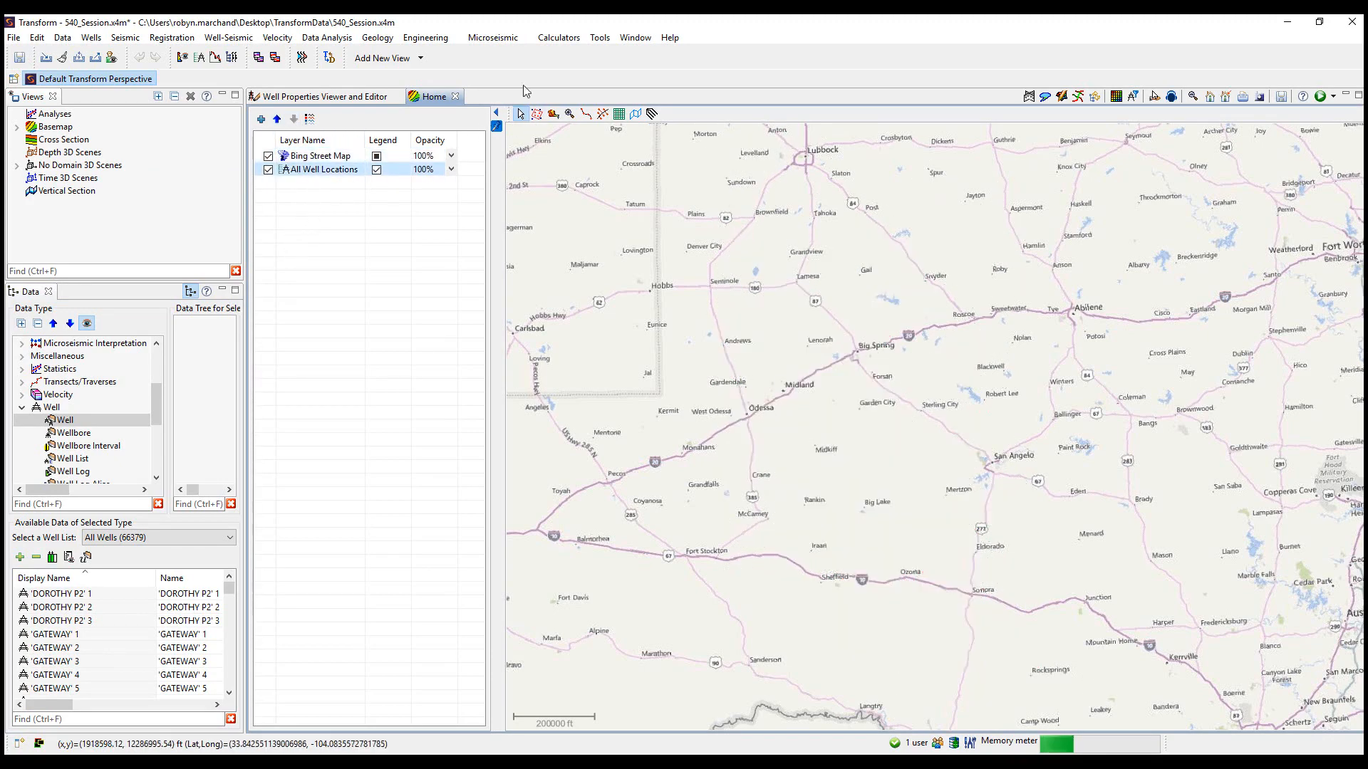
click(320, 156)
click(293, 119)
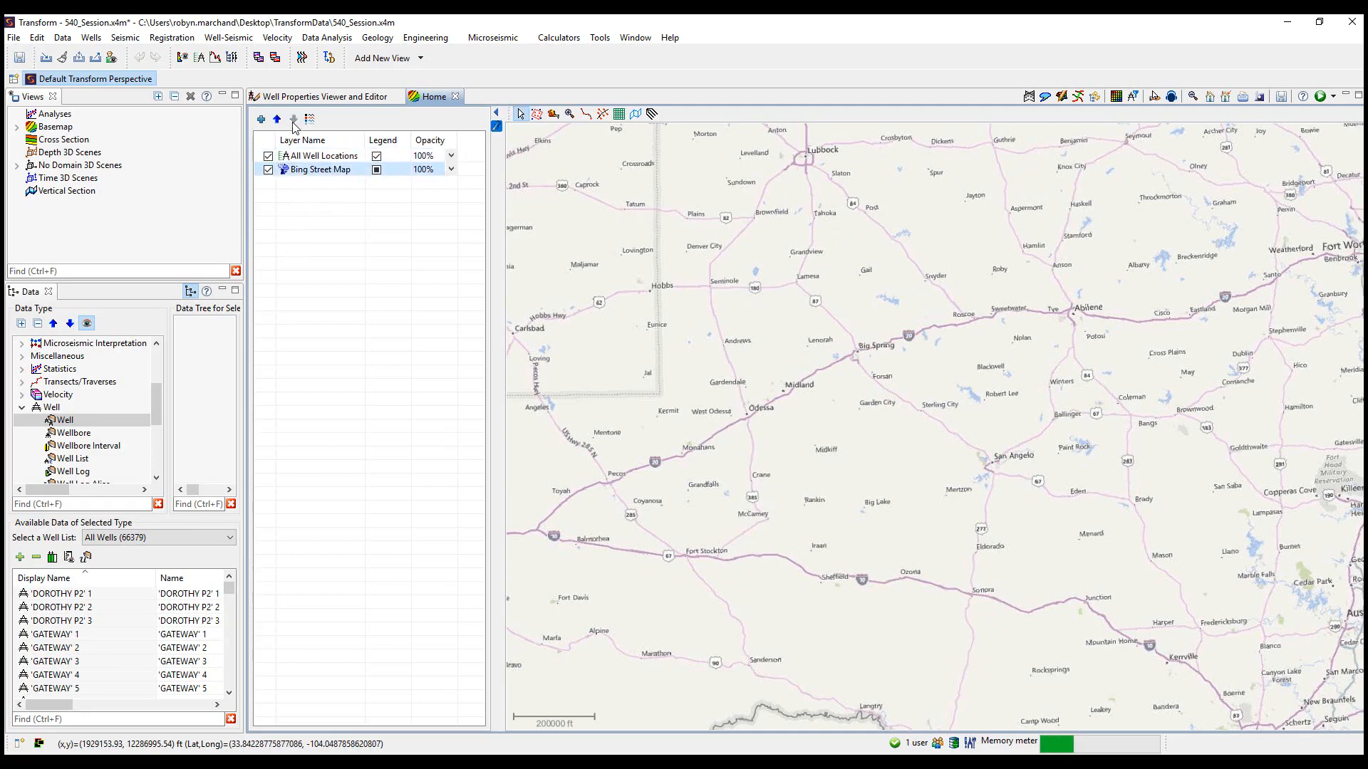
right_click(797, 451)
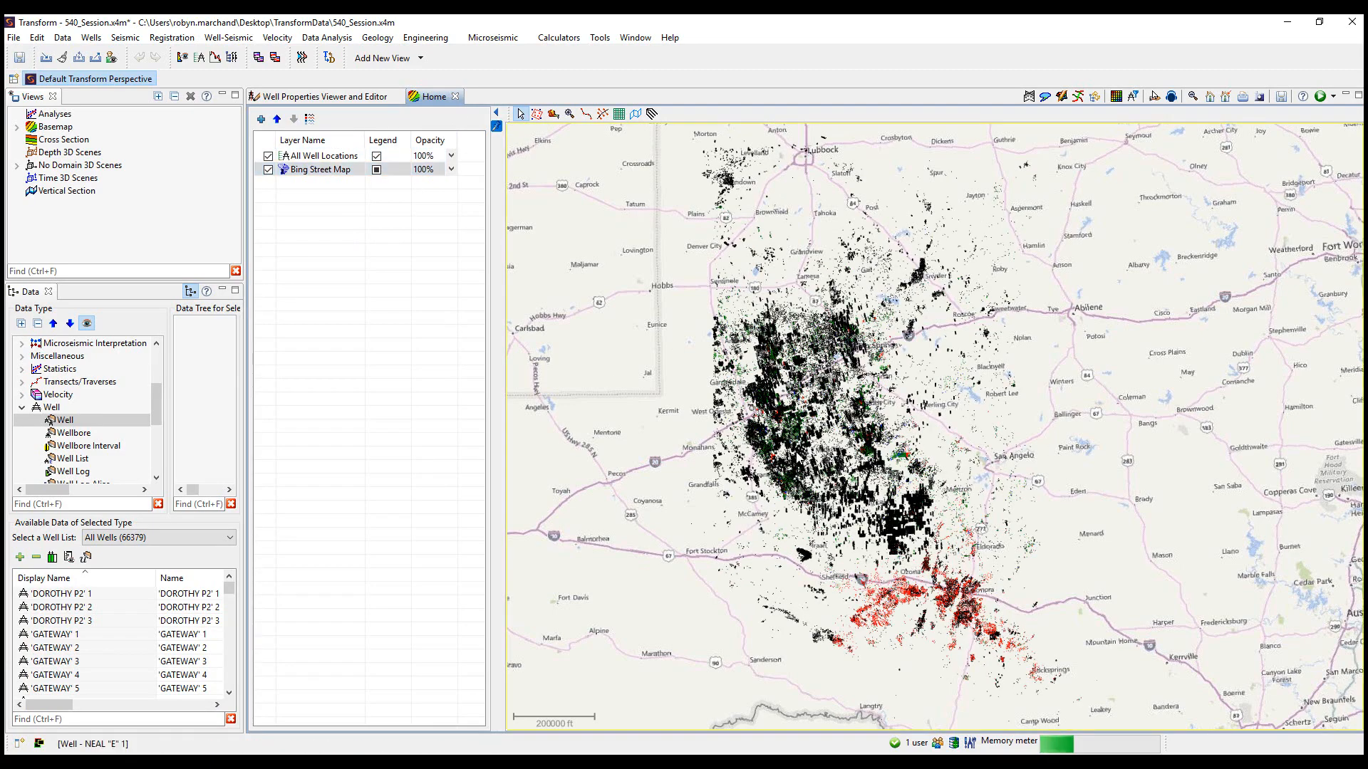
click(760, 518)
right_click(707, 524)
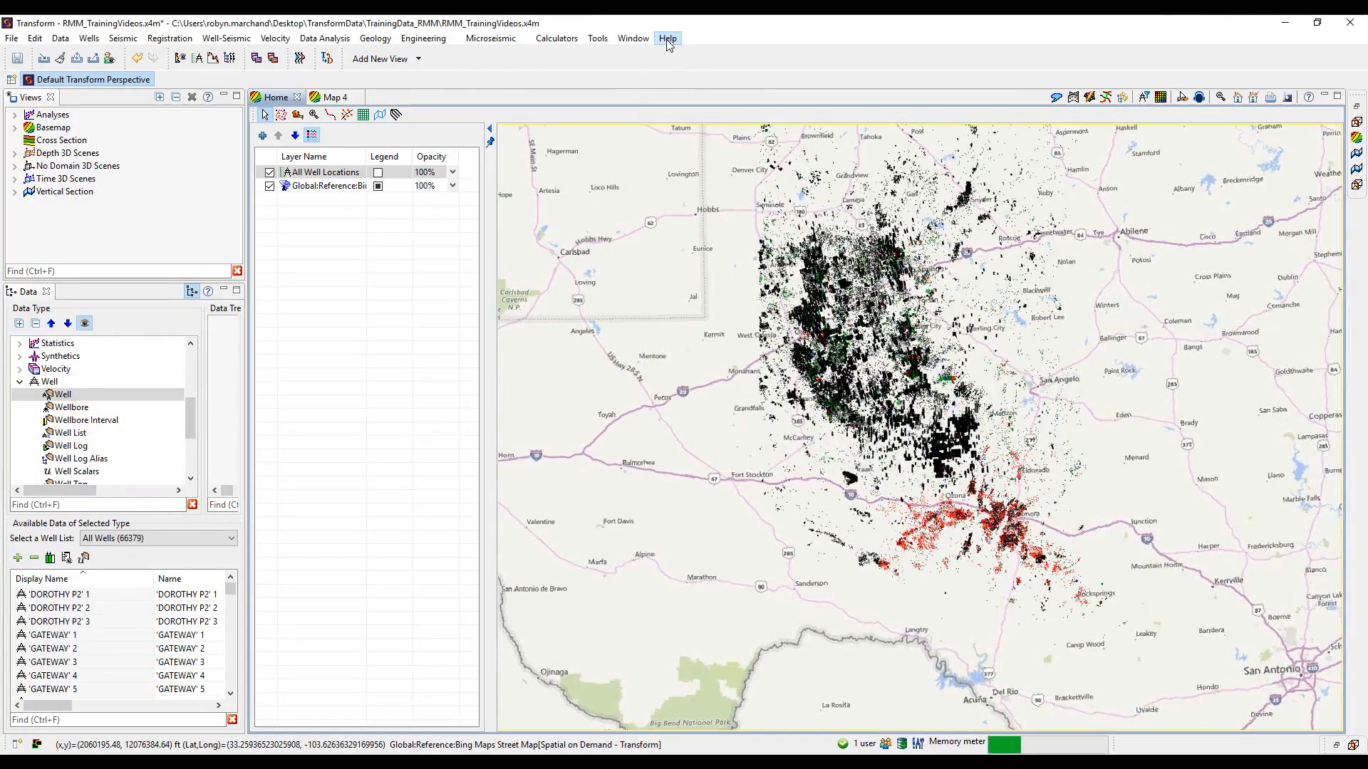
Open the help search alongside the maps and search it for "basemap"
click(668, 38)
click(720, 70)
drag(153, 106, 391, 97)
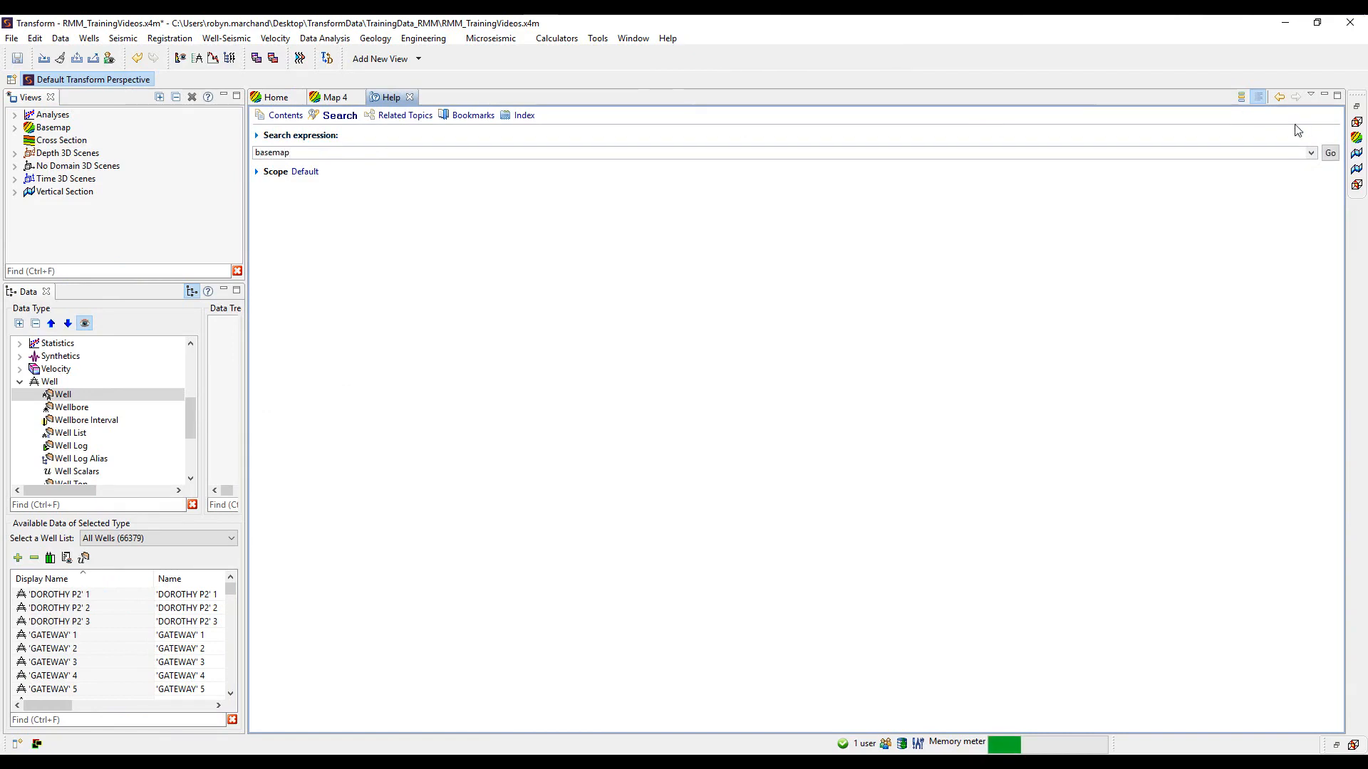
click(1329, 154)
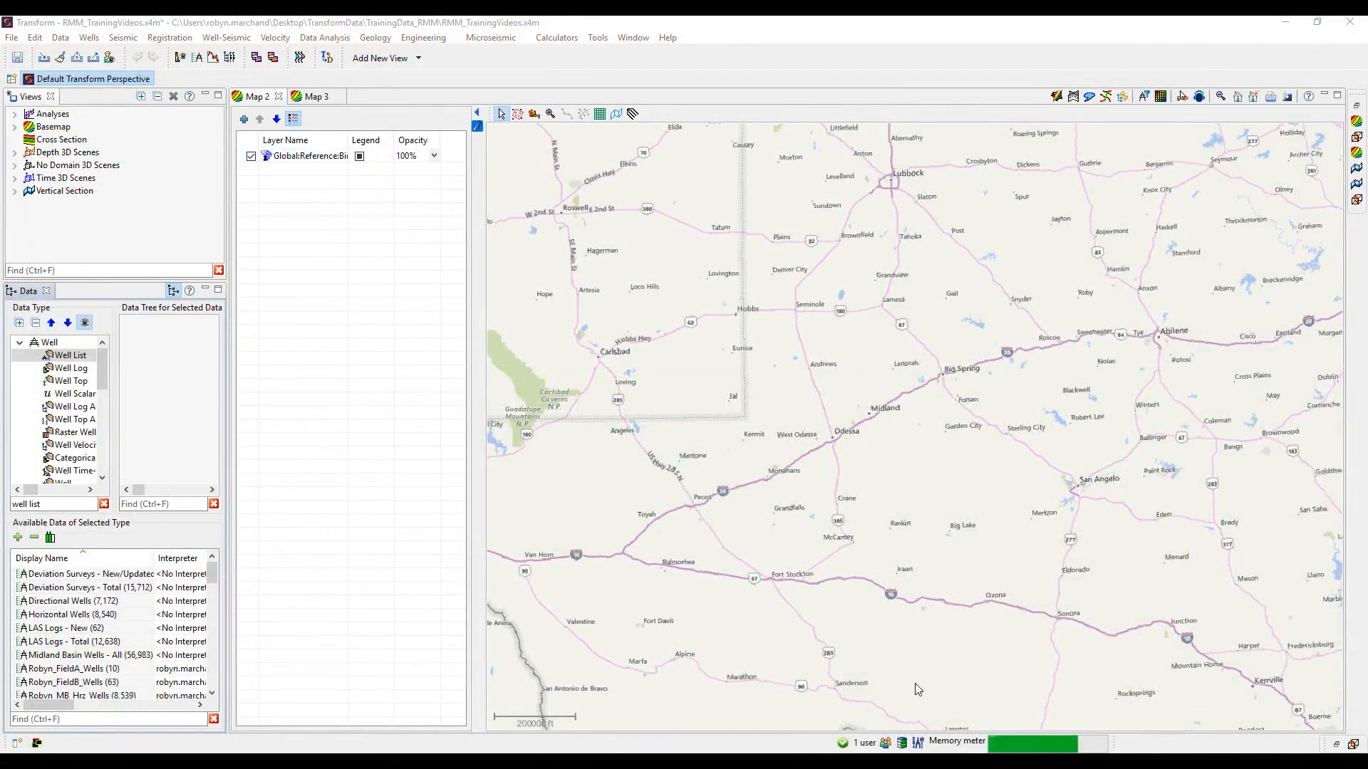
Add the FieldB_Wells well list to Map 2 as a Well Locations layer
click(244, 118)
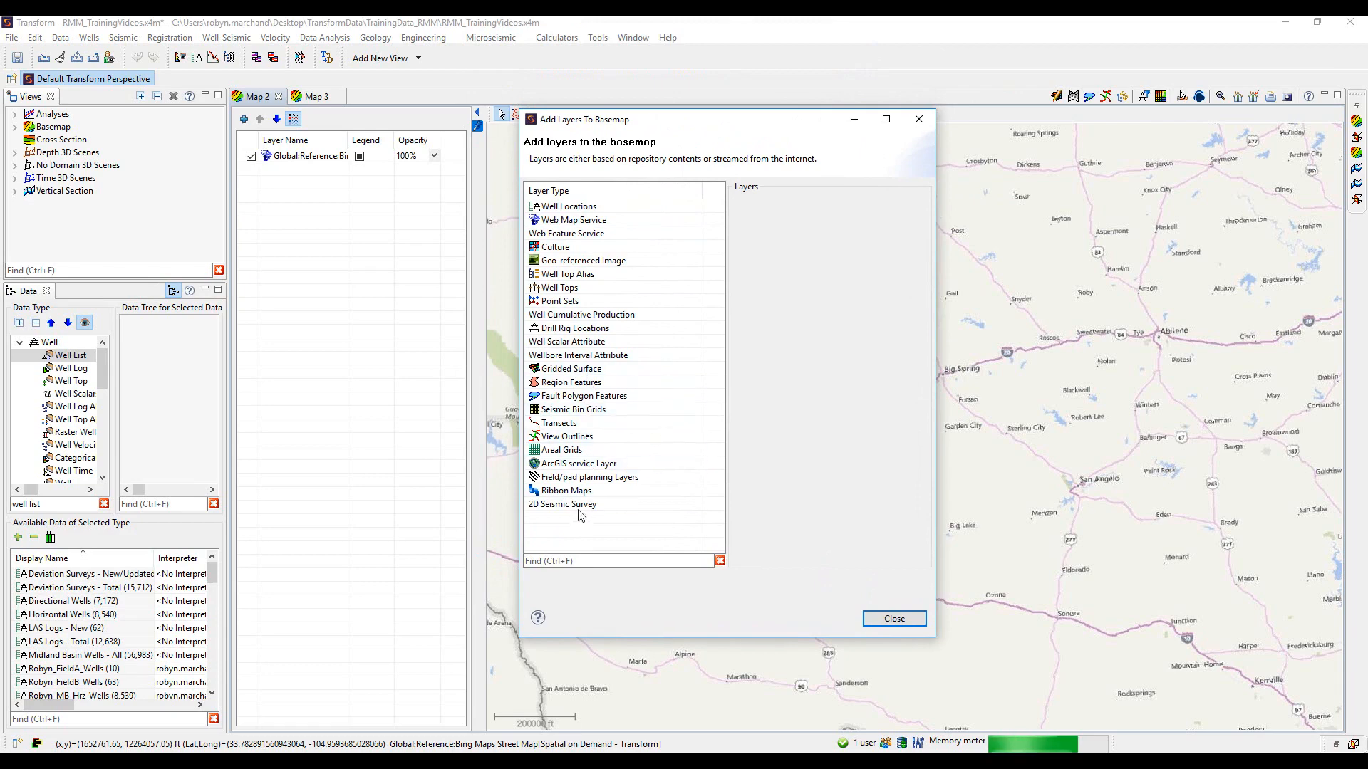
click(584, 208)
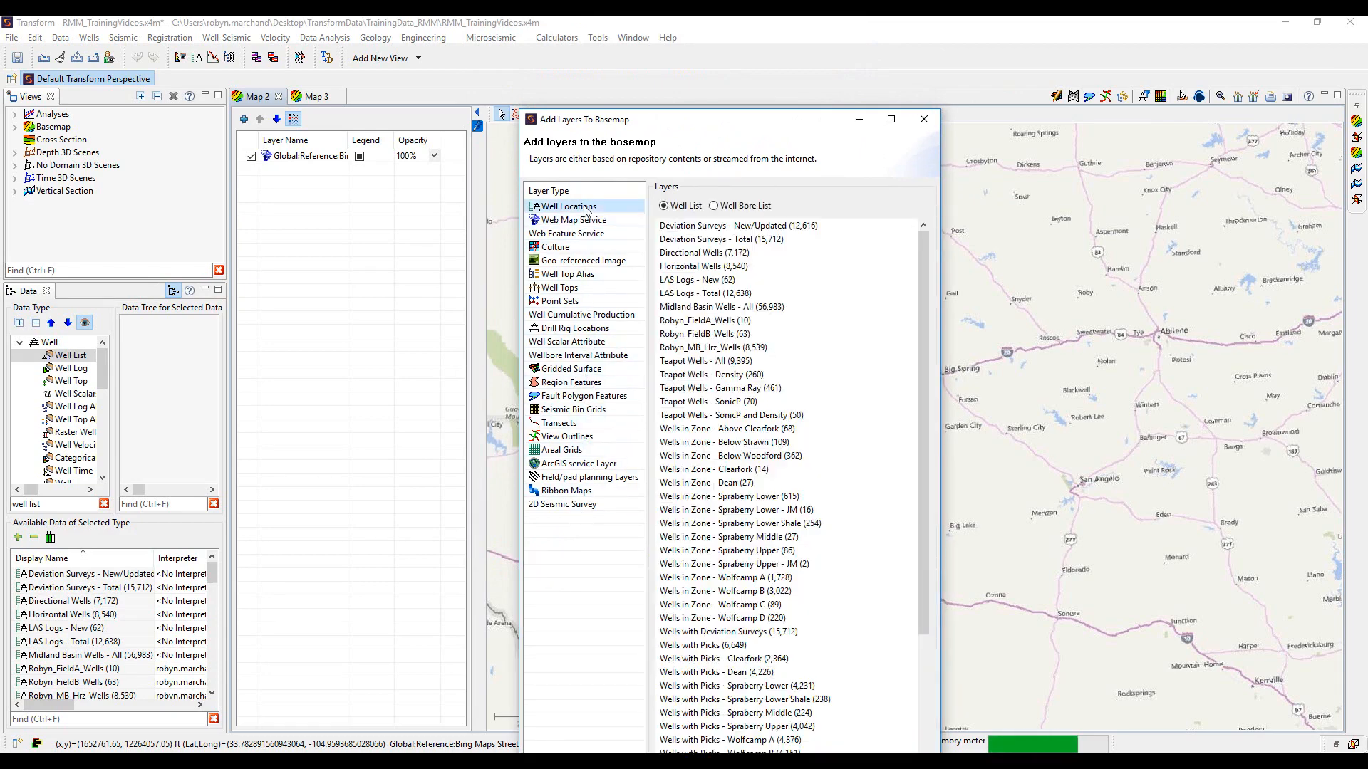
drag(672, 120, 681, 18)
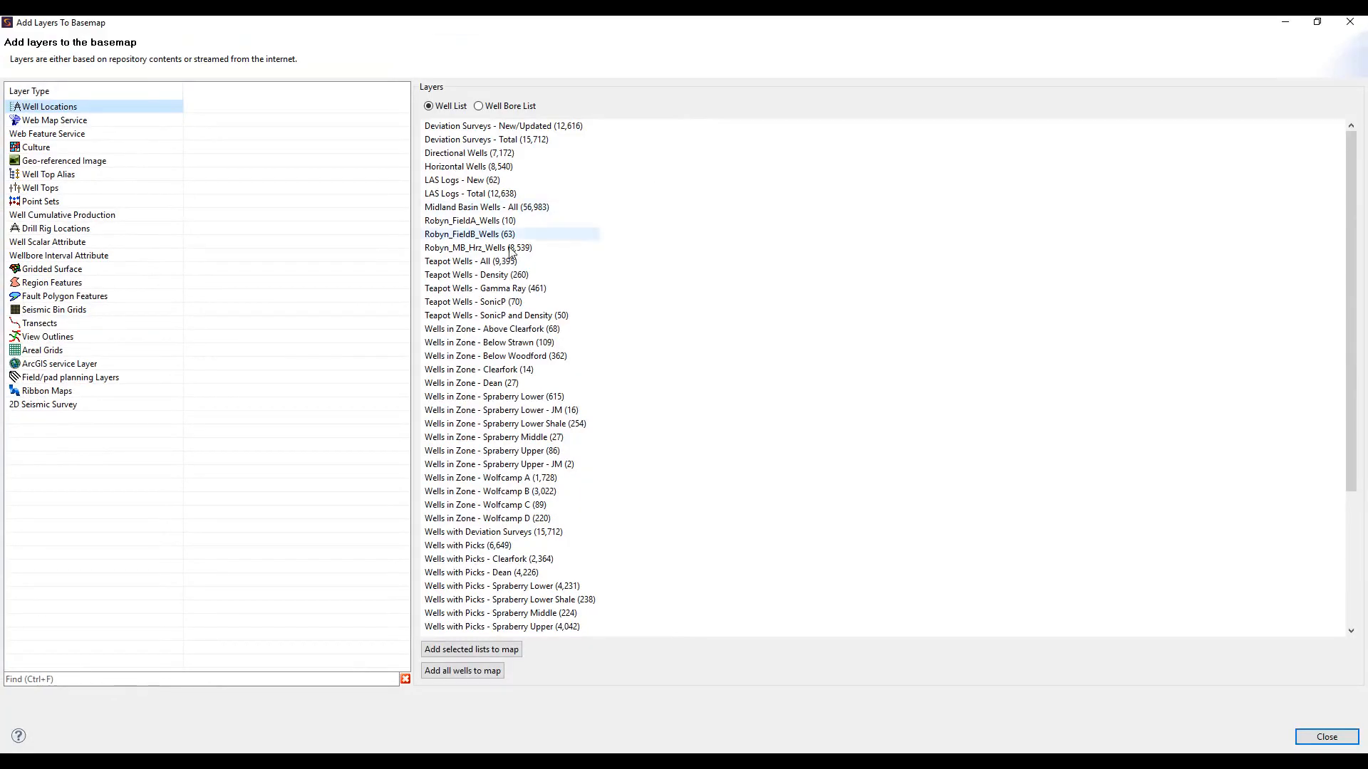
click(470, 234)
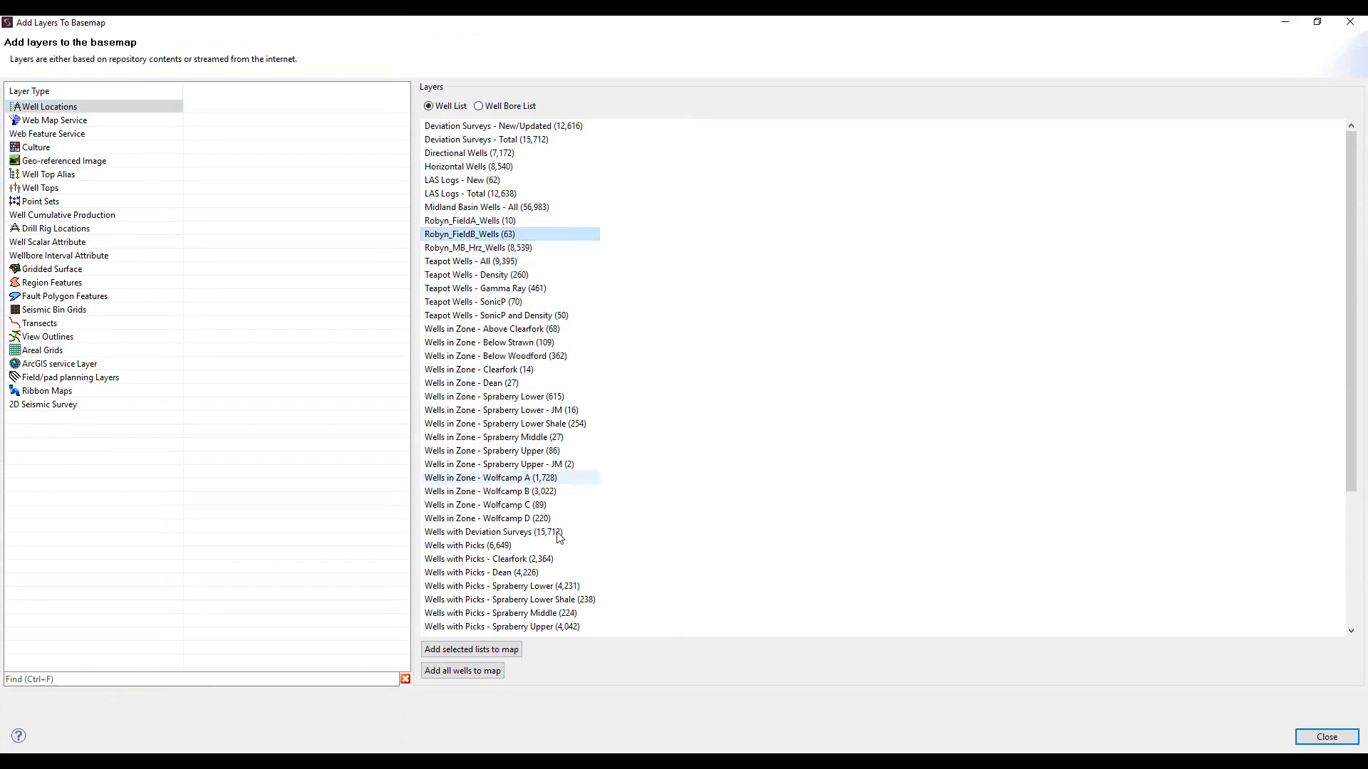
click(476, 651)
click(1318, 742)
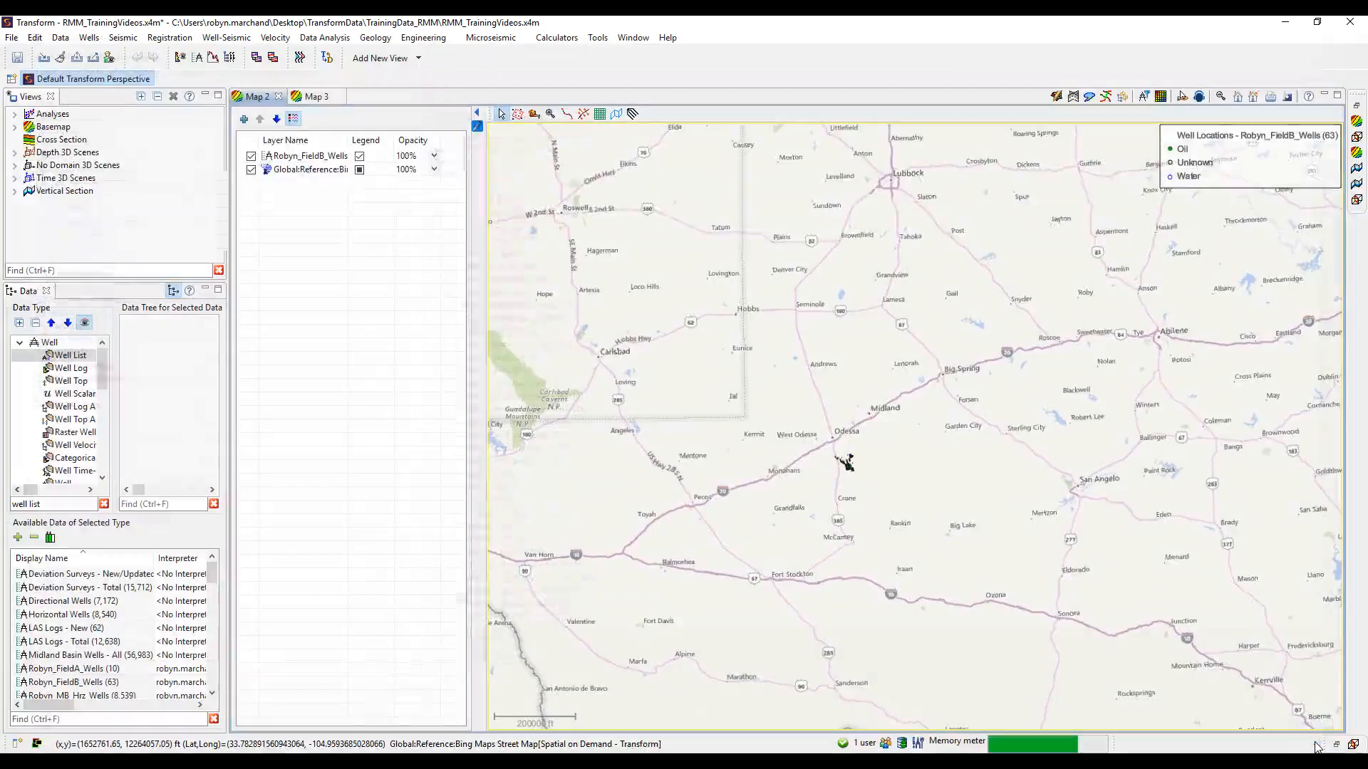
scroll(811, 467, up, 5)
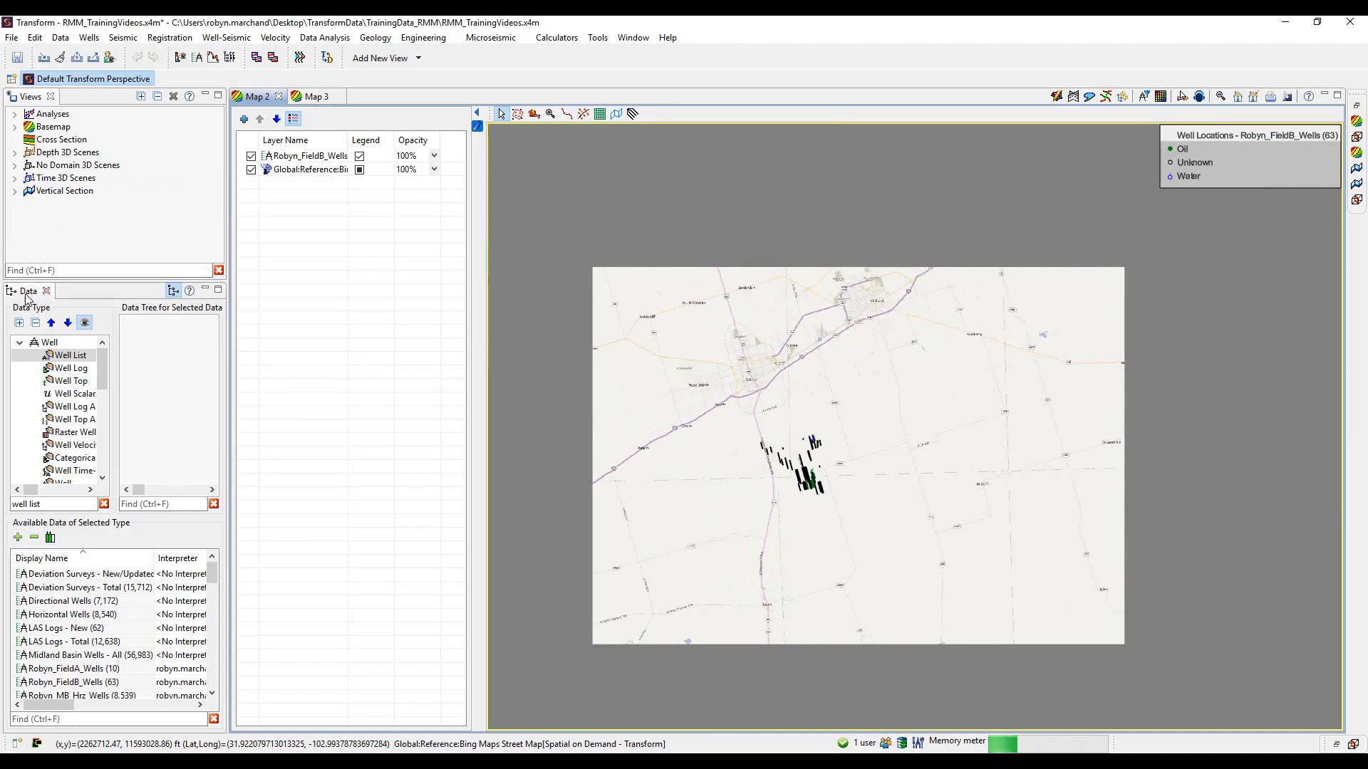
Filter the data types by "horizon" and add the Wolfcamp_B horizon version to Map 2
click(41, 504)
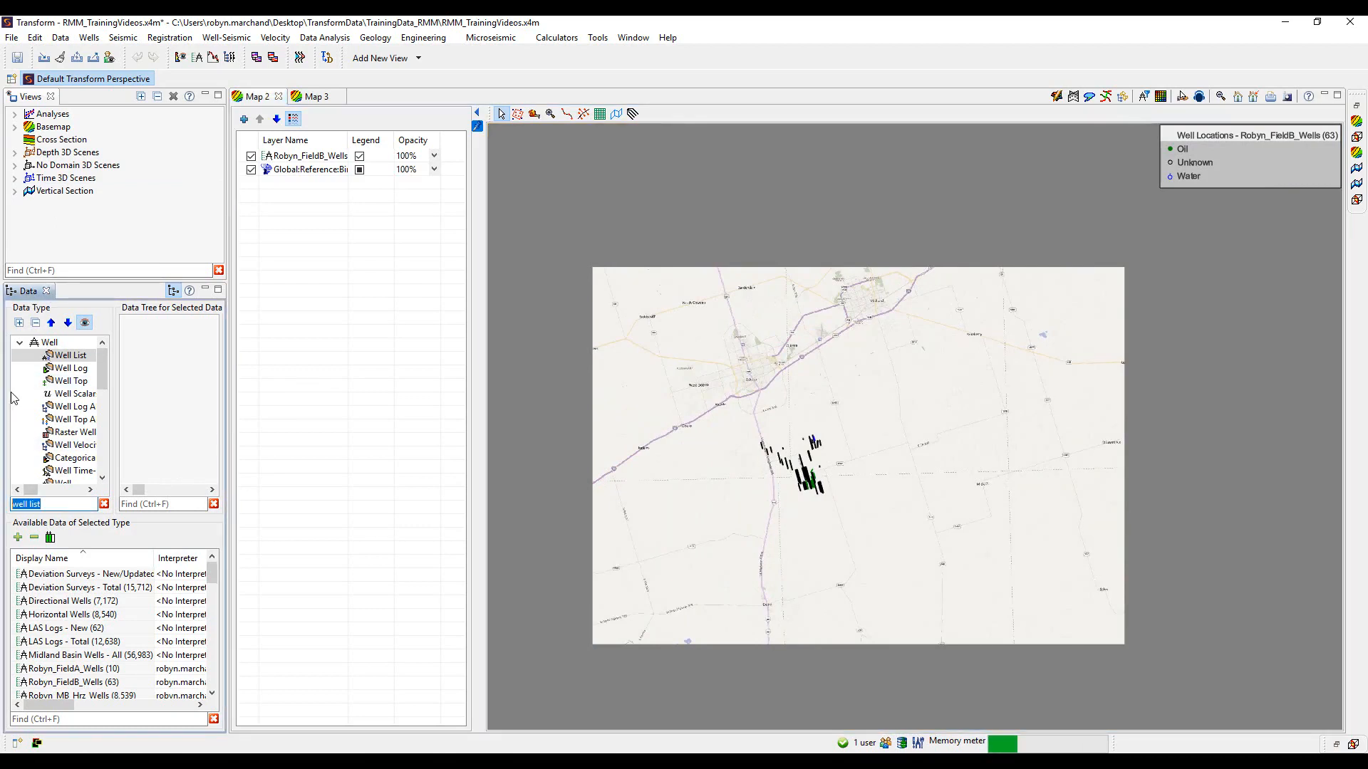
text(horizon)
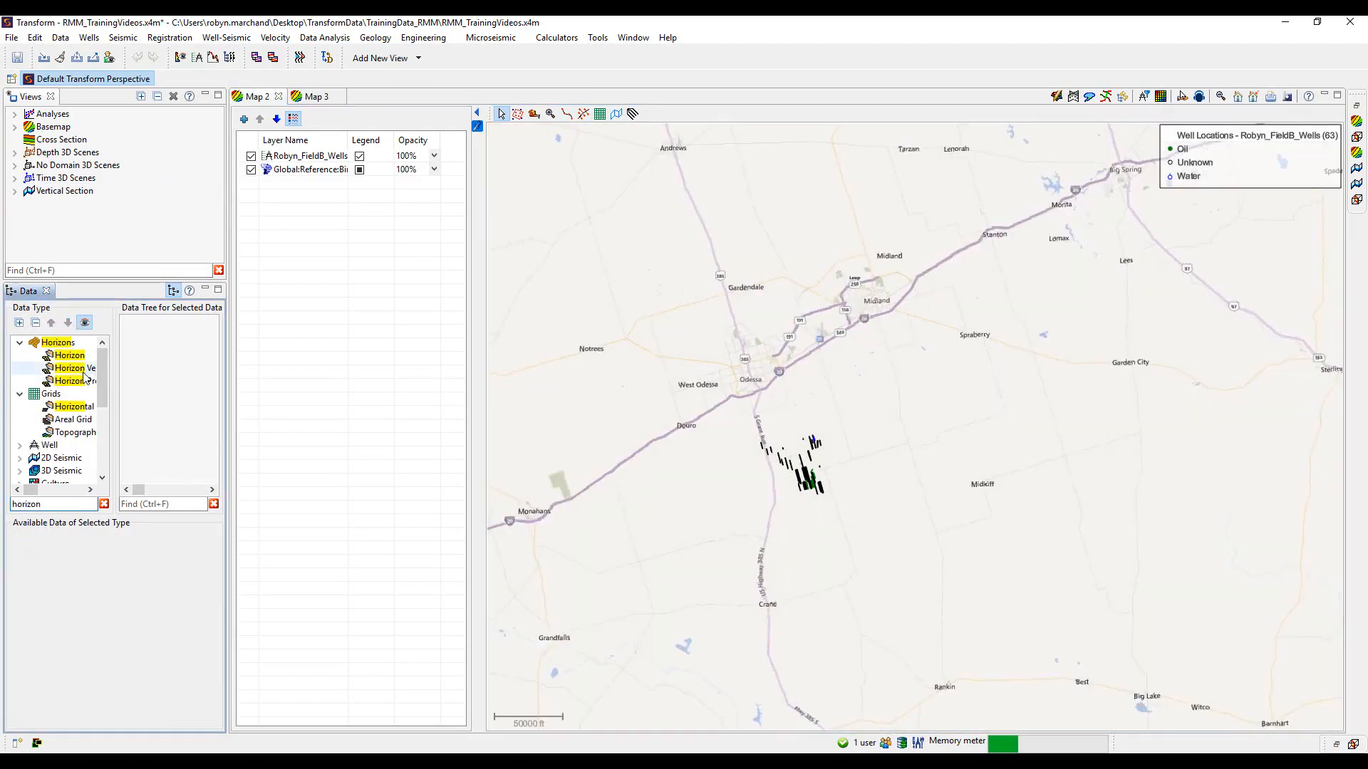
click(80, 369)
scroll(79, 678, down, 10)
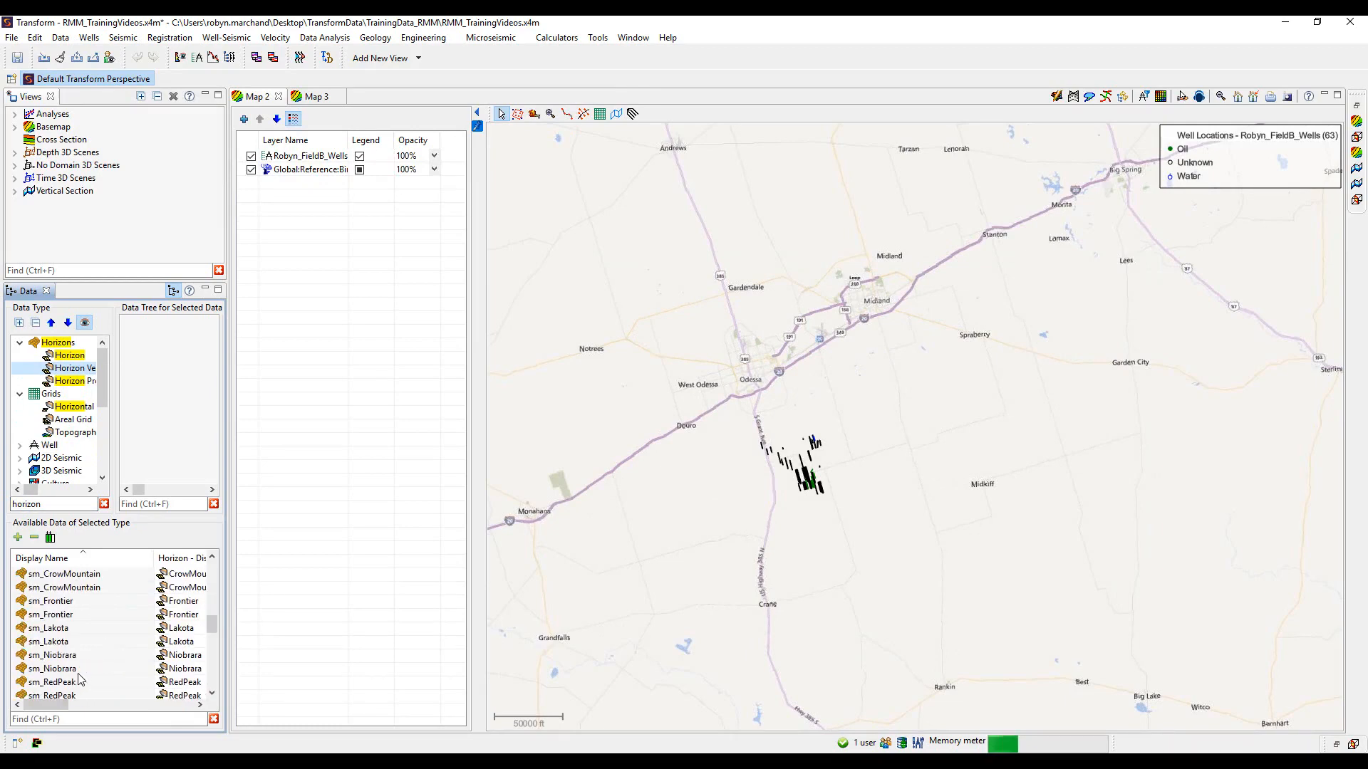
scroll(80, 678, down, 10)
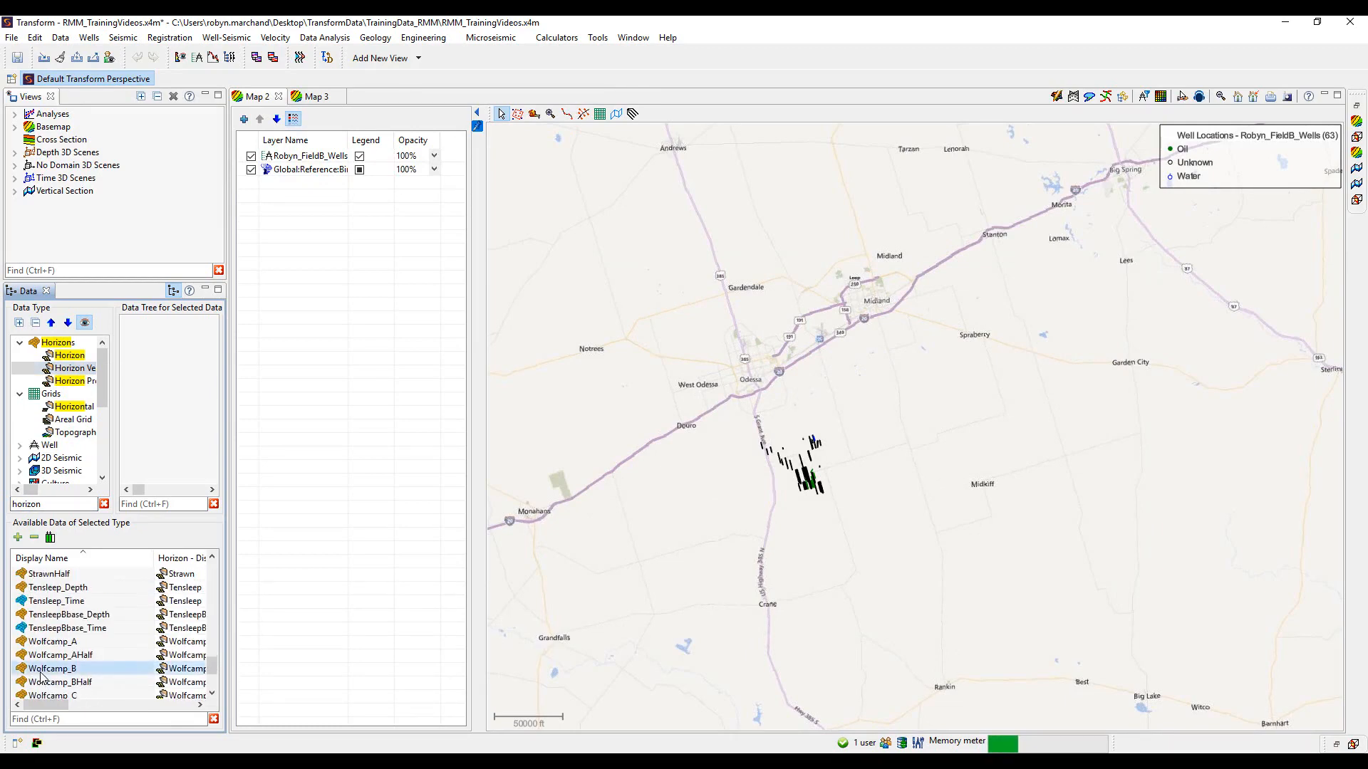
drag(50, 669, 869, 460)
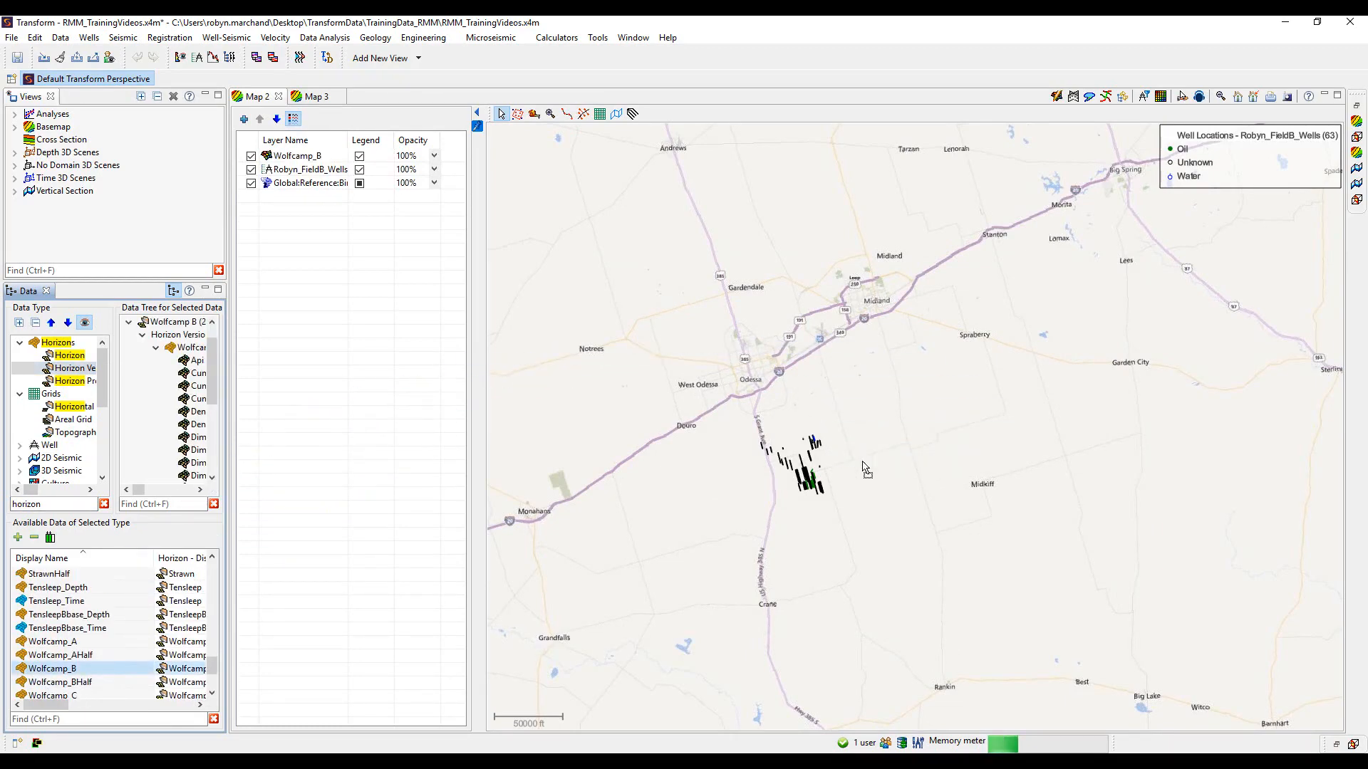
scroll(858, 479, down, 4)
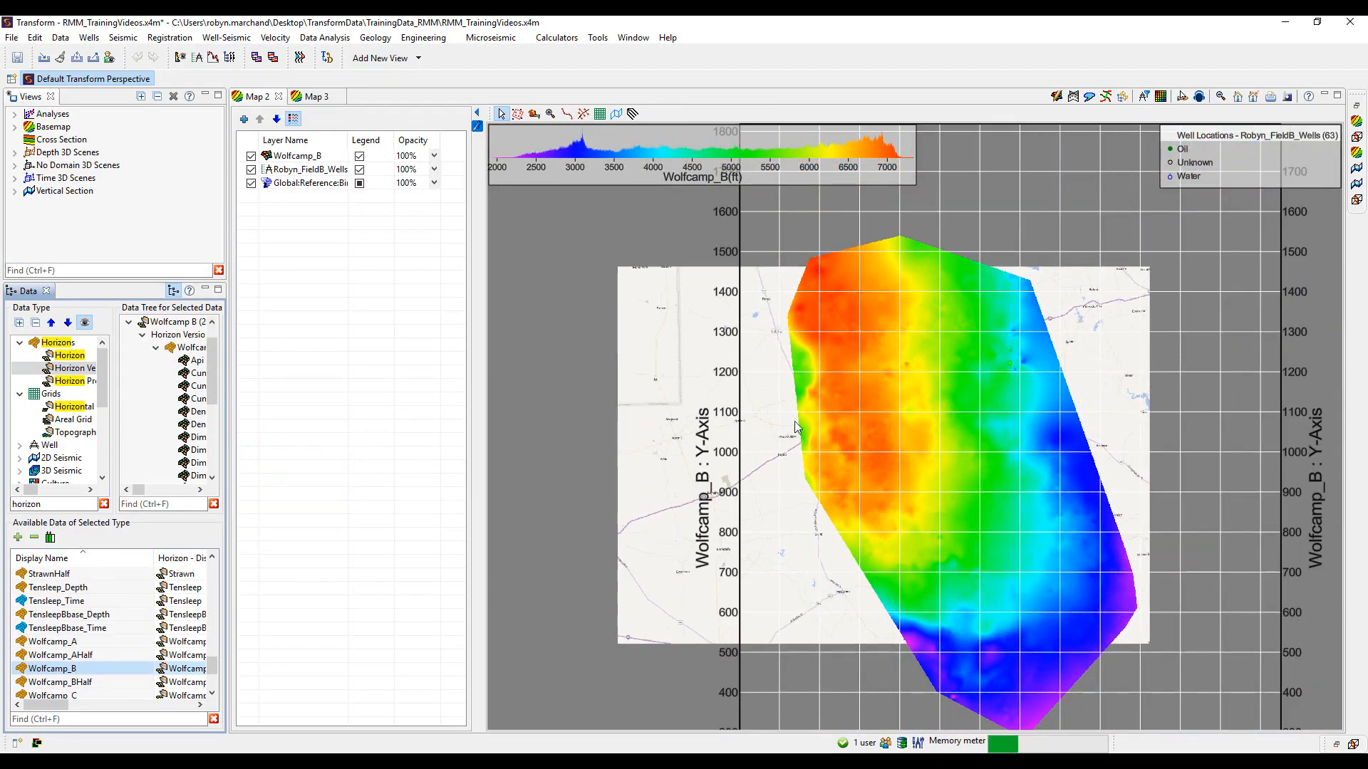
Move the FieldB_Wells layer above the Wolfcamp_B layer in Map 2
click(270, 169)
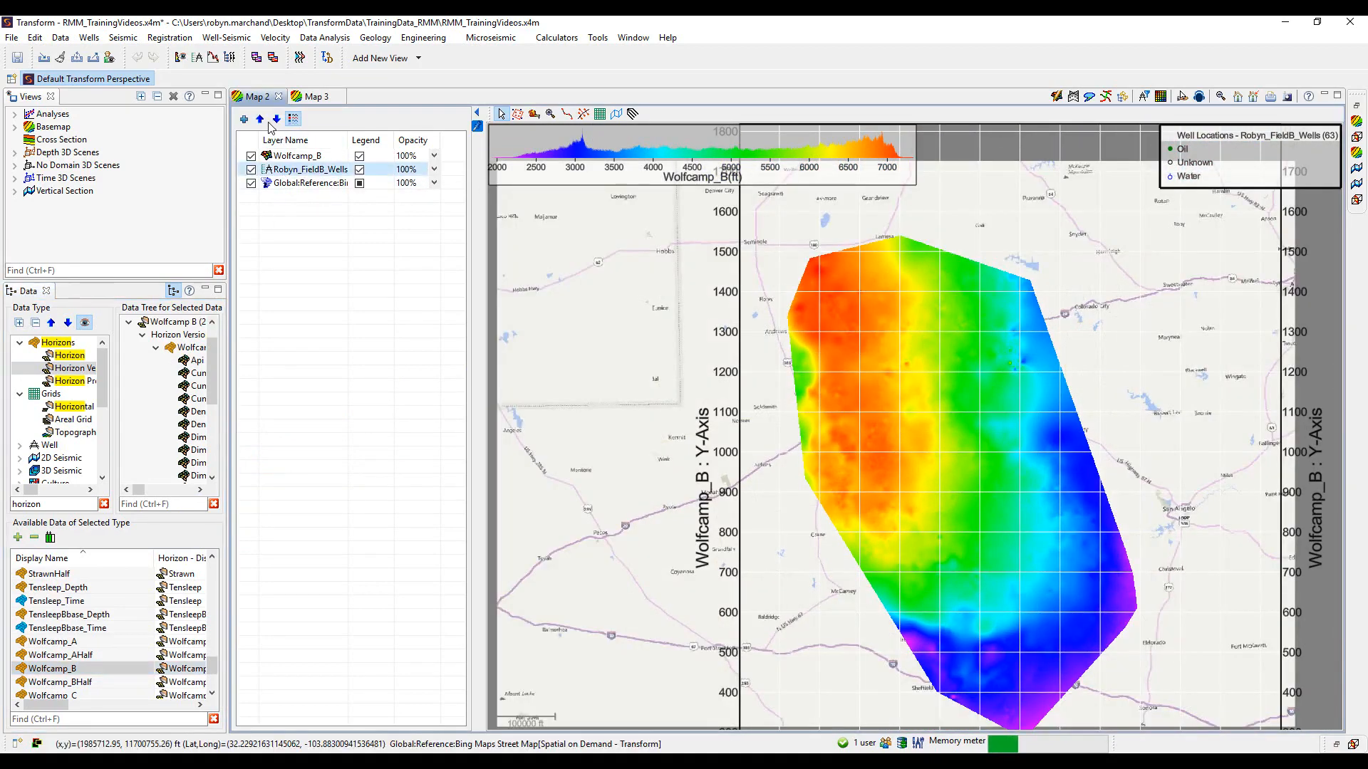
click(261, 119)
click(276, 120)
click(262, 121)
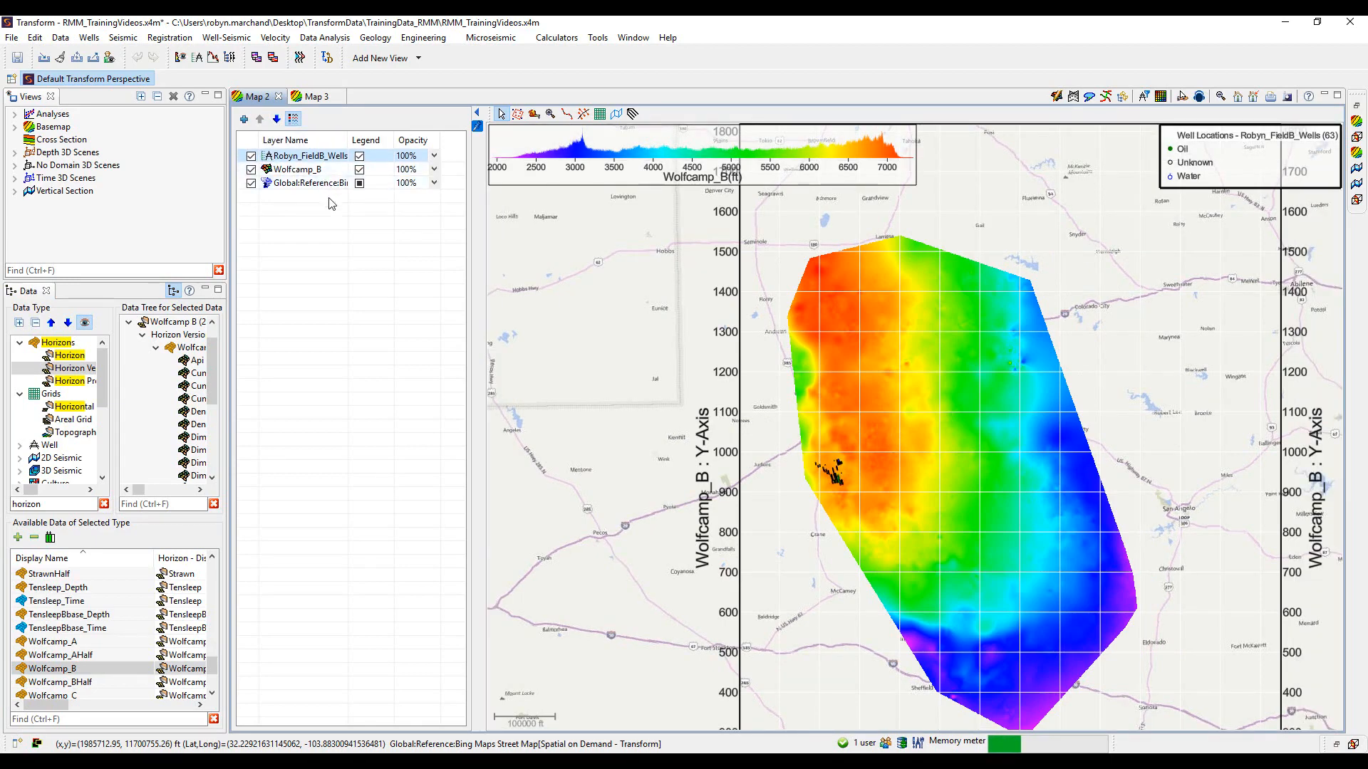
Remove the FieldB_Wells layer from Map 2 and add its well list to the map again
right_click(316, 161)
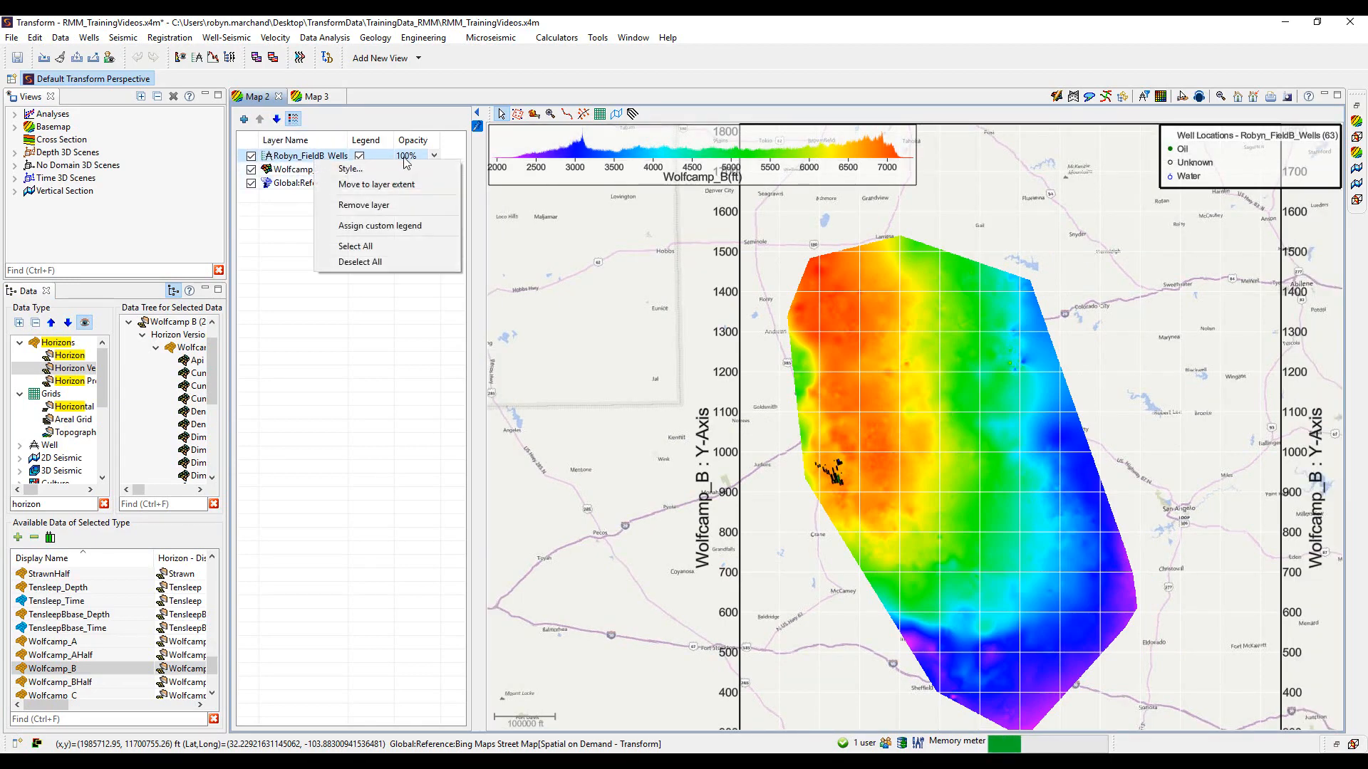
click(364, 206)
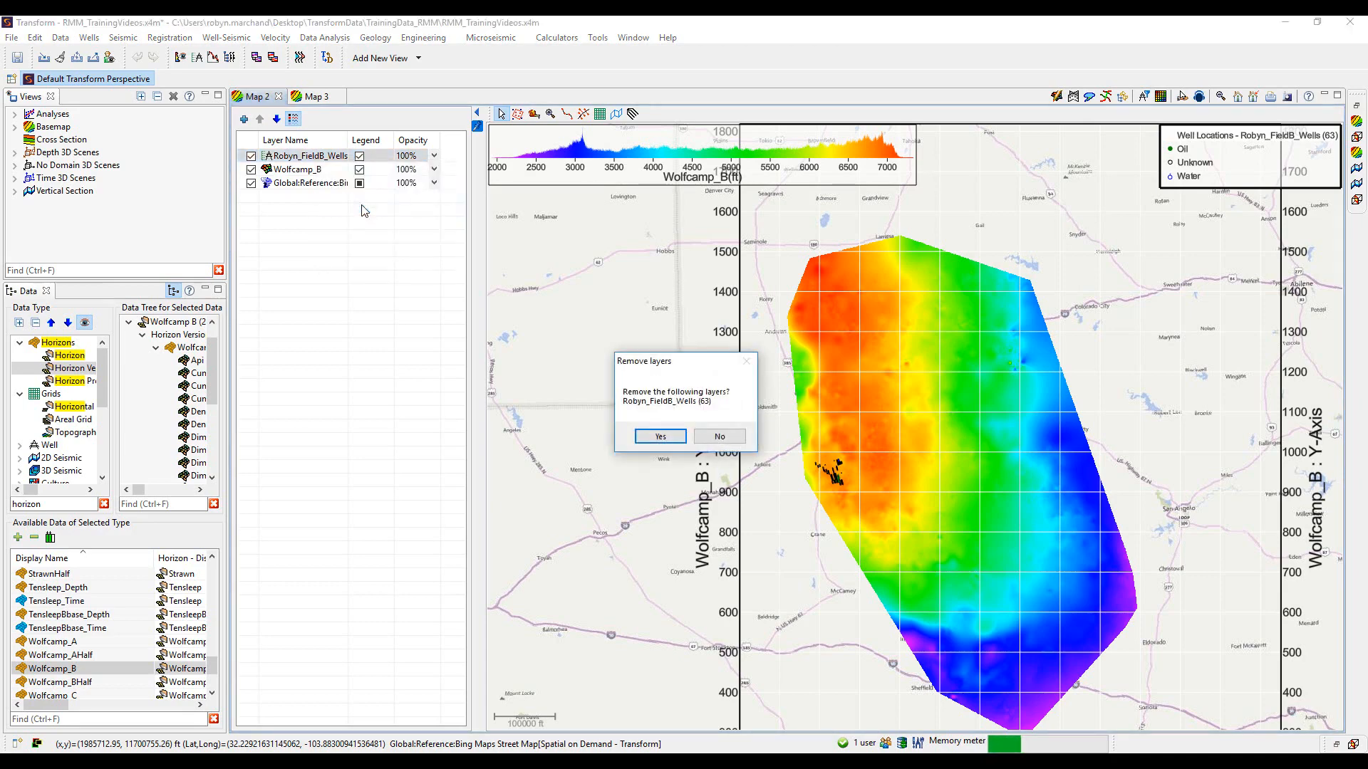
click(657, 436)
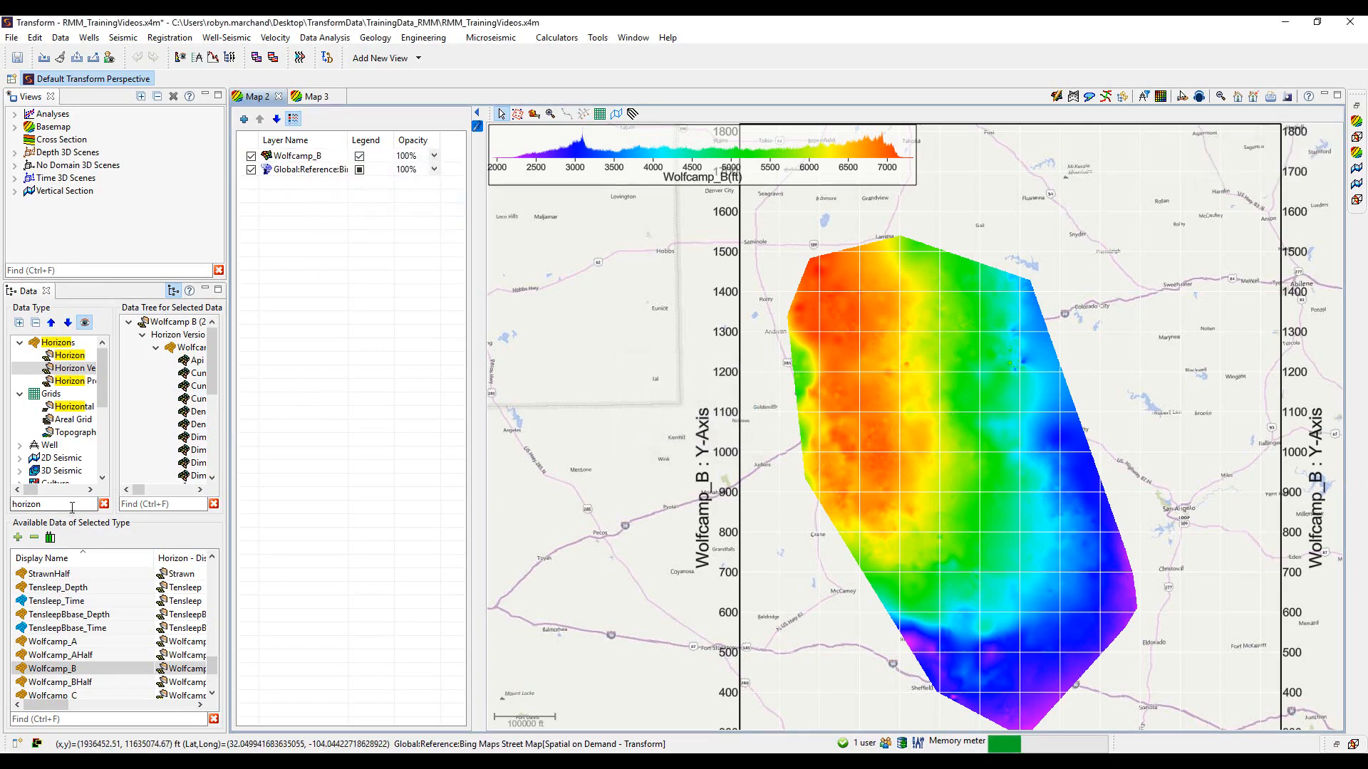
click(40, 447)
click(19, 450)
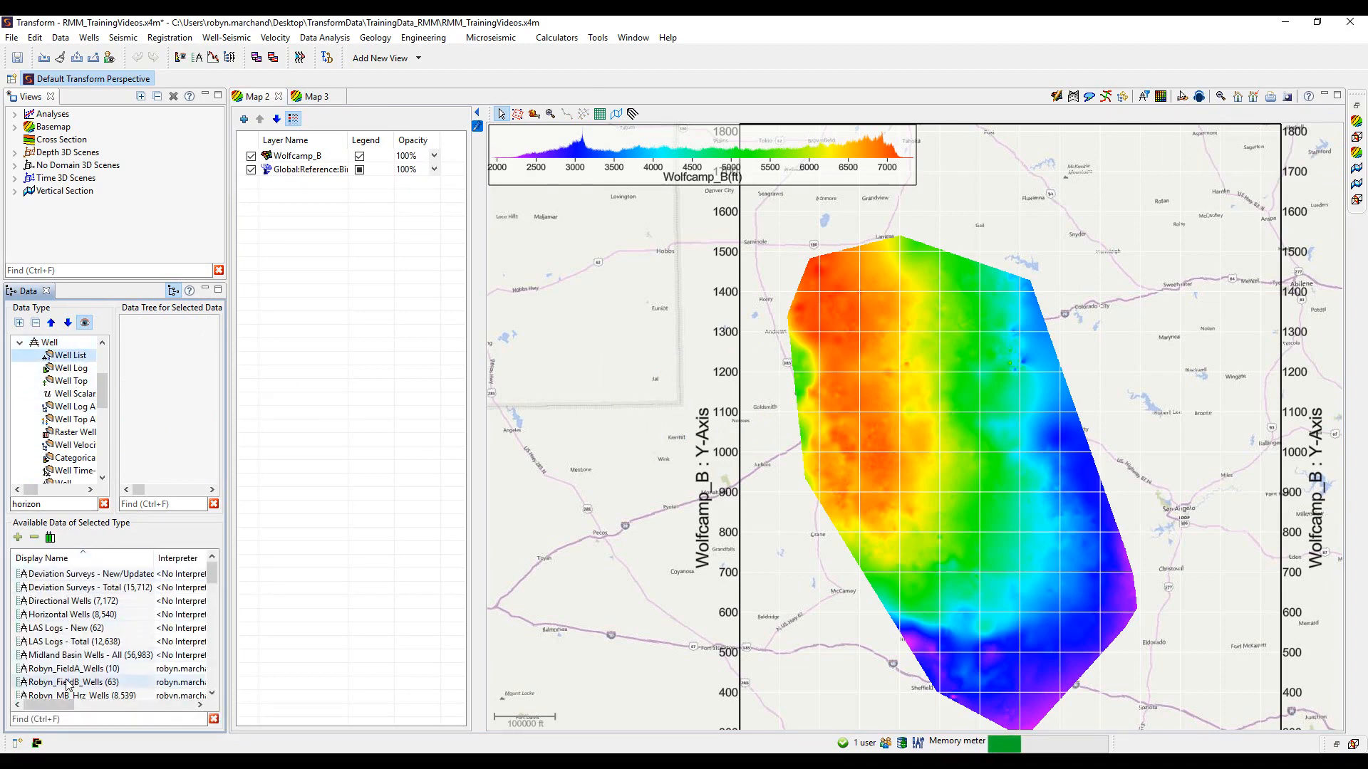
drag(72, 682, 933, 510)
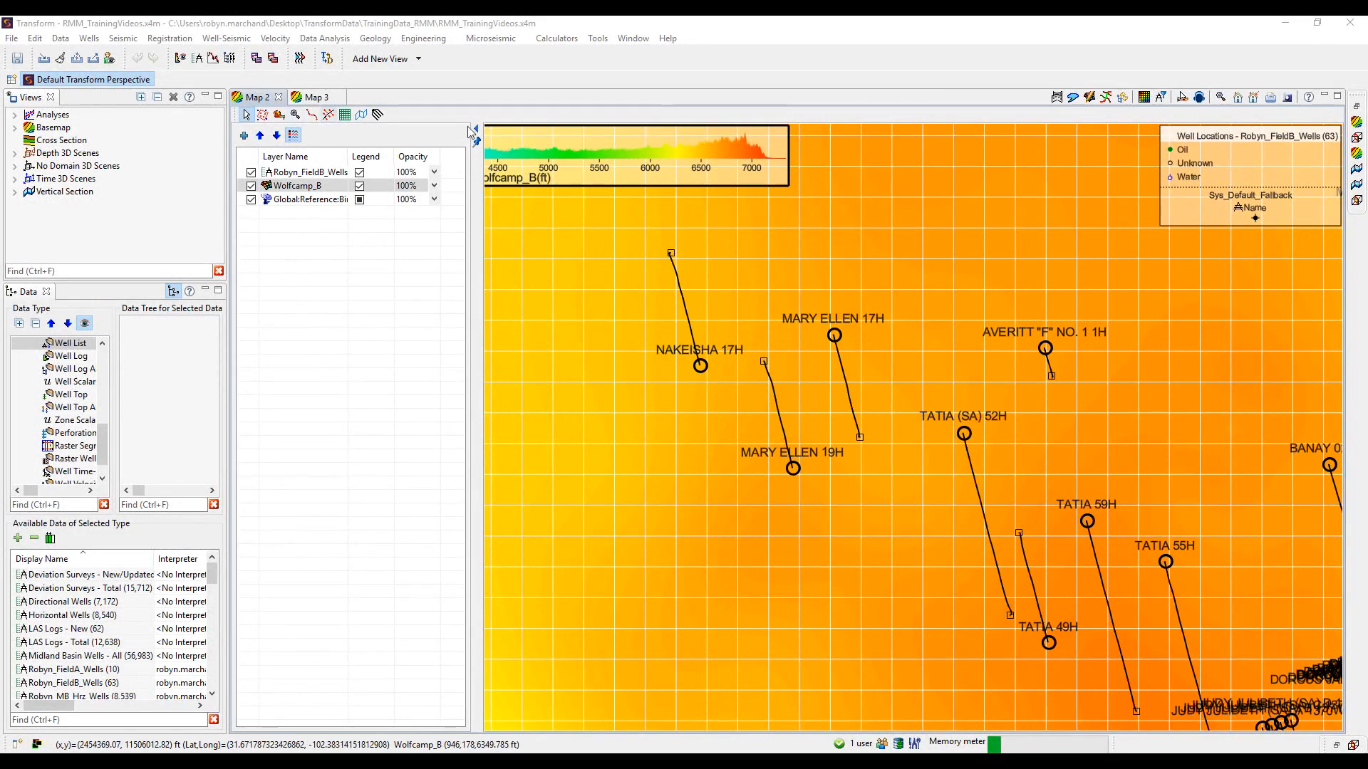
Open the style settings of the Wolfcamp_B and FieldB_Wells layers from the layer list, closing each without changes
click(474, 129)
click(244, 109)
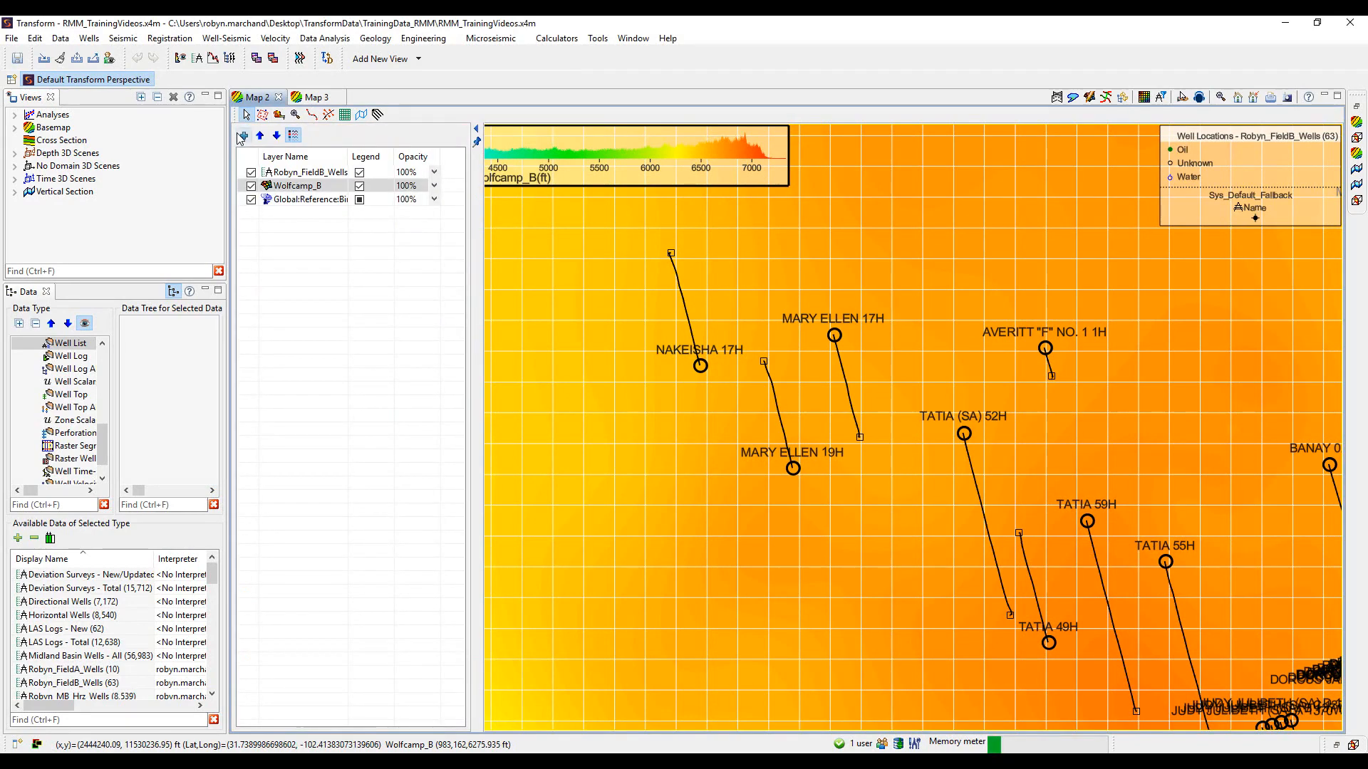
right_click(299, 187)
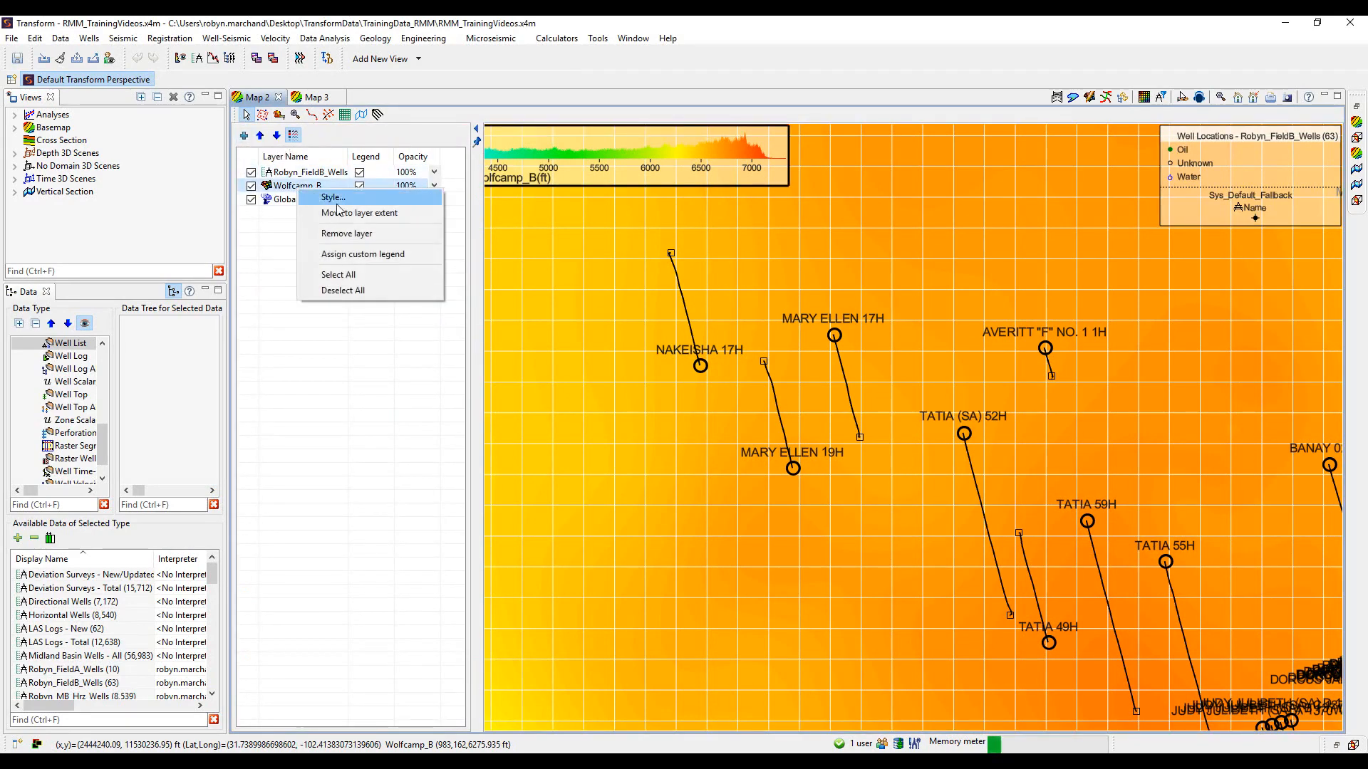
click(333, 198)
key(Escape)
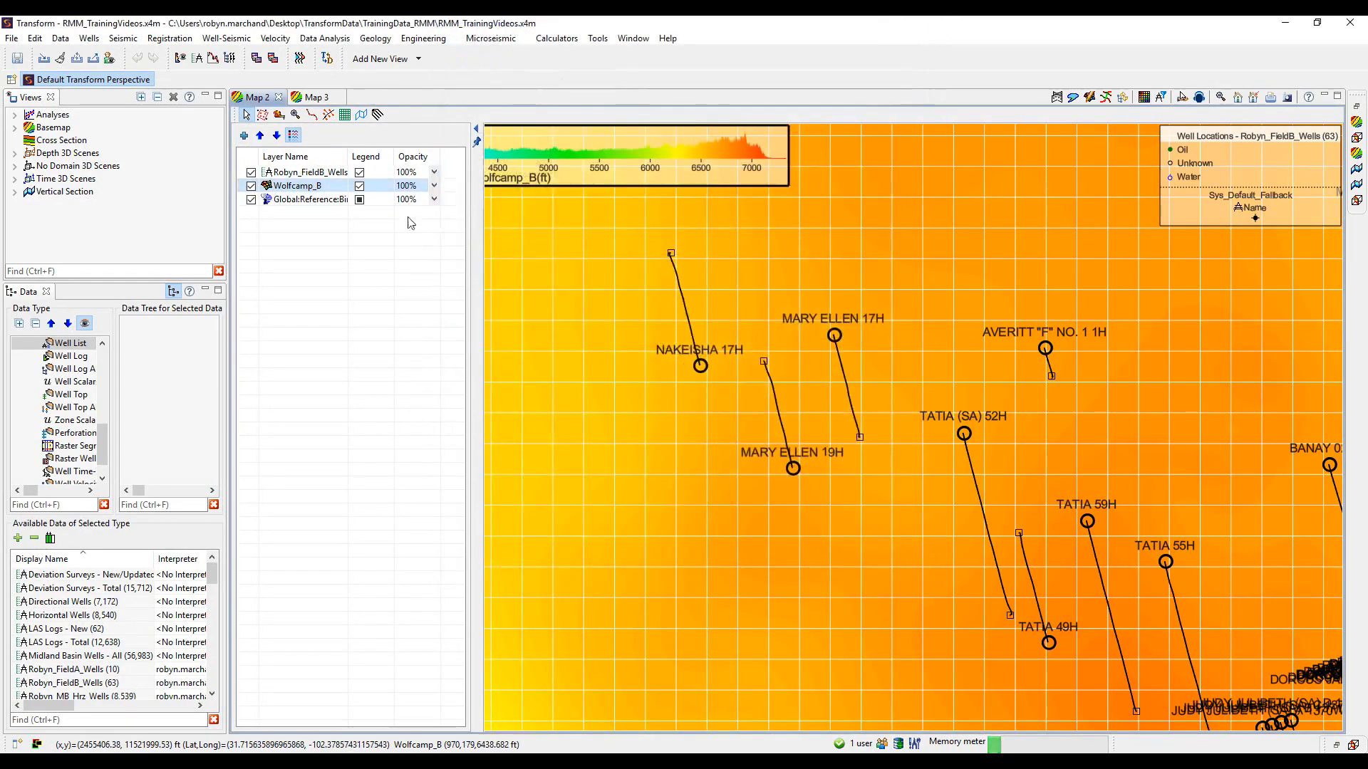
right_click(316, 172)
click(370, 180)
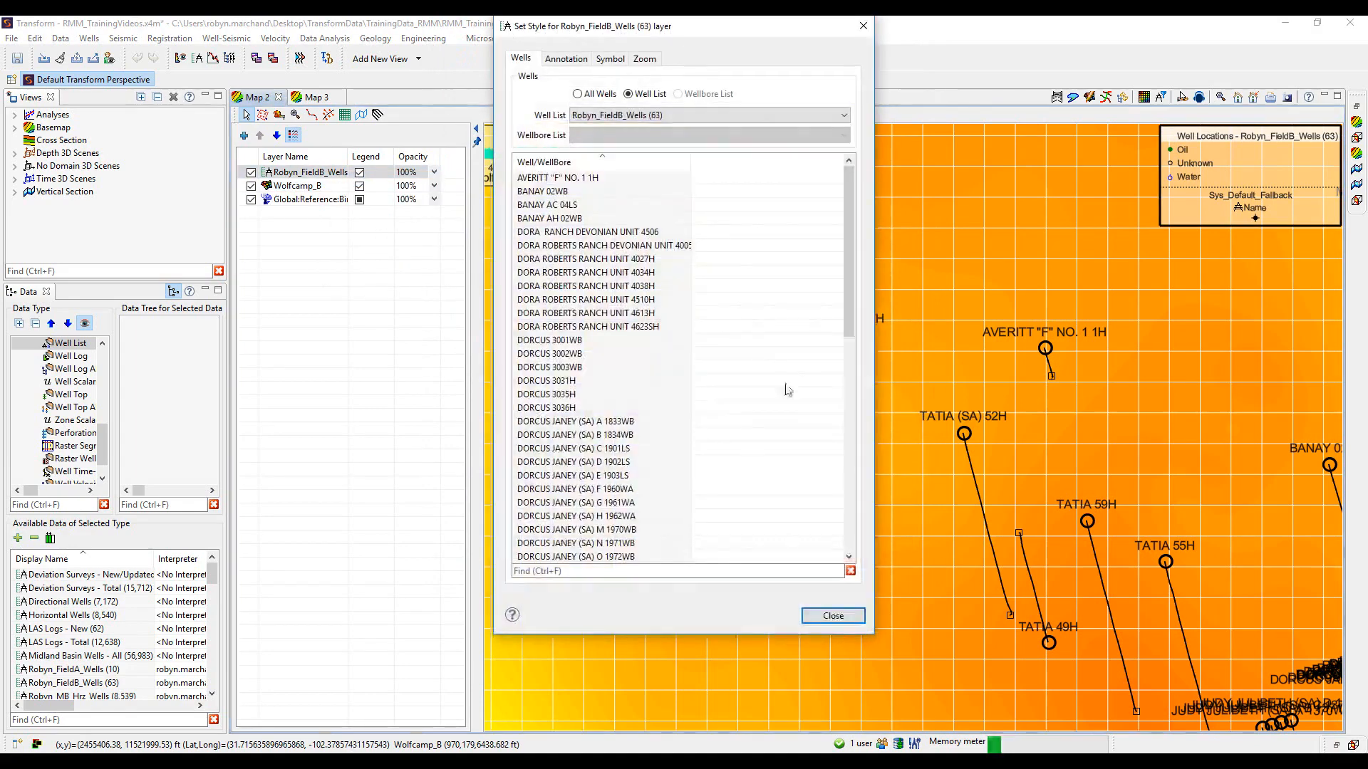
click(828, 617)
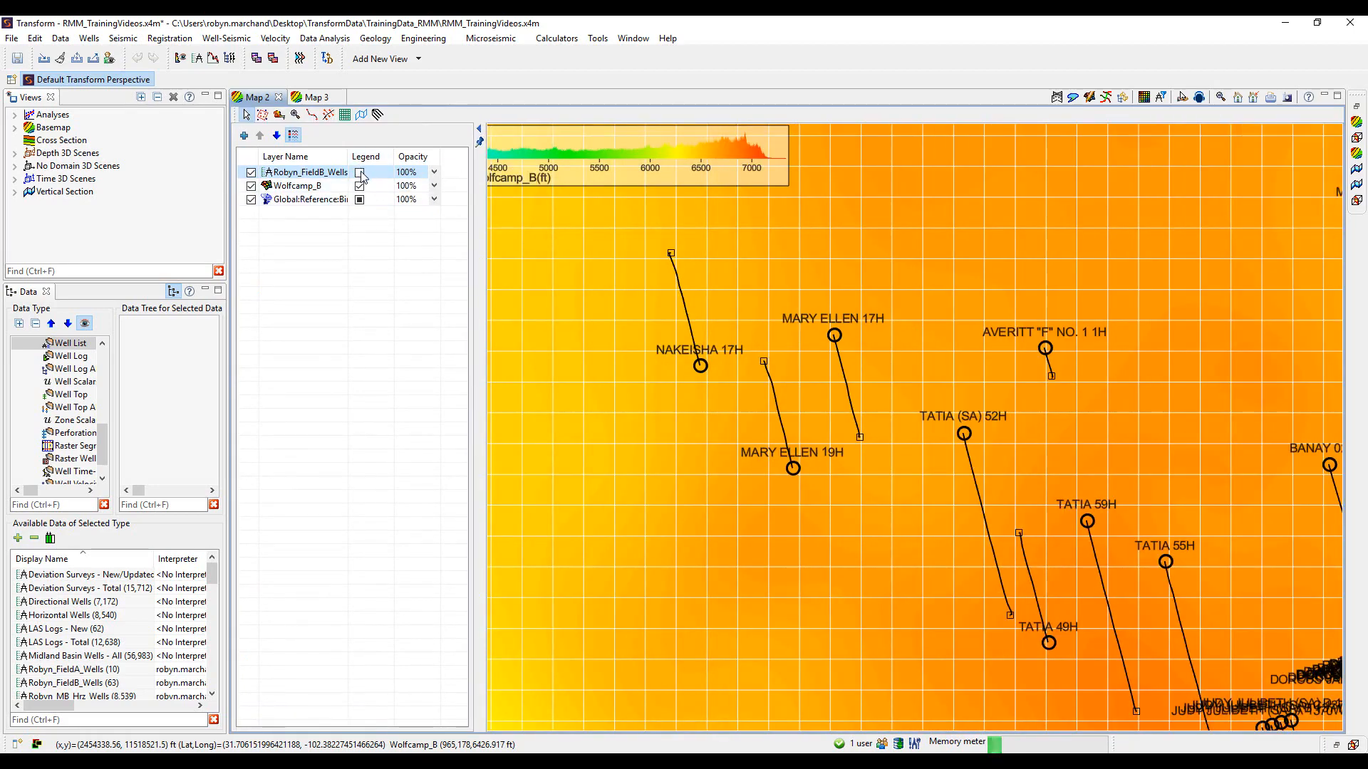
Toggle the Wolfcamp_B layer's legend and the display of all map legends off and back on
click(361, 189)
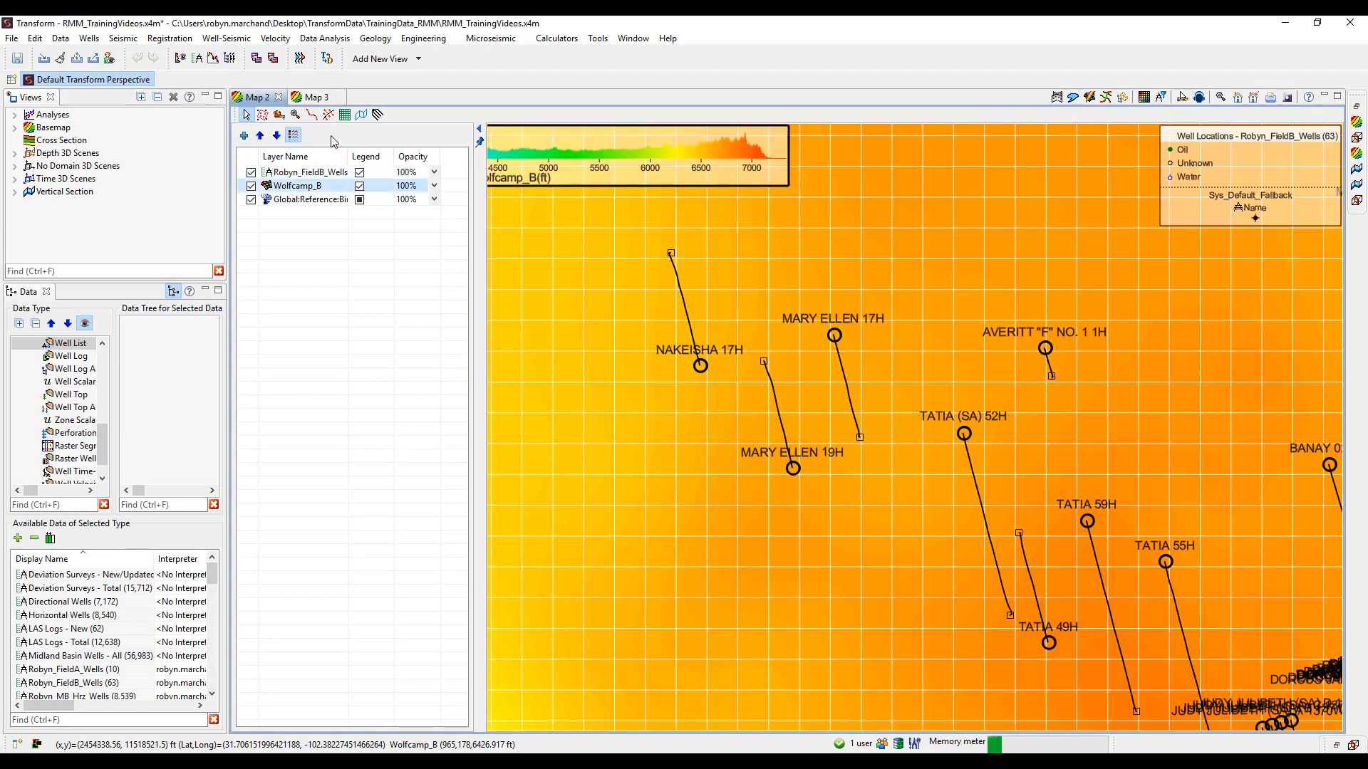
click(293, 136)
click(293, 135)
click(293, 135)
click(292, 135)
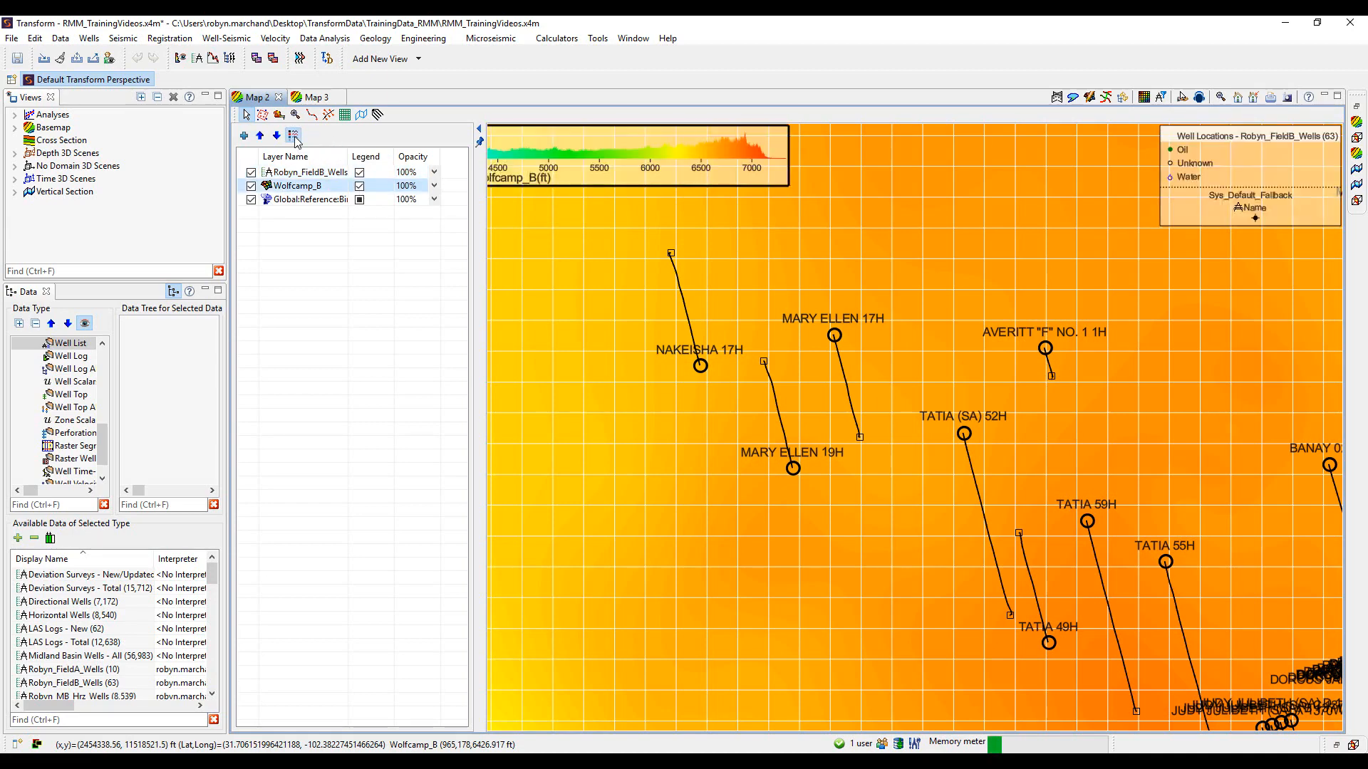
Open the style settings of the Wolfcamp_B horizon and of a well directly from the map, closing each without changes
right_click(571, 382)
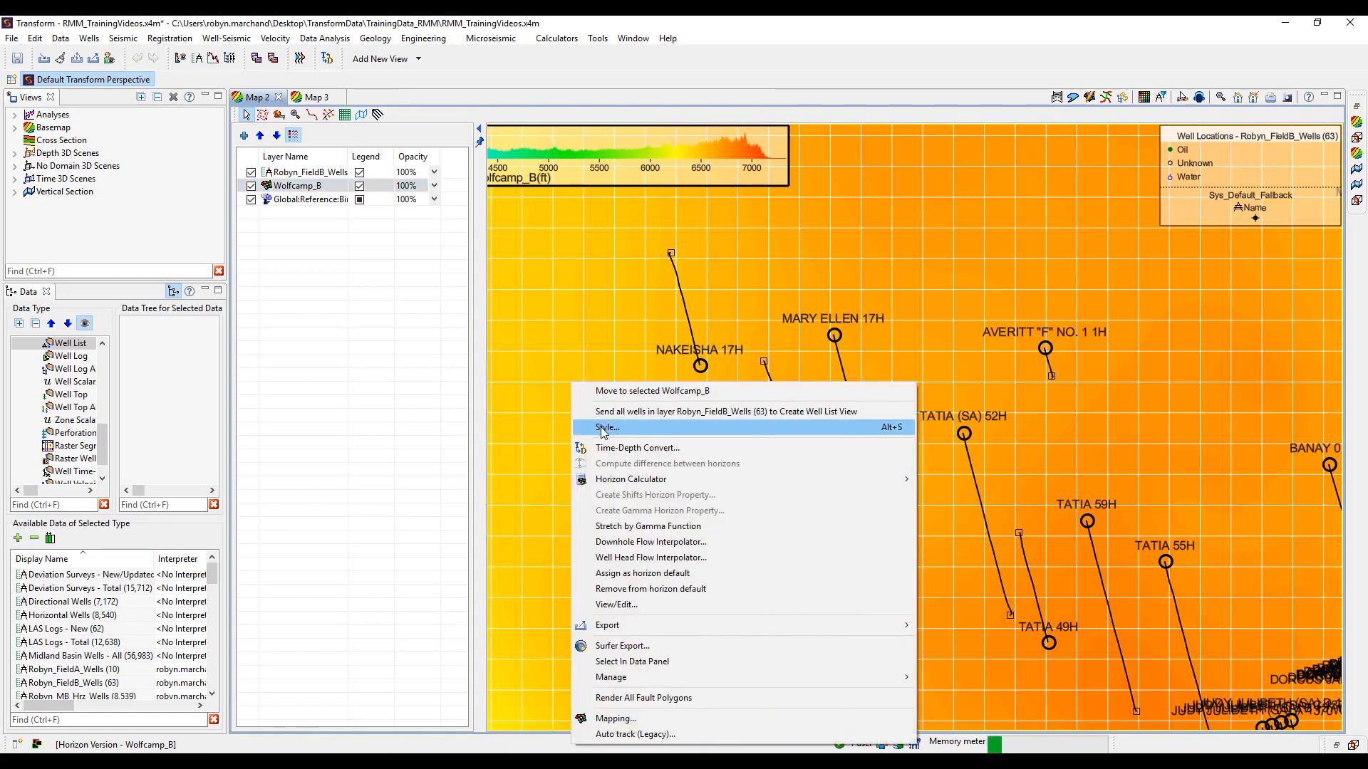
click(602, 428)
click(885, 556)
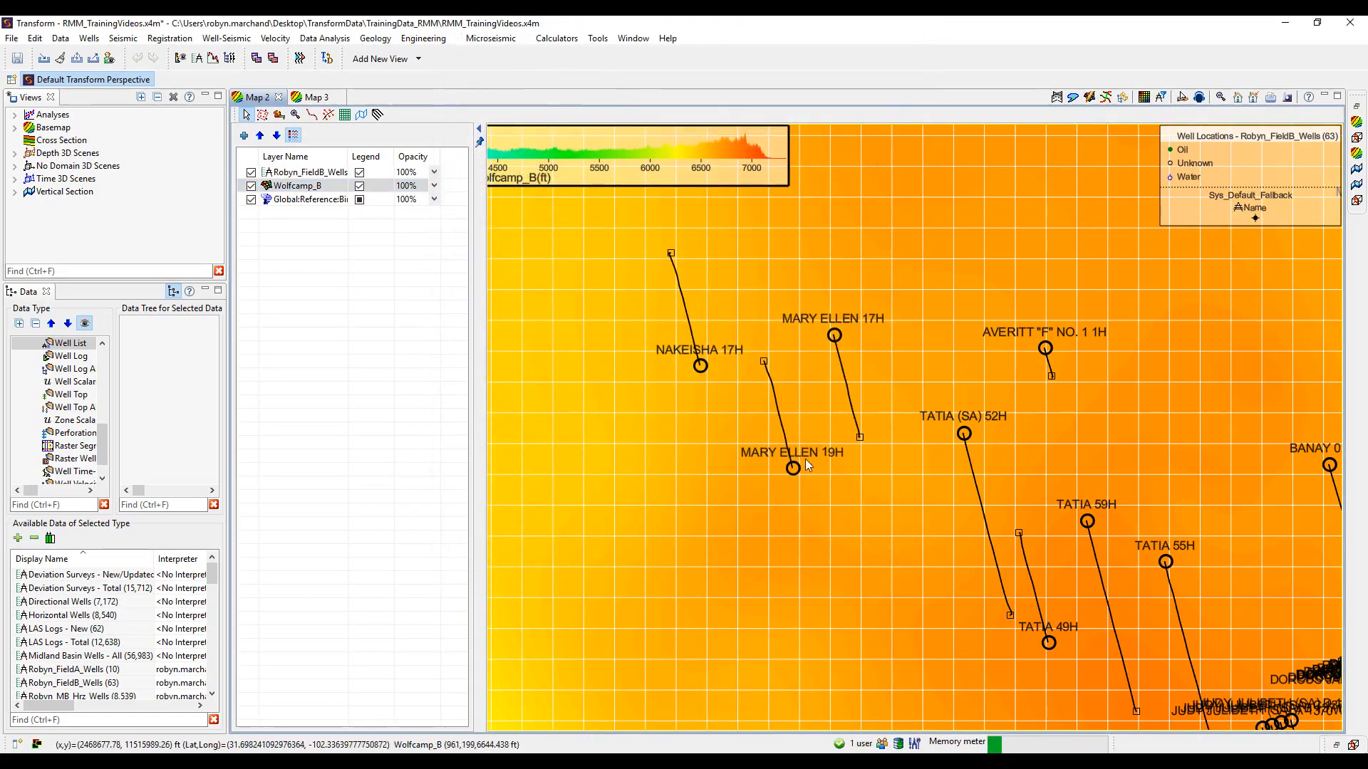
click(793, 467)
right_click(793, 464)
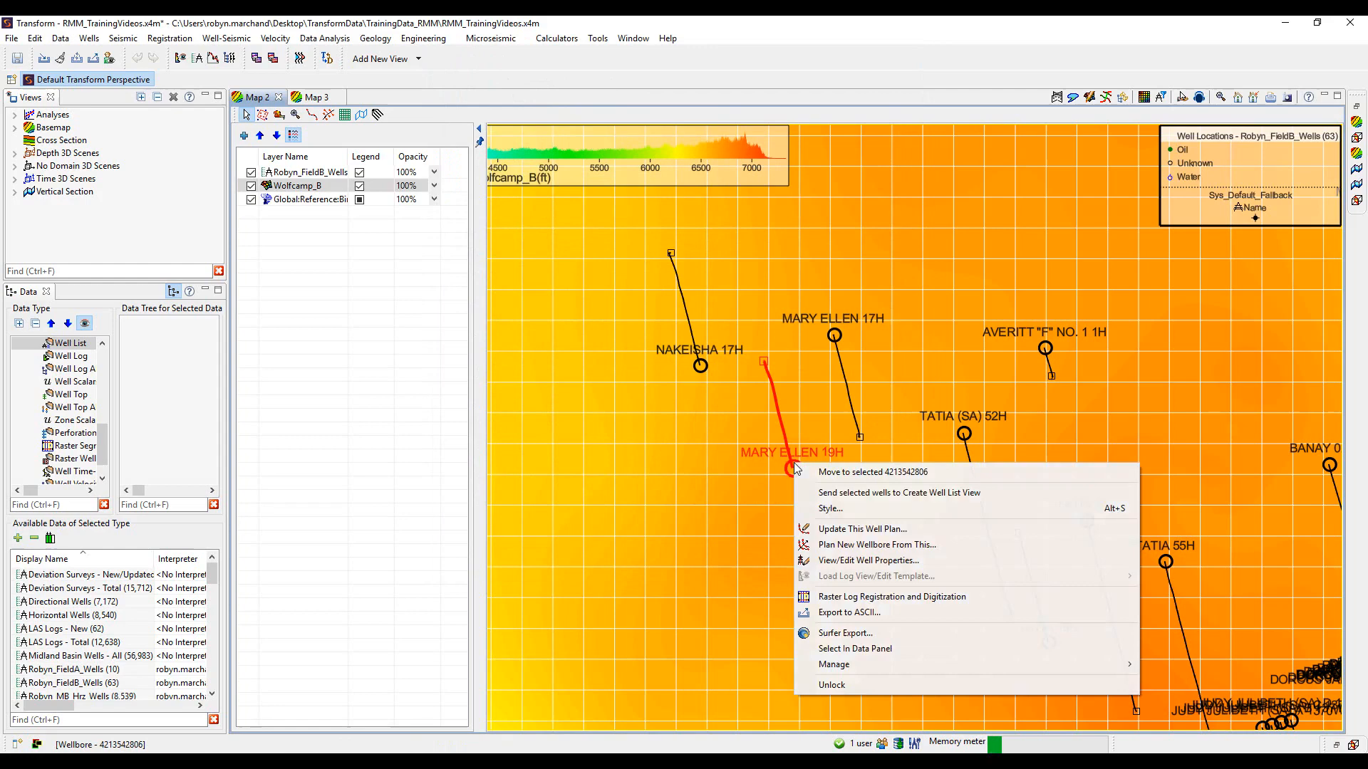
click(855, 510)
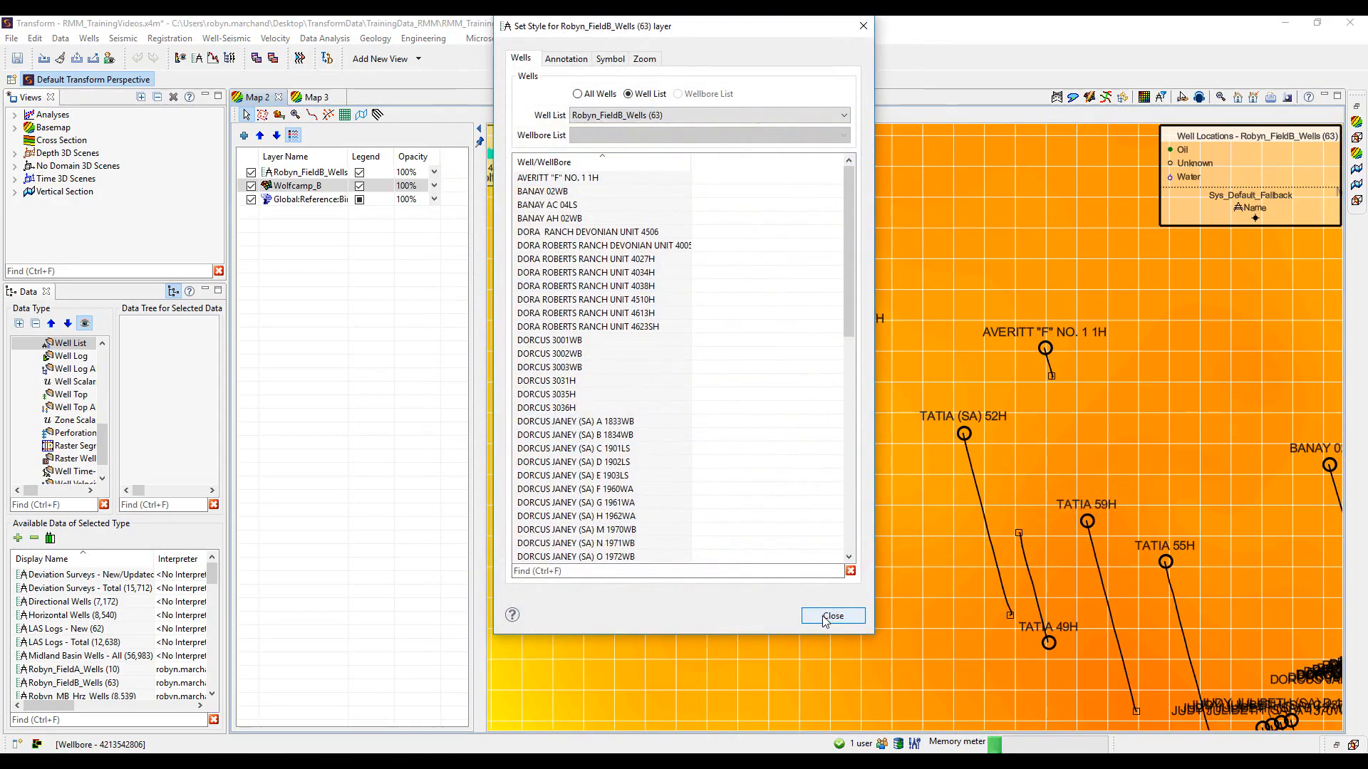
click(831, 616)
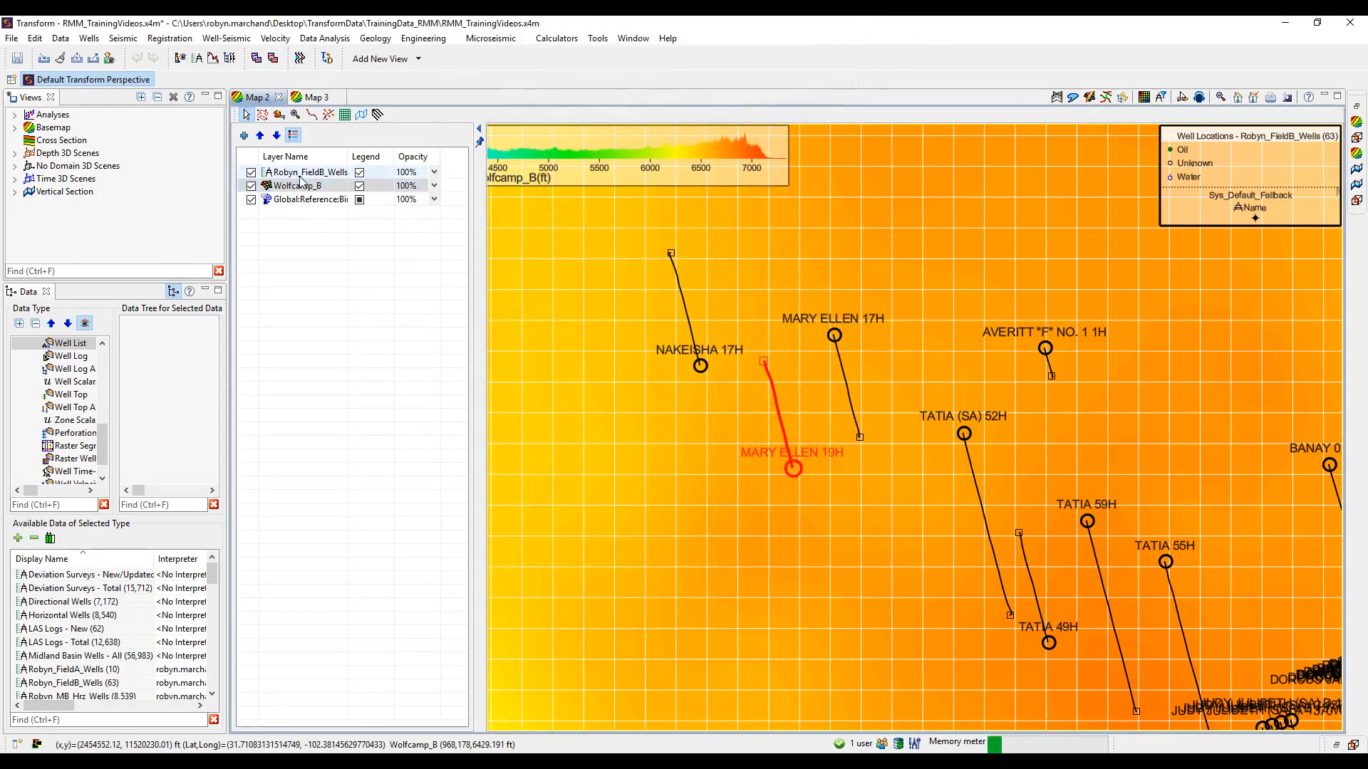
Move the FieldB_Wells layer one place down in the layer order and back up, and select the Wolfcamp_B layer
click(293, 172)
click(277, 135)
click(260, 135)
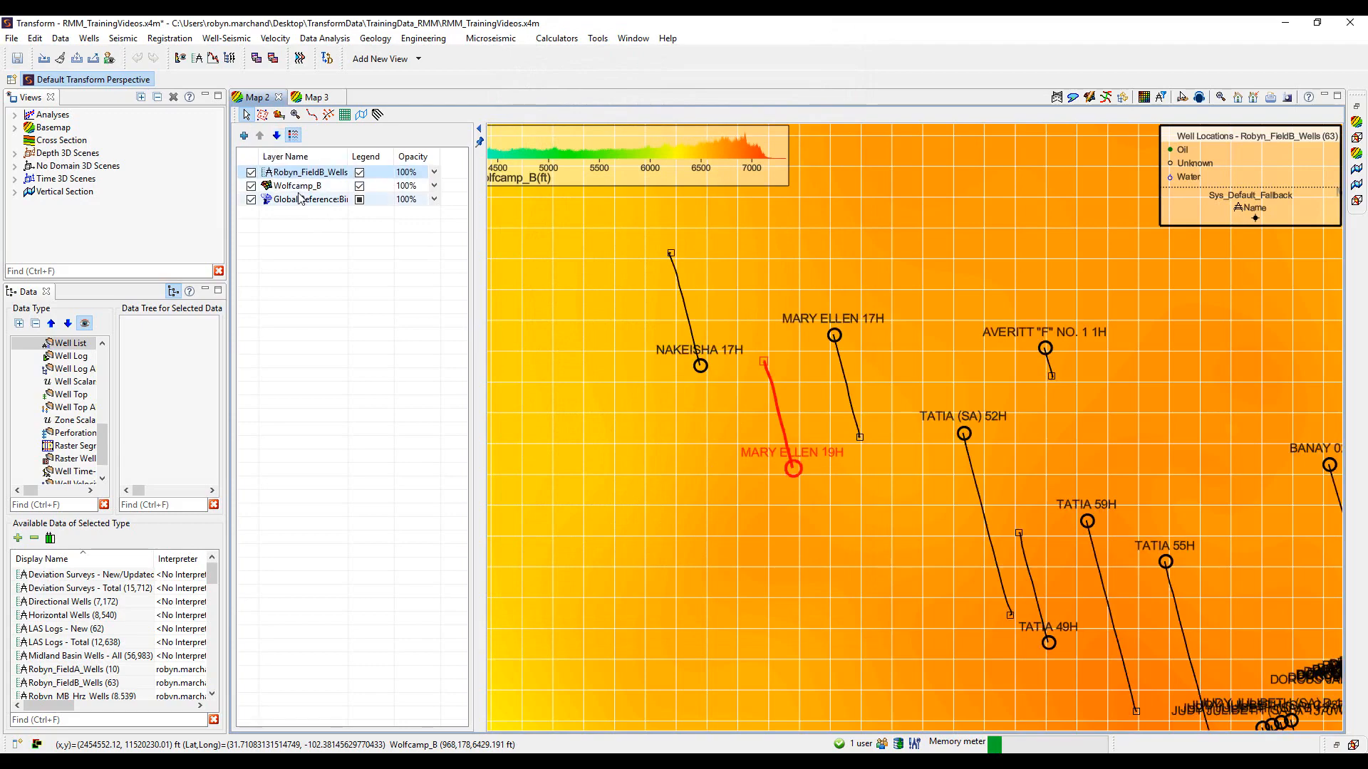
click(291, 186)
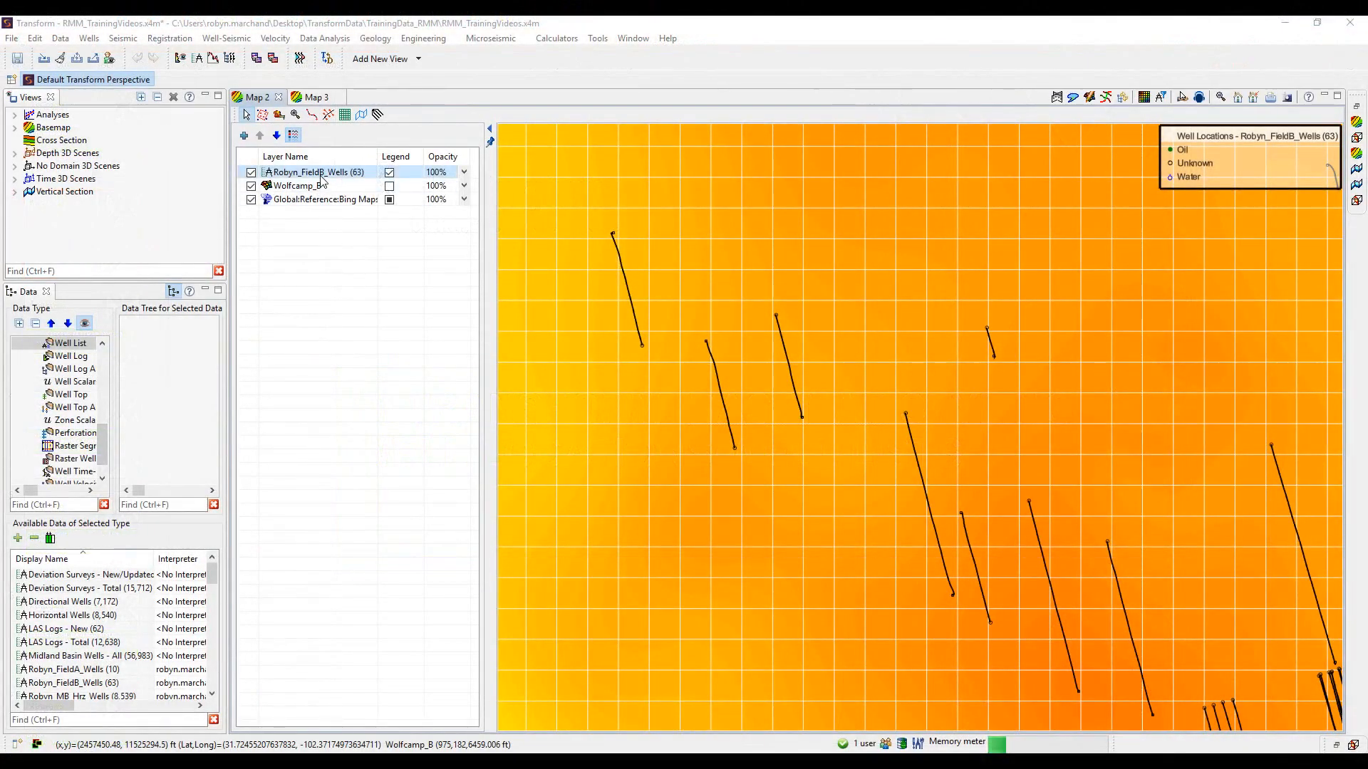
Open the style settings of the FieldB_Wells layer from one of its wells on the map
right_click(340, 173)
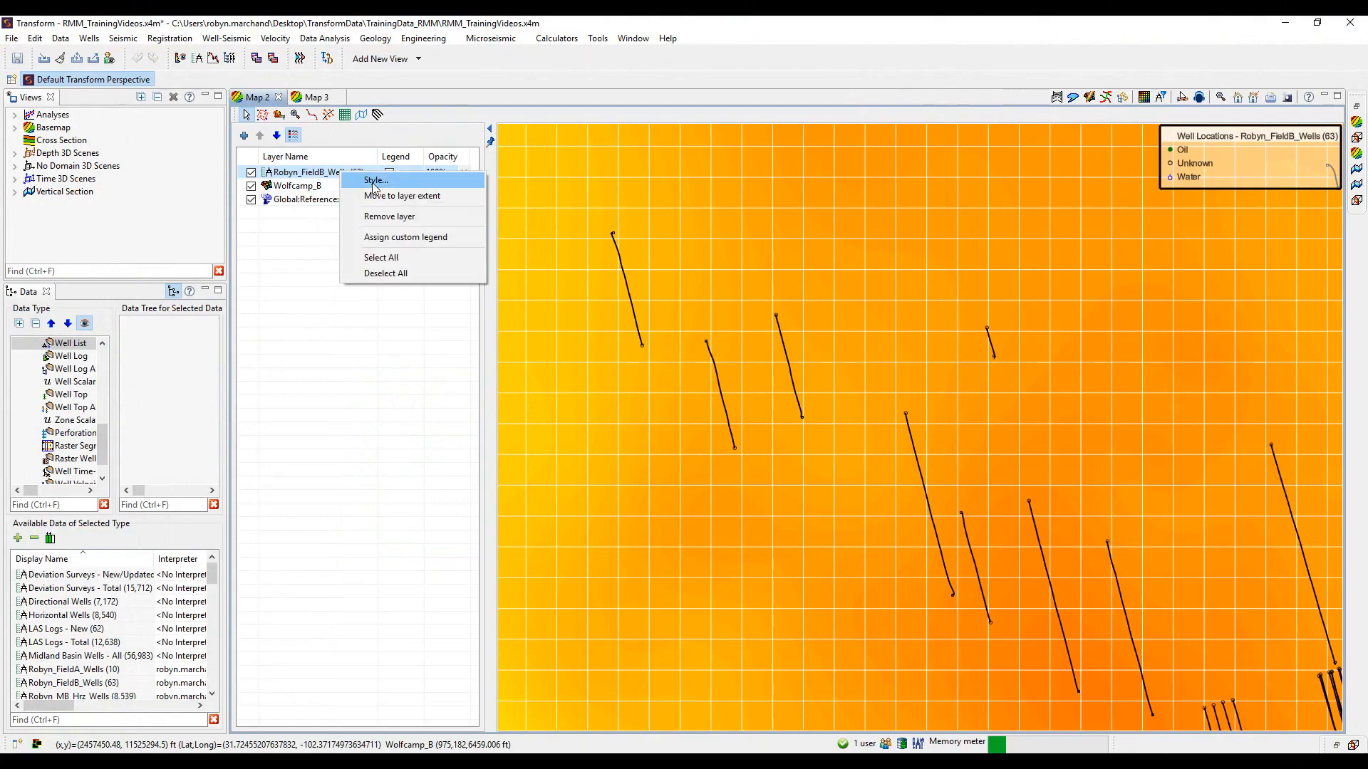
click(620, 263)
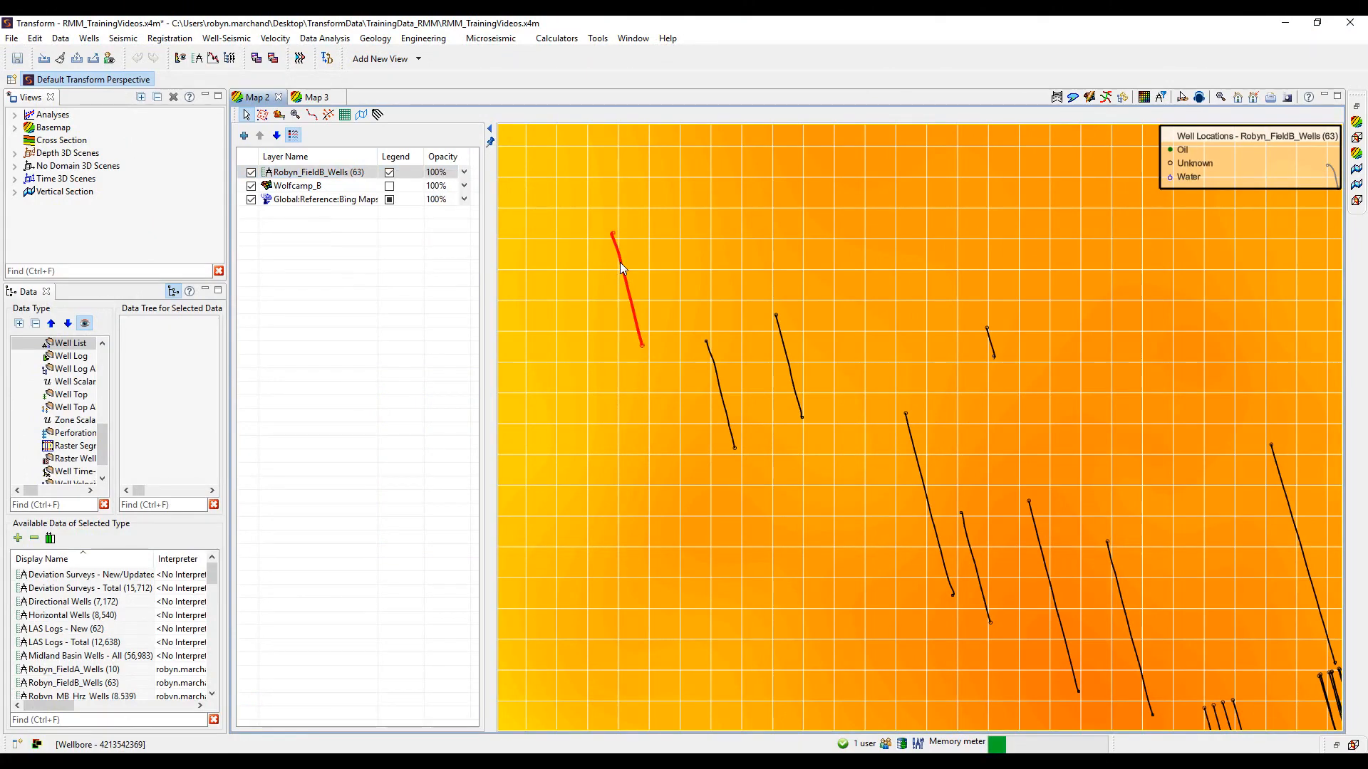
right_click(620, 262)
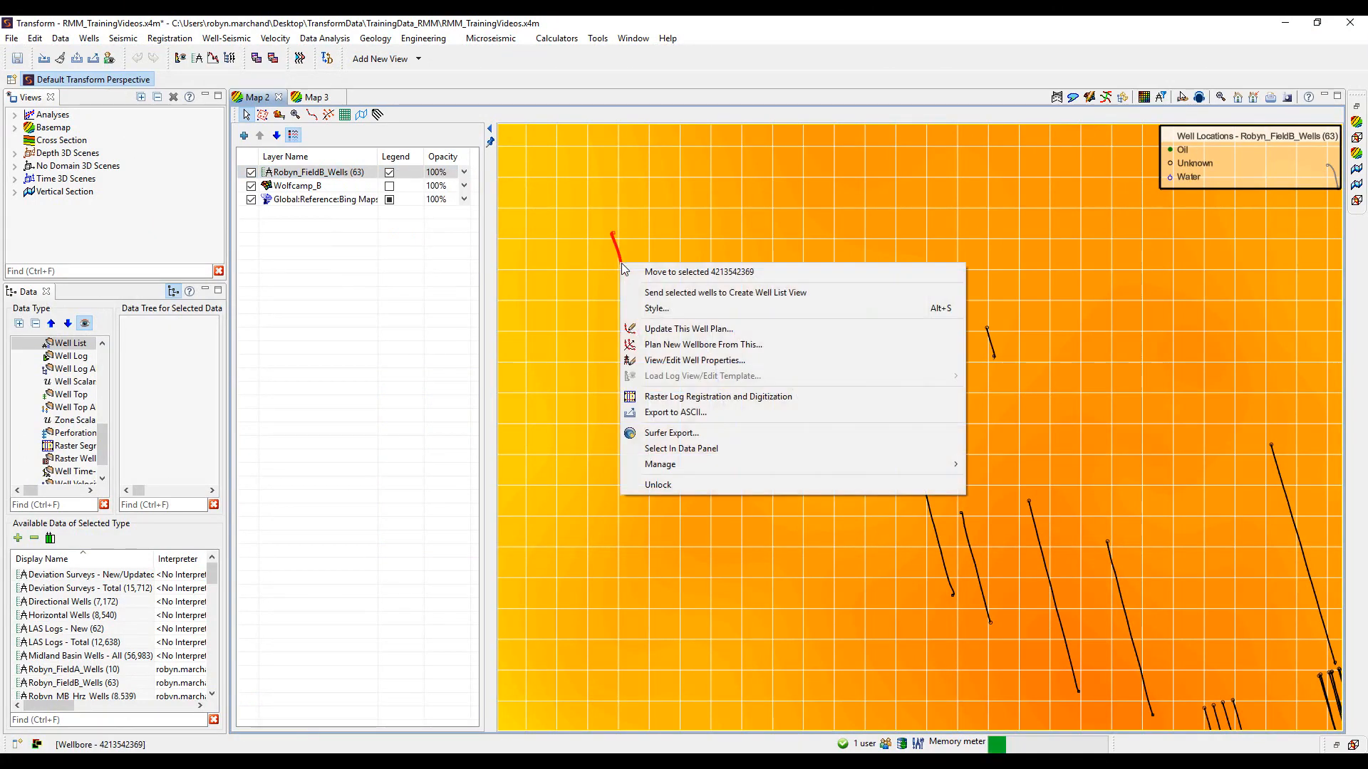
click(660, 308)
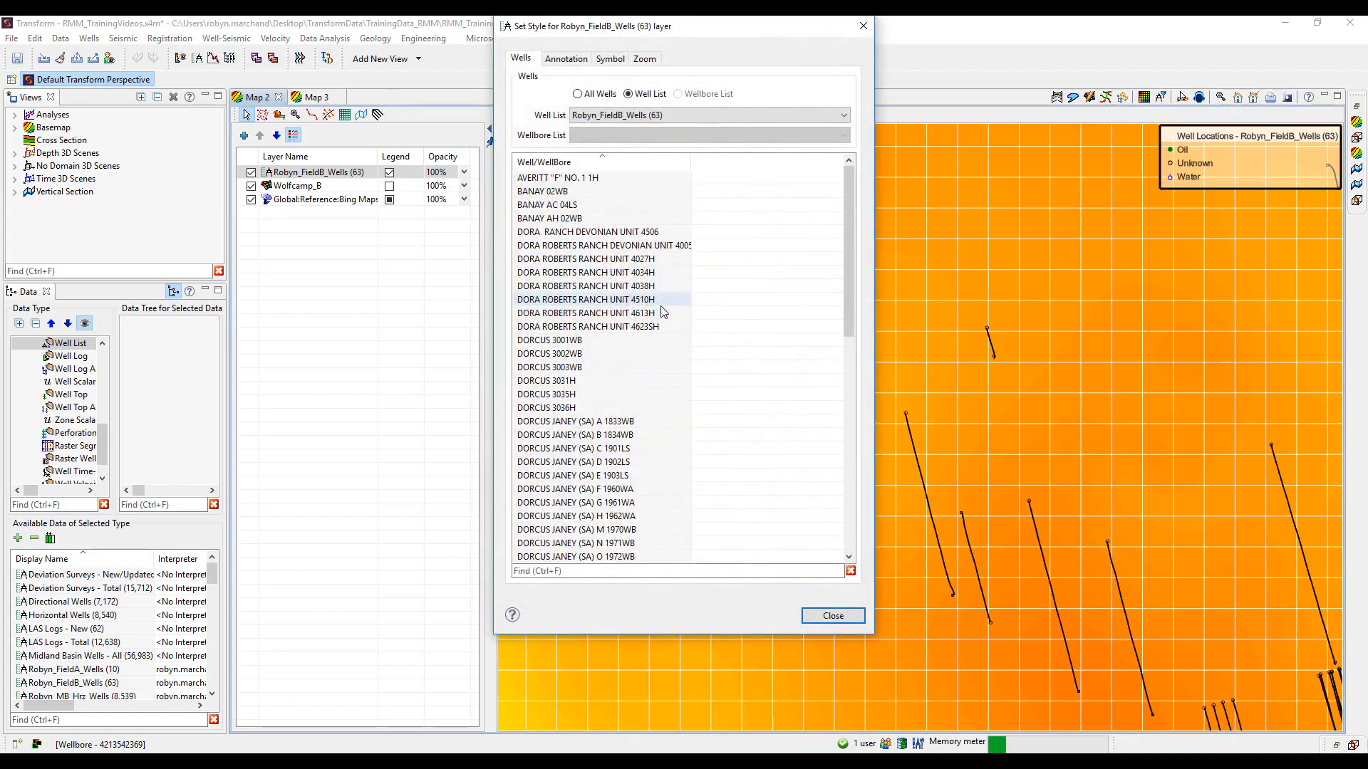
Browse the available well lists, set the layer to show all wells, and return it to the FieldB_Wells list
click(666, 117)
scroll(661, 328, up, 3)
scroll(655, 295, down, 3)
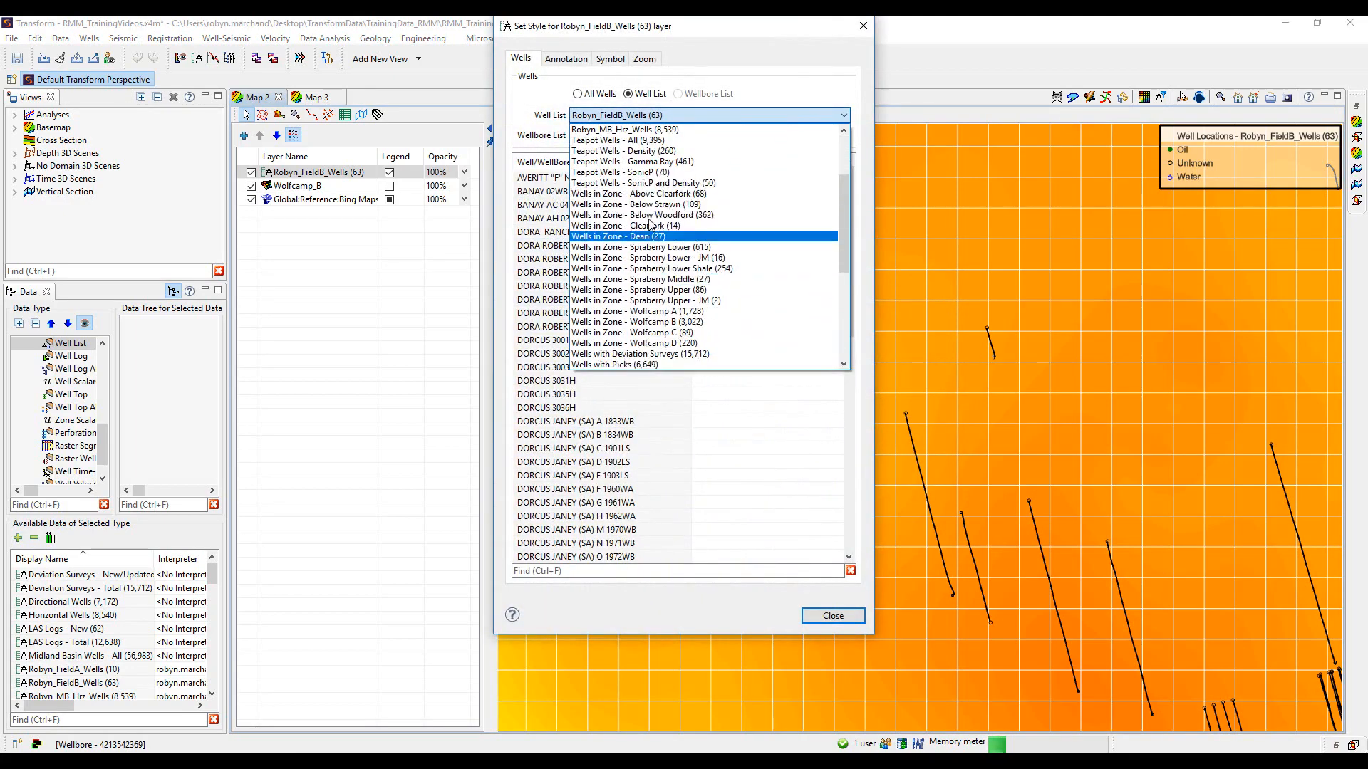
scroll(649, 181, up, 3)
click(702, 82)
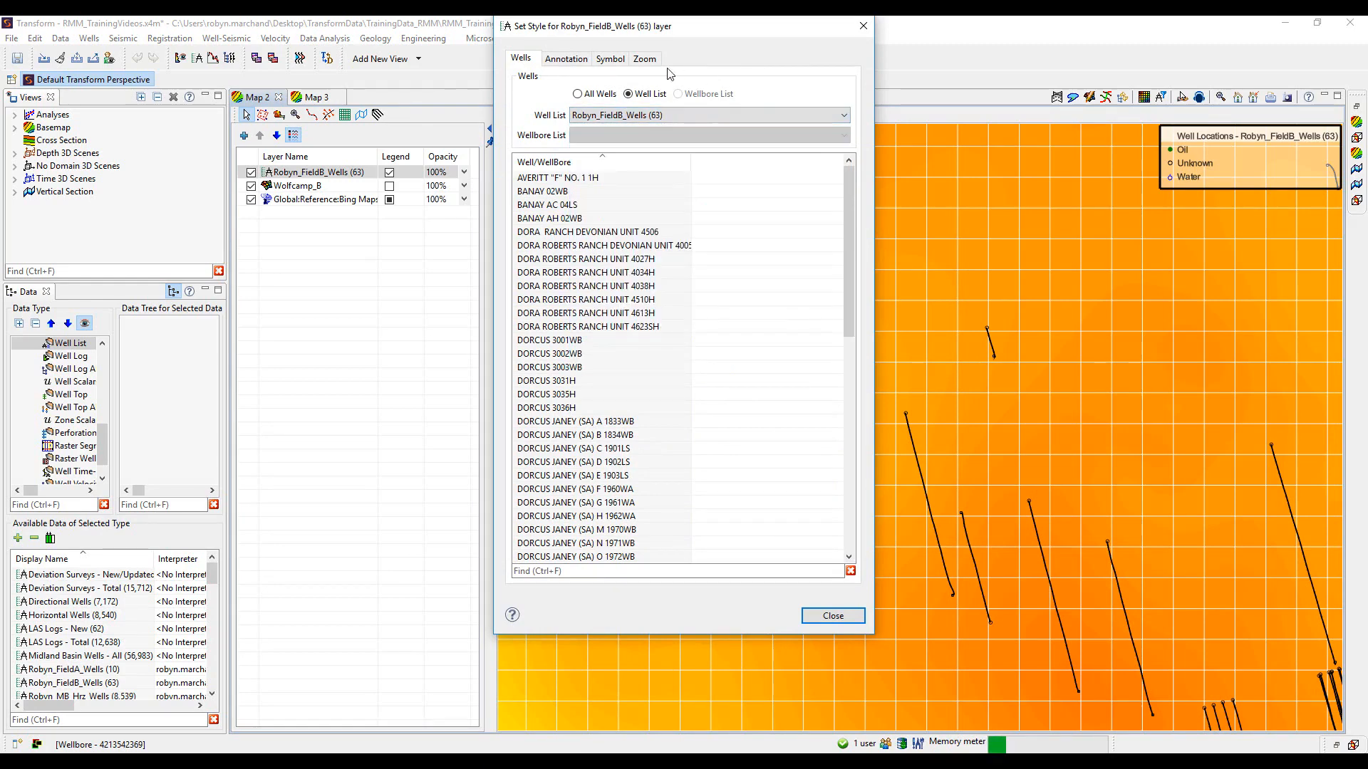
click(595, 96)
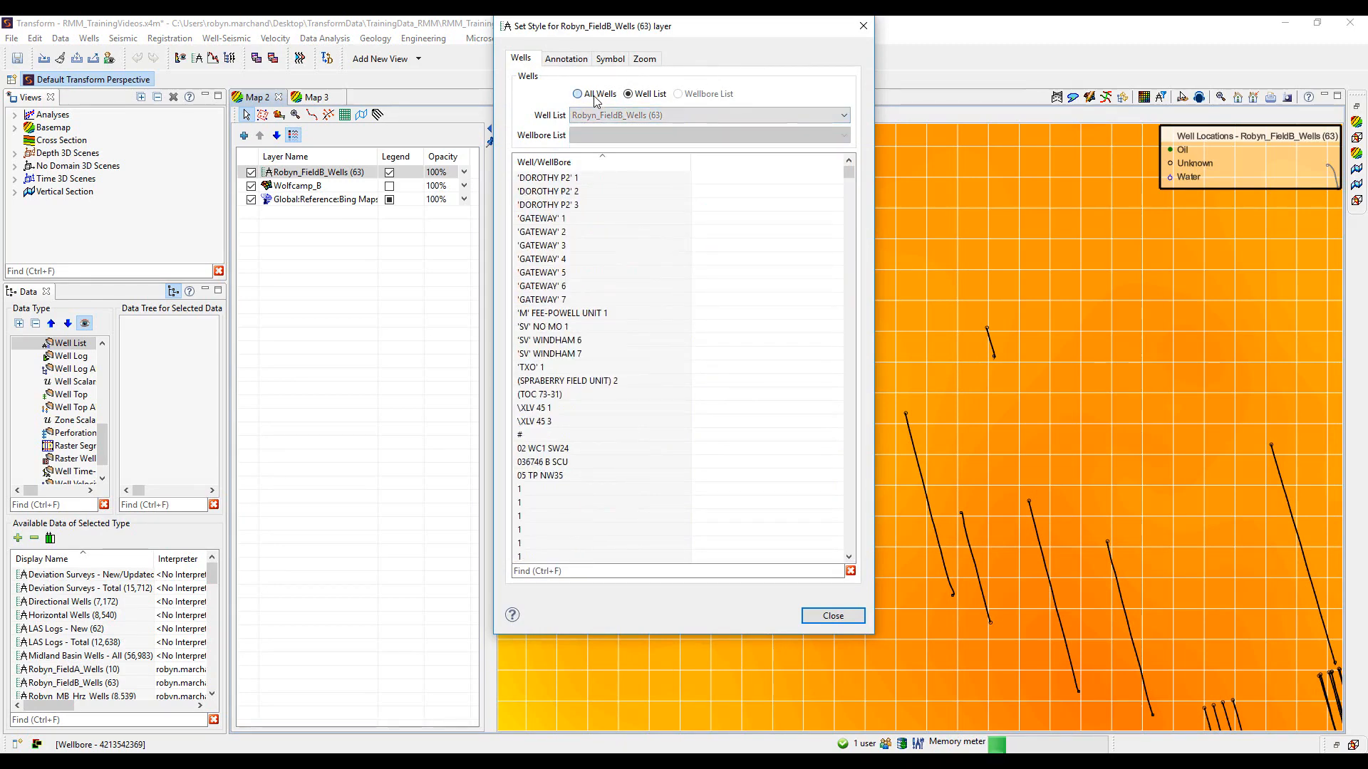
click(630, 95)
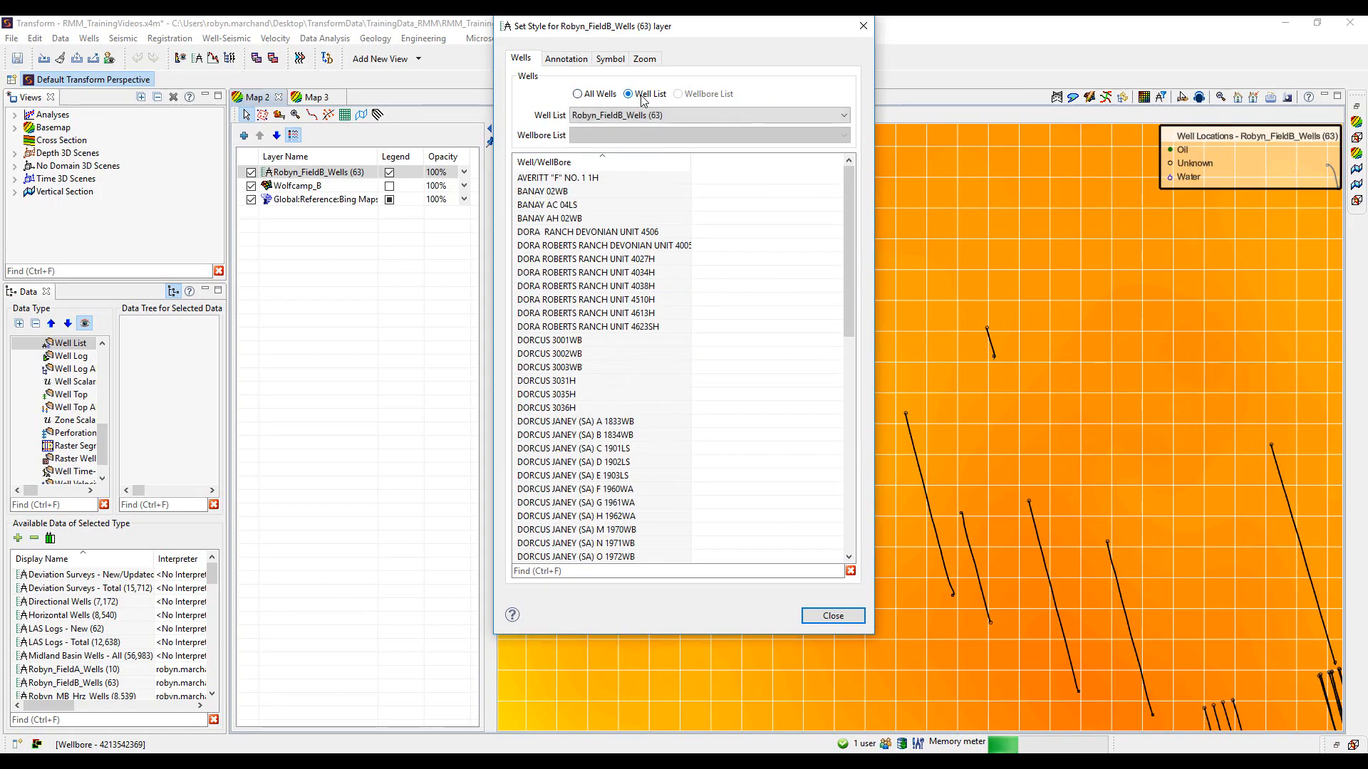
Apply the GeologyZone annotation template to the FieldB_Wells layer and toggle its annotation labels off and on
click(575, 64)
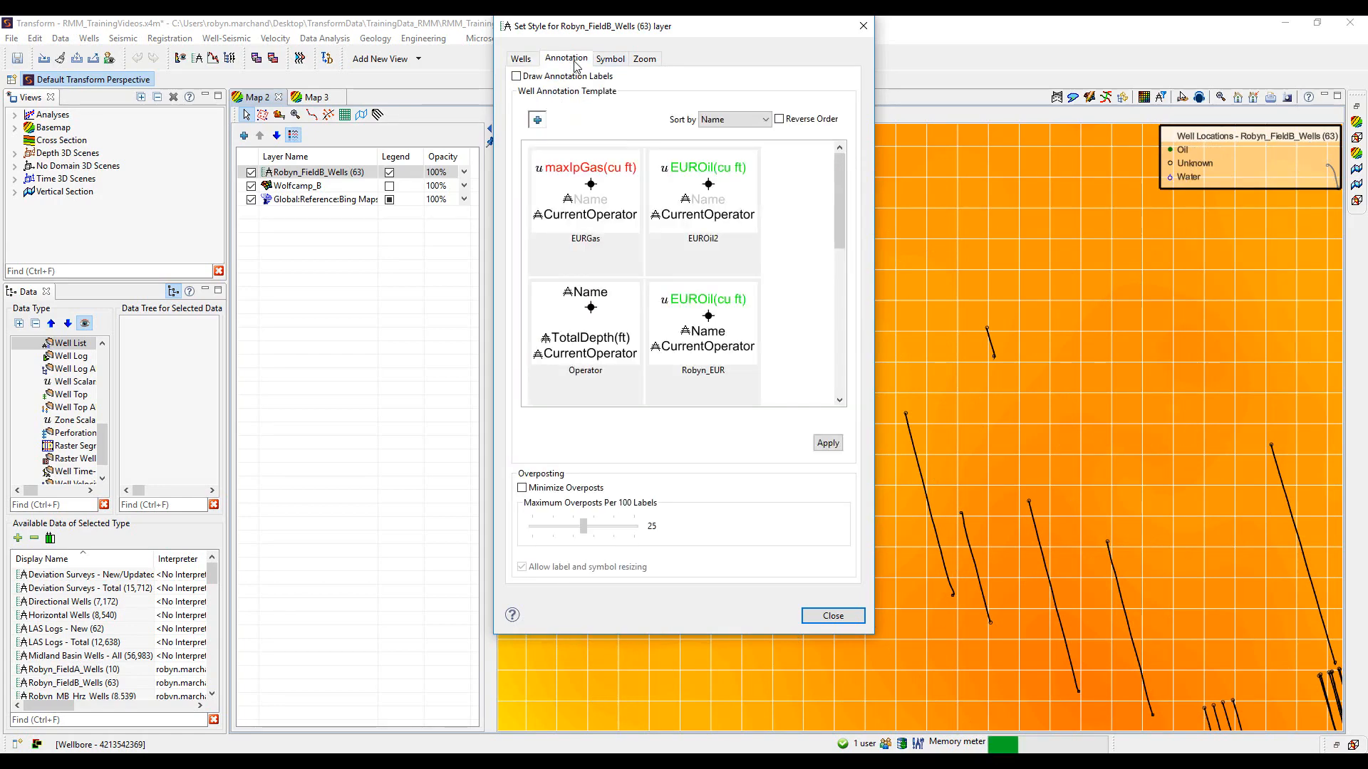
mouse_move(837, 199)
mouse_down()
mouse_move(838, 347)
mouse_move(838, 276)
mouse_up()
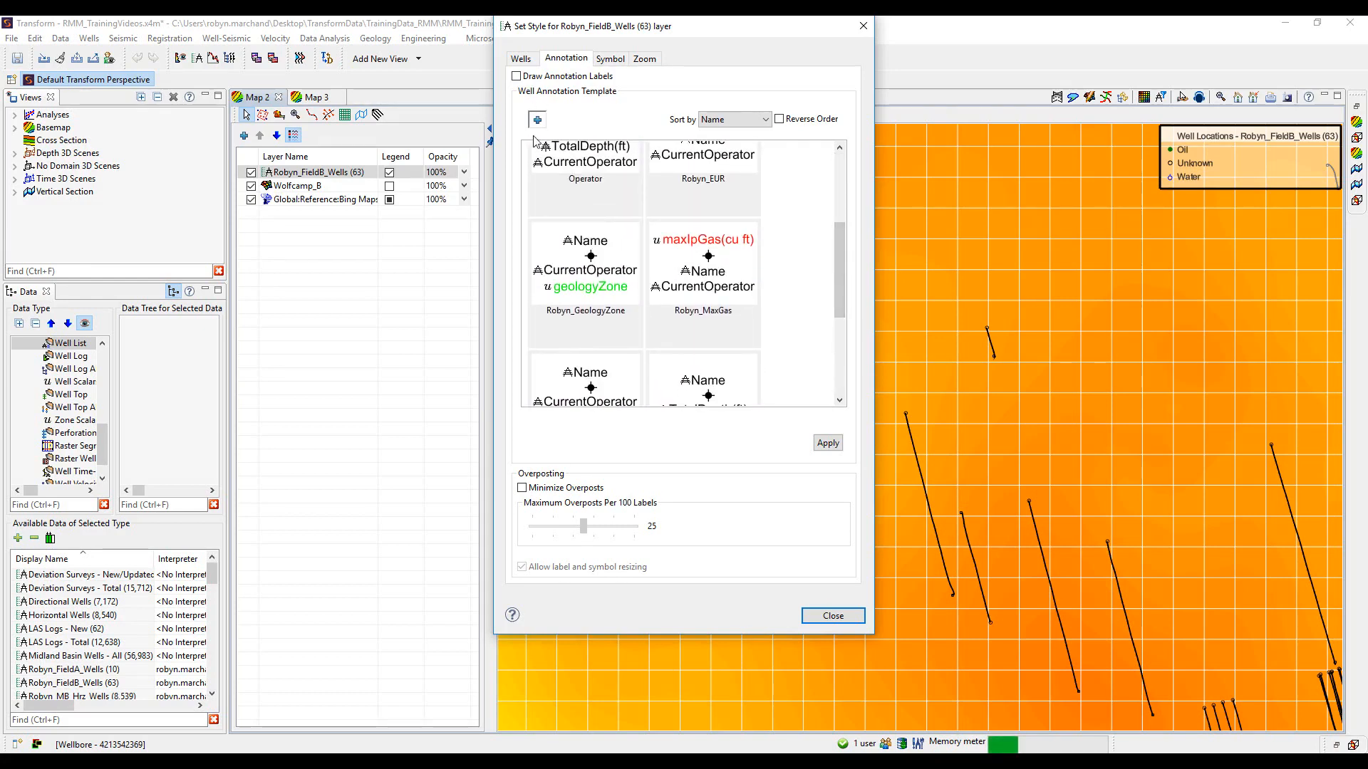
click(596, 298)
click(828, 443)
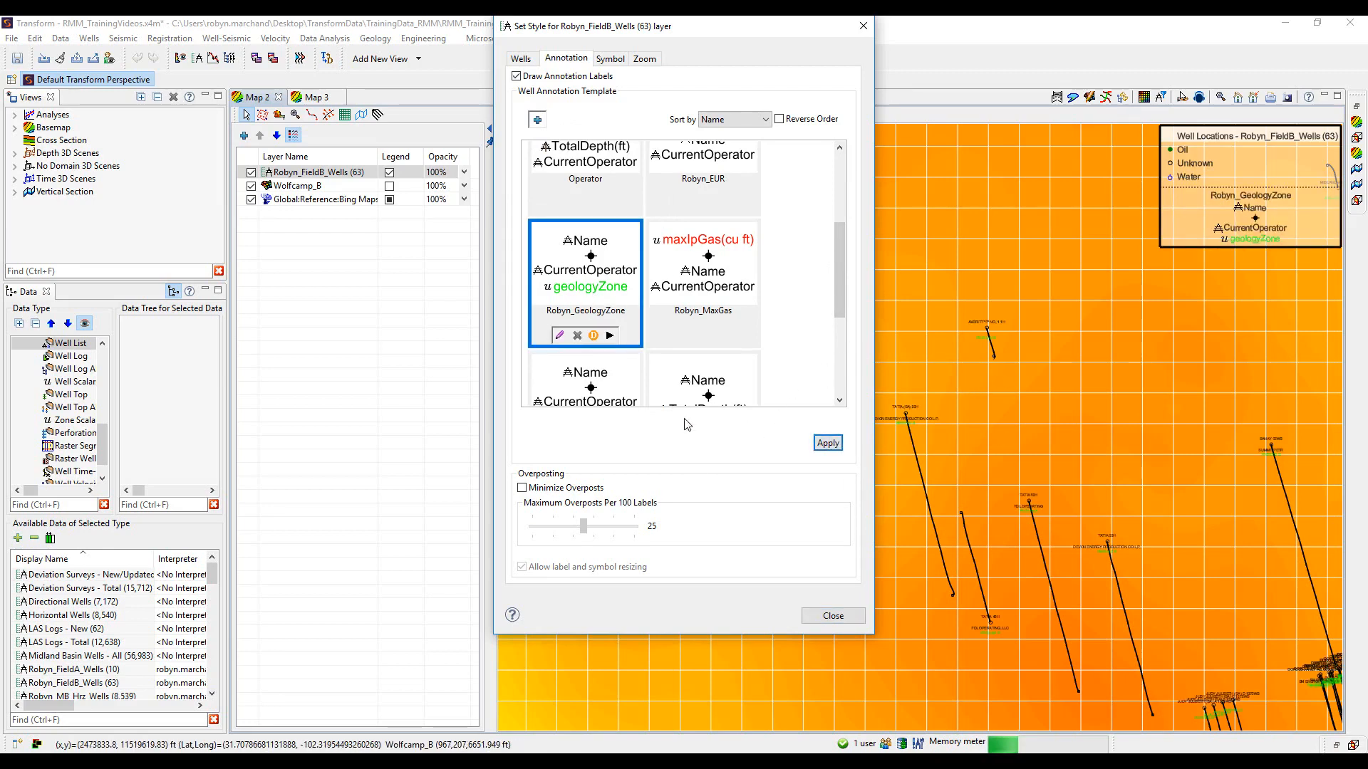
click(518, 77)
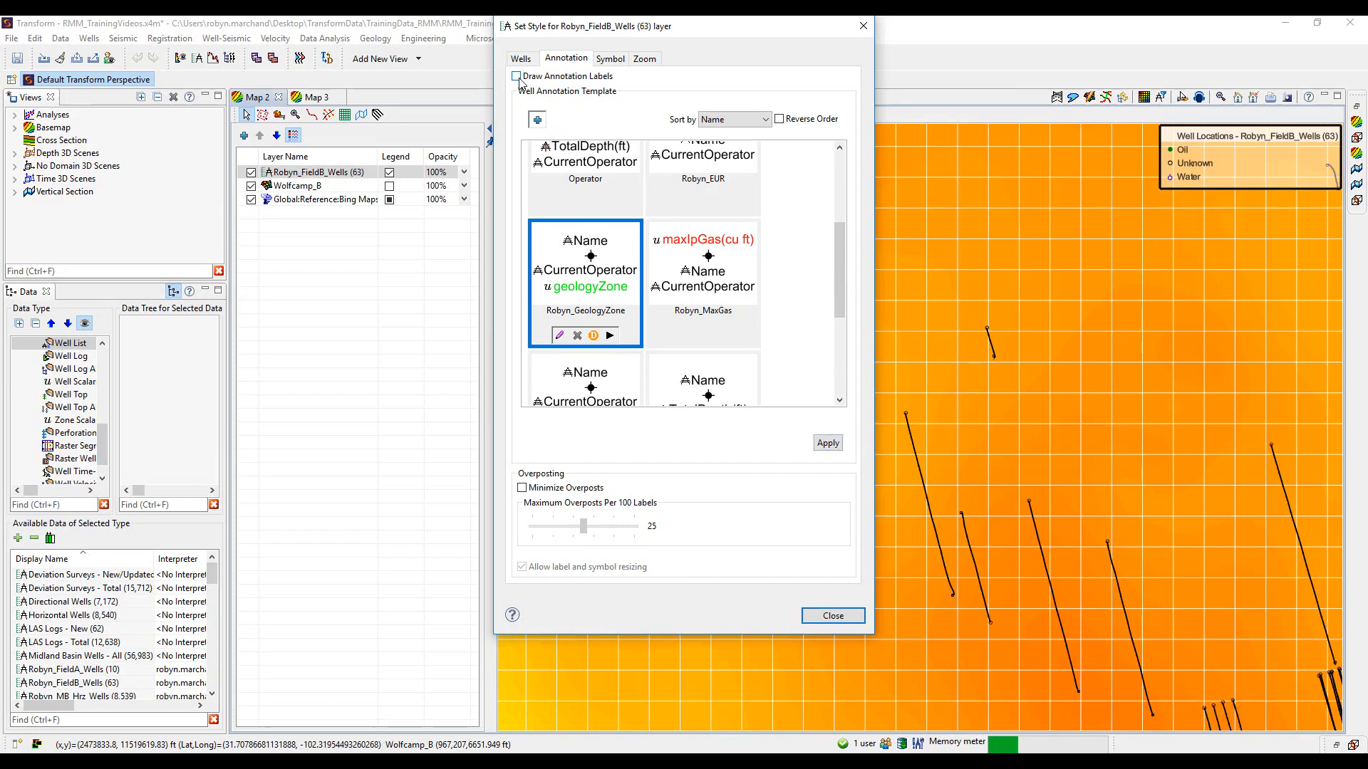
click(518, 77)
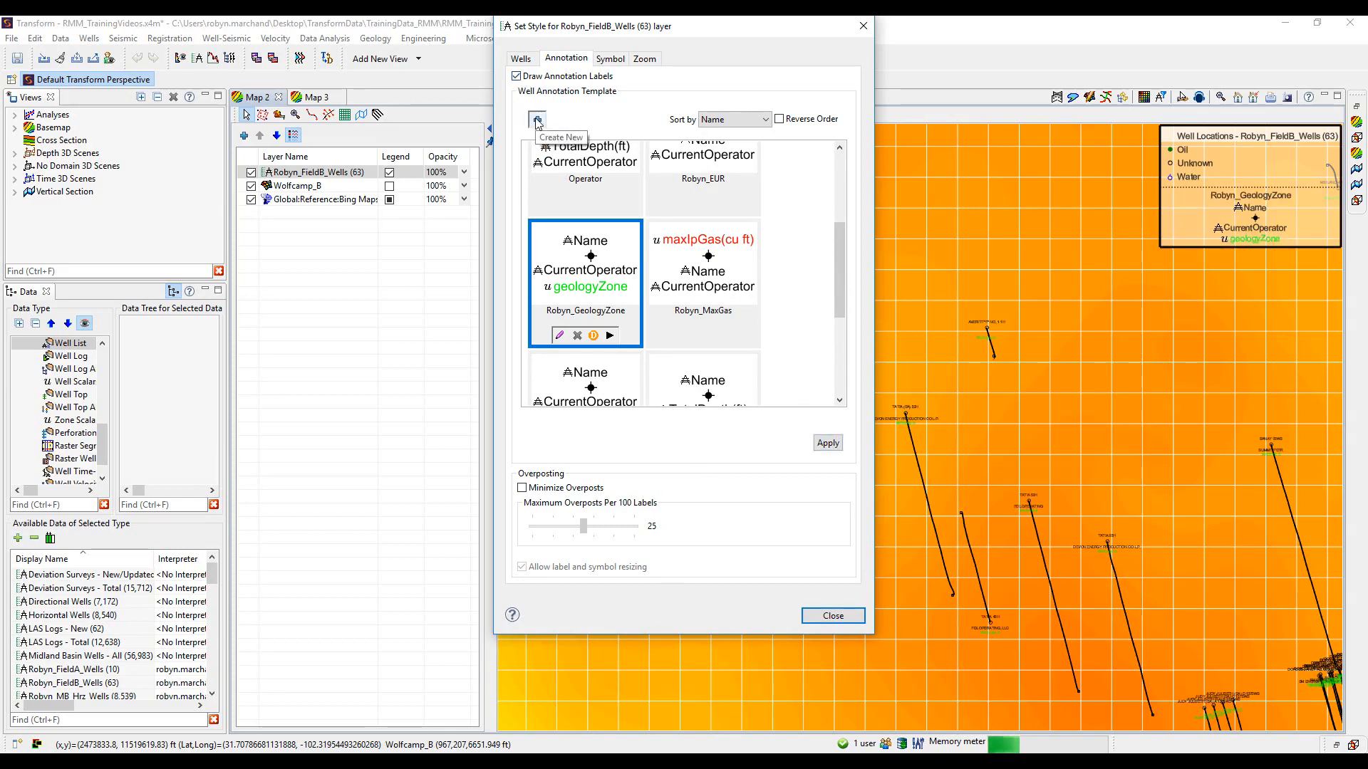
Override the symbol color of the FieldB_Wells layer with red
click(616, 62)
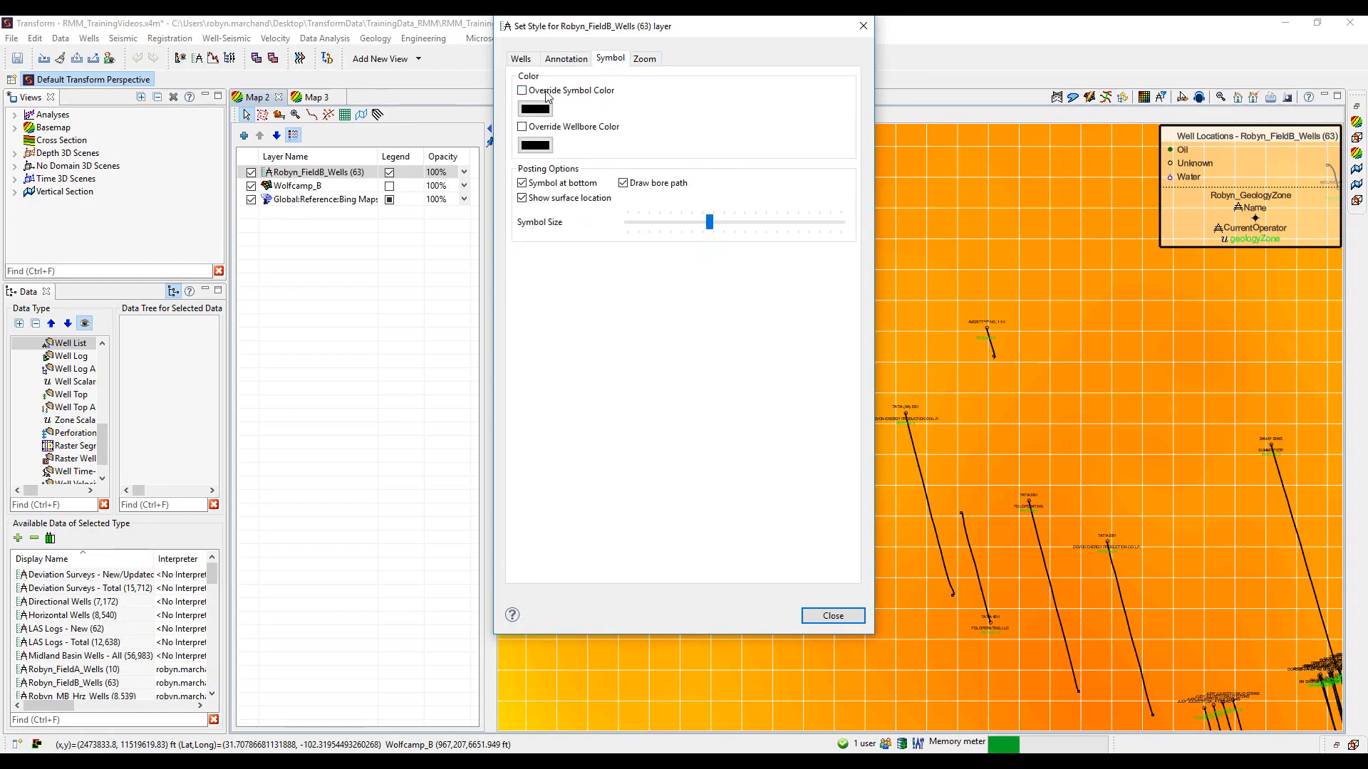
click(524, 93)
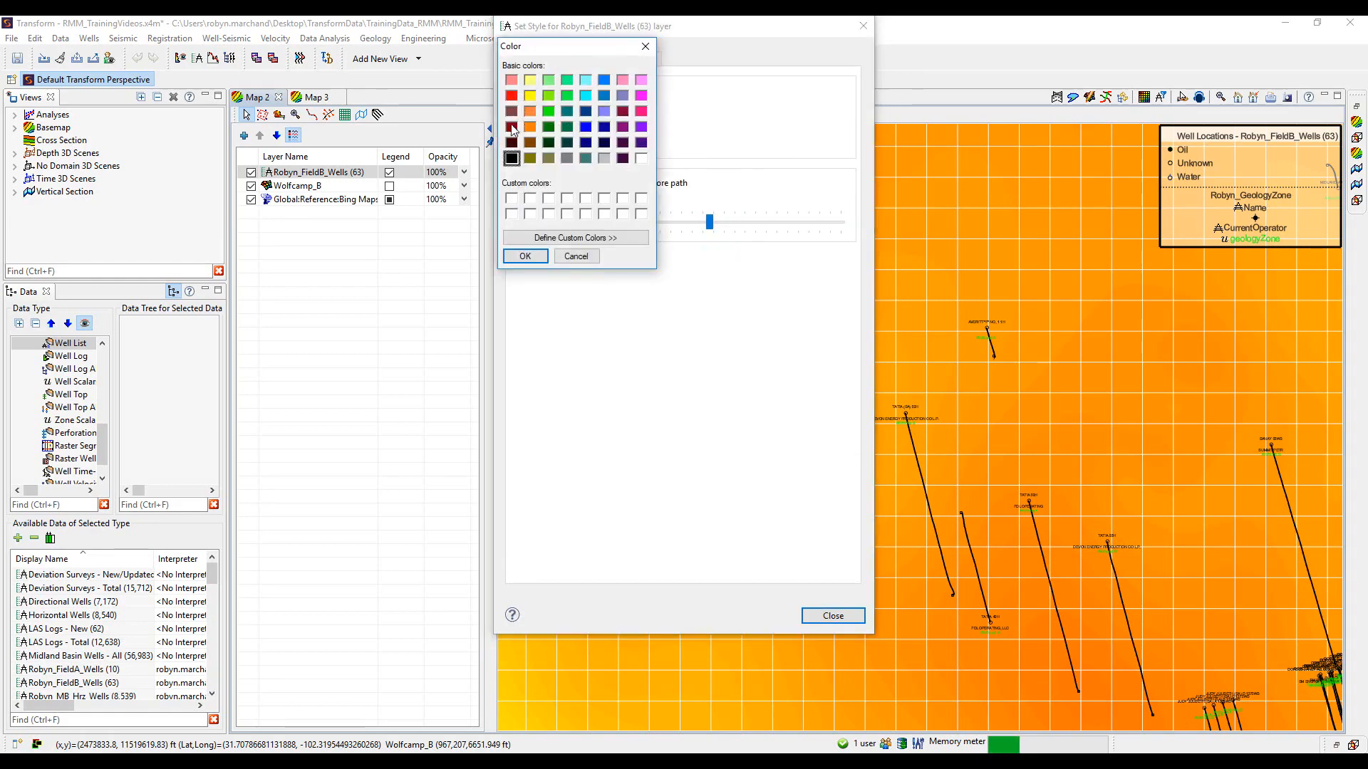
click(512, 97)
click(524, 255)
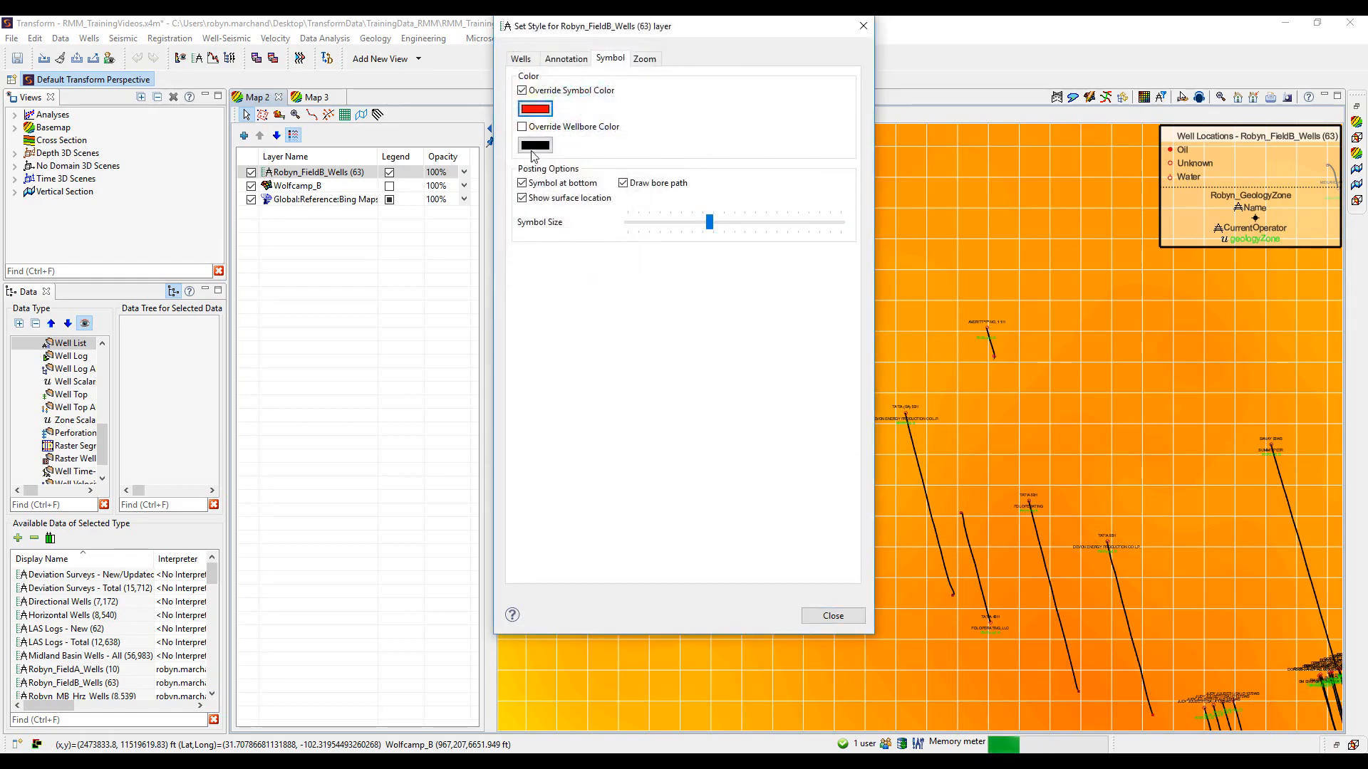
Override the wellbore color of the FieldB_Wells layer with red
click(531, 146)
click(511, 96)
click(524, 256)
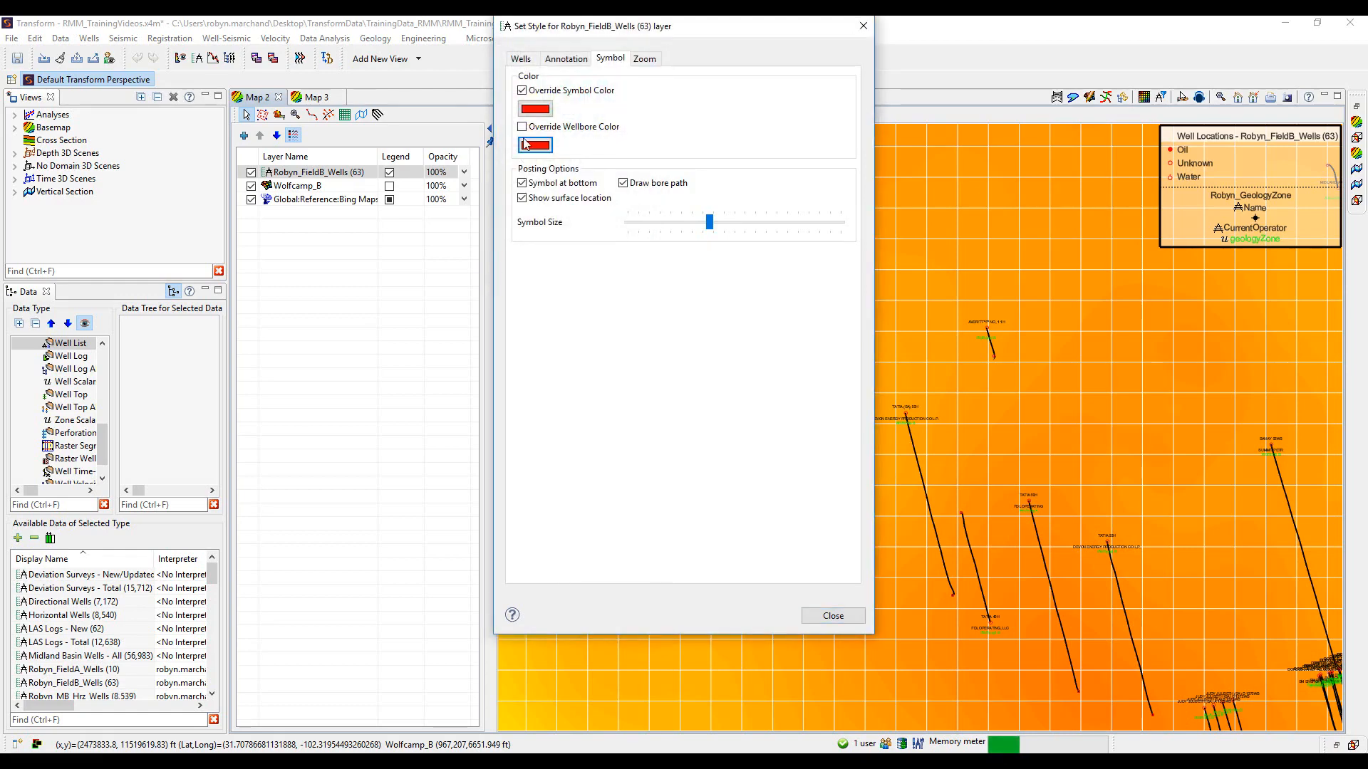
click(522, 127)
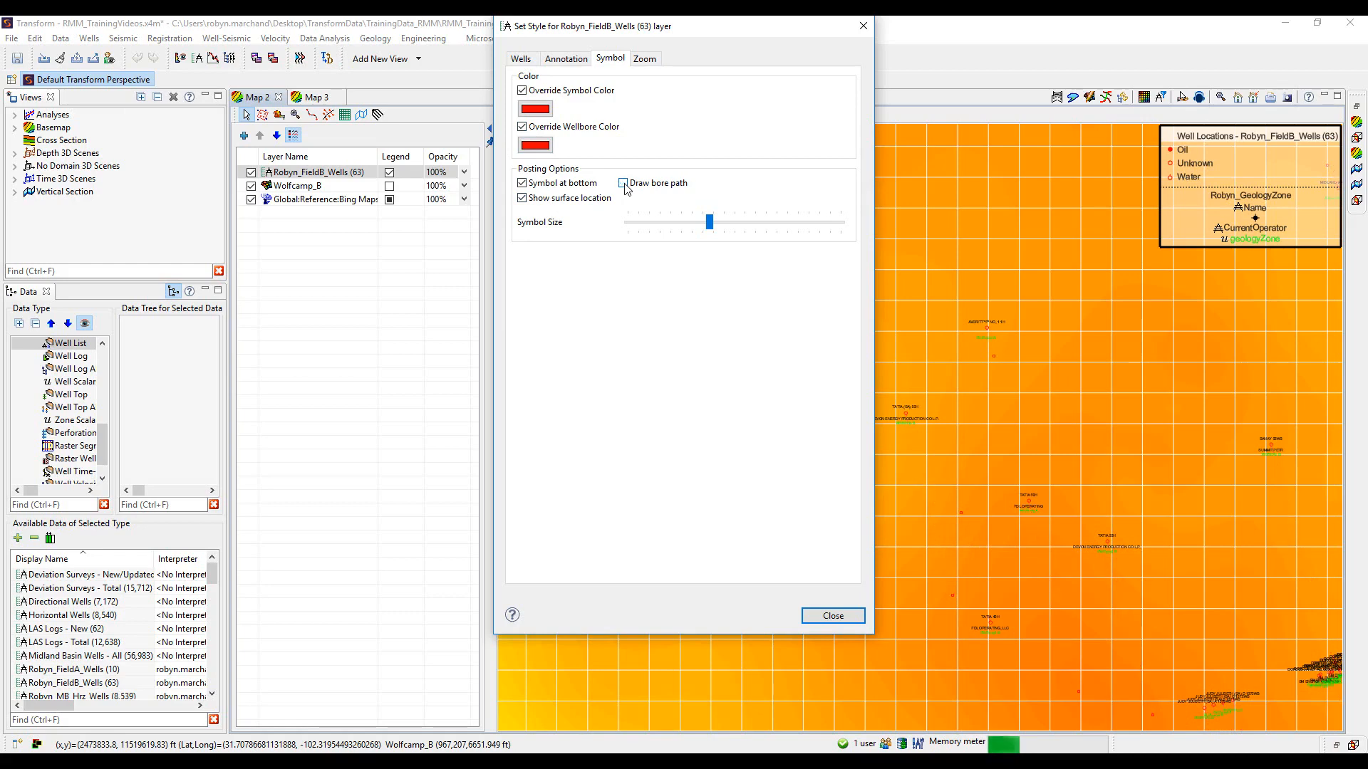
Increase the FieldB_Wells symbol size slightly, then remove the layer's symbol and wellbore color overrides and close its style settings
drag(716, 228, 737, 231)
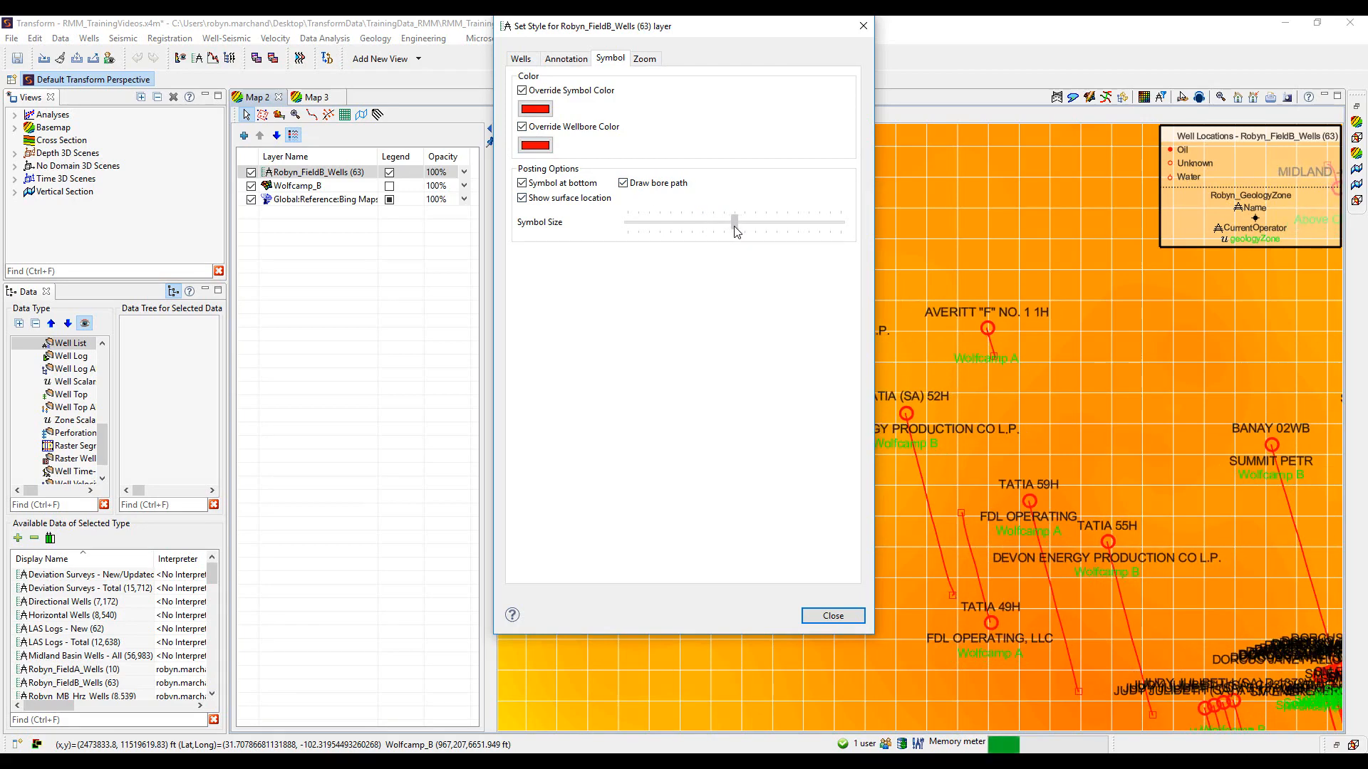
click(523, 127)
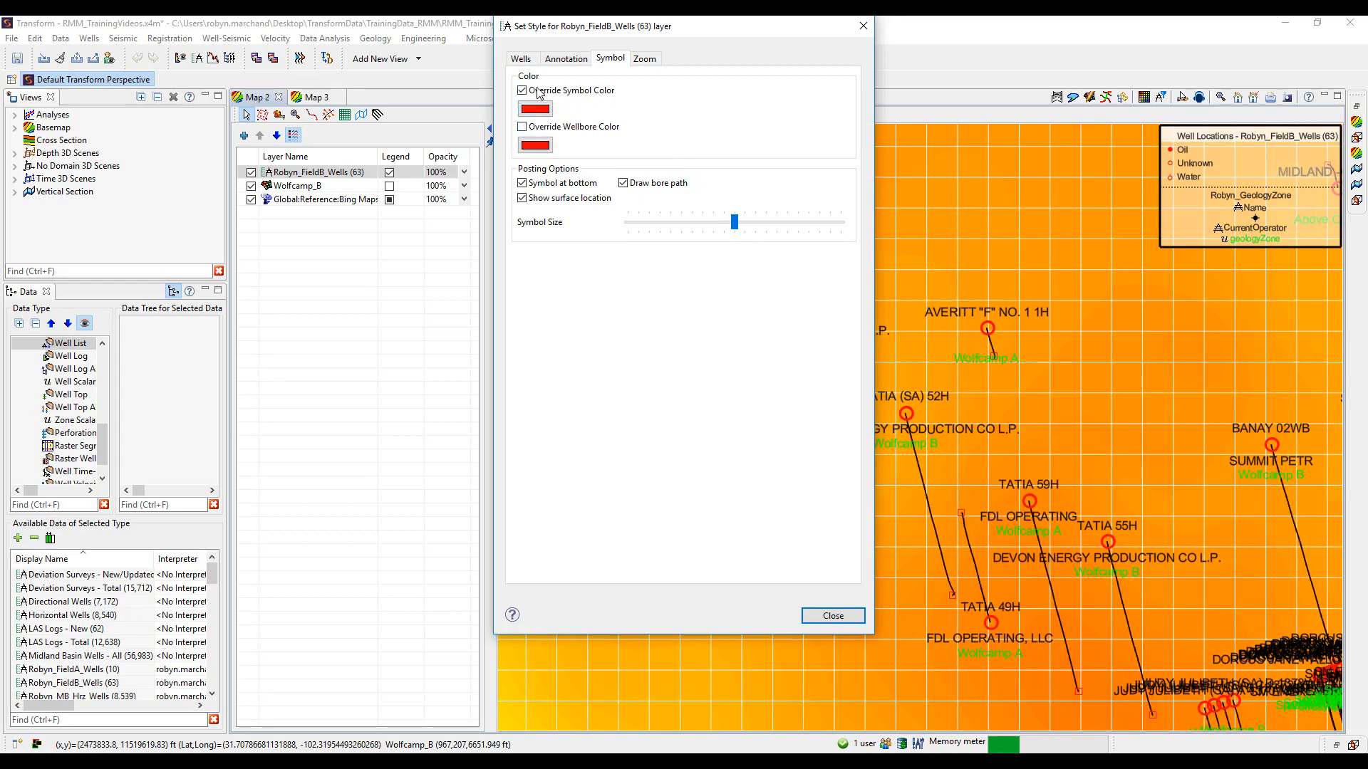
click(524, 91)
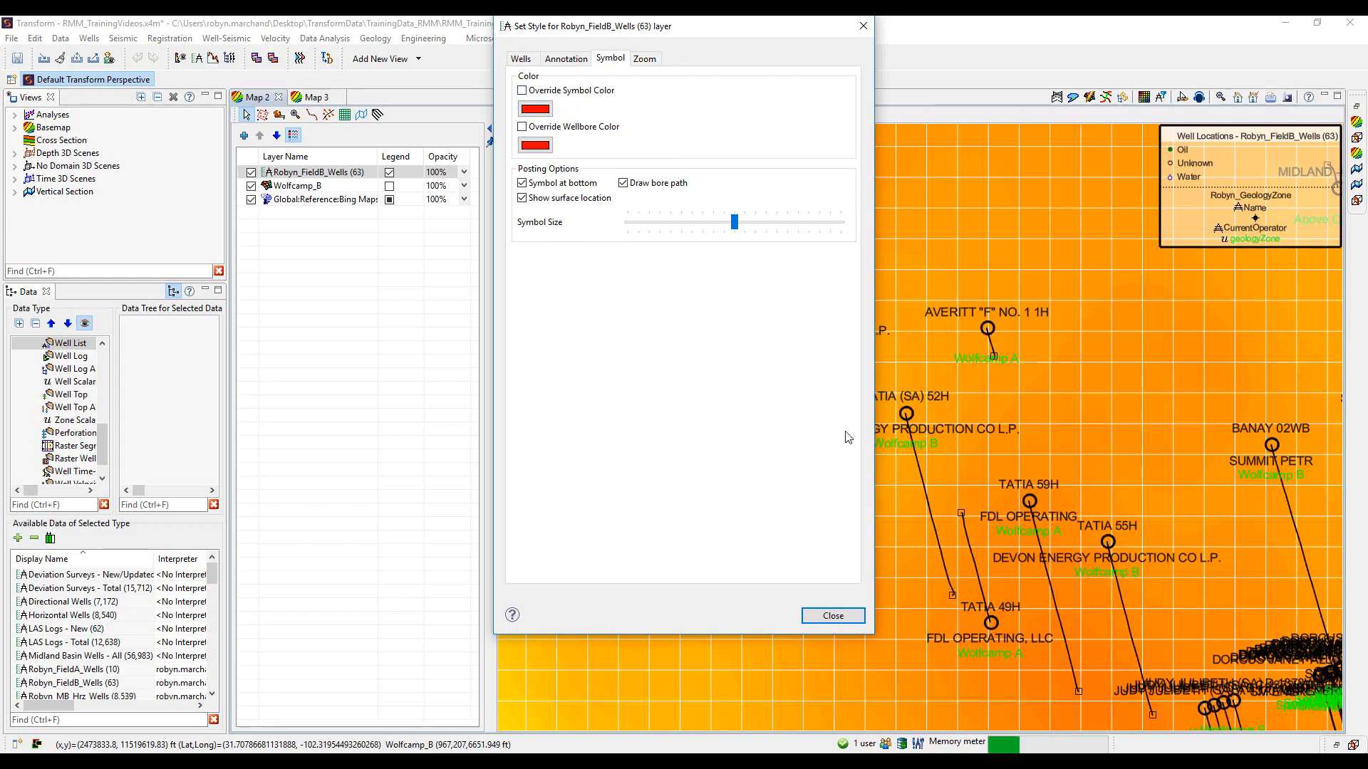
click(833, 616)
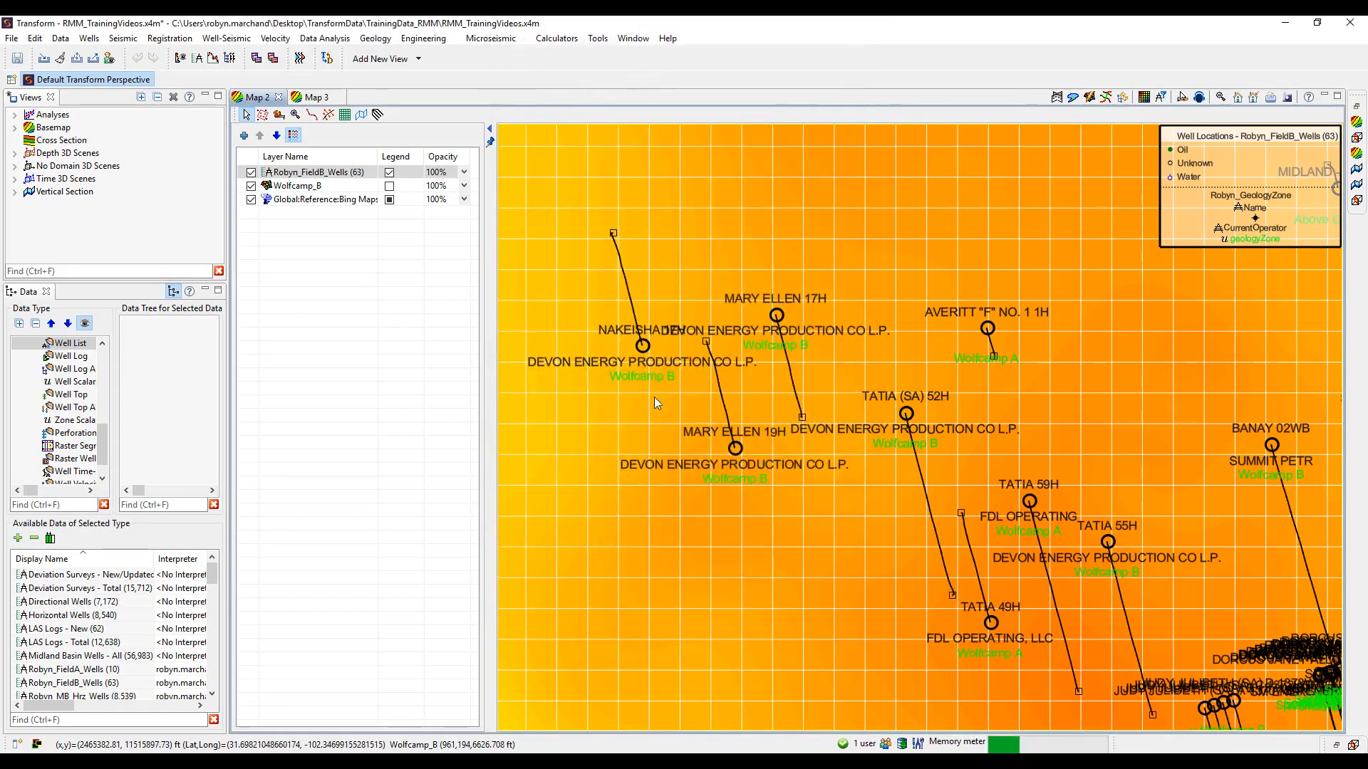
click(390, 173)
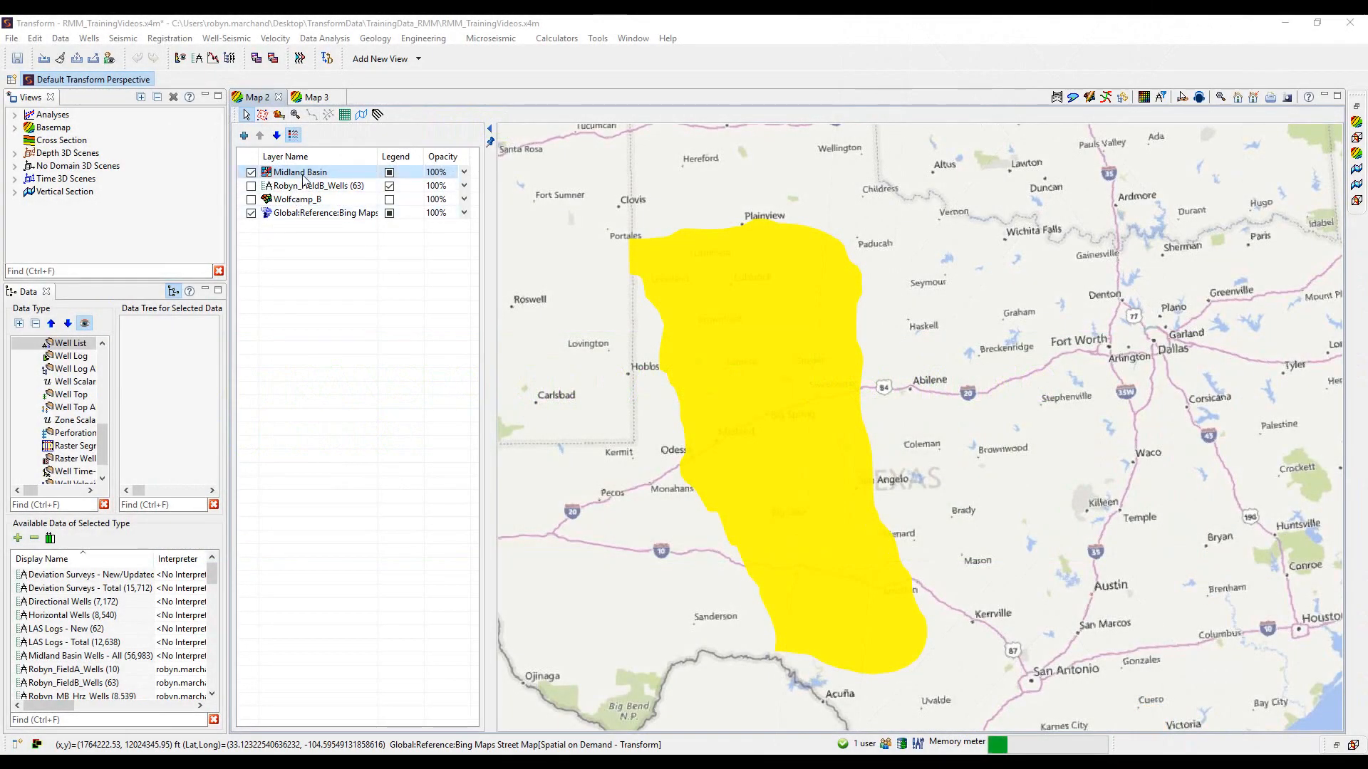
Open the style settings of the Midland Basin layer and reduce the opacity of its polygon fill
click(738, 327)
right_click(738, 327)
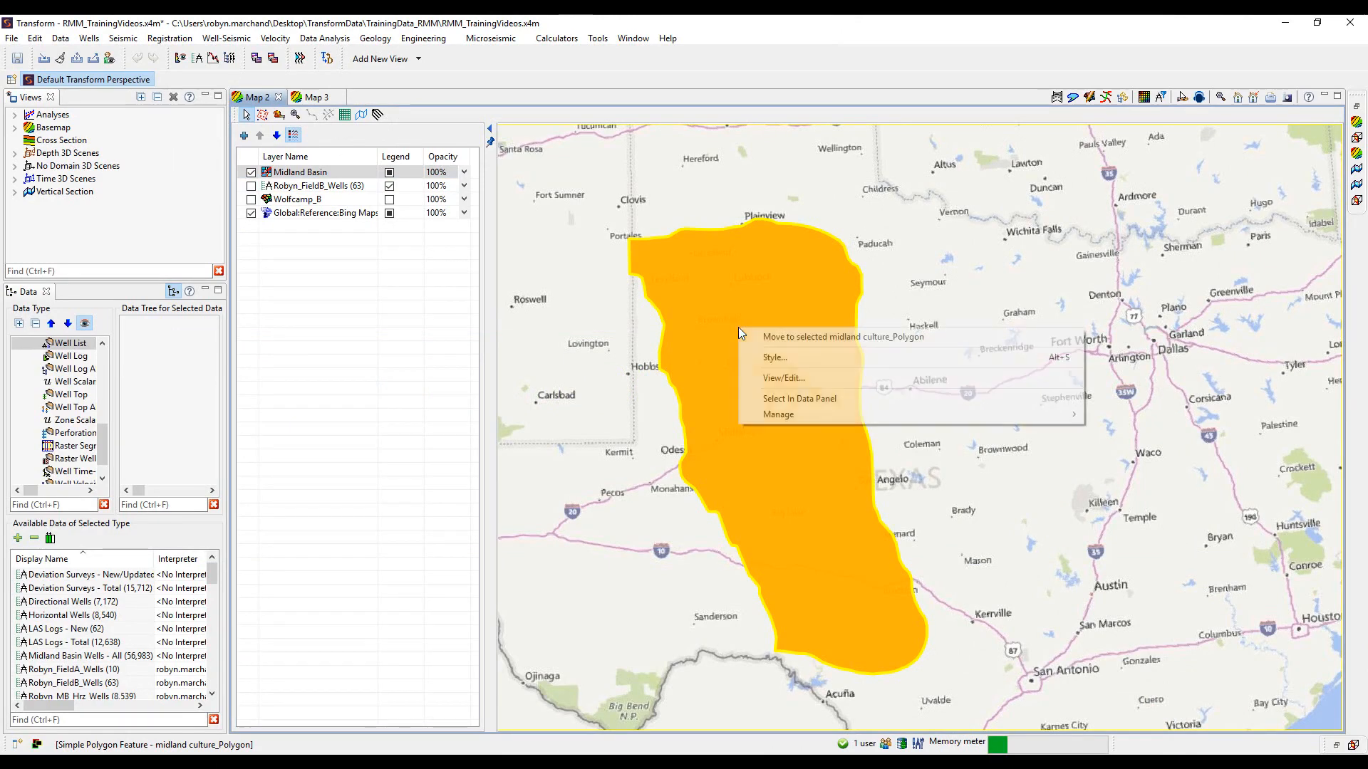
click(574, 407)
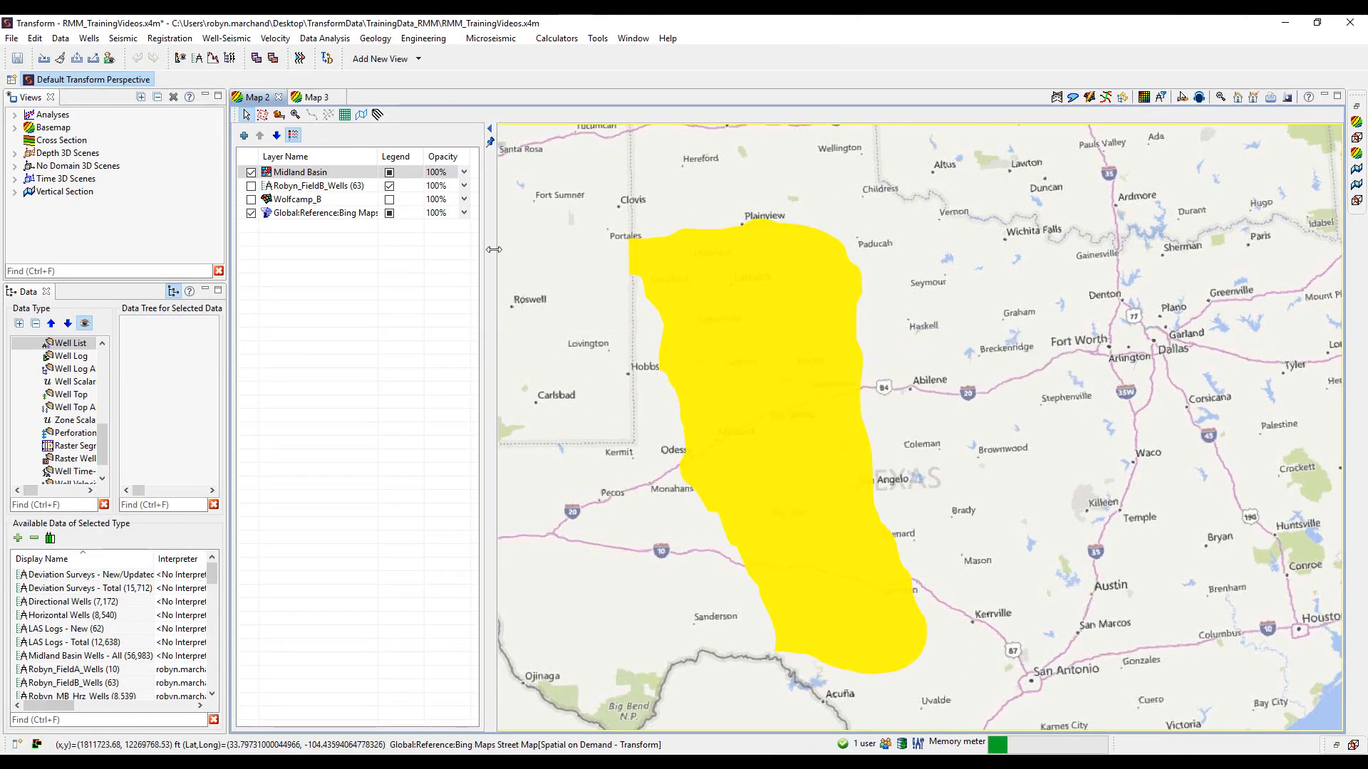
right_click(307, 176)
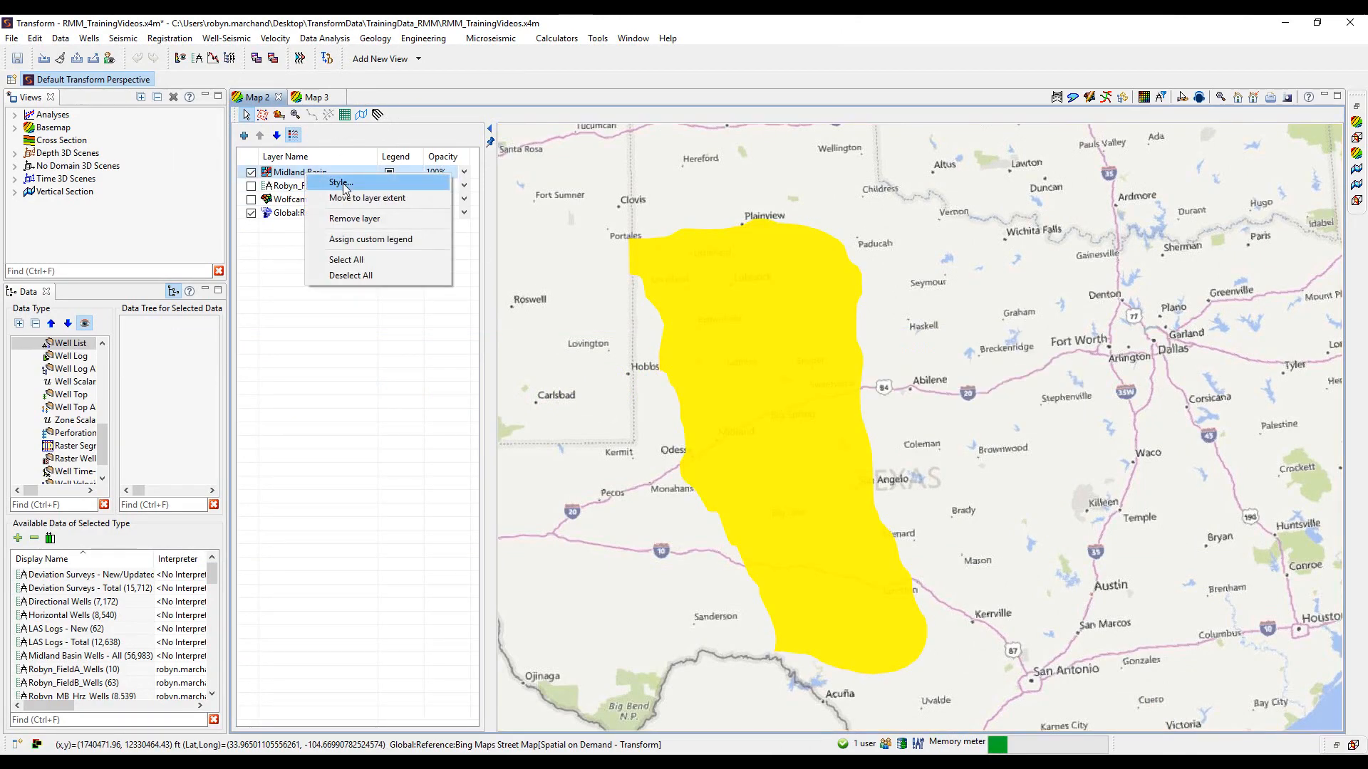
click(342, 183)
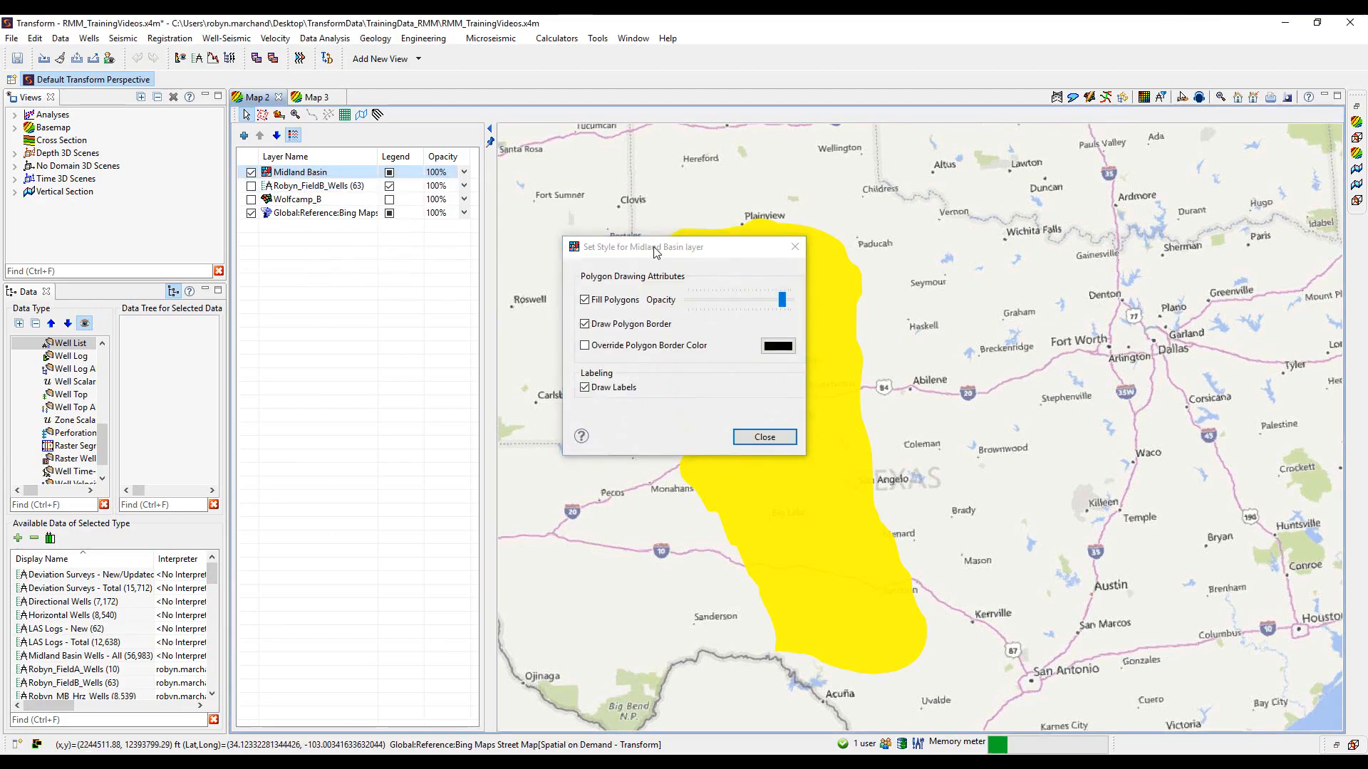
drag(659, 245, 1063, 180)
mouse_move(1167, 224)
mouse_down()
mouse_move(1089, 224)
mouse_move(1187, 228)
mouse_move(1137, 223)
mouse_up()
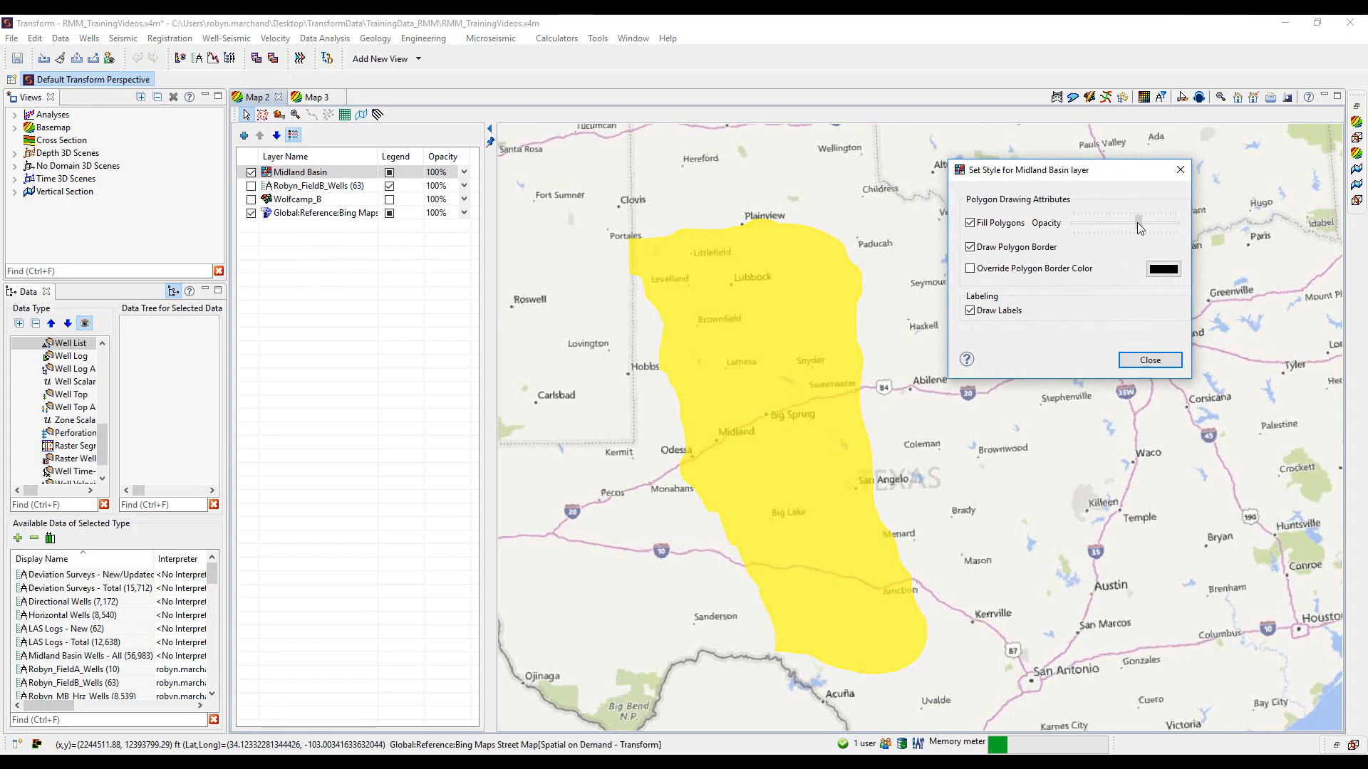
Toggle the Midland Basin polygon border off and on, then override the border color with pink
click(971, 247)
click(971, 248)
click(970, 270)
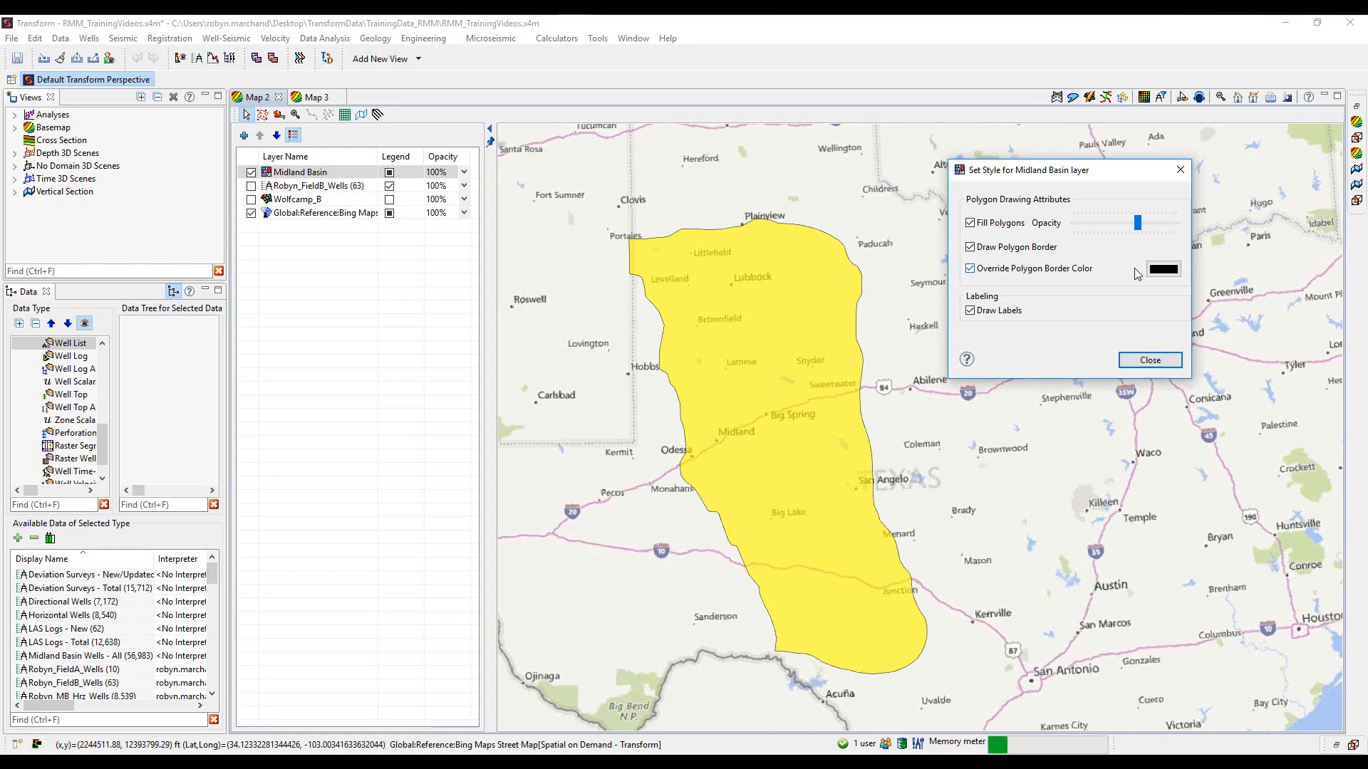
click(1161, 272)
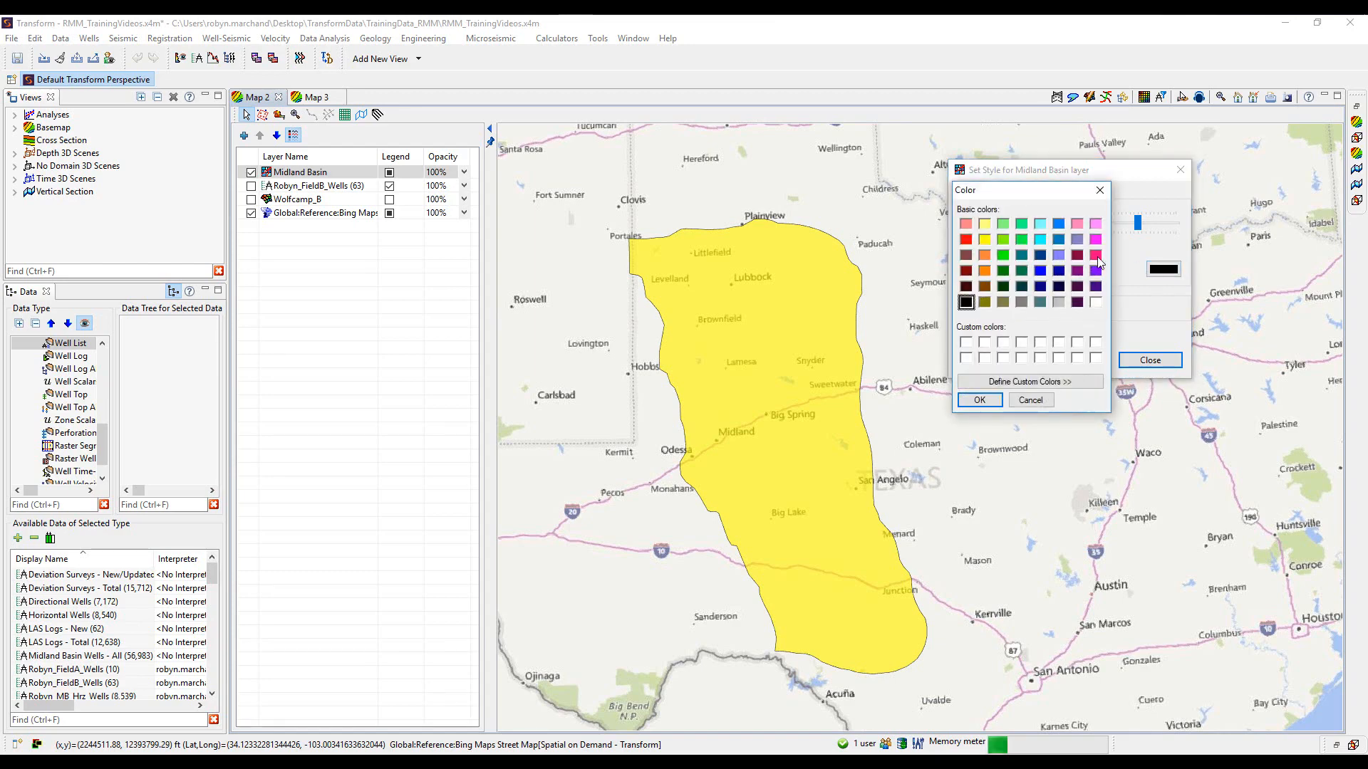
click(1095, 257)
click(980, 399)
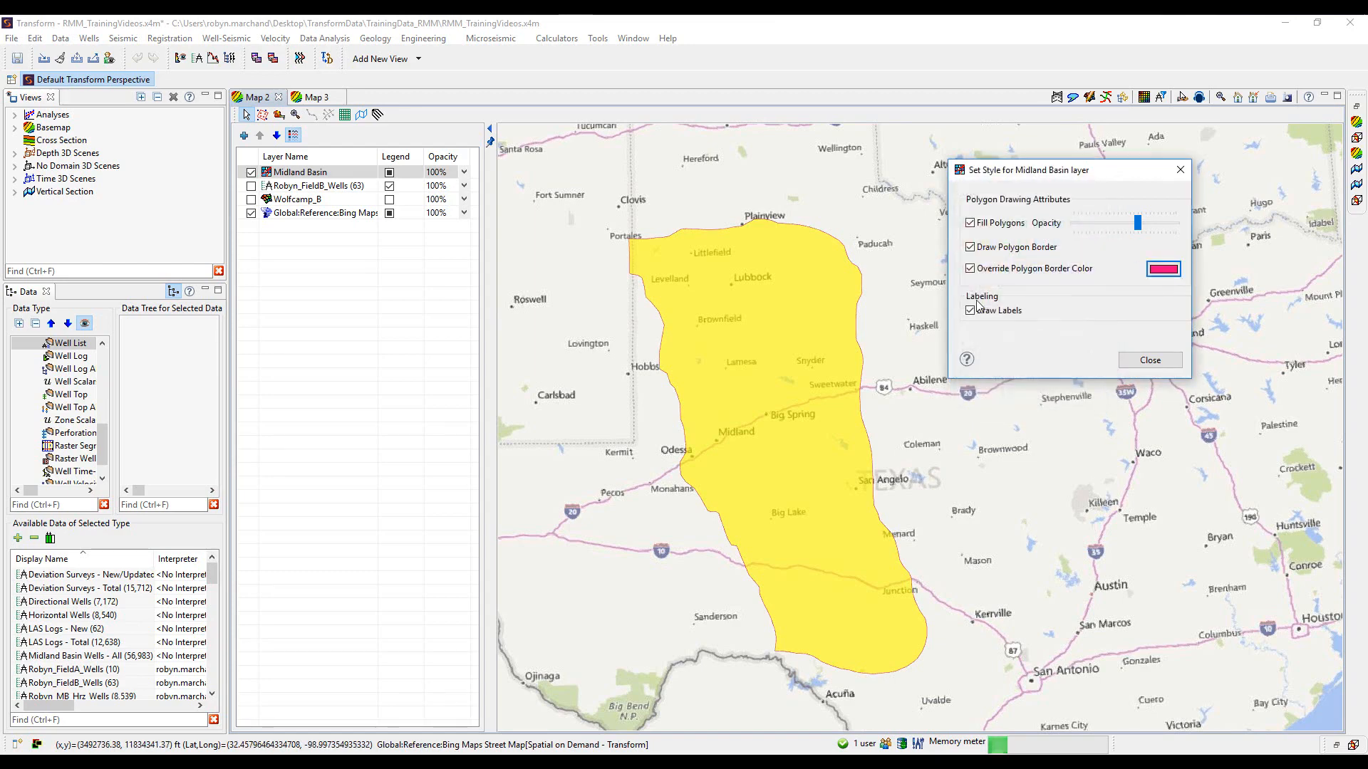
Turn off the polygon border of the Midland Basin layer and close its style settings
click(970, 247)
click(970, 248)
click(970, 248)
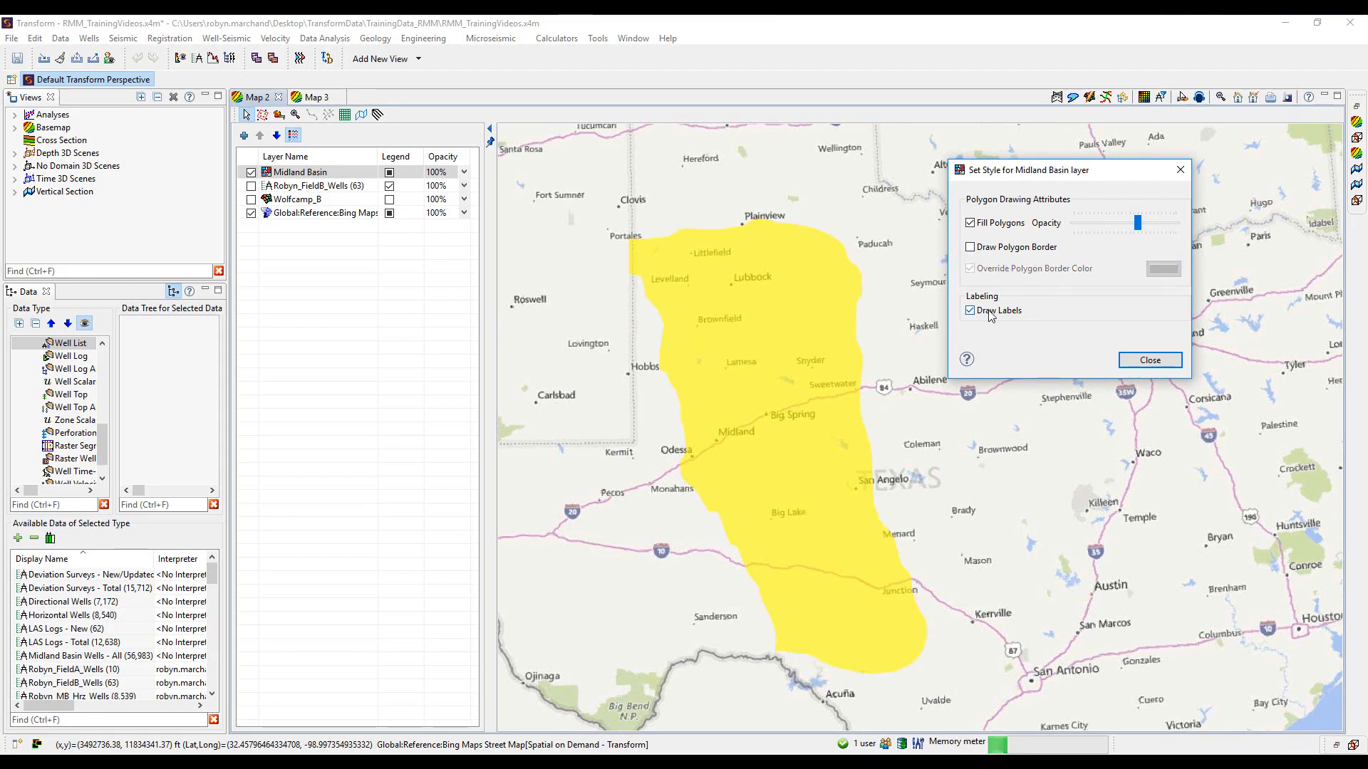
click(1128, 357)
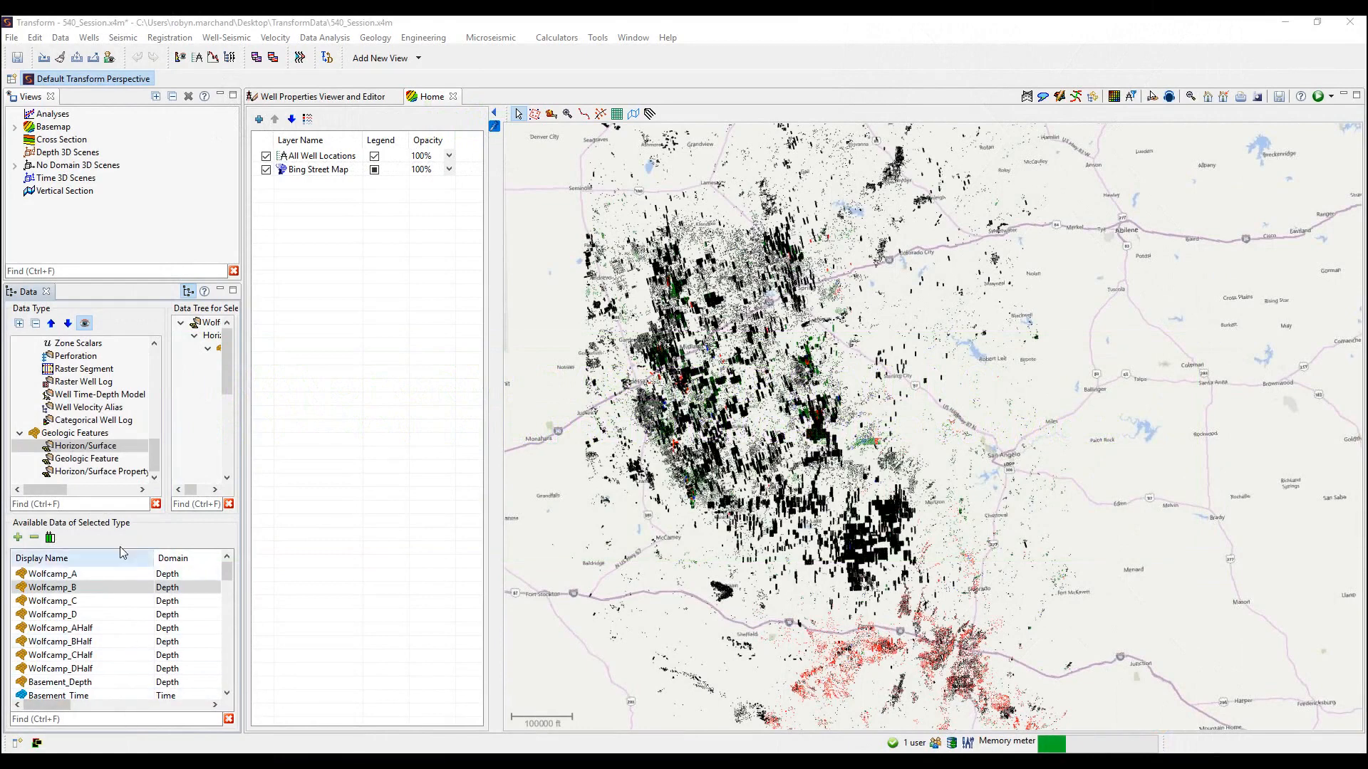
Search the available horizons for "wolfcamp" and add the Wolfcamp_B horizon to the Home map
click(72, 447)
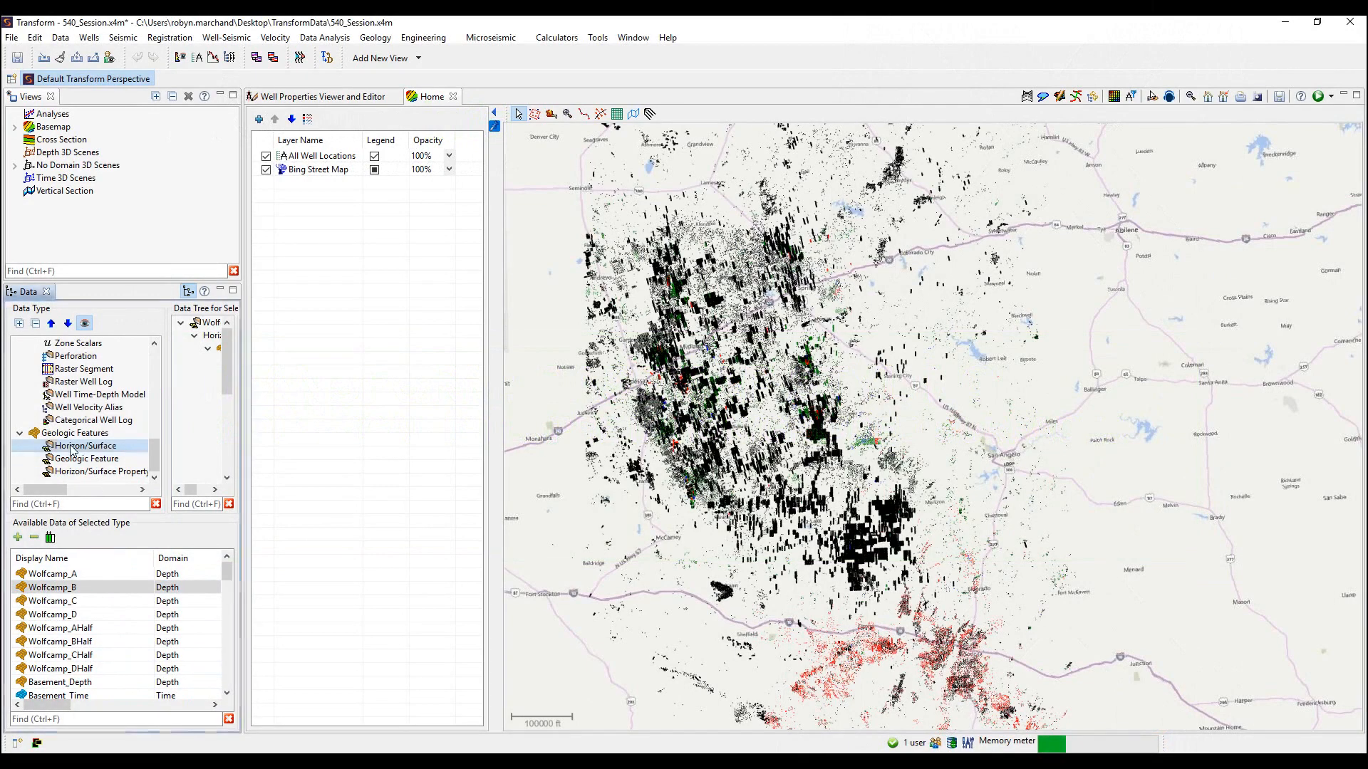
click(70, 718)
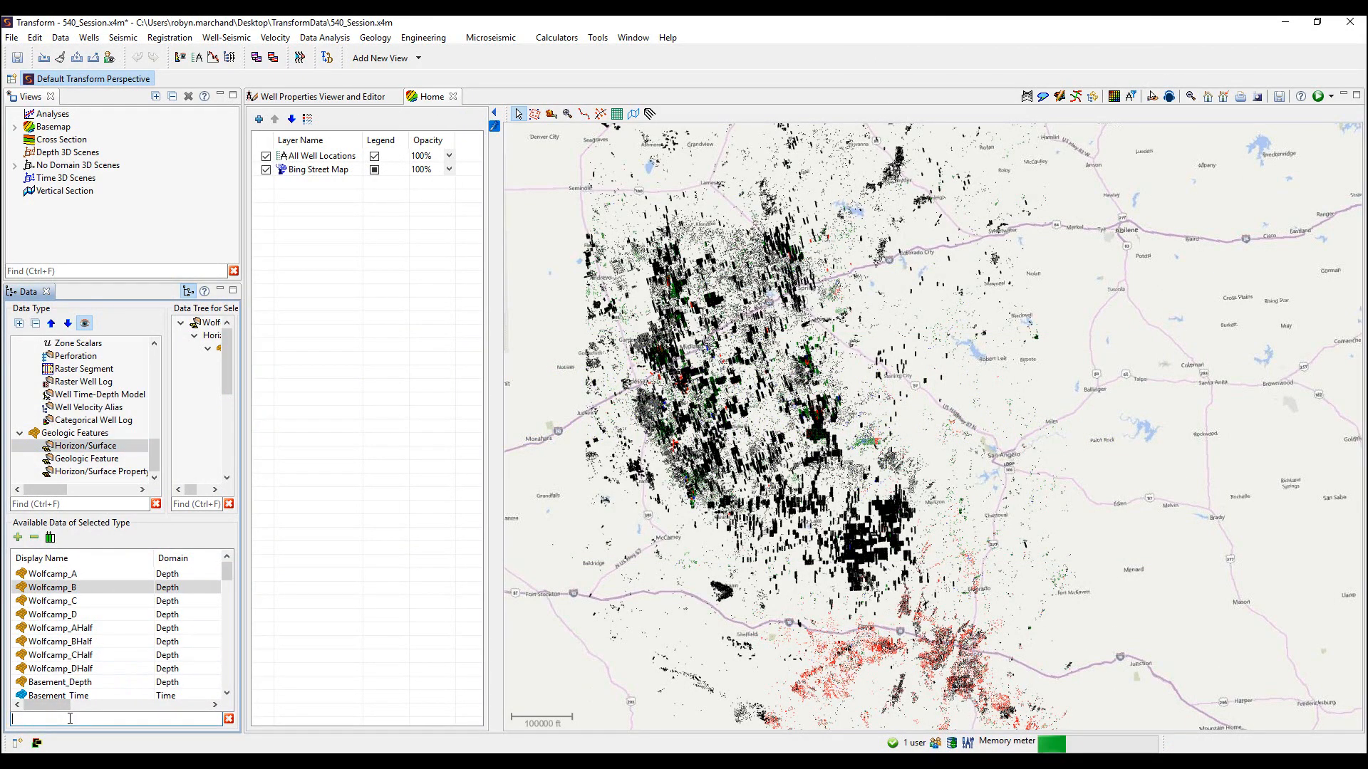
text(wolfcam)
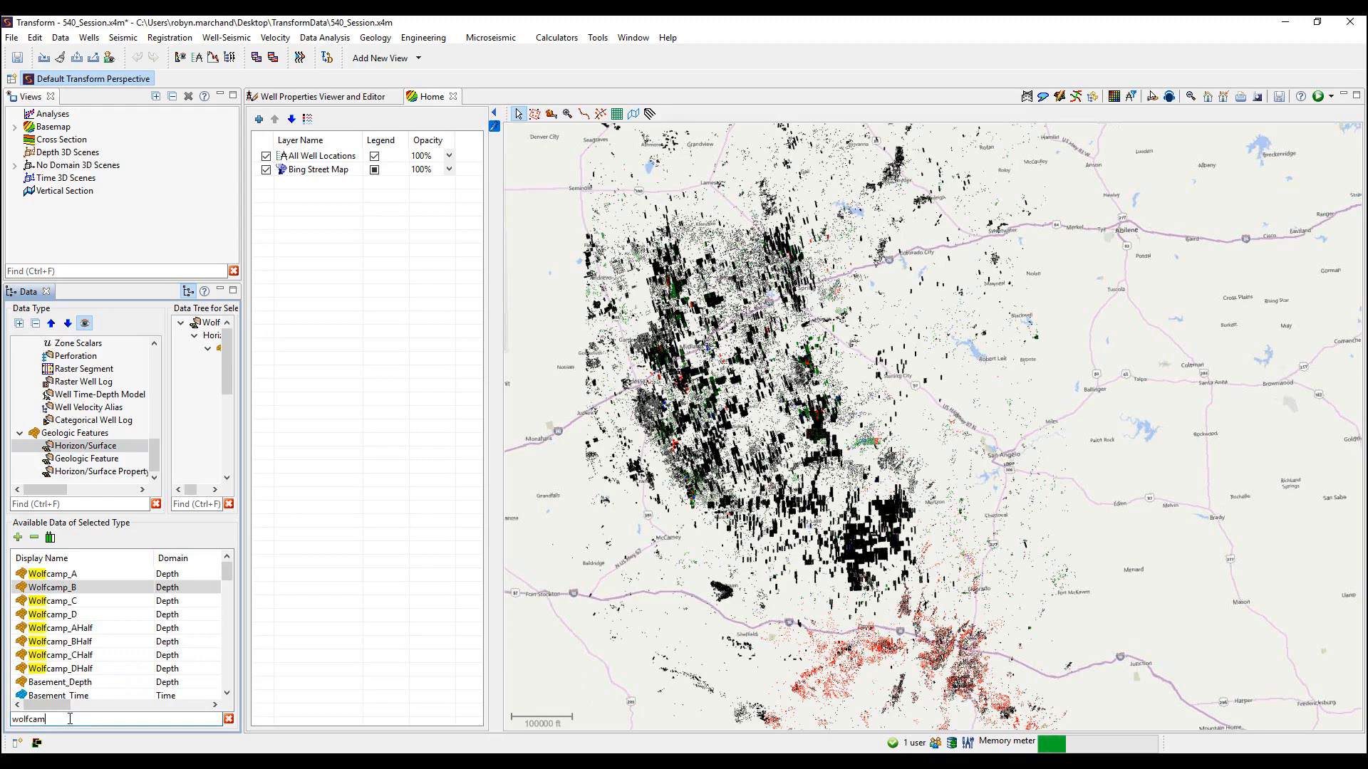
text(p)
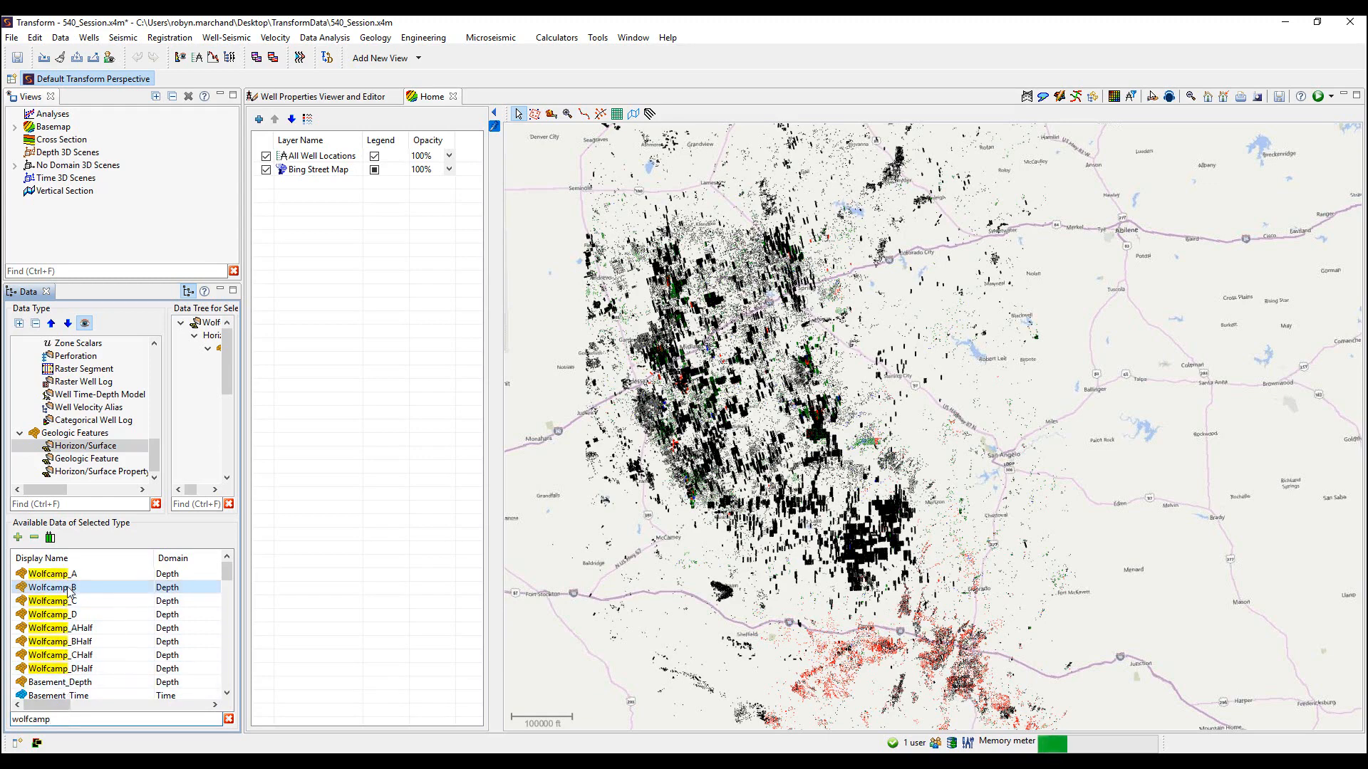
drag(70, 590, 845, 440)
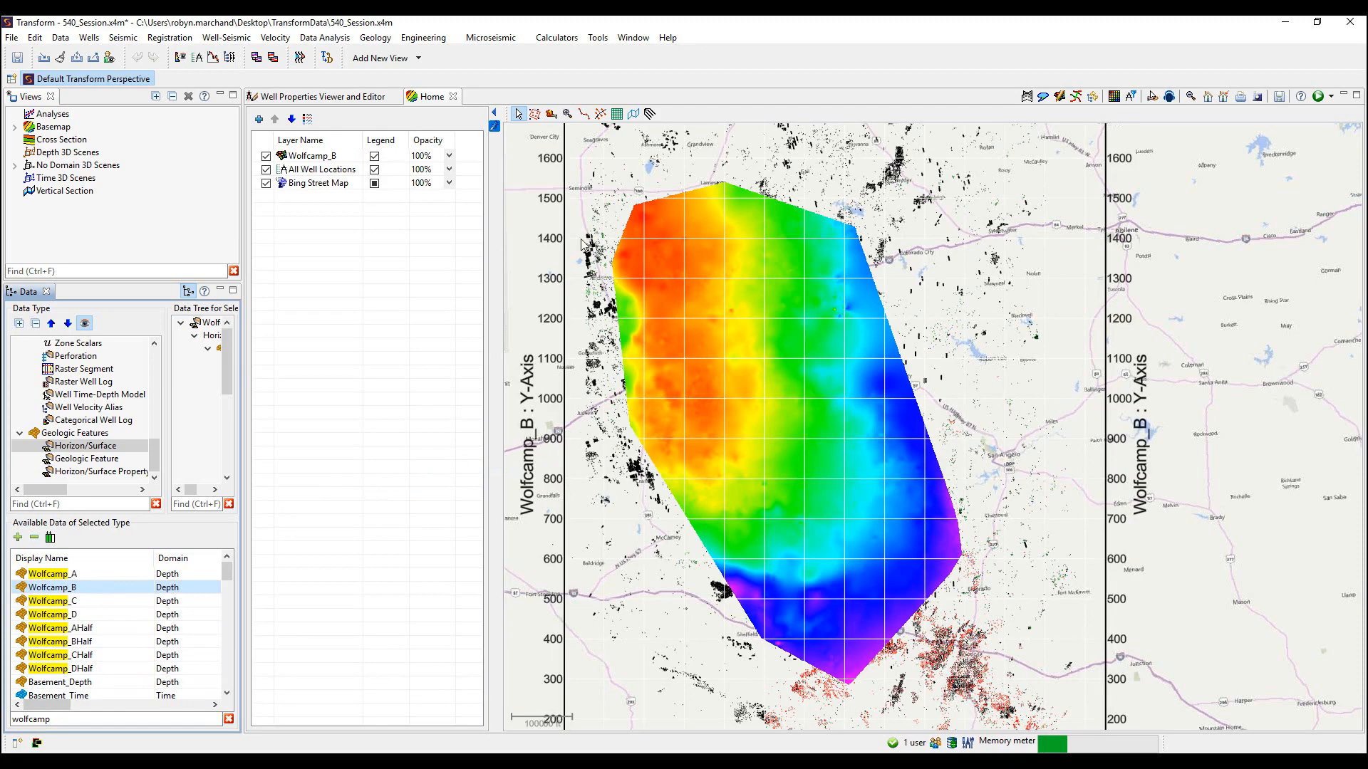
Open the style settings of the Wolfcamp_B layer from its surface on the map
click(329, 156)
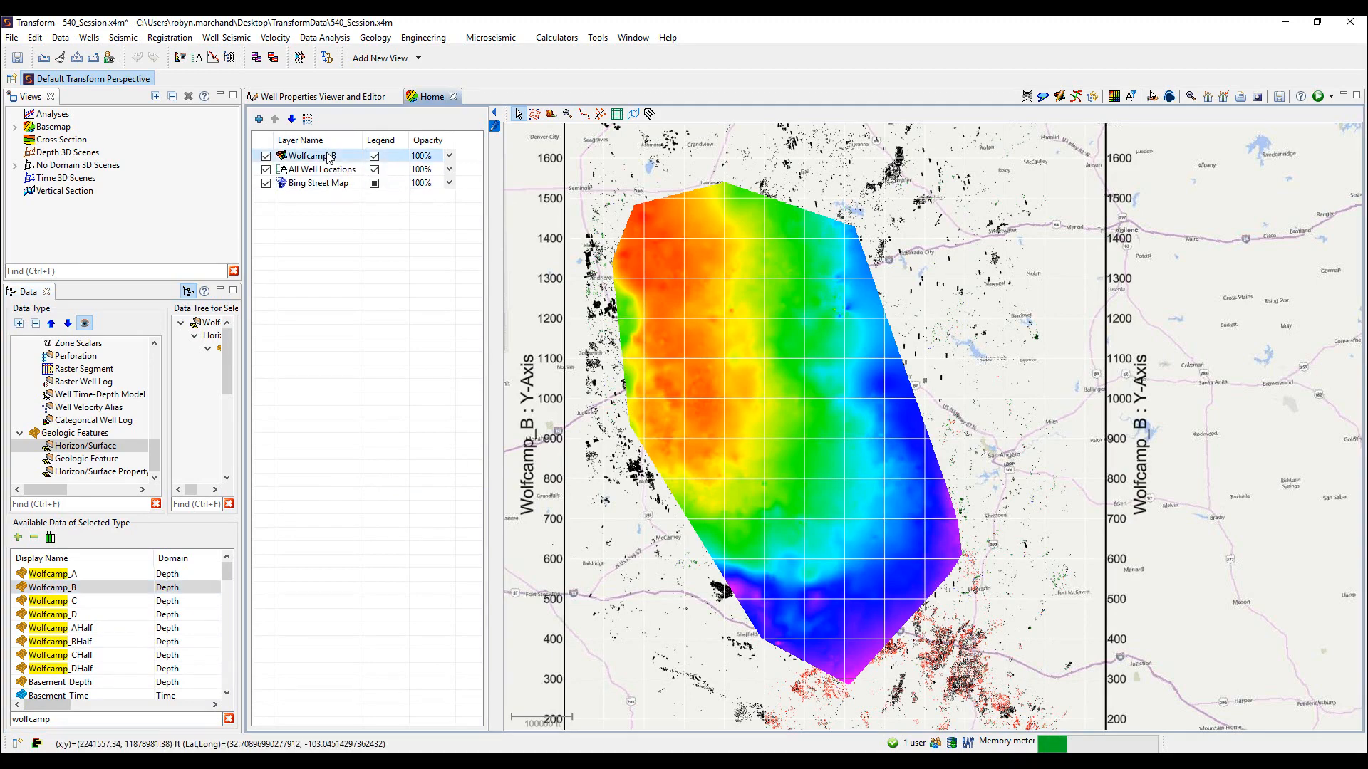
right_click(328, 157)
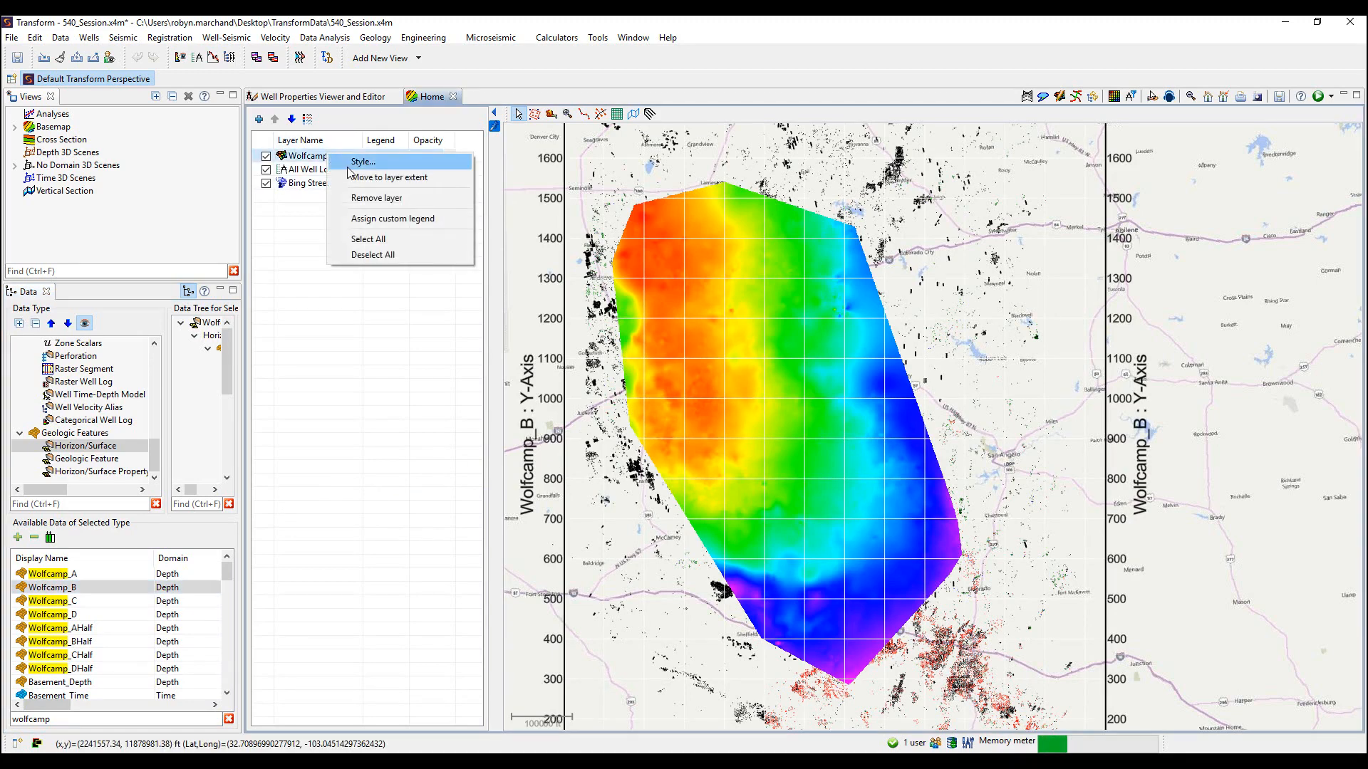
click(748, 389)
right_click(748, 389)
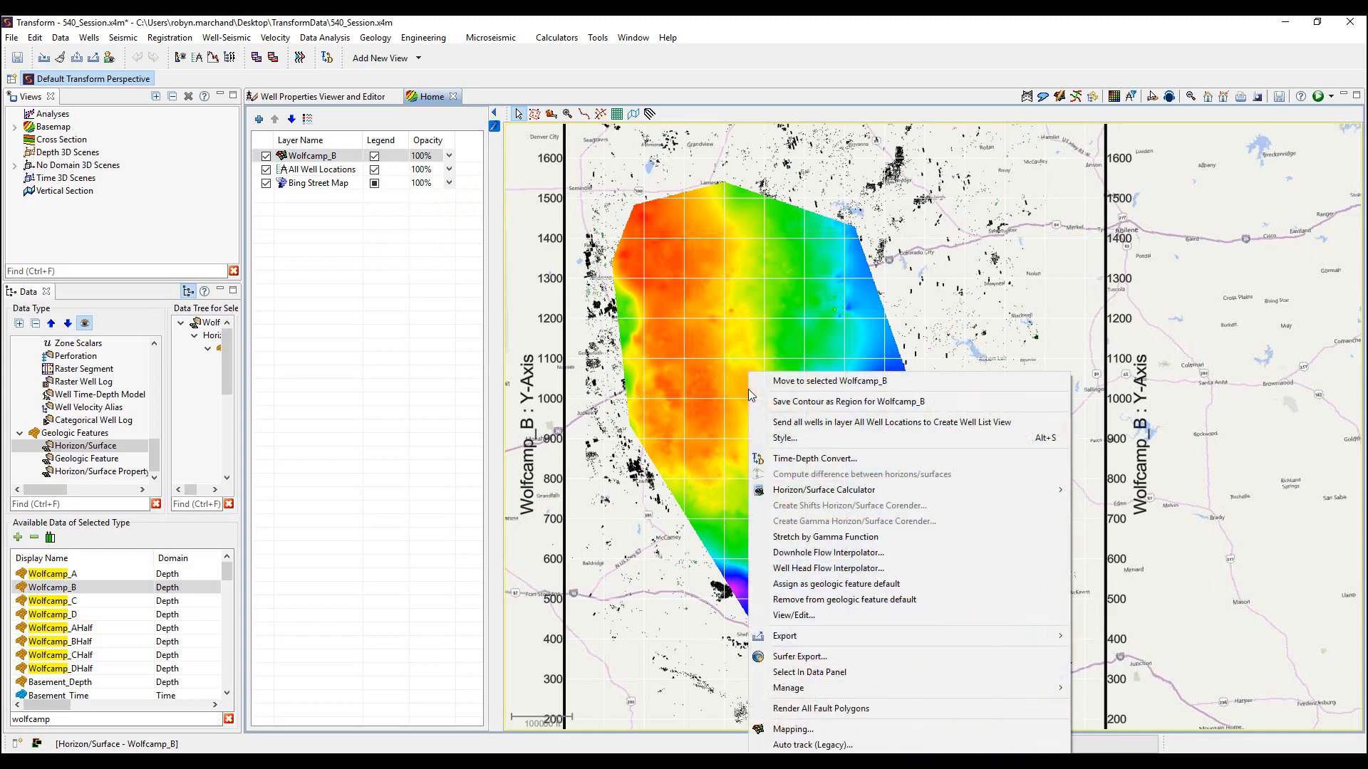
click(810, 441)
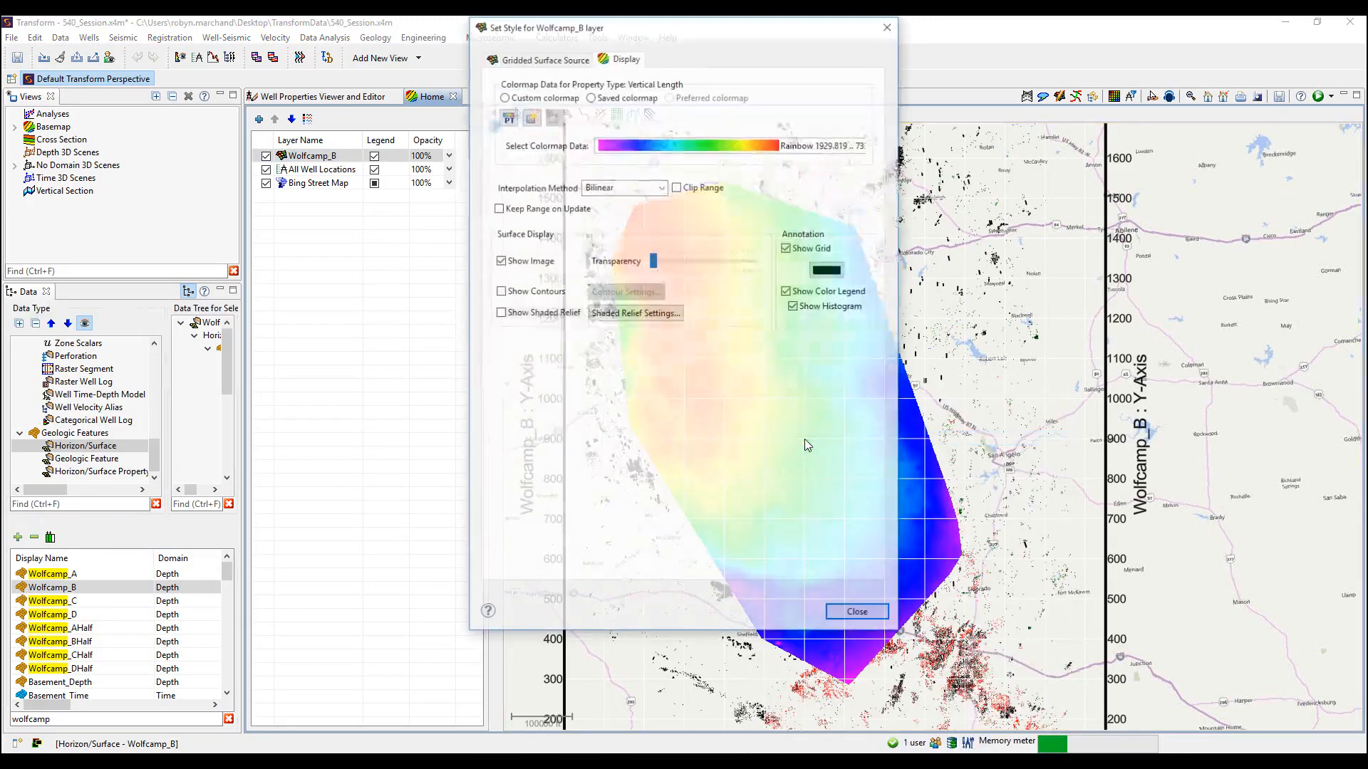
drag(646, 30, 643, 112)
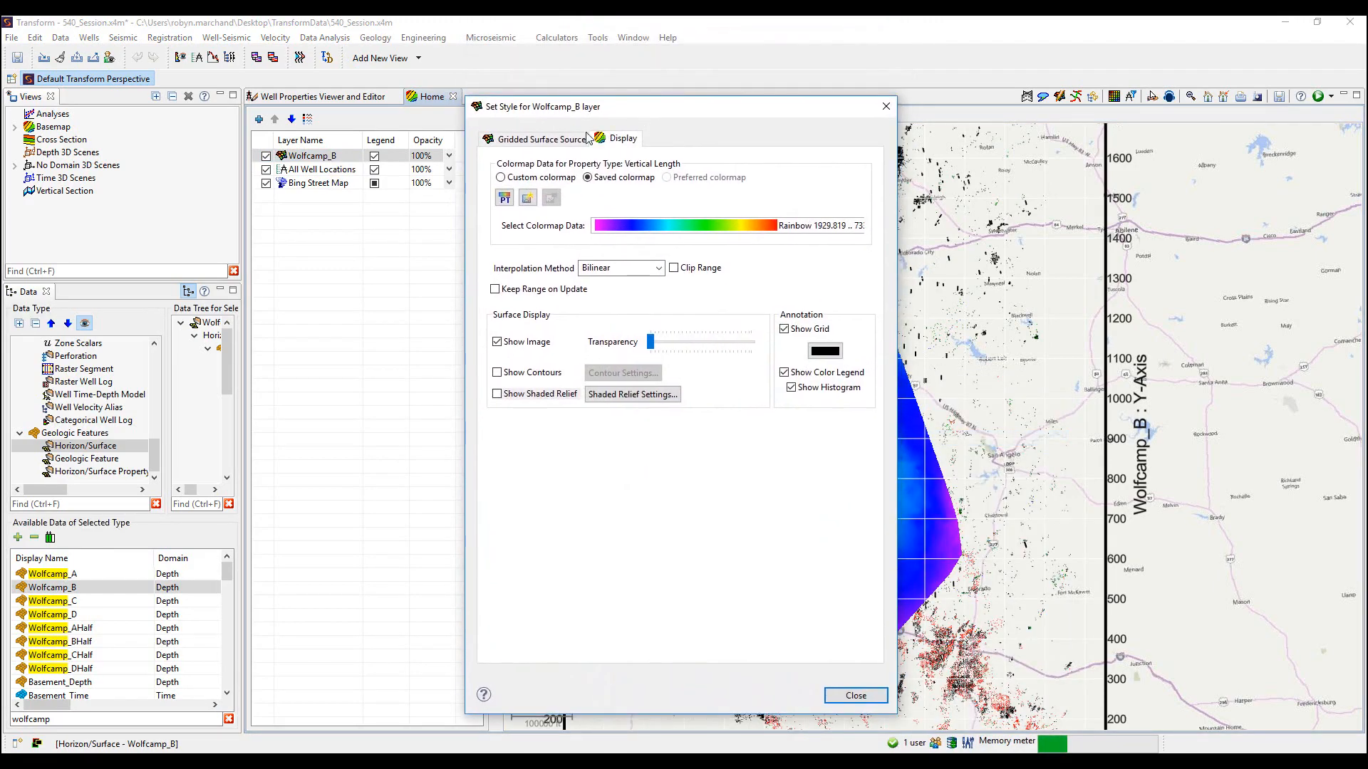
Switch the layer's gridded surface source to Wolfcamp_A and Wolfcamp_C, then return it to Wolfcamp_B
click(540, 139)
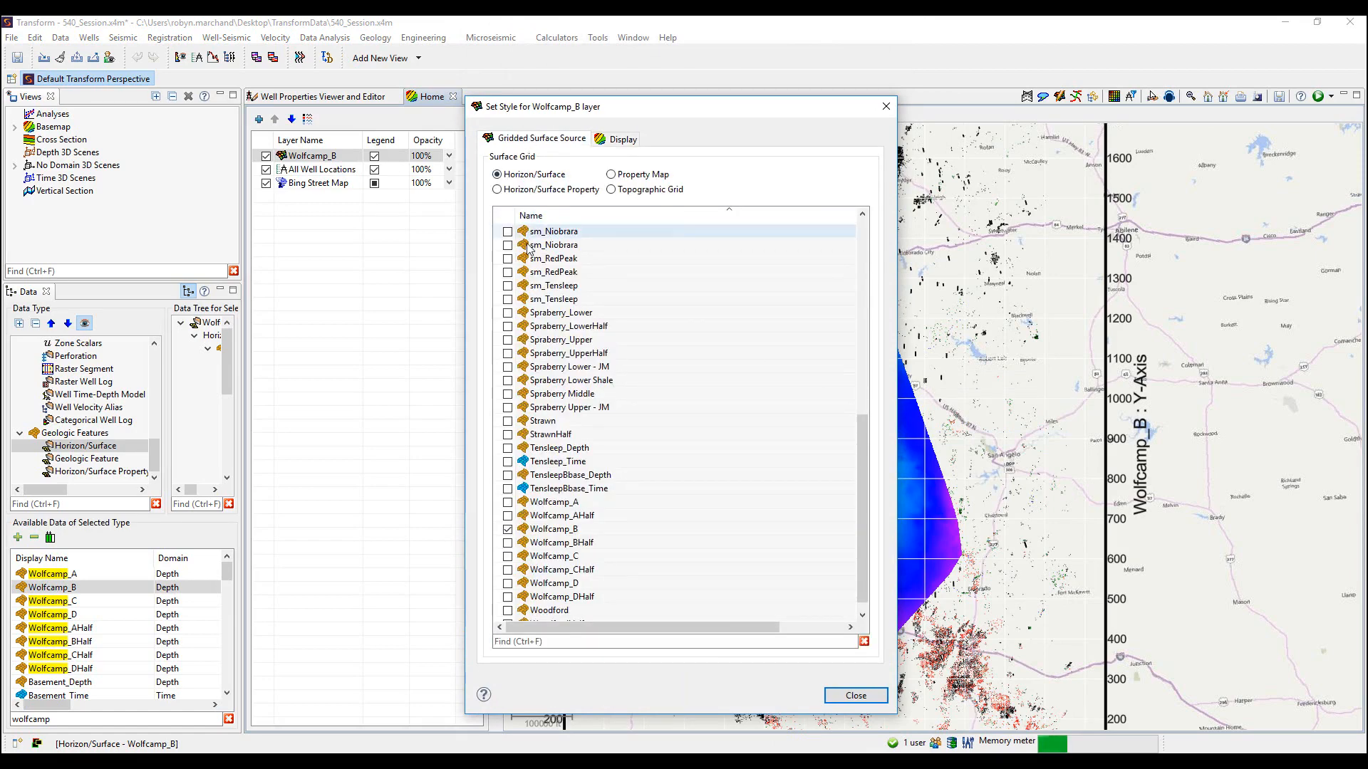
click(508, 502)
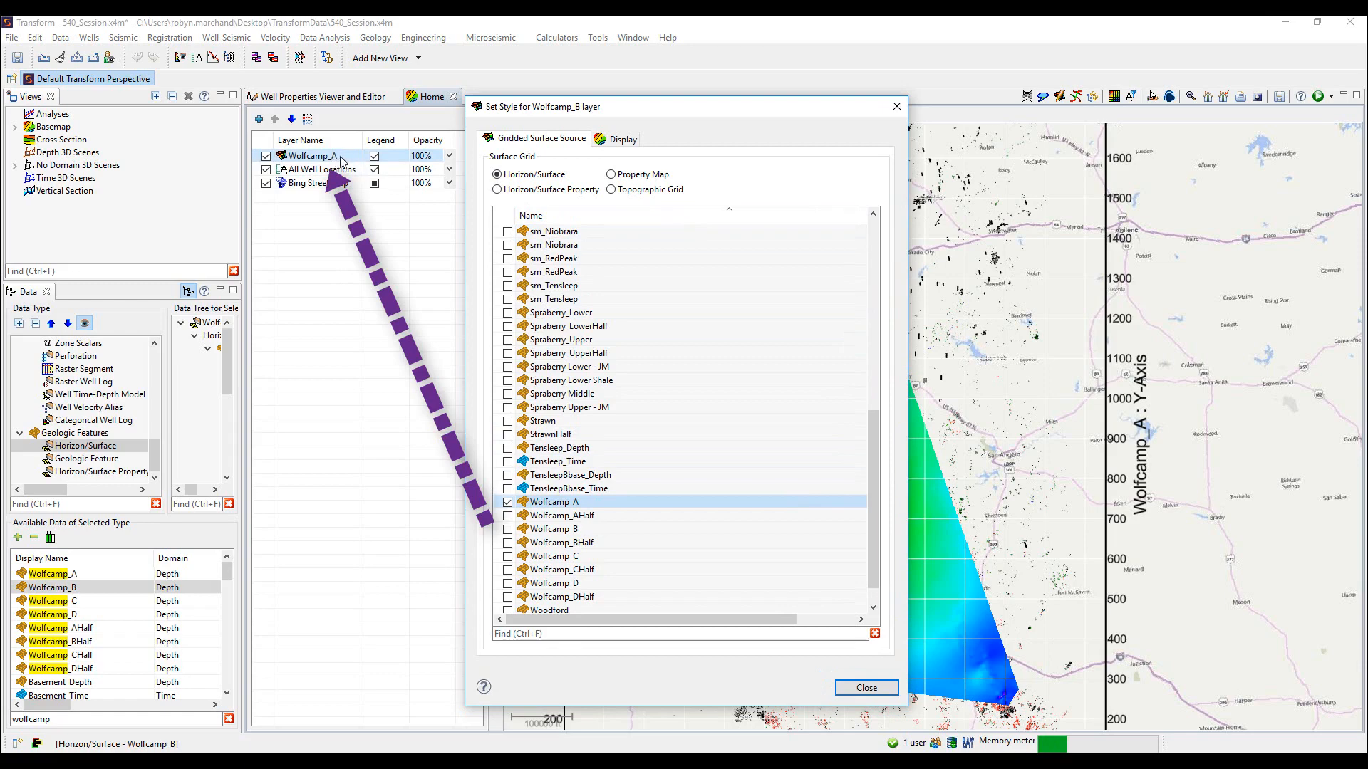
click(507, 558)
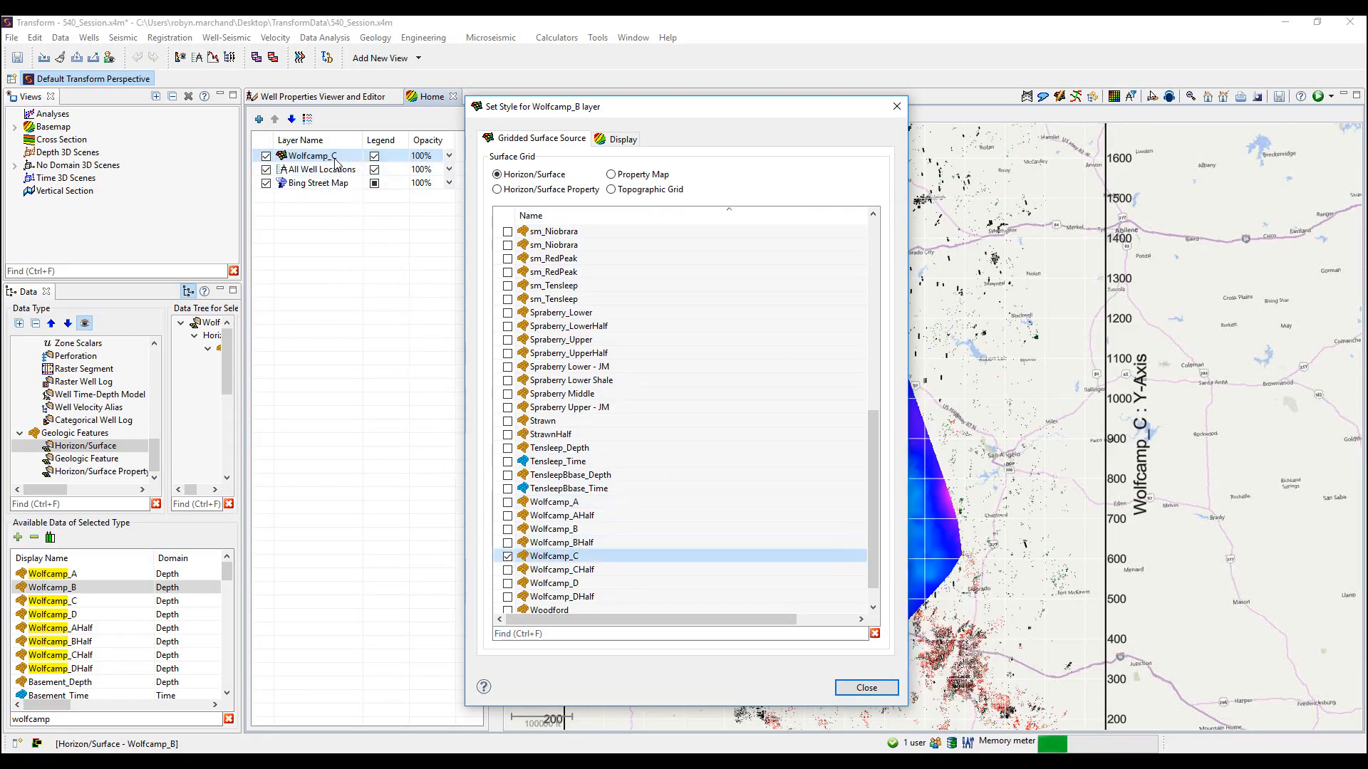
click(508, 529)
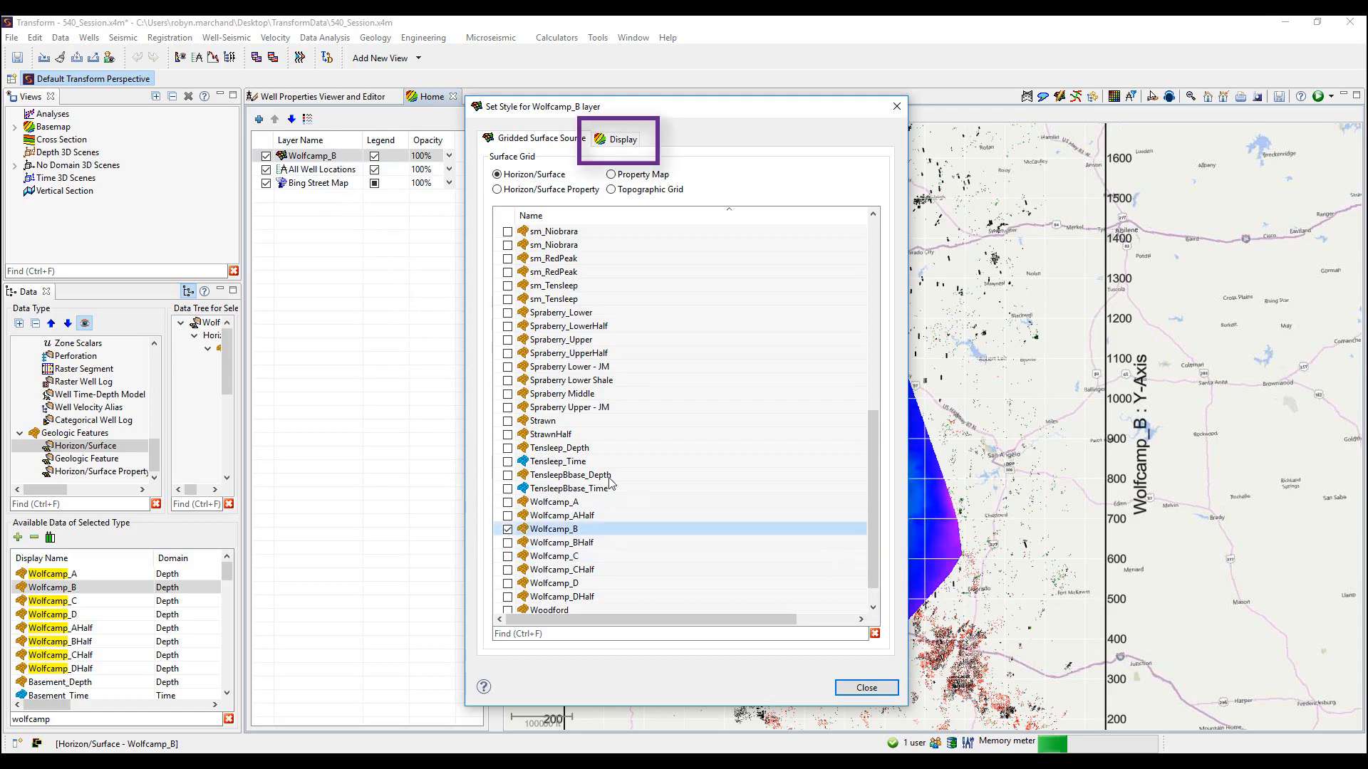
In the Wolfcamp_B display settings, browse the color scales, turn off their alphabetical sorting and choose Rainbow
click(603, 145)
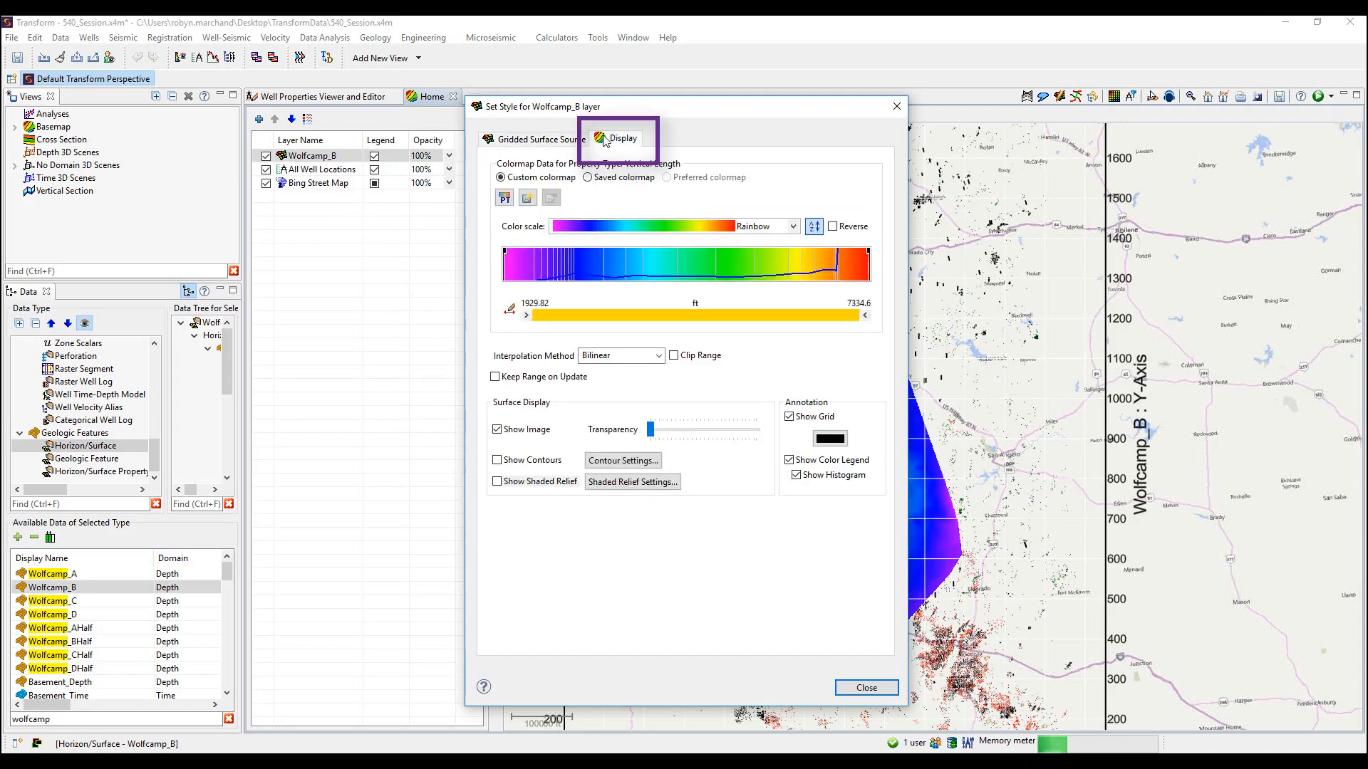
drag(597, 112, 213, 120)
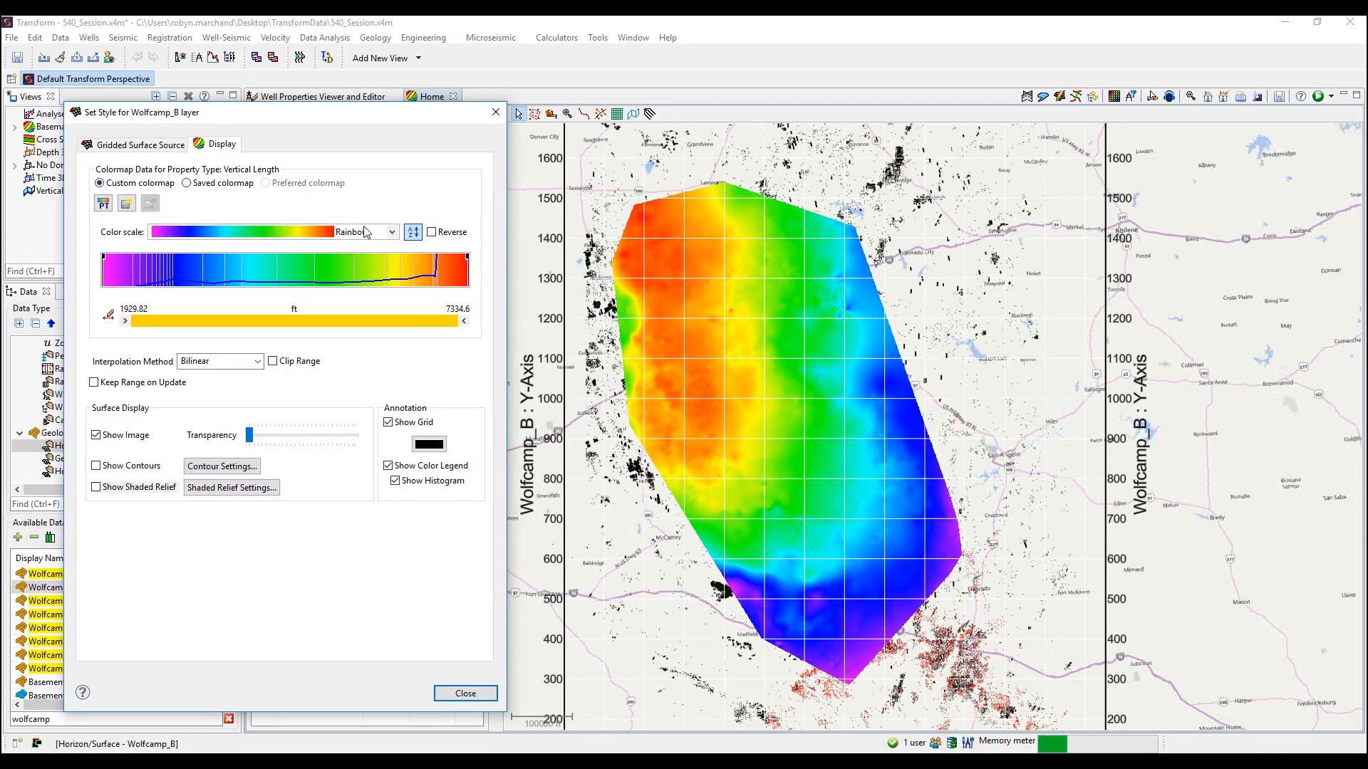
click(392, 234)
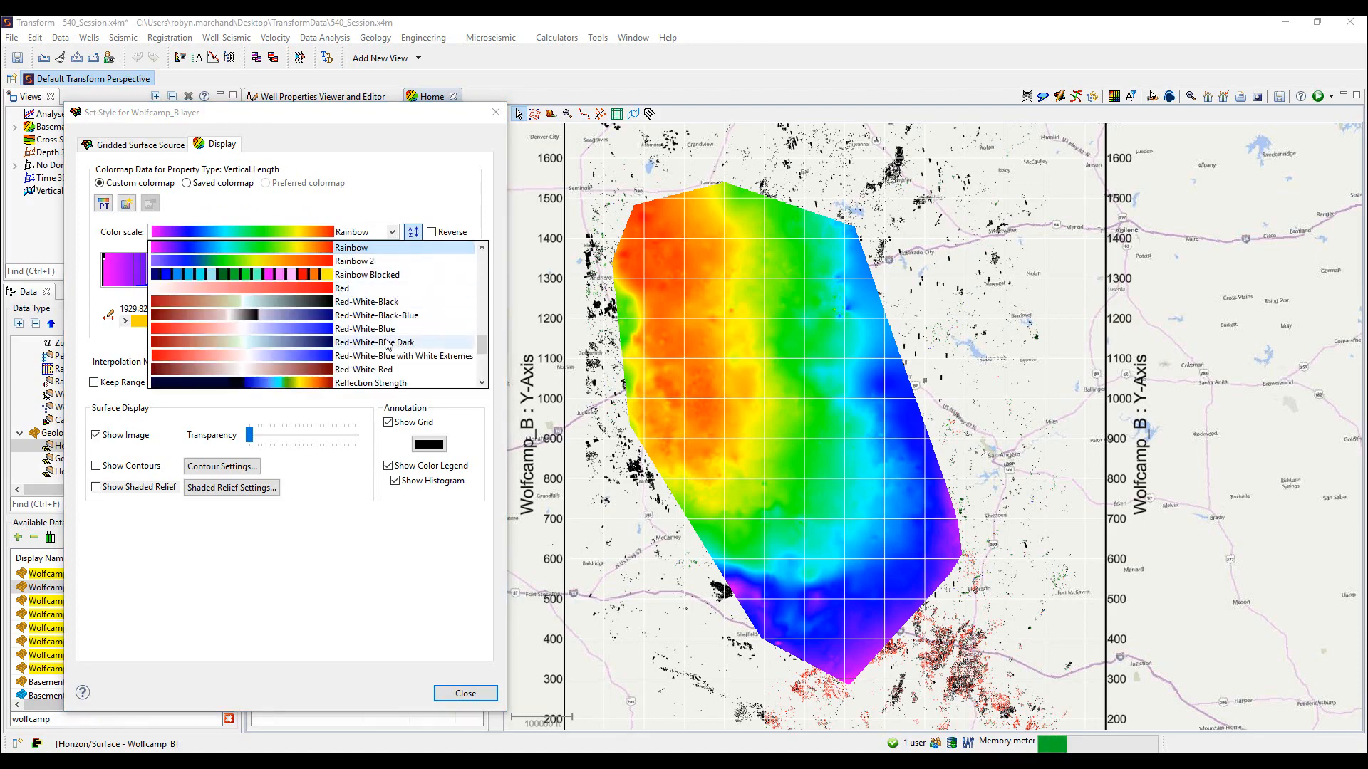
scroll(388, 336, up, 3)
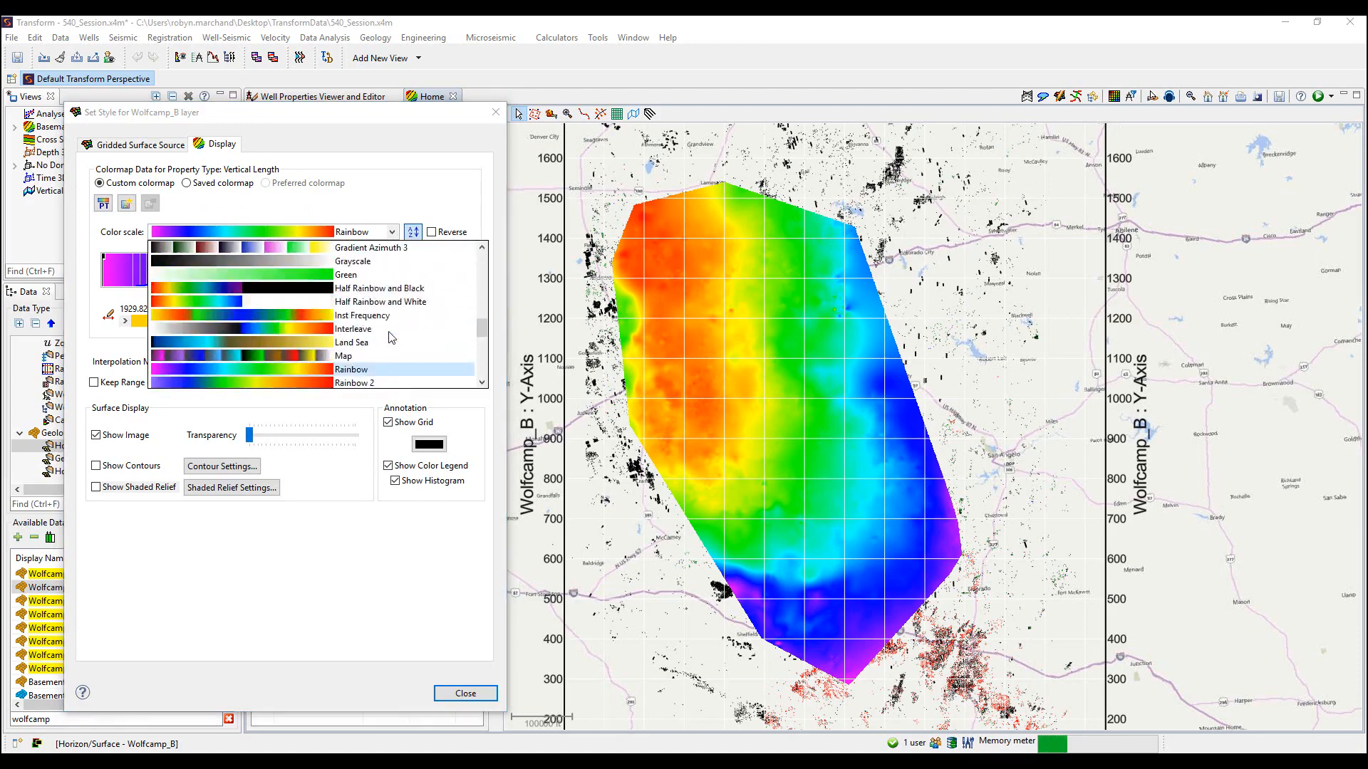
click(393, 233)
click(393, 234)
click(393, 233)
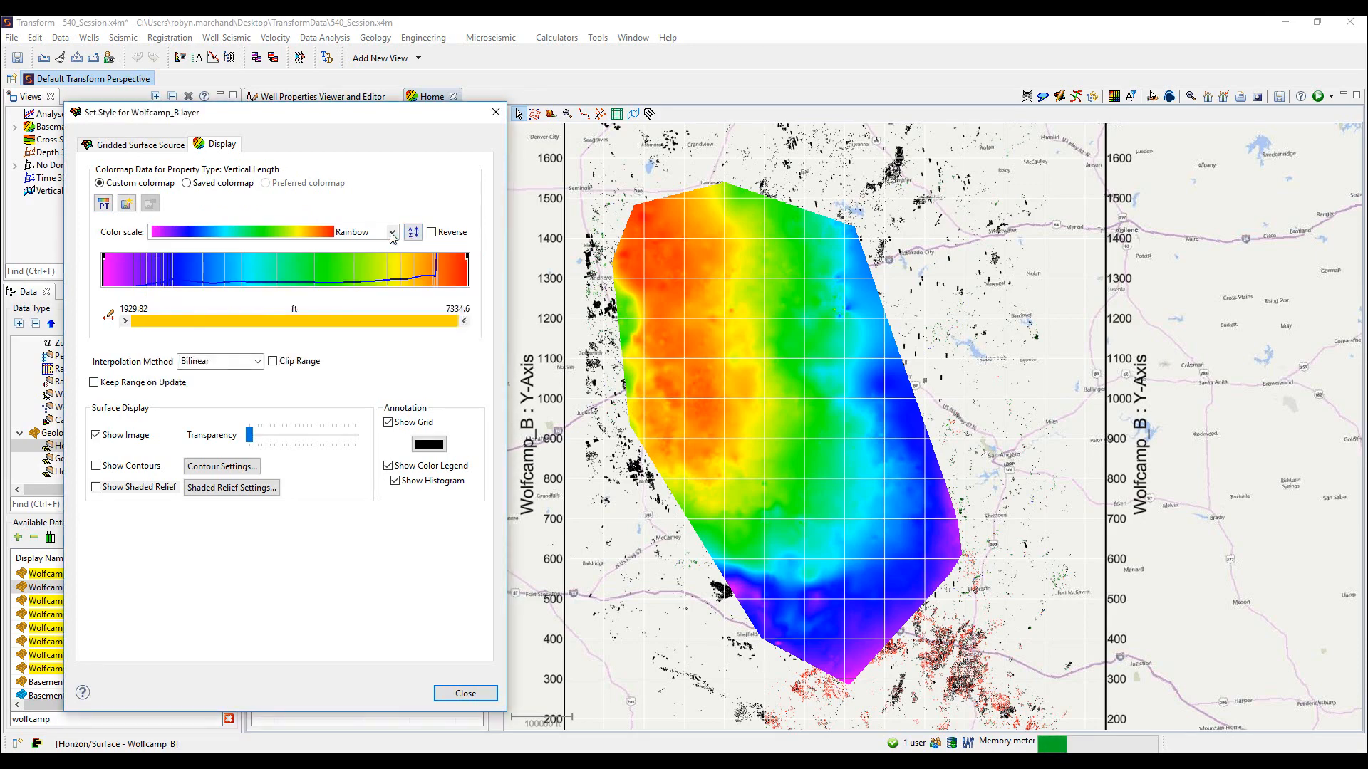
click(393, 234)
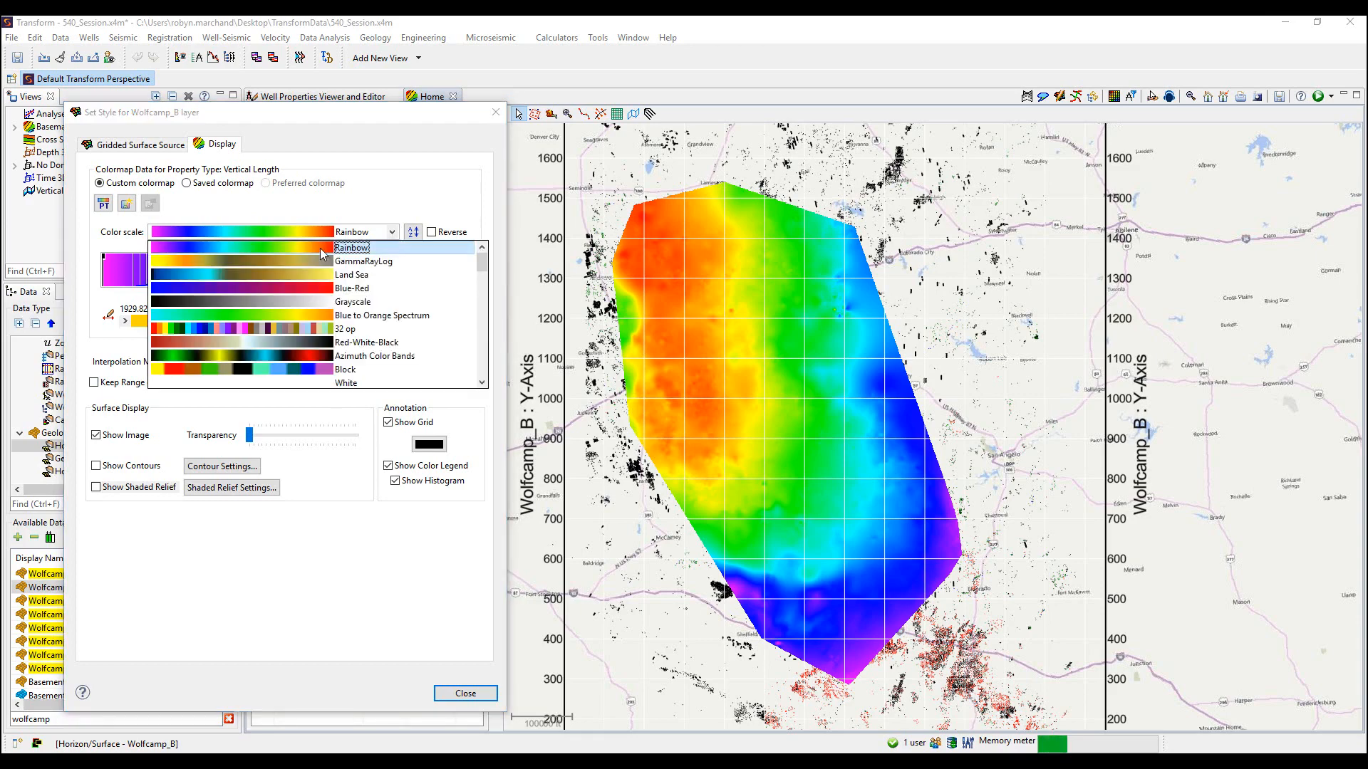
click(319, 248)
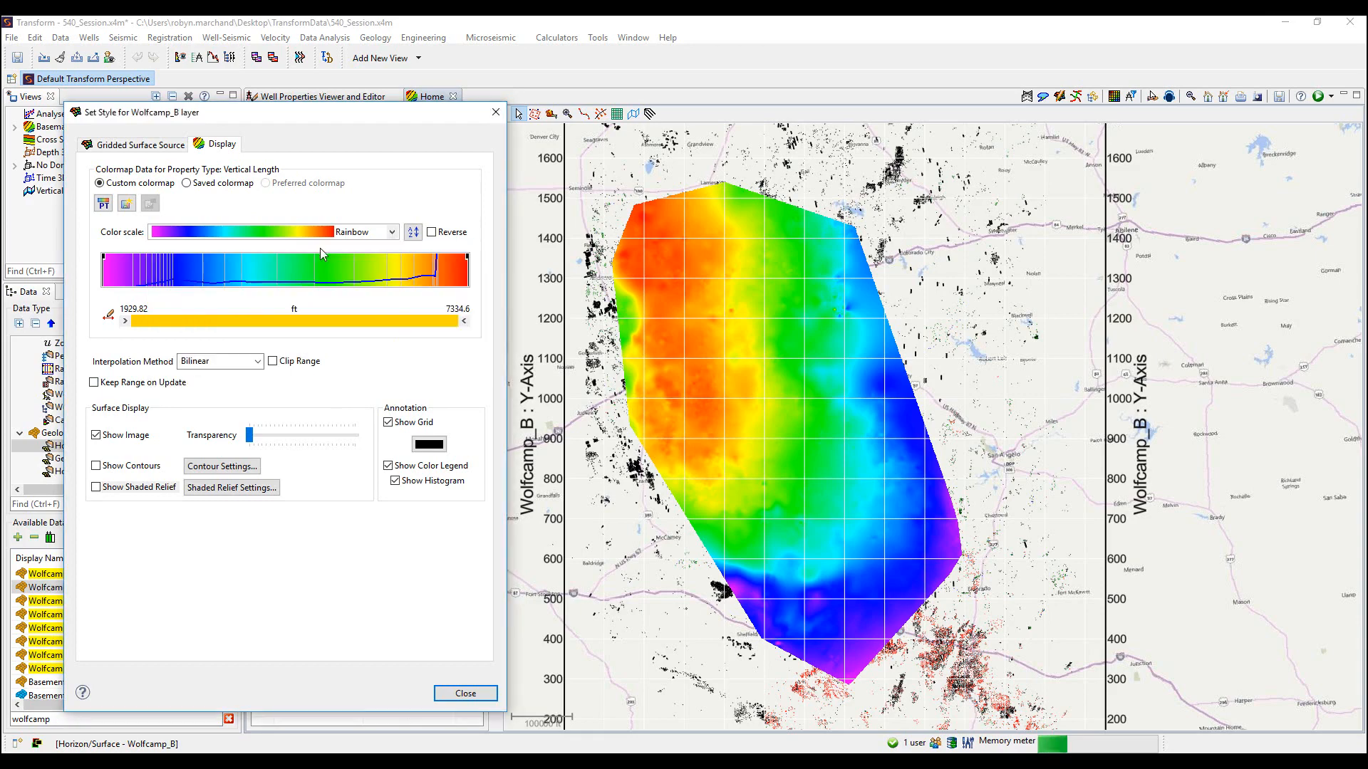
Reverse the Wolfcamp_B color scale and return it to its normal direction
click(432, 233)
click(431, 234)
click(432, 234)
click(432, 234)
Accept a colormap range and limits of 1928.497 to 7336.332 ft for the Wolfcamp_B layer
mouse_move(126, 321)
mouse_down()
mouse_move(184, 326)
mouse_move(120, 325)
mouse_up()
click(110, 318)
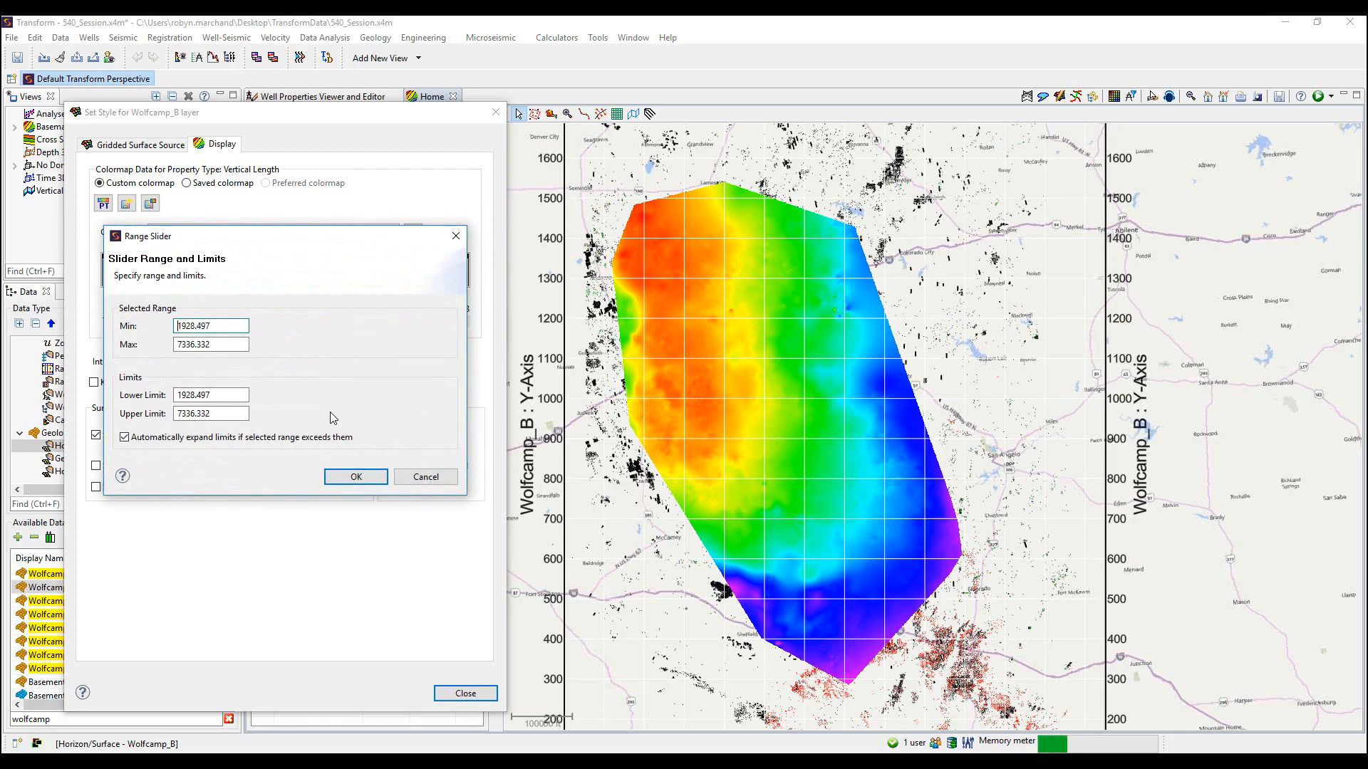
click(333, 478)
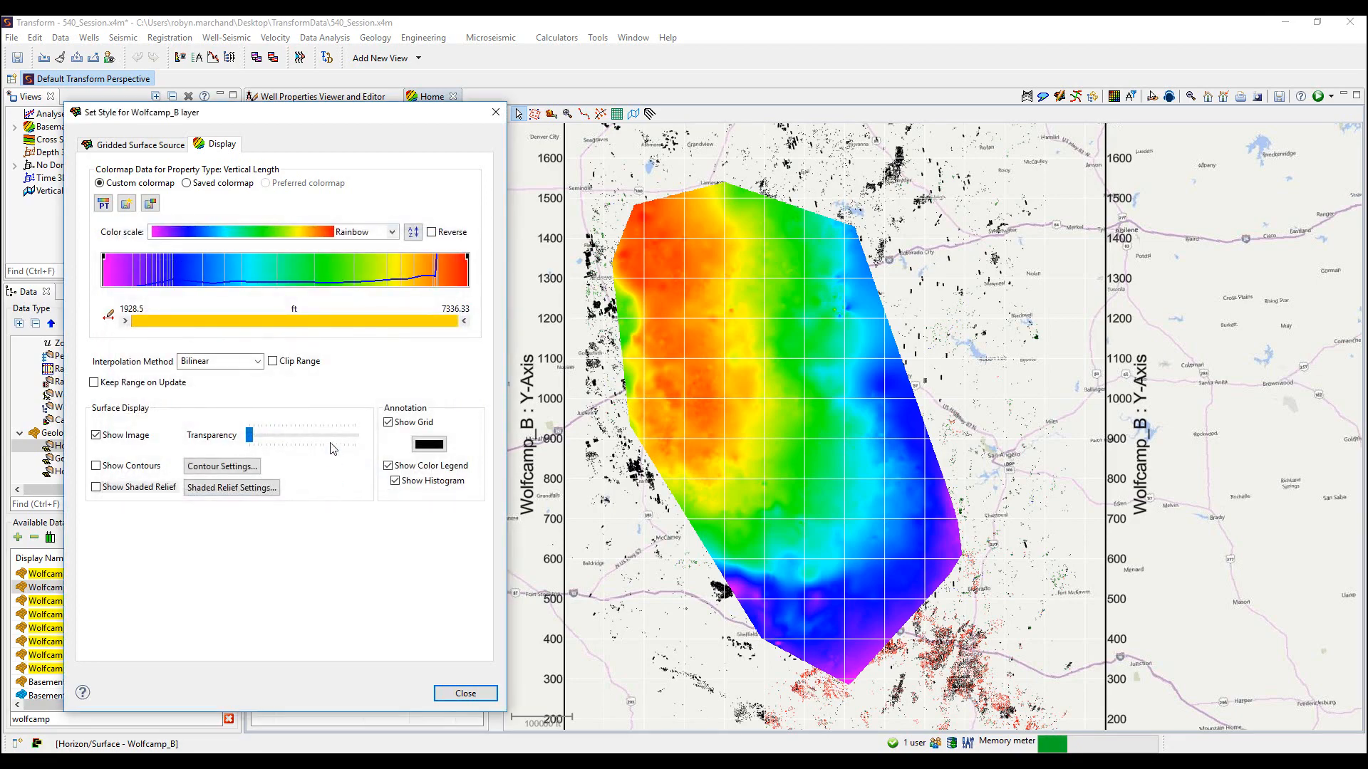
Switch the surface's interpolation method to Nearest Neighbor and return it to Bilinear
click(255, 361)
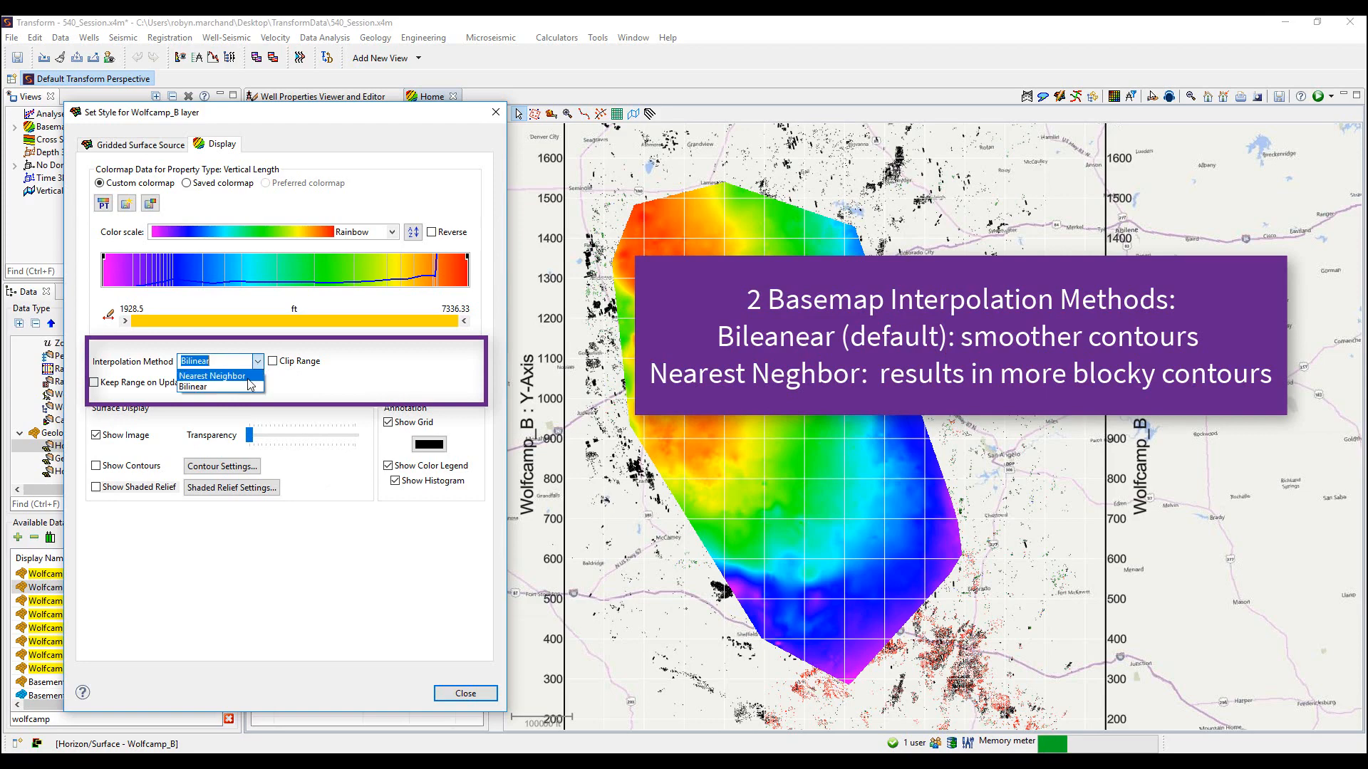
click(249, 380)
click(257, 362)
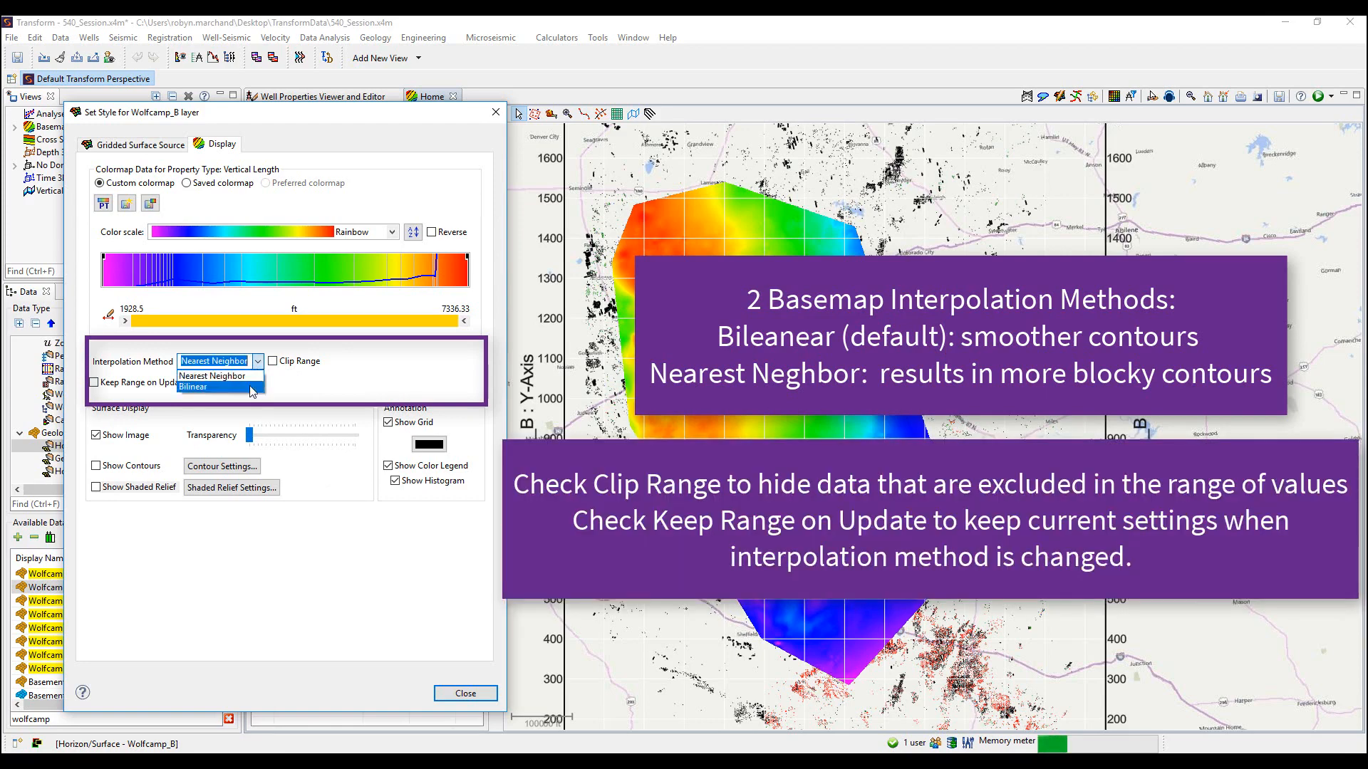
click(253, 391)
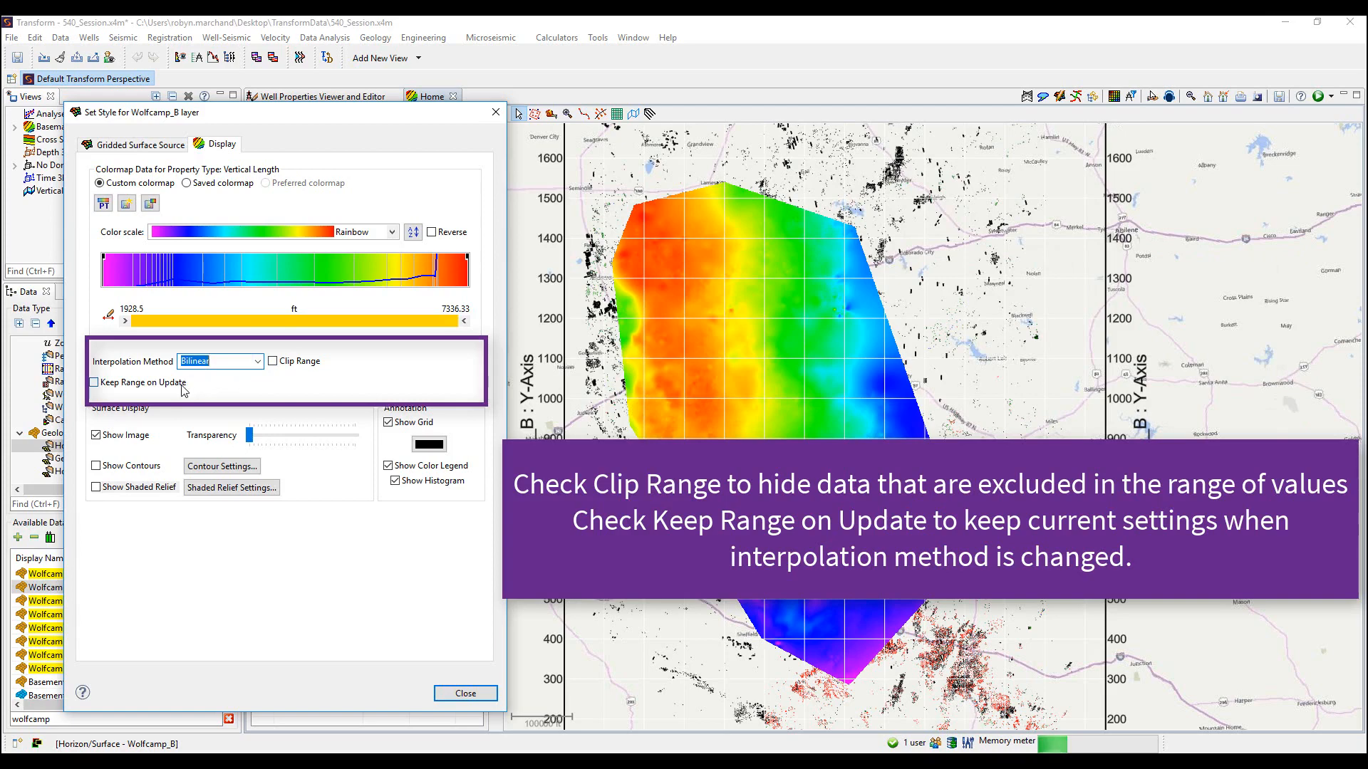
Make the Wolfcamp_B surface image slightly transparent and turn on its contours
mouse_move(251, 438)
mouse_down()
mouse_move(314, 438)
mouse_move(271, 436)
mouse_up()
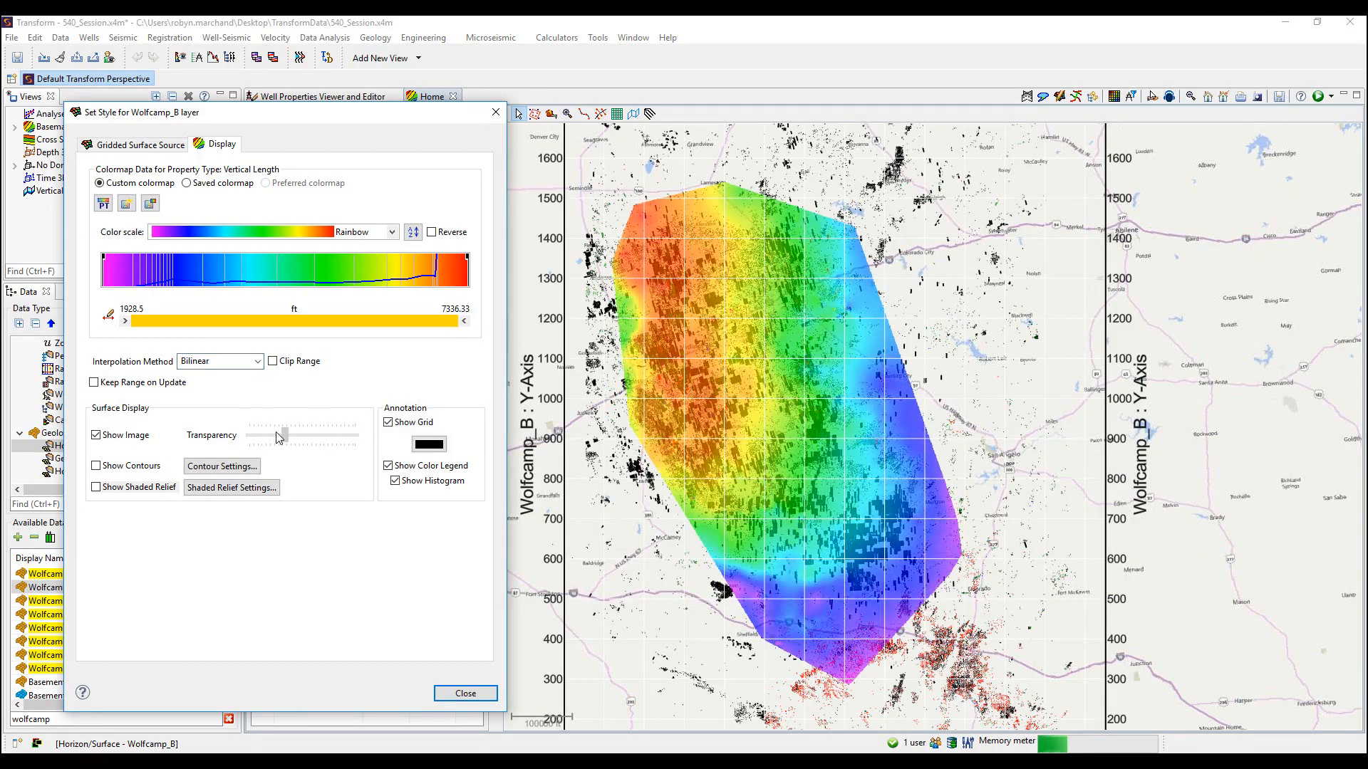
click(96, 466)
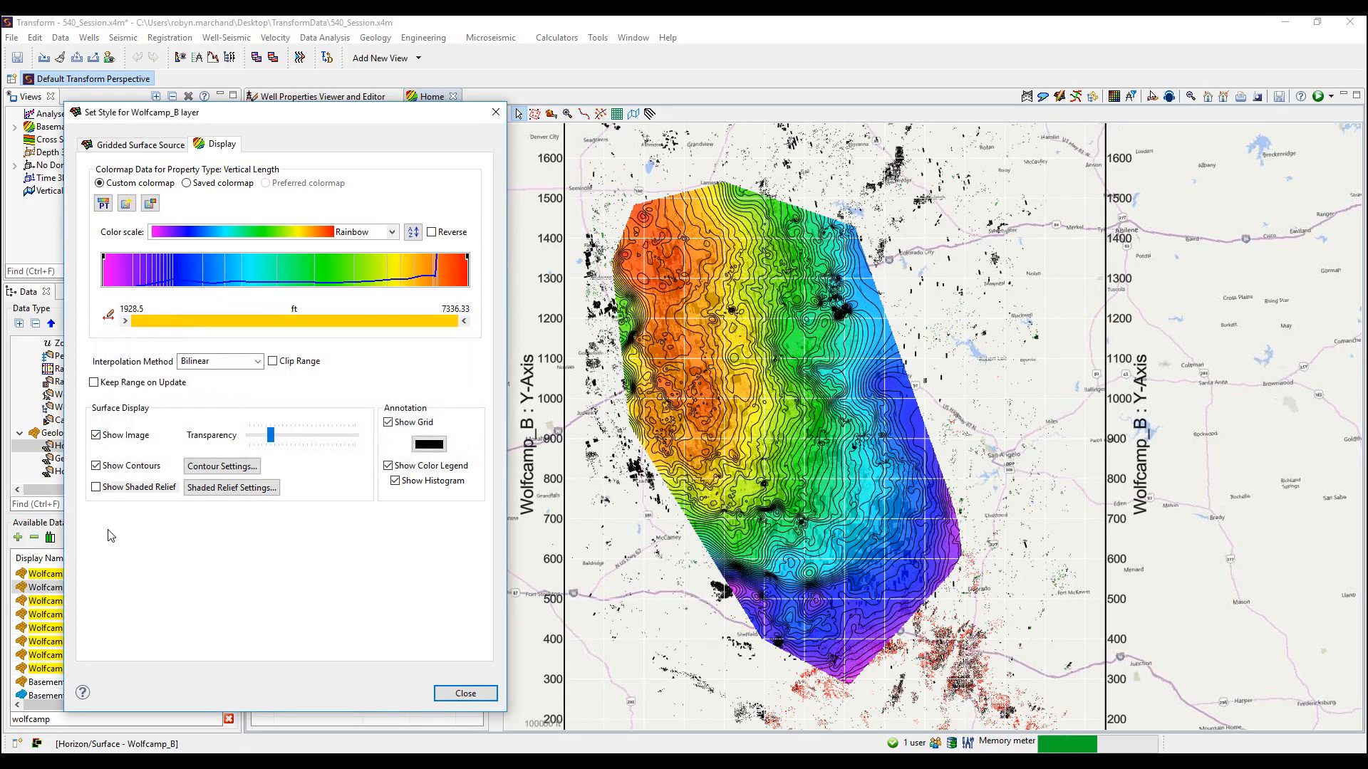
Replace the automatic contour intervals with a manual 500 ft interval, bolding and labeling every 2nd contour at medium quality, and update the contours
click(215, 467)
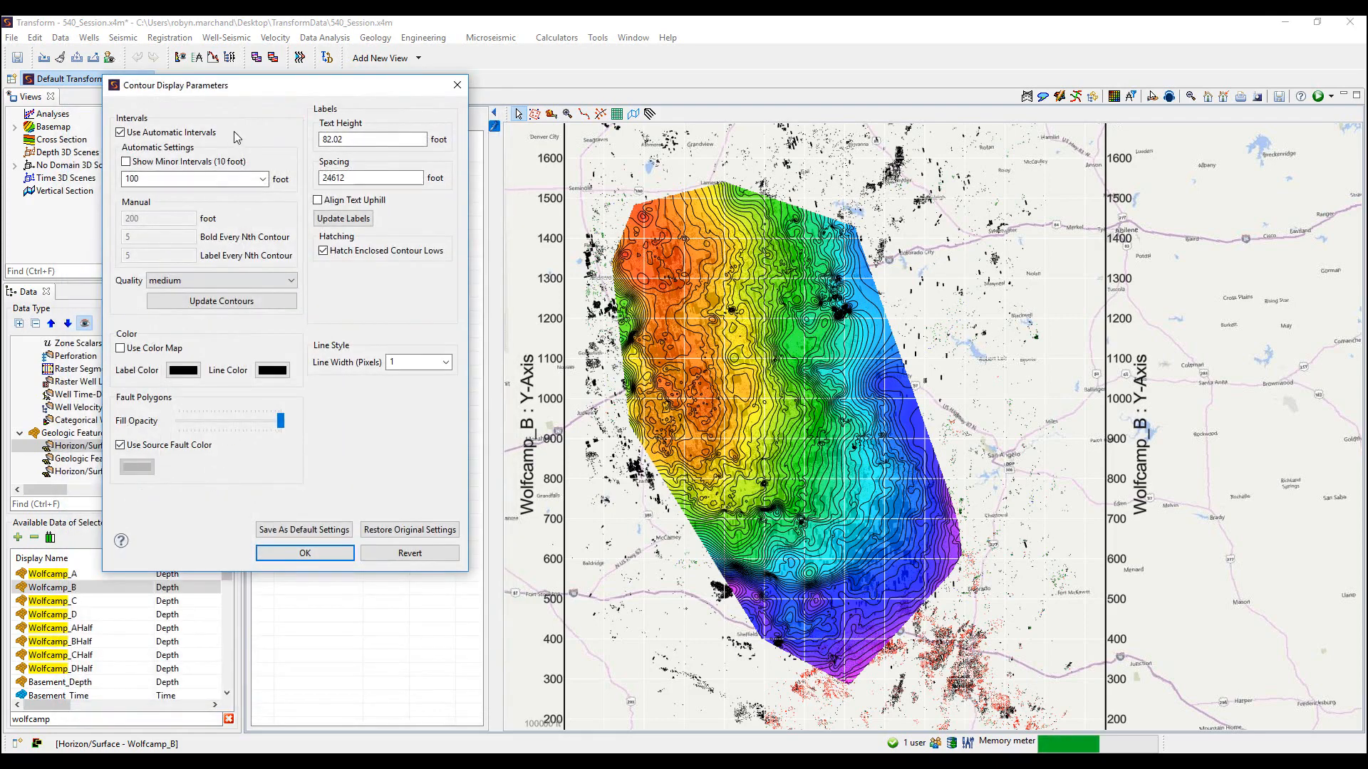
drag(260, 96, 305, 174)
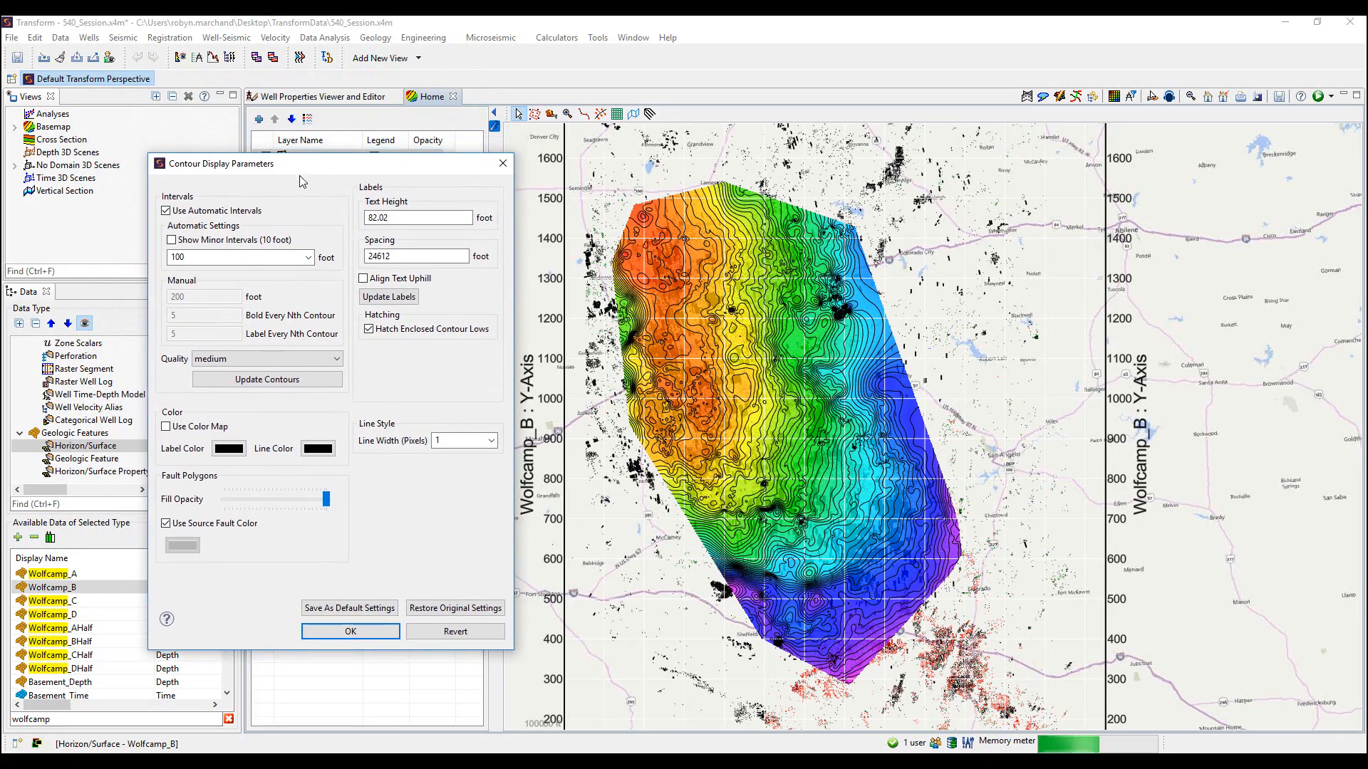
click(203, 211)
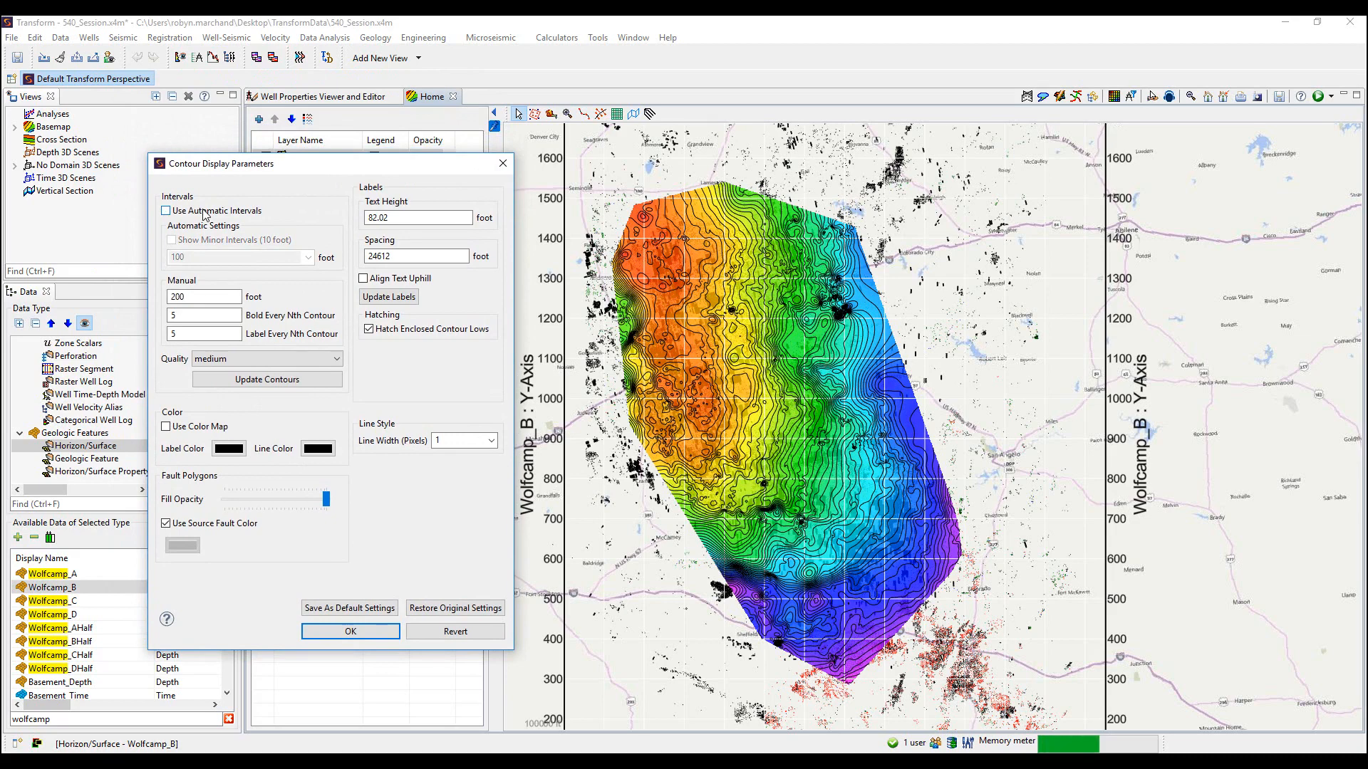
click(203, 212)
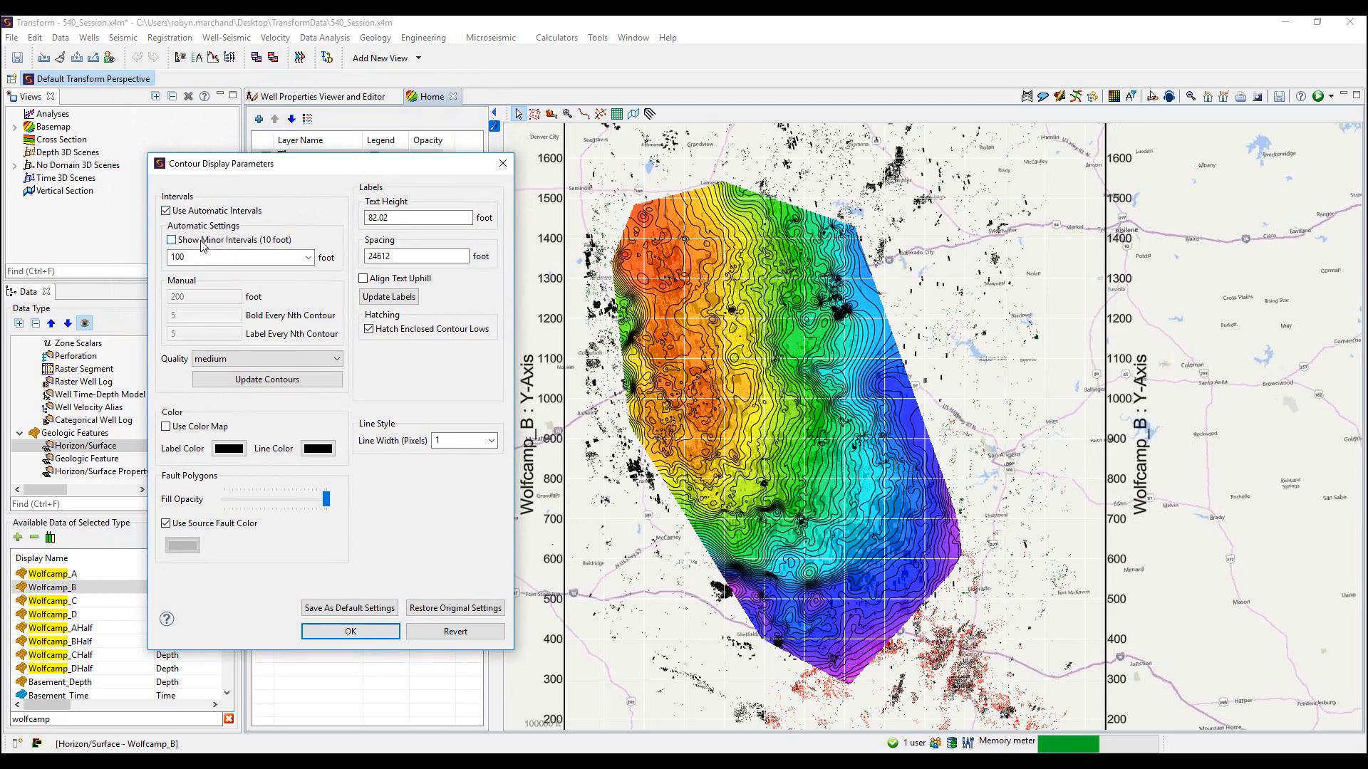
click(170, 213)
double_click(192, 295)
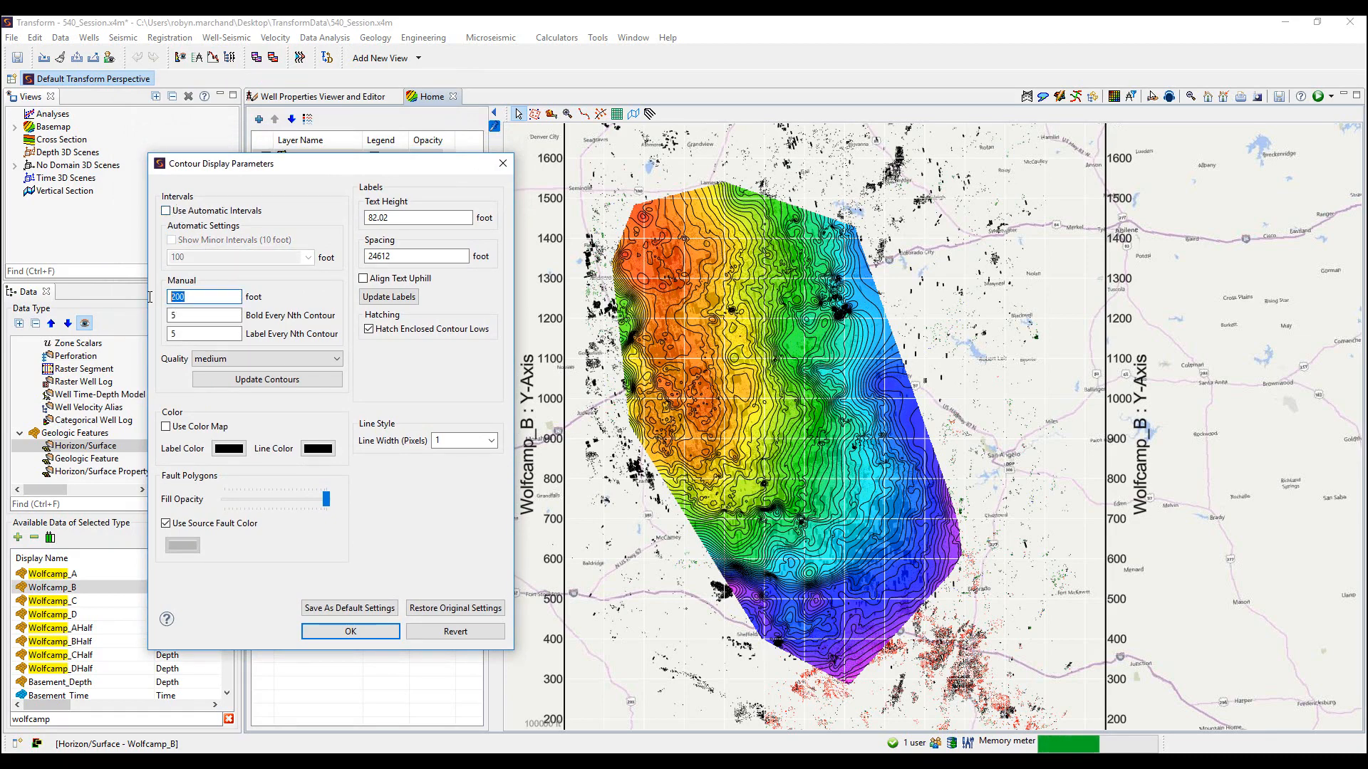
text(500)
double_click(171, 315)
double_click(170, 332)
click(223, 361)
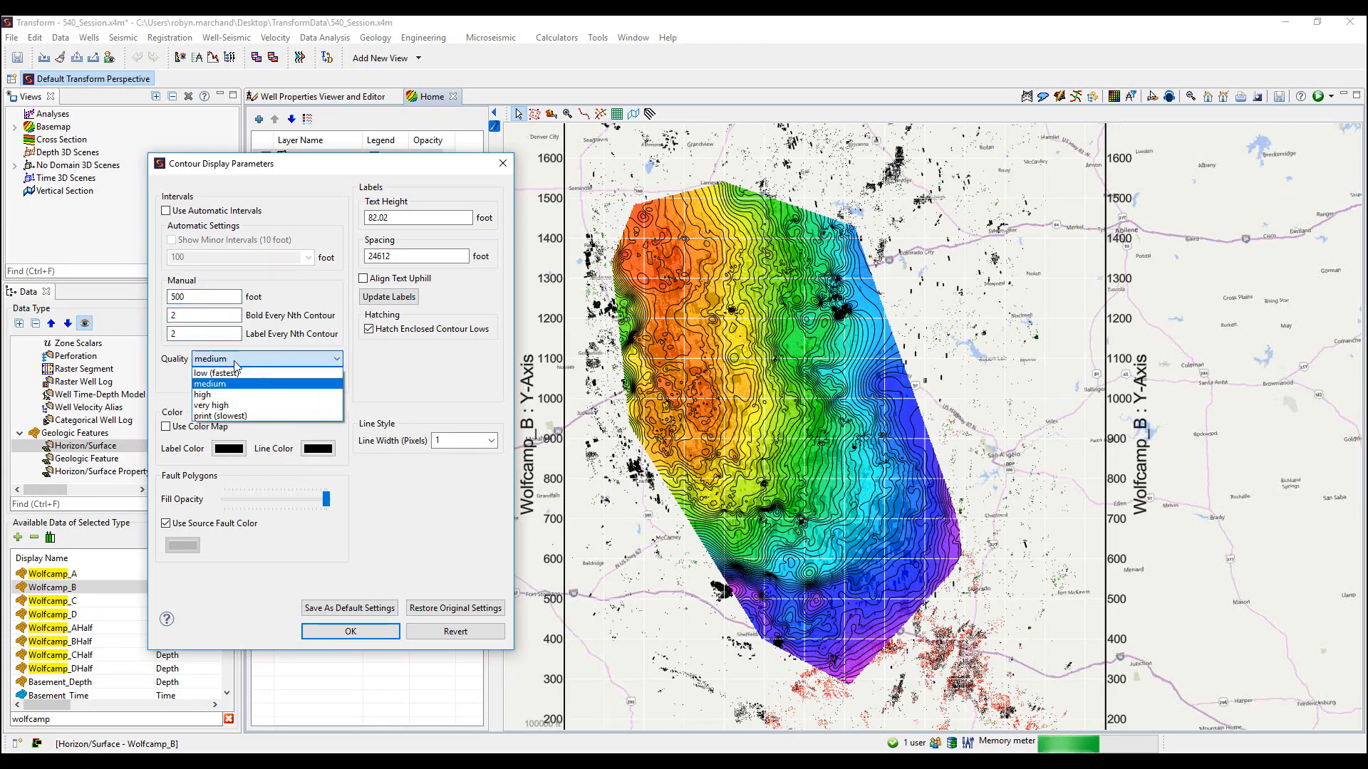
click(289, 385)
click(292, 387)
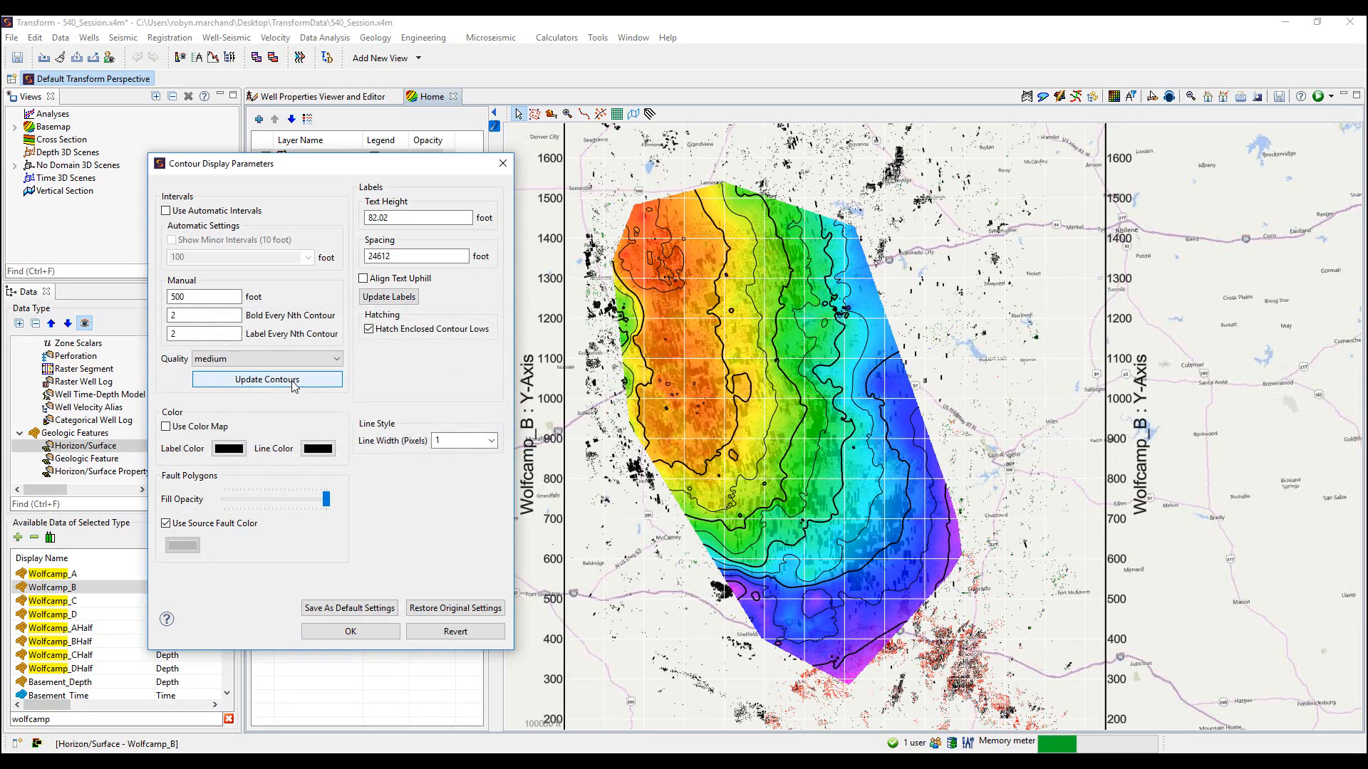
Set the contour labels' text height to 1500 ft and spacing to 15000 ft, and update the labels on the map
scroll(715, 451, up, 5)
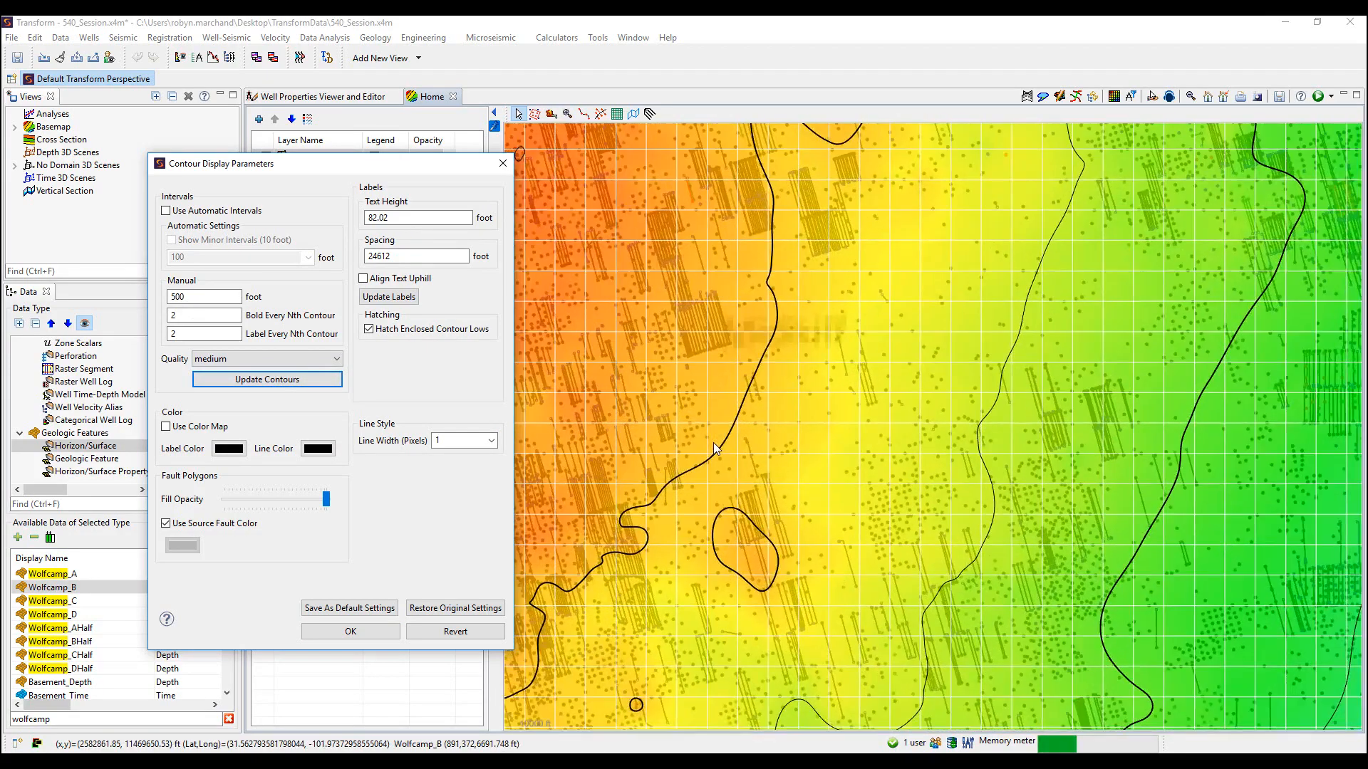
drag(714, 448, 844, 533)
scroll(844, 532, up, 3)
scroll(845, 533, up, 2)
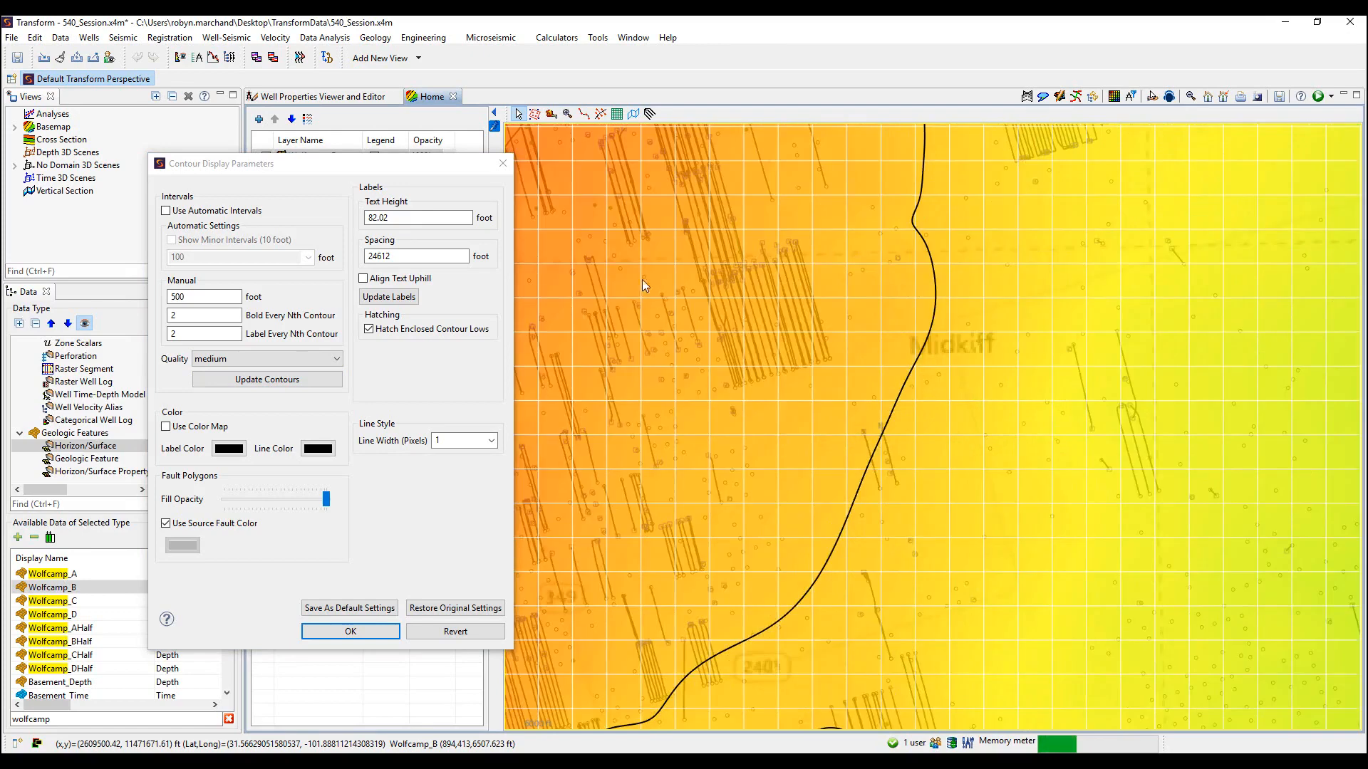
drag(449, 217, 323, 220)
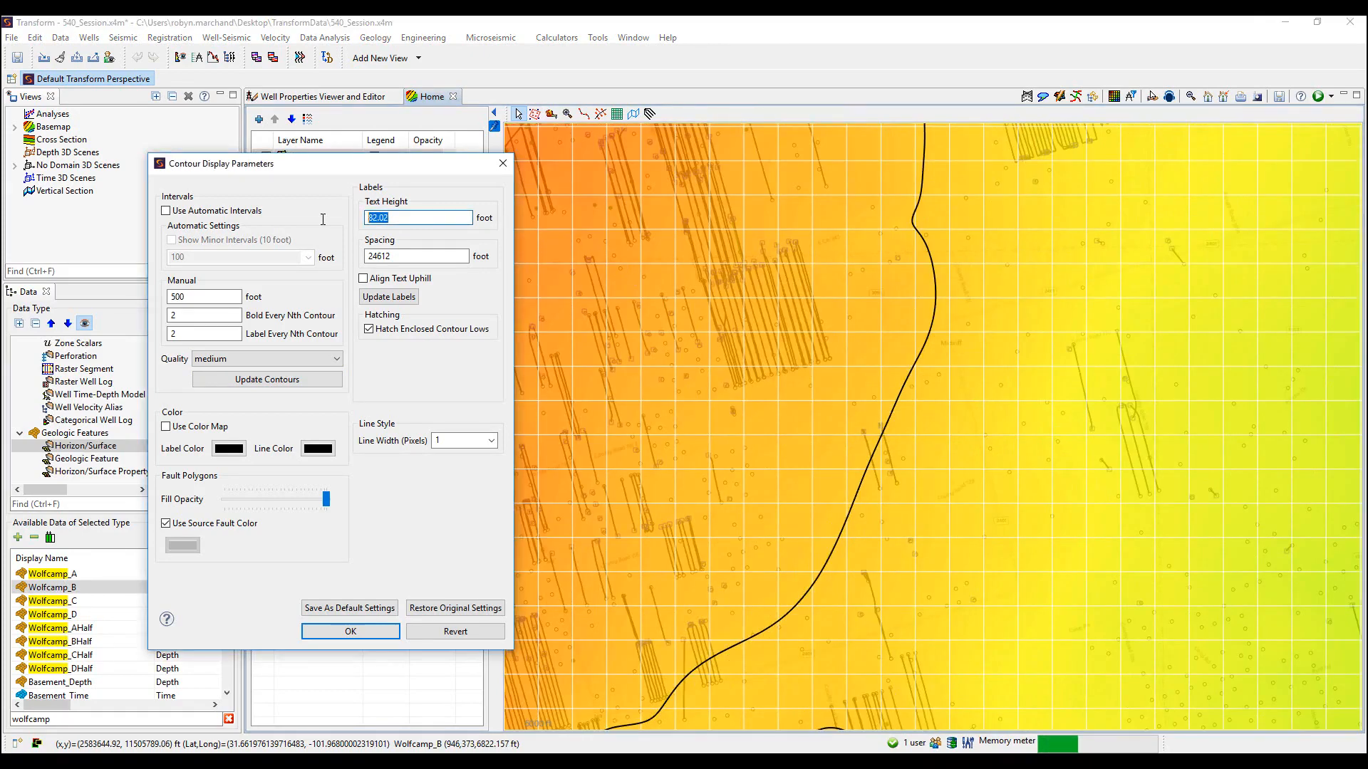
key(Tab)
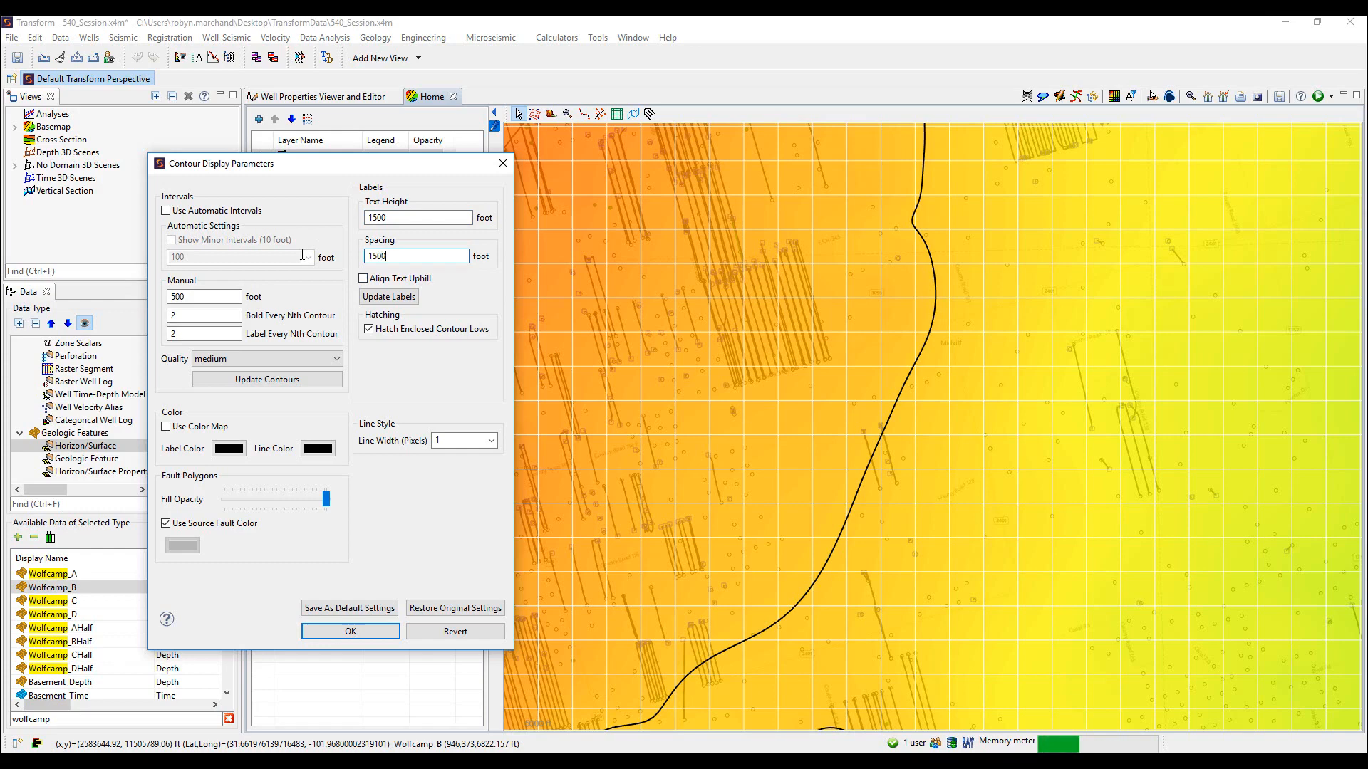
click(388, 297)
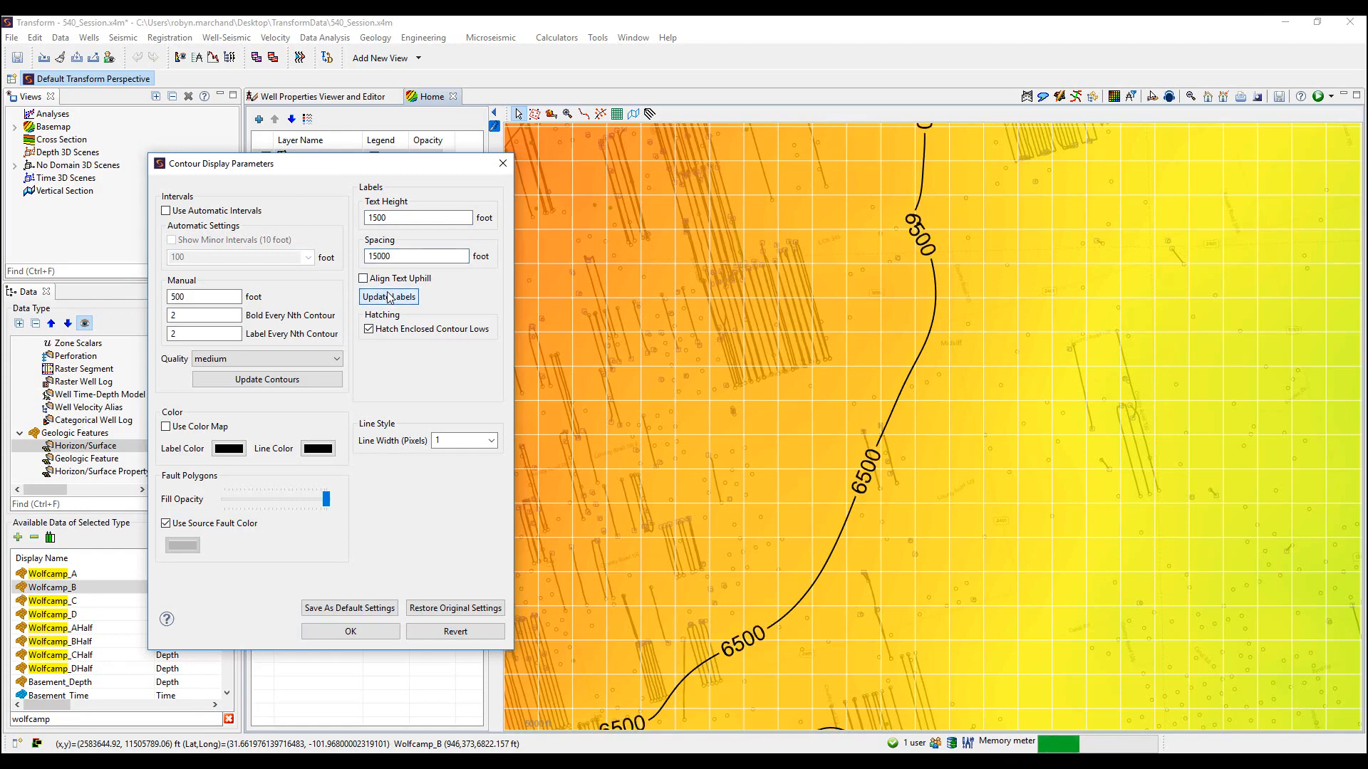
Try aligning the contour labels uphill and coloring the contours with the color map, turning both options off again
click(364, 279)
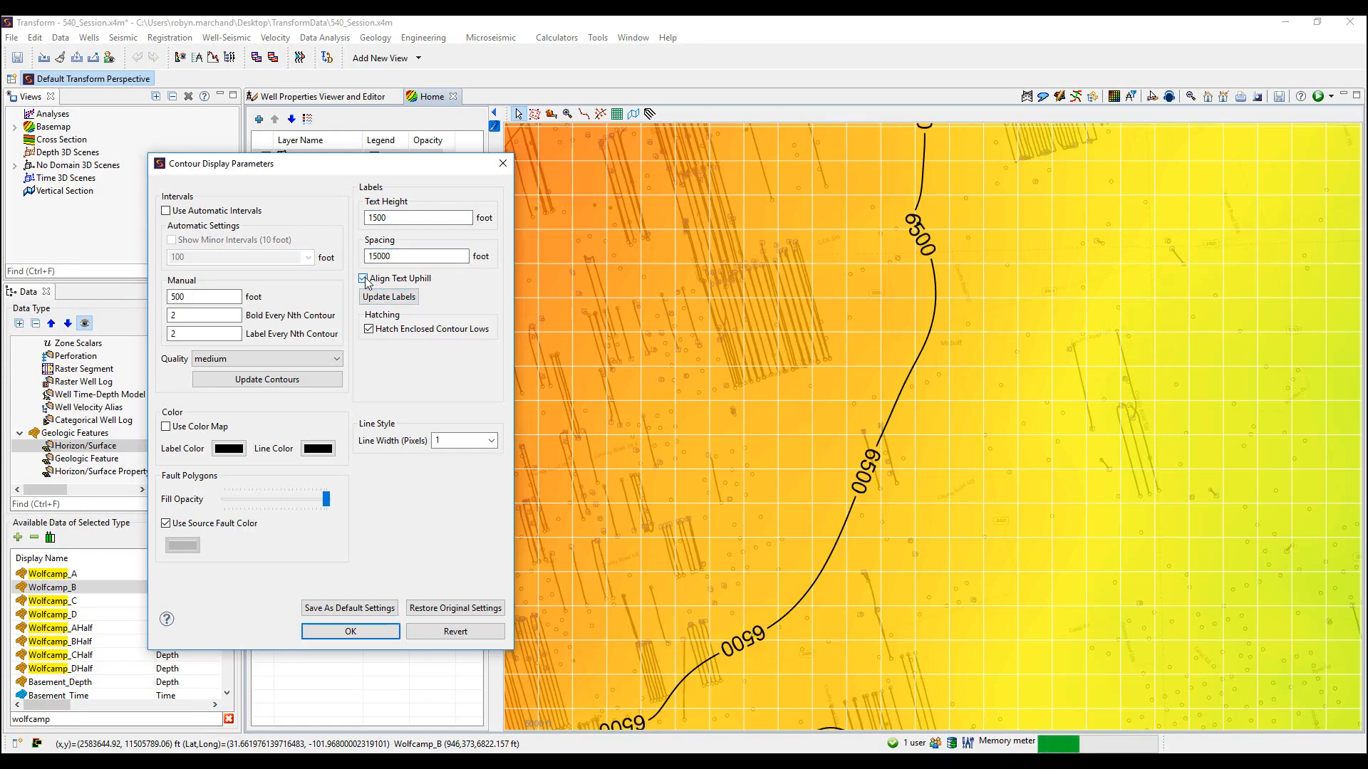
click(365, 279)
click(365, 279)
click(364, 279)
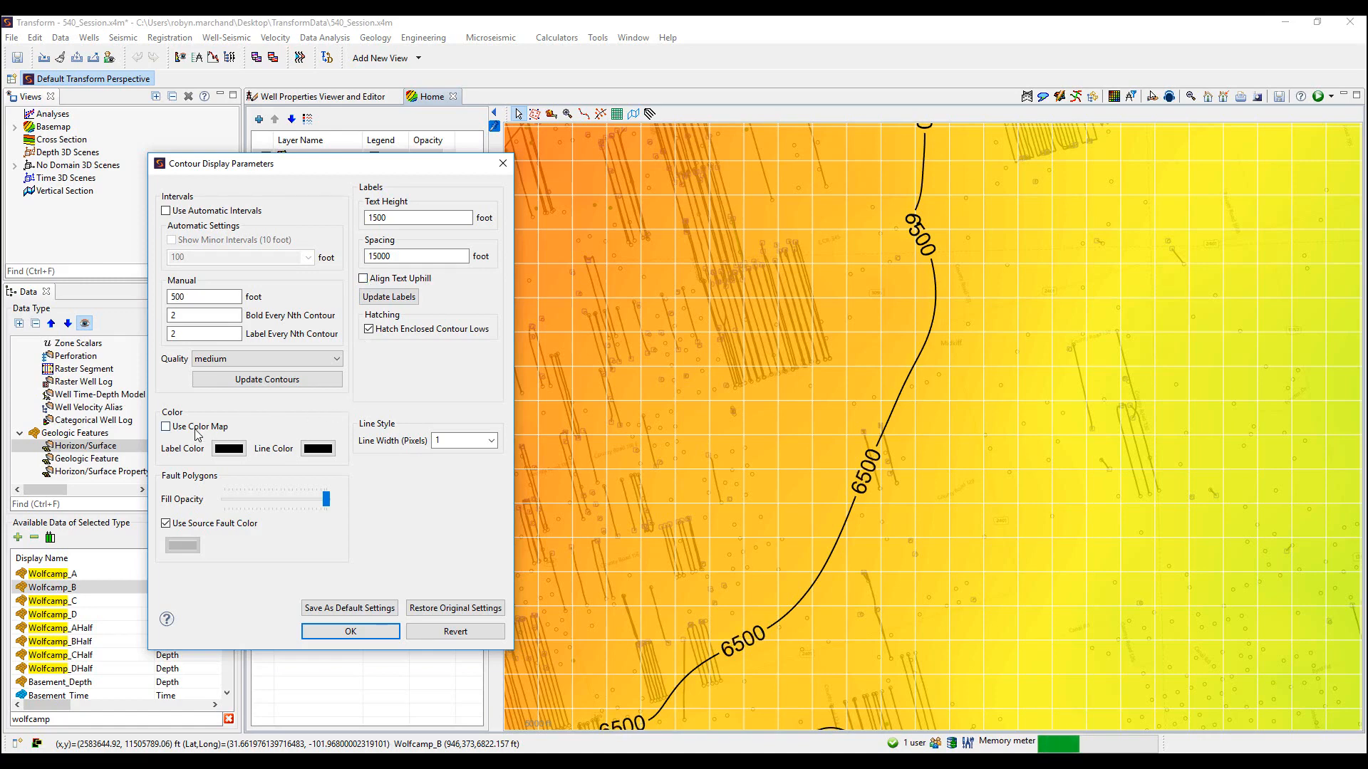
click(169, 429)
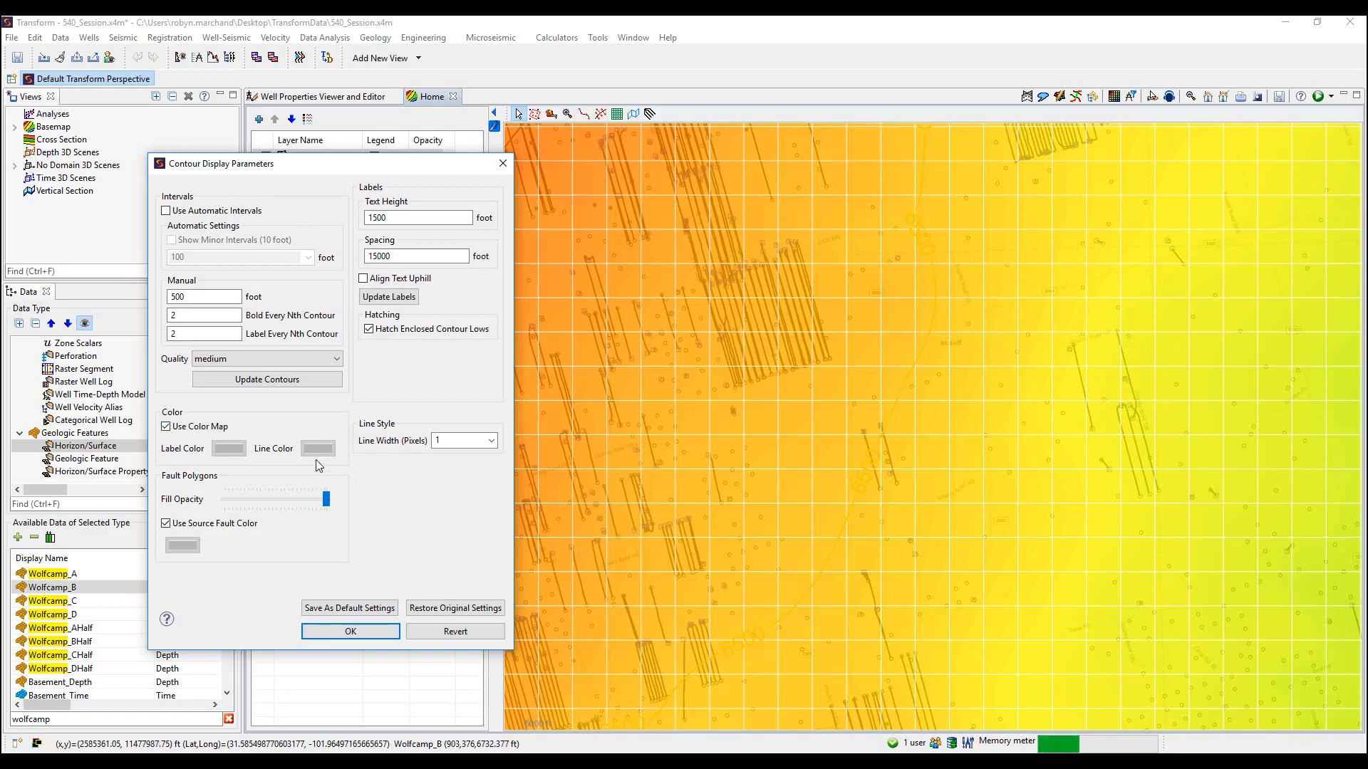
click(167, 426)
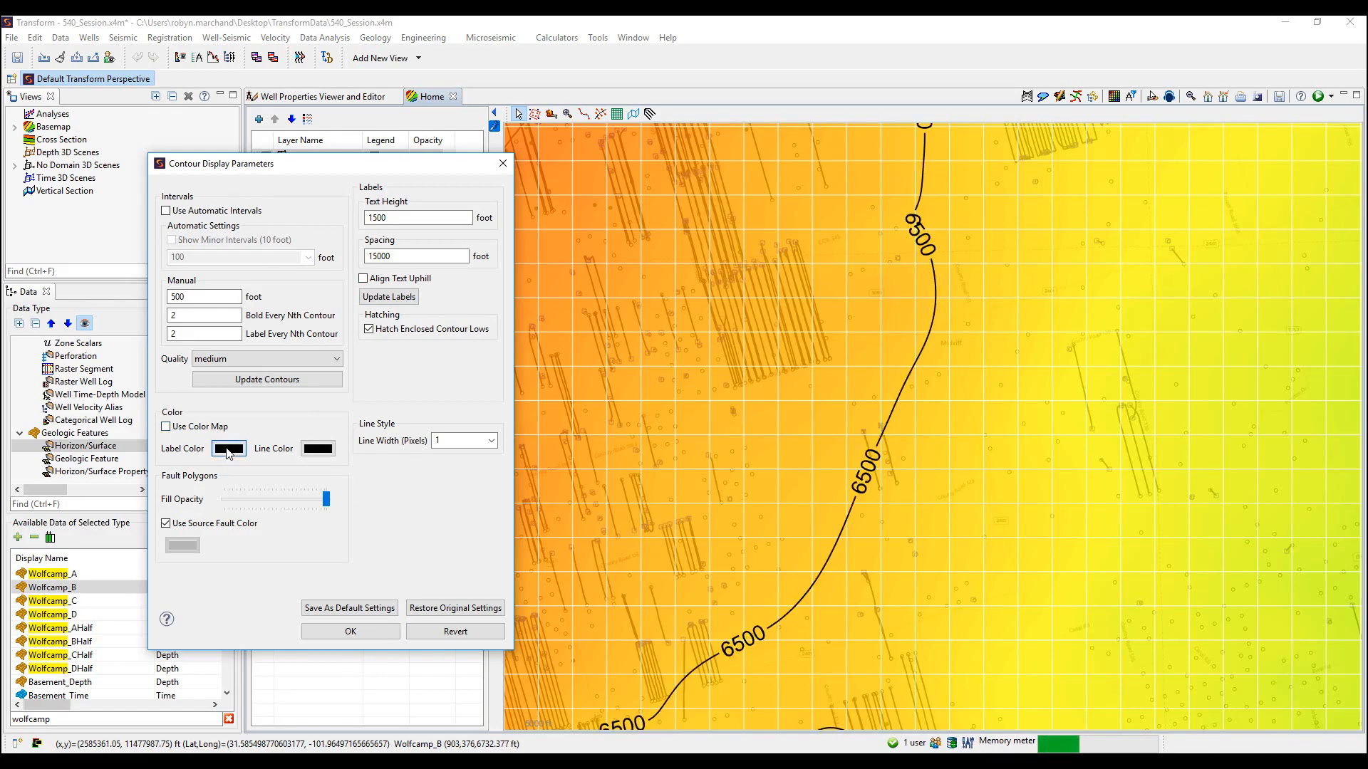
Set both the label color and the line color of the Wolfcamp_B contours to red, leaving the color map option off
click(228, 449)
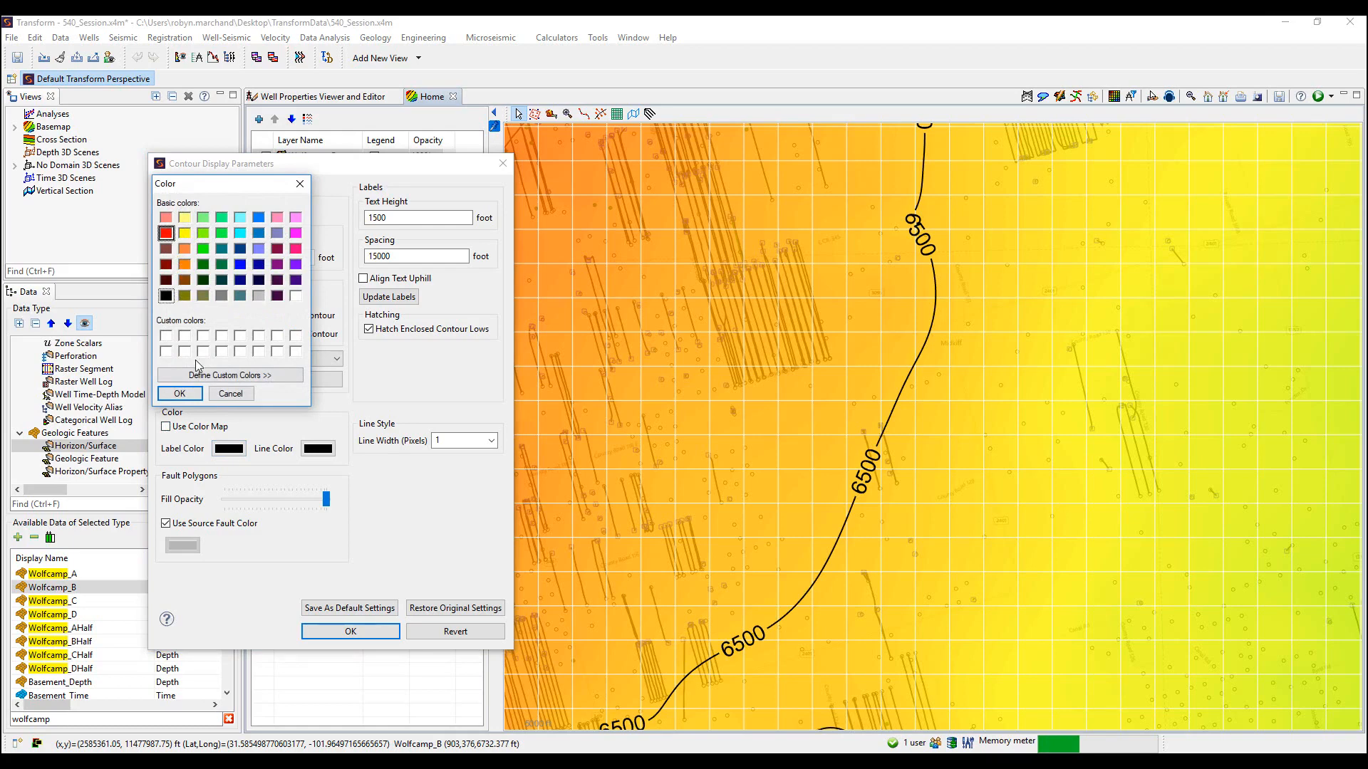
click(197, 394)
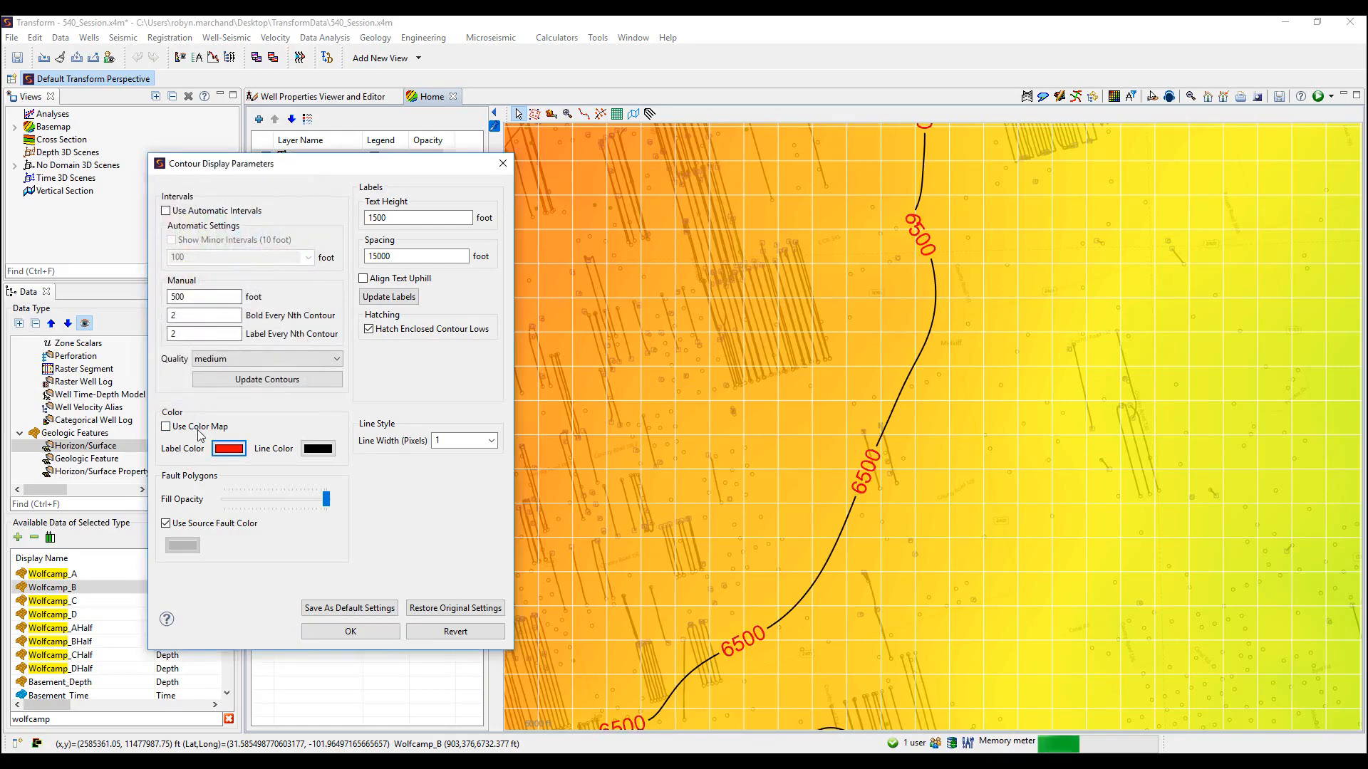
click(318, 448)
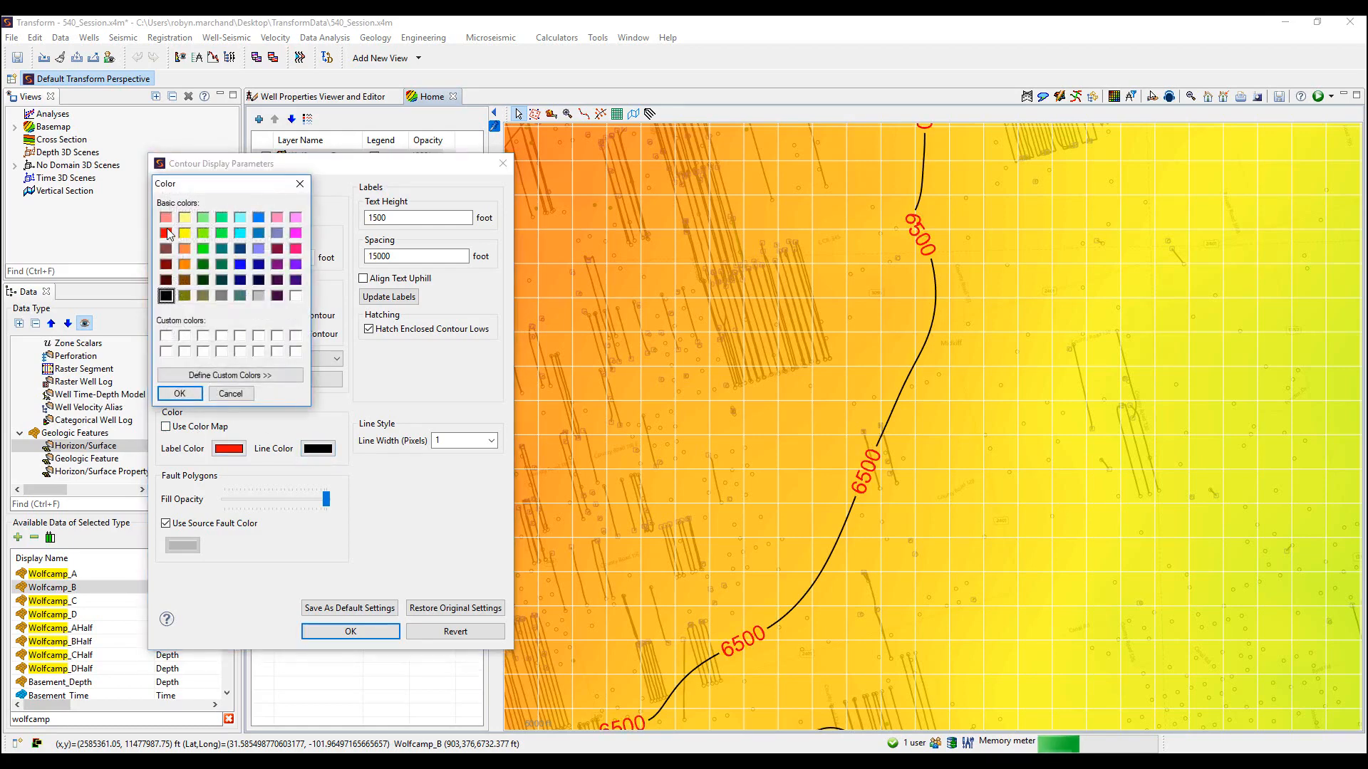
click(167, 233)
click(174, 394)
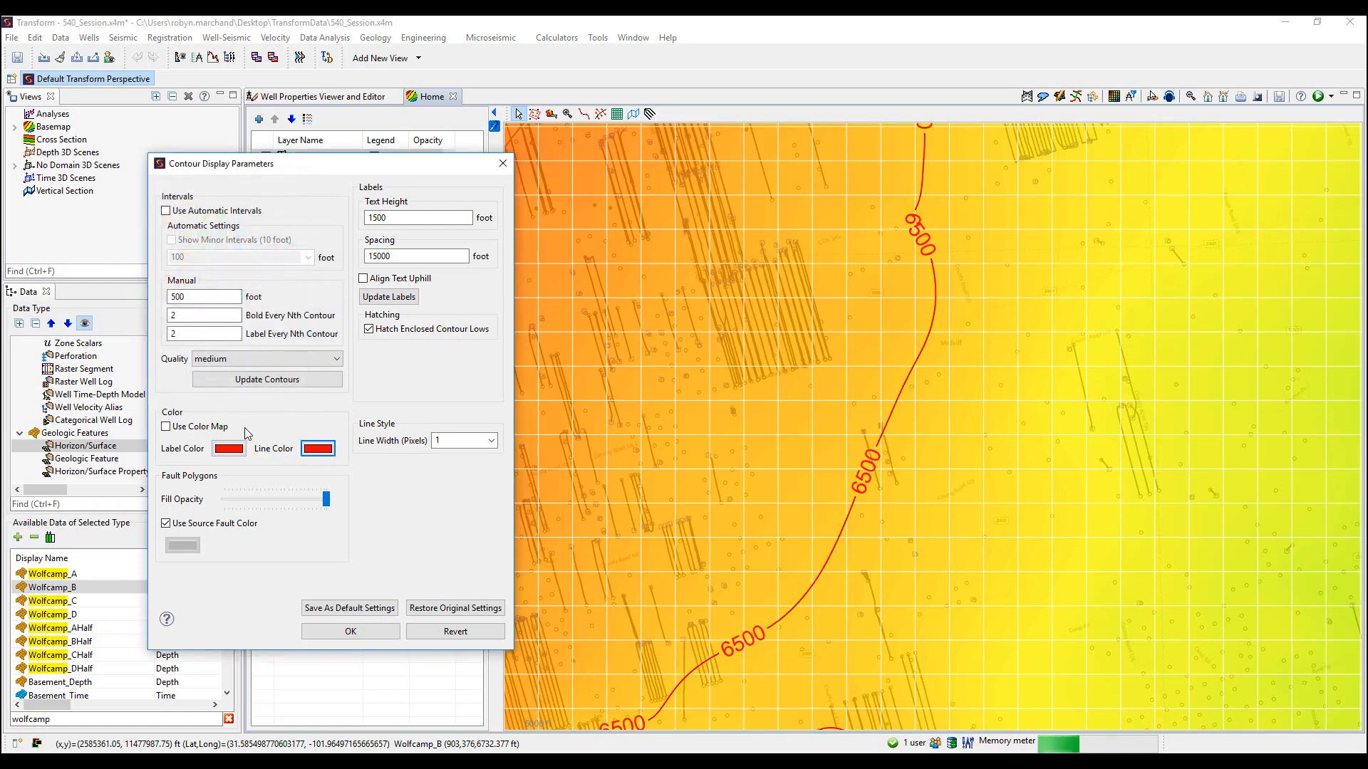
click(204, 431)
click(204, 430)
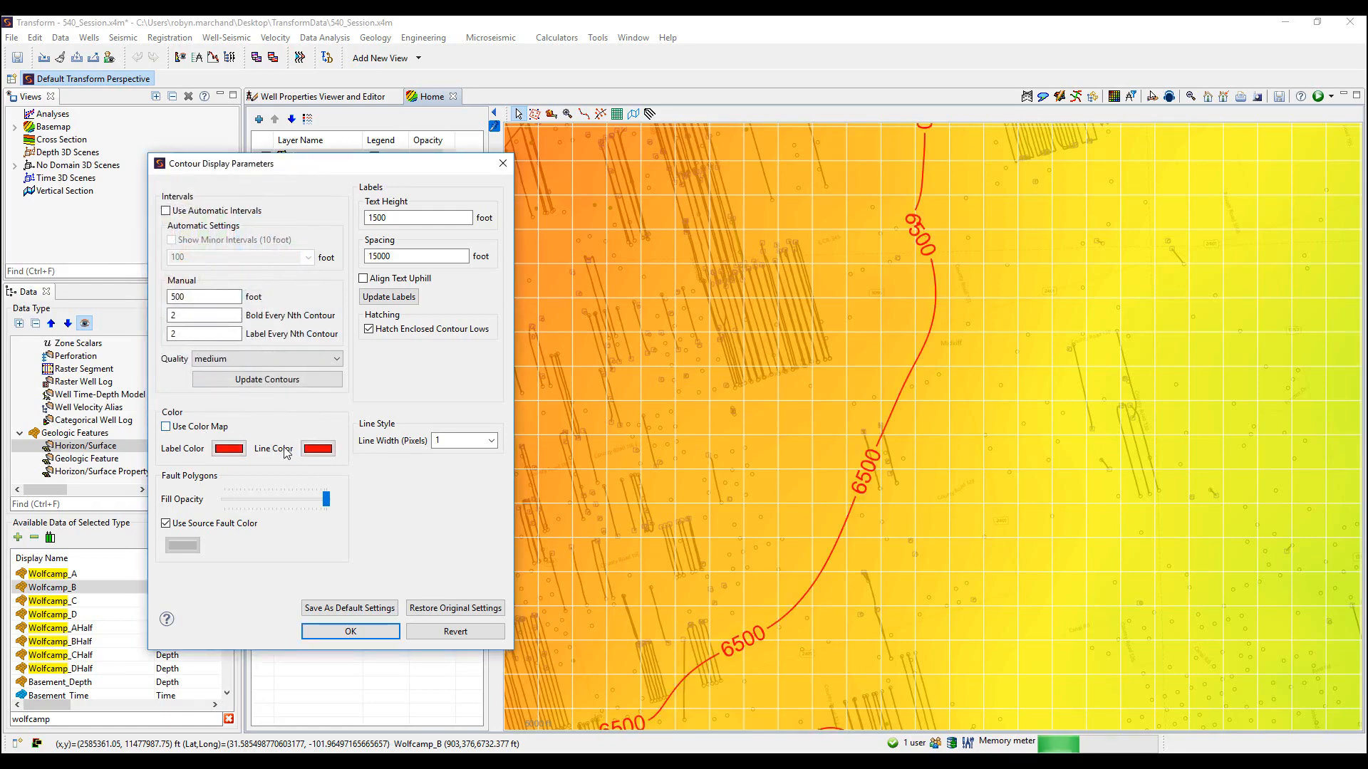
Set both the line color and the label color of the Wolfcamp_B contours to black
click(313, 449)
click(165, 294)
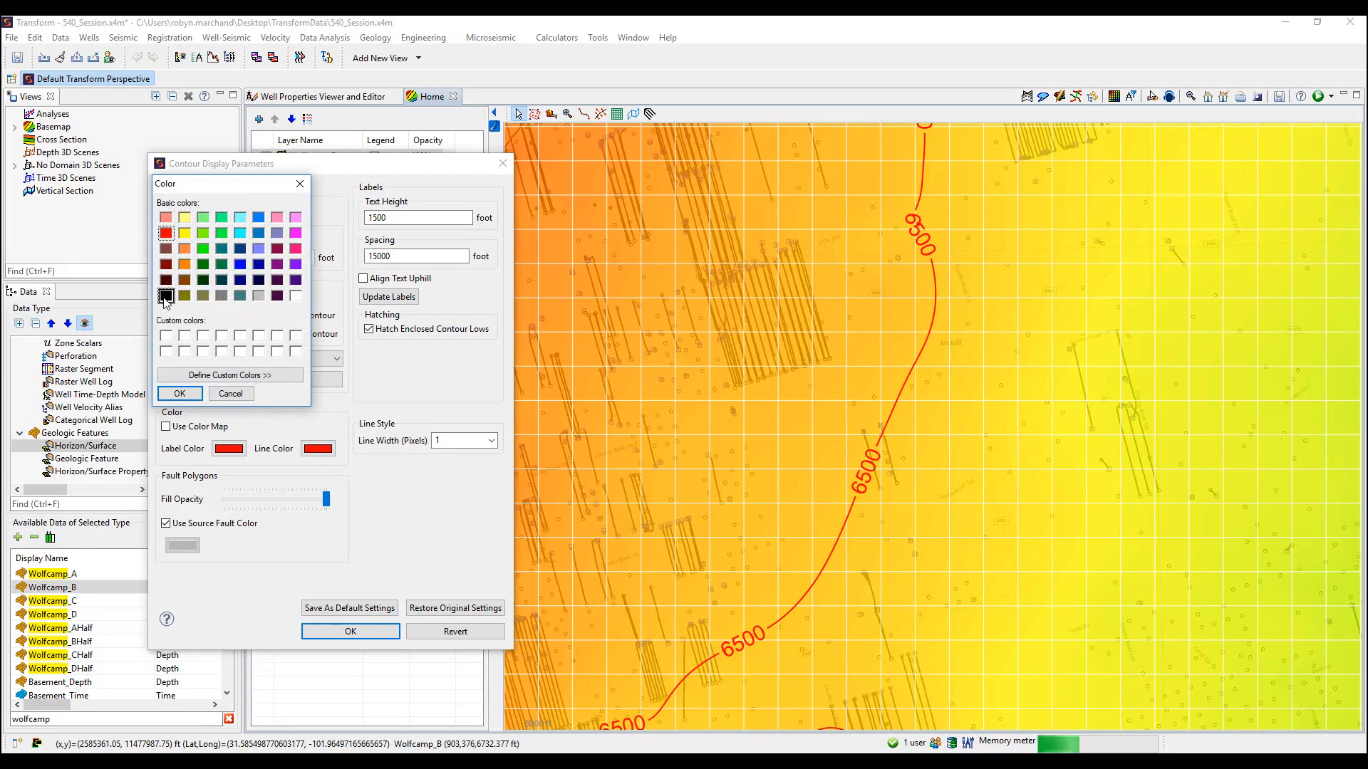
click(179, 394)
click(228, 449)
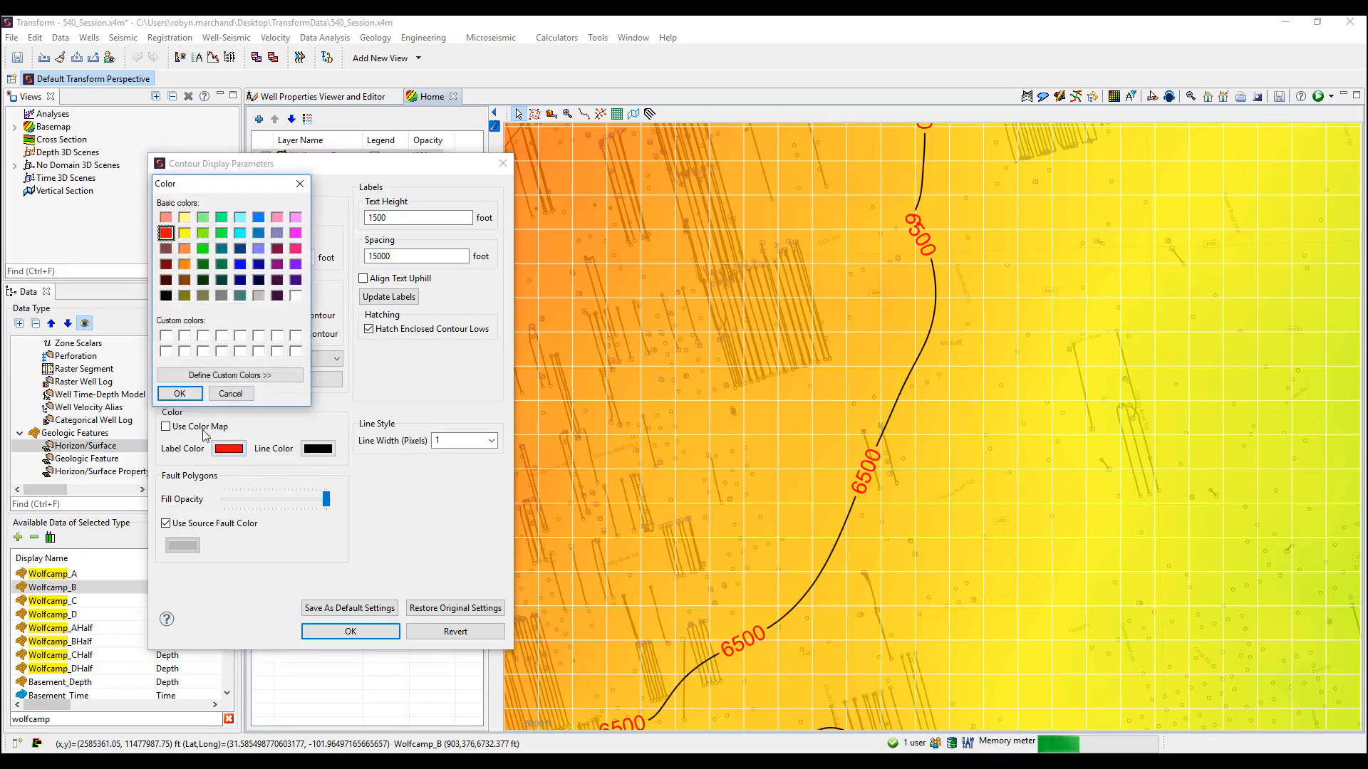
click(165, 295)
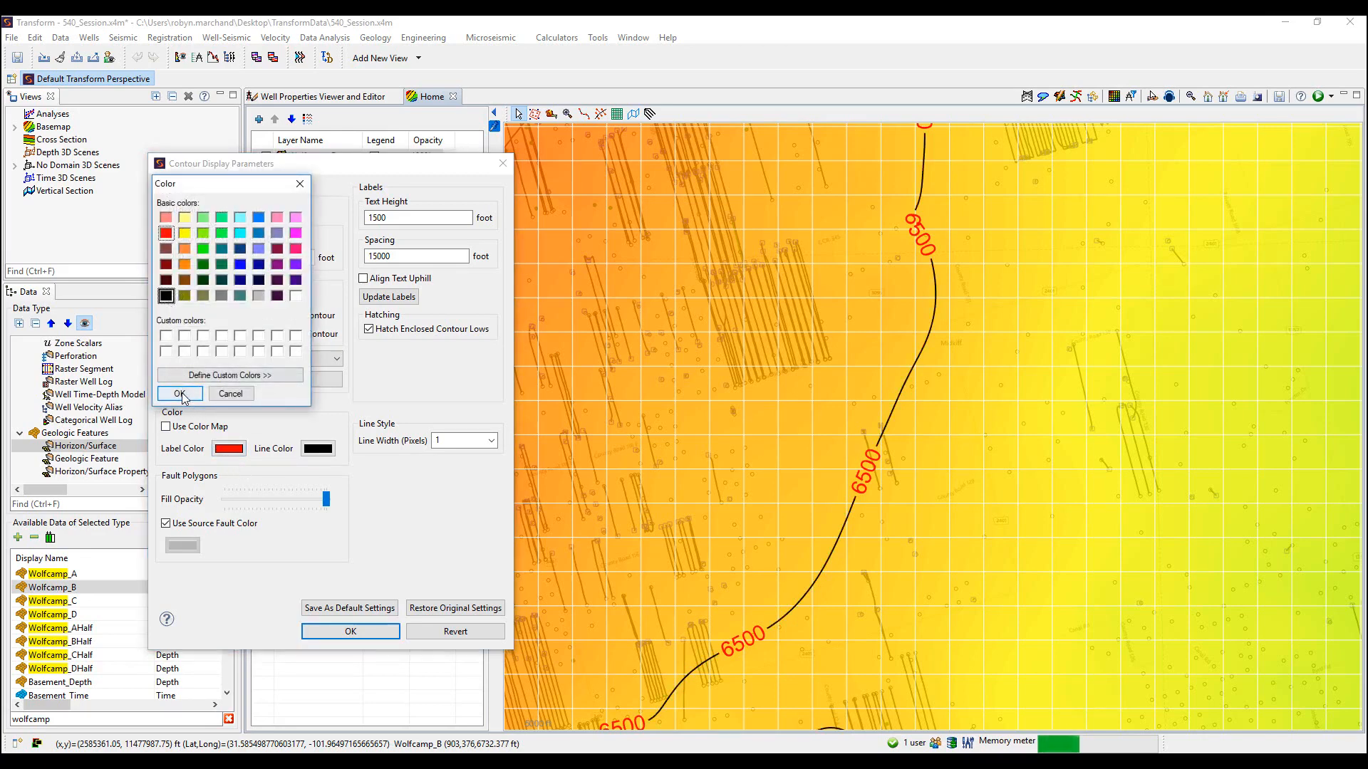
click(179, 394)
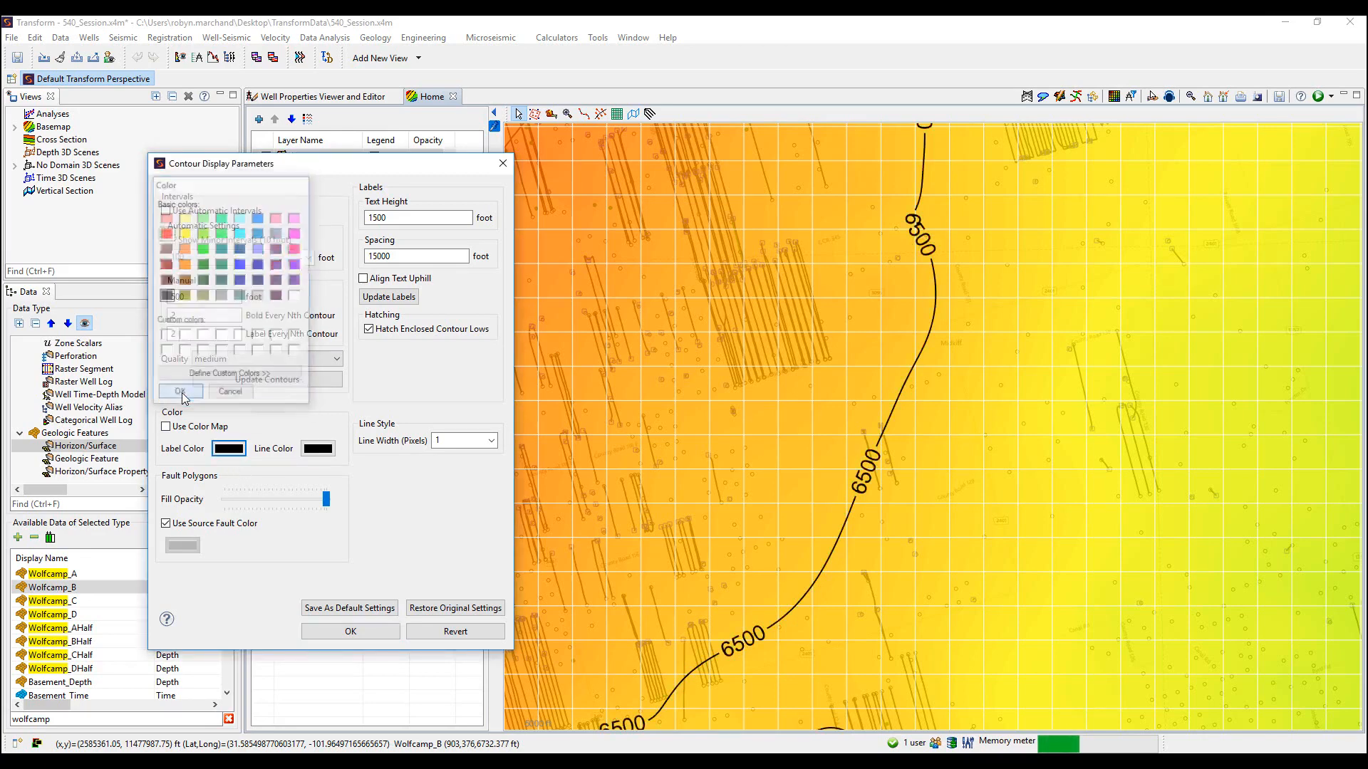
Try contour line widths of 5 and 8 pixels on the Wolfcamp_B surface
click(491, 441)
click(491, 498)
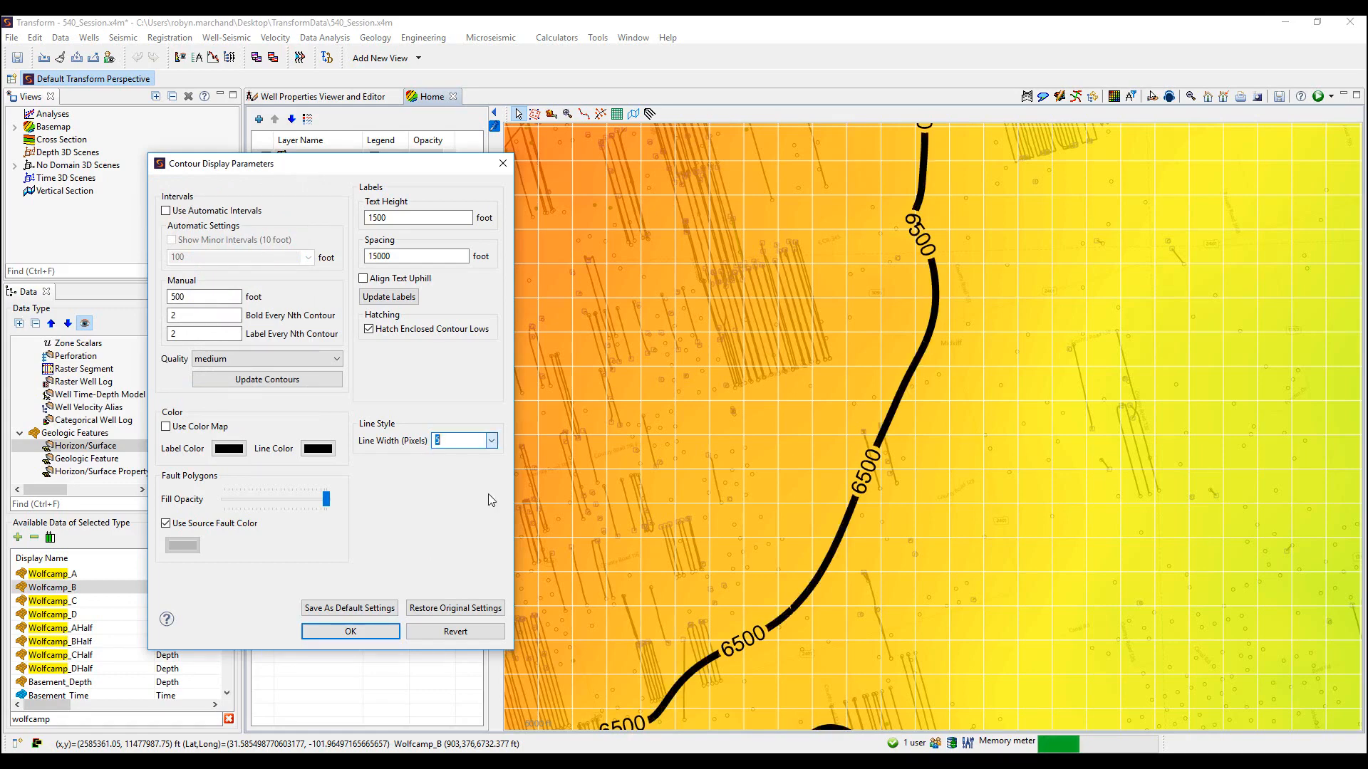
click(491, 441)
click(474, 533)
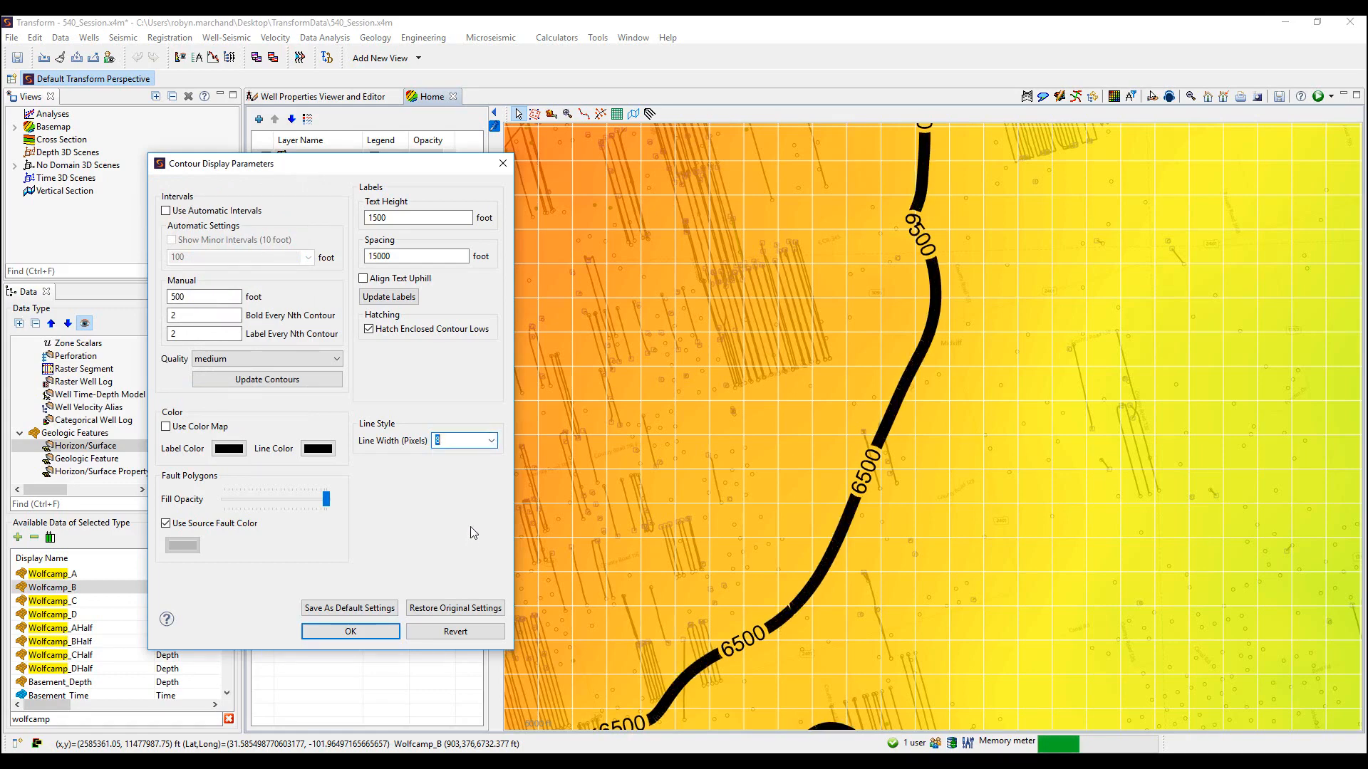
Set the contour line width to 2 pixels and accept the contour display parameters
click(491, 441)
click(479, 464)
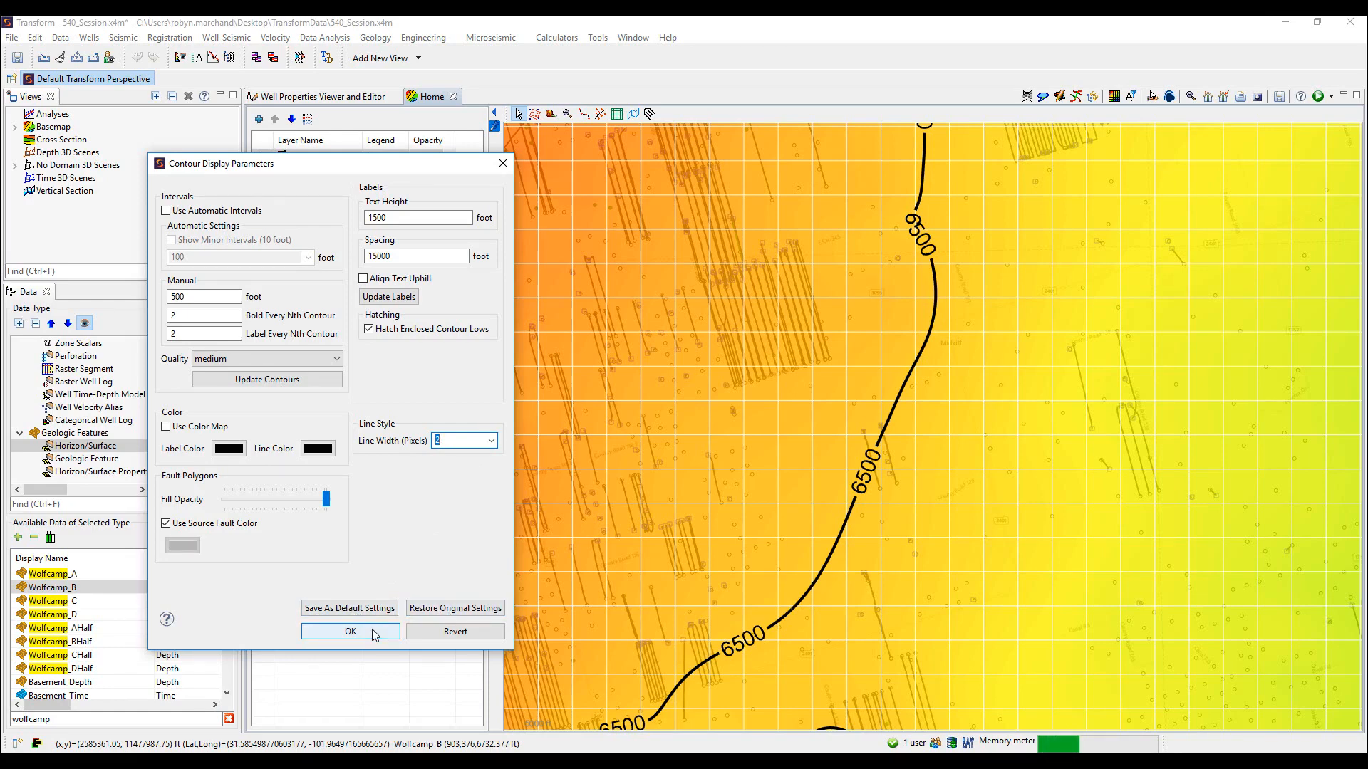
click(374, 632)
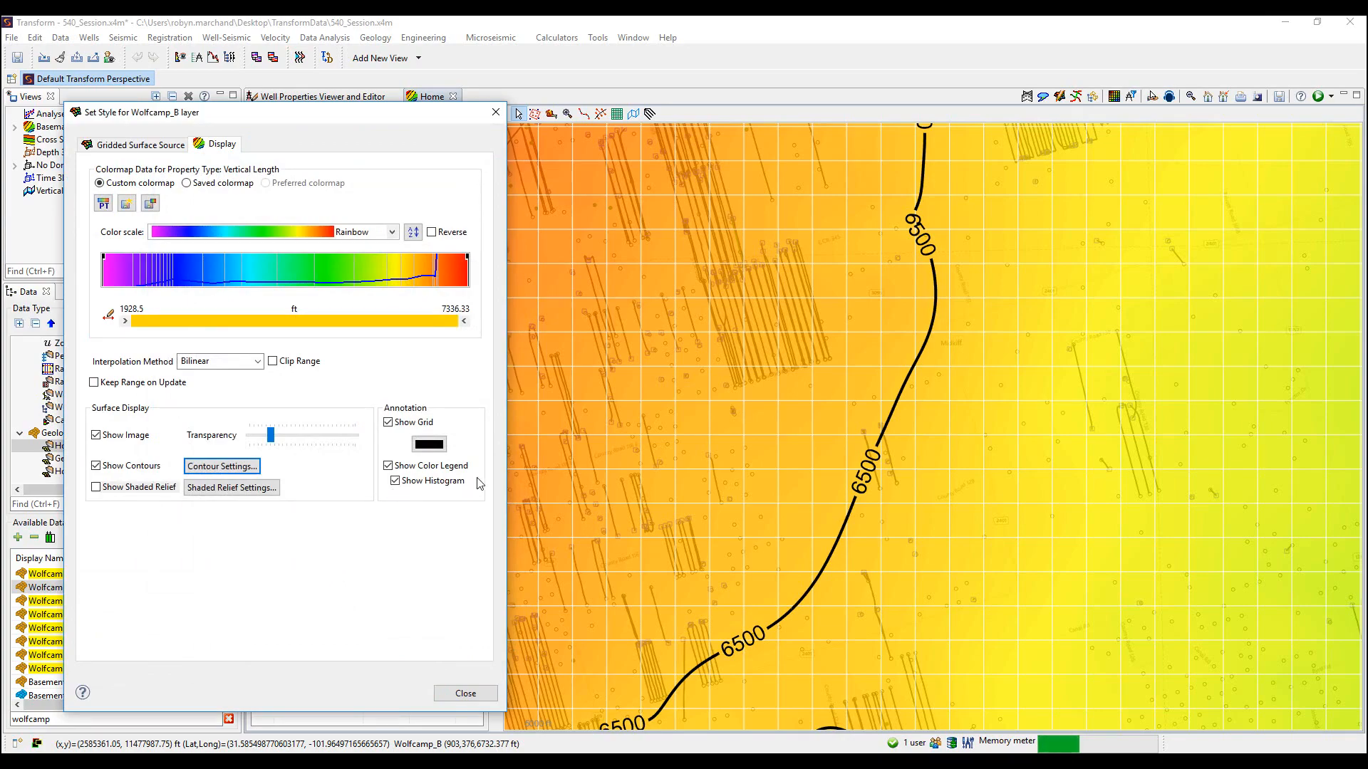
Turn off the grid annotation of the Wolfcamp_B layer, viewing the whole surface on the map
scroll(647, 475, down, 5)
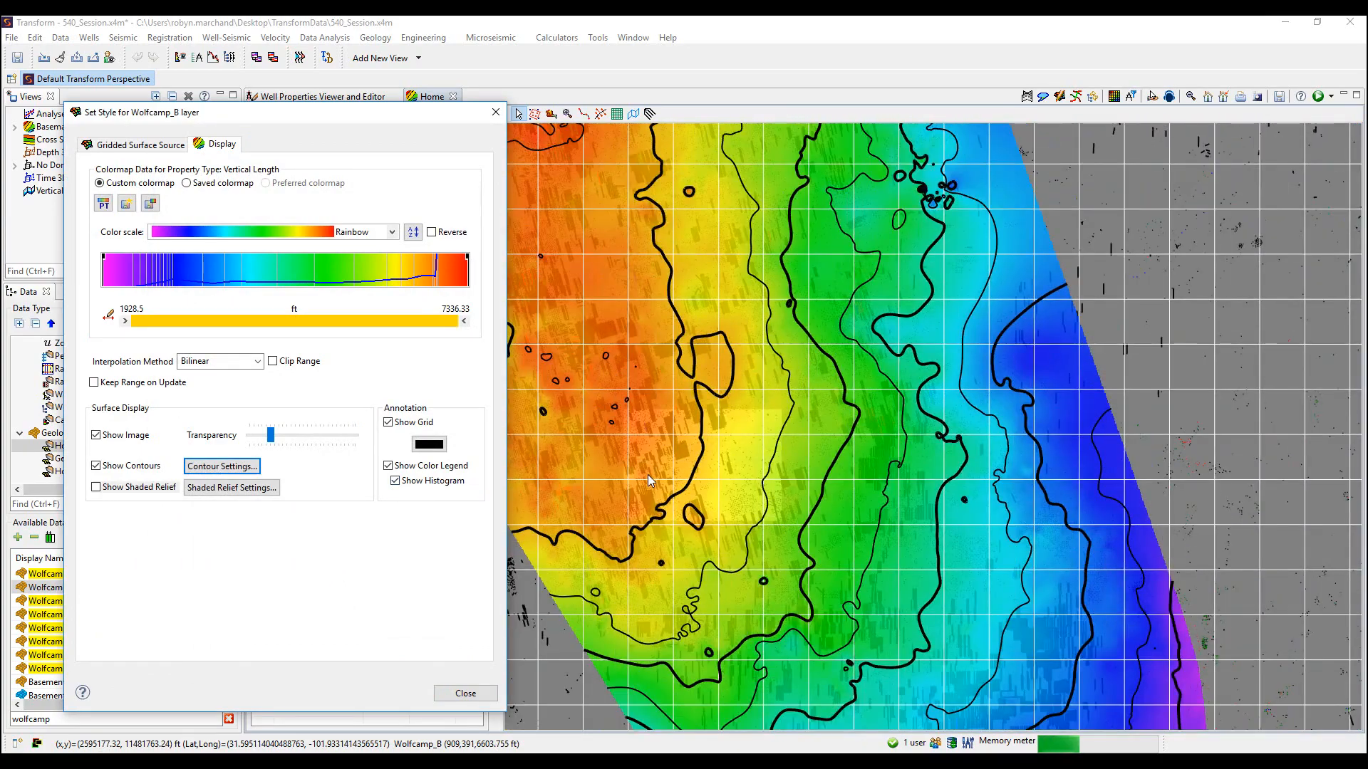
scroll(648, 474, down, 5)
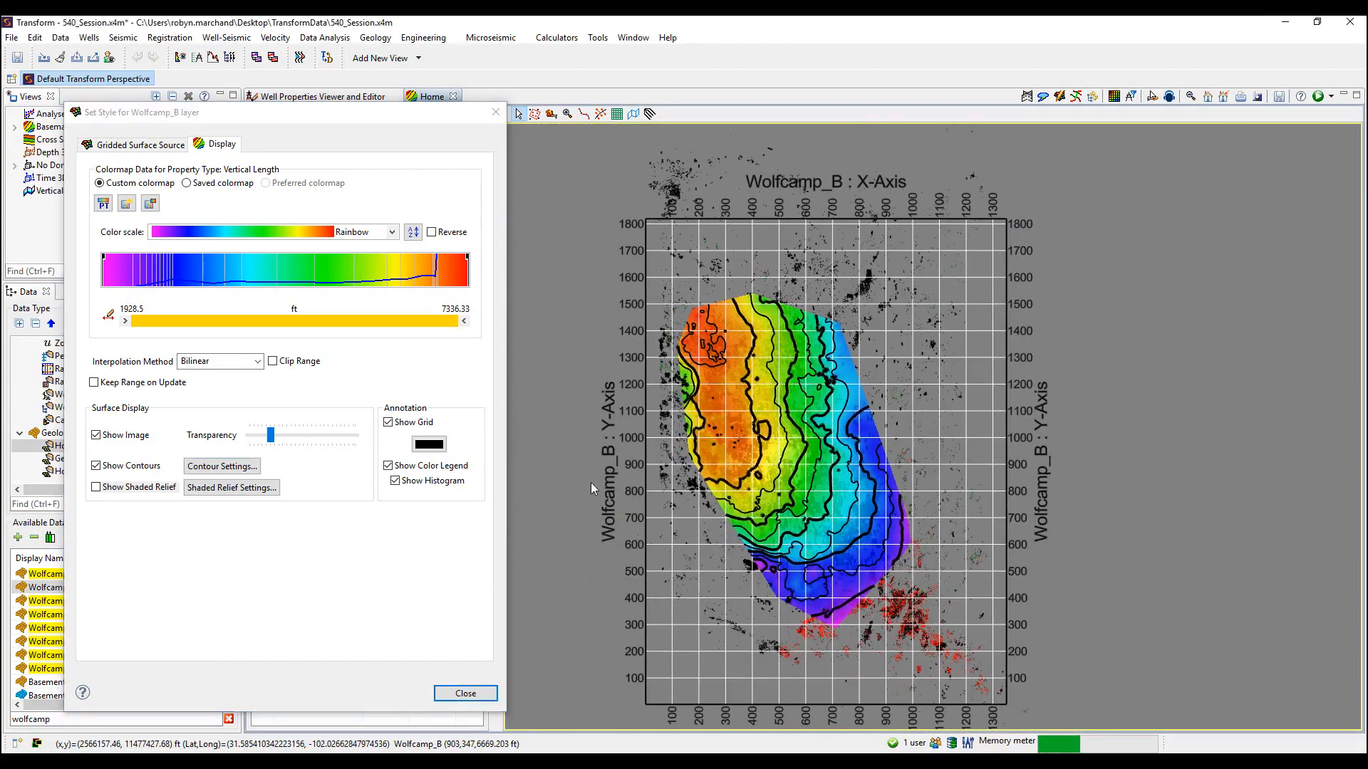
click(388, 424)
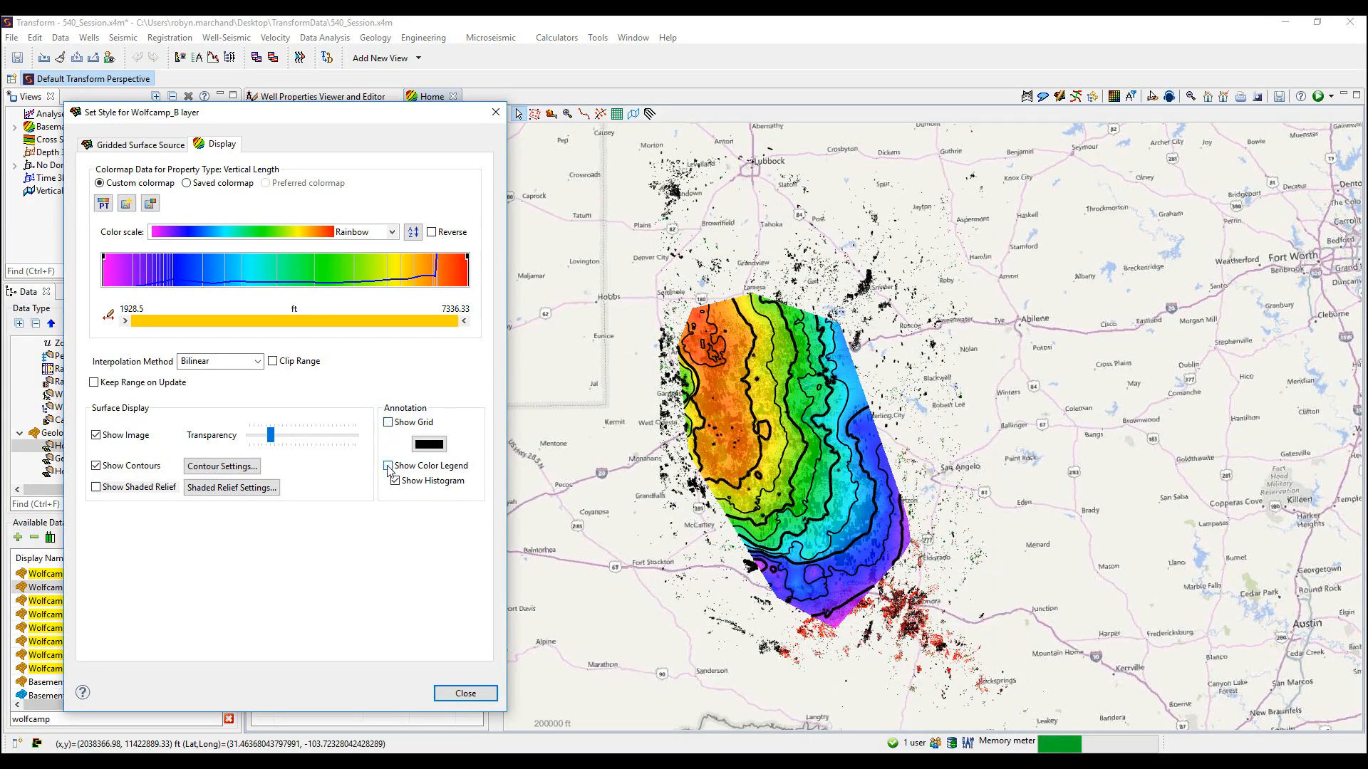
Switch the Wolfcamp_B color legend and its histogram off and back on, and close the layer's style settings
drag(349, 123, 300, 123)
click(308, 119)
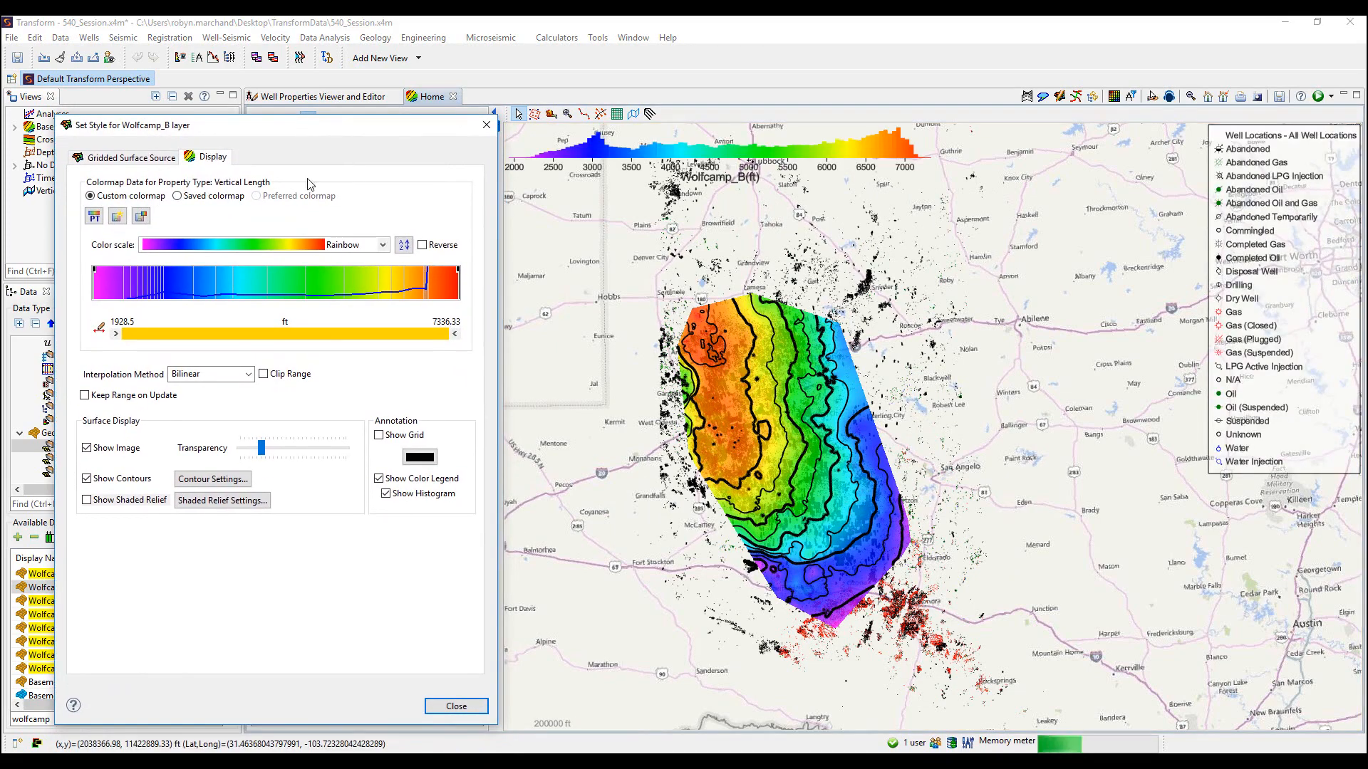
click(378, 479)
click(379, 480)
click(385, 495)
click(385, 494)
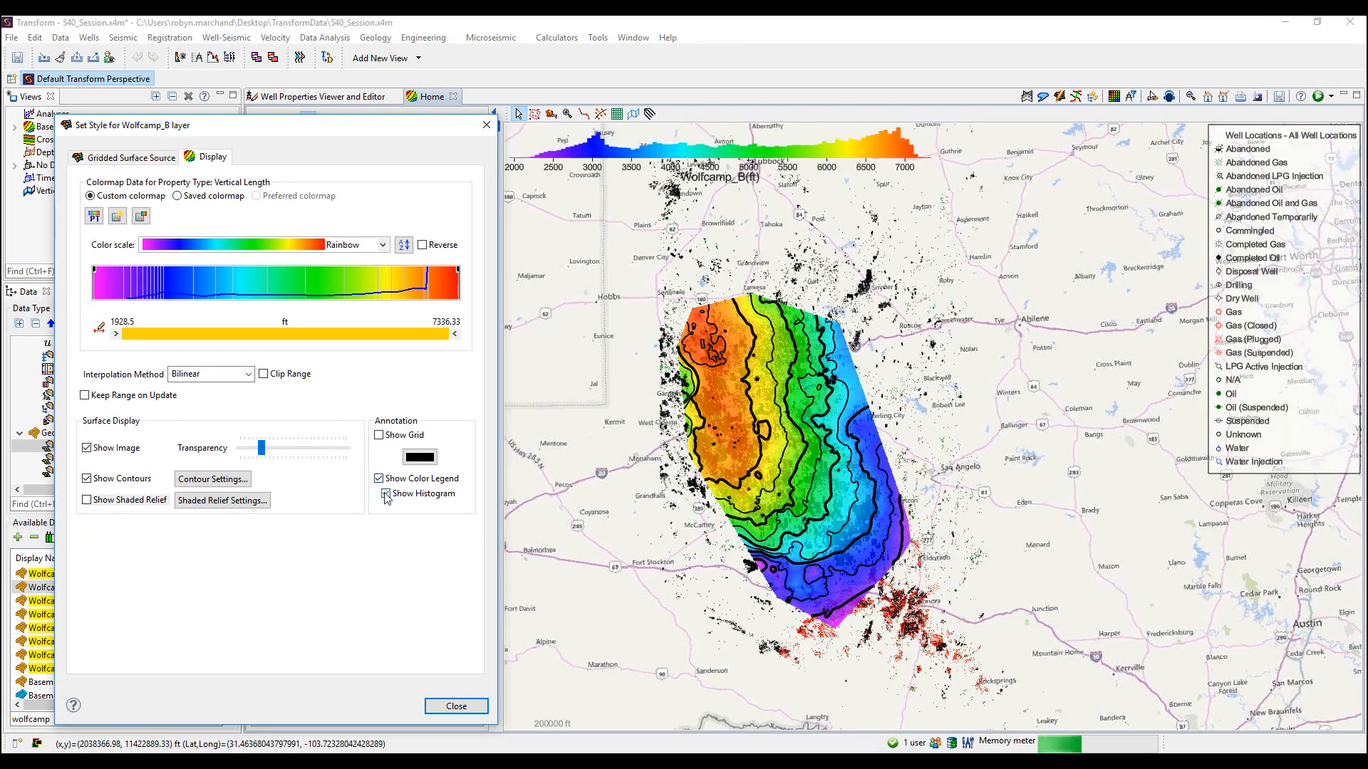
click(449, 705)
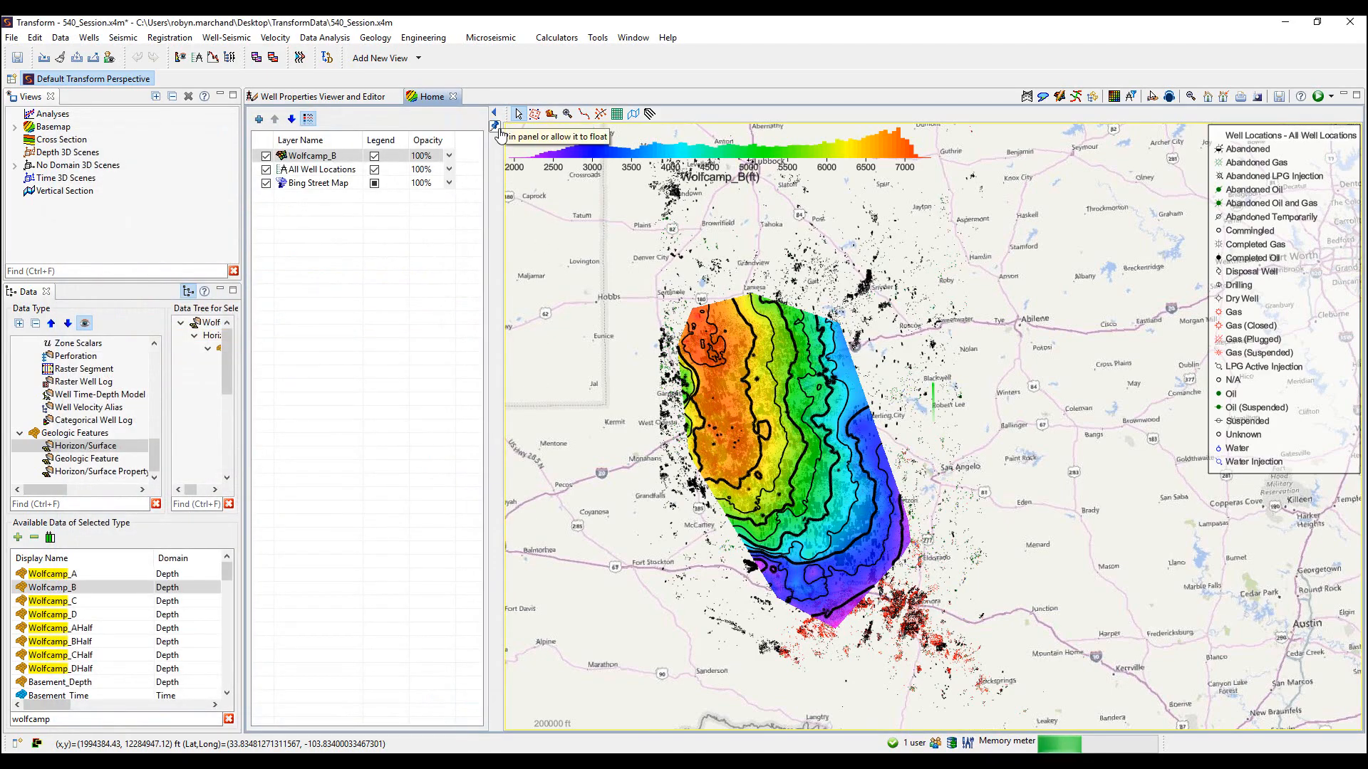
Pin the layer panel beside the map and toggle the legends of the All Well Locations and Wolfcamp_B layers
click(497, 128)
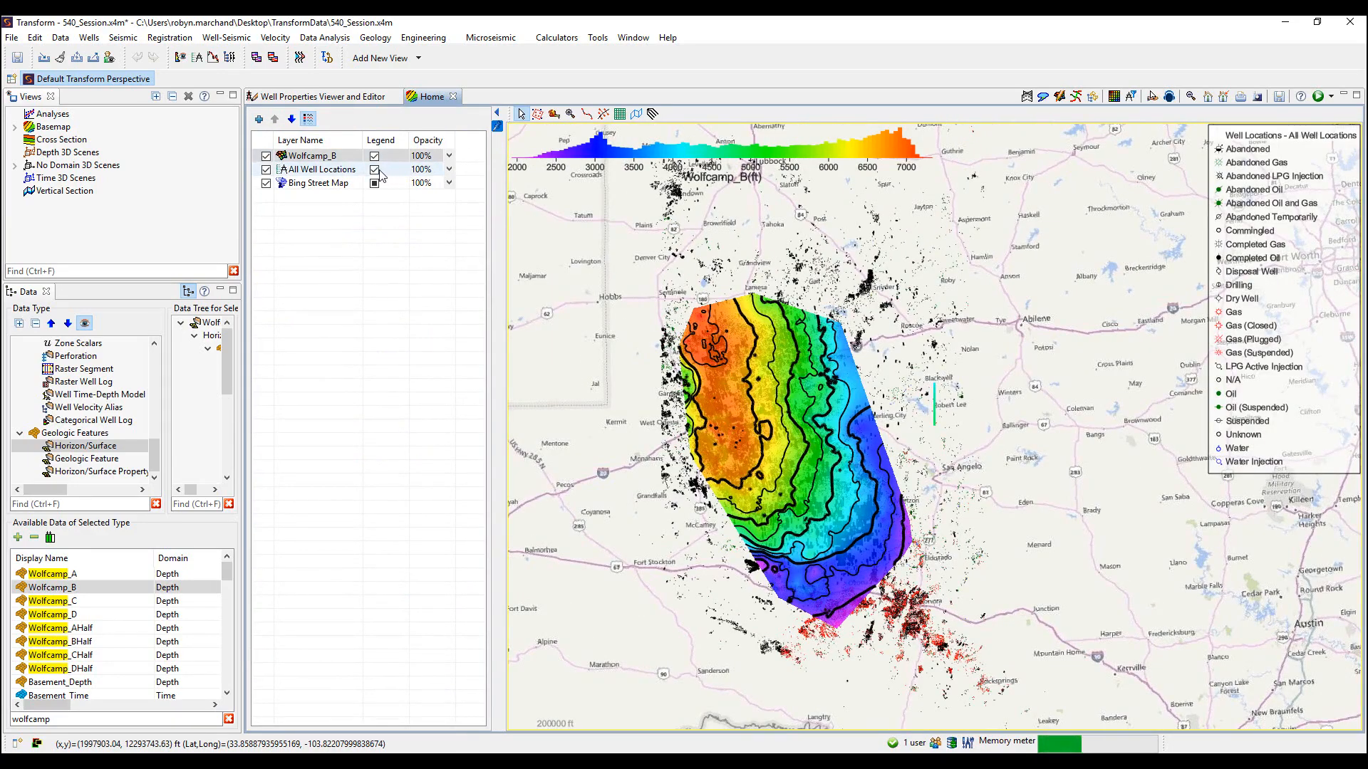
click(375, 171)
click(375, 171)
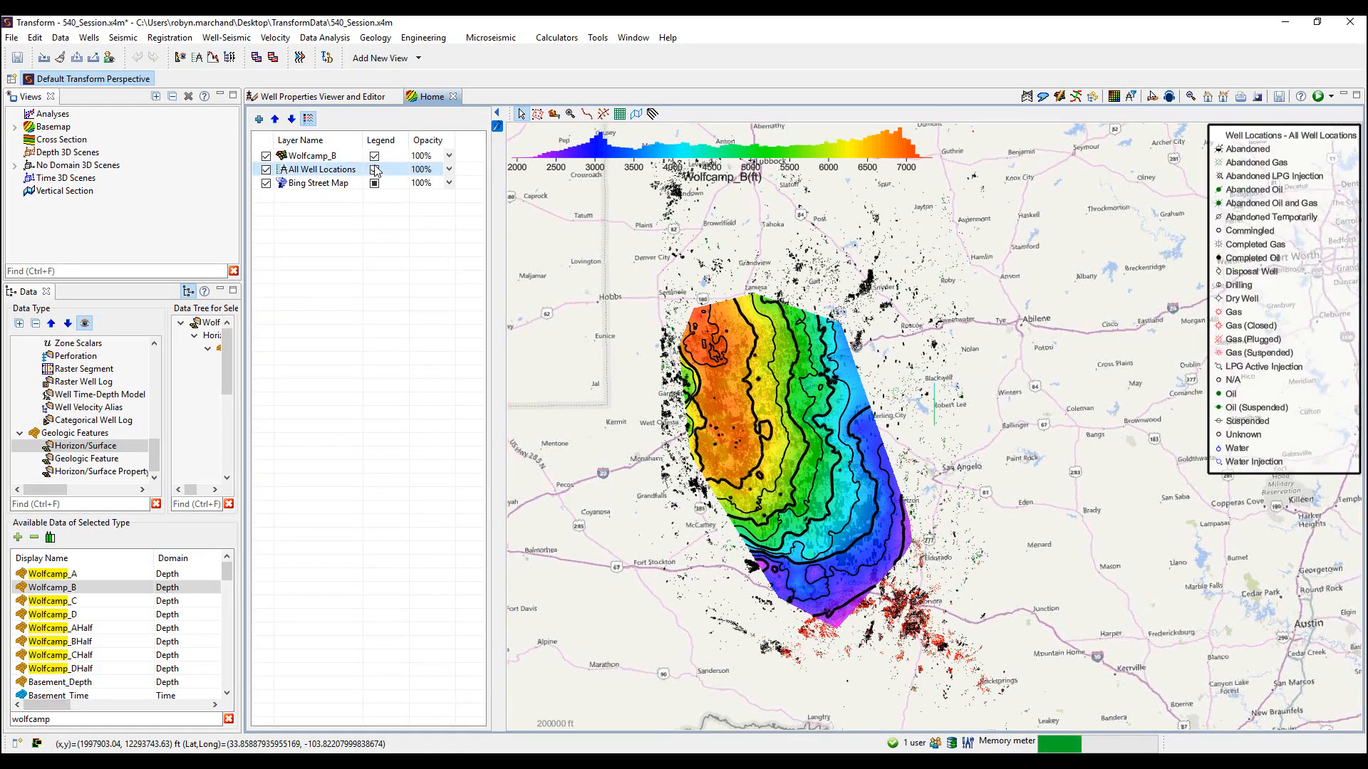
click(376, 160)
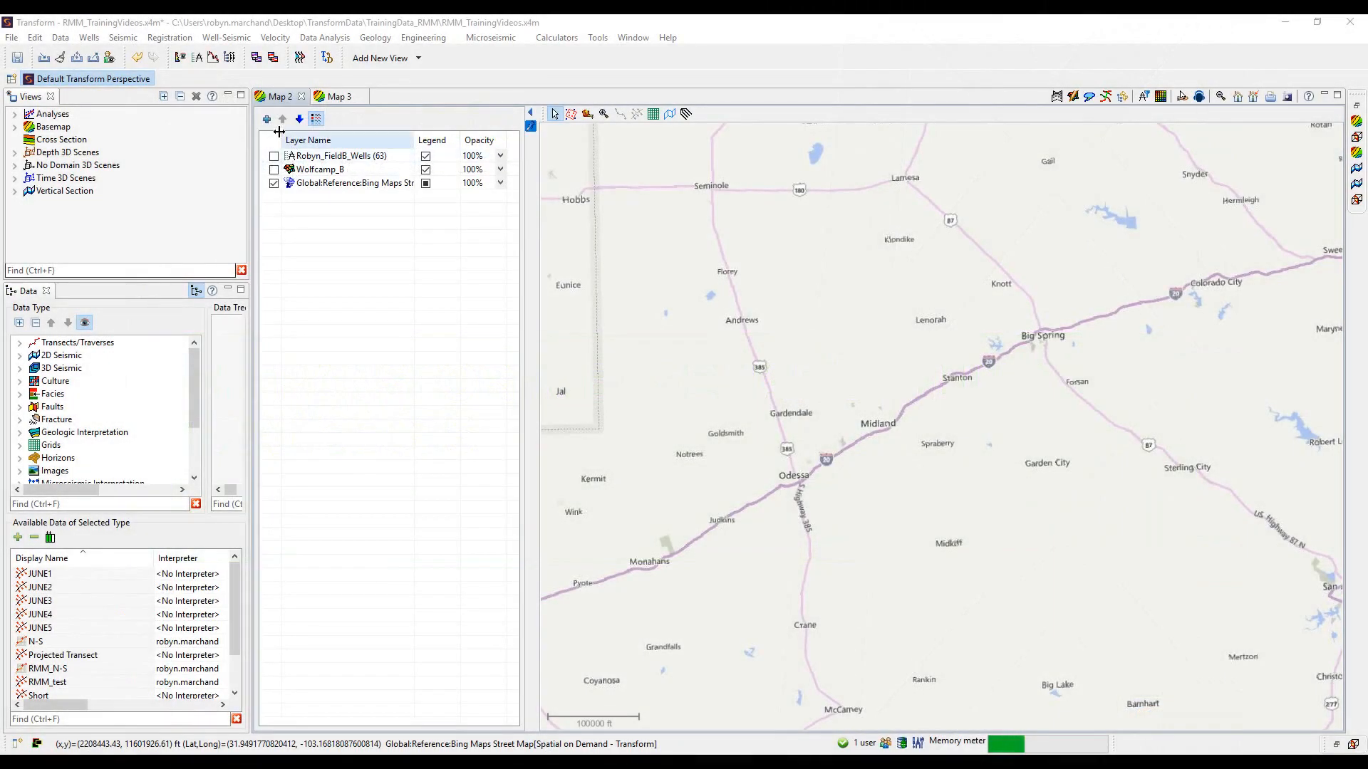
Add a layer with all transects to the Map 2 basemap and close the layer selection
click(266, 119)
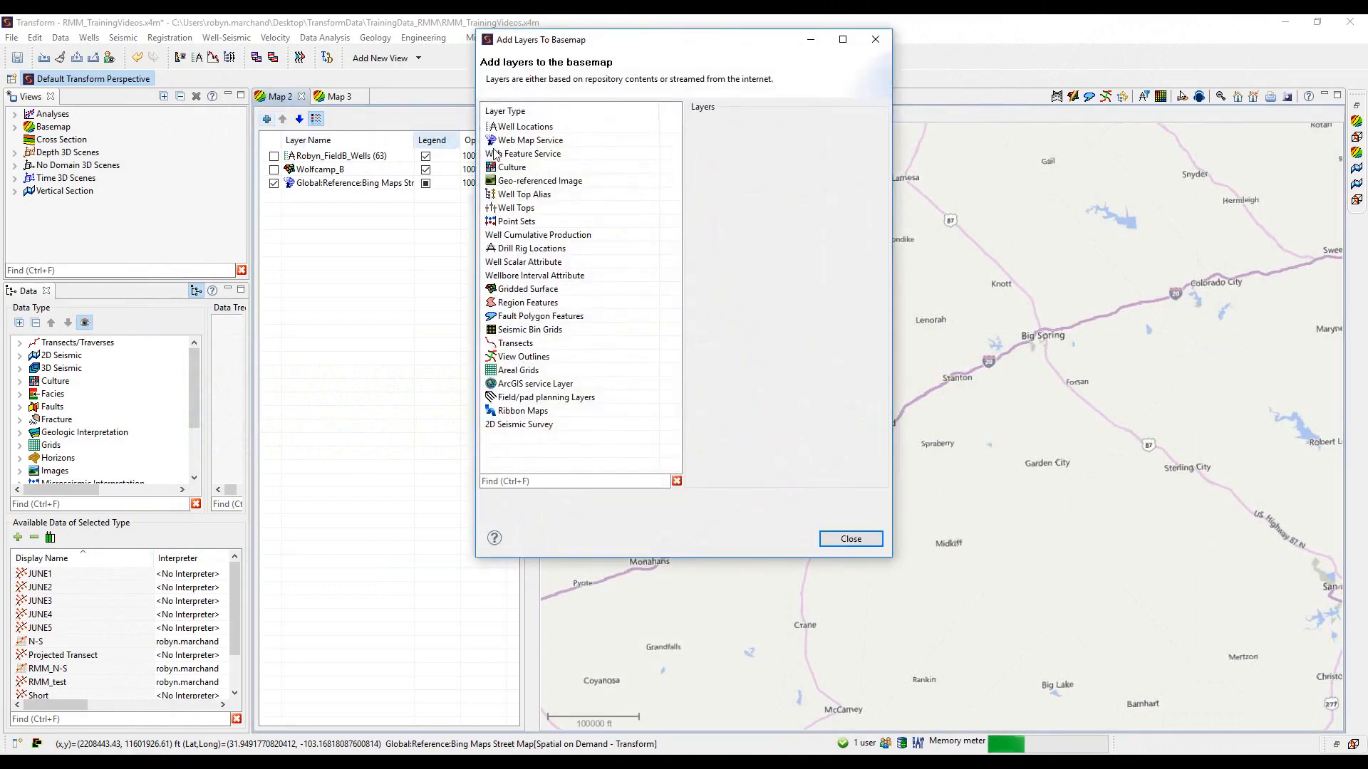
click(543, 344)
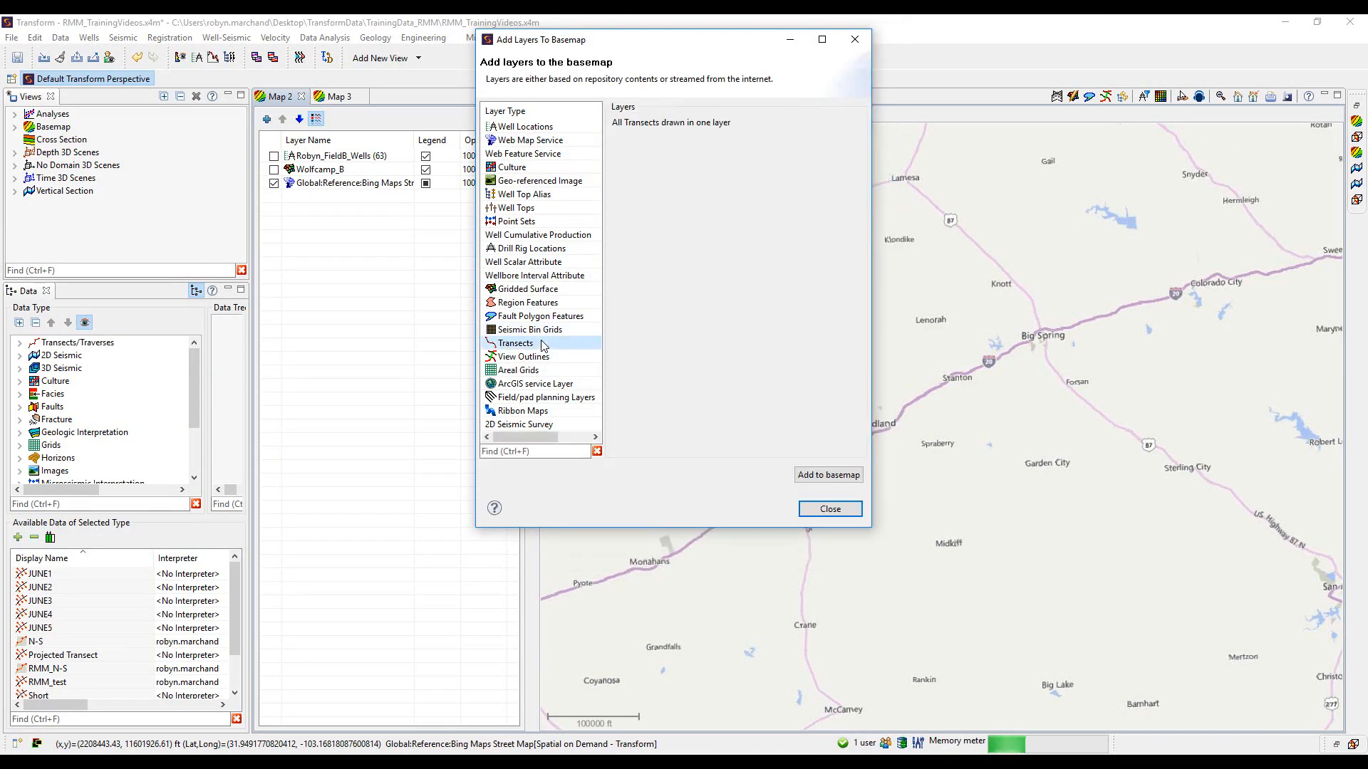
click(819, 477)
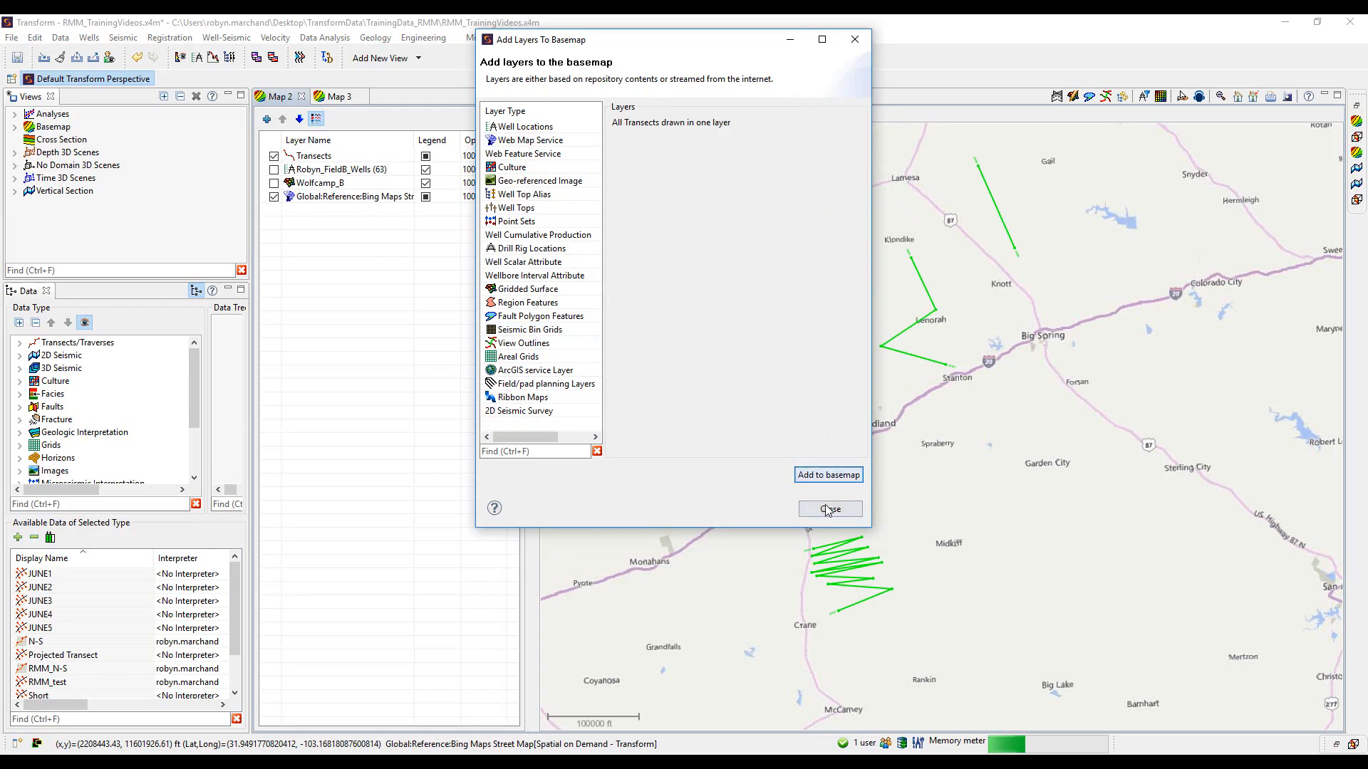
click(828, 510)
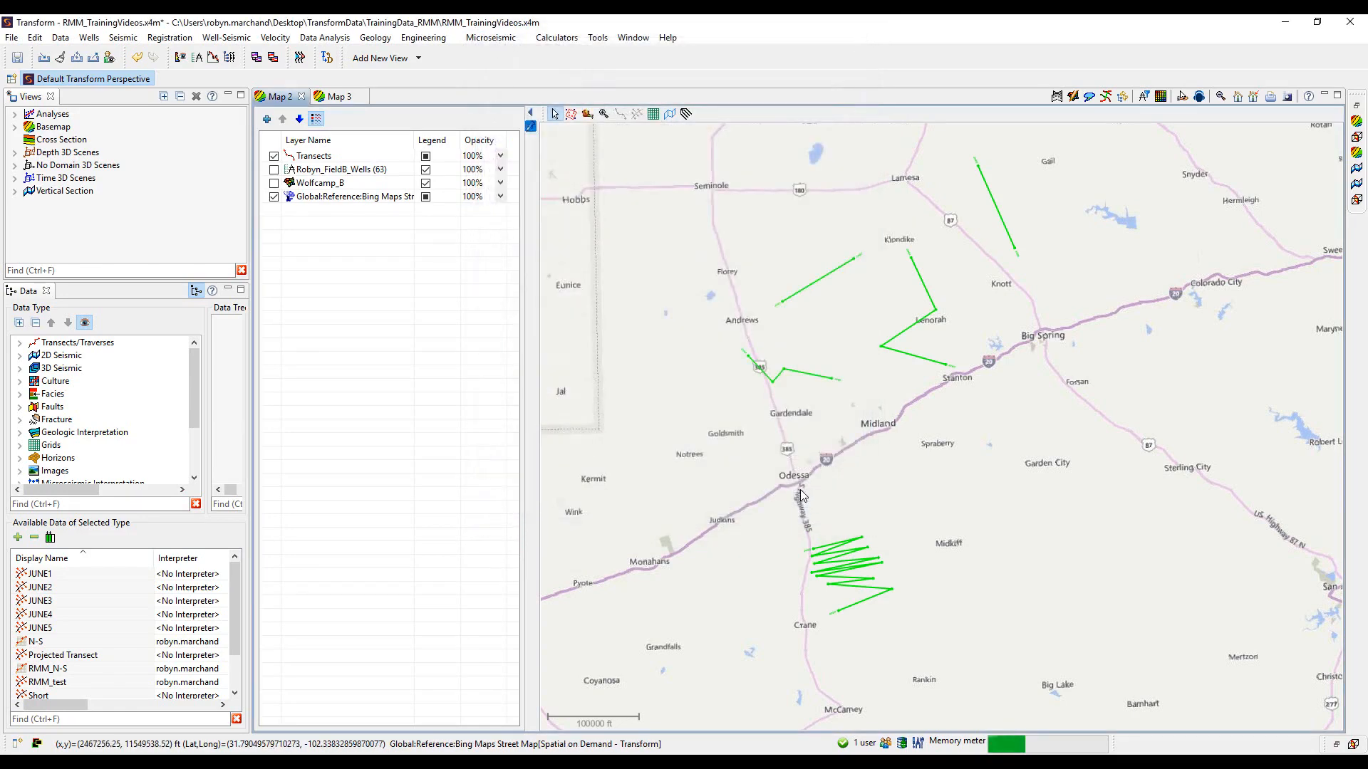
Open the style settings of the Transects layer from the JUNE2 transect and move them clear of the transects on the map
right_click(329, 157)
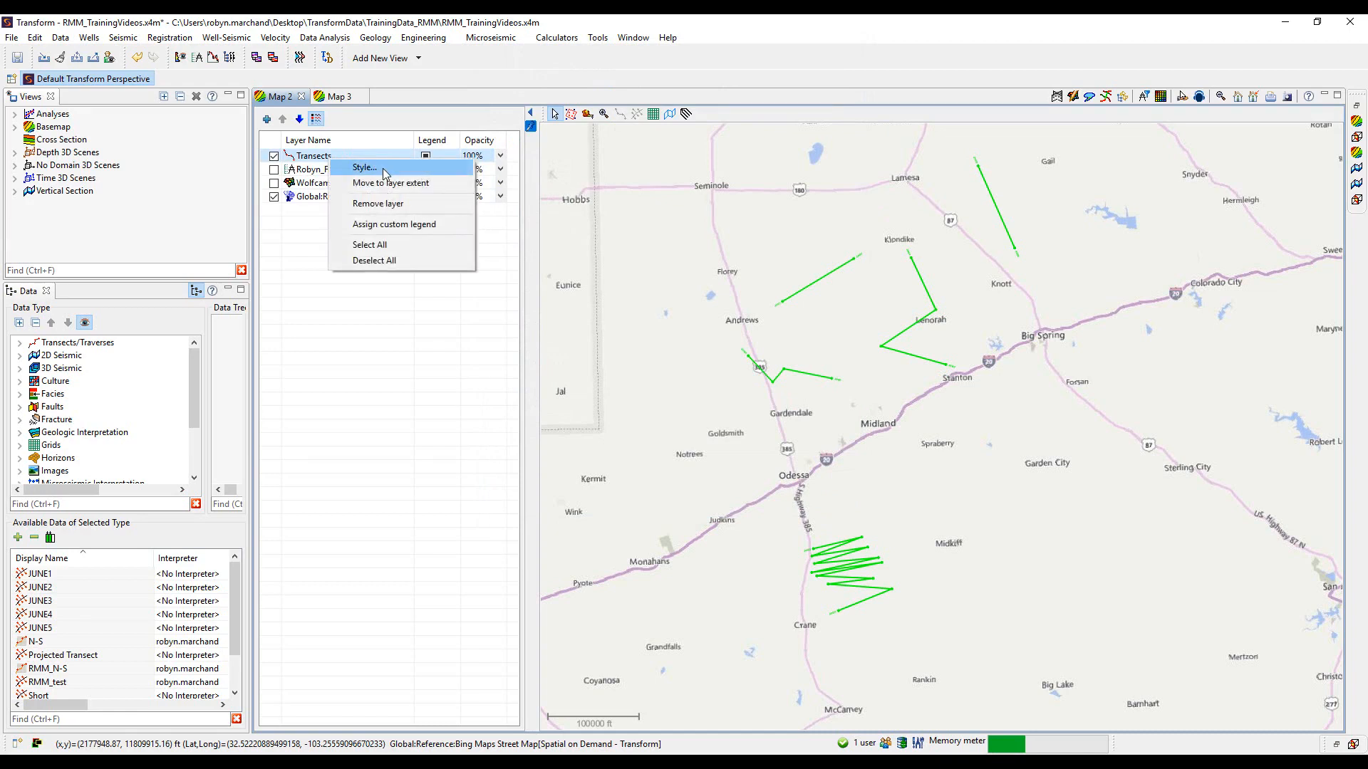
click(851, 563)
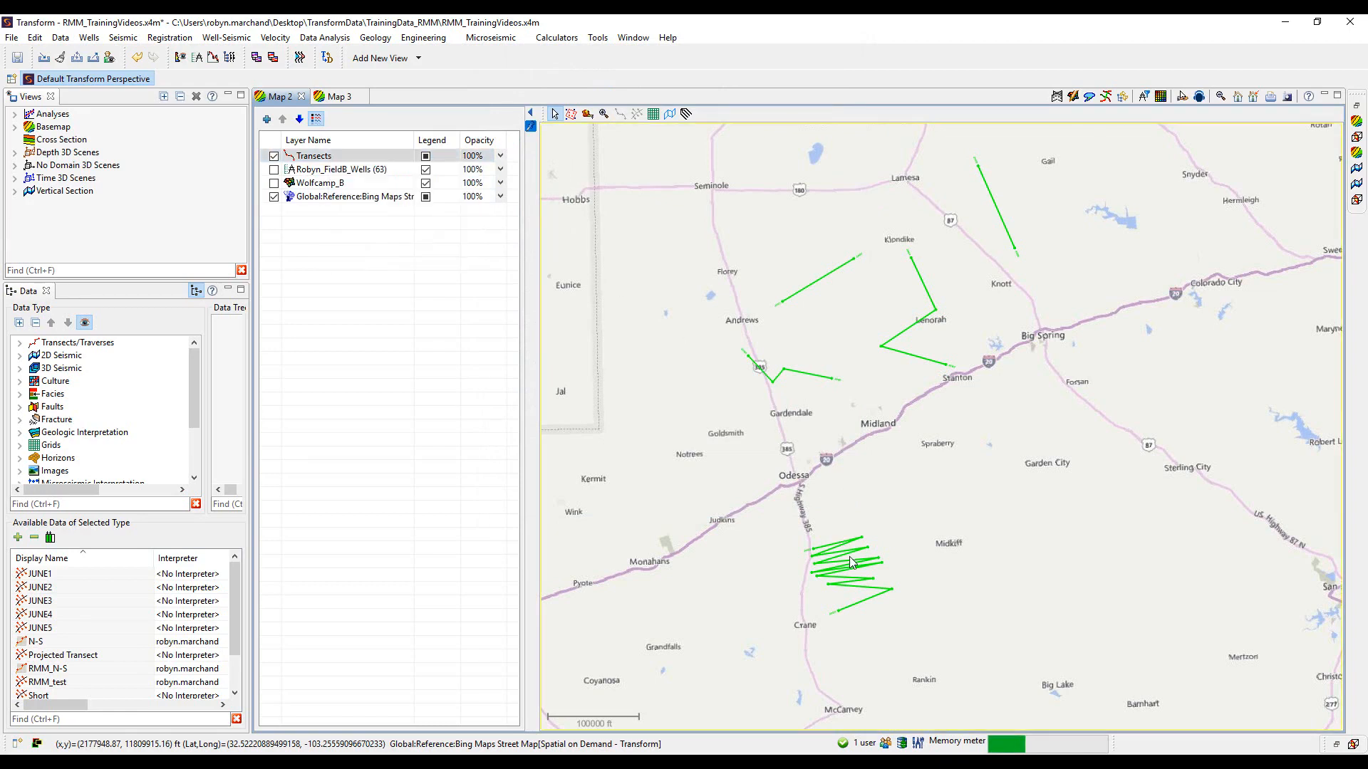
right_click(851, 558)
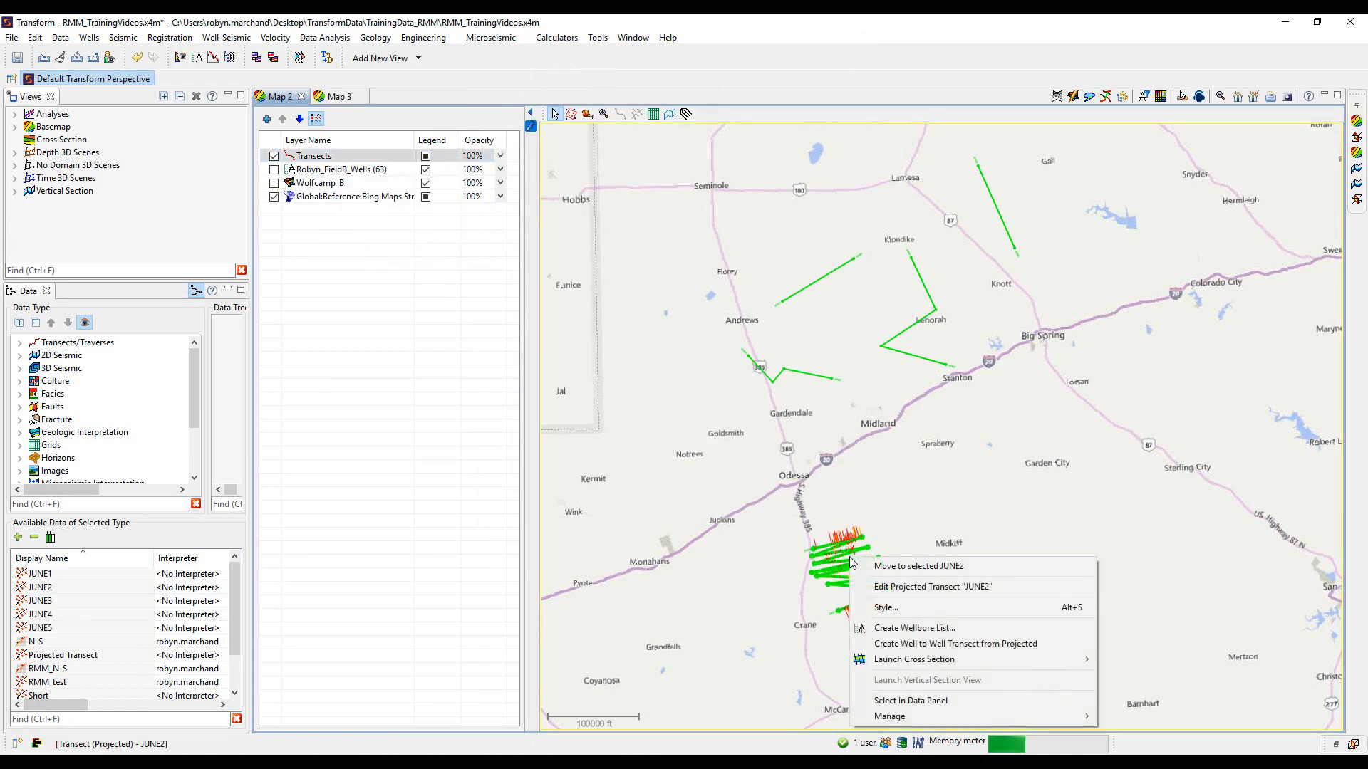
click(886, 609)
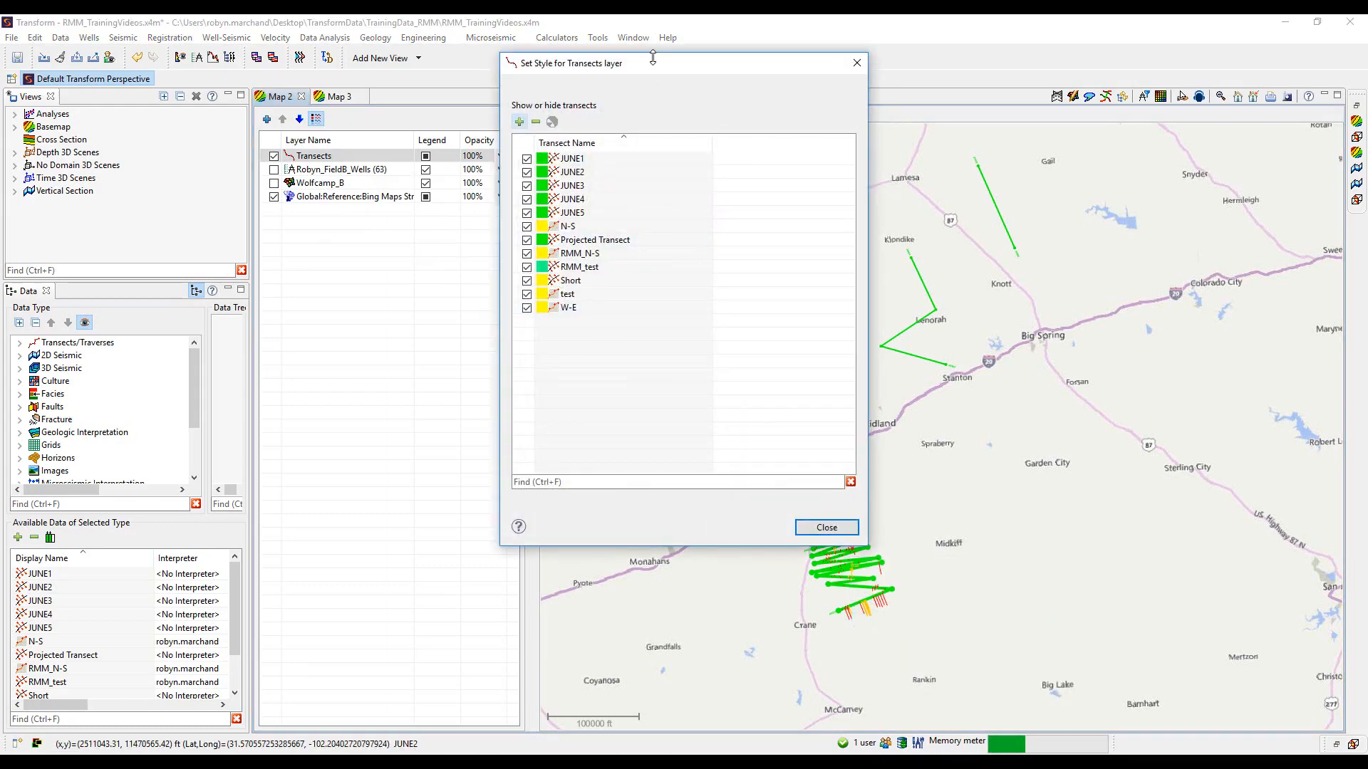
drag(652, 58, 489, 140)
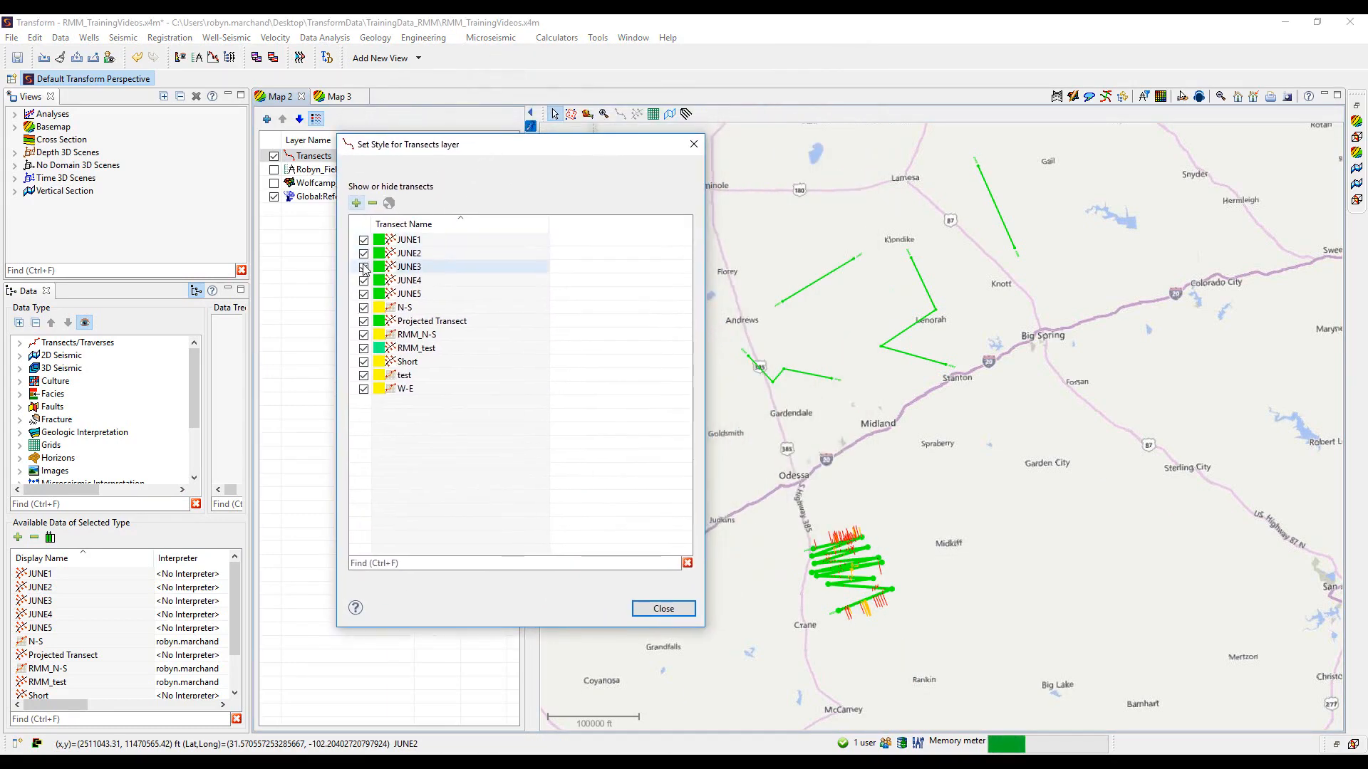
Try hiding and showing the JUNE3, JUNE2 and JUNE1 transects individually, and hide and show all transects at once
click(363, 267)
click(364, 268)
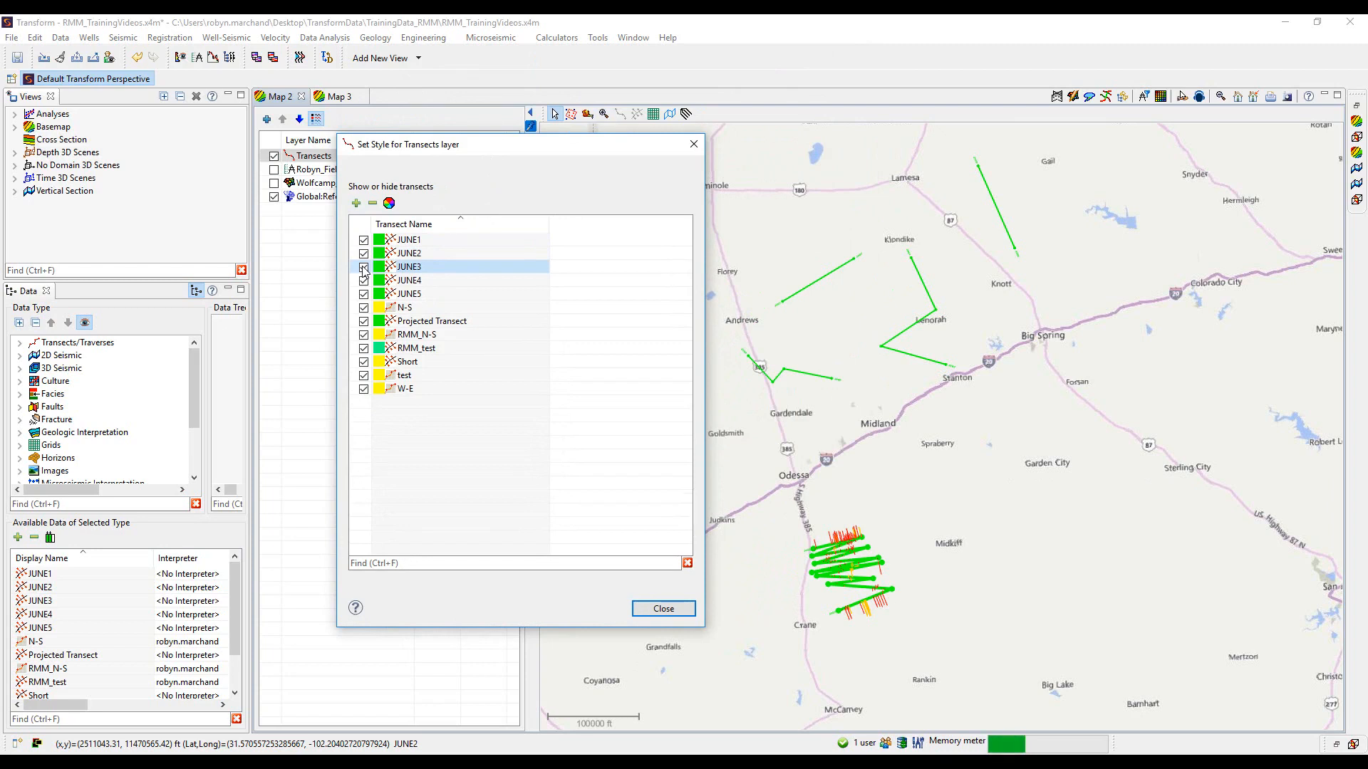
click(363, 254)
click(363, 254)
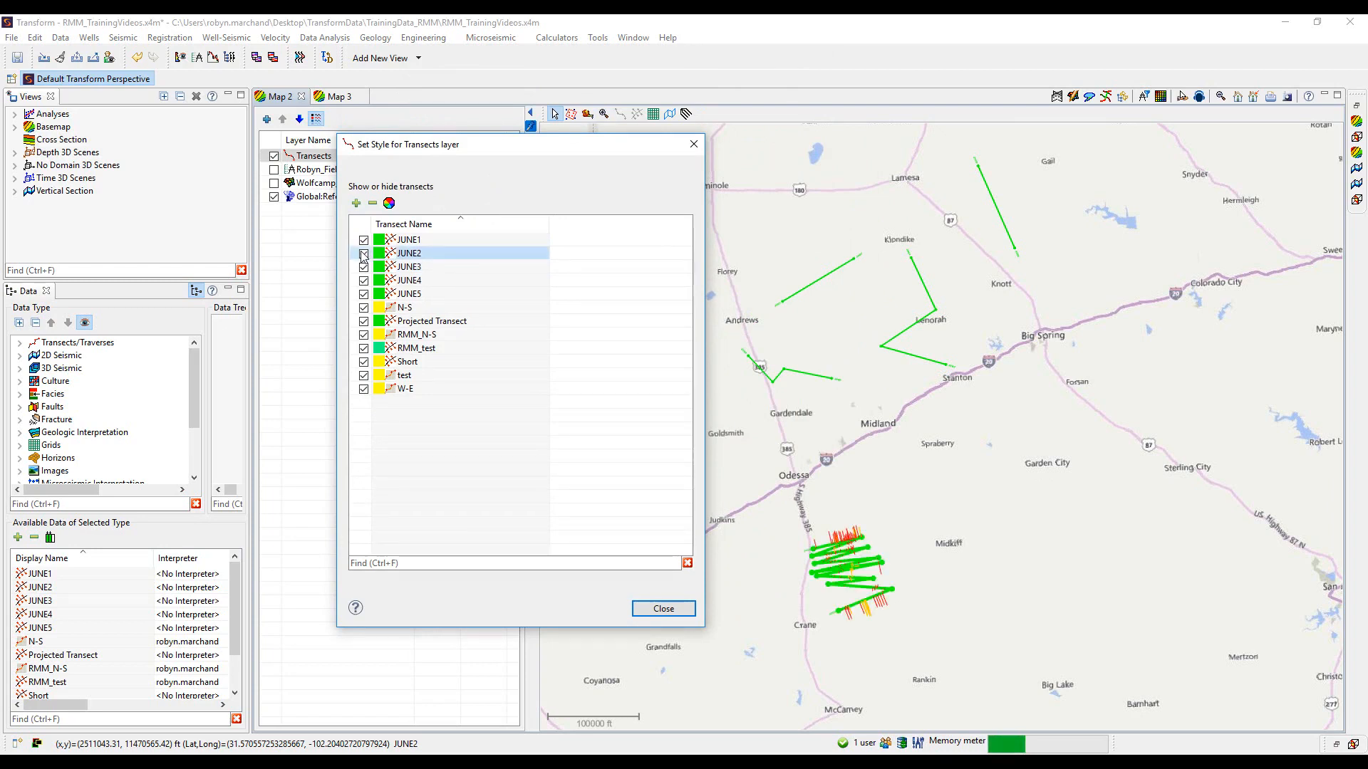
click(363, 241)
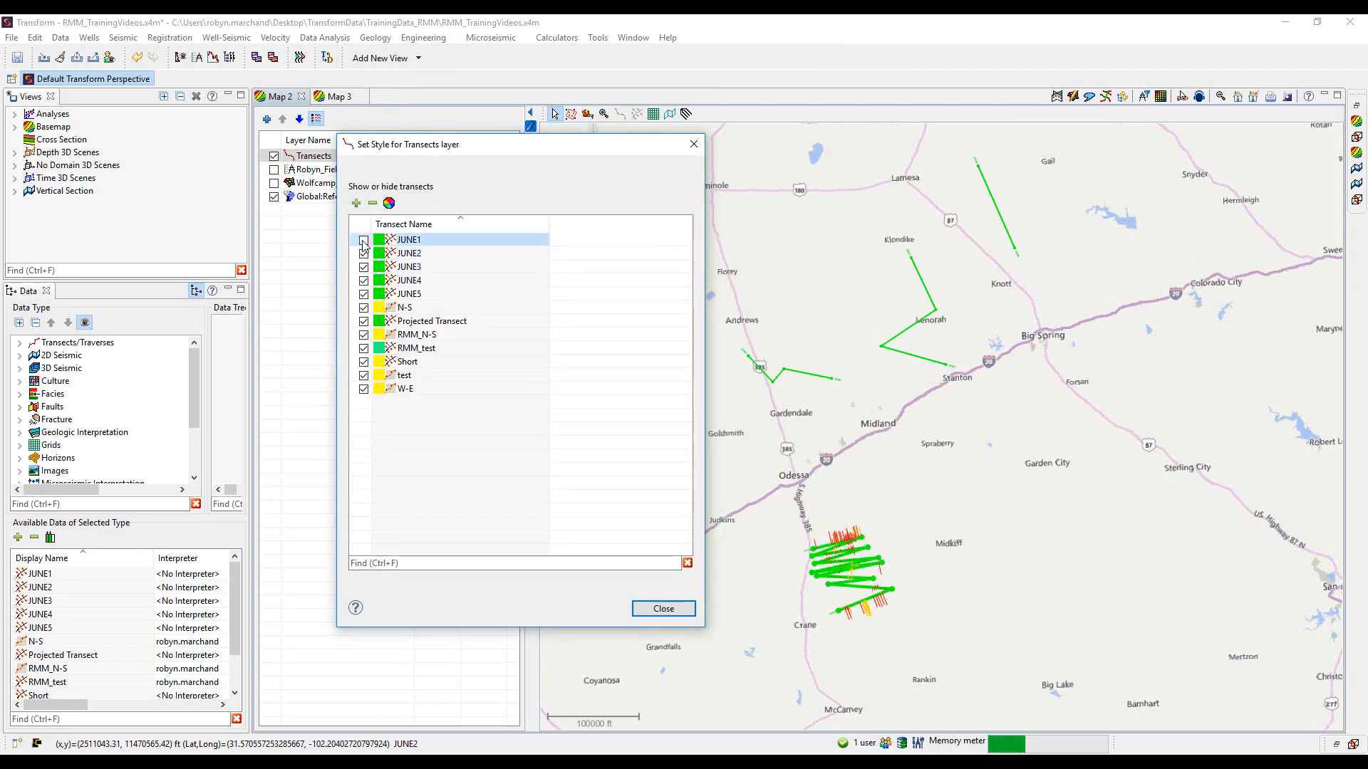
click(373, 203)
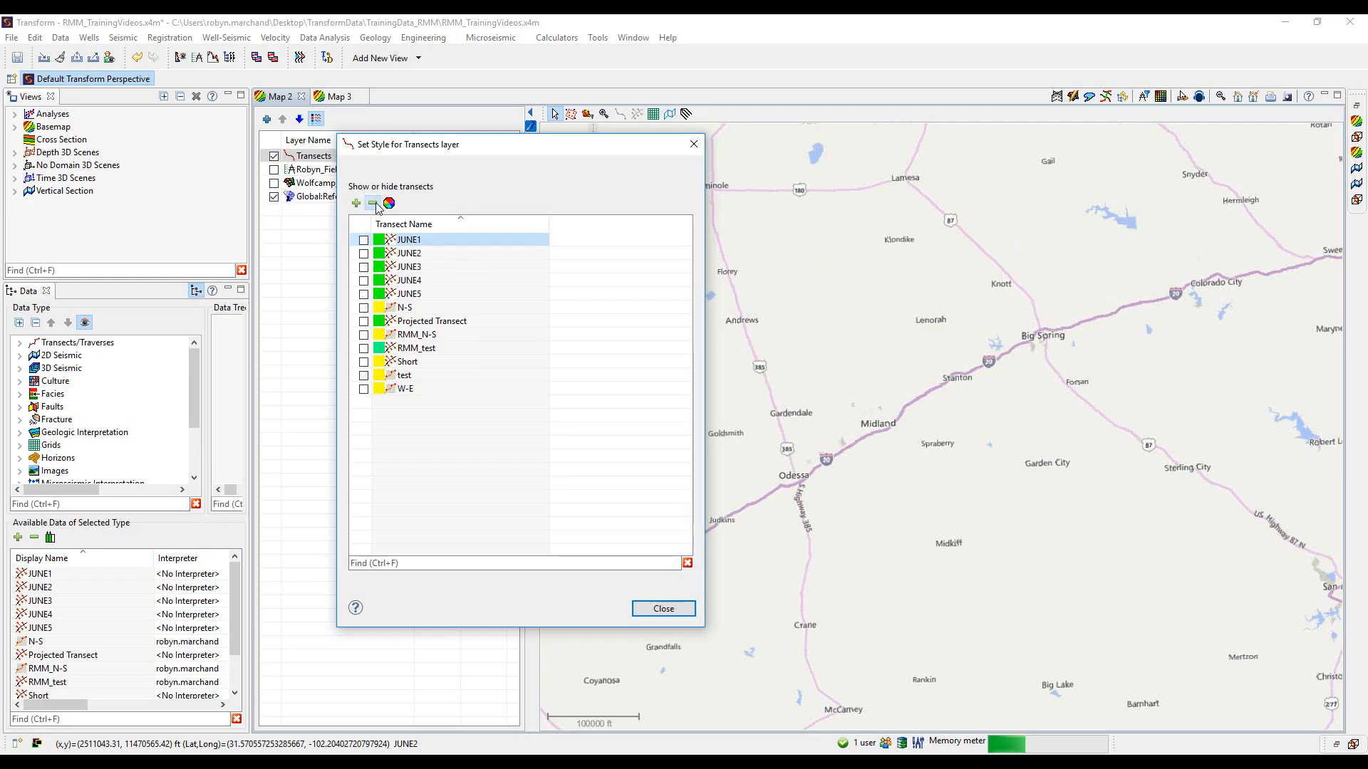
click(357, 205)
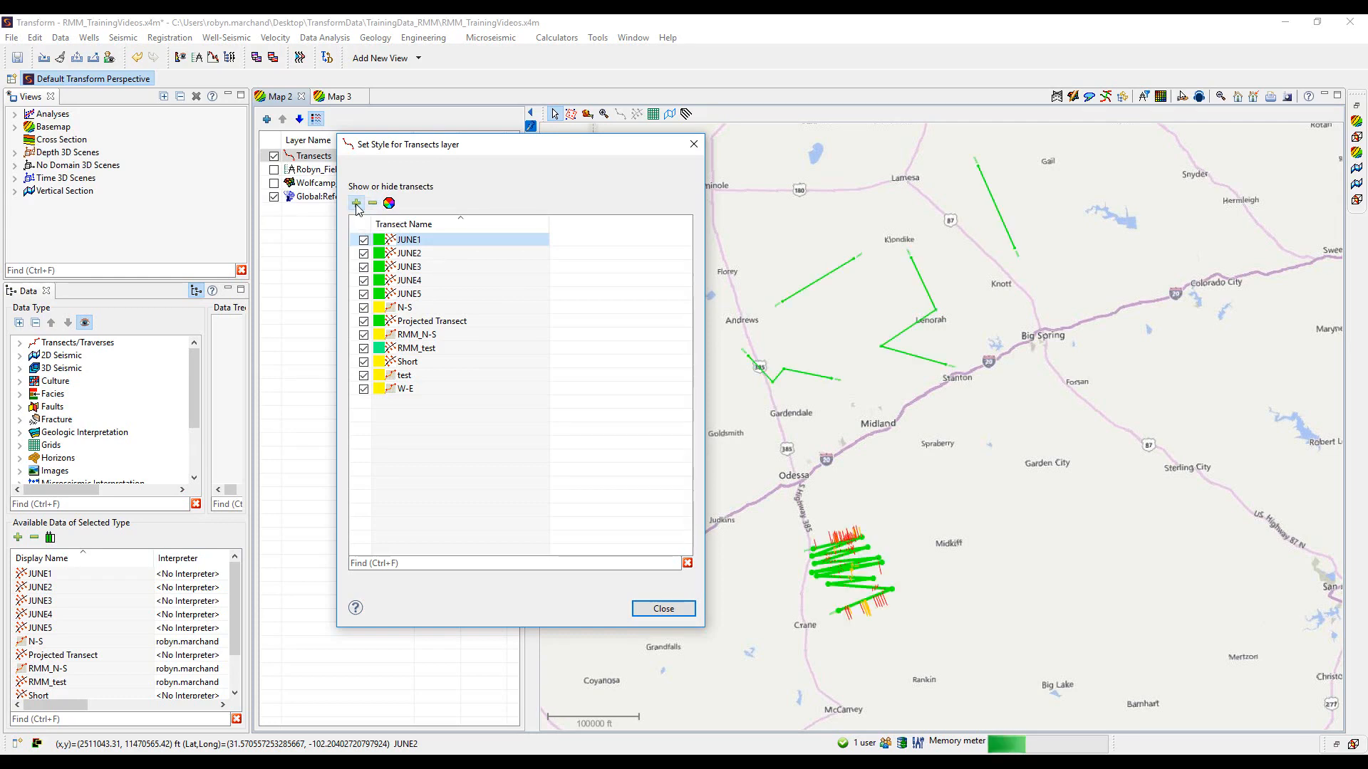
Change the color of the JUNE2 transect to purple
right_click(380, 255)
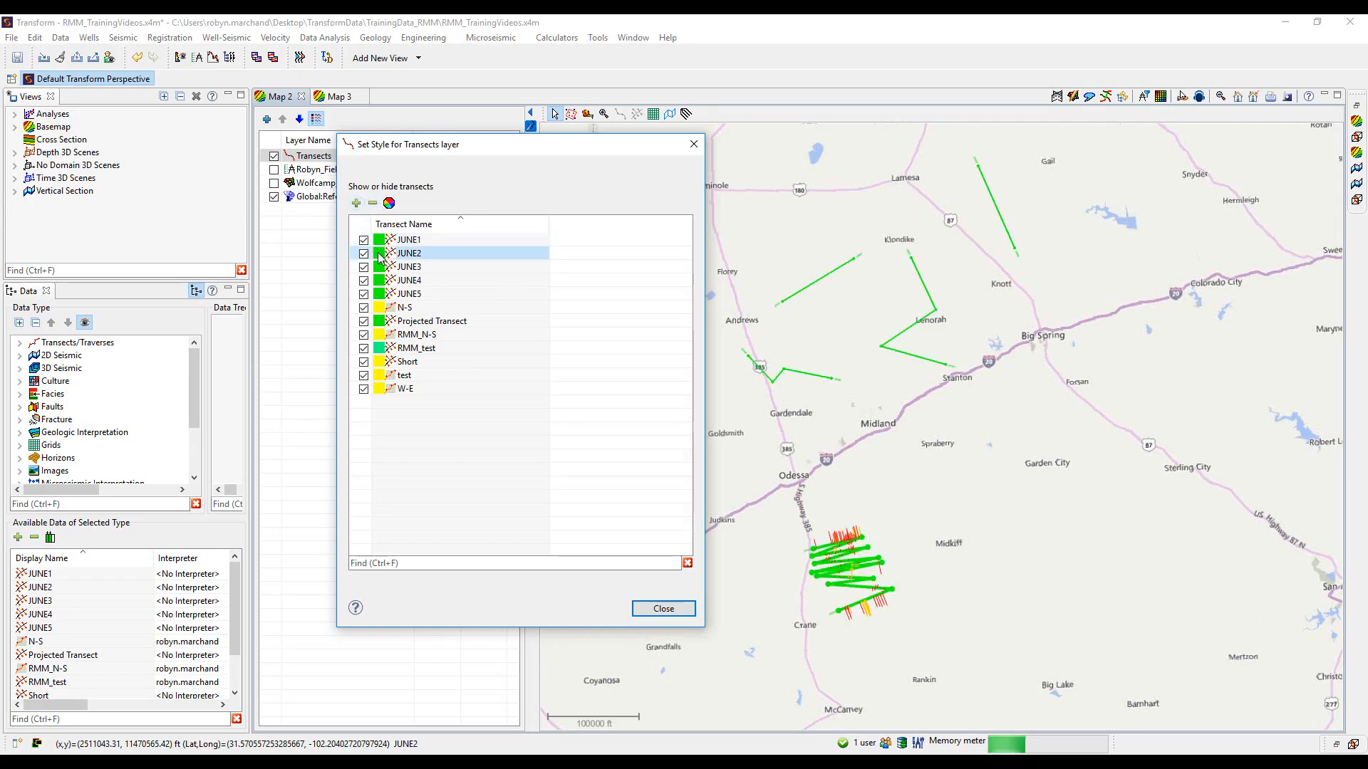
click(420, 279)
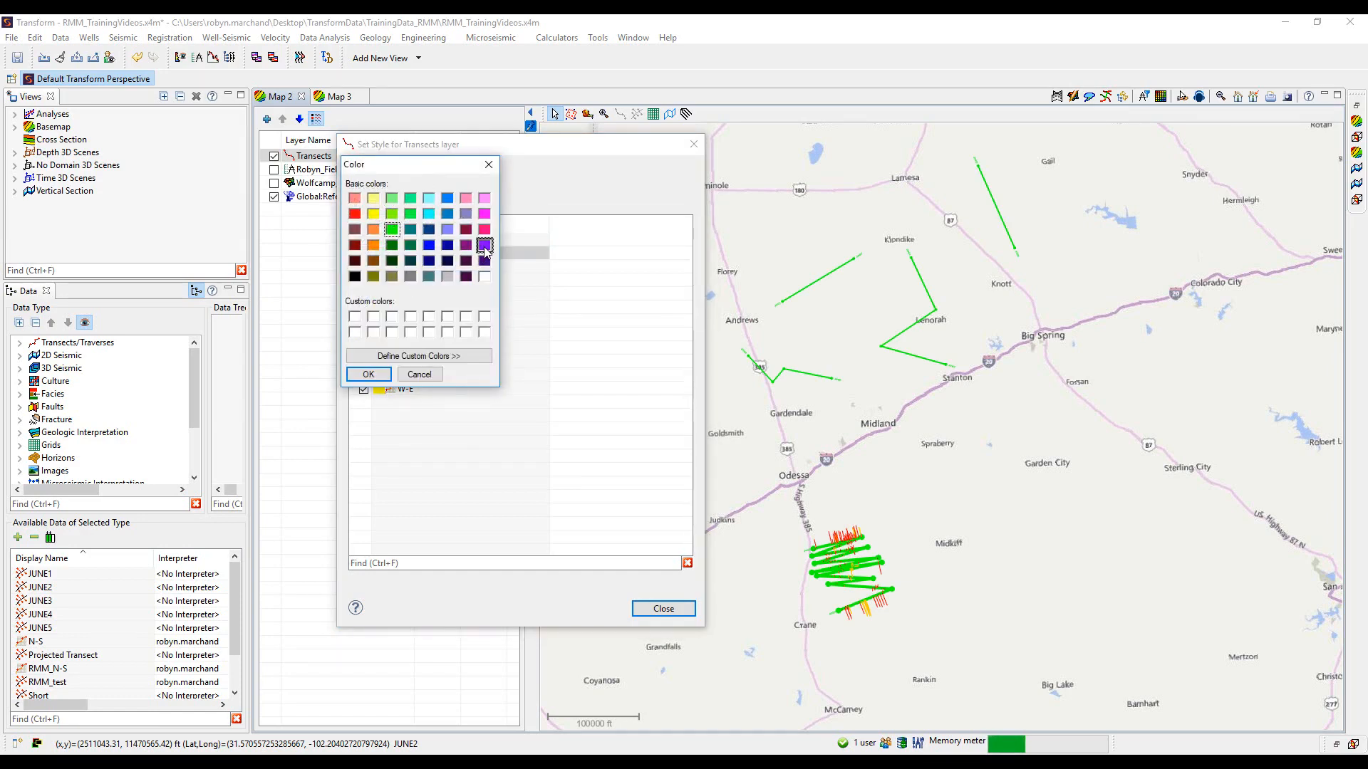
click(368, 374)
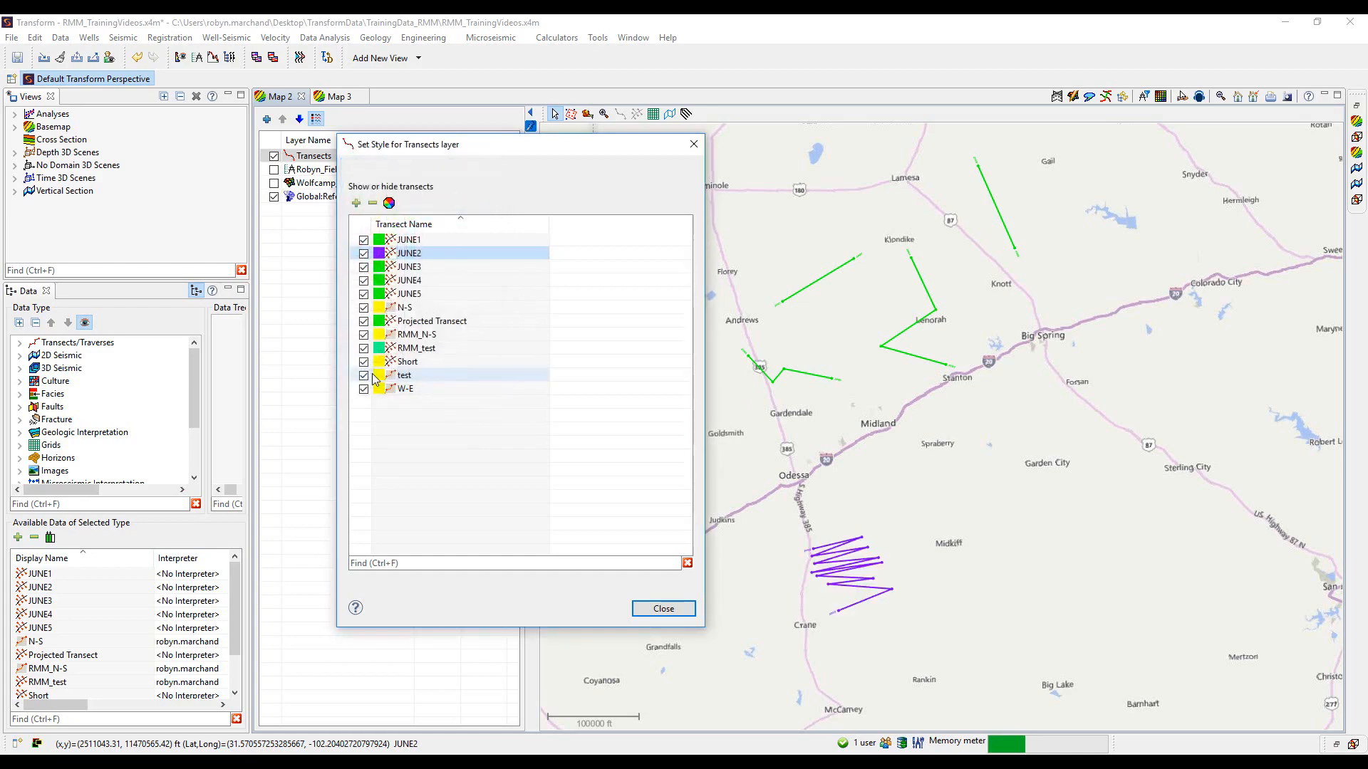
Change the color of the JUNE1 transect to pink
click(382, 242)
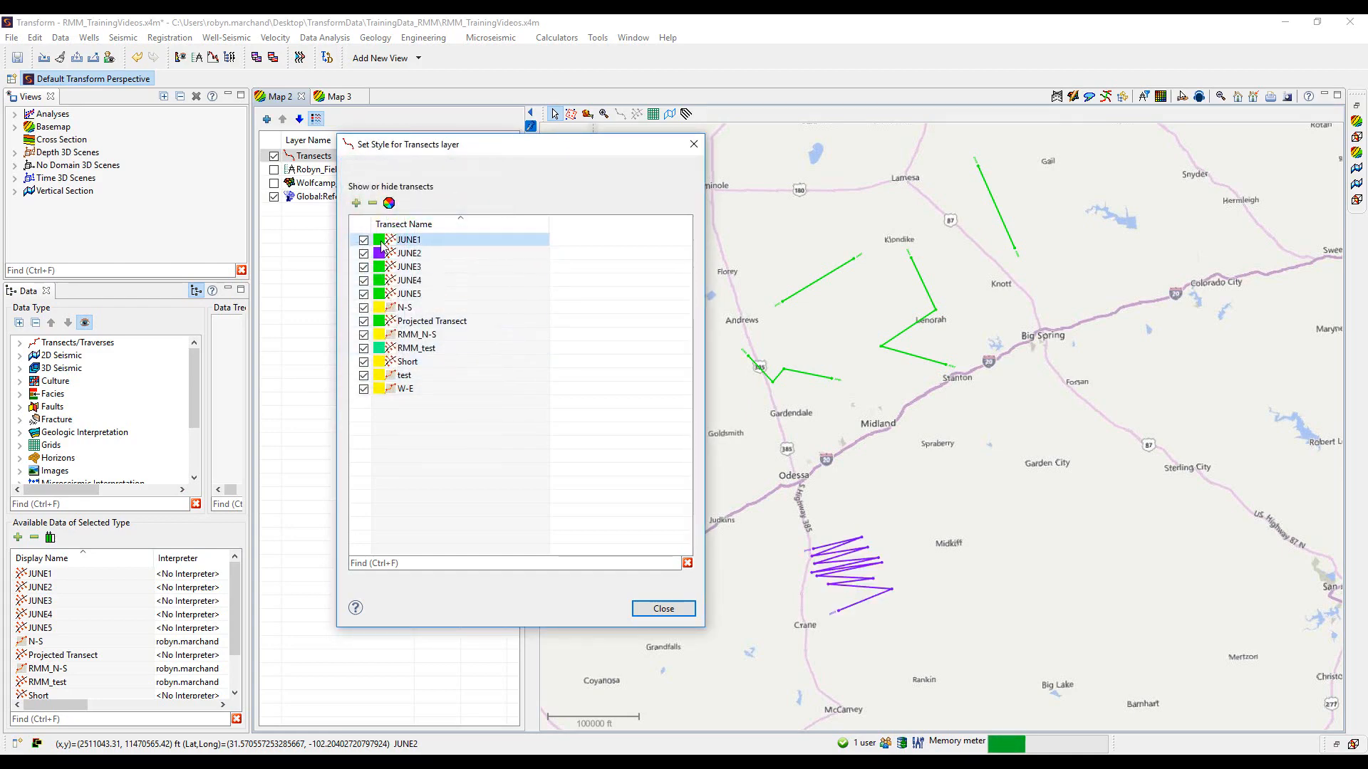
right_click(383, 242)
click(418, 266)
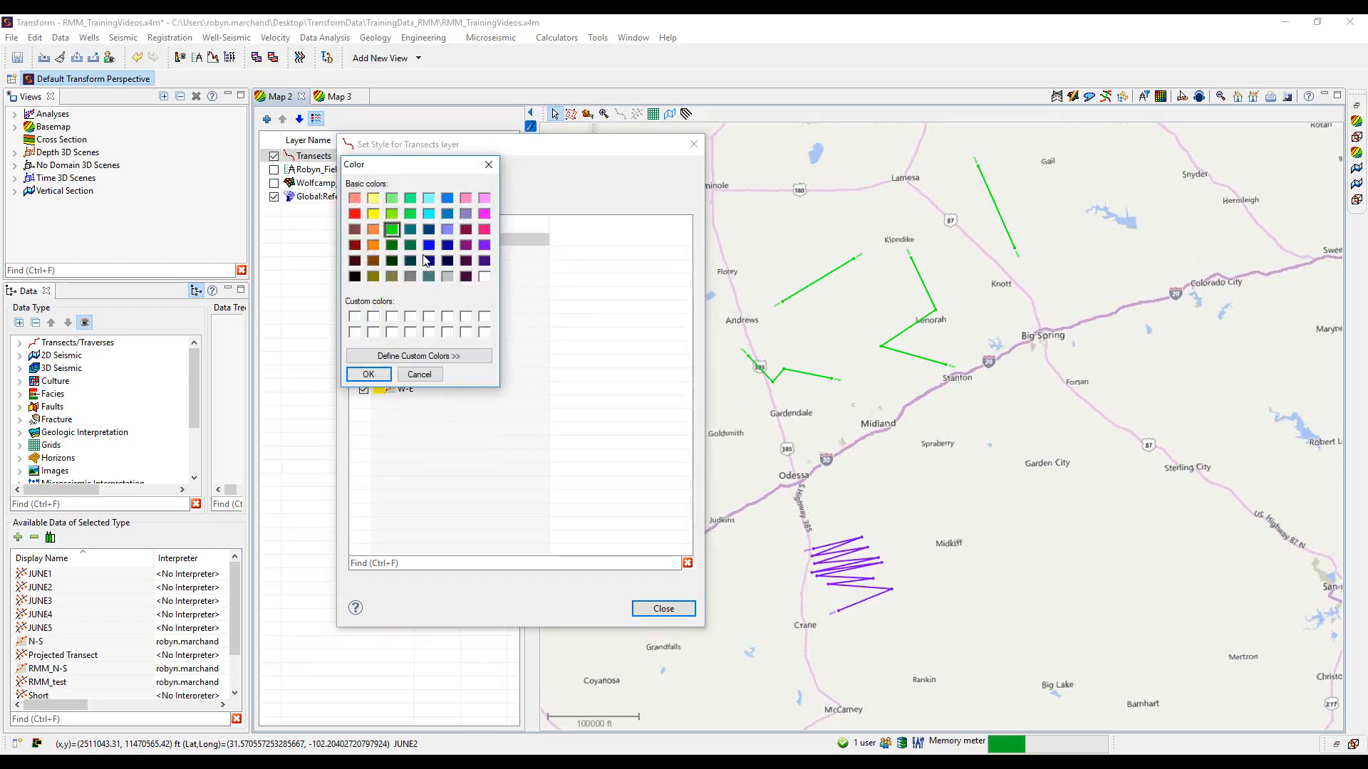
click(484, 229)
click(378, 378)
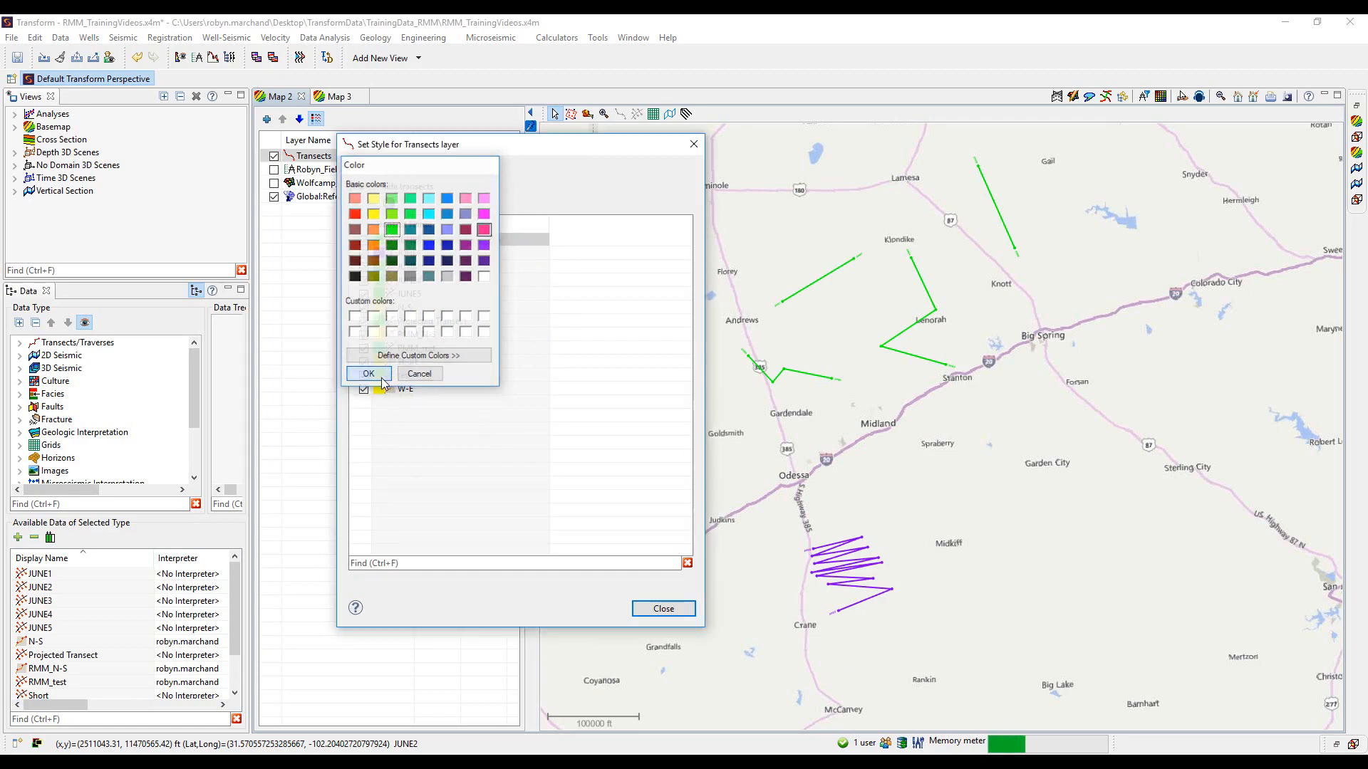
Change the color of the JUNE3 transect to orange and close the Transects layer's style settings
right_click(383, 269)
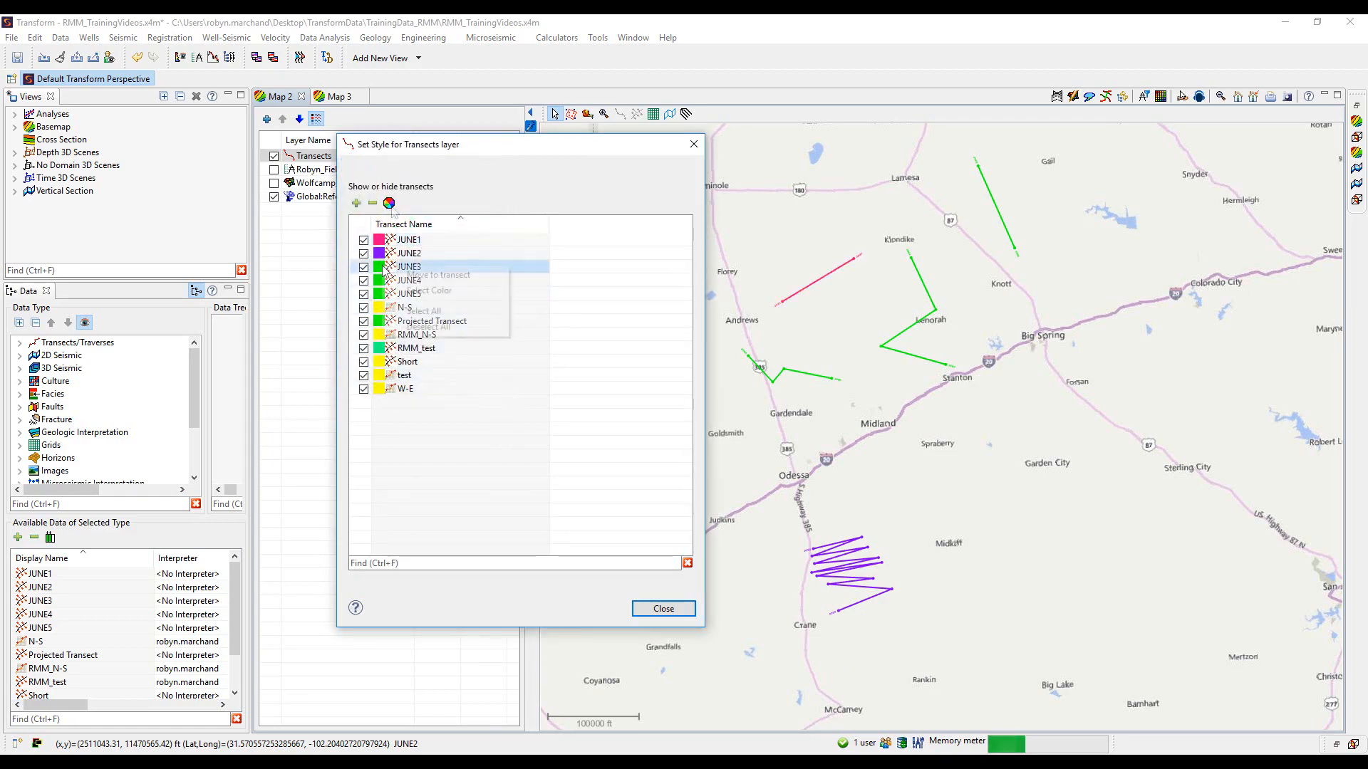
click(418, 293)
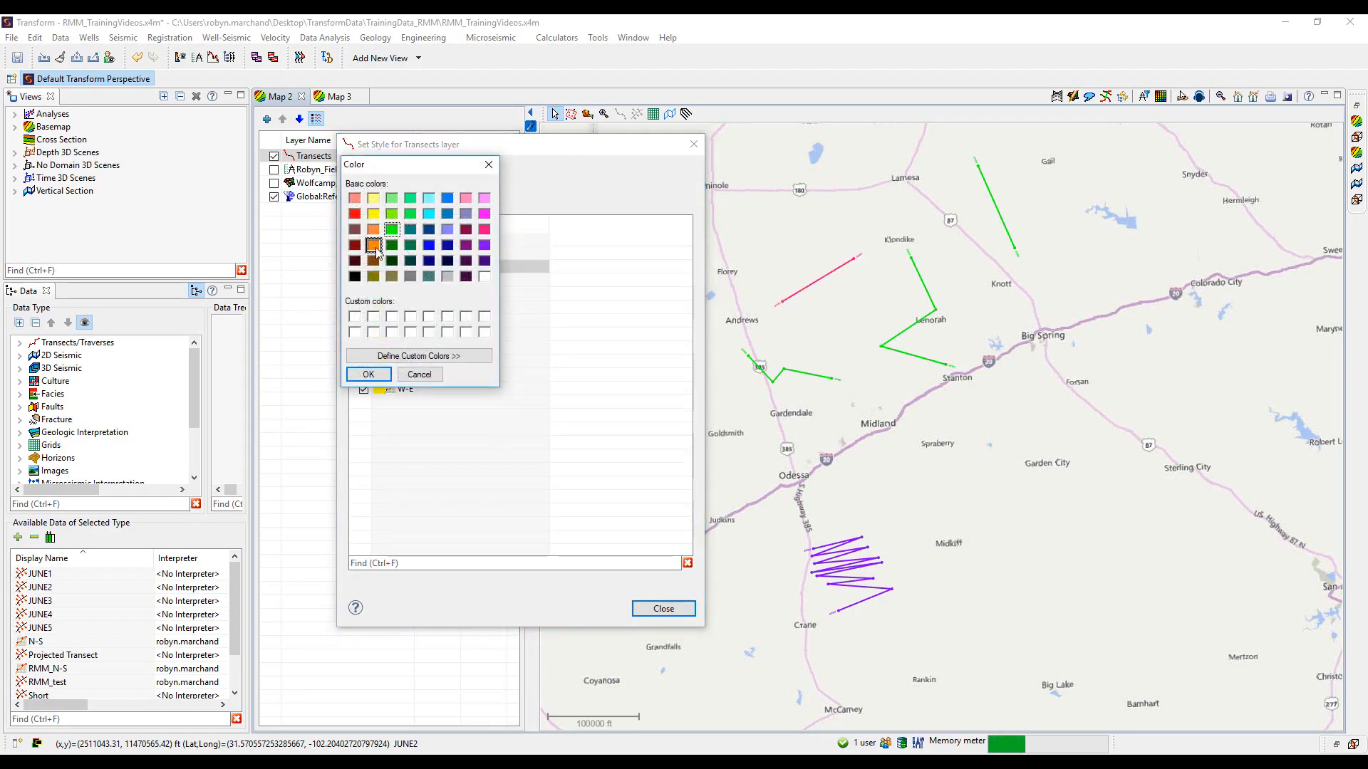
click(373, 244)
click(369, 375)
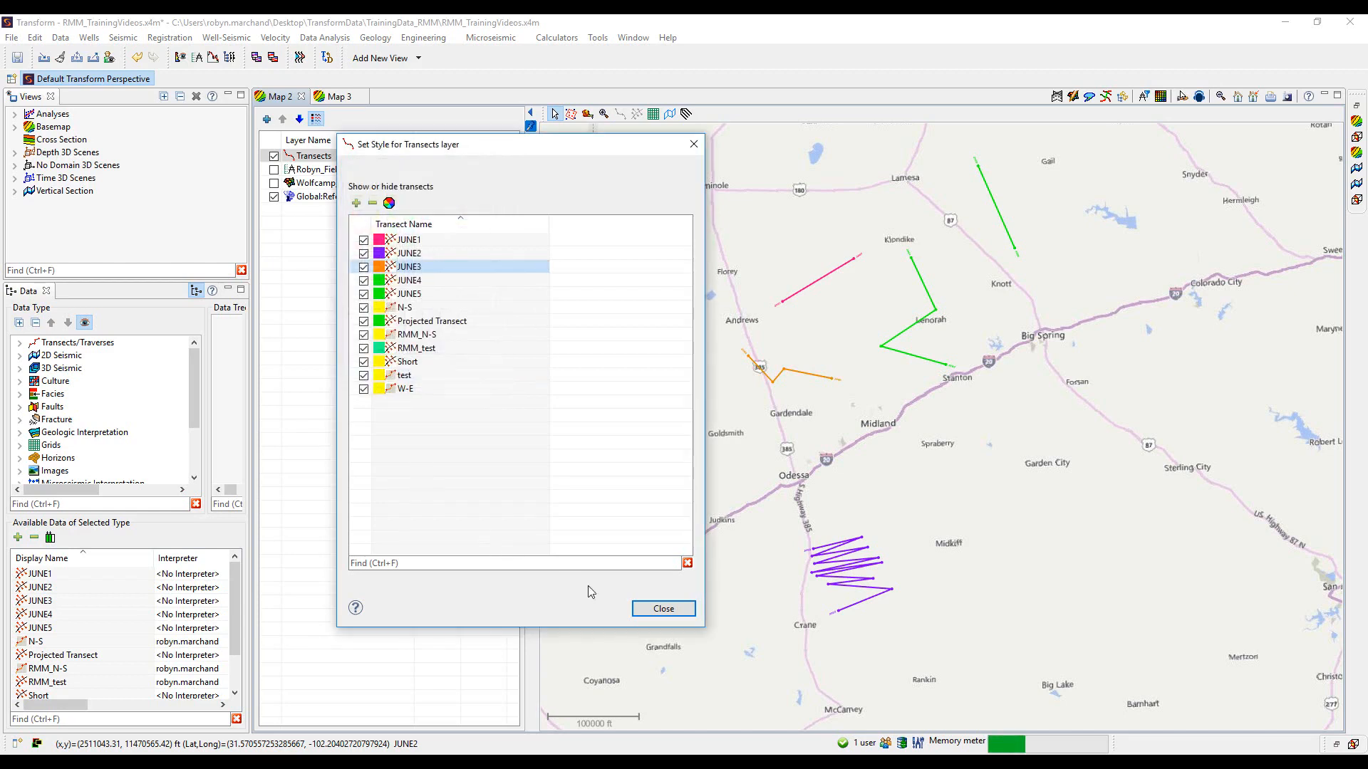
click(654, 611)
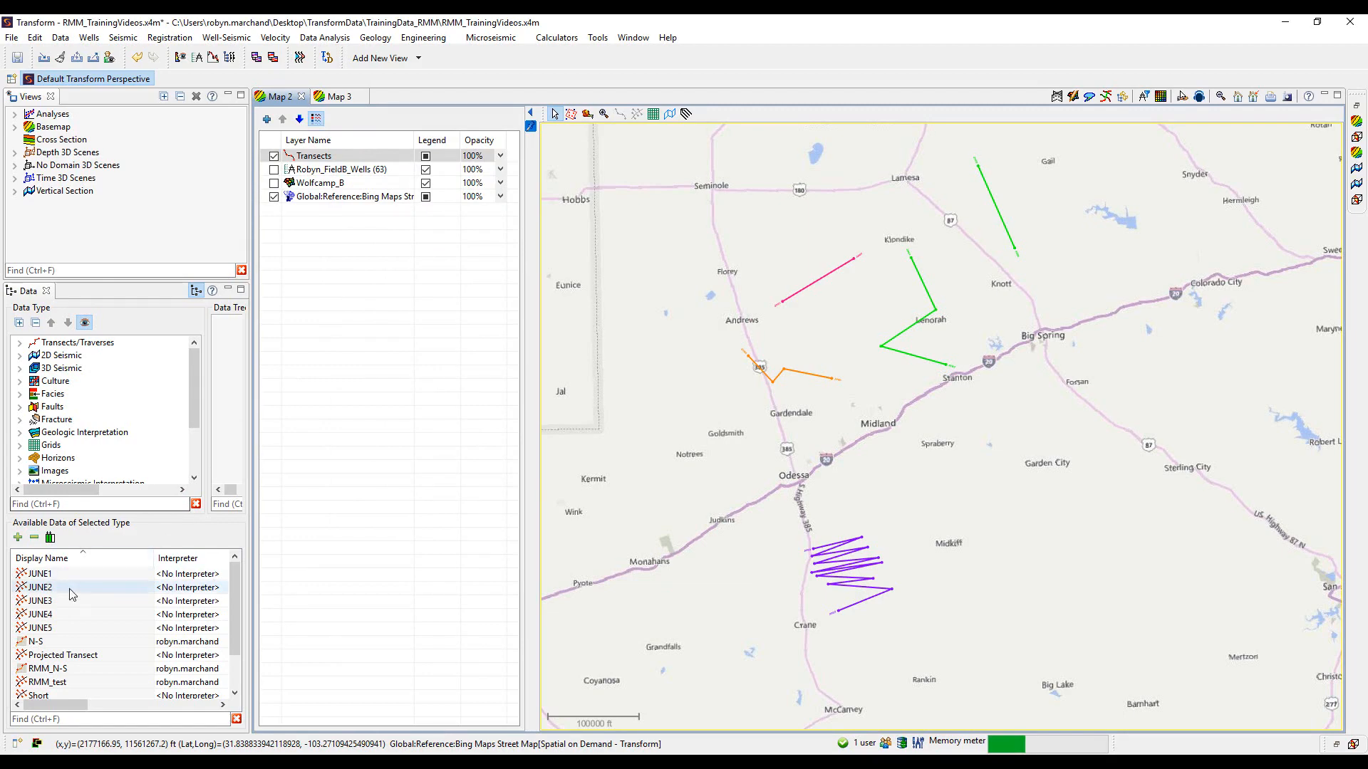
Display only the JUNE3 transect from the available data on the Map 2 basemap and show all transects again in the layer's style settings
drag(57, 600, 829, 445)
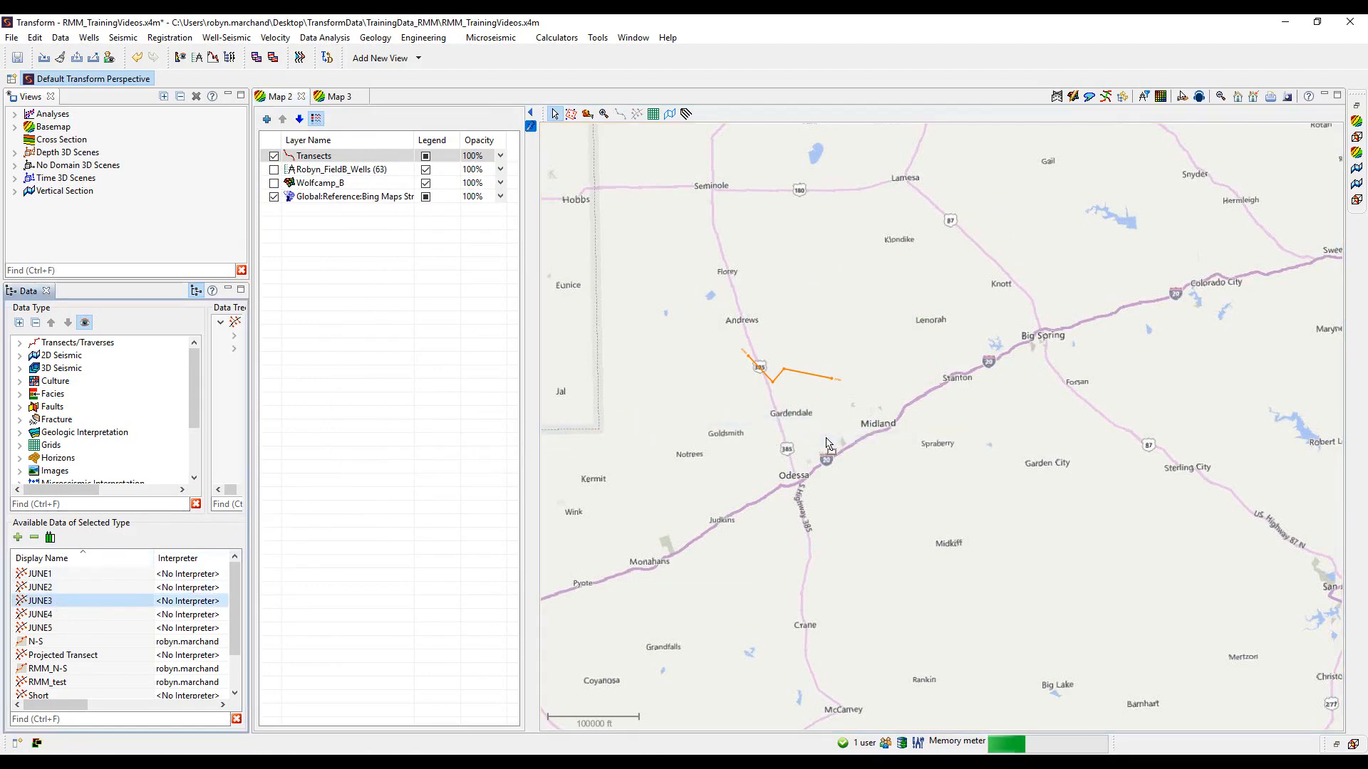
right_click(328, 156)
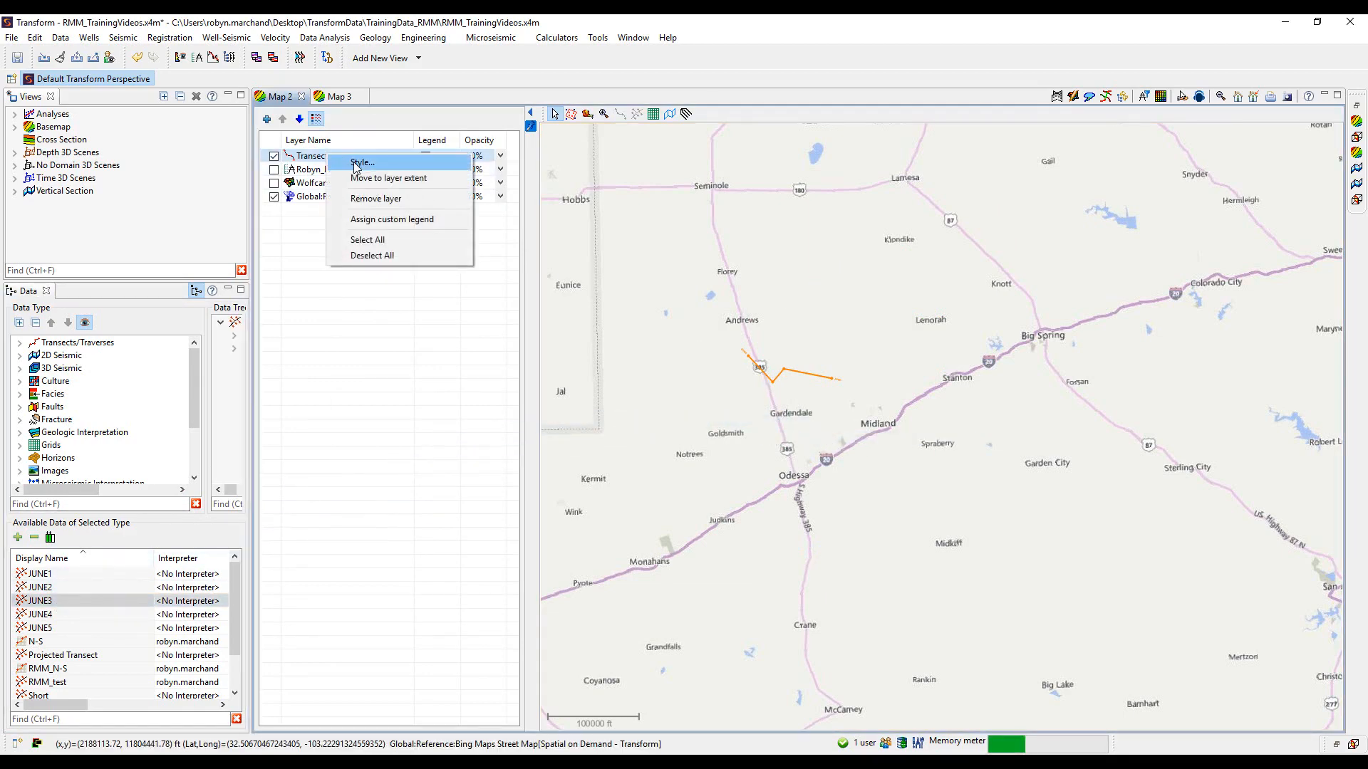
click(359, 163)
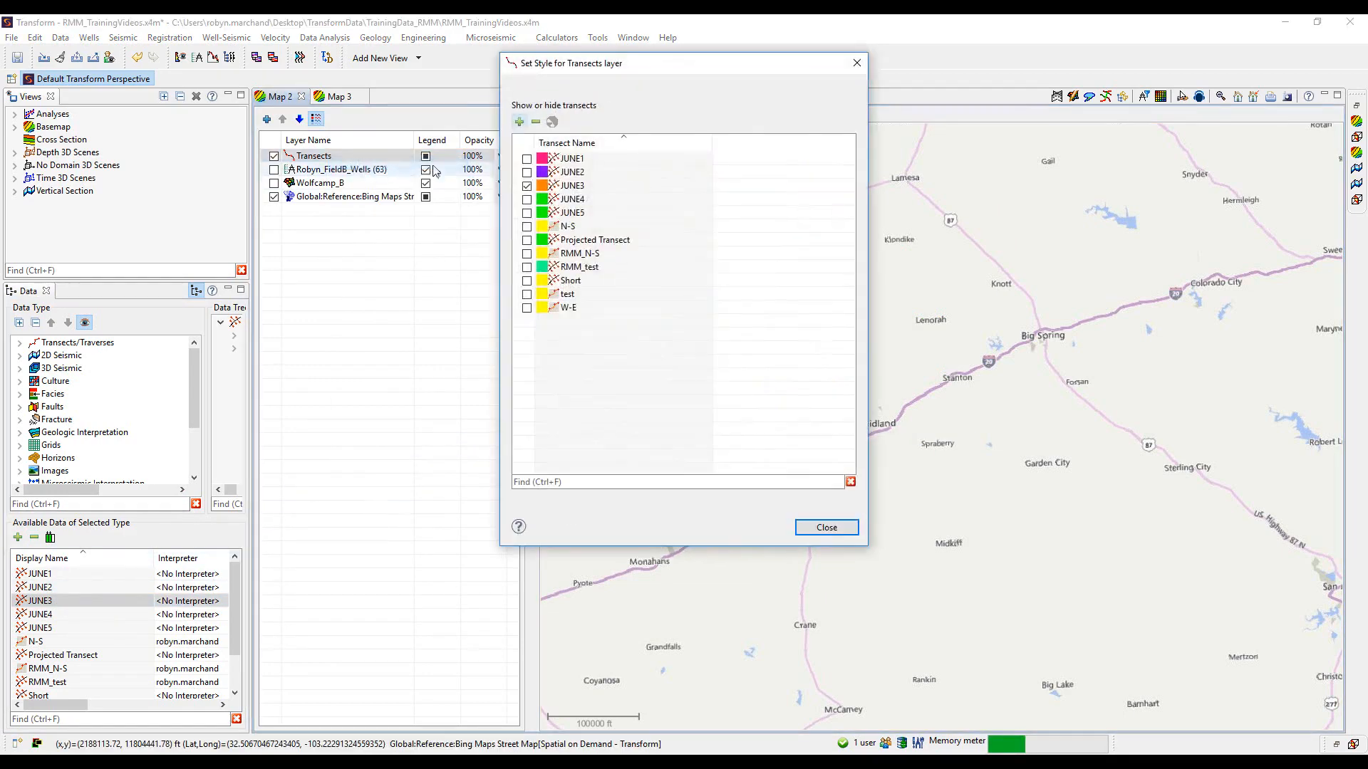
click(519, 123)
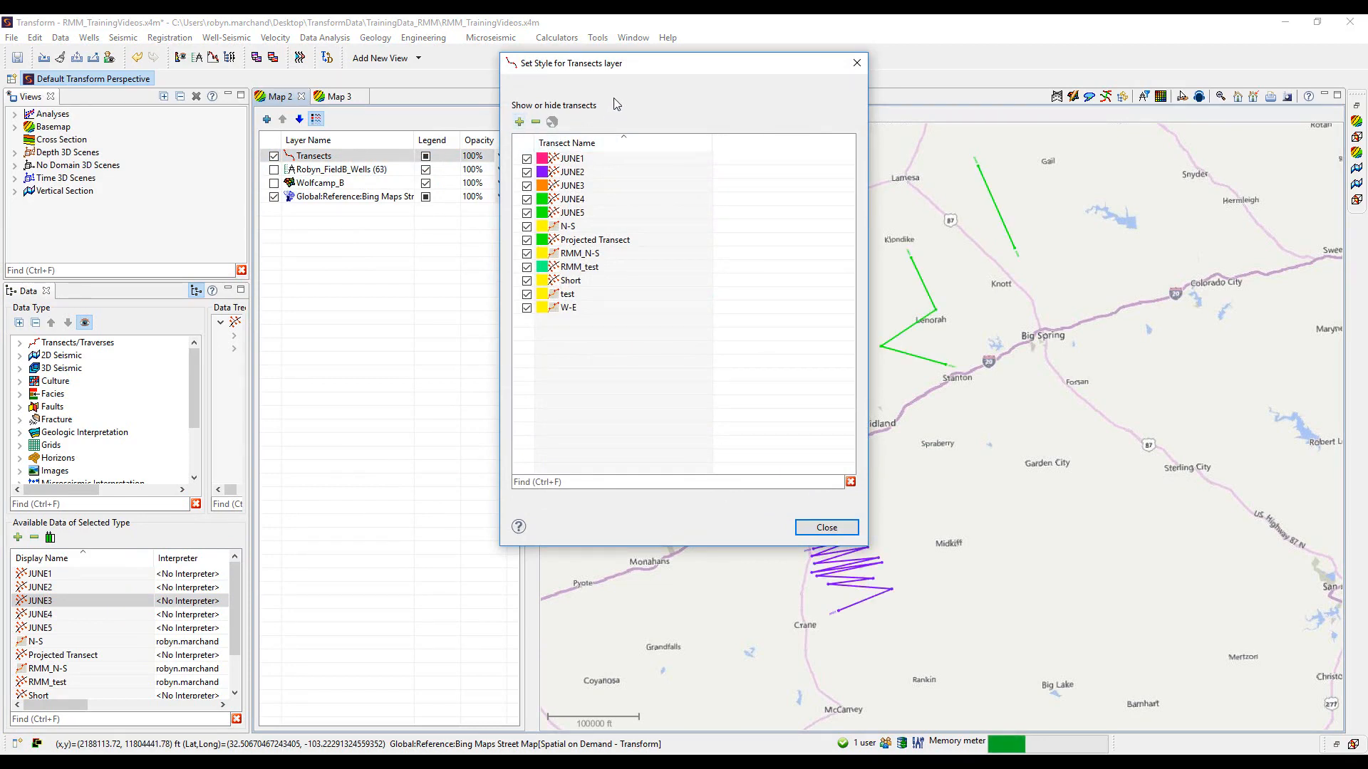
Uncover the transects on the map, move the map view to the JUNE2 transect and close the style settings
drag(617, 62, 429, 111)
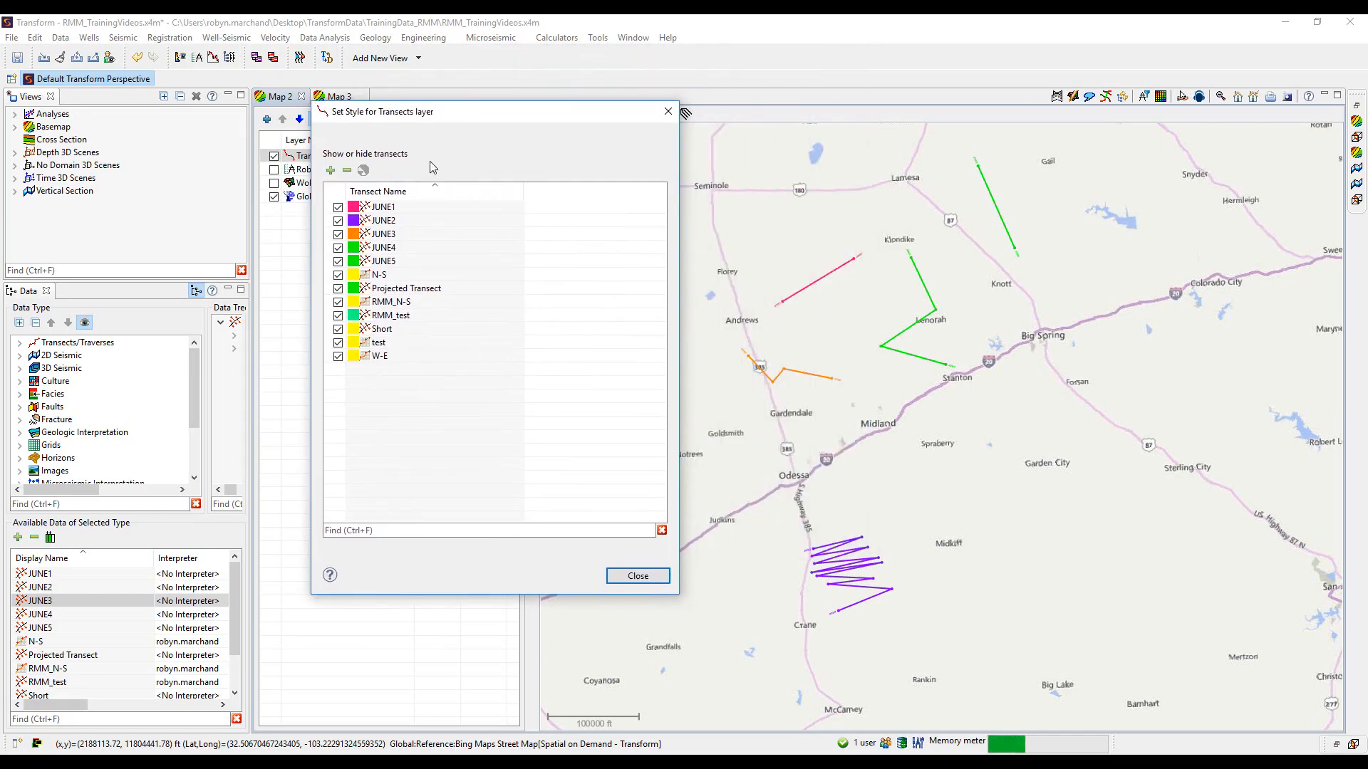
right_click(386, 223)
click(459, 229)
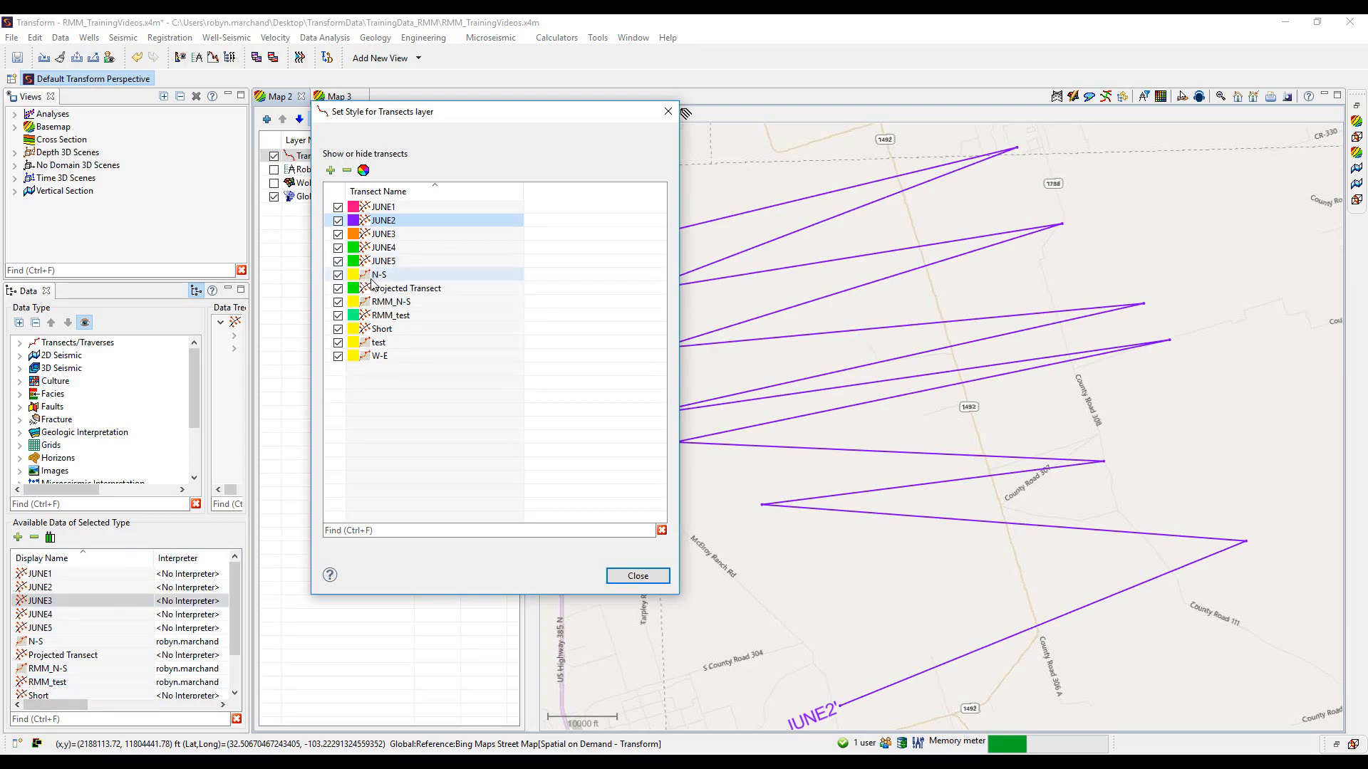
click(634, 575)
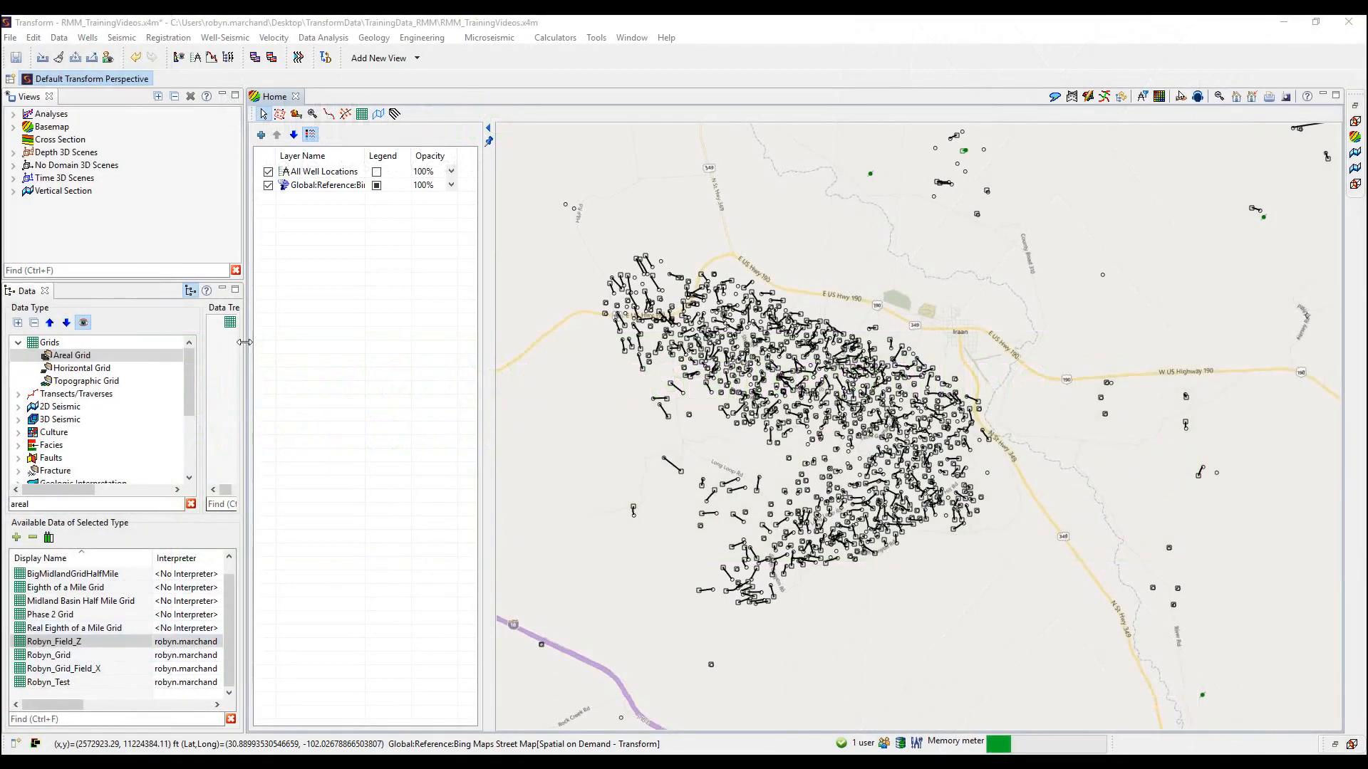
Add a layer with all areal grids to the Home basemap and close the layer selection
click(261, 135)
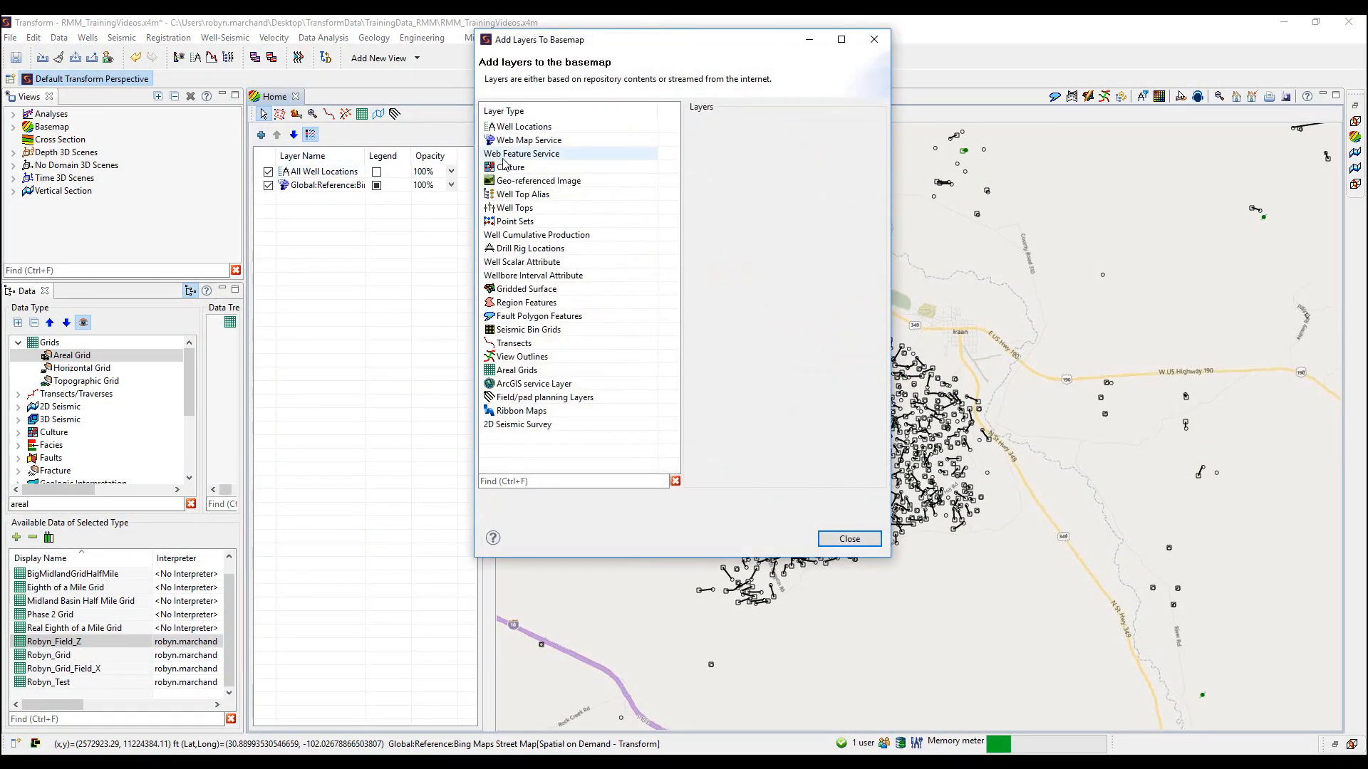
click(527, 371)
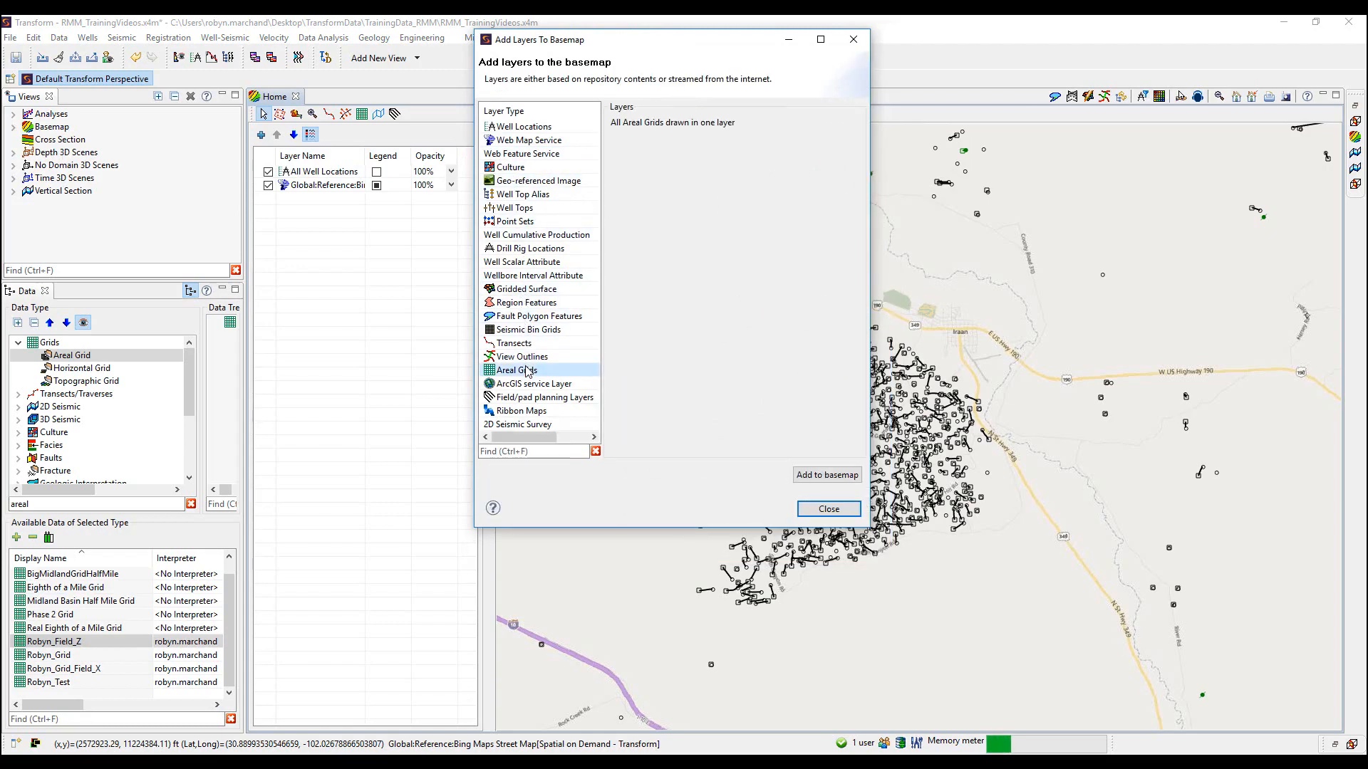
click(830, 476)
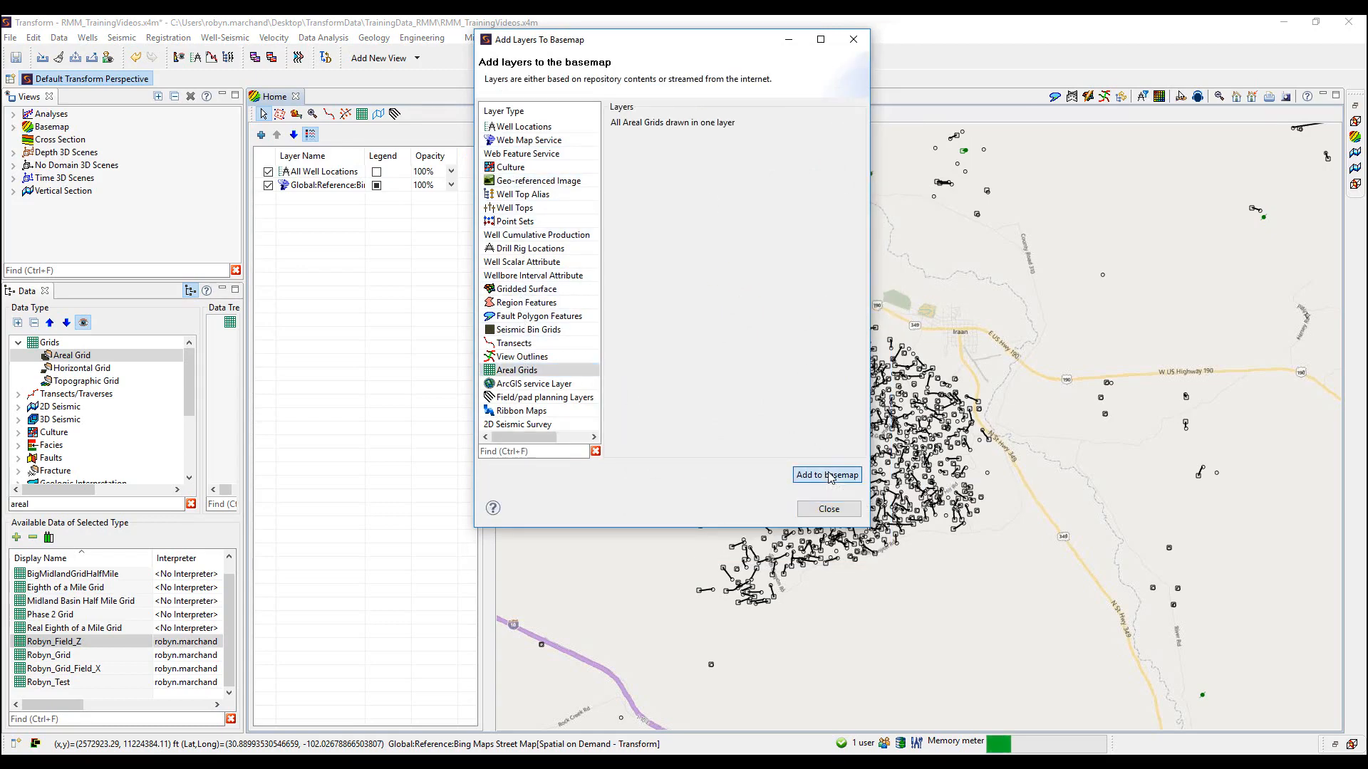
click(827, 510)
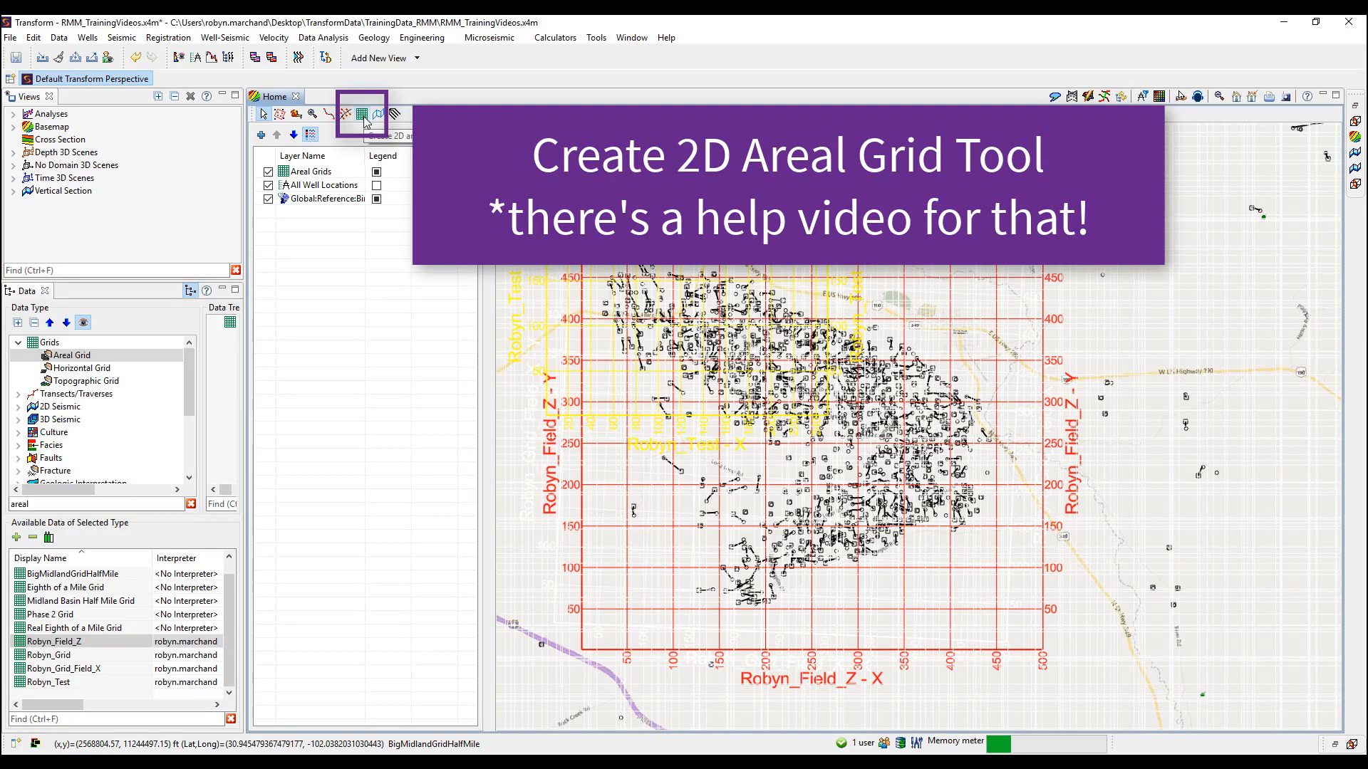
Open the Areal Grids layer's style settings with the whole grid list visible, and try hiding and showing all areal grids at once
right_click(316, 176)
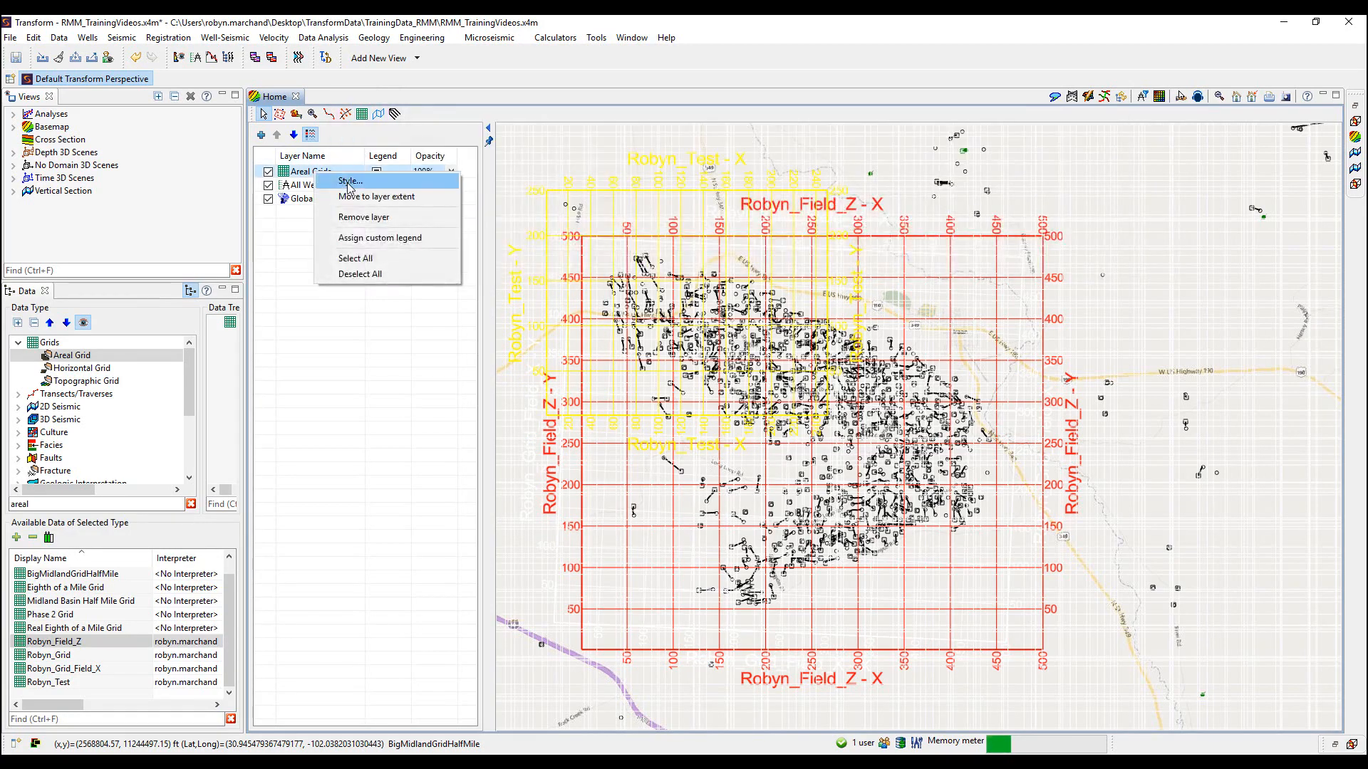
key(Escape)
right_click(709, 350)
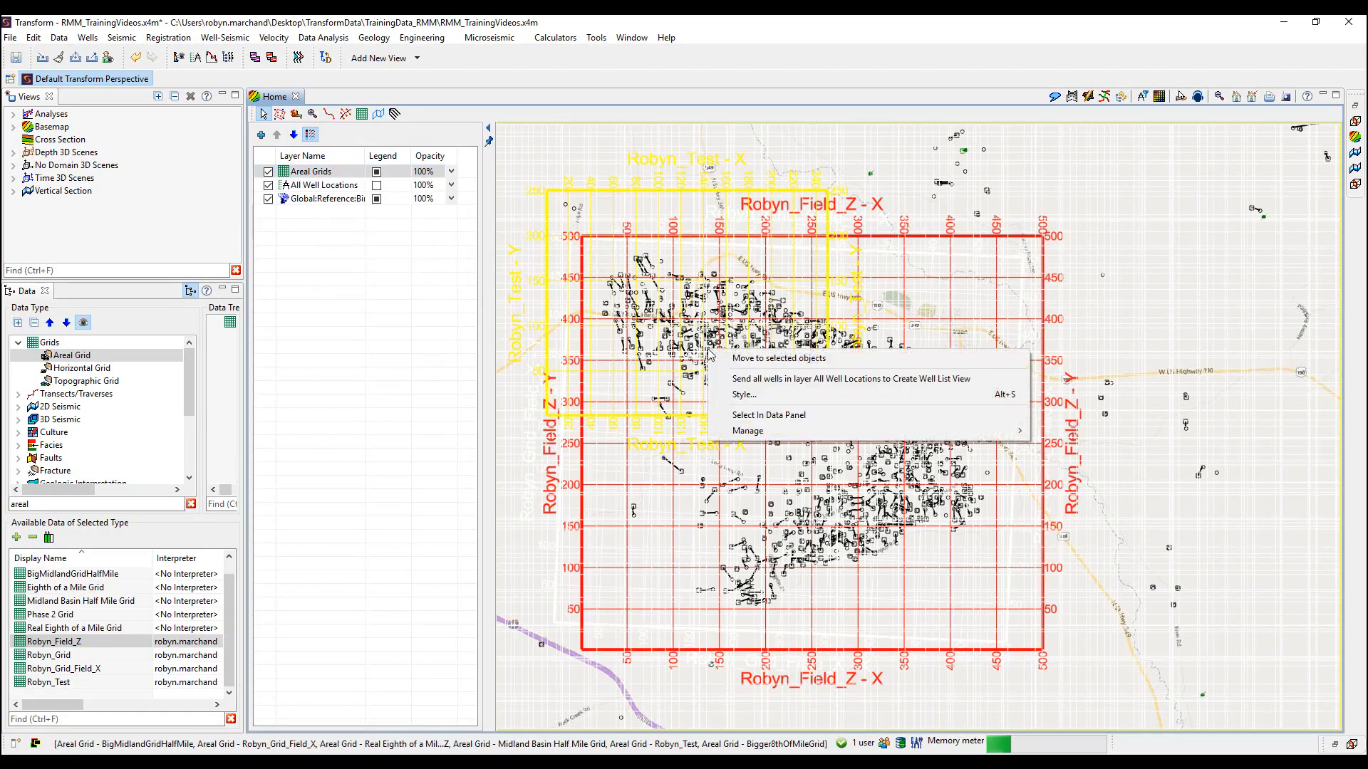
click(762, 403)
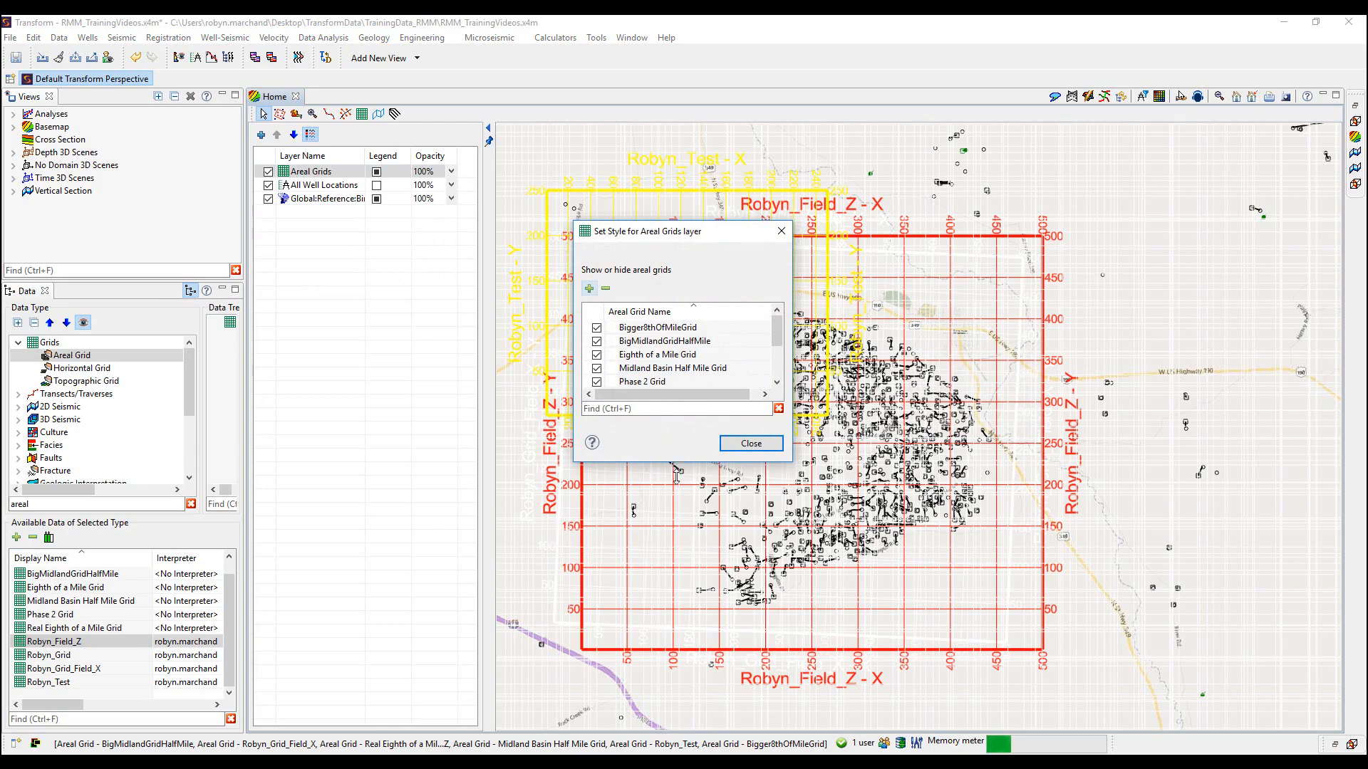
drag(676, 472, 677, 611)
click(606, 289)
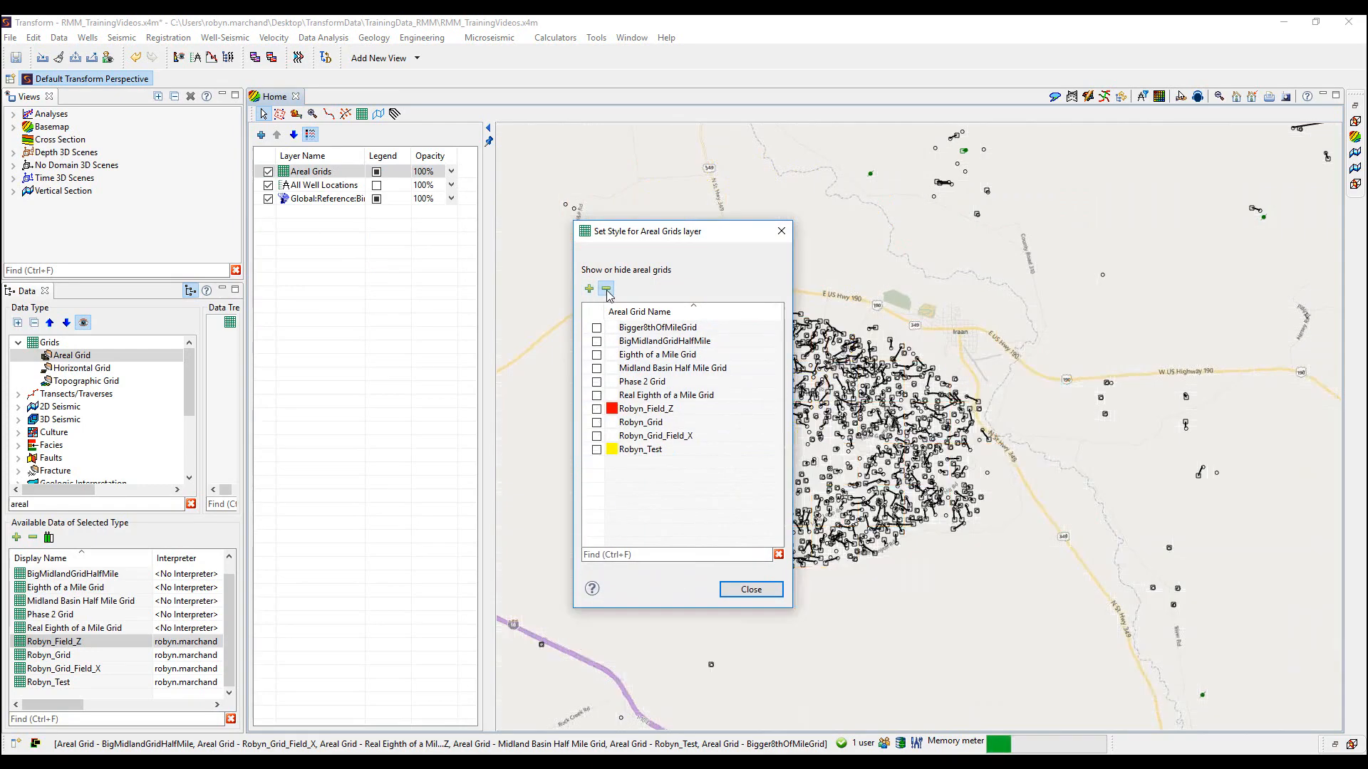
click(589, 288)
Try hiding and showing the Robyn_Field_Z and Robyn_Test grids individually and close the style settings
drag(610, 242, 309, 236)
click(297, 402)
click(297, 402)
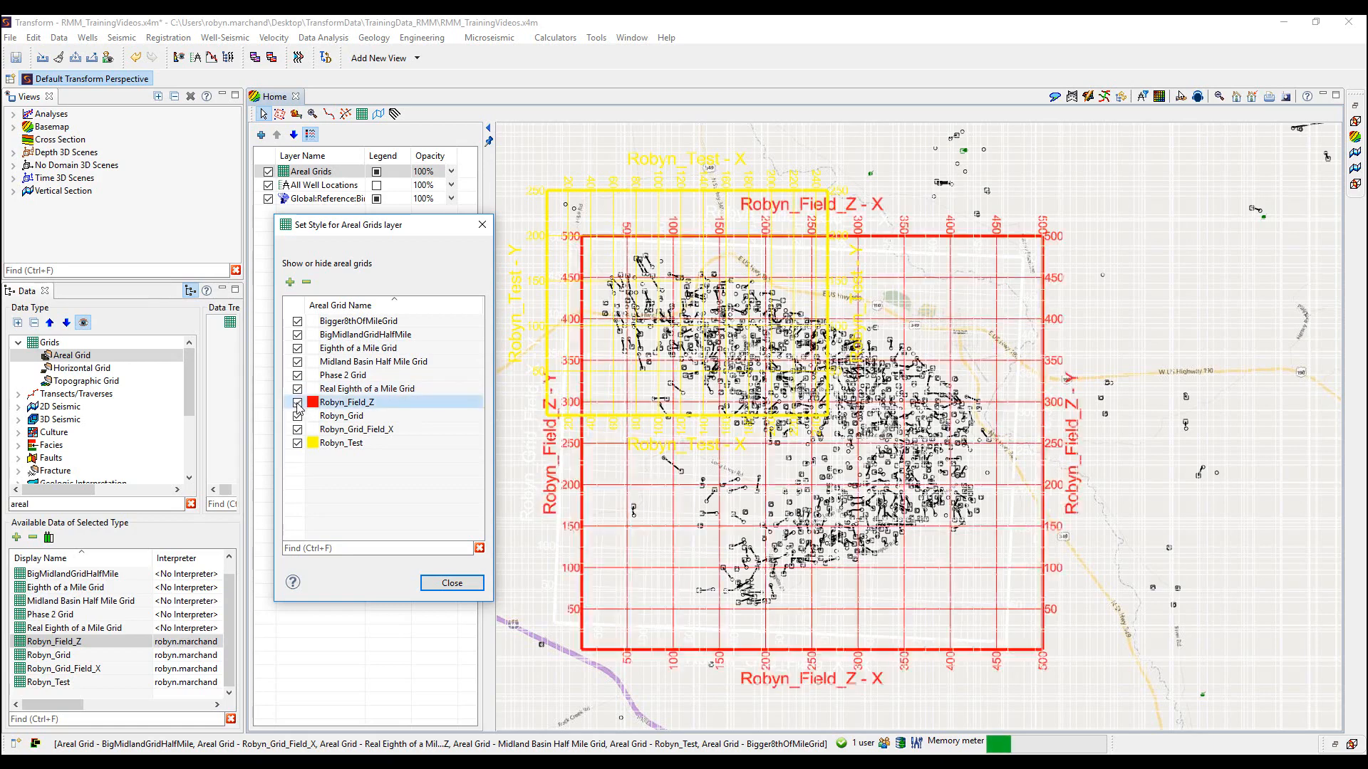
click(297, 443)
click(297, 443)
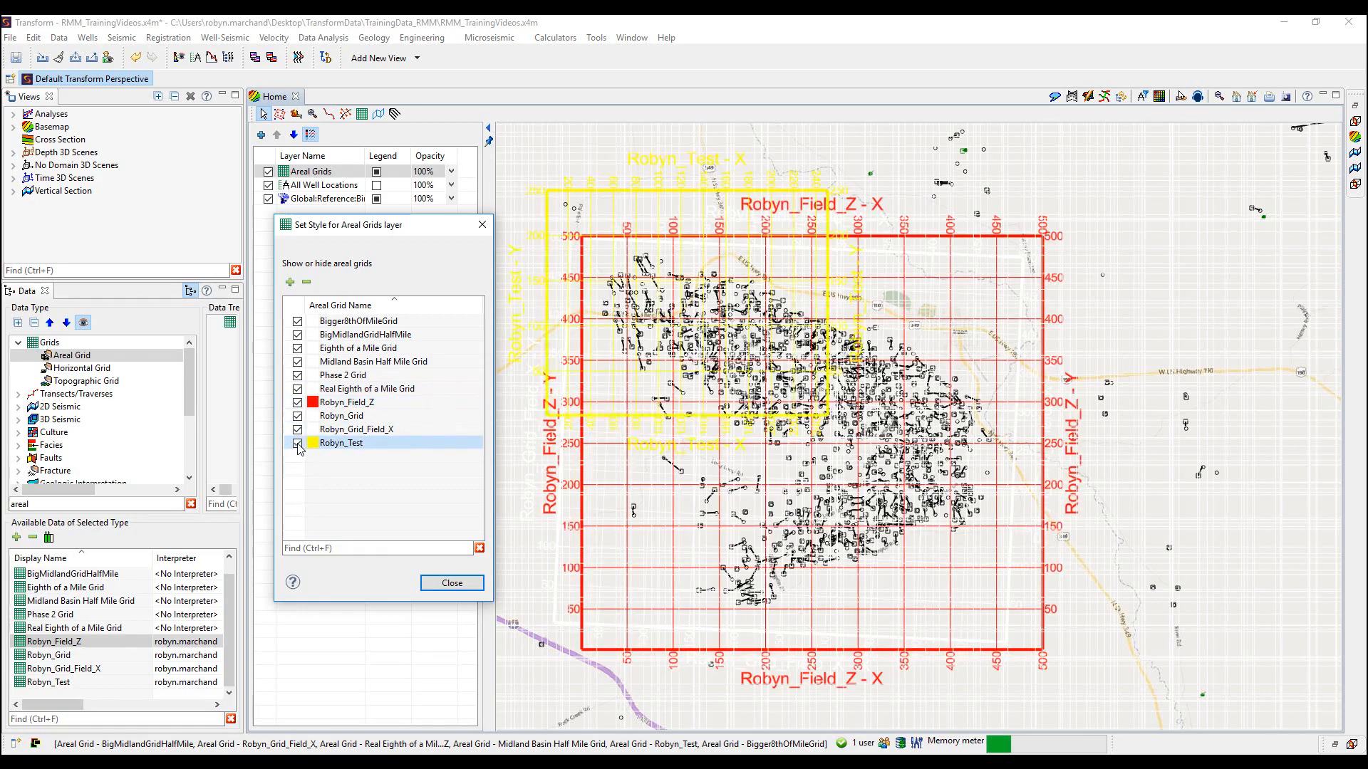
click(450, 584)
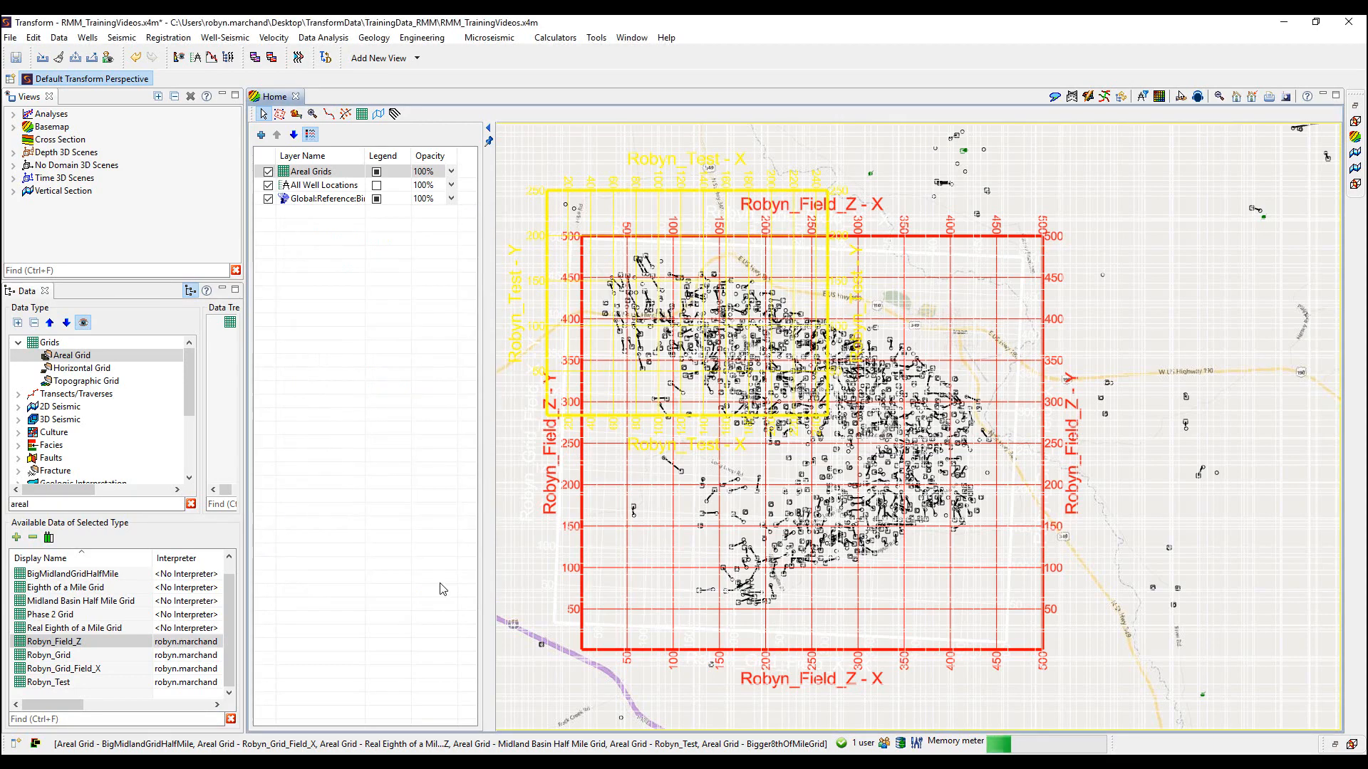
Remove the Areal Grids layer from the Home basemap and add only the Robyn_Field_Z grid from the available data
right_click(341, 172)
click(415, 221)
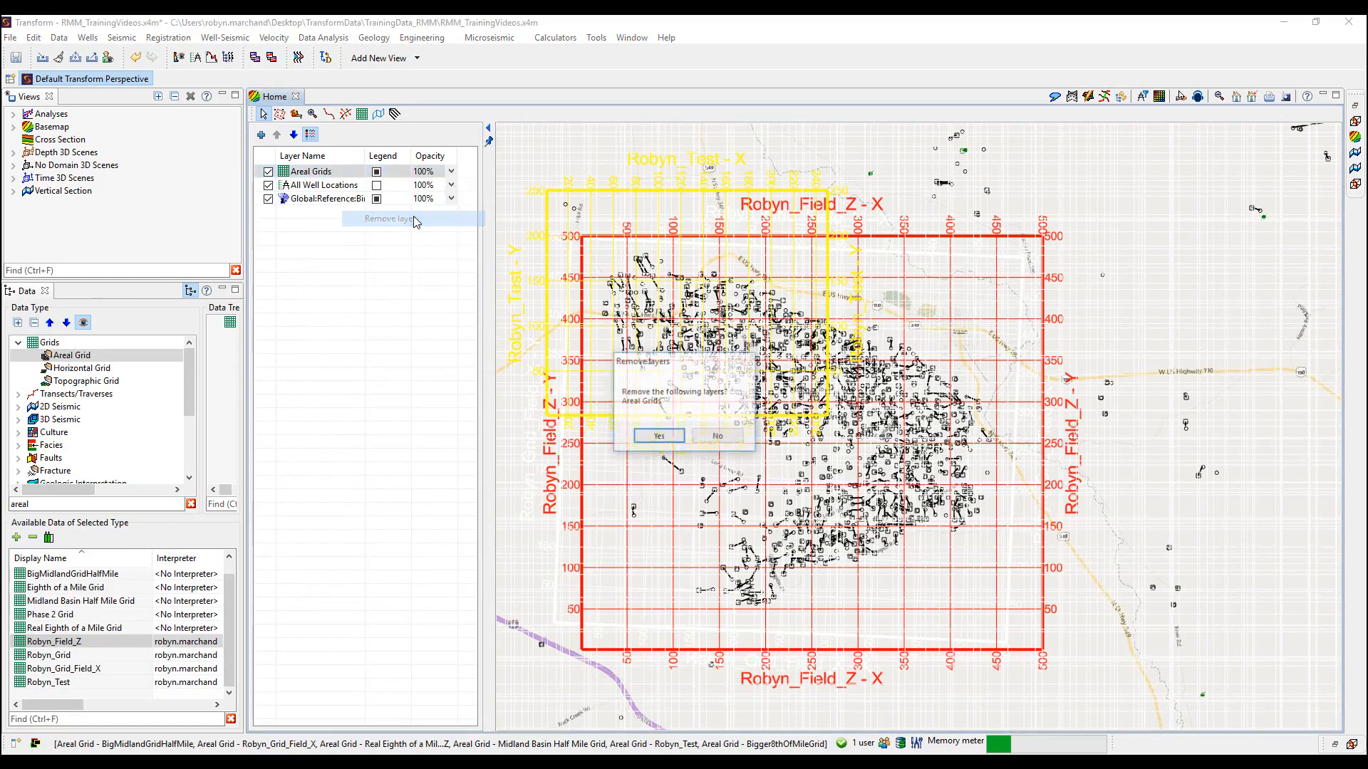
click(657, 436)
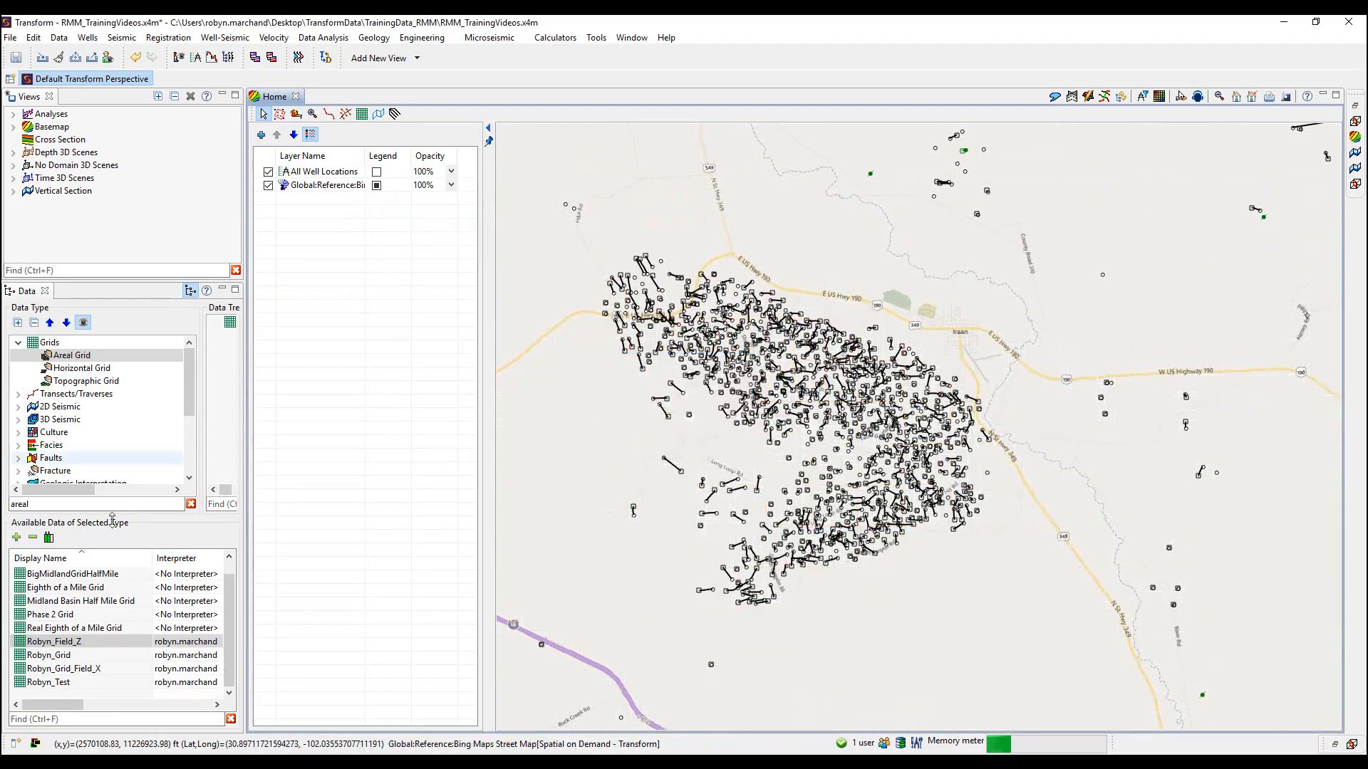
mouse_move(58, 647)
mouse_down()
mouse_move(271, 523)
mouse_move(563, 403)
mouse_move(789, 456)
mouse_up()
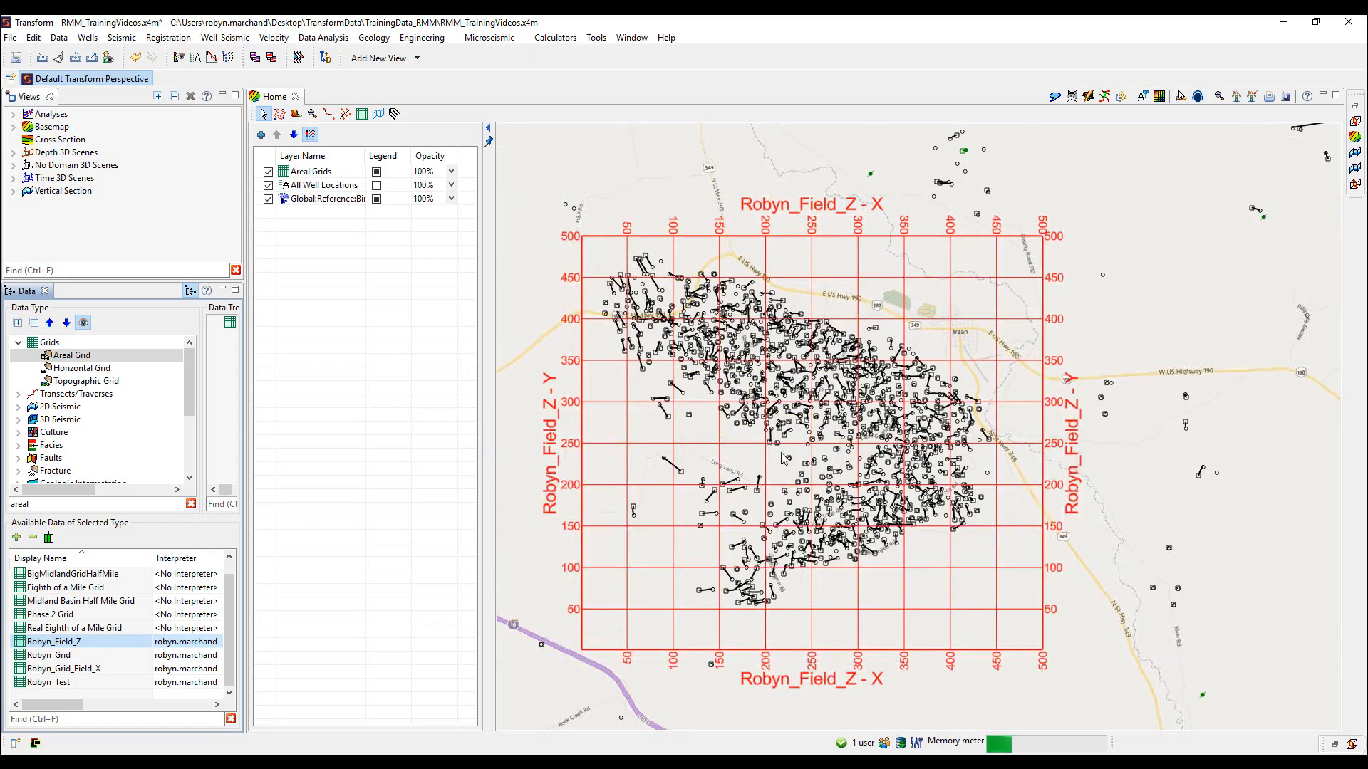
Show the Robyn_Test grid as well in the Areal Grids layer's style settings and close them
right_click(328, 174)
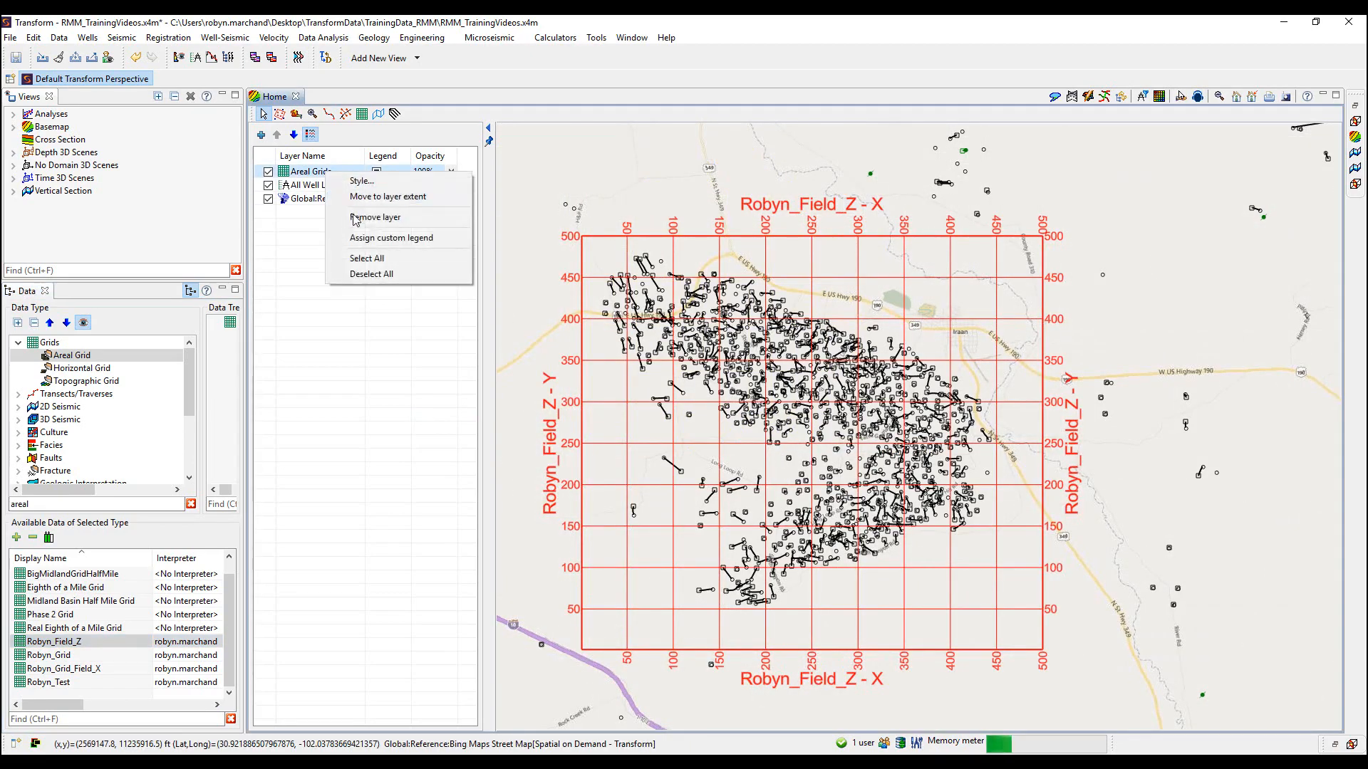
click(356, 181)
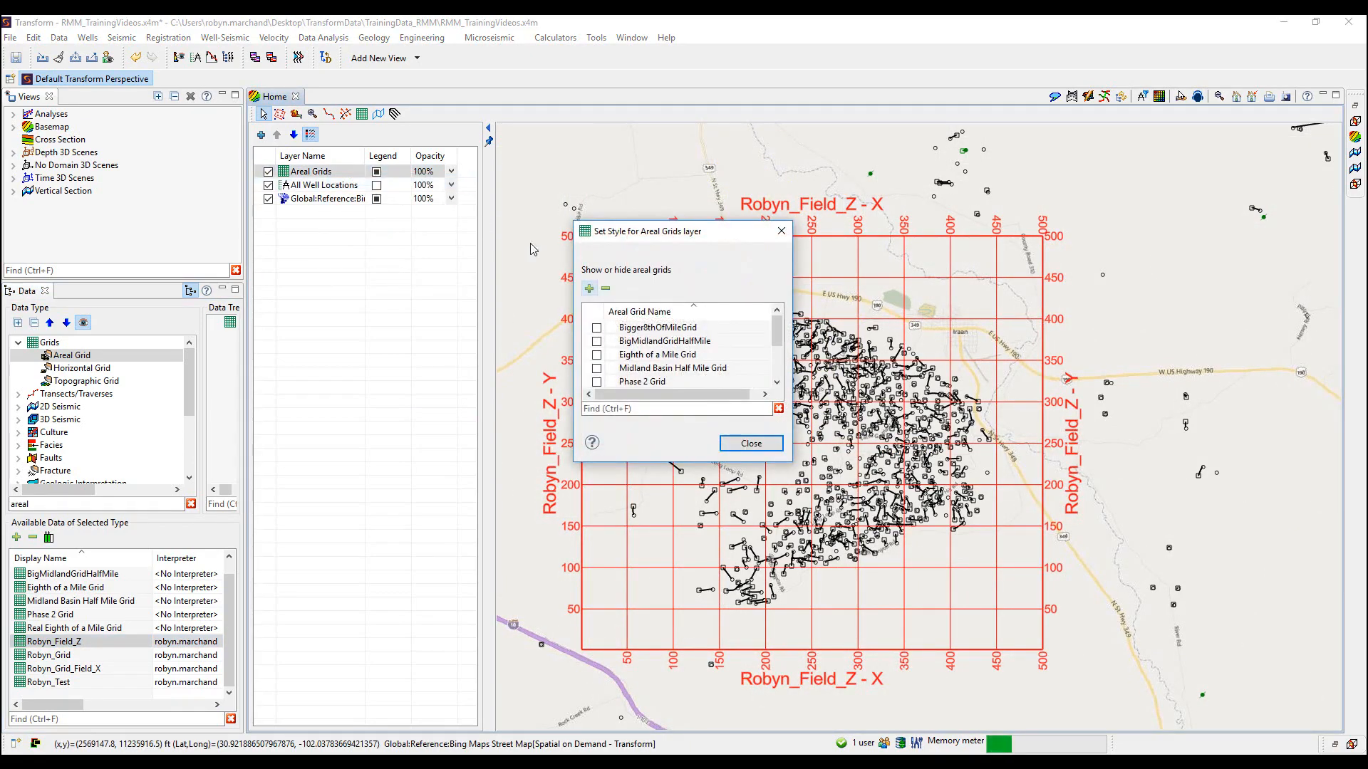
drag(643, 233, 384, 212)
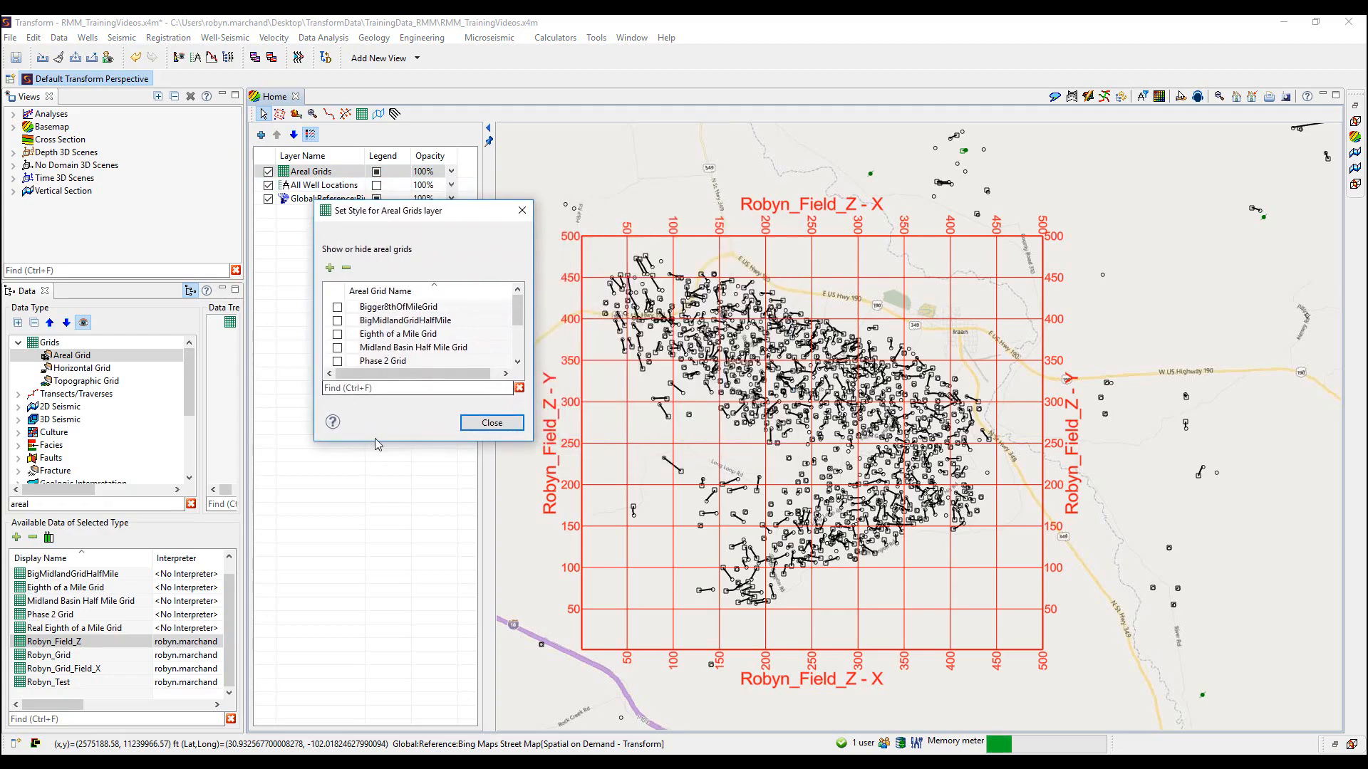
drag(375, 442, 374, 577)
click(338, 429)
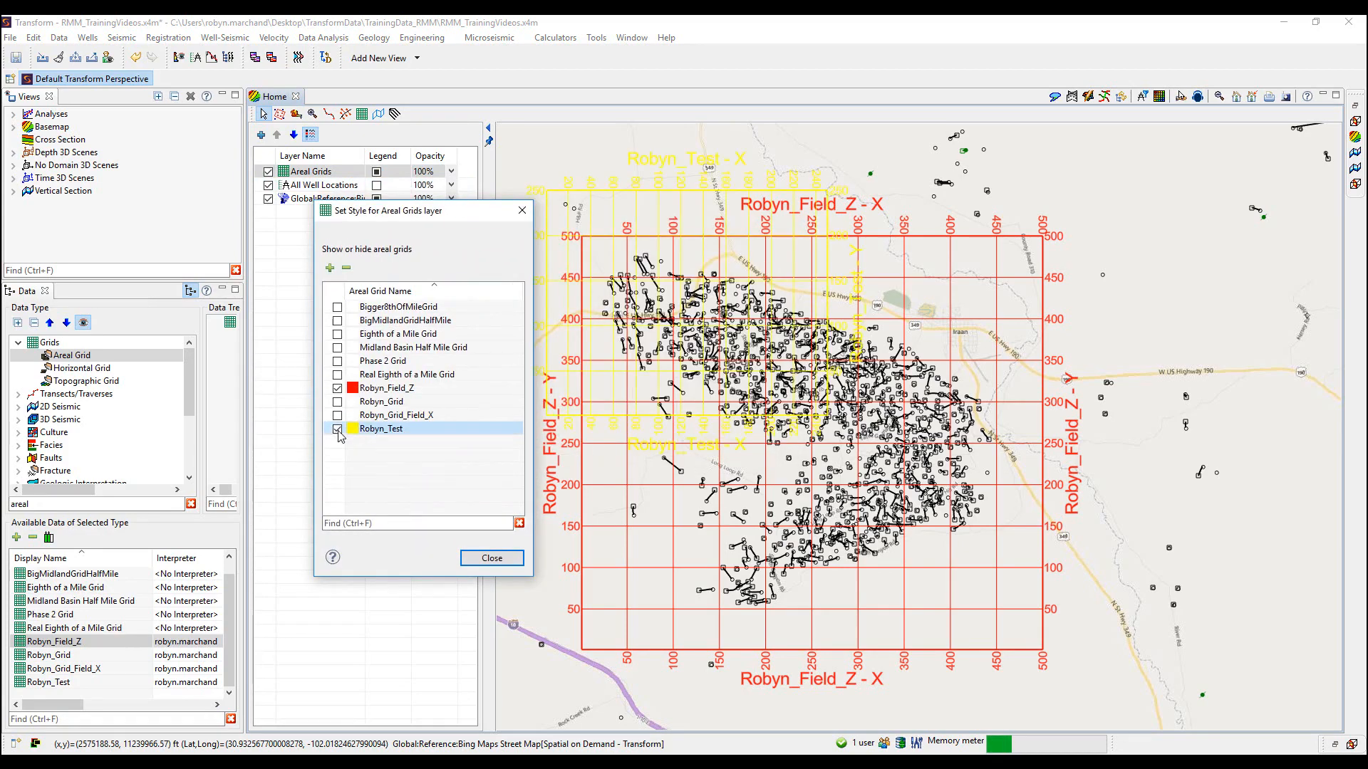
click(493, 558)
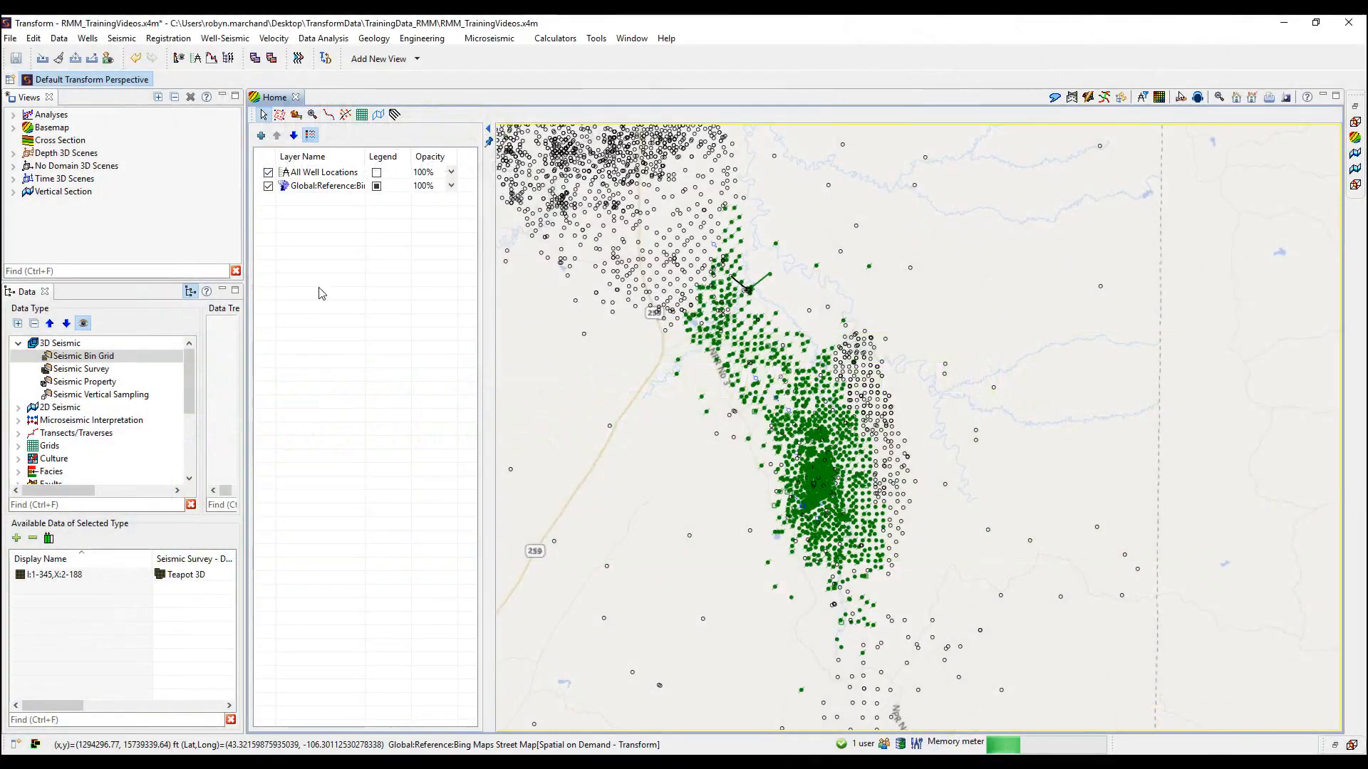
Add all seismic bin grids as a single layer to the Home basemap and finish adding layers
click(261, 136)
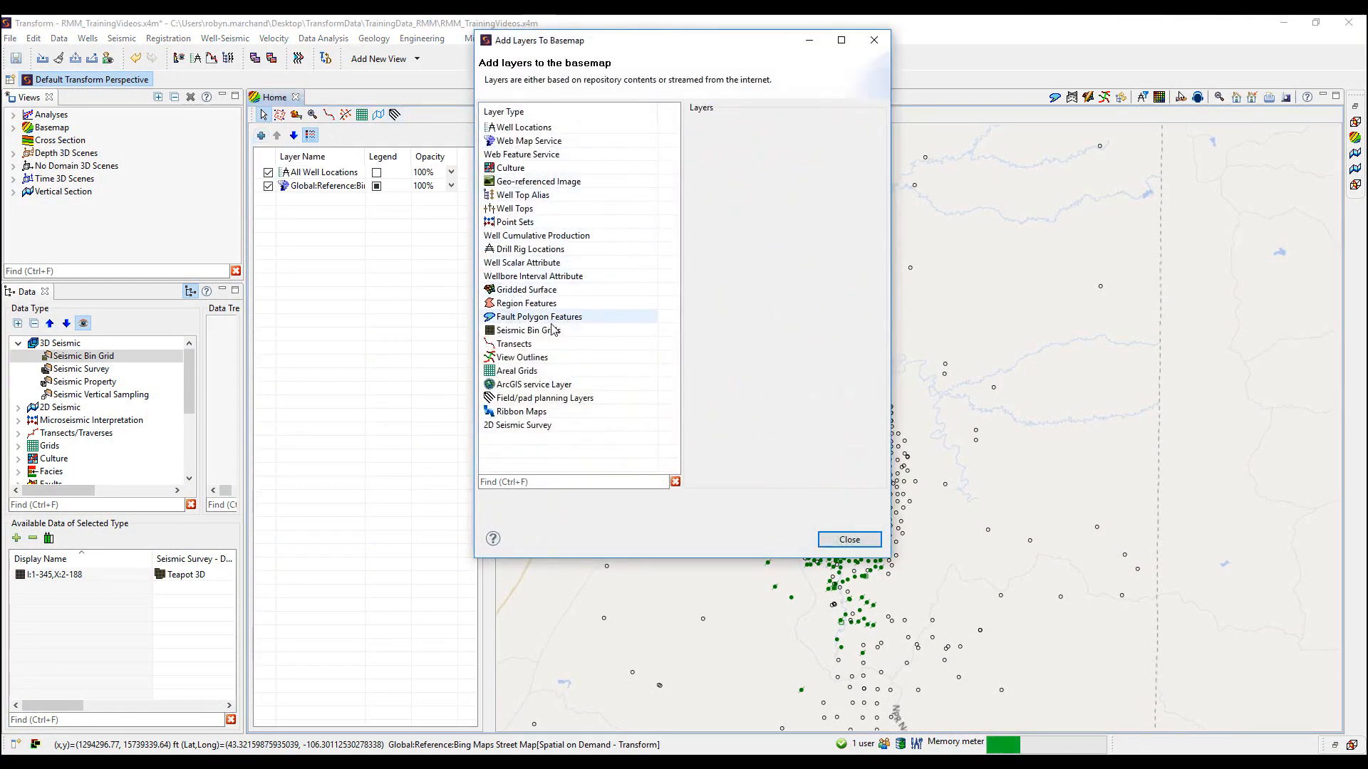
click(584, 333)
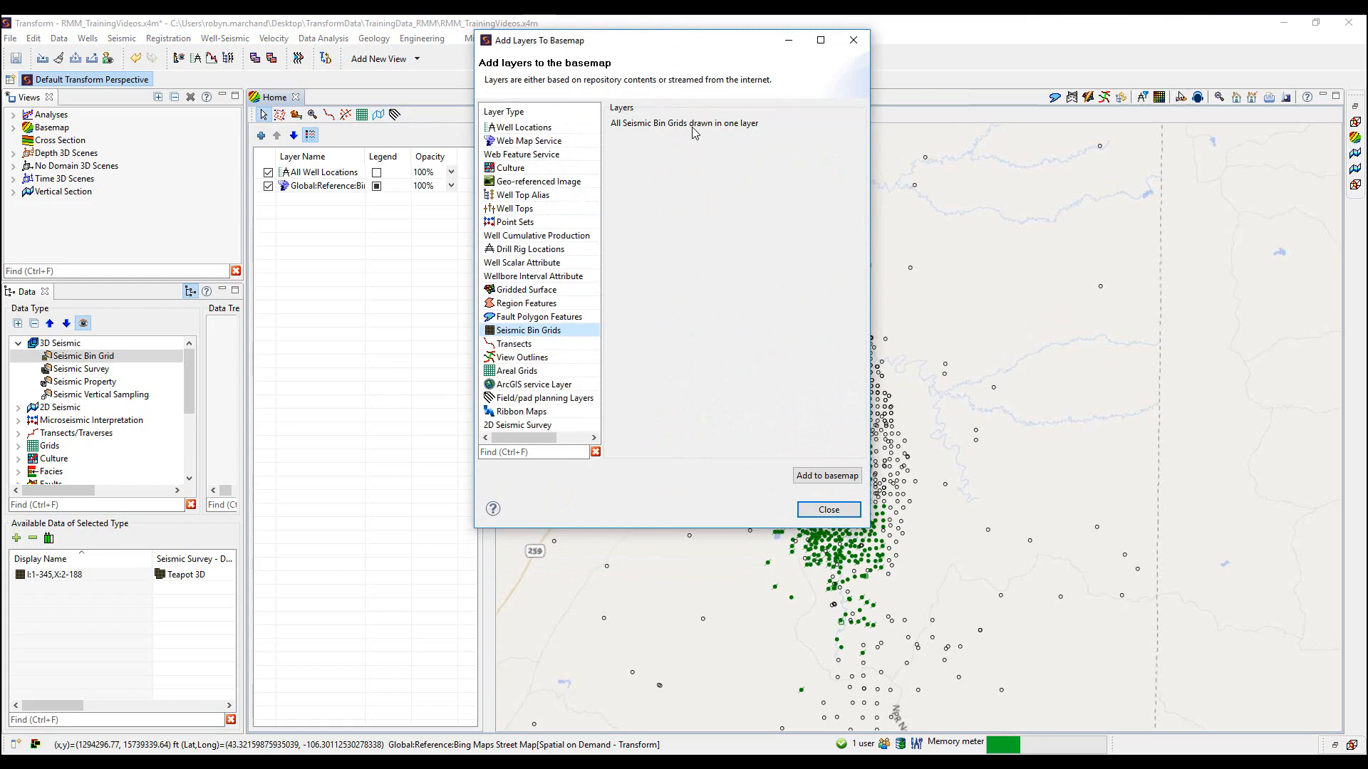
click(824, 477)
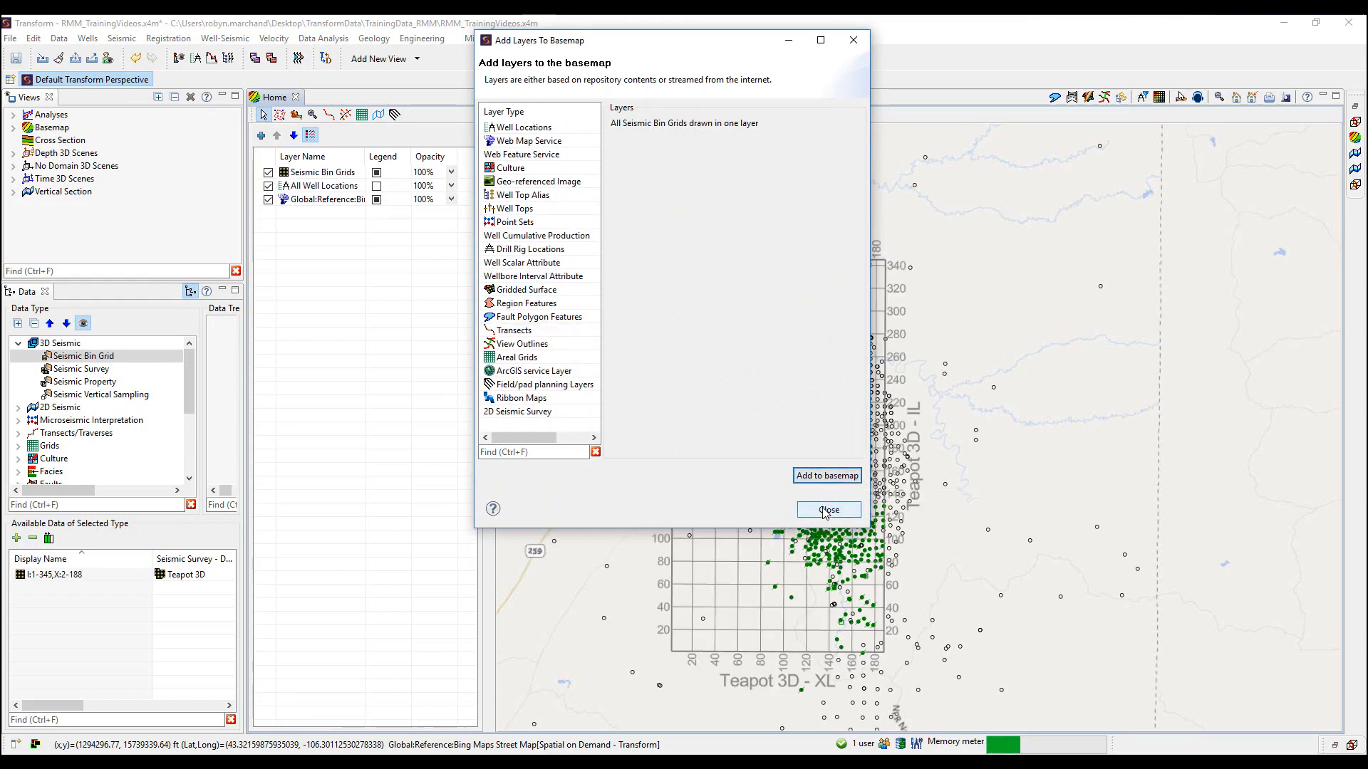
click(828, 510)
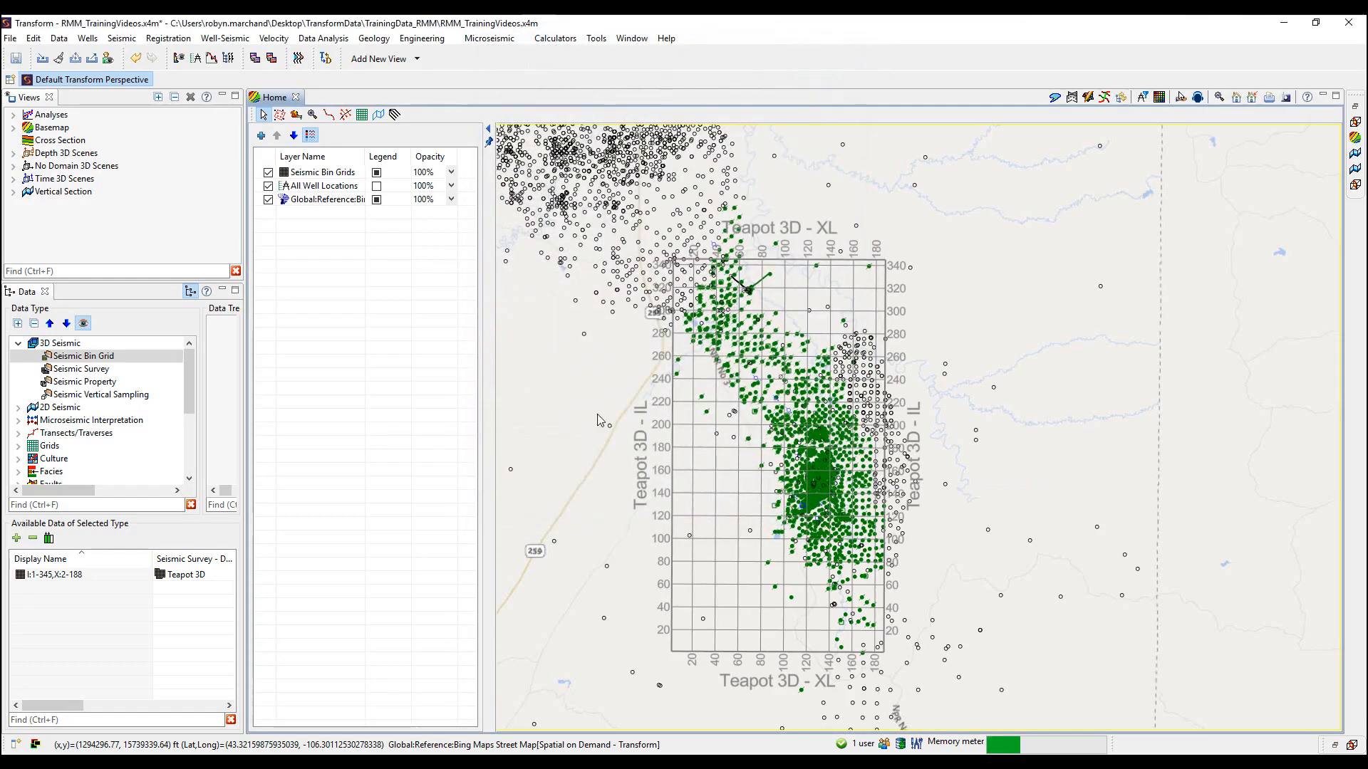
Try hiding and showing all seismic bin grids and the Teapot 3D grid individually in the layer's style settings, and close them
right_click(326, 174)
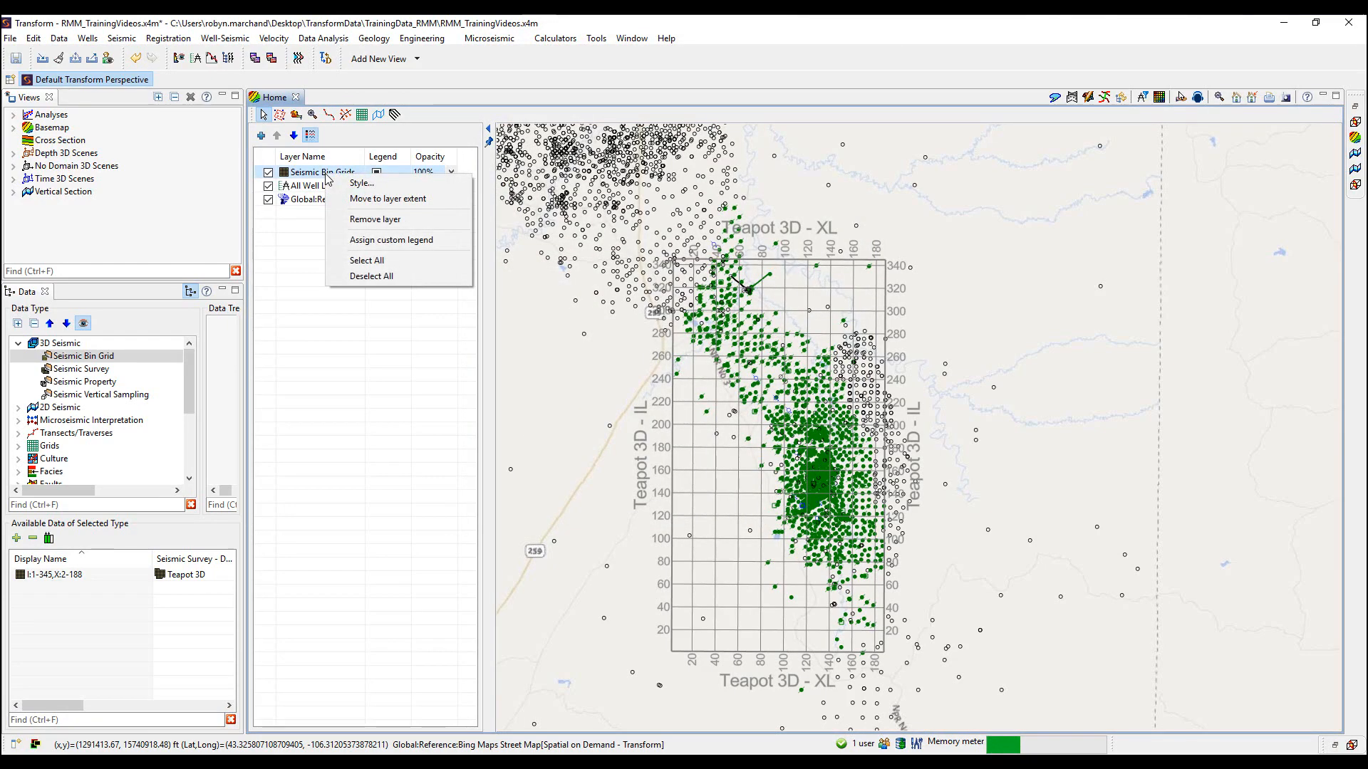
click(361, 185)
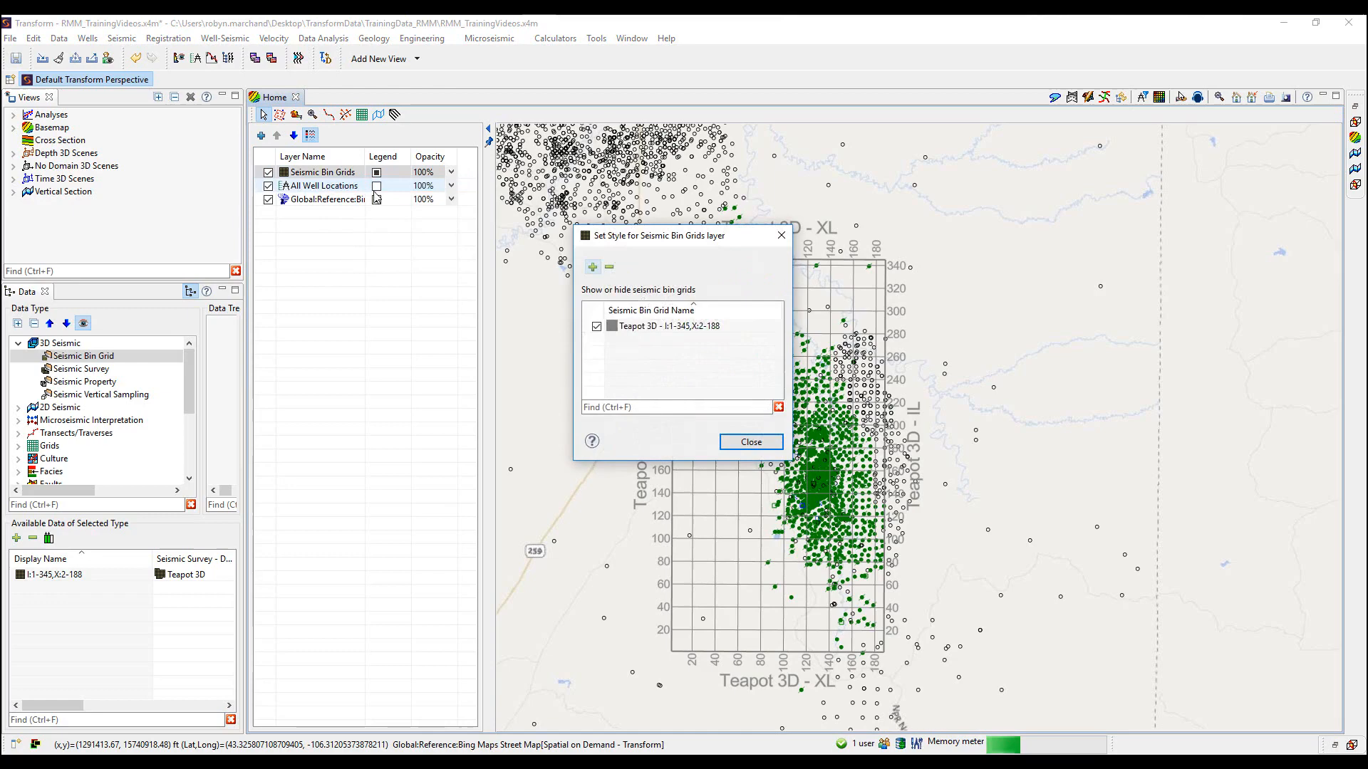
click(609, 268)
click(593, 268)
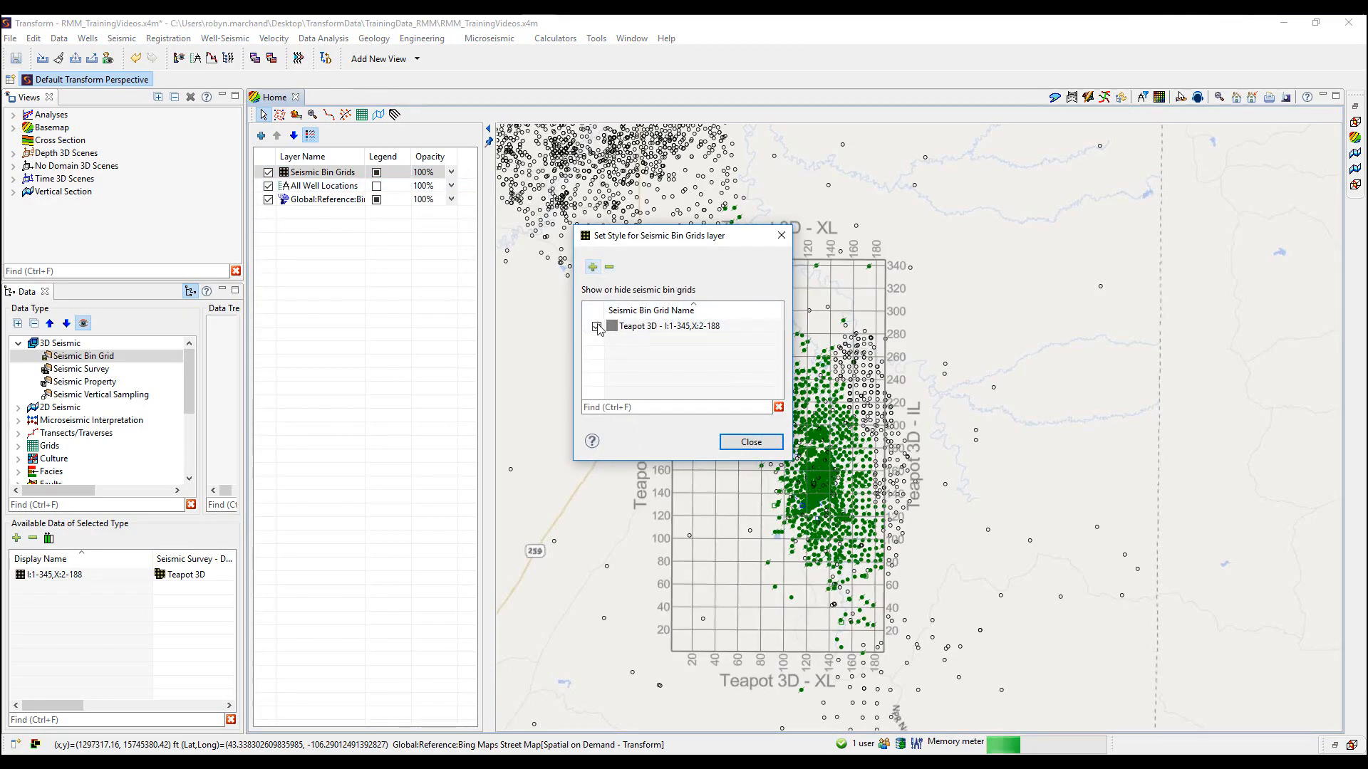
click(597, 327)
click(597, 328)
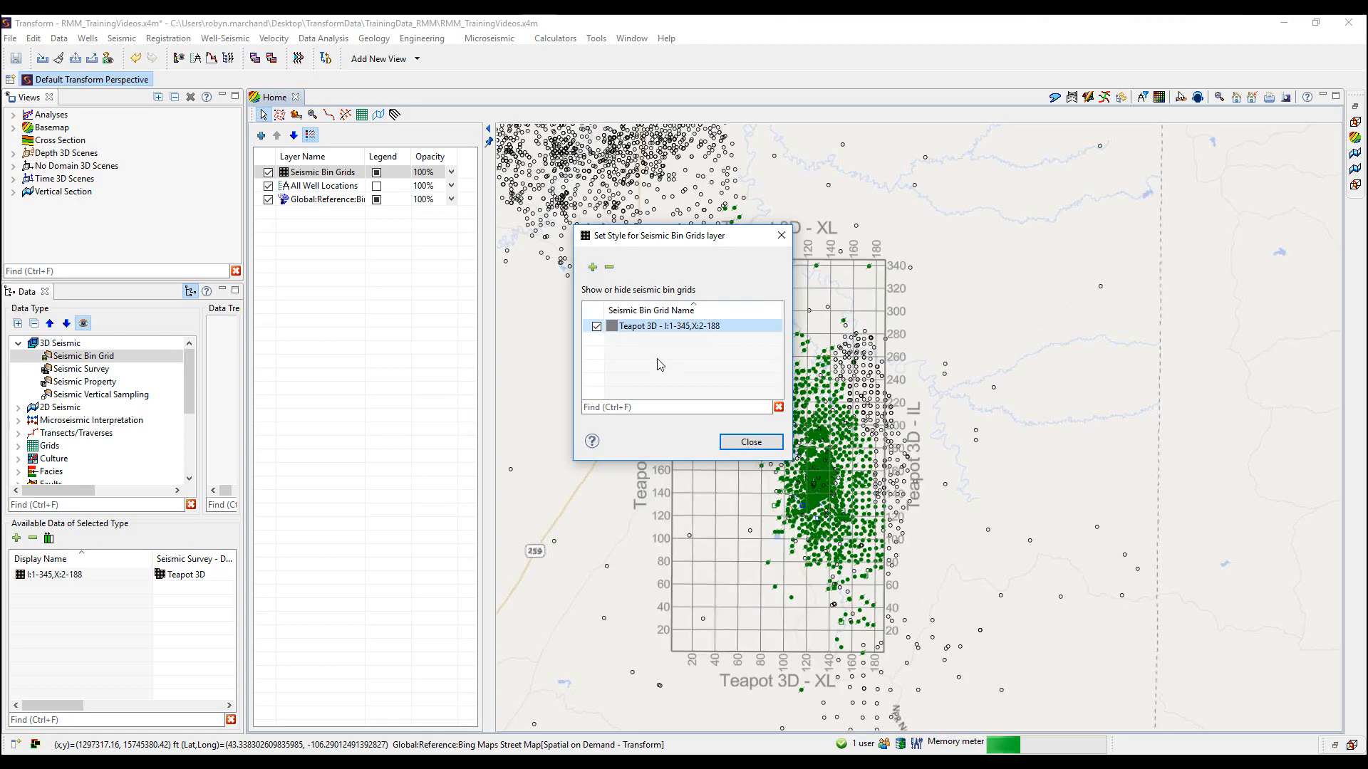
click(752, 445)
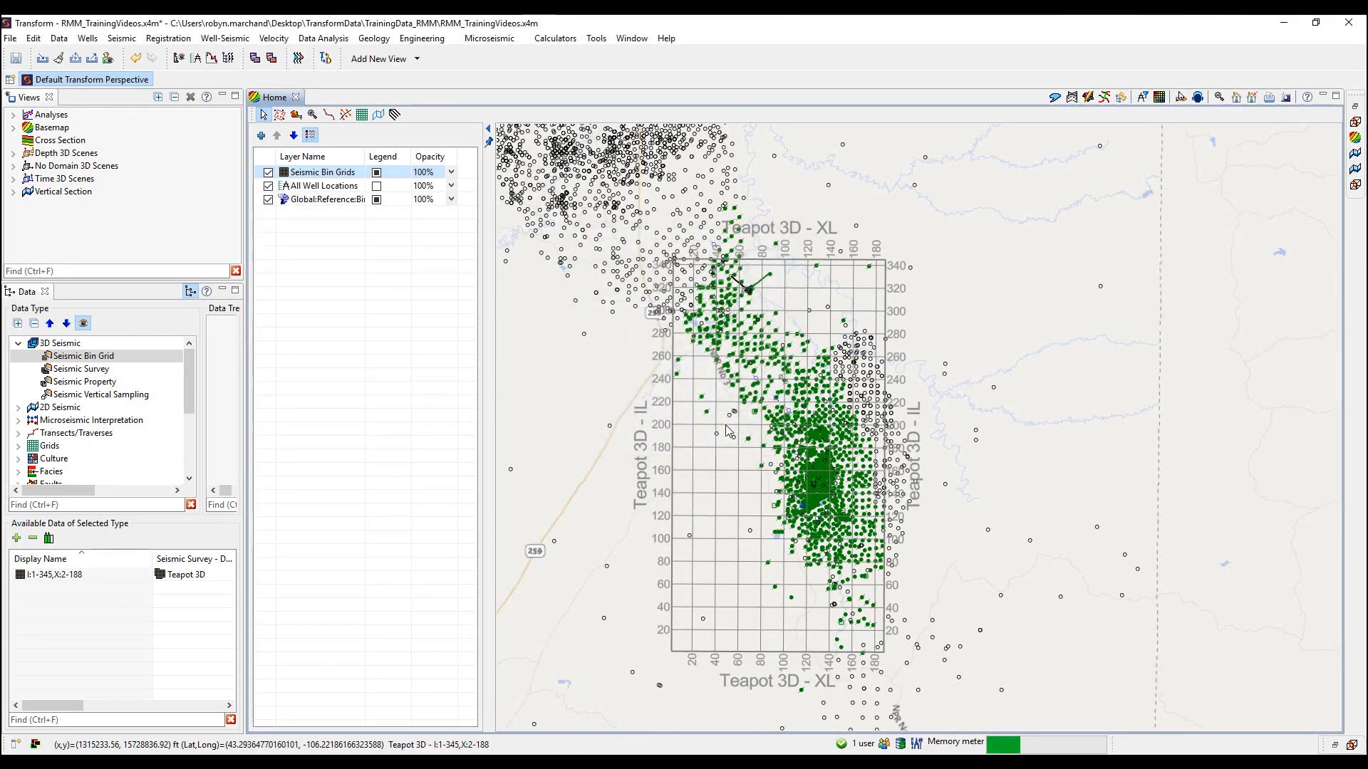
Remove the Seismic Bin Grids layer from the Home basemap and add the Teapot 3D bin grid from the available data
right_click(294, 173)
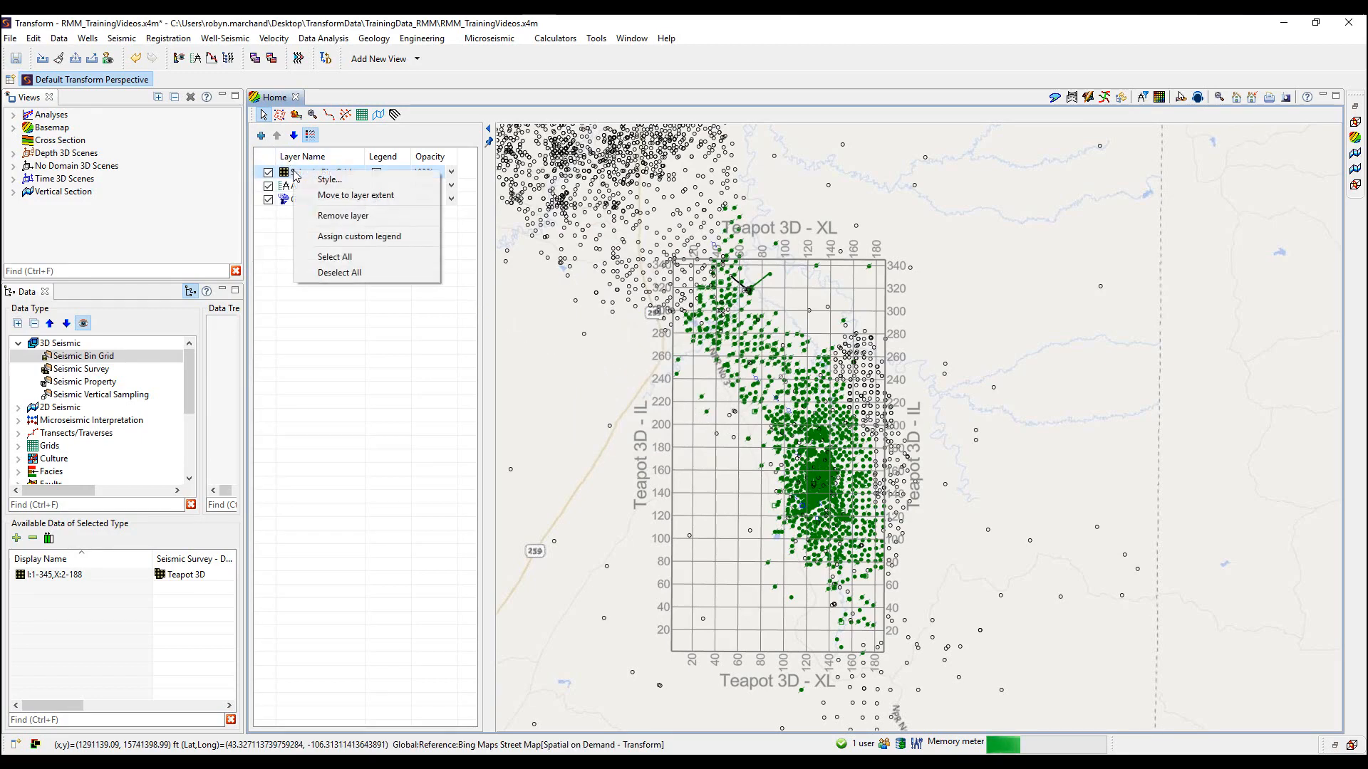
click(411, 223)
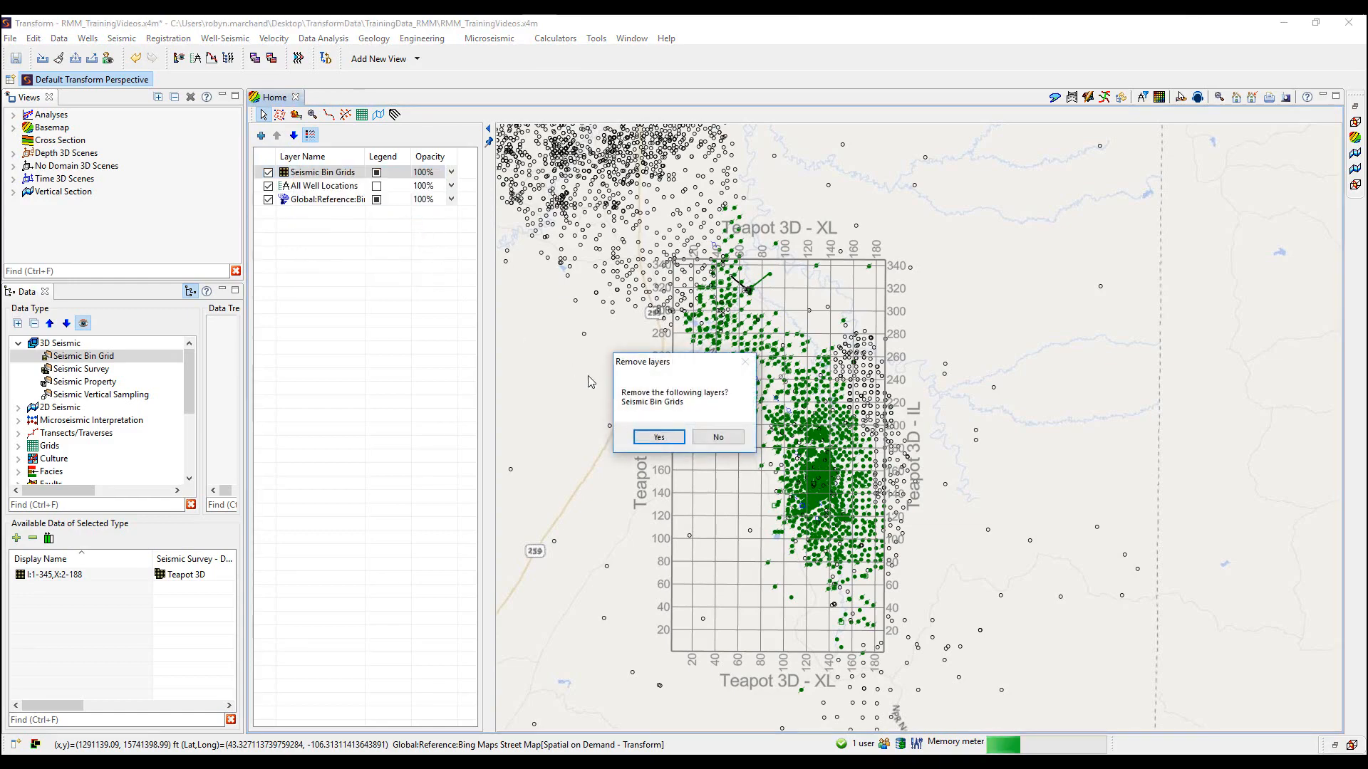
click(654, 438)
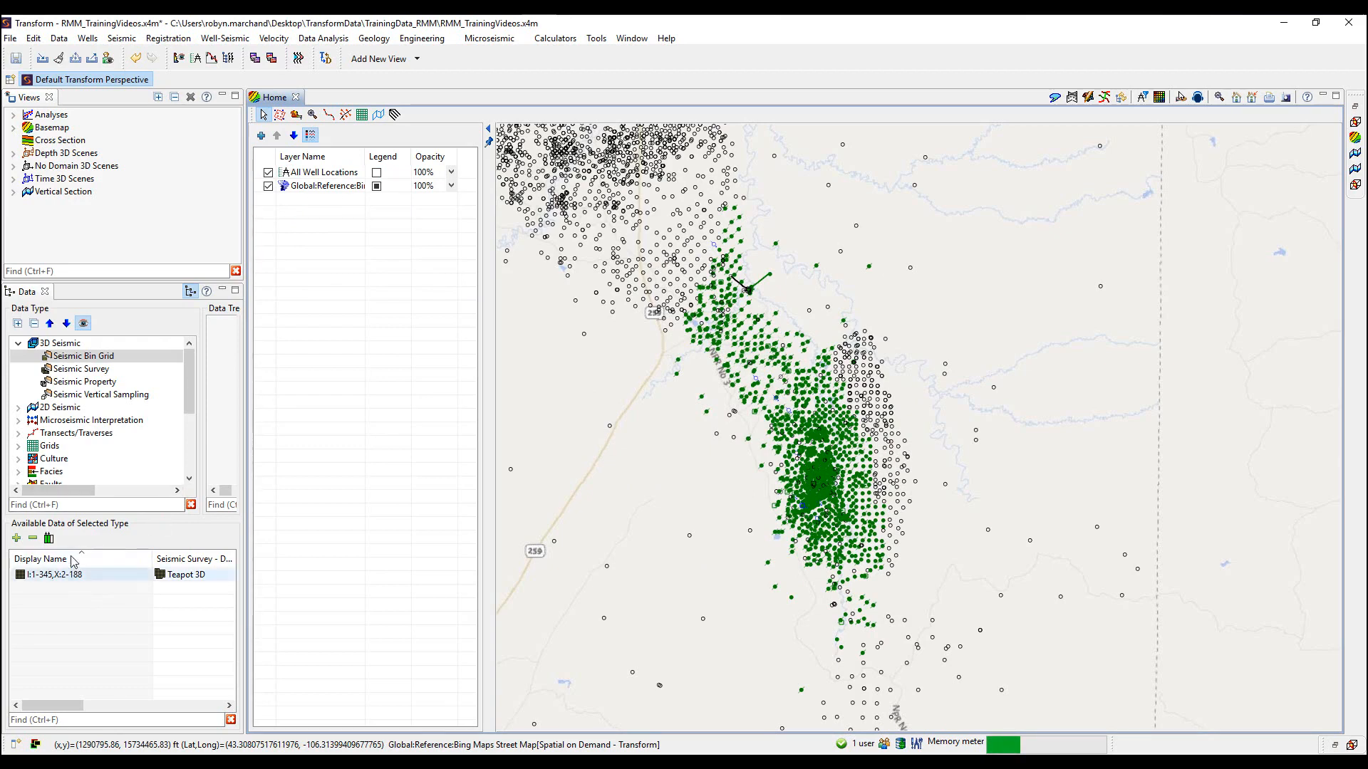
click(70, 362)
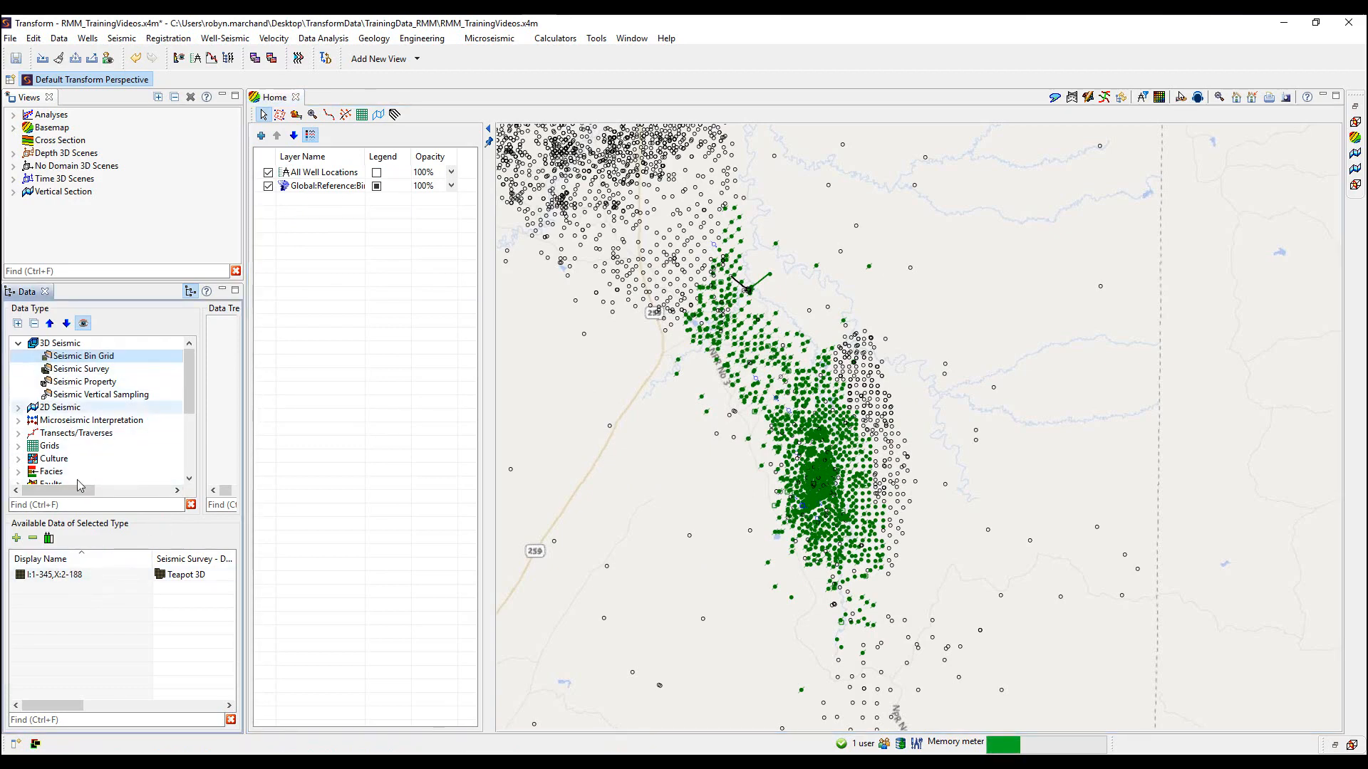
drag(56, 574, 385, 462)
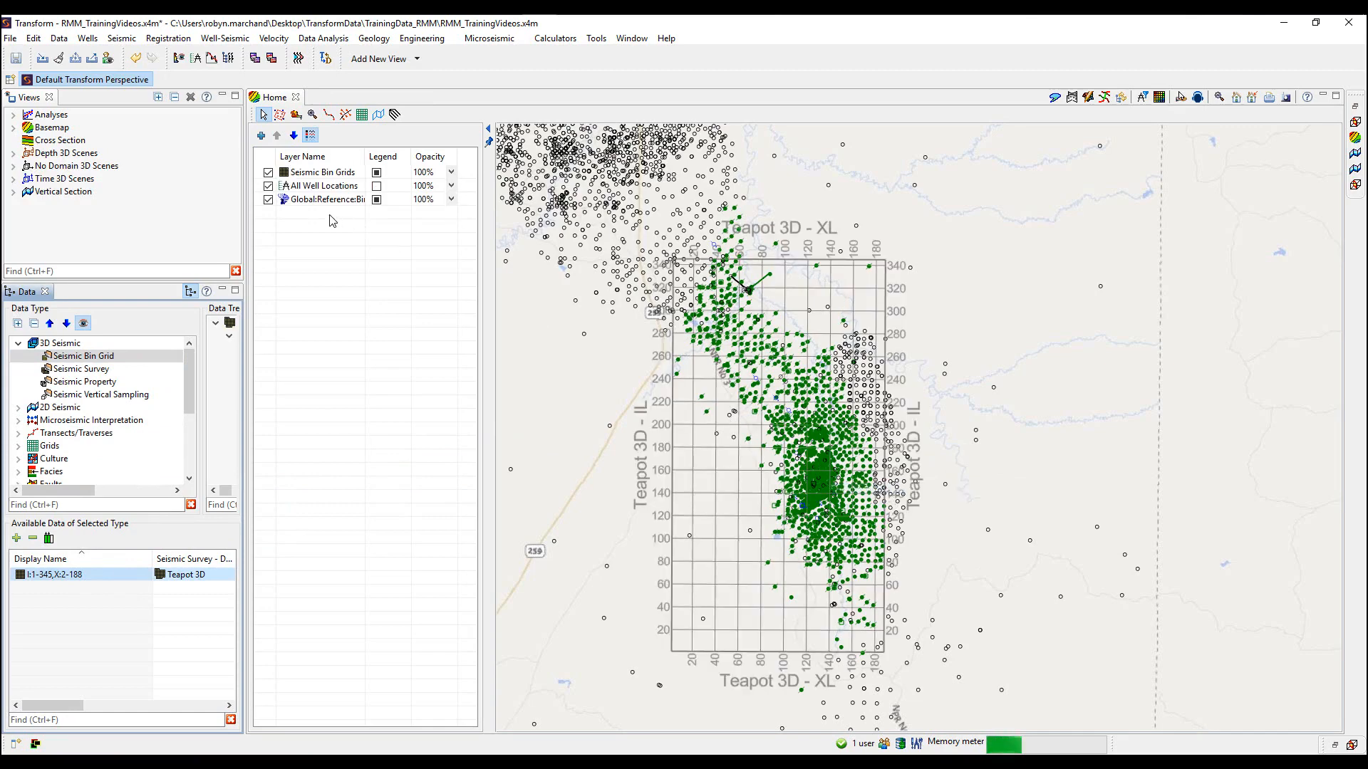
Examine the Teapot 3D grid's visibility option in the Seismic Bin Grids layer's style settings and close them
right_click(303, 179)
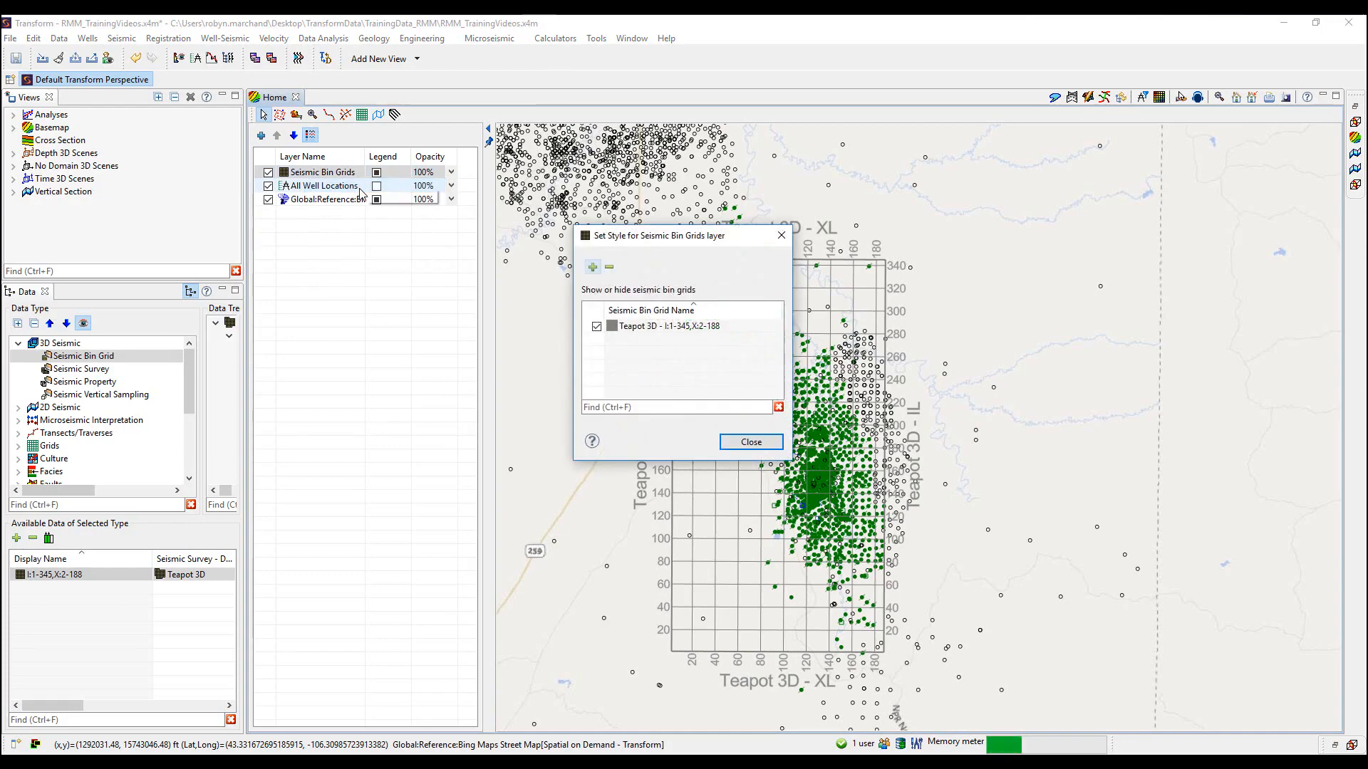
click(596, 327)
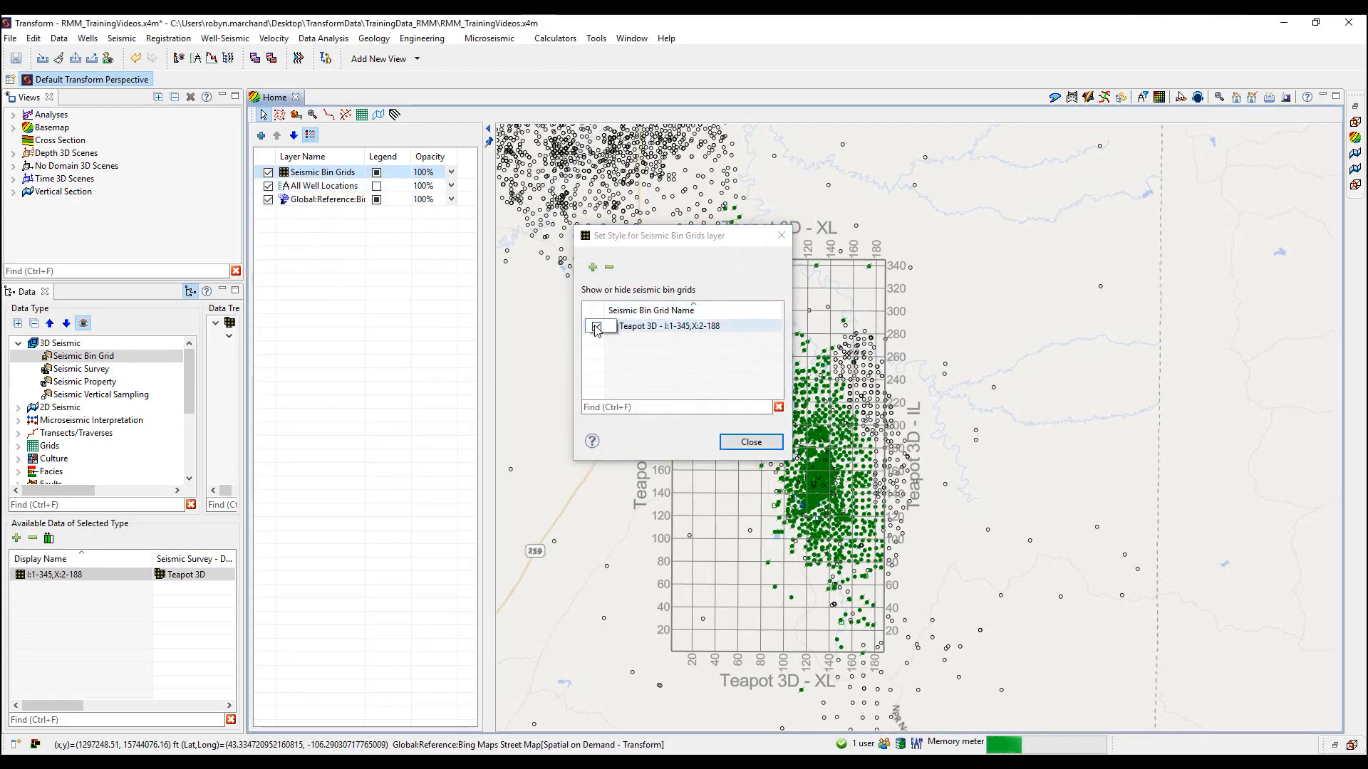
click(751, 441)
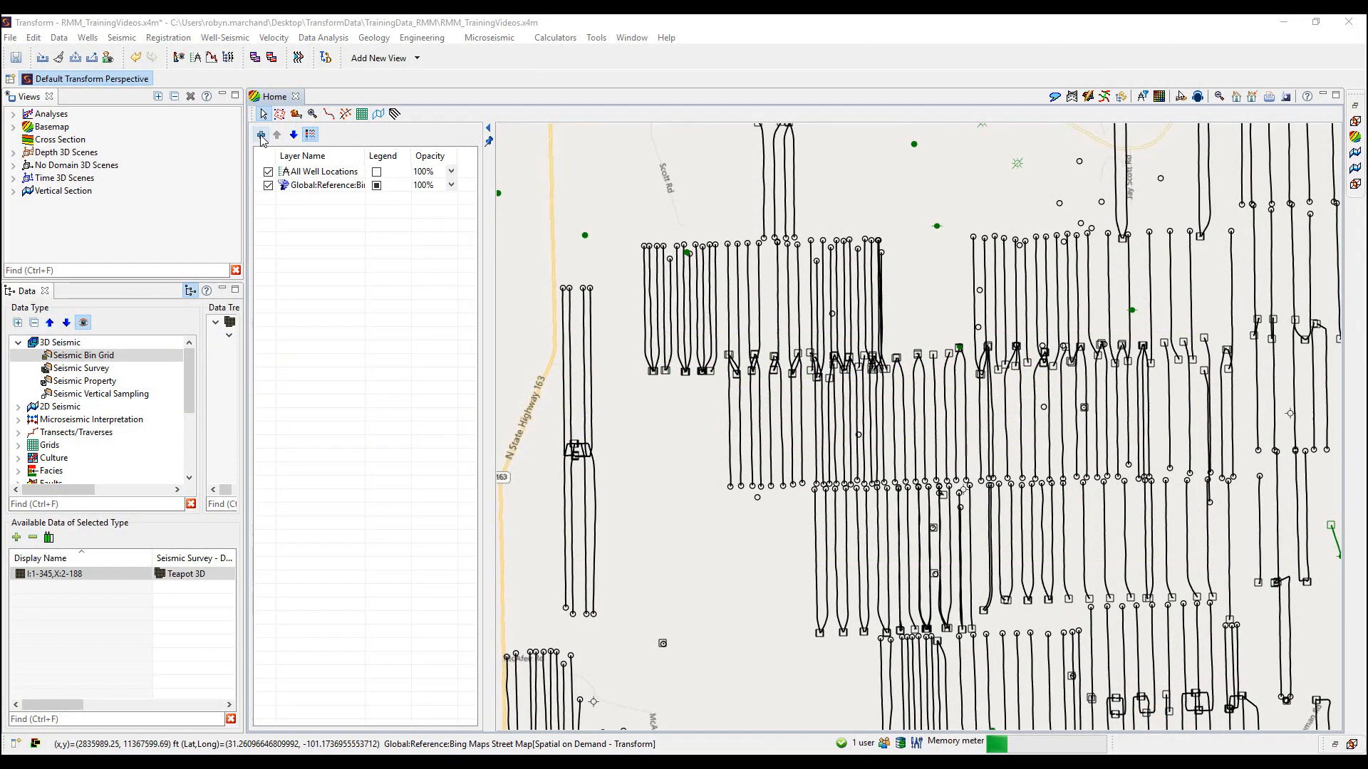
Add a Well Cumulative Production layer to the Home basemap using the Wells in Zone - Wolfcamp B well list
click(261, 136)
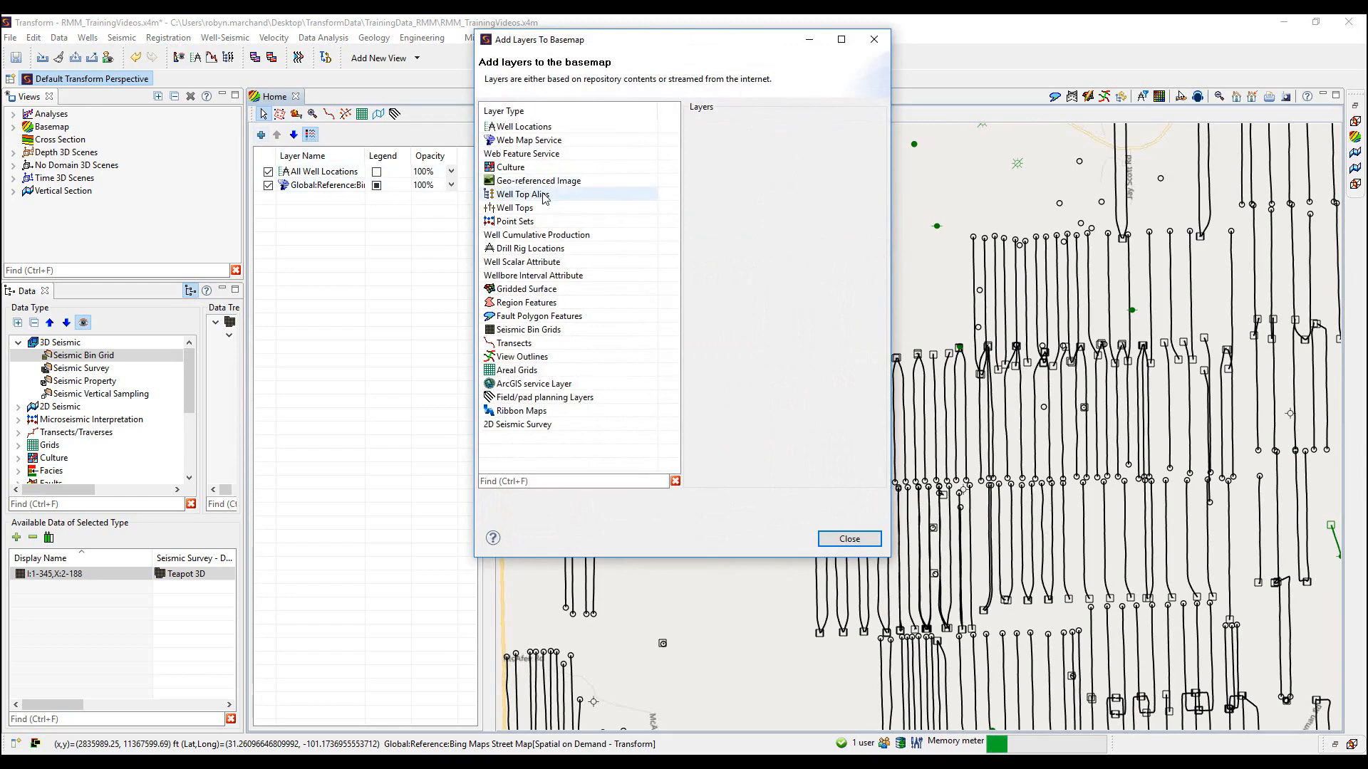
click(562, 235)
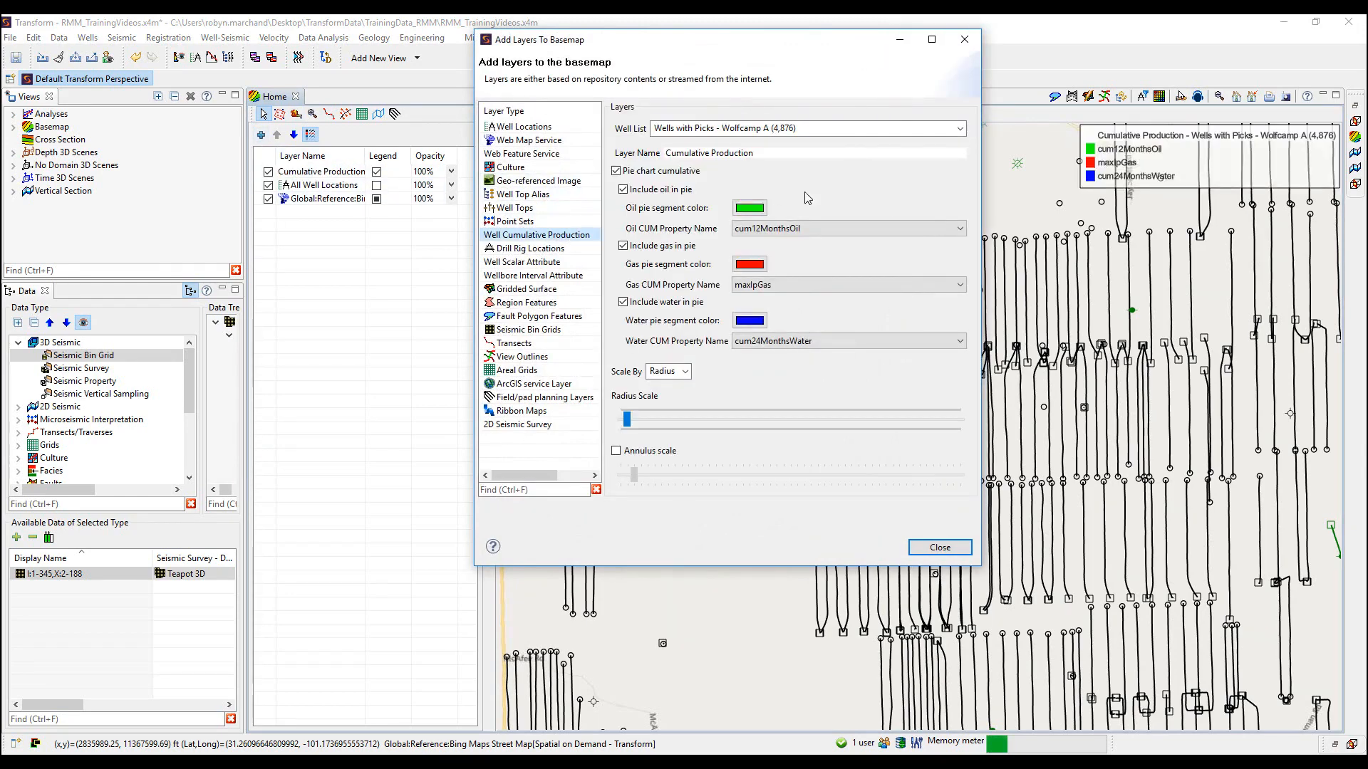
click(960, 128)
scroll(807, 227, up, 3)
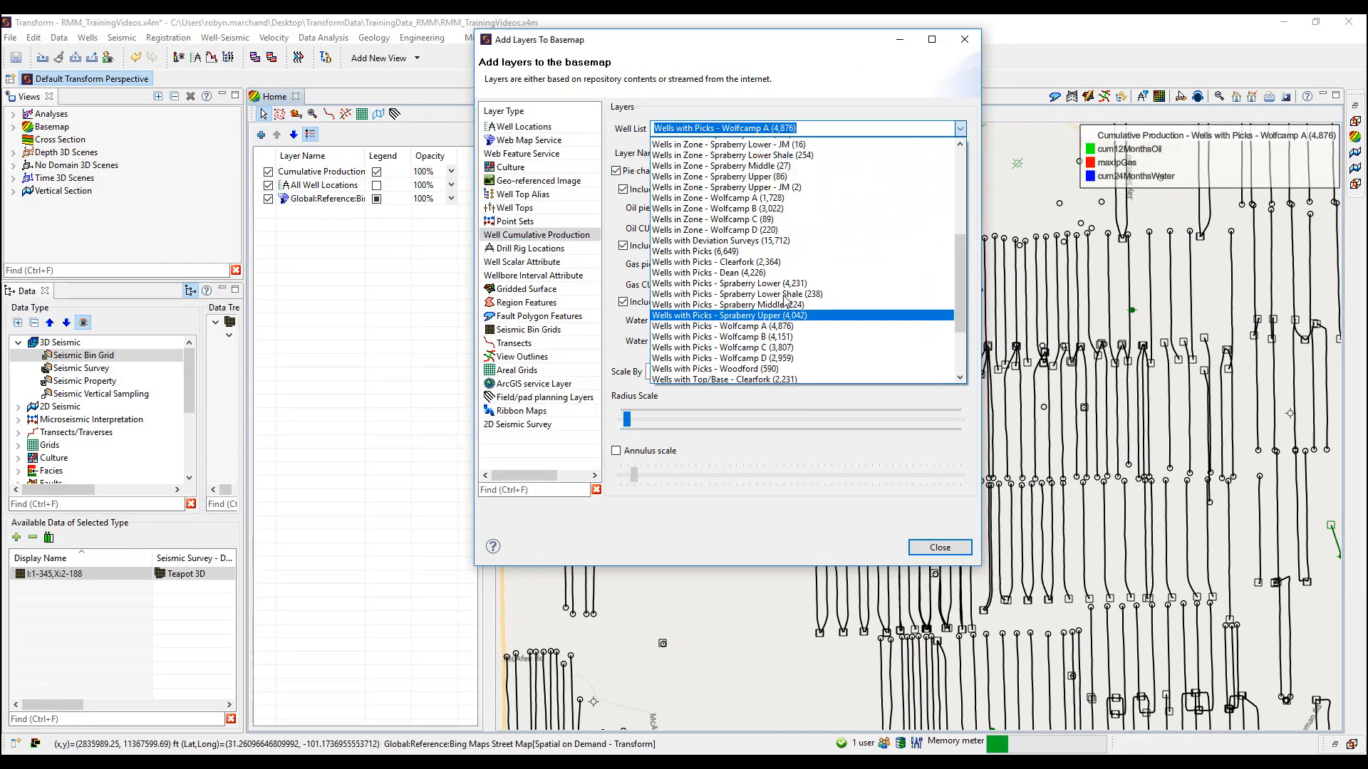
click(777, 224)
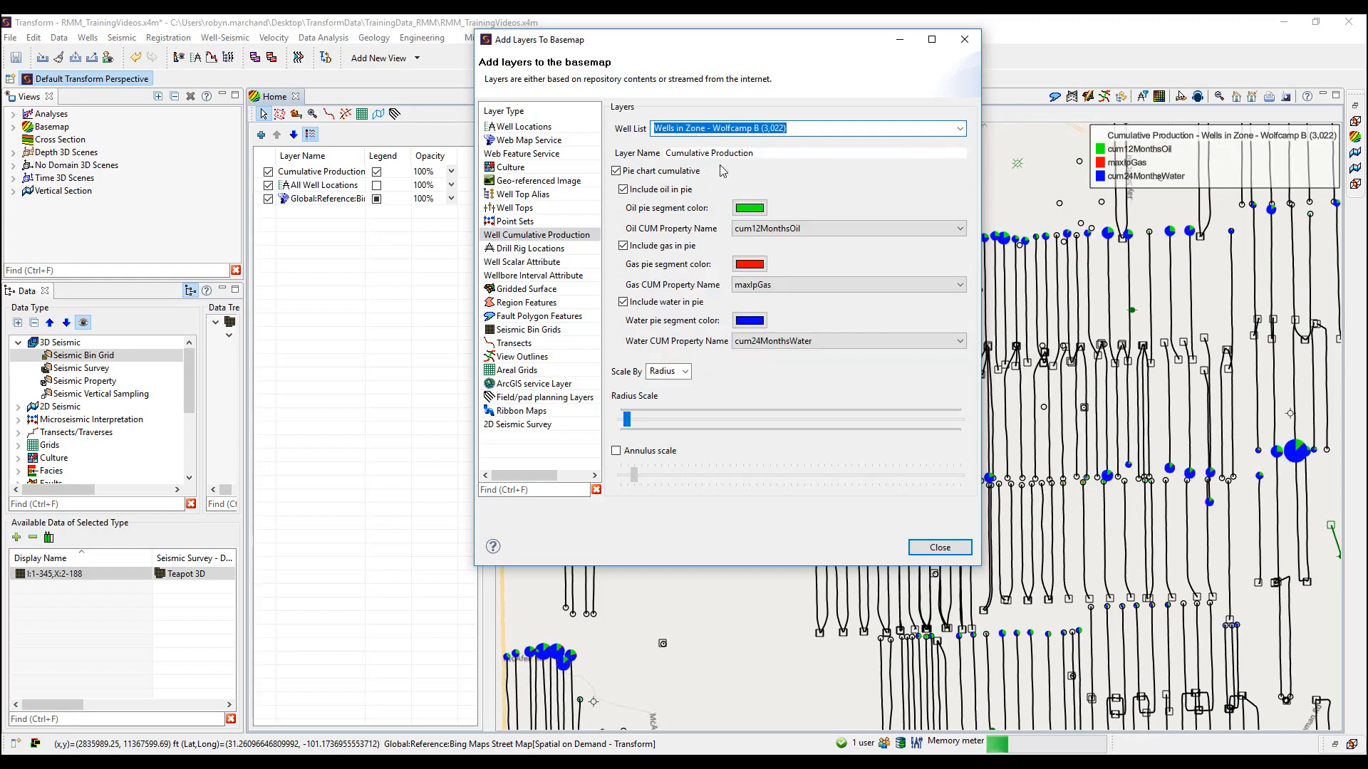
Prefix the cumulative production layer's name with the author's first name followed by _WCB_
click(667, 153)
text(Robyn)
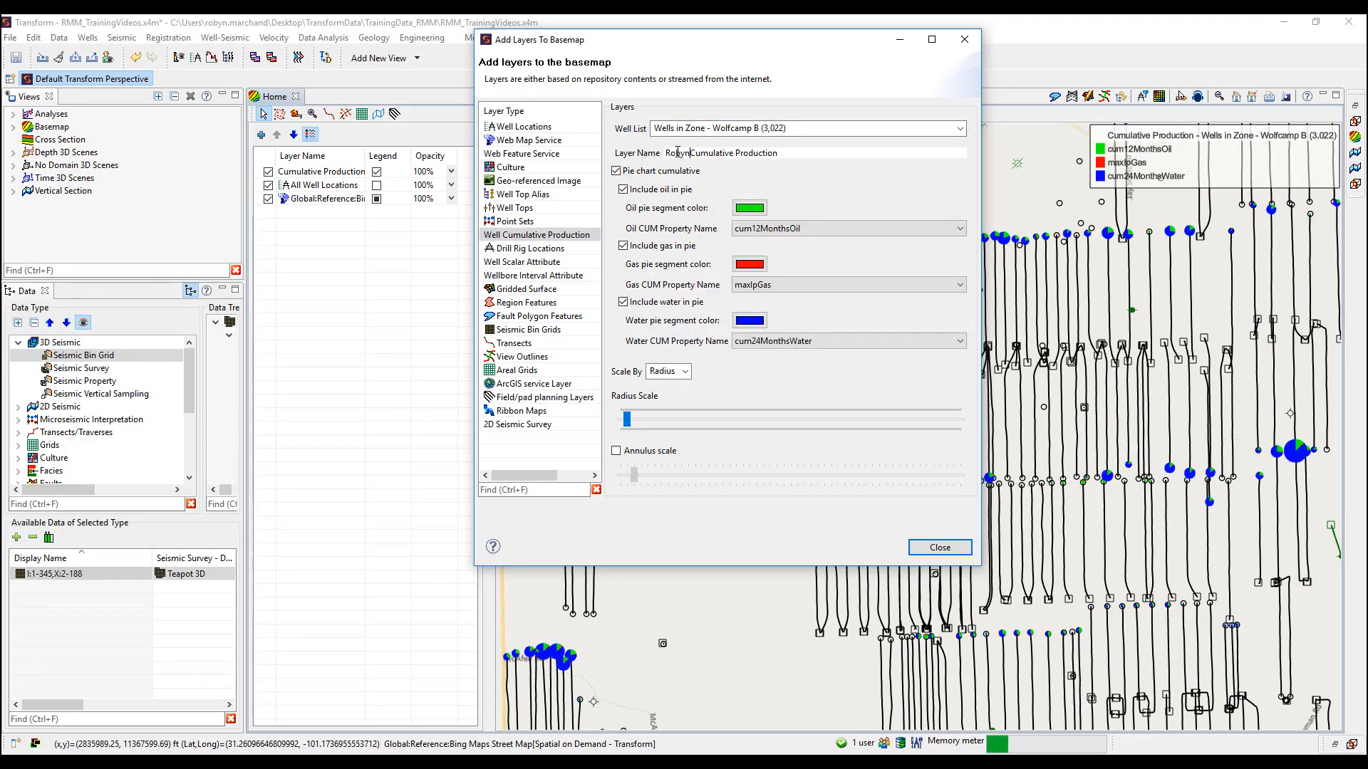
text(_WCB_)
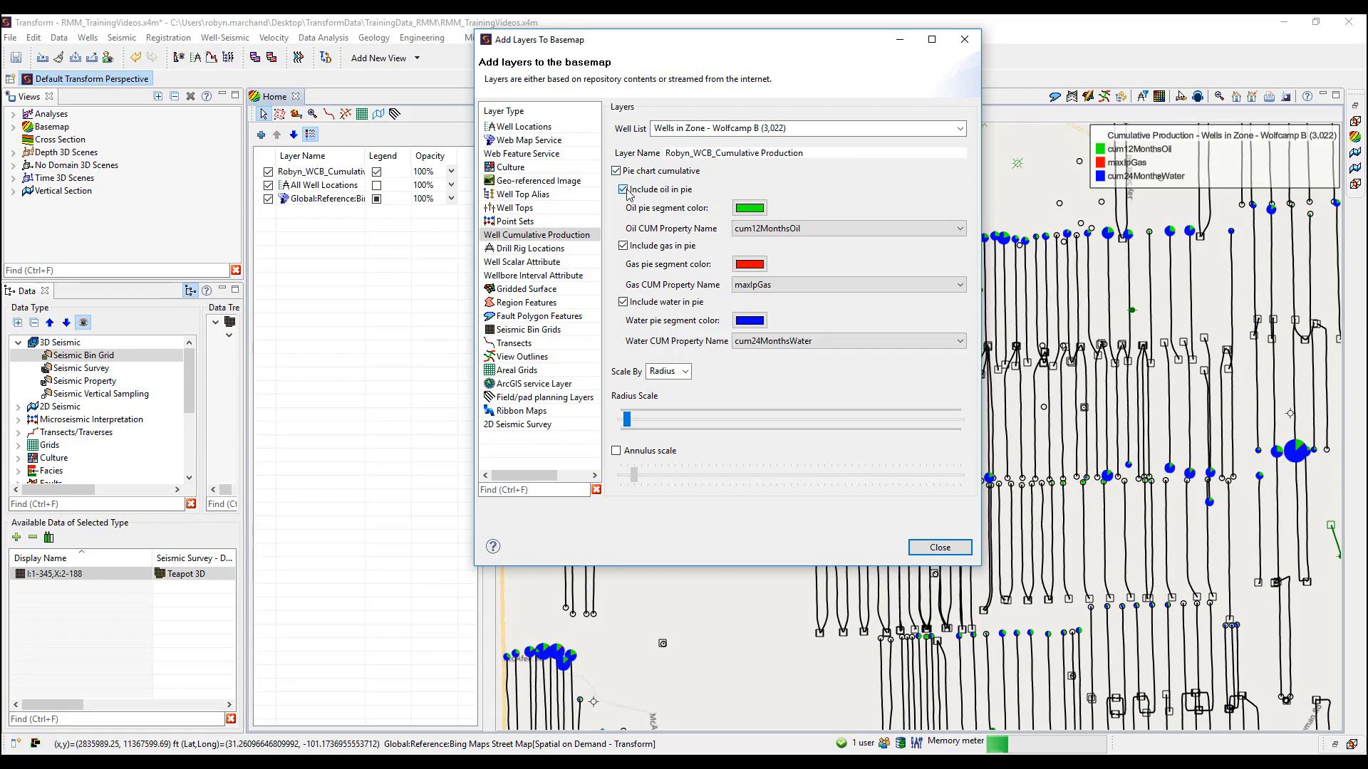
Open the choice of oil cumulative property for the production pie charts
click(751, 229)
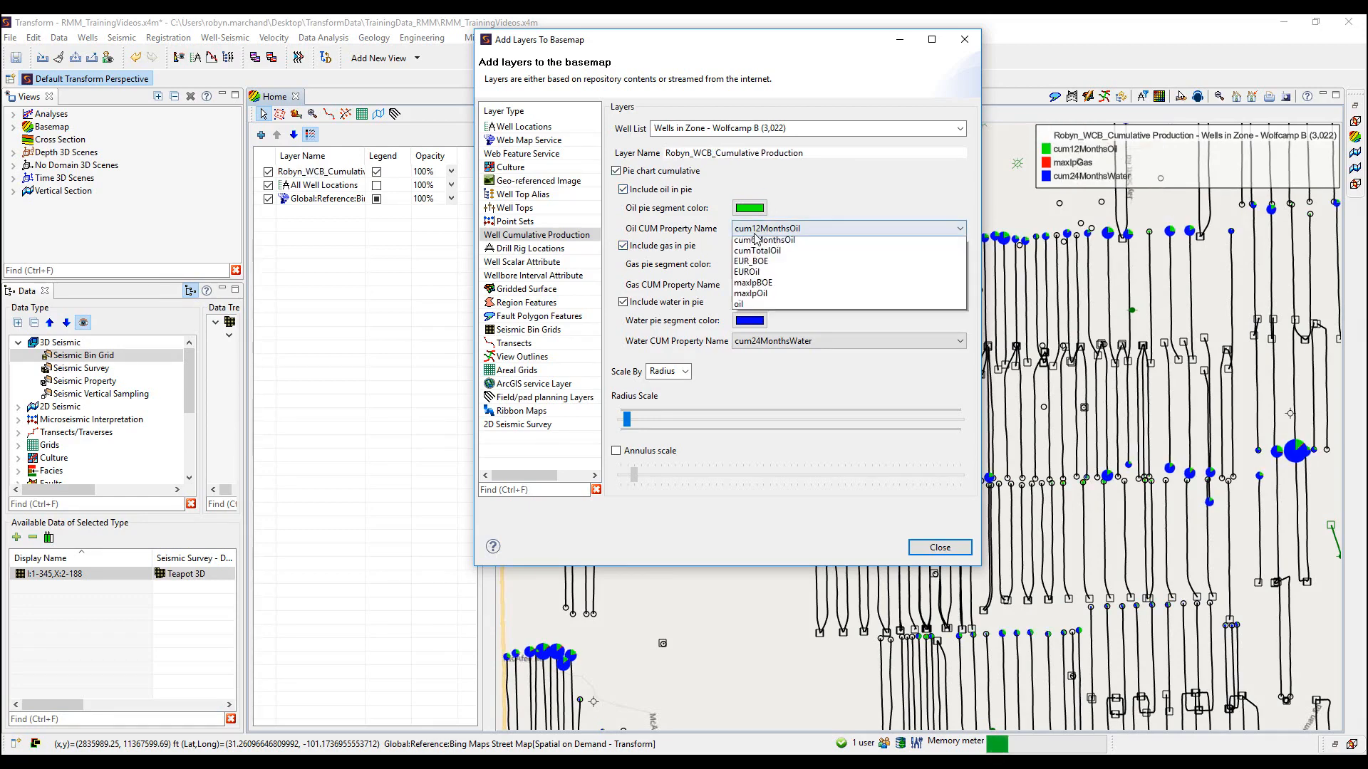
click(623, 249)
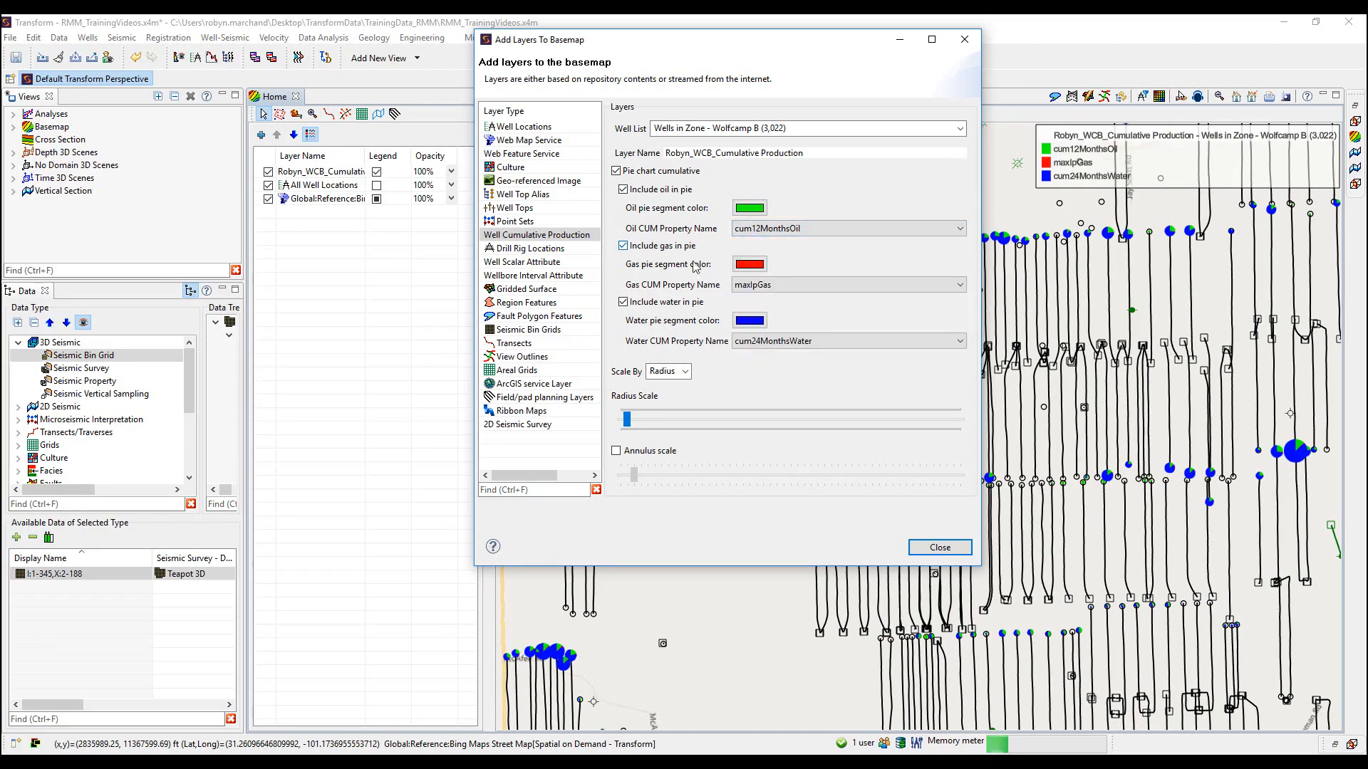
click(763, 284)
click(763, 284)
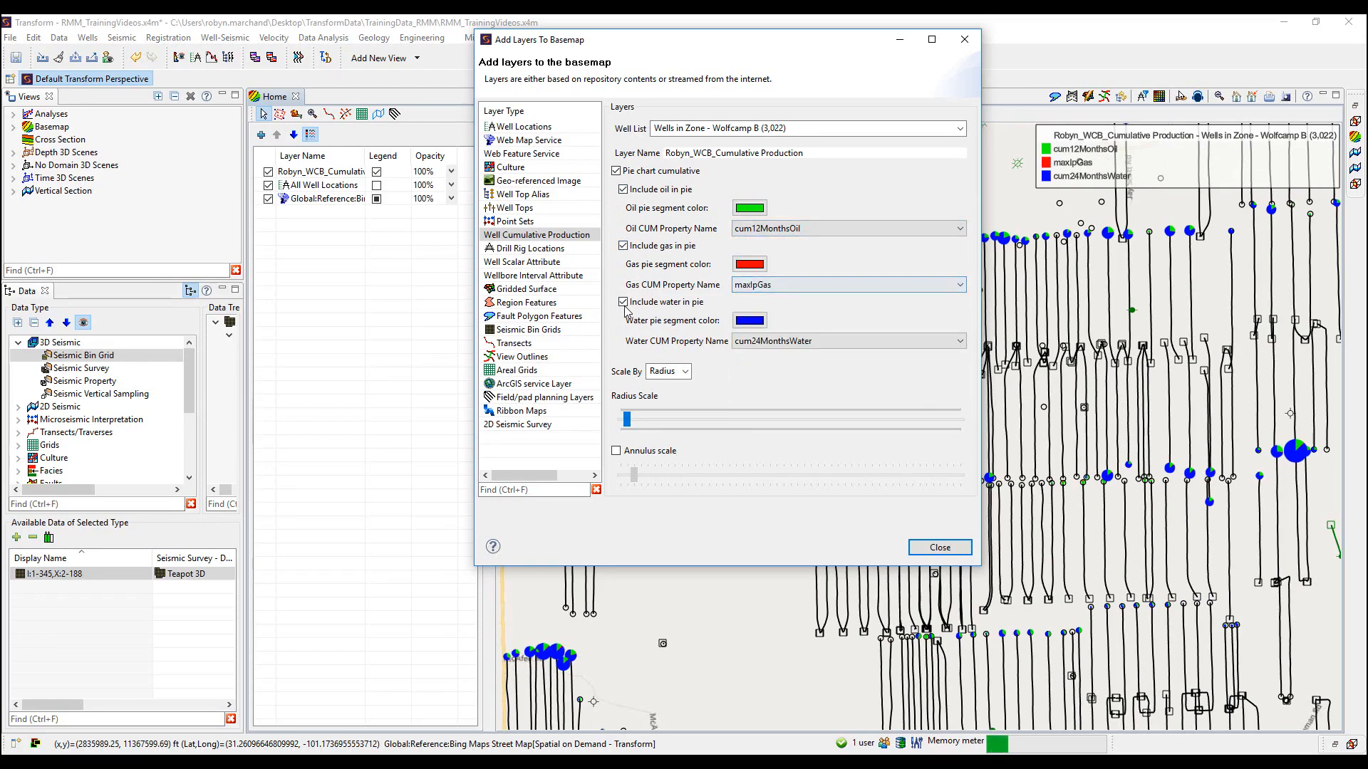
click(800, 342)
click(801, 343)
Recolor the water pie segment purple, then exclude water from the Wolfcamp B cumulative production pies
click(749, 321)
click(622, 141)
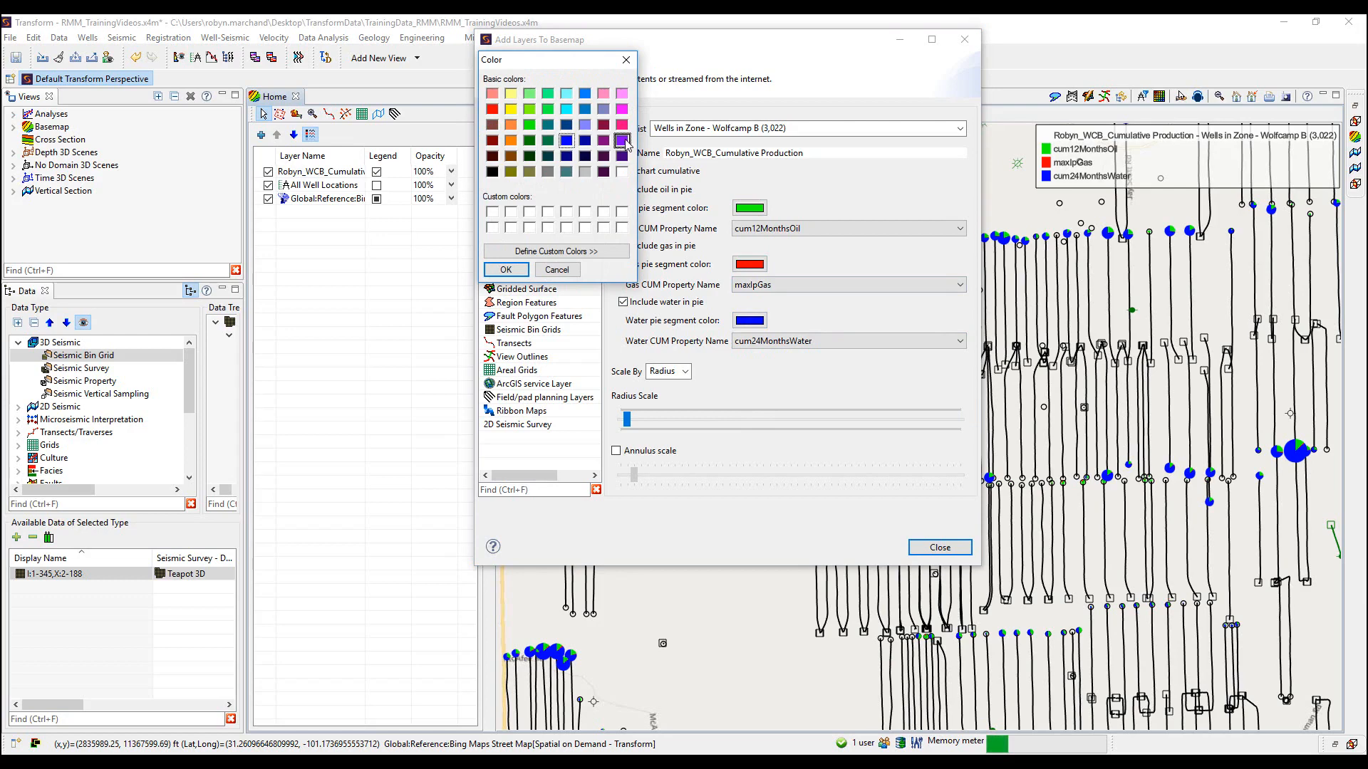
click(507, 270)
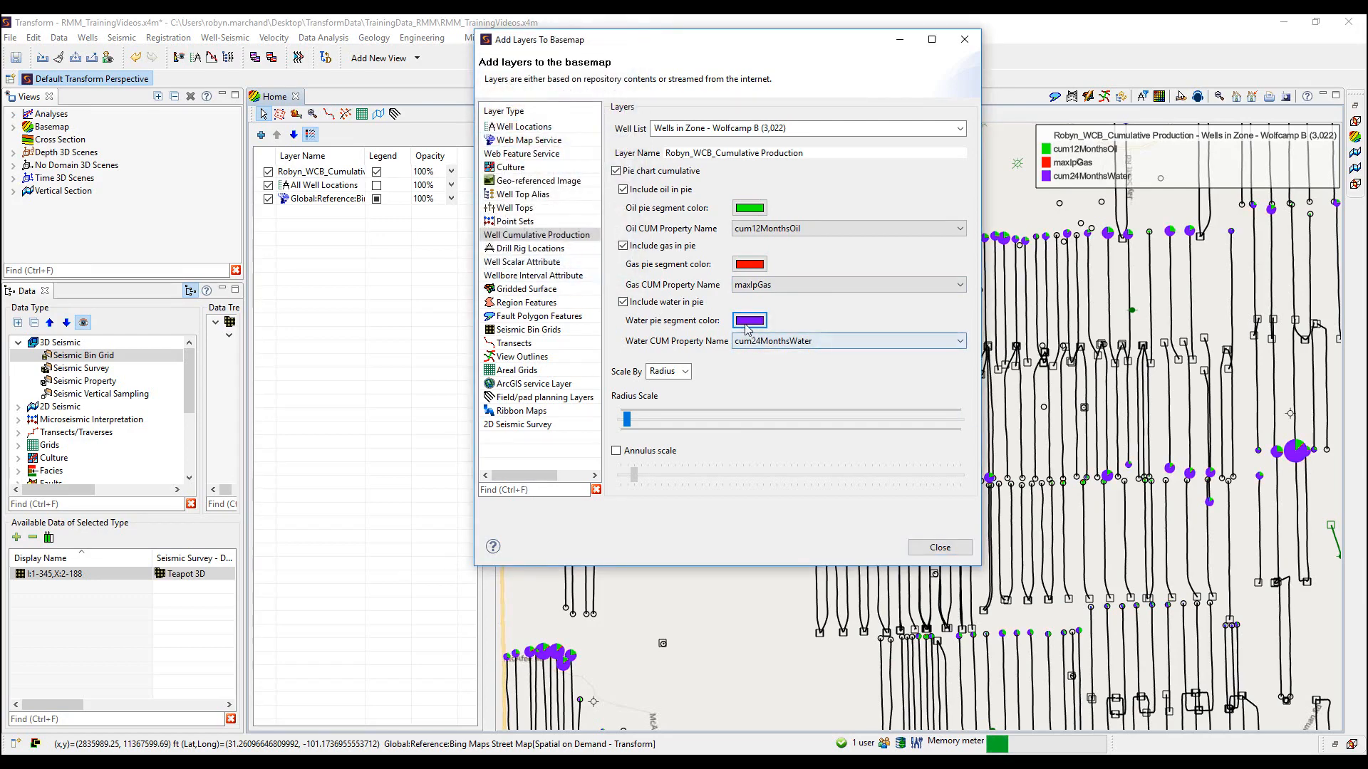
click(624, 303)
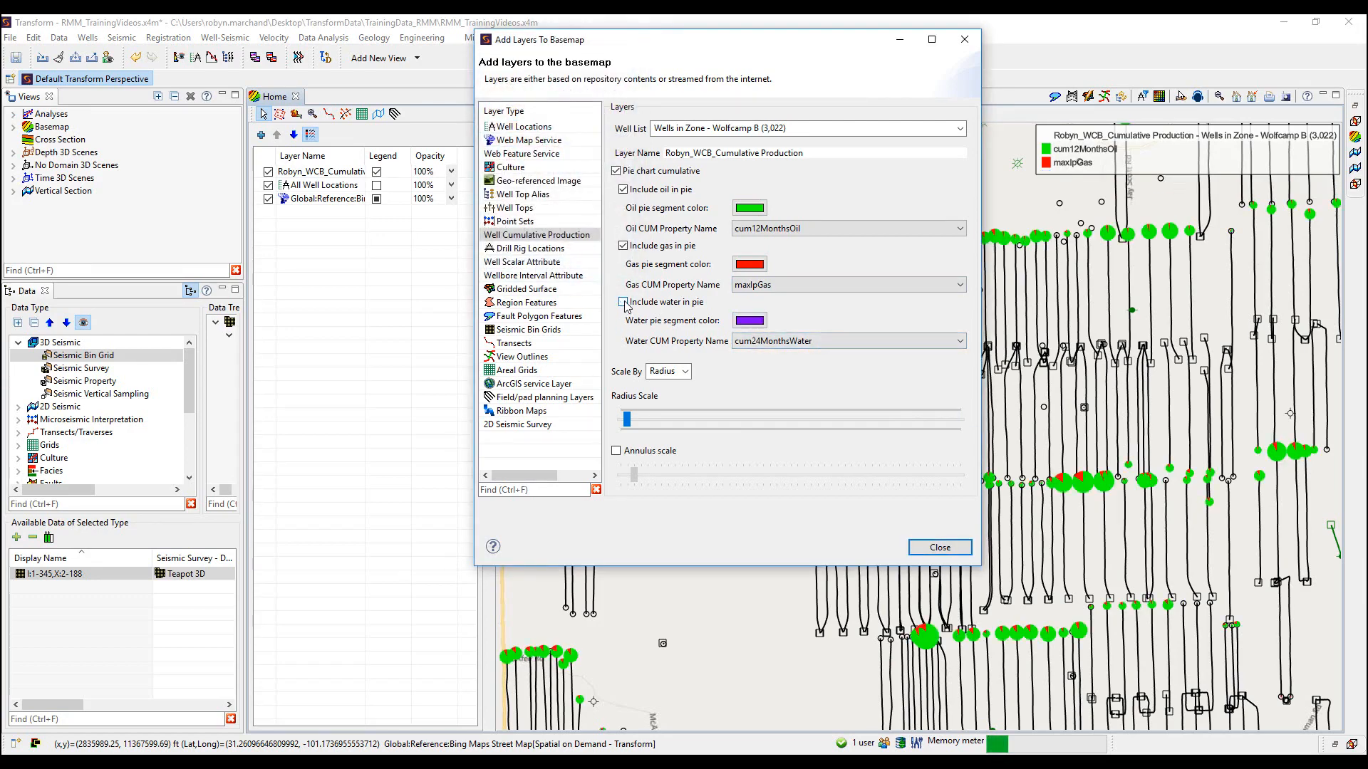
Increase the radius scale to enlarge the Wolfcamp B production pies while keeping them scaled by radius
click(686, 377)
click(687, 376)
drag(671, 426, 638, 427)
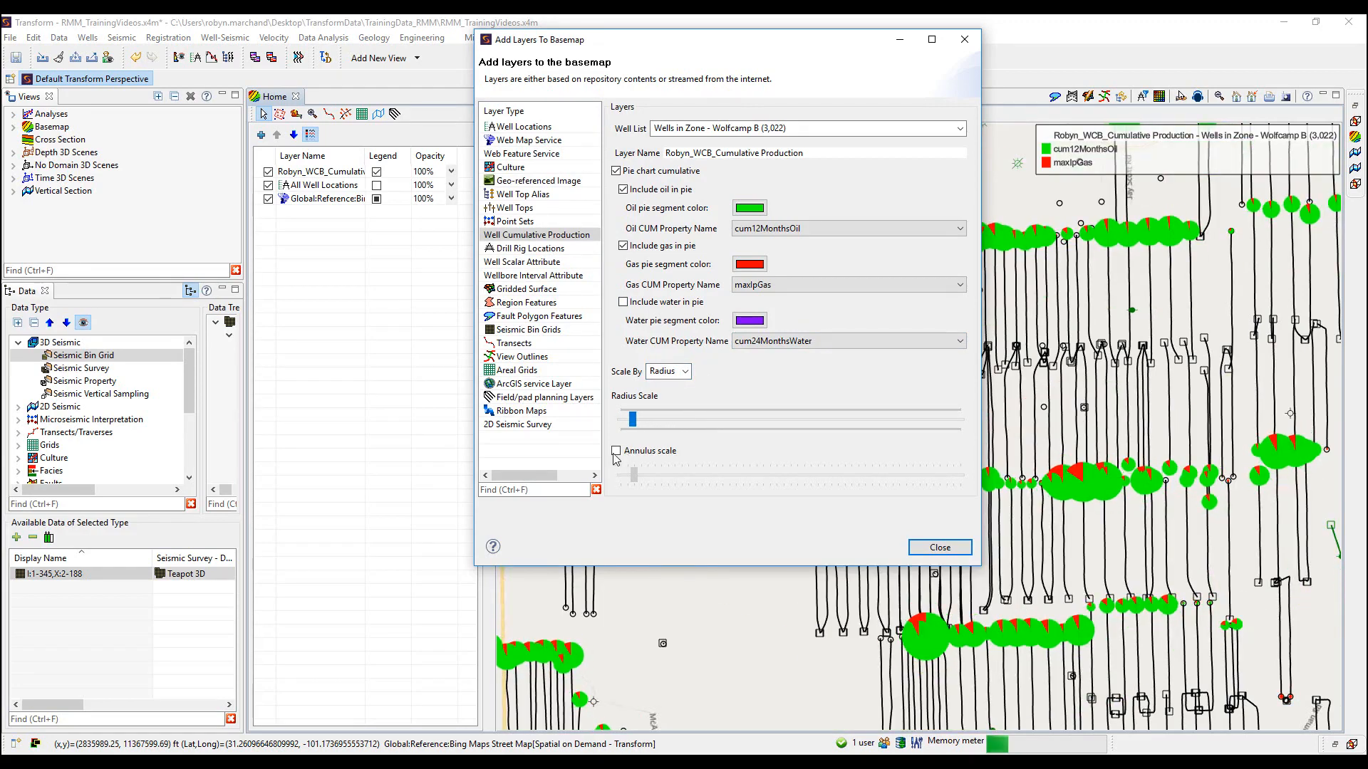
click(636, 428)
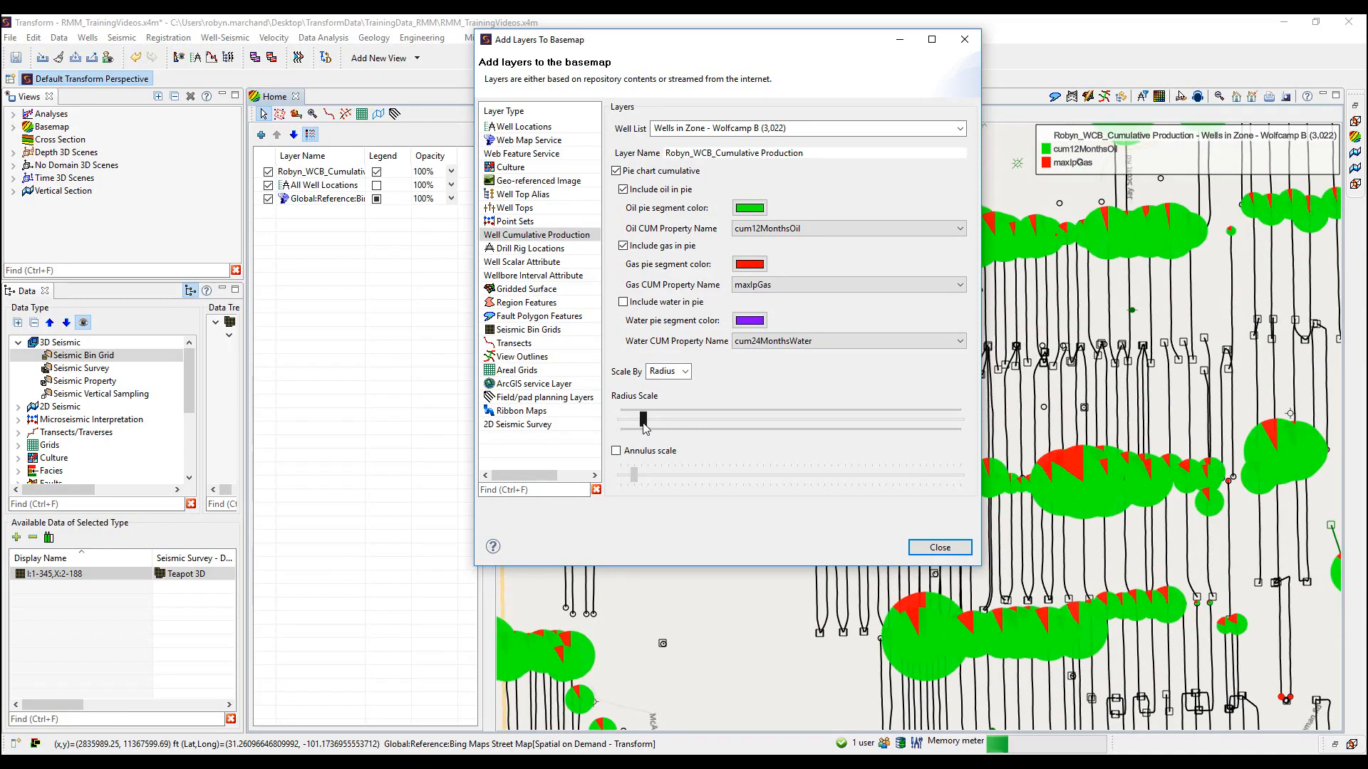
Try the annulus scale on the Wolfcamp B pies, turn it off again and close the layer settings
click(616, 451)
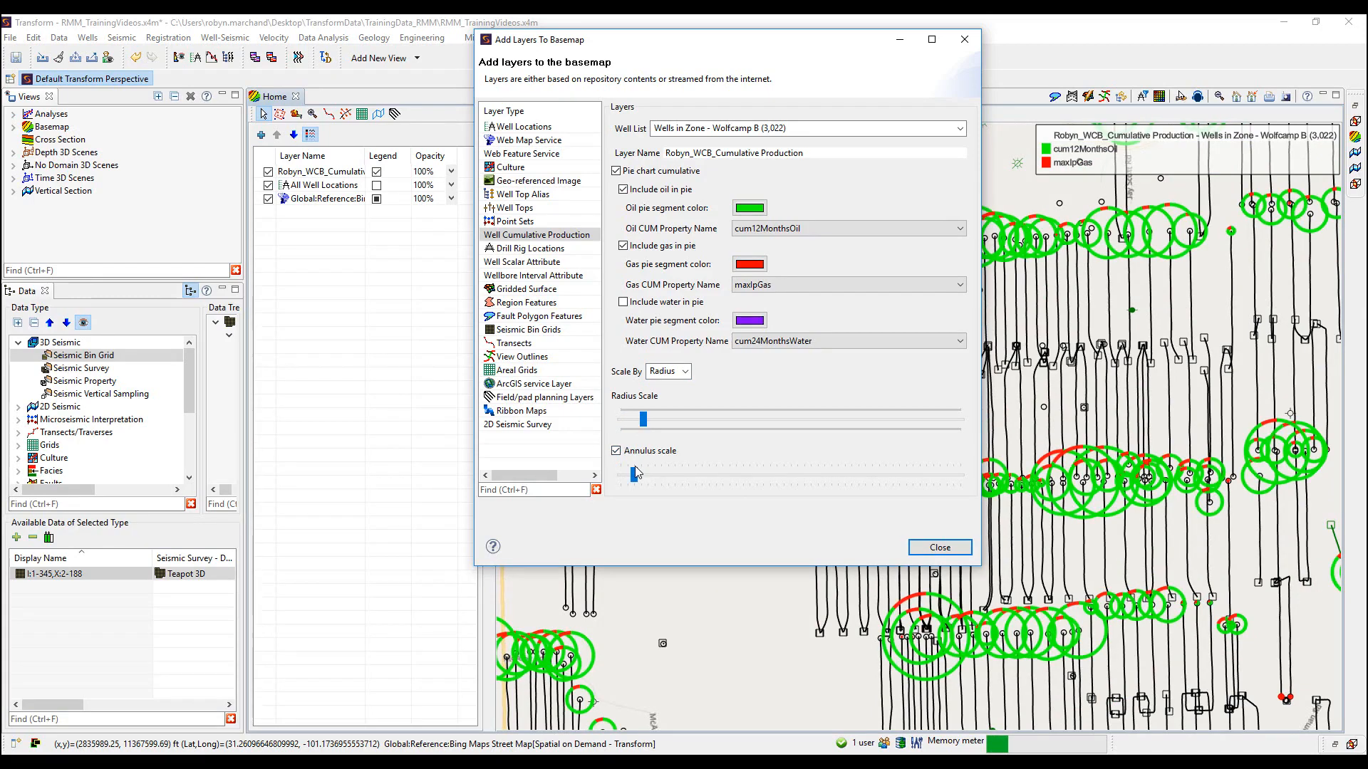
drag(661, 481, 629, 476)
click(616, 451)
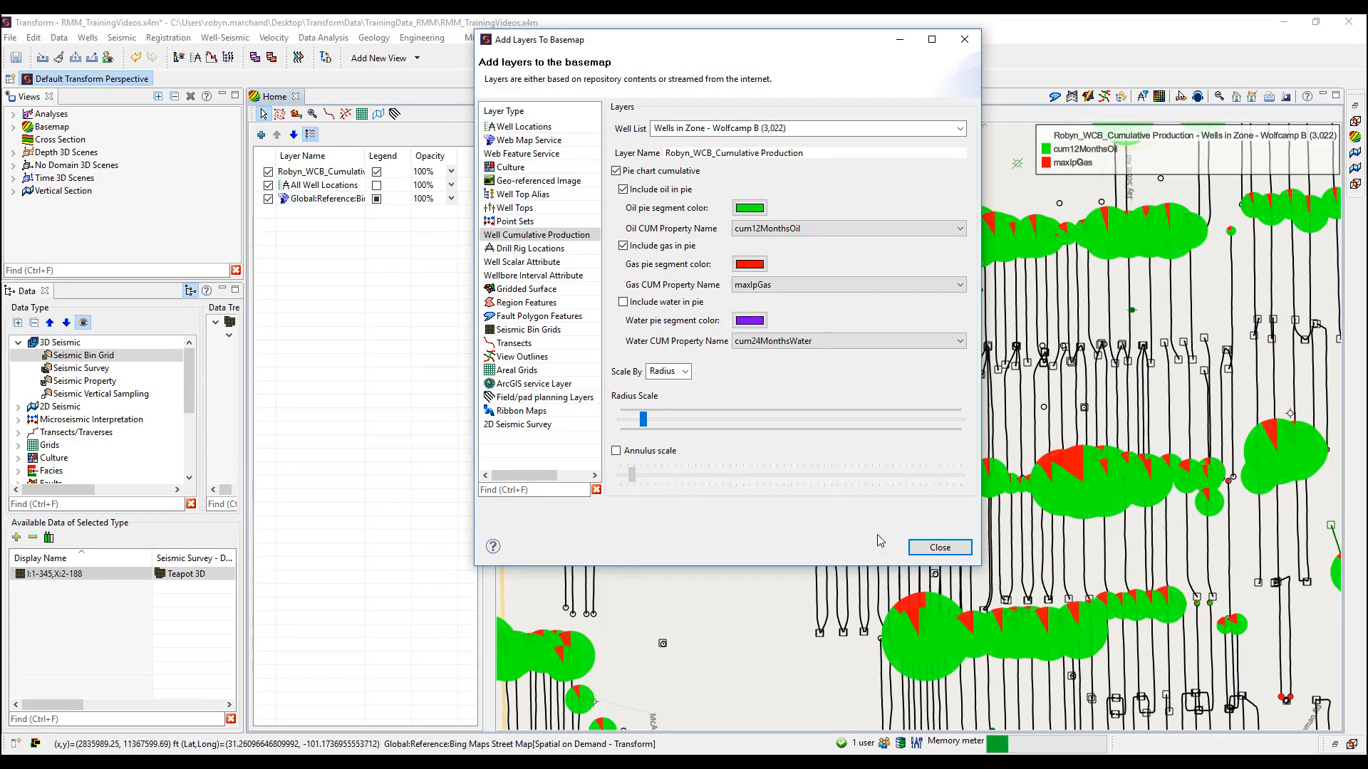
click(939, 547)
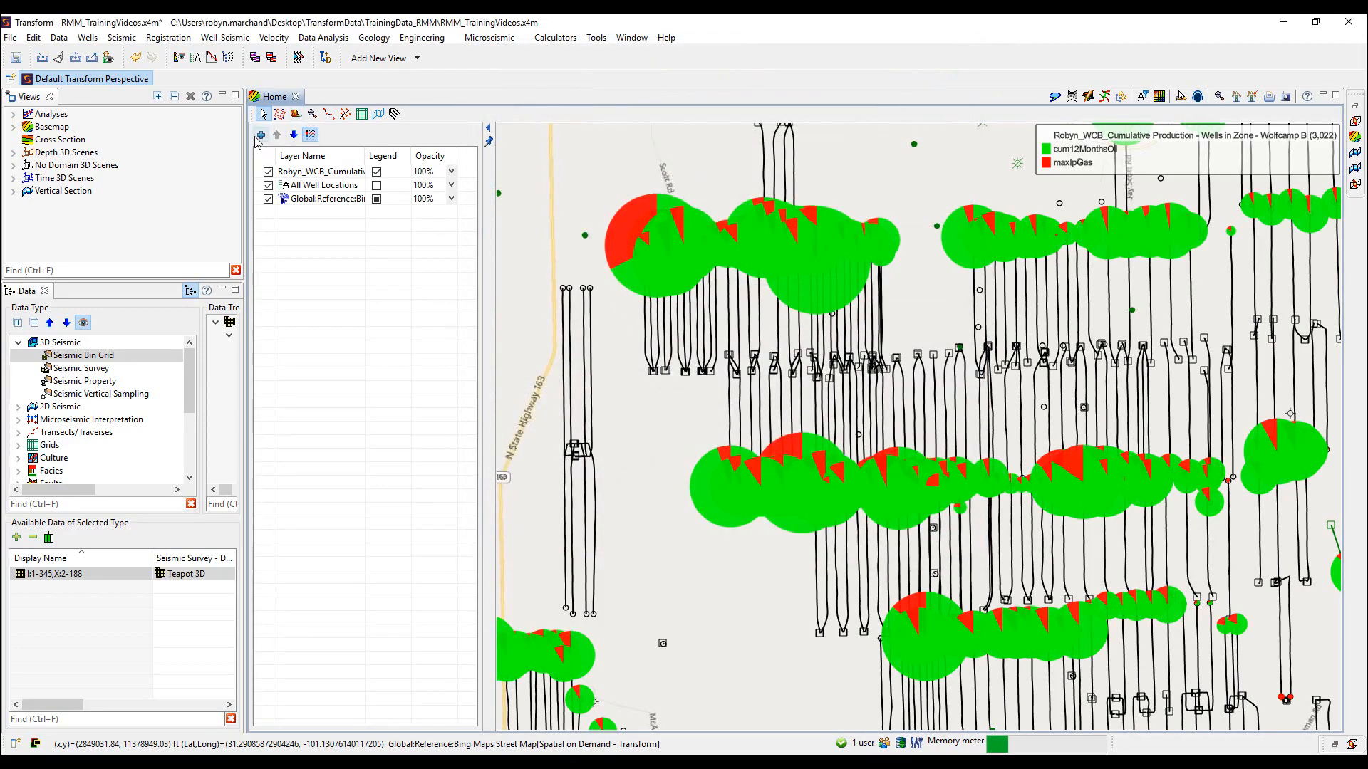
Add a Well Cumulative Production layer to the basemap using the Wells in Zone - Wolfcamp A well list
click(260, 135)
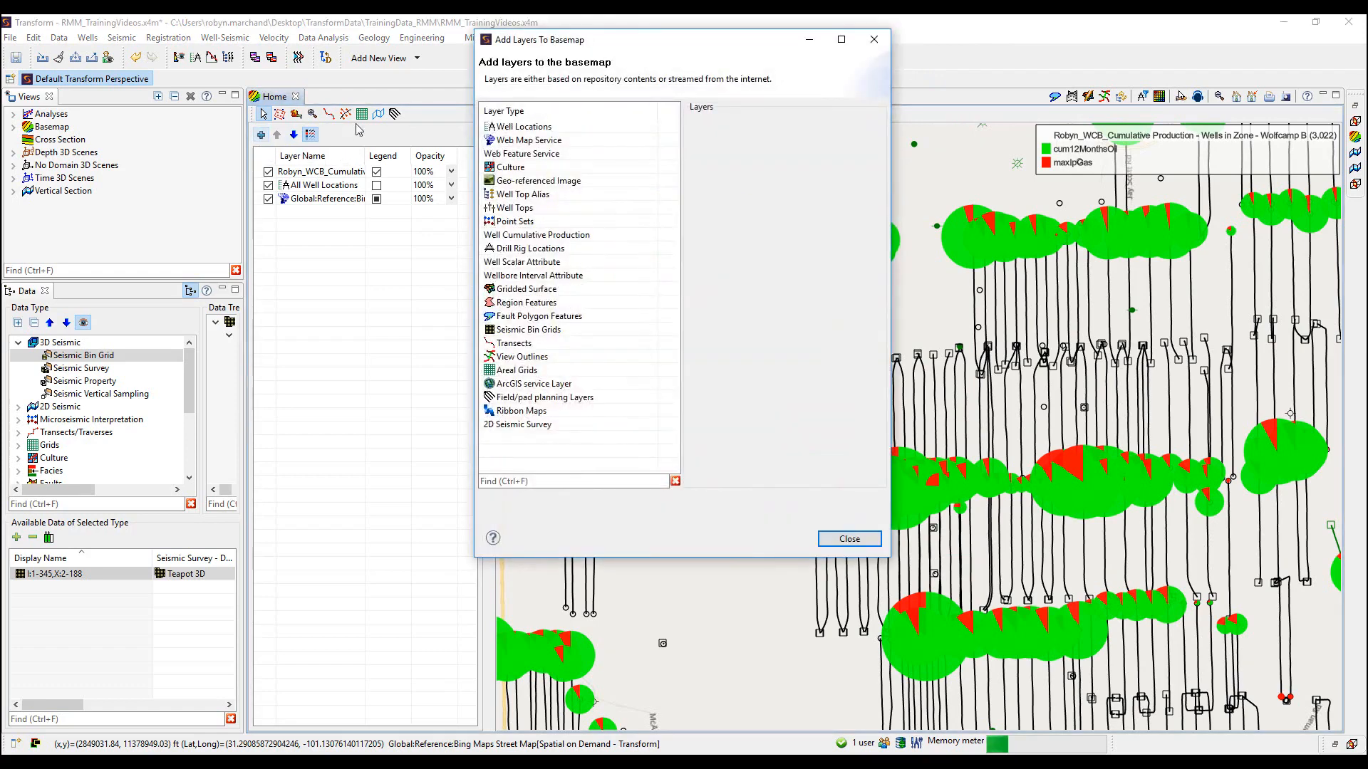
click(534, 235)
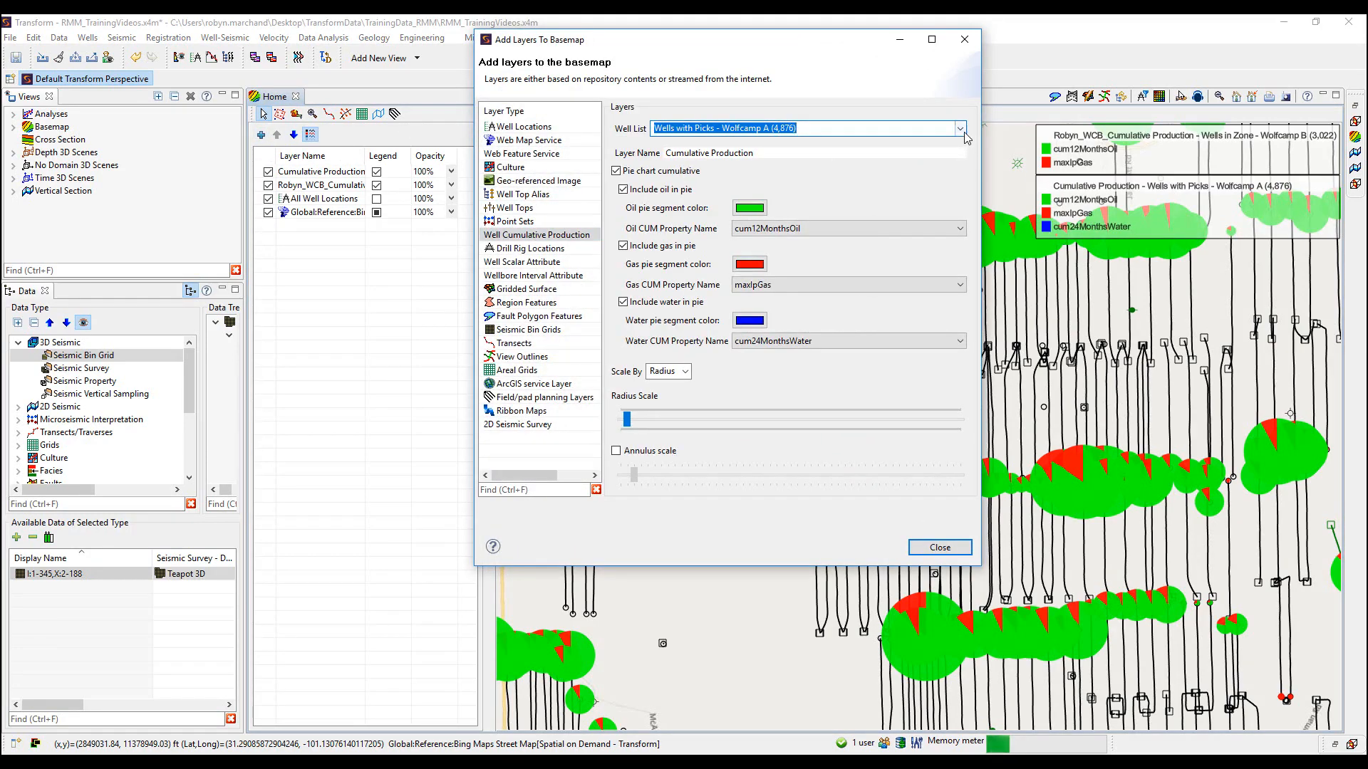
click(963, 132)
scroll(785, 215, up, 3)
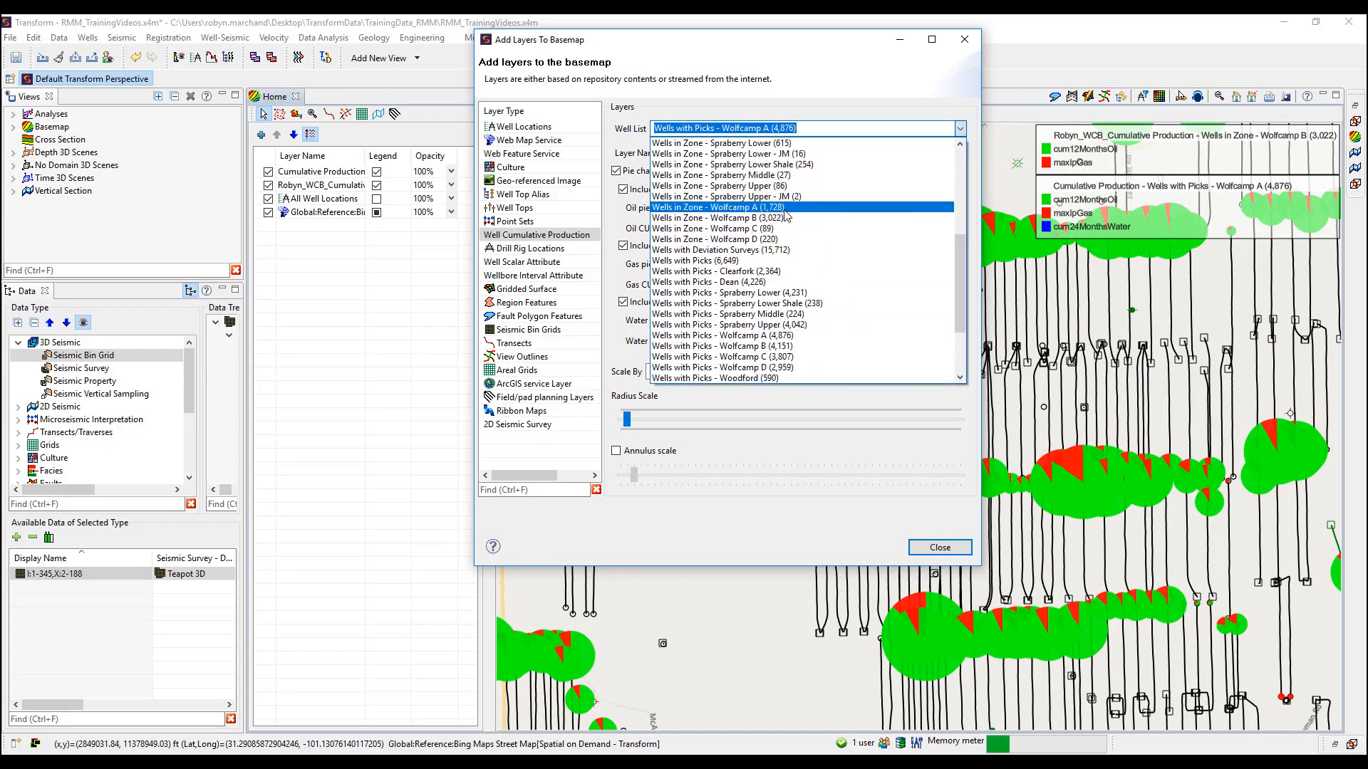
click(786, 207)
Prefix the layer name with the interpreter's first name and "_WCA_", and exclude water from the Wolfcamp A pies
click(668, 153)
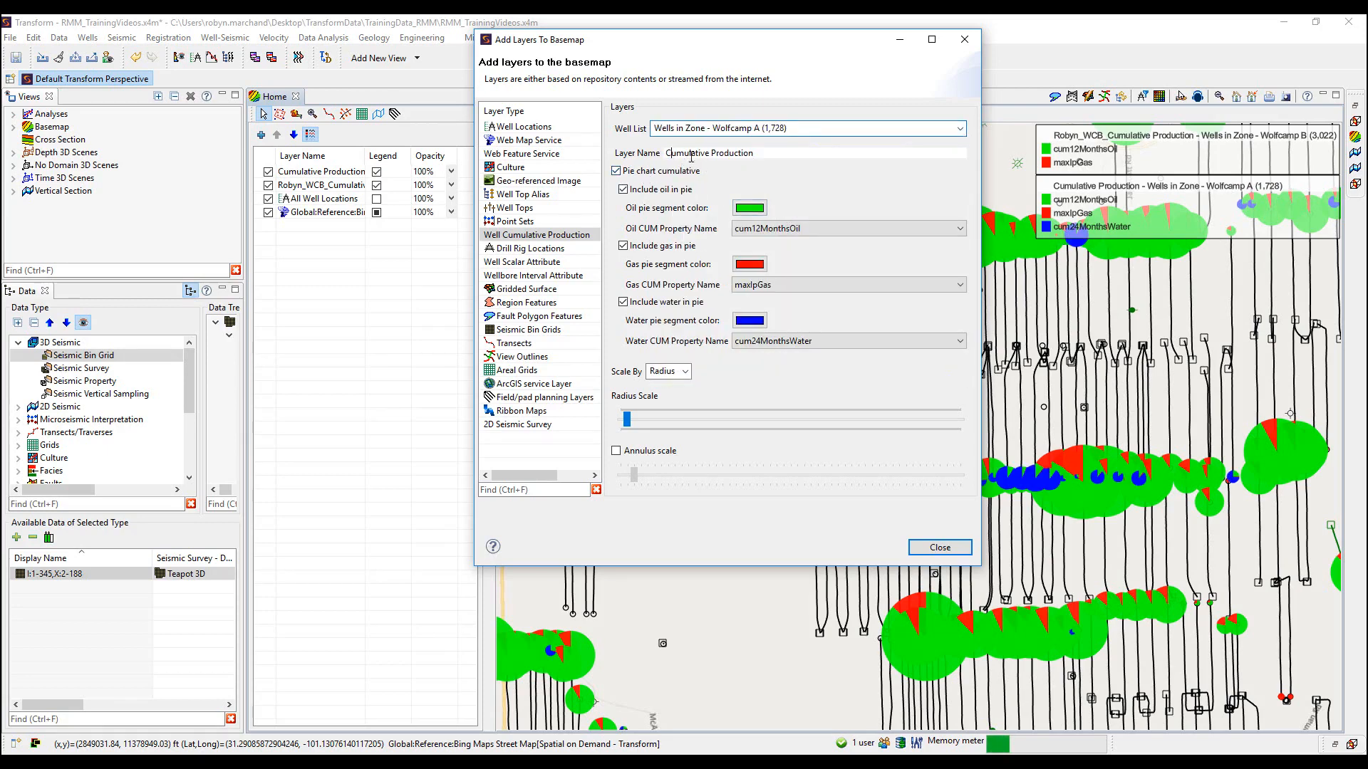
text(Robyn_WCA)
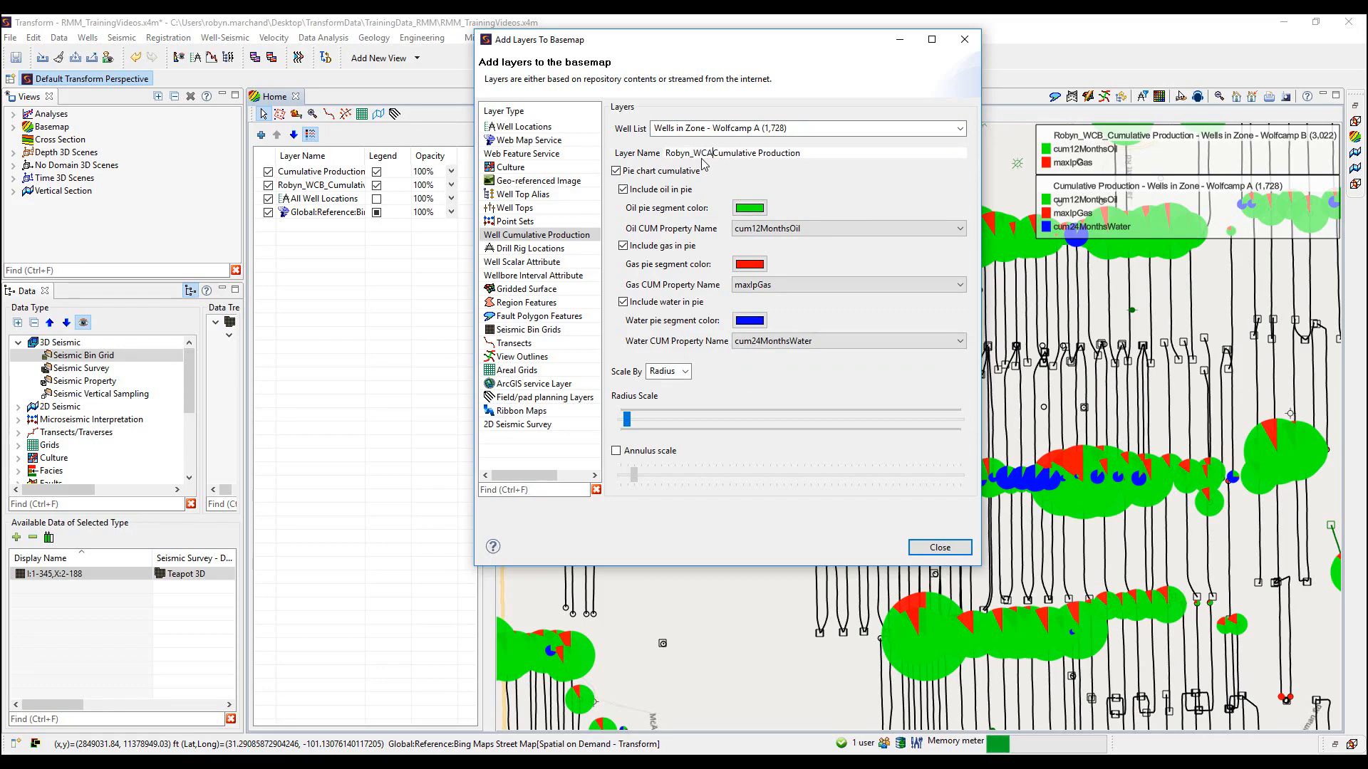
text(_)
click(624, 302)
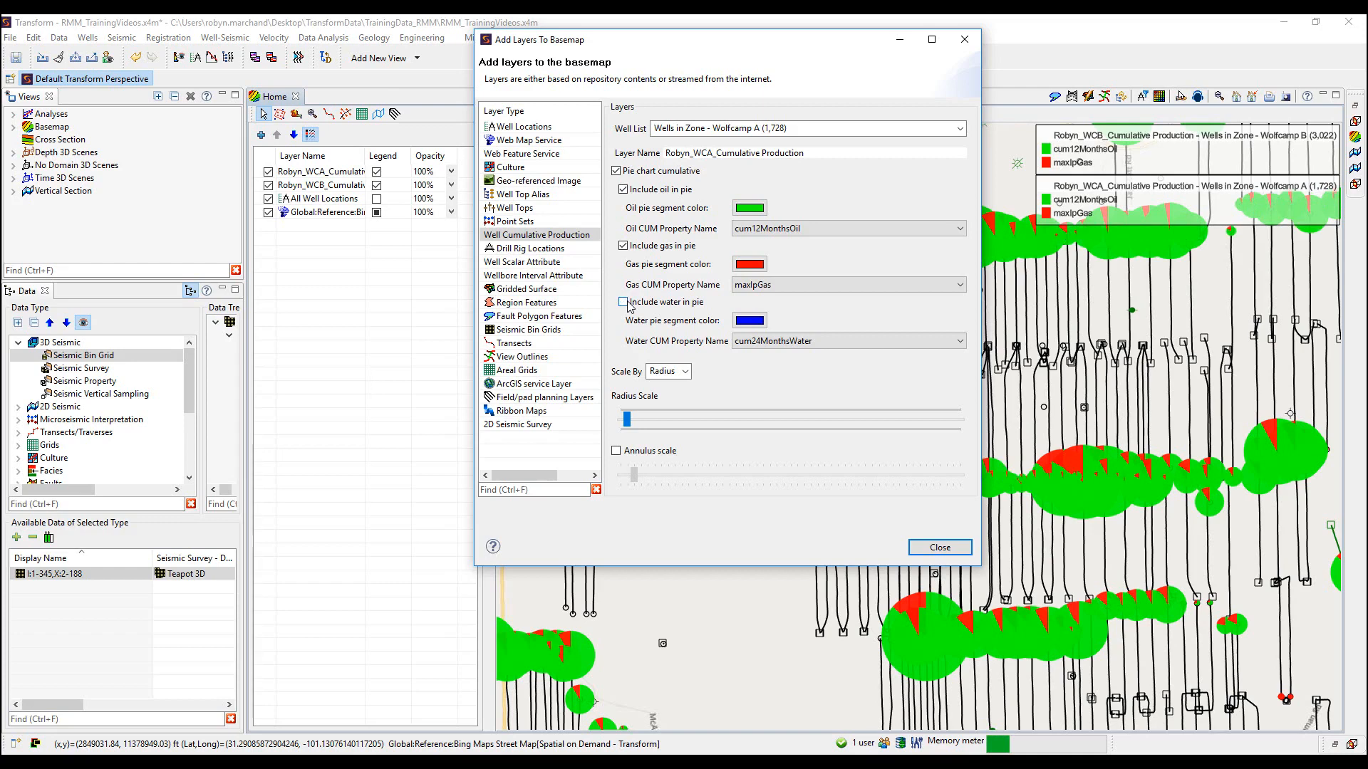
Recolor the Wolfcamp A gas segment light red and the oil segment dark green, and close the layer settings
click(750, 265)
click(492, 96)
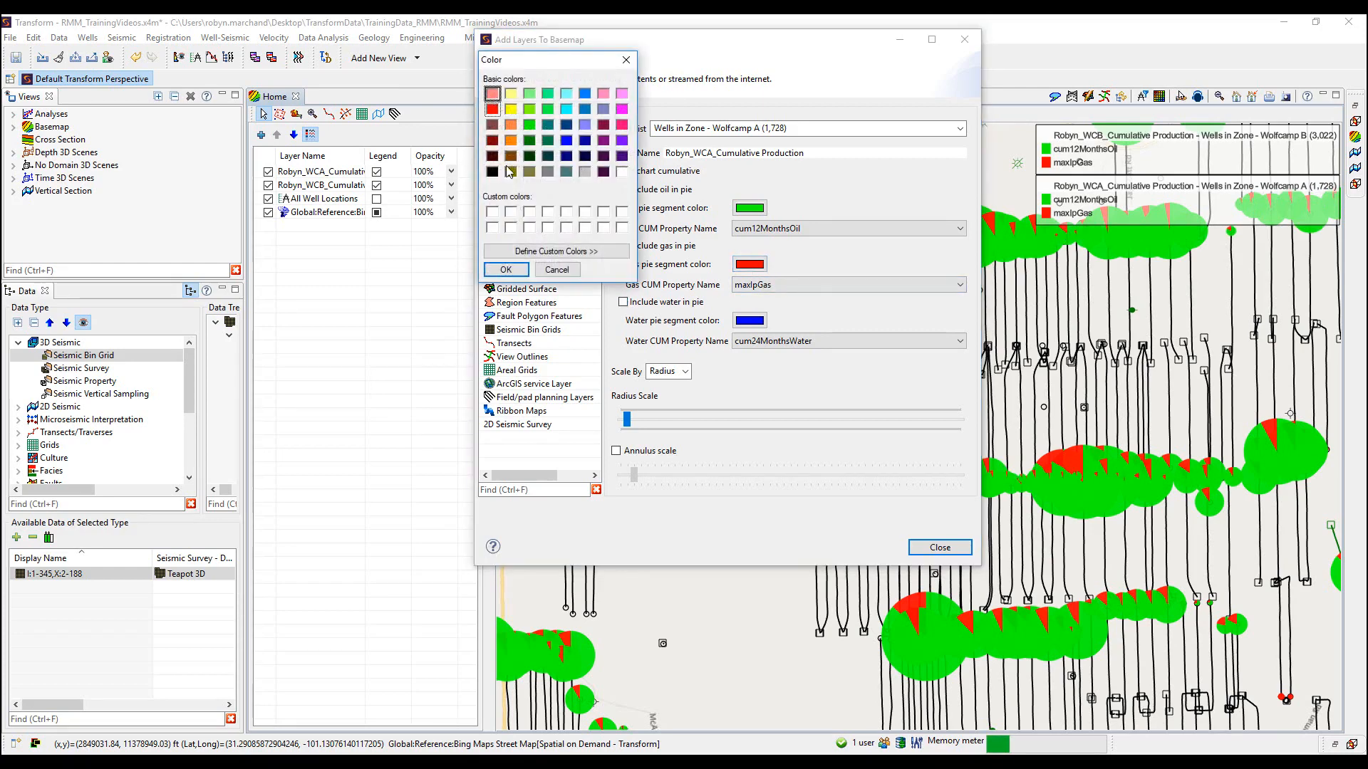
click(506, 269)
click(749, 208)
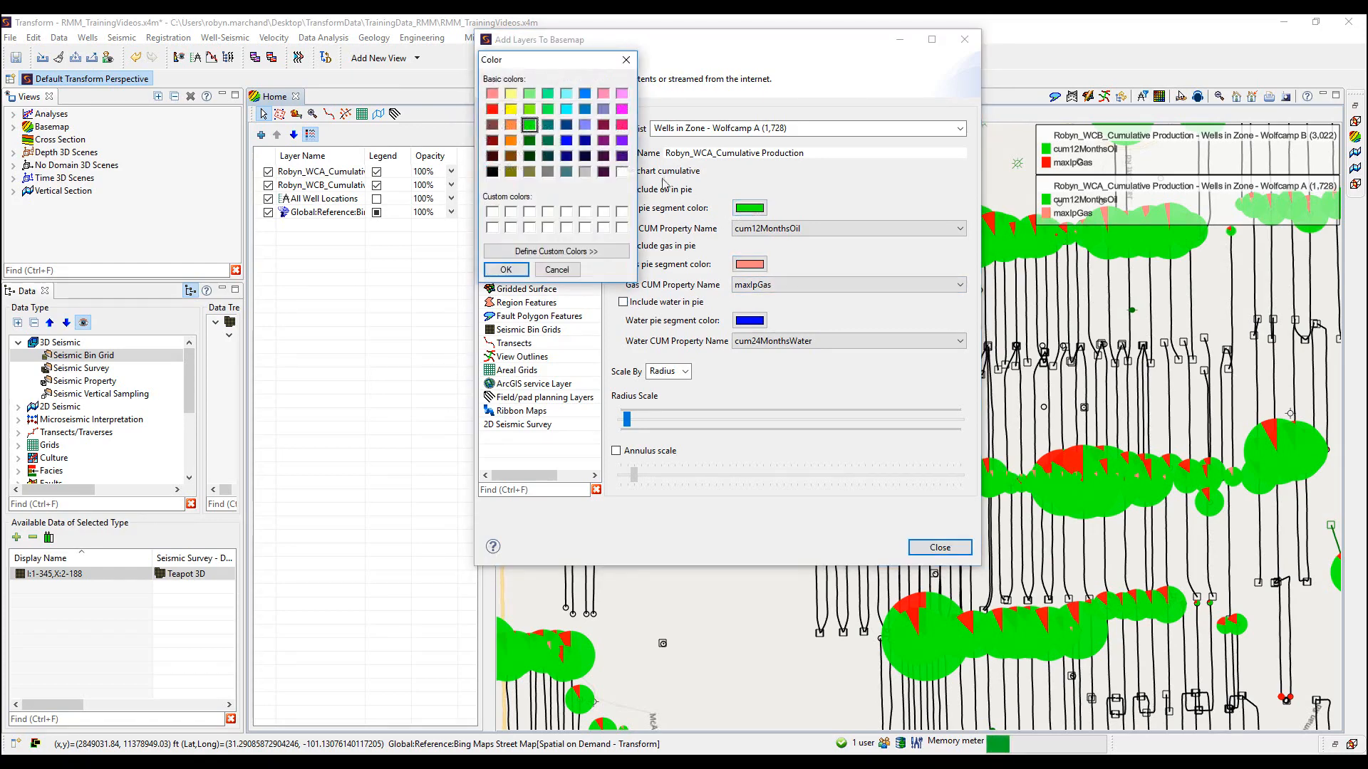
click(529, 140)
click(506, 270)
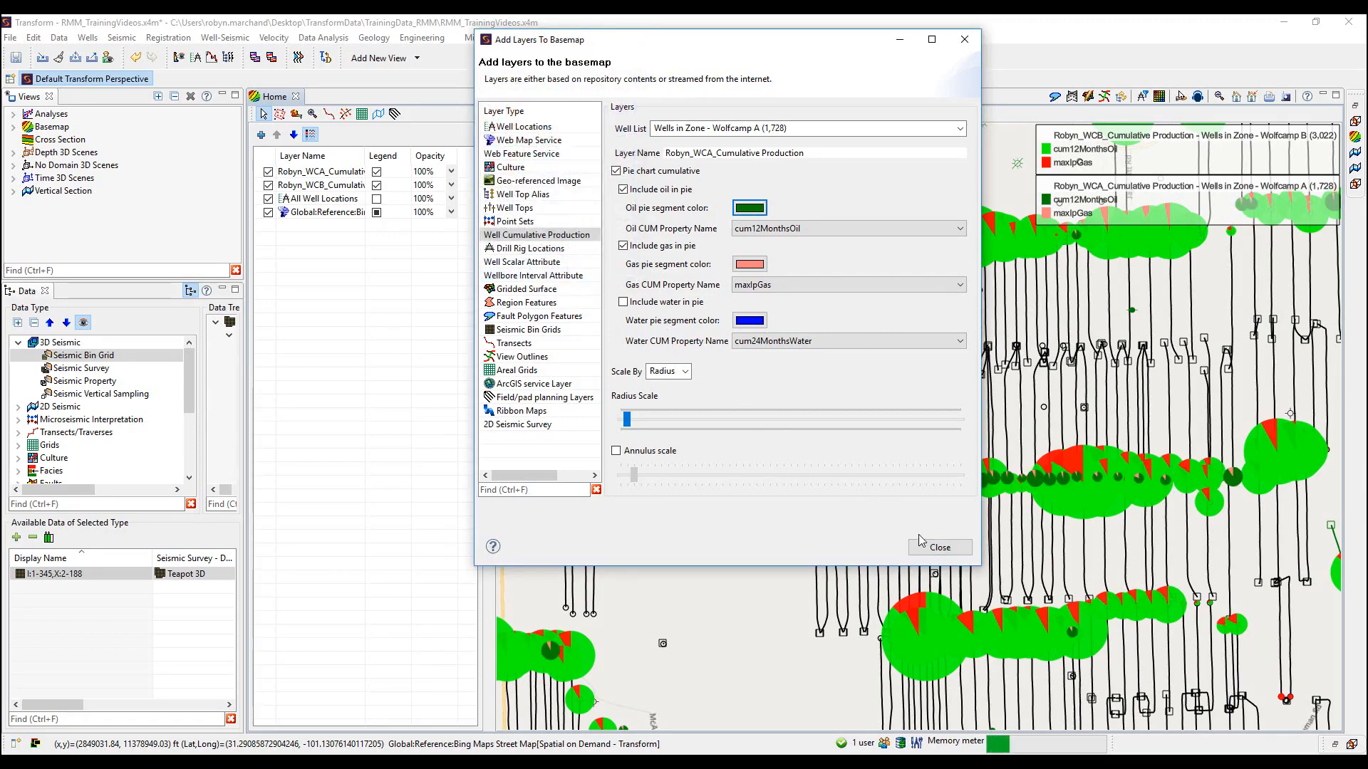
click(931, 553)
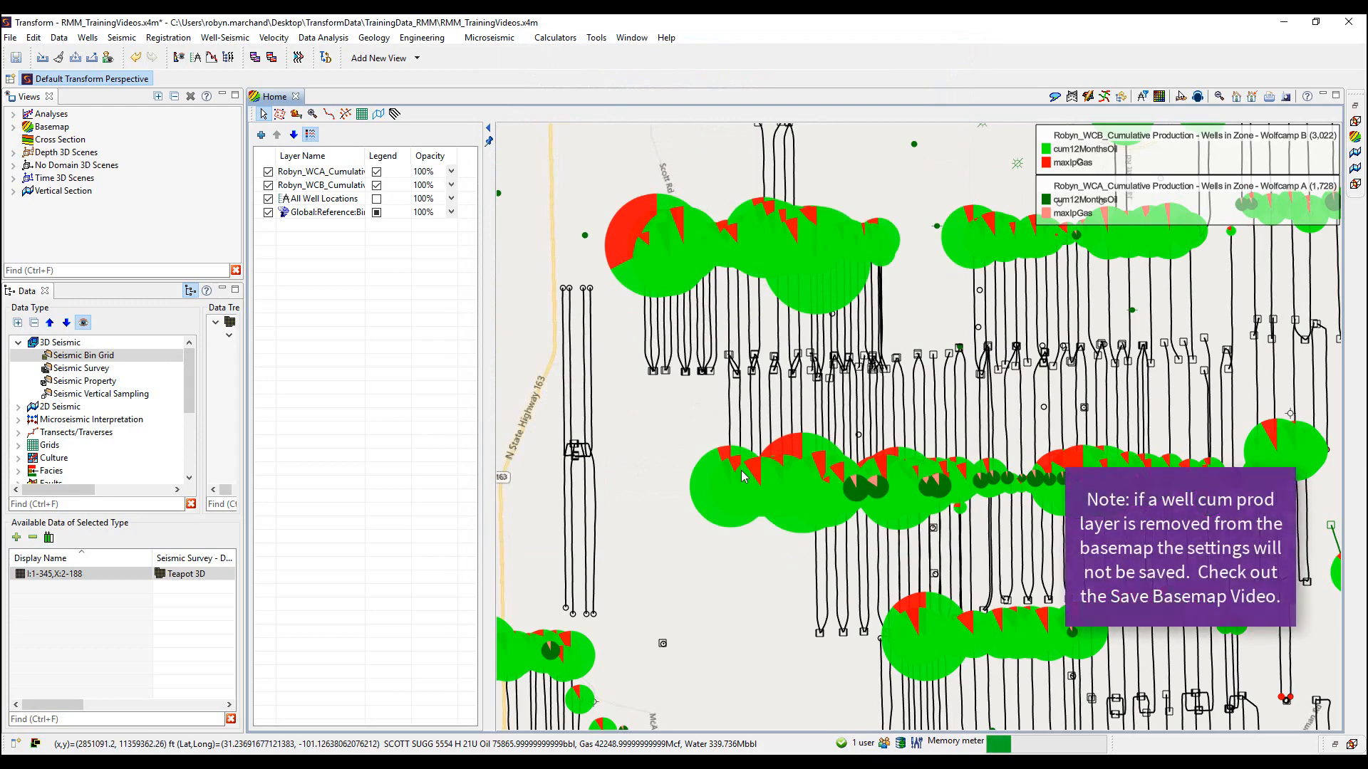
Remove the Wolfcamp A cumulative production layer from the basemap
click(324, 171)
right_click(326, 174)
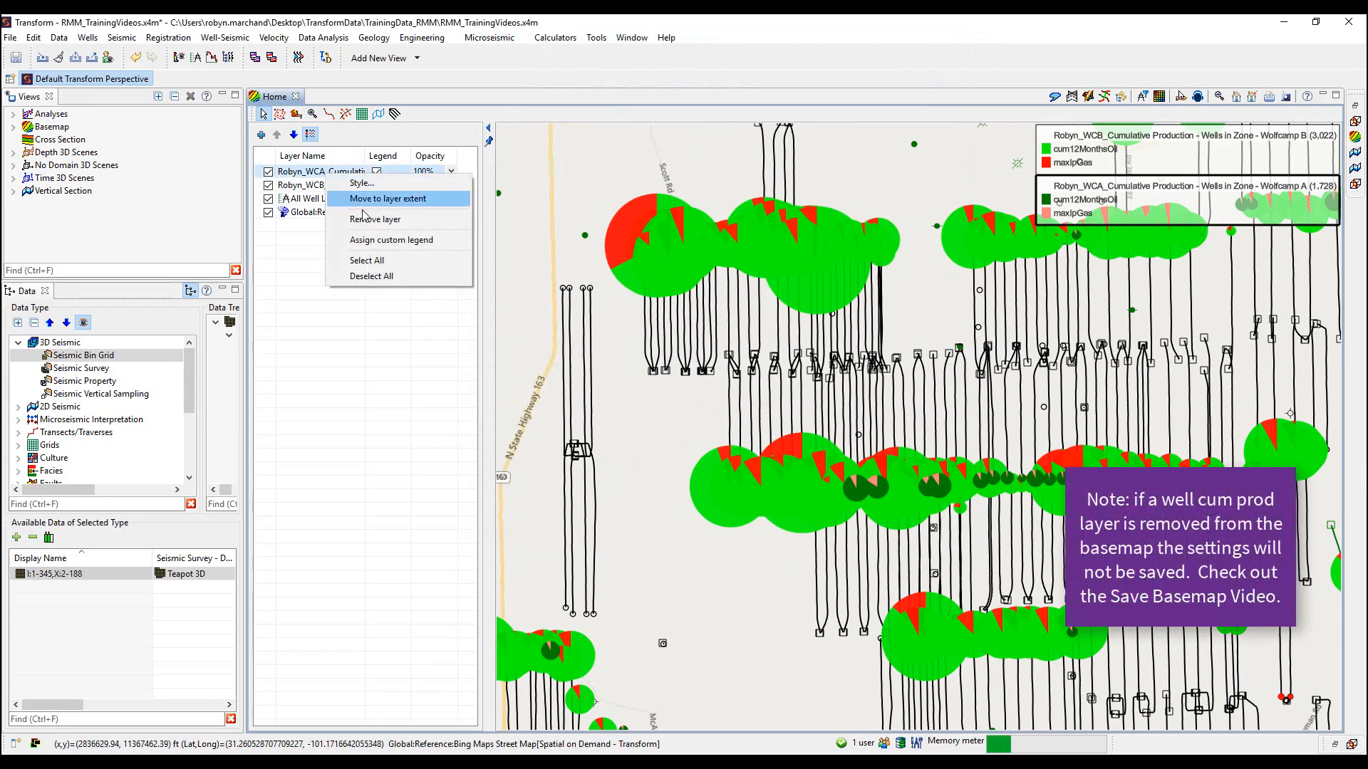
click(365, 219)
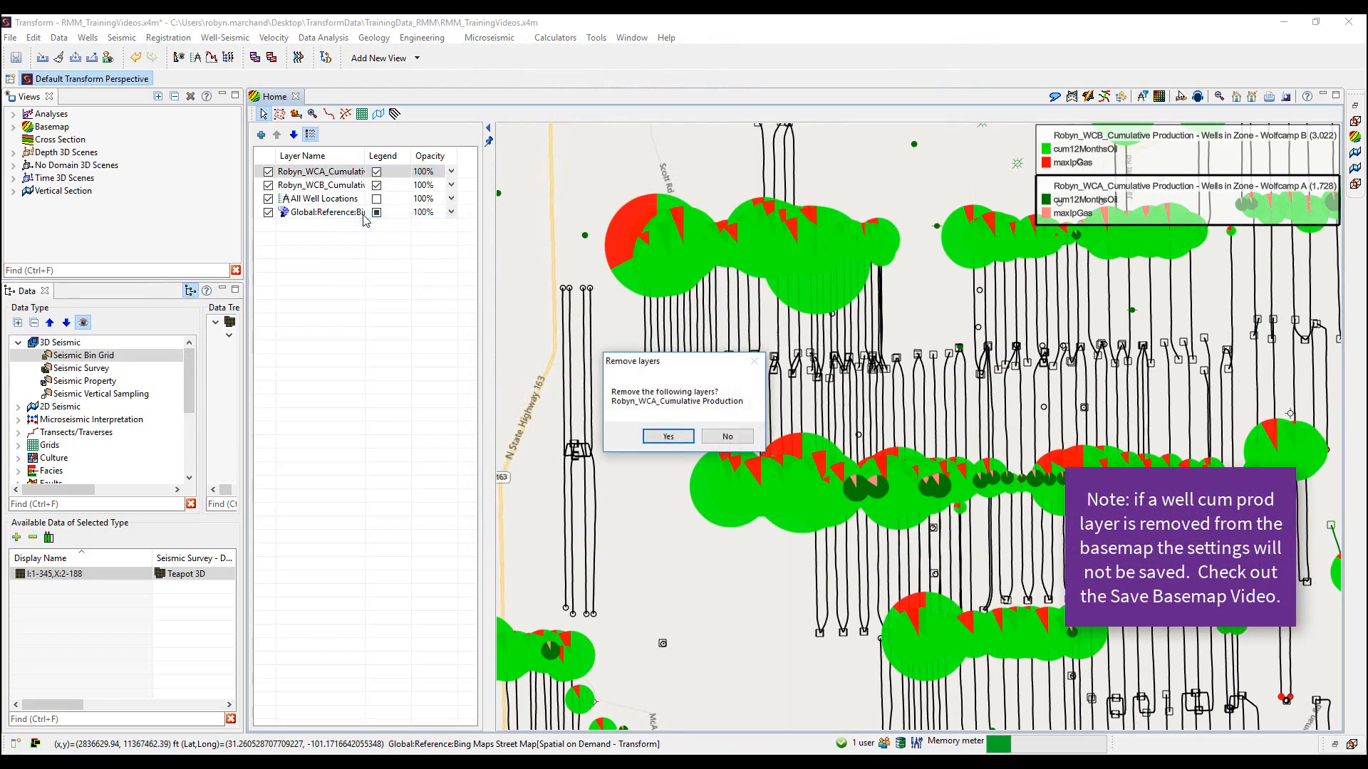
click(668, 436)
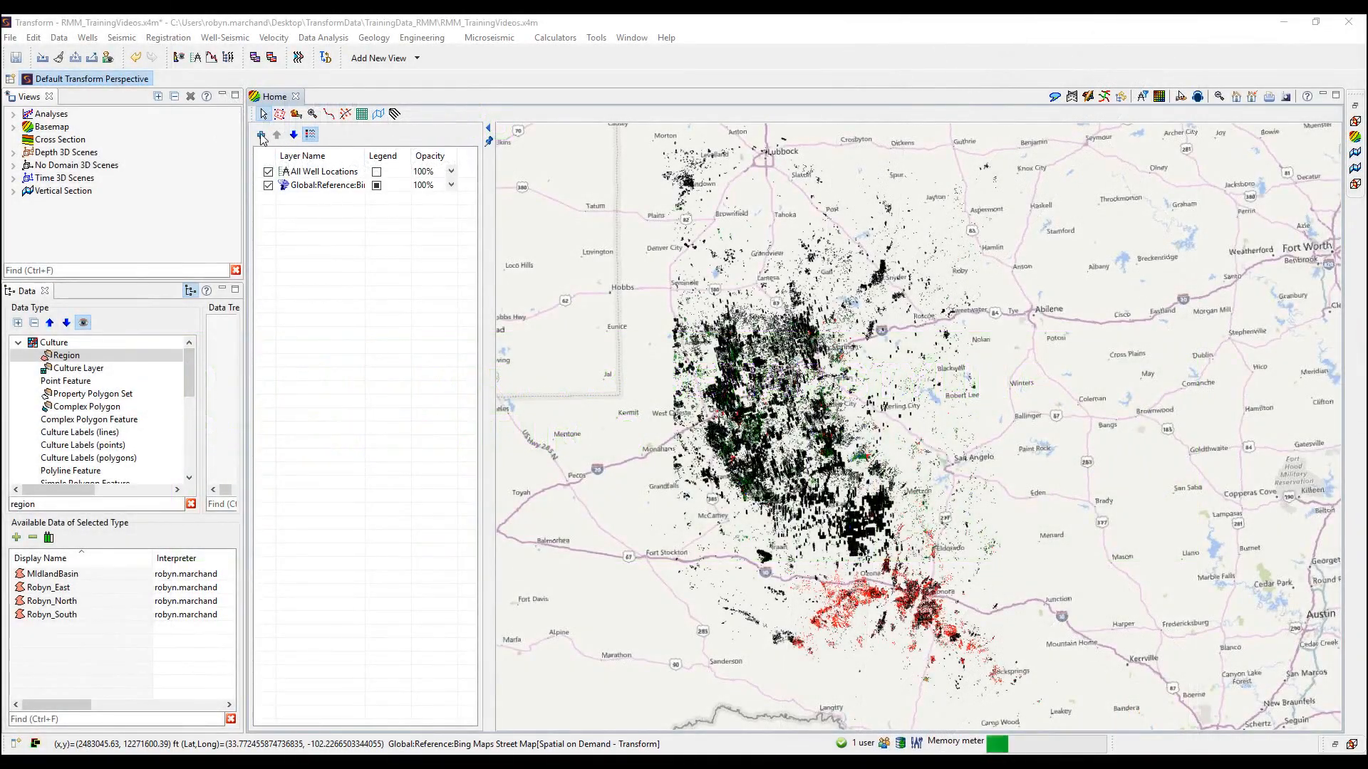
Add the Region Features layer, with all regions drawn in one layer, to the basemap
click(261, 136)
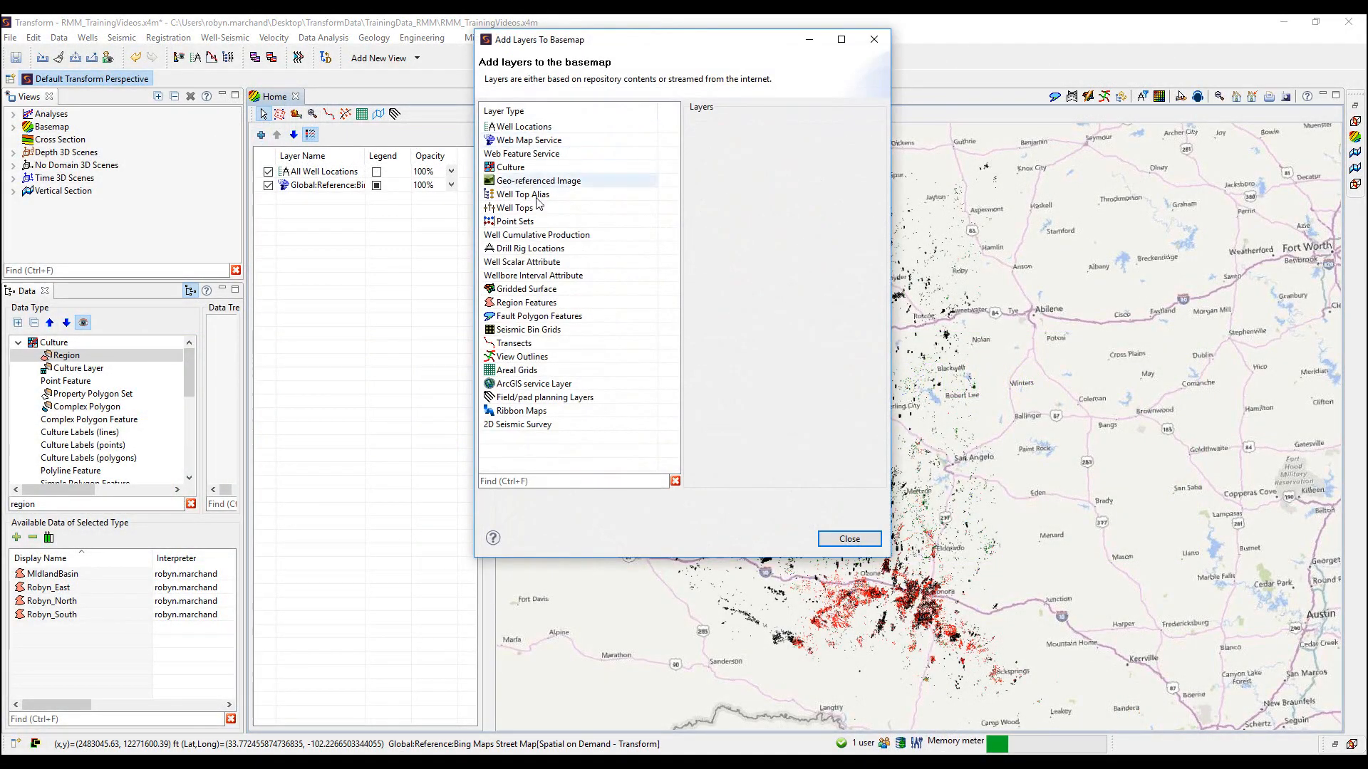
click(526, 302)
click(828, 475)
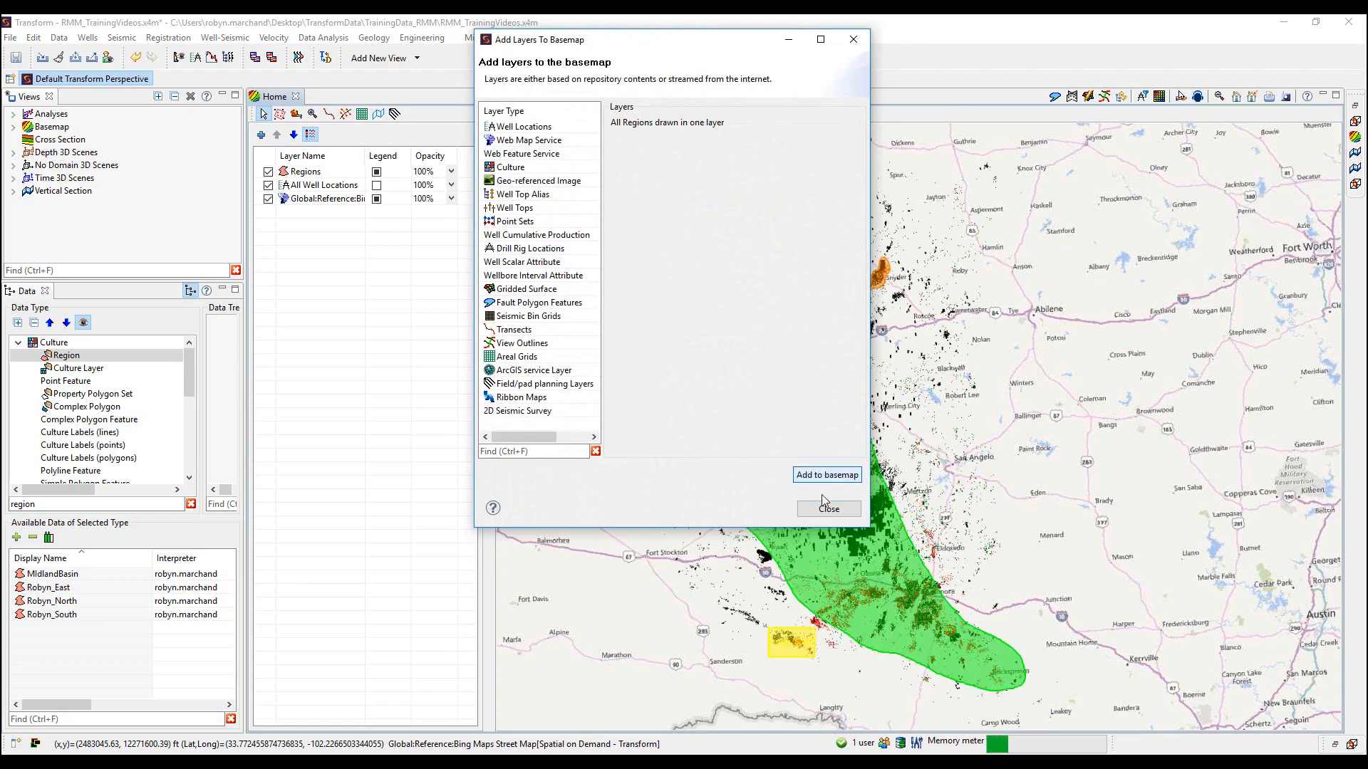
click(828, 509)
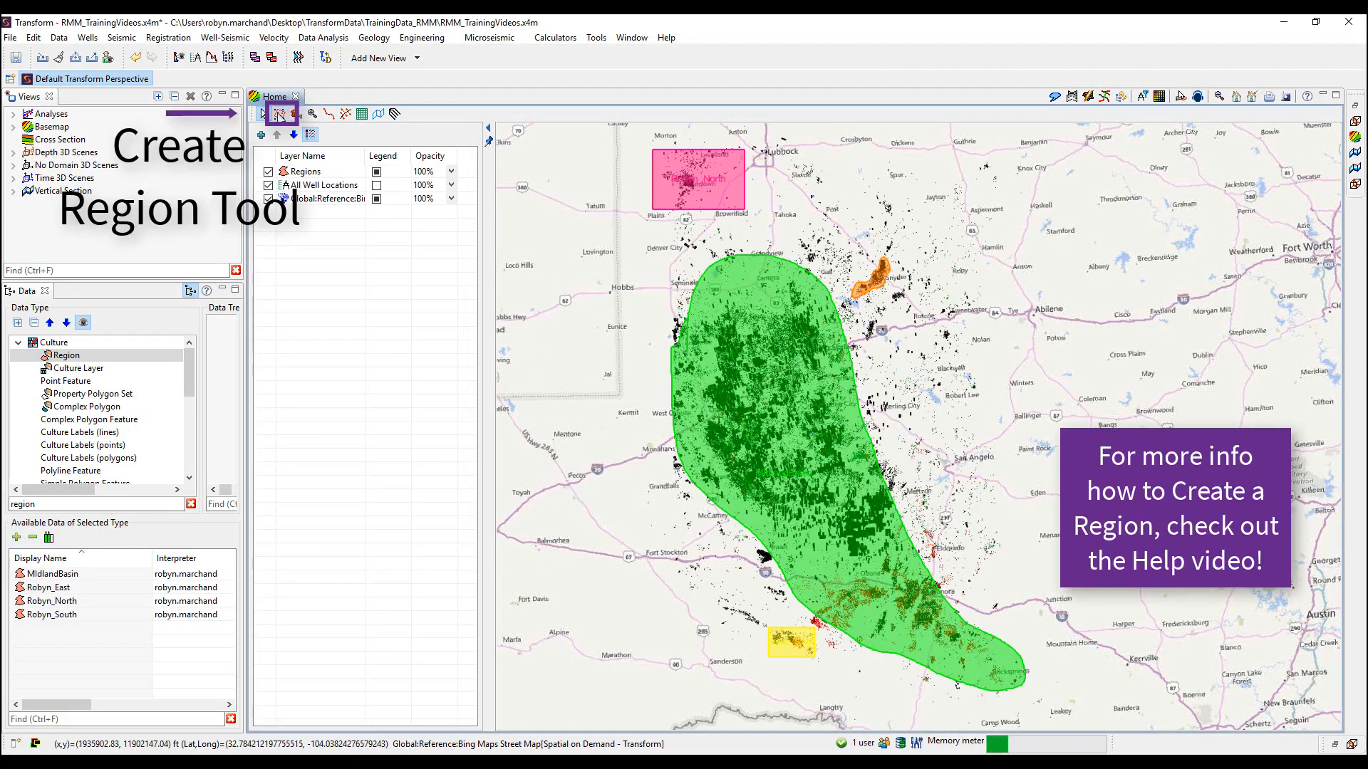
Open the Regions layer's style settings and move the dialog away from the mapped regions
click(306, 172)
right_click(311, 174)
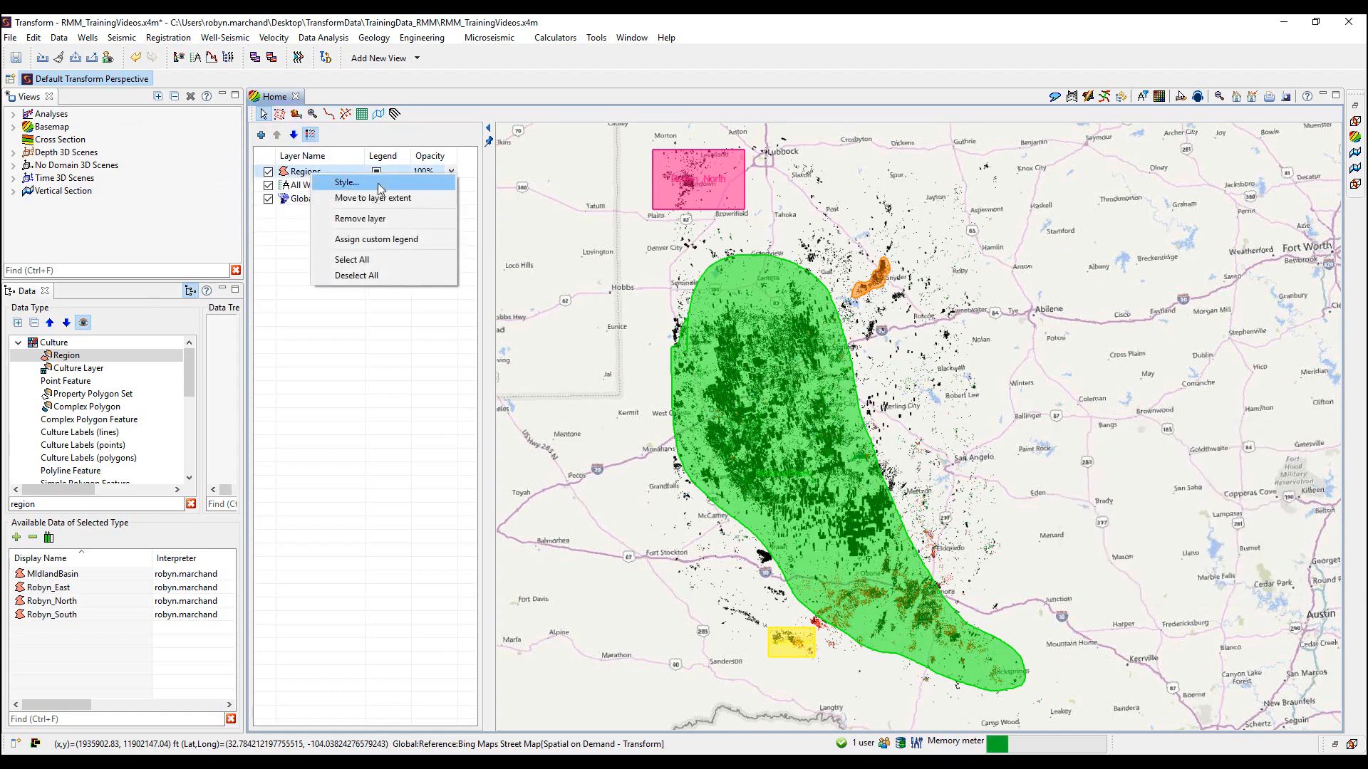
click(703, 195)
right_click(702, 195)
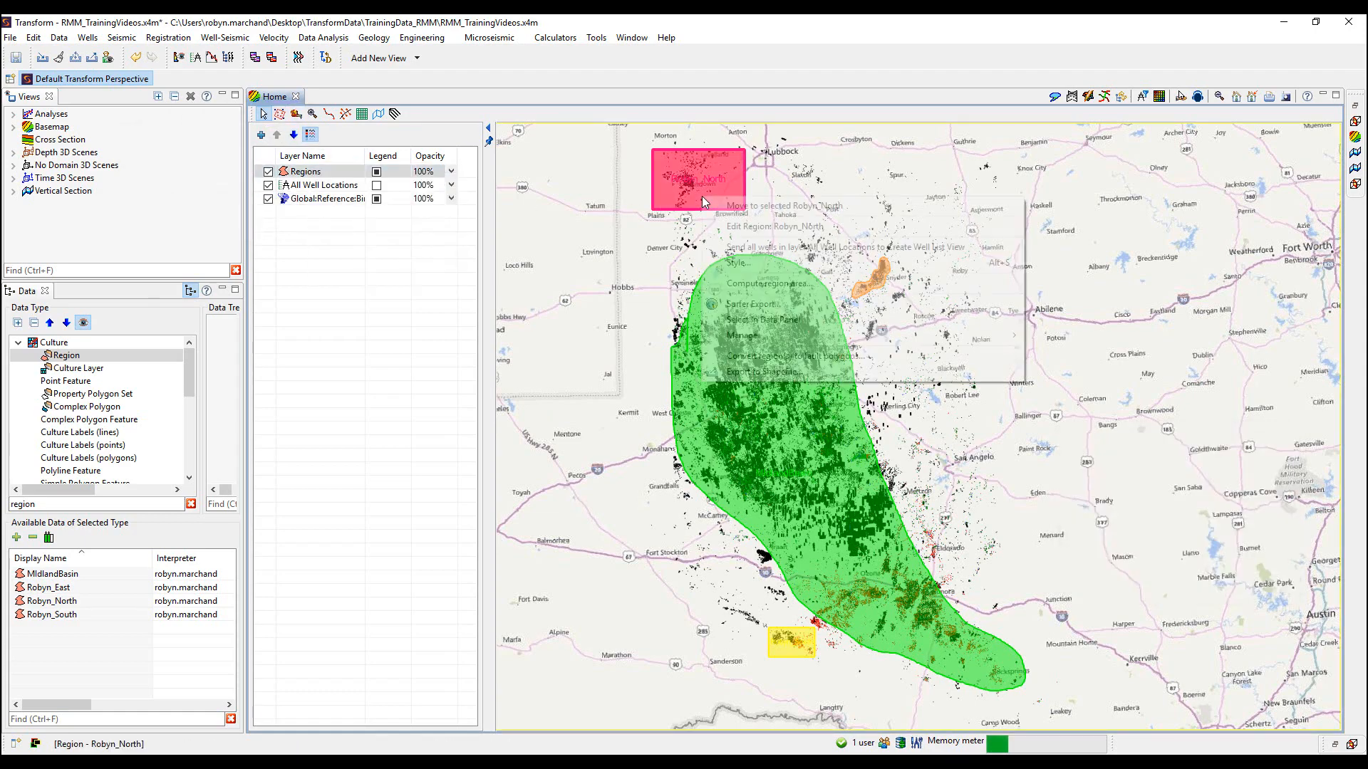
click(740, 265)
drag(680, 230, 501, 283)
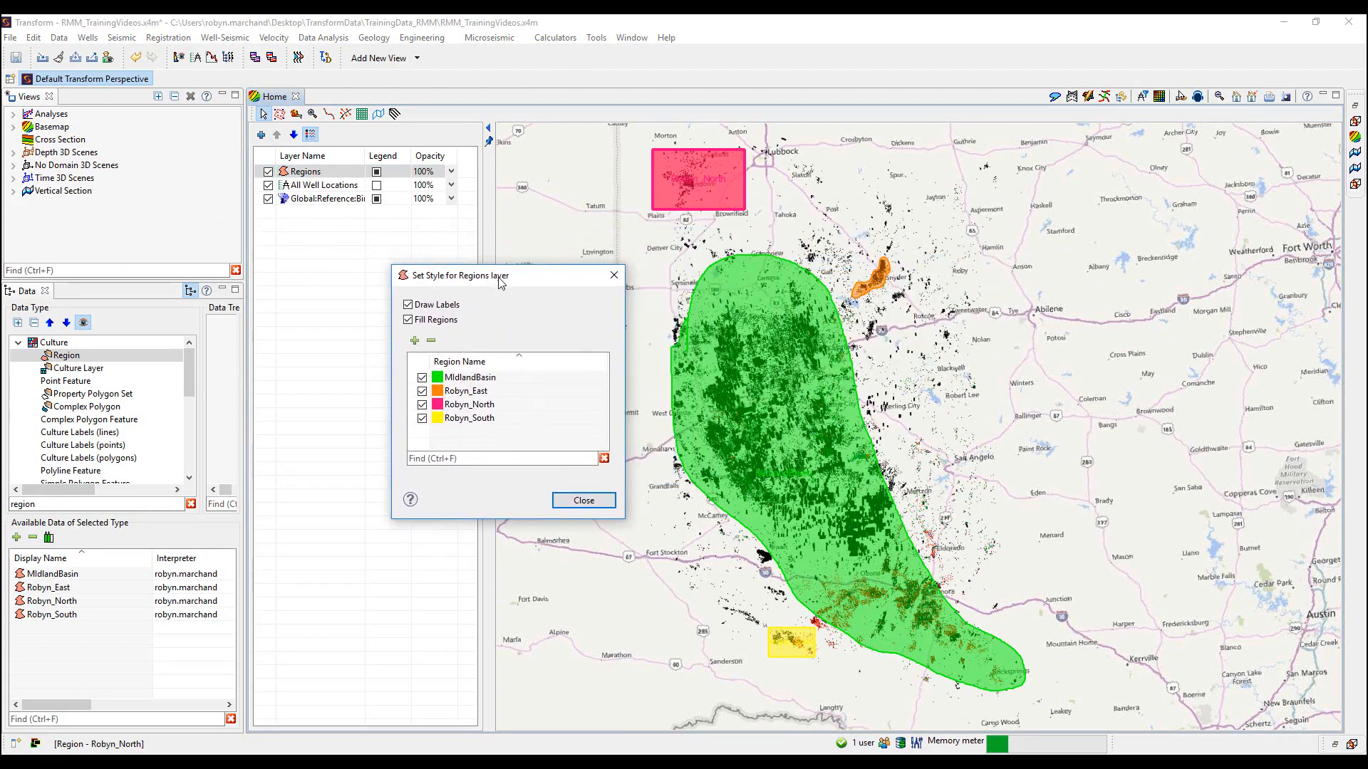
Try toggling the region fill and the visibility of the MidlandBasin and eastern regions, leaving all of them enabled
click(408, 320)
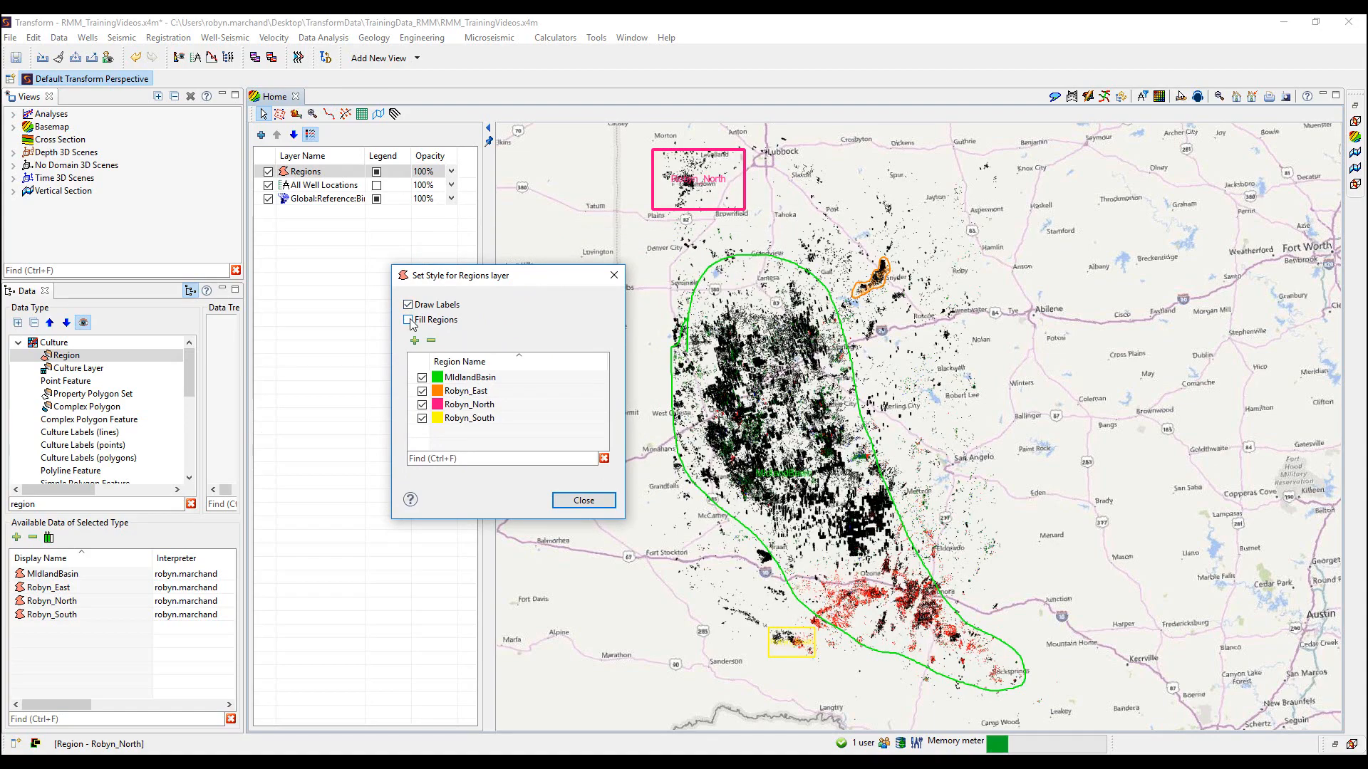
click(408, 319)
click(408, 320)
click(408, 320)
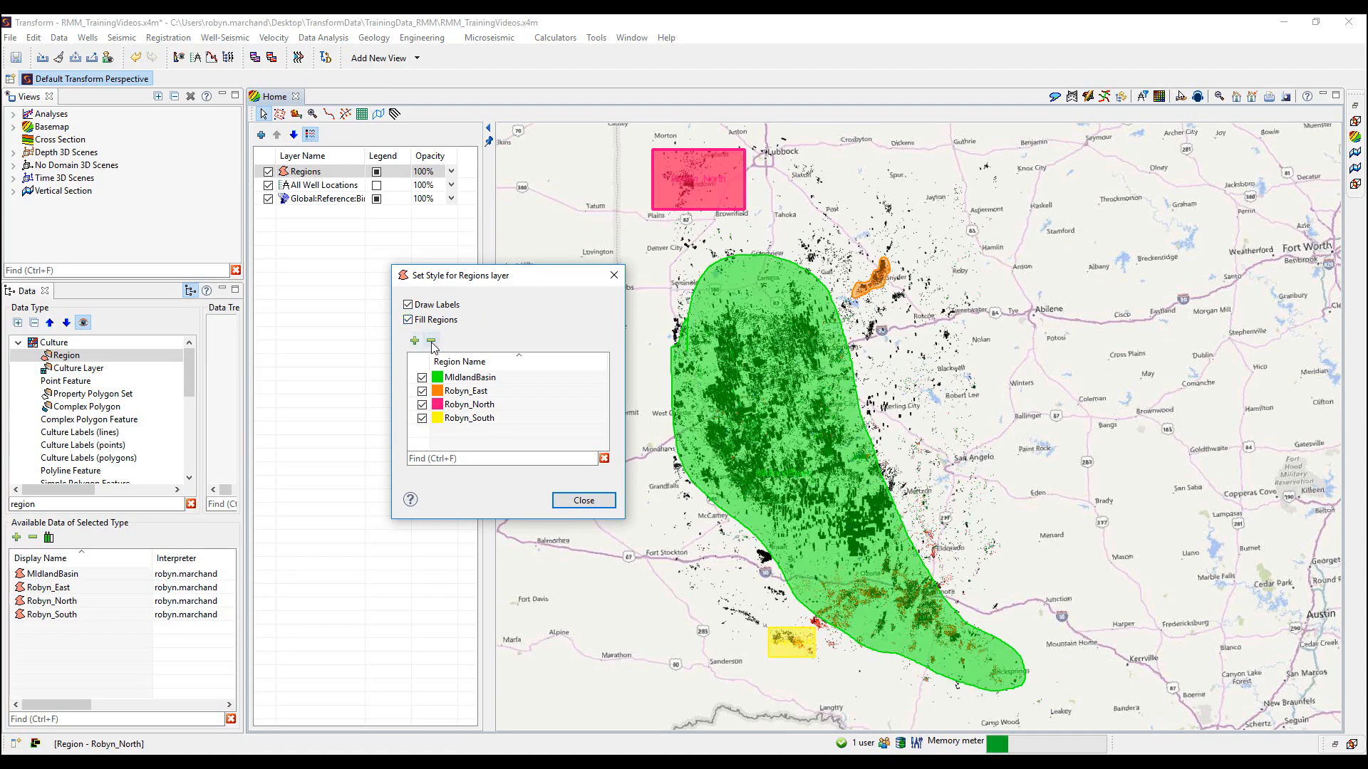
click(422, 377)
click(422, 378)
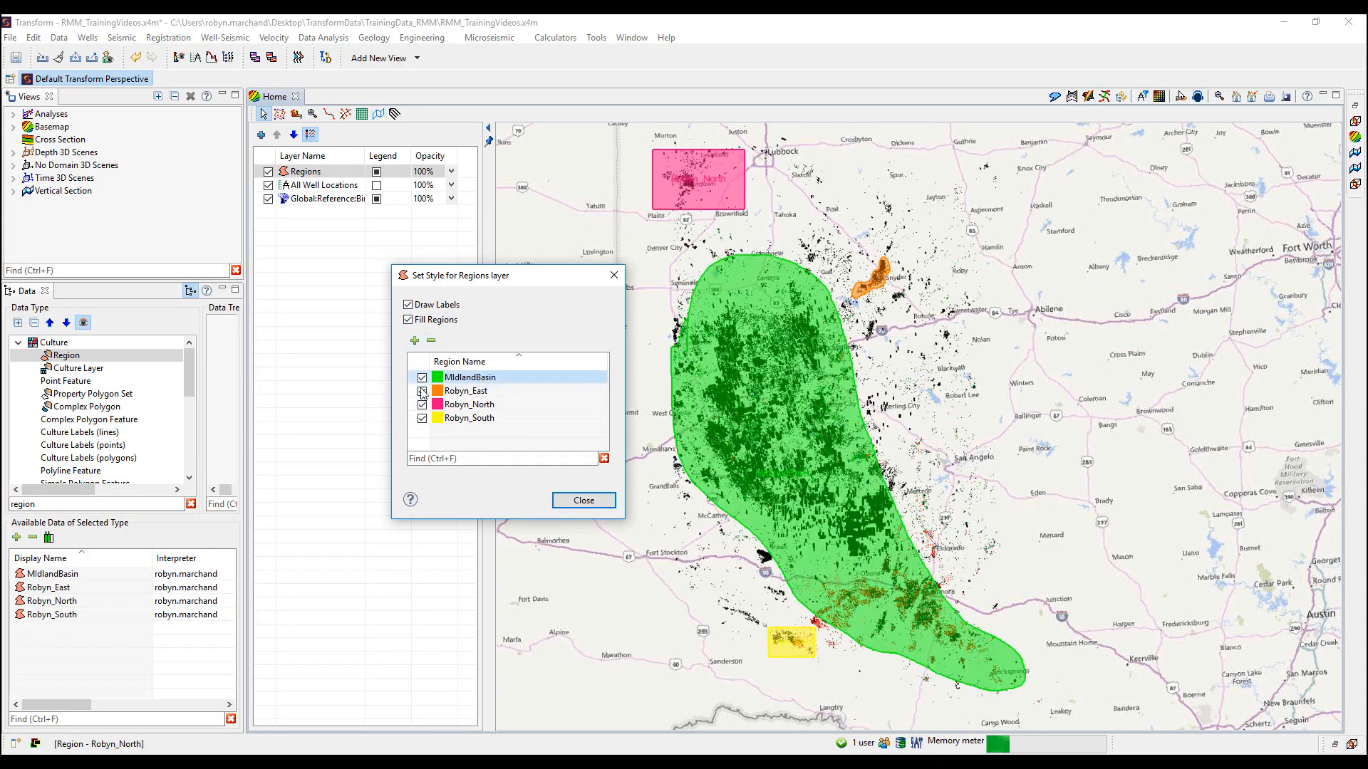
click(422, 392)
click(422, 391)
Change the MidlandBasin region's color to dark blue and close the Regions style settings
right_click(437, 379)
click(512, 406)
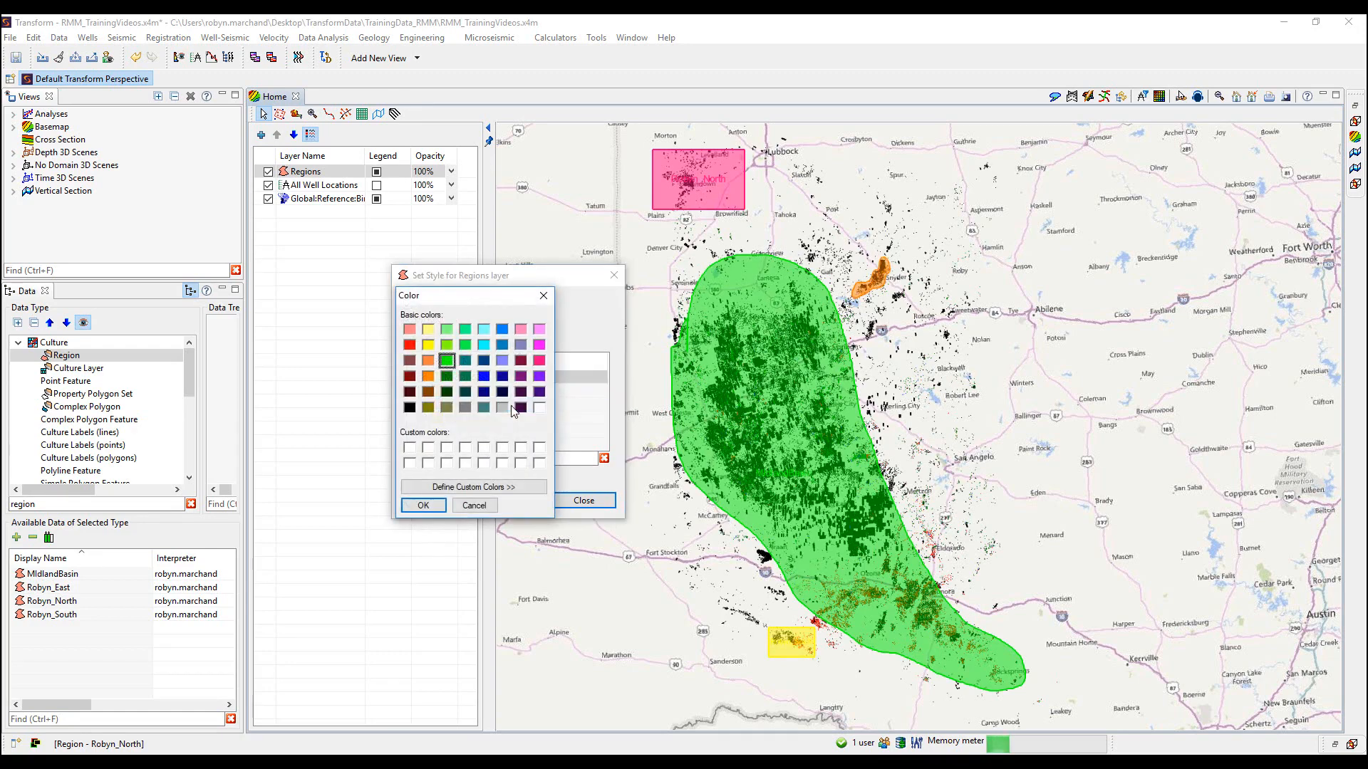
click(423, 505)
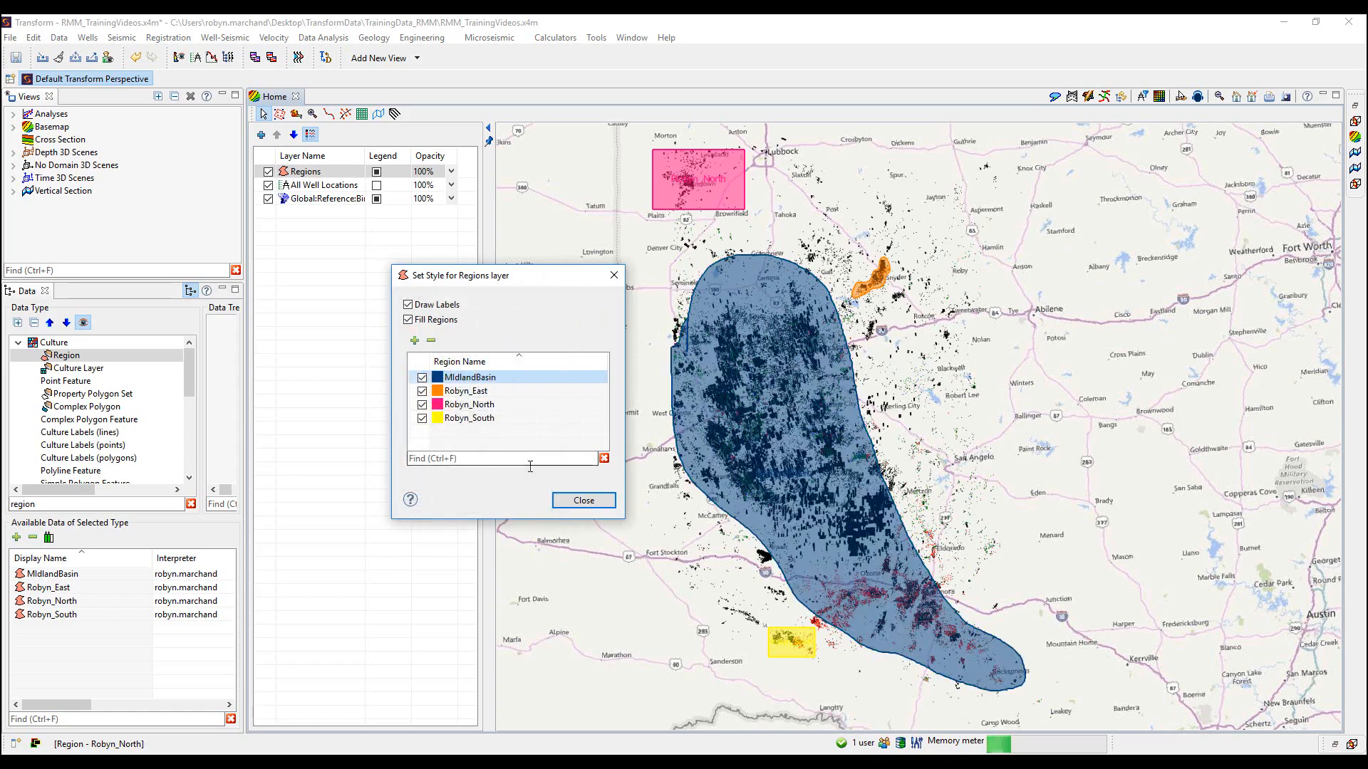
click(583, 501)
Remove the Regions layer from the basemap and confirm the removal
right_click(340, 174)
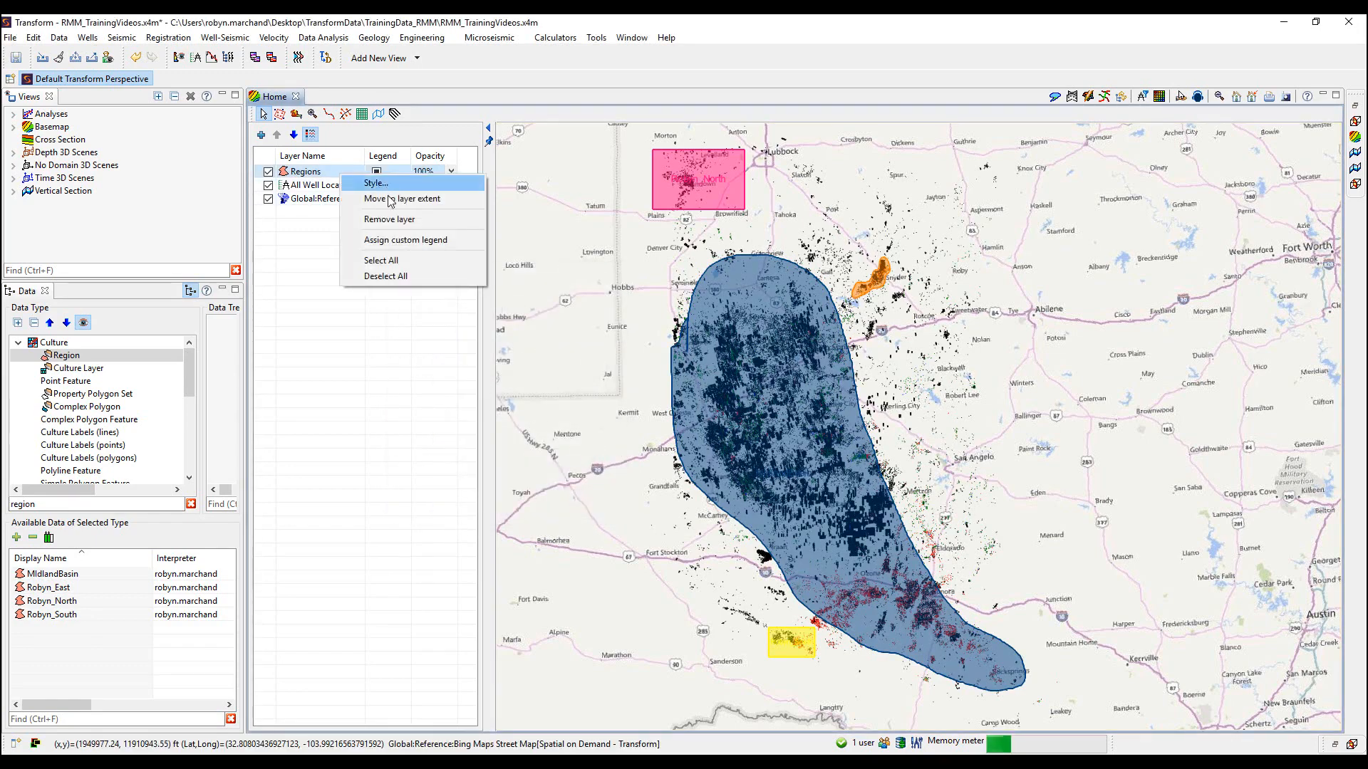
click(389, 219)
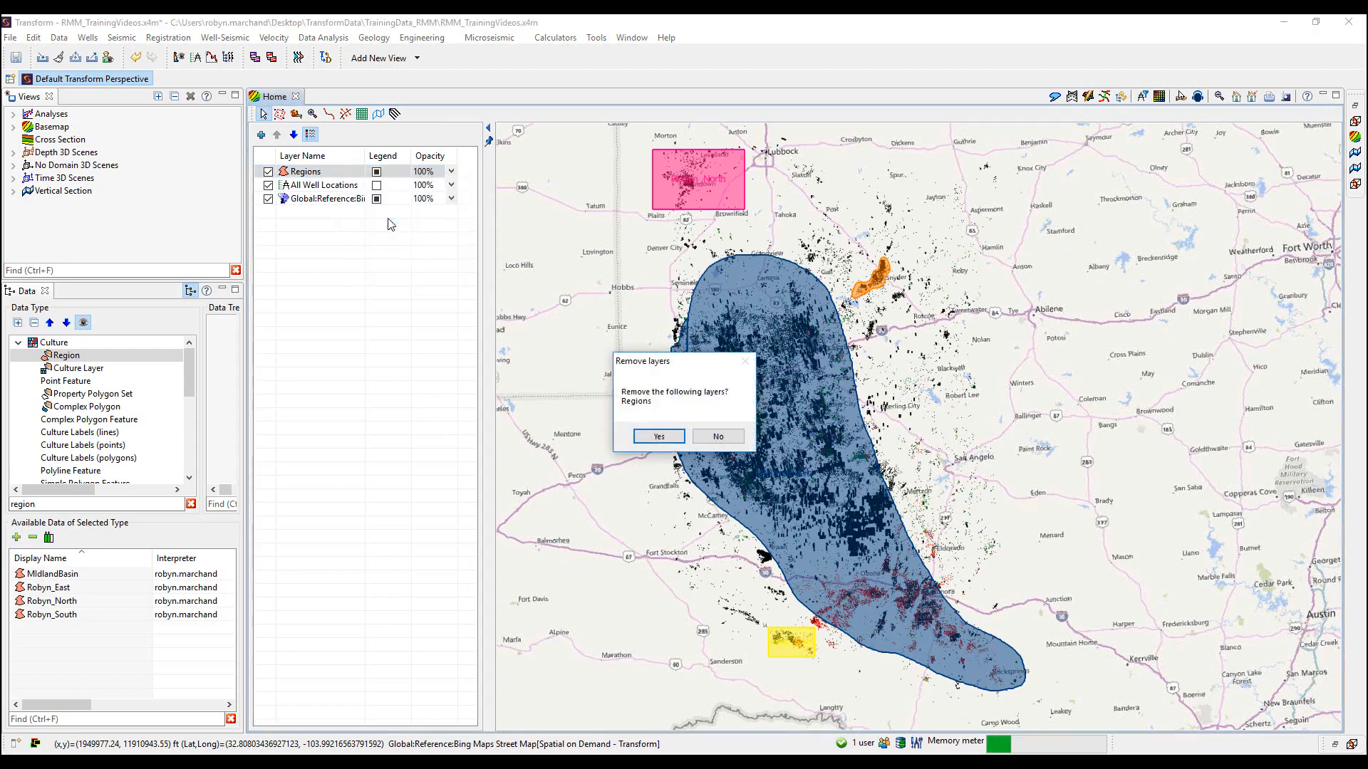
click(657, 437)
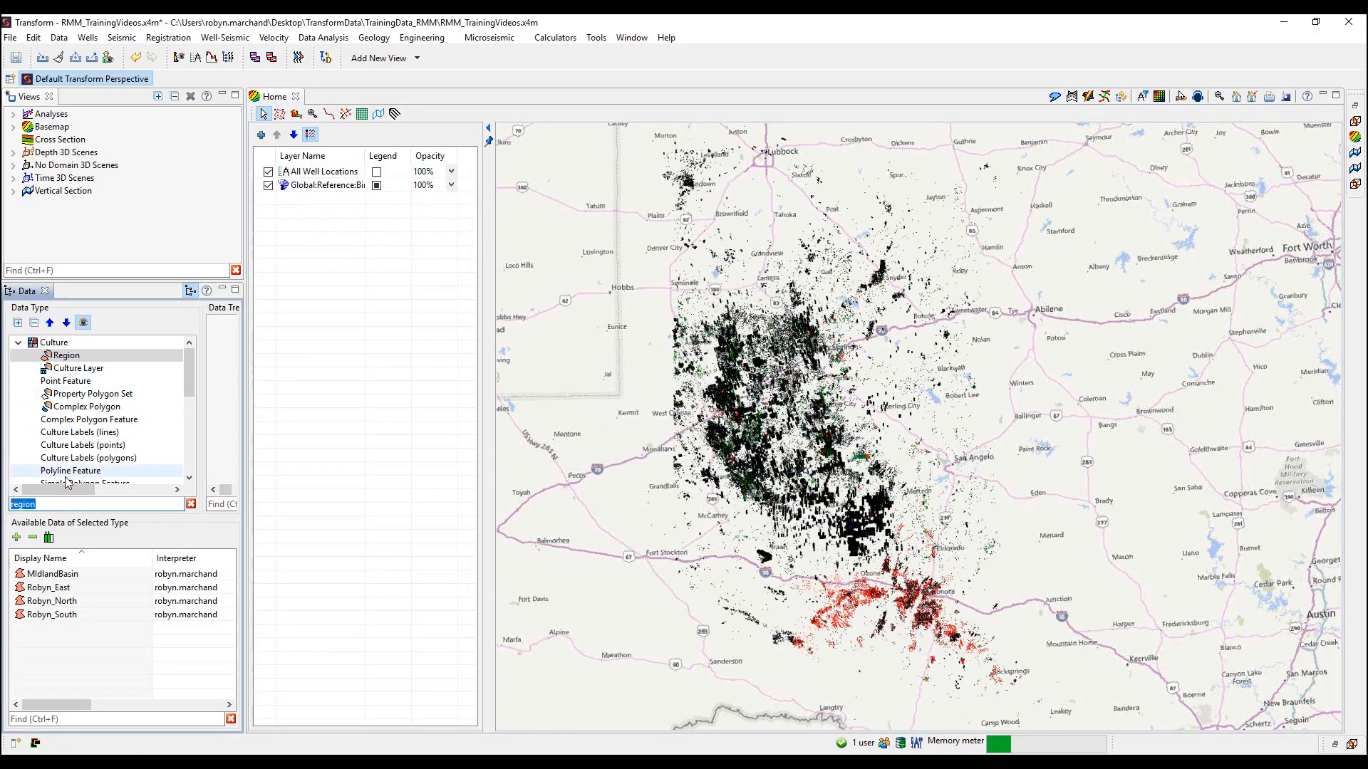
Add the MidlandBasin region to the basemap from the region data list, then show the eastern region in its place
click(67, 355)
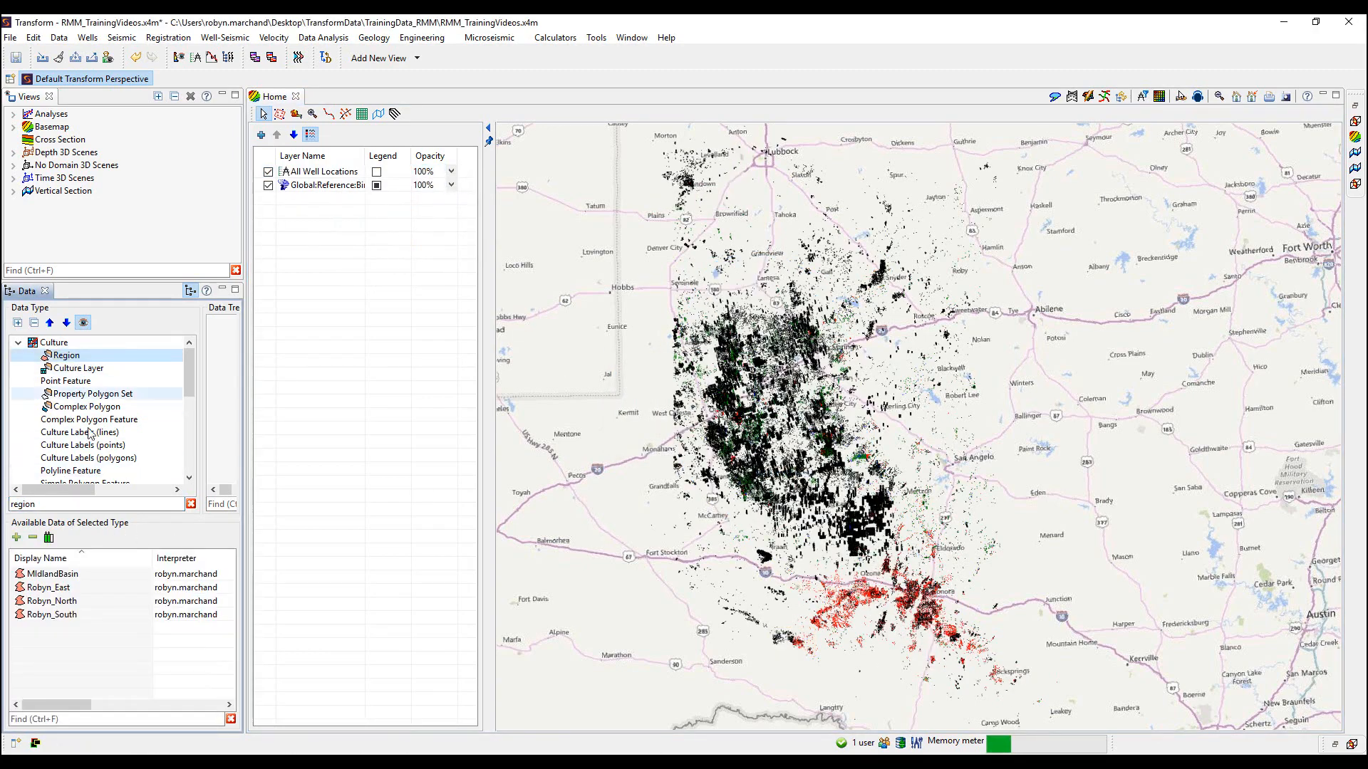
drag(77, 580, 736, 445)
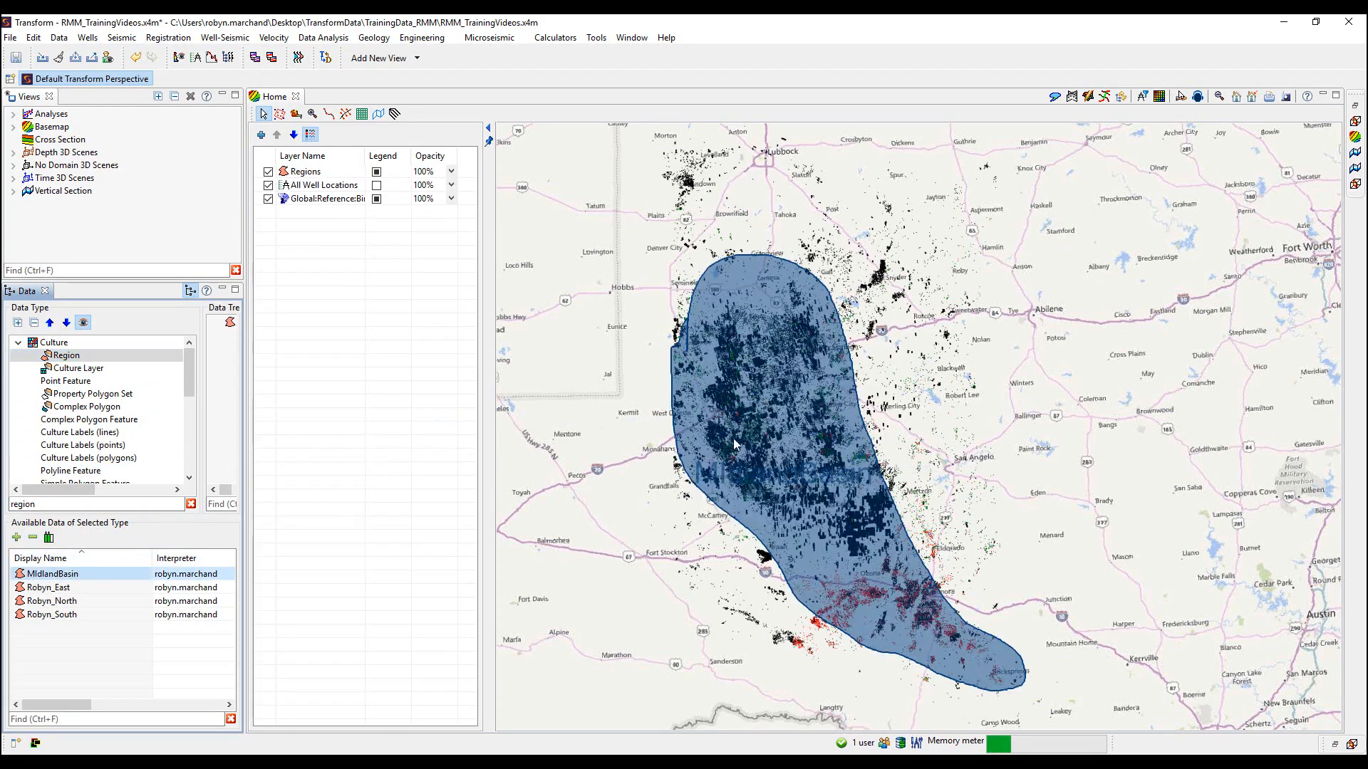
drag(93, 587, 948, 424)
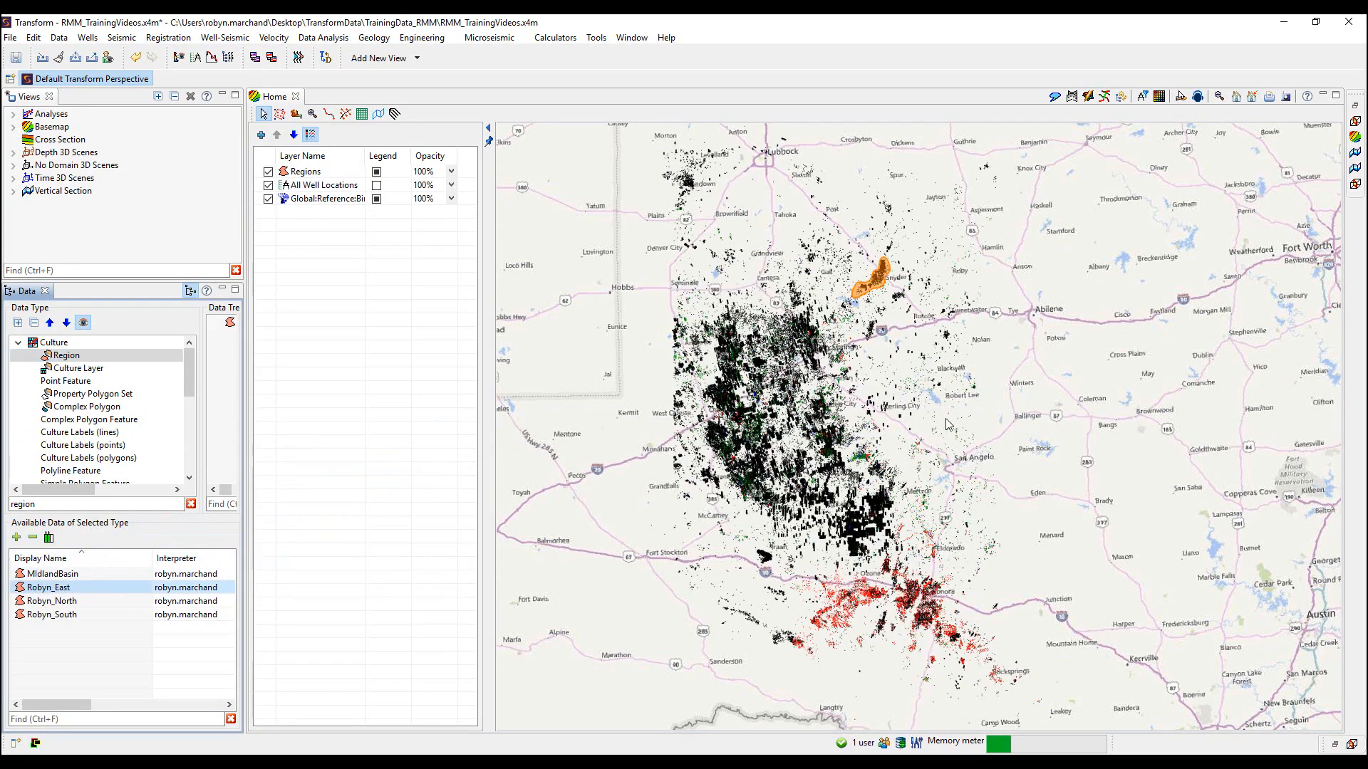
Enable all four regions at once in the Regions layer's style settings and close them
click(314, 172)
right_click(314, 175)
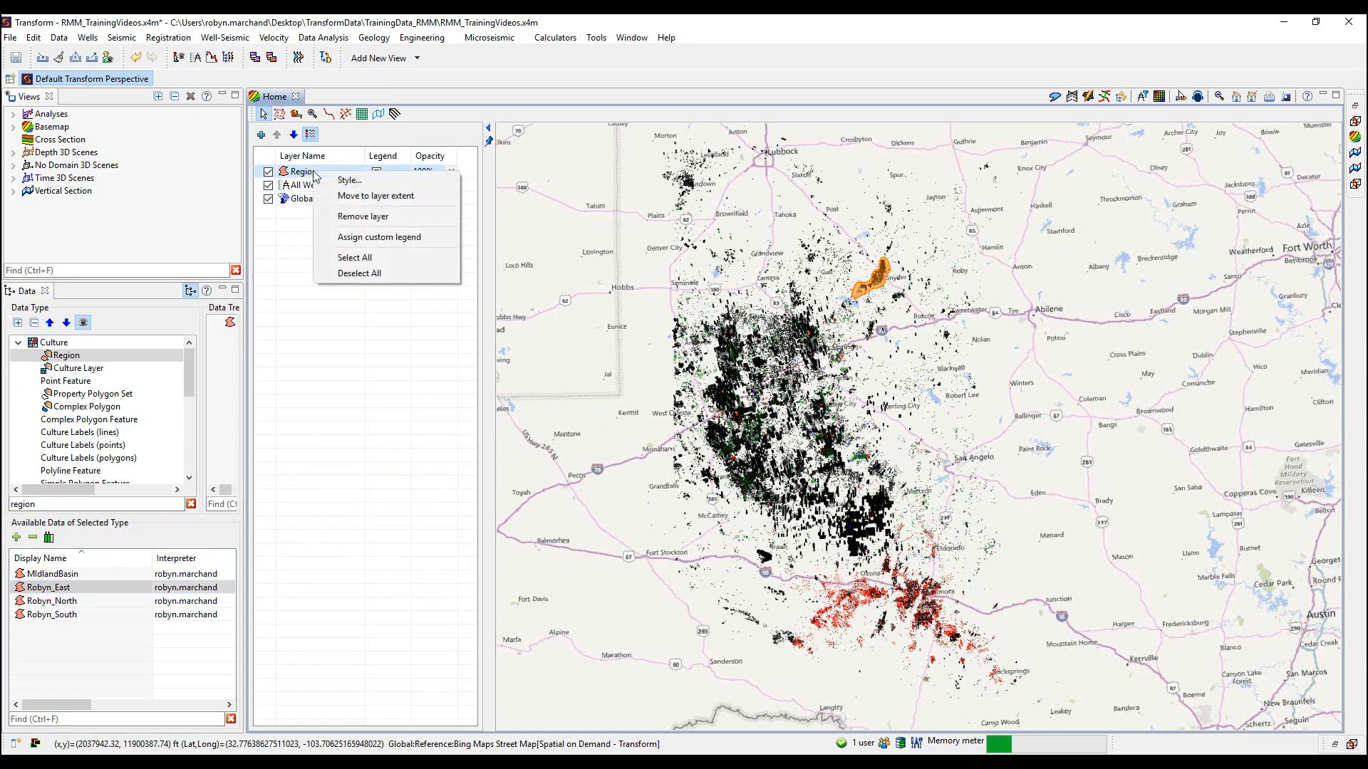
click(350, 181)
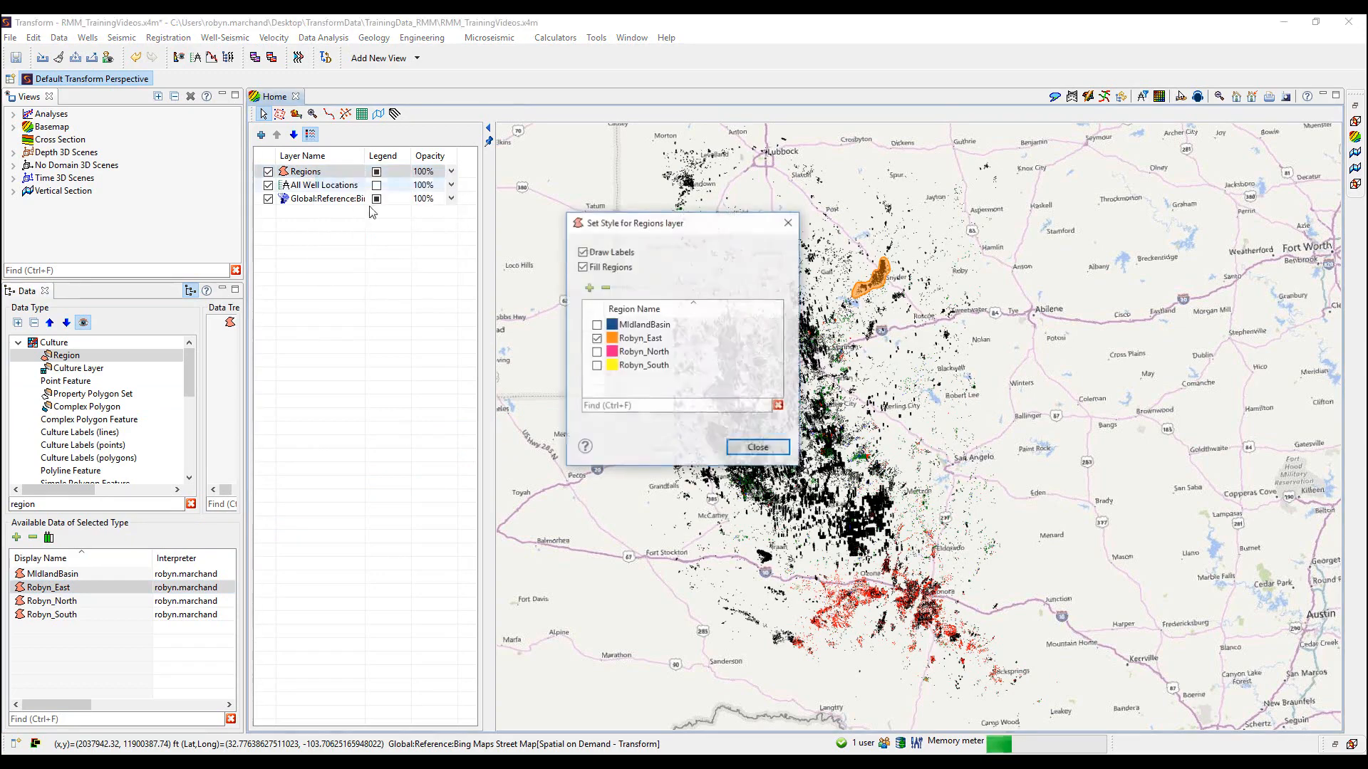
click(589, 289)
click(737, 446)
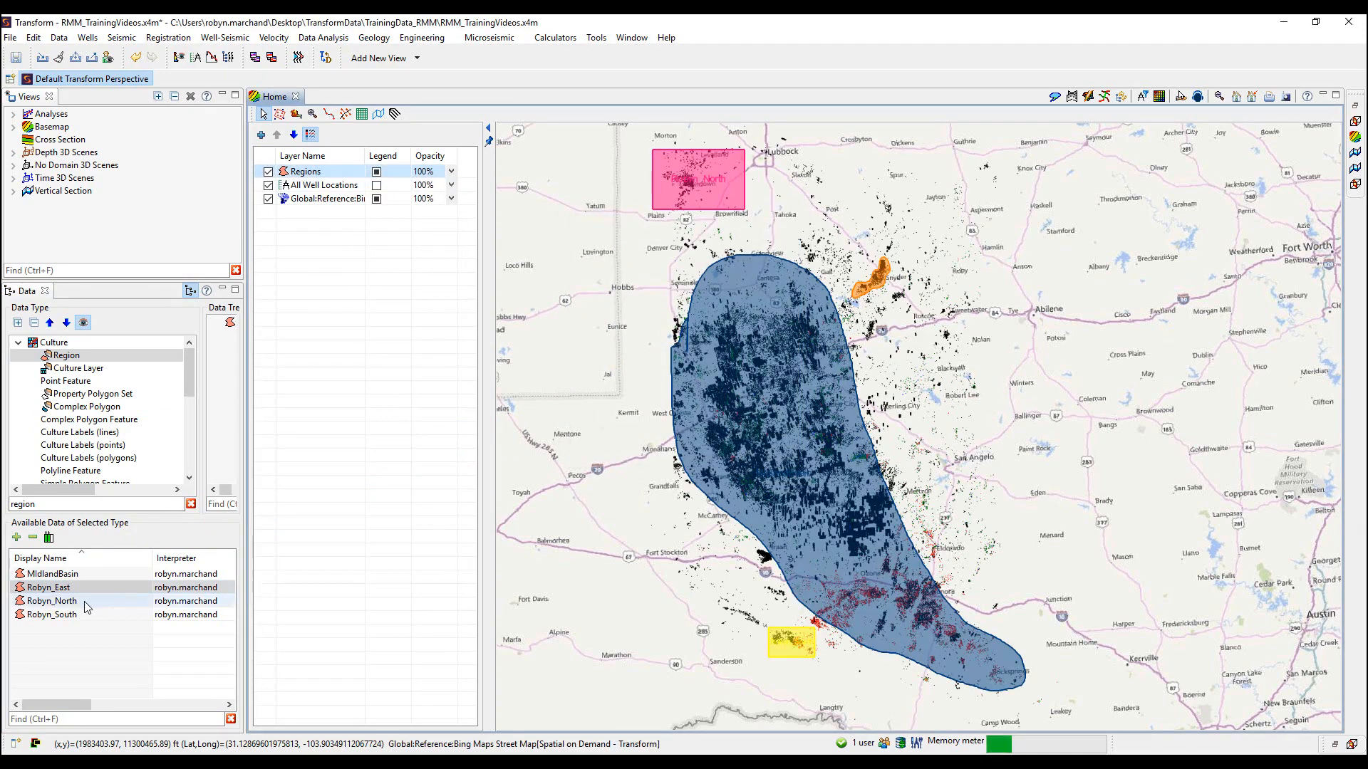
Examine the data management options for the eastern region, including Delete, and dismiss them without choosing any
click(64, 589)
right_click(66, 591)
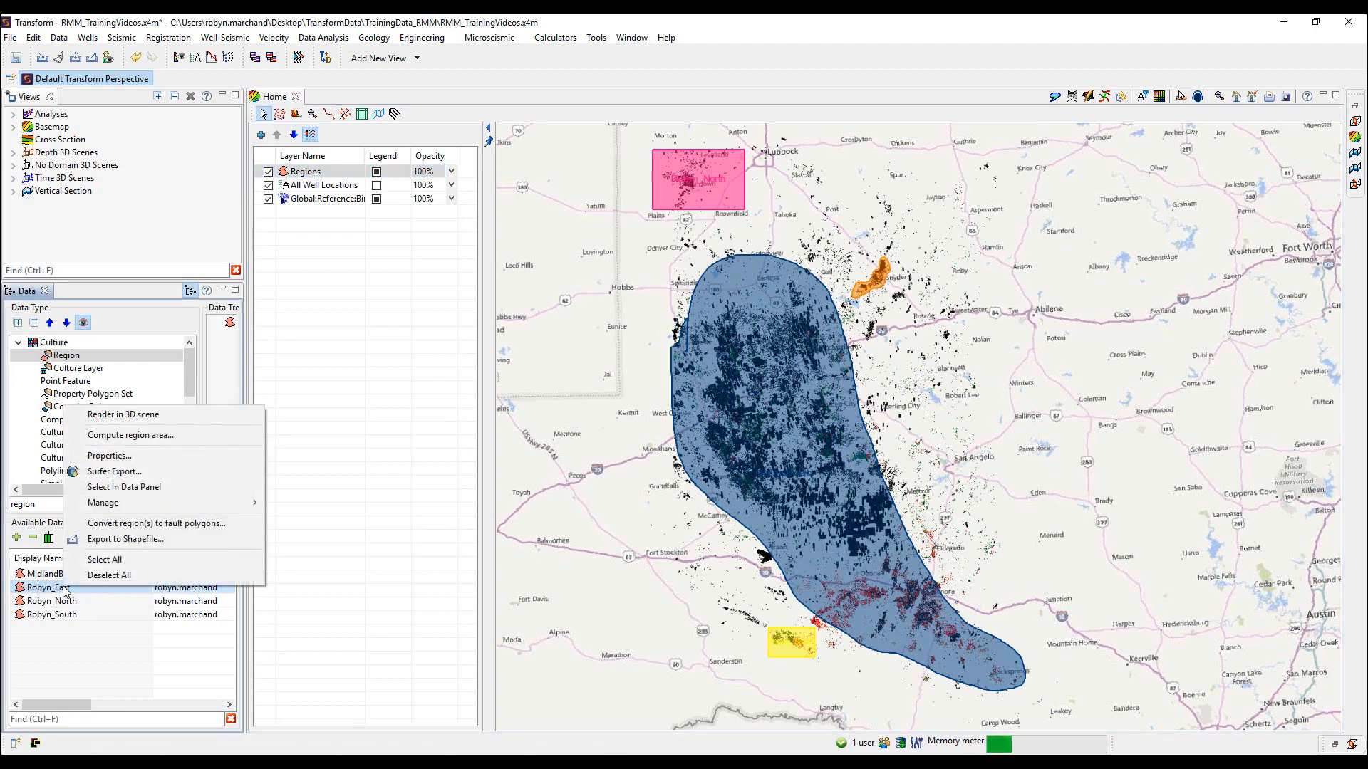
mouse_move(235, 503)
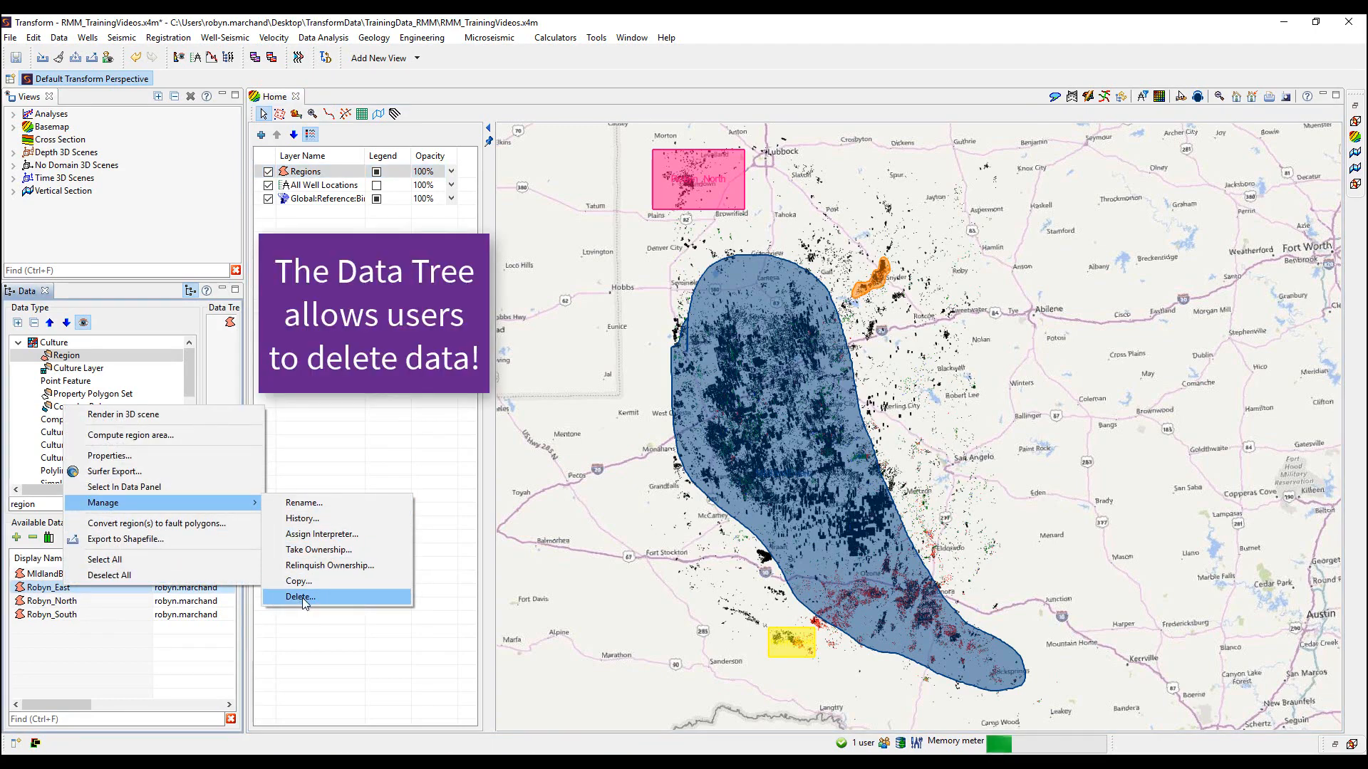
click(44, 591)
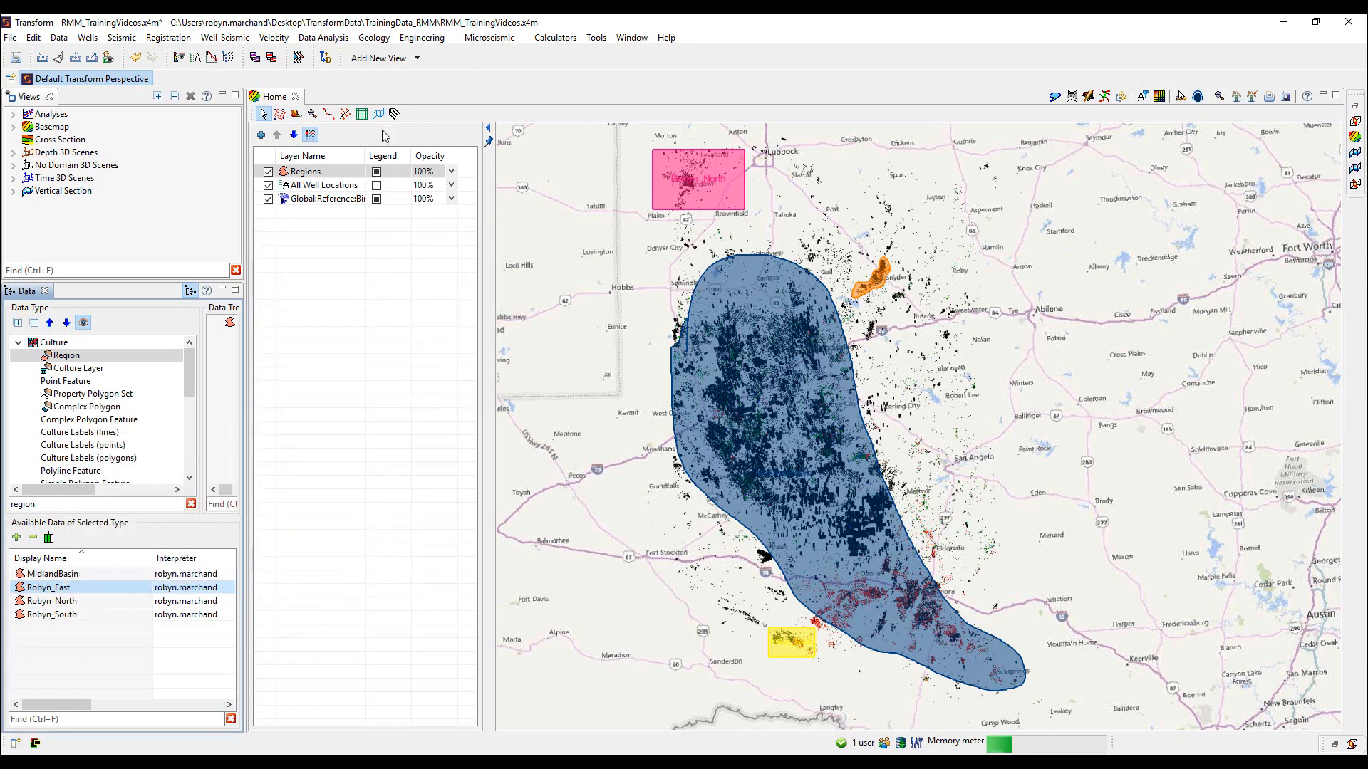
Move the map to the eastern region from the Regions layer's style settings and close them
click(320, 173)
right_click(319, 173)
click(350, 180)
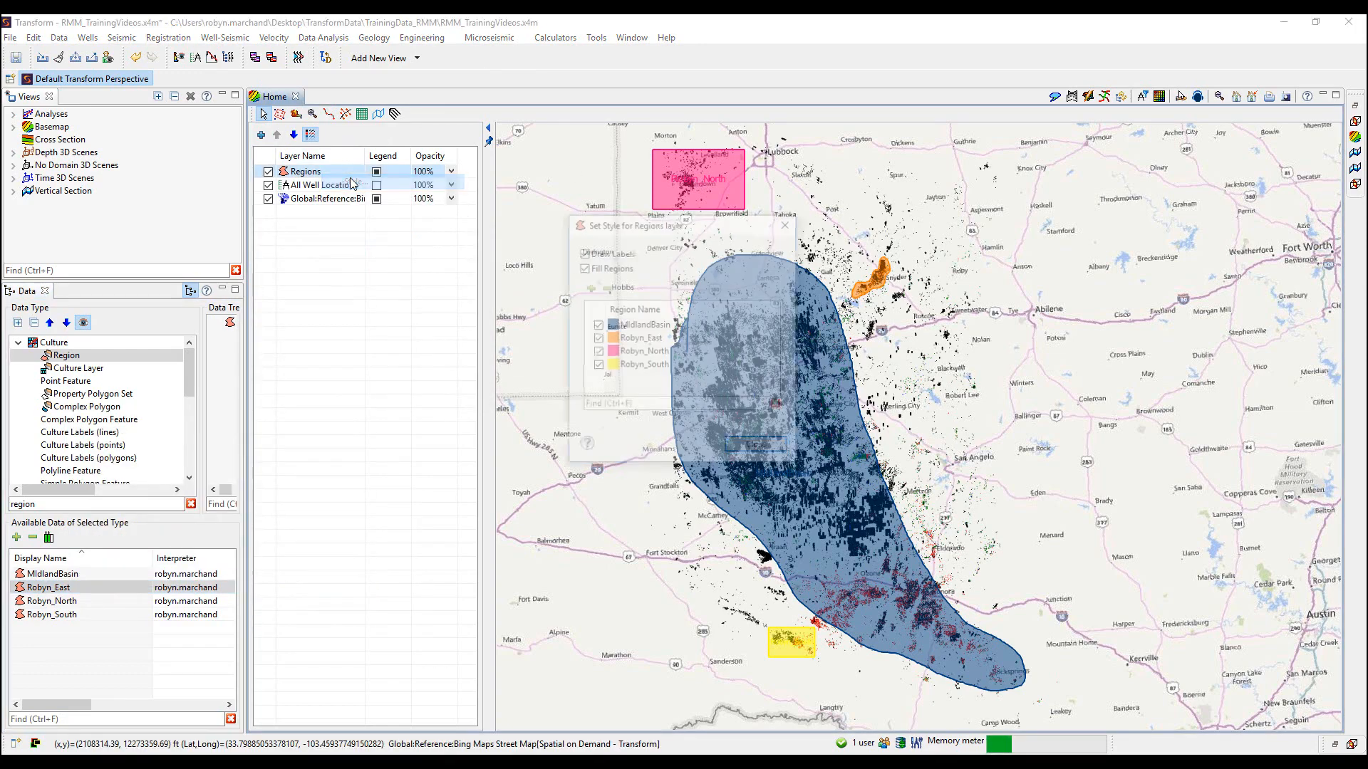
right_click(624, 340)
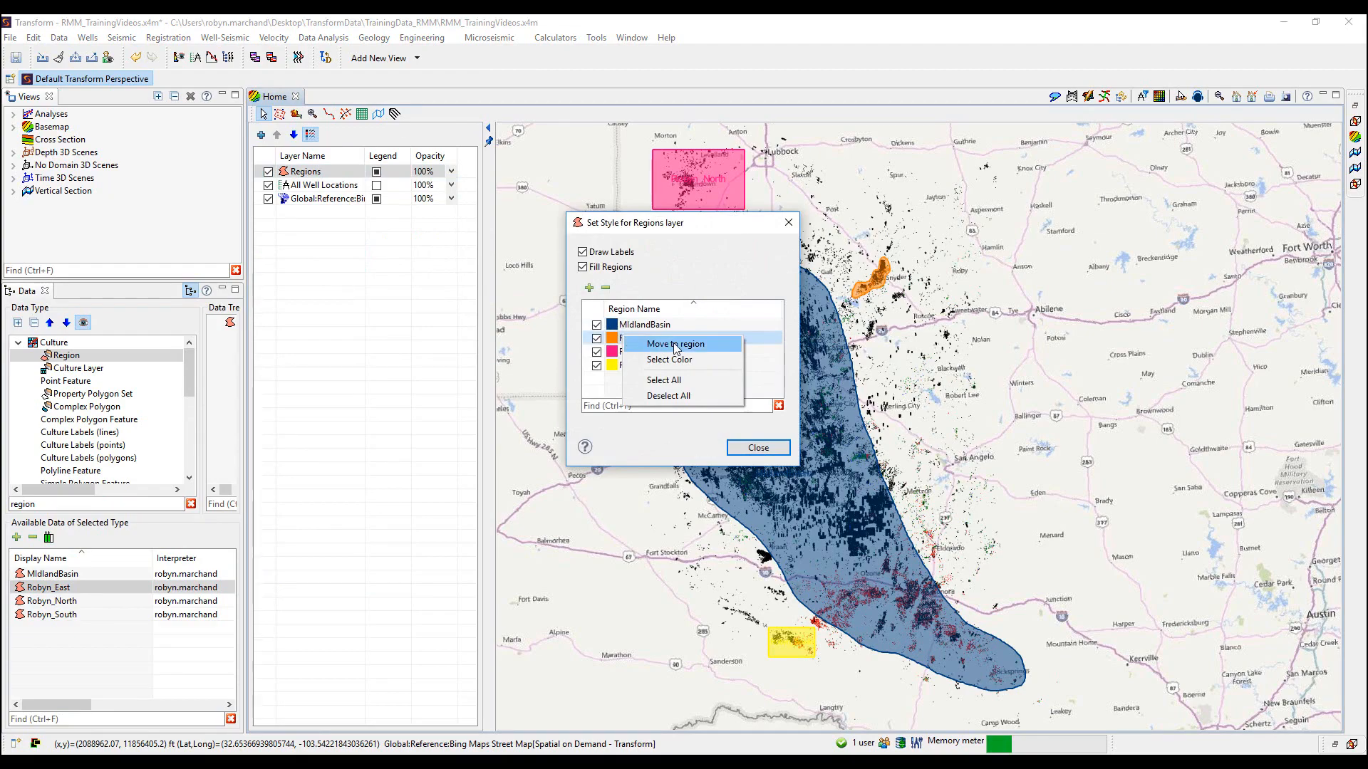
click(711, 344)
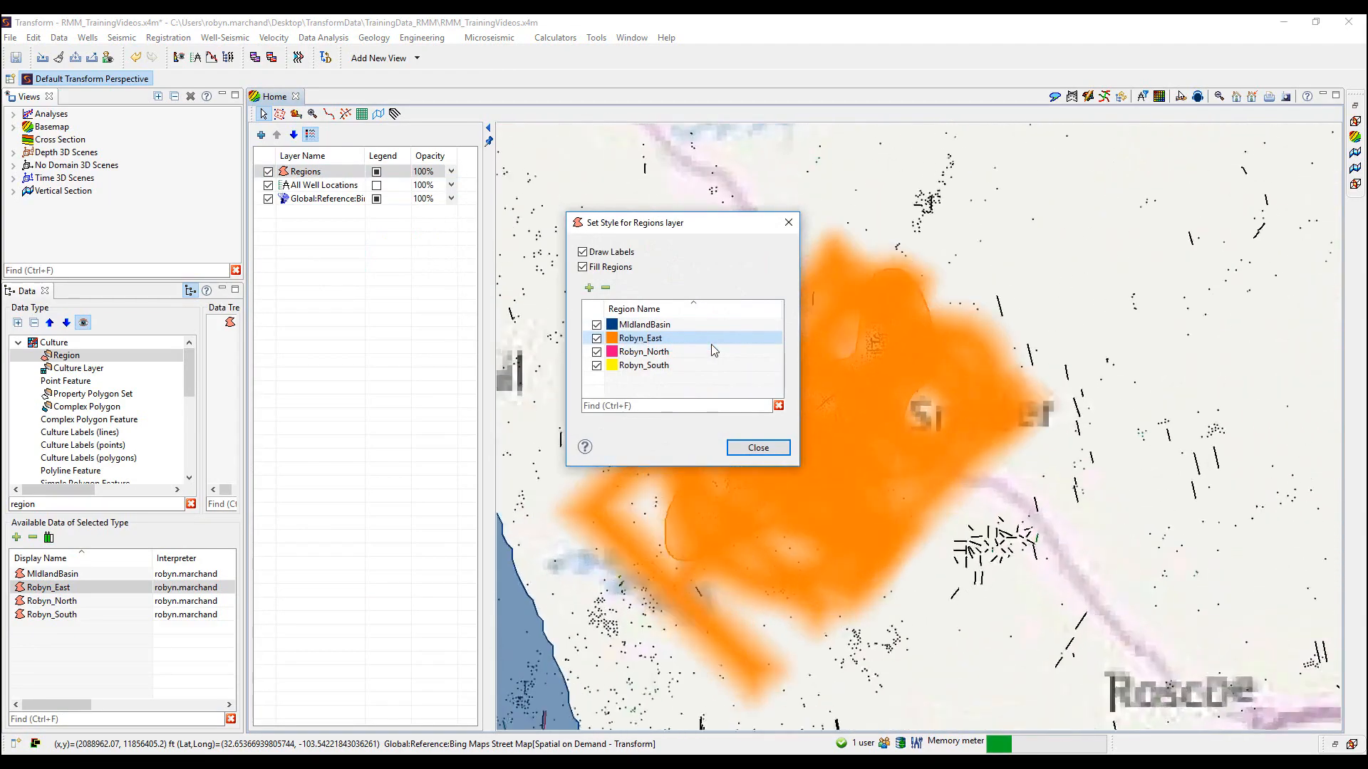
click(743, 447)
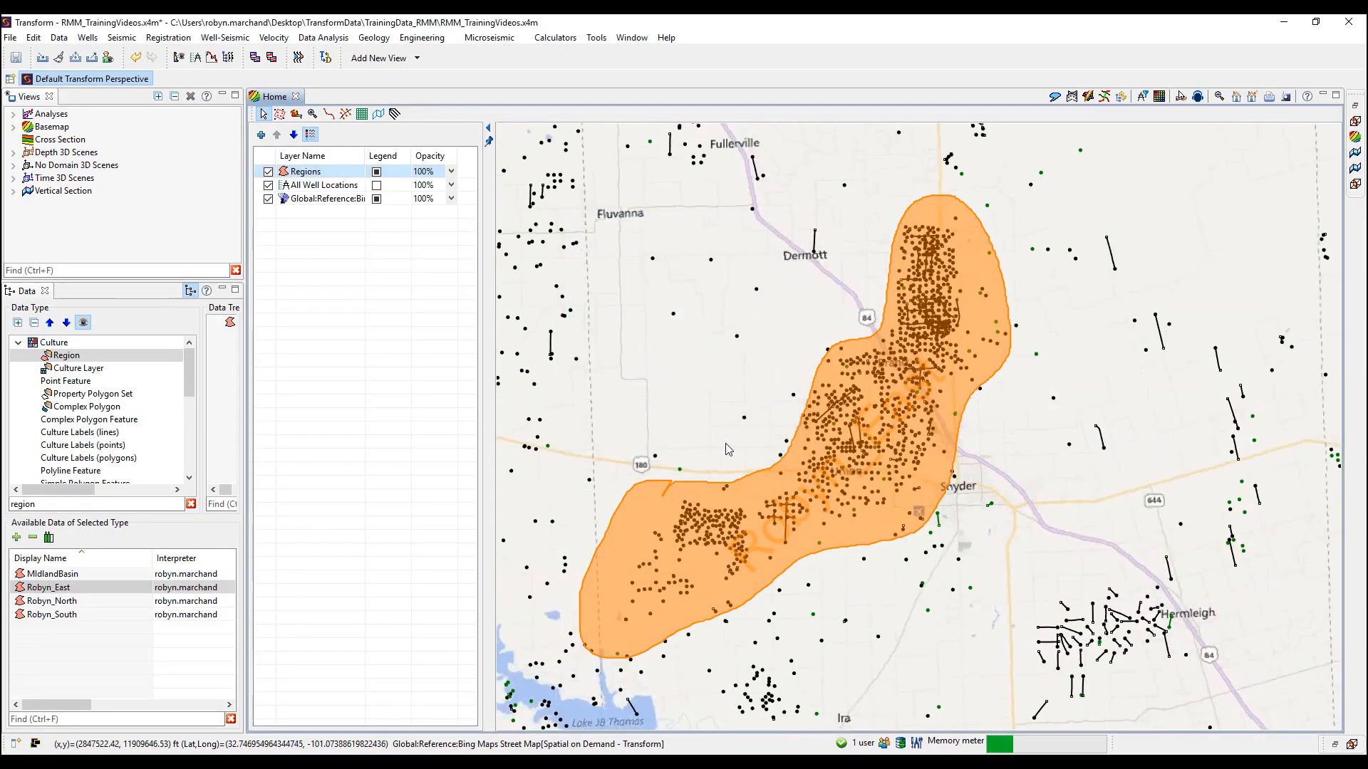
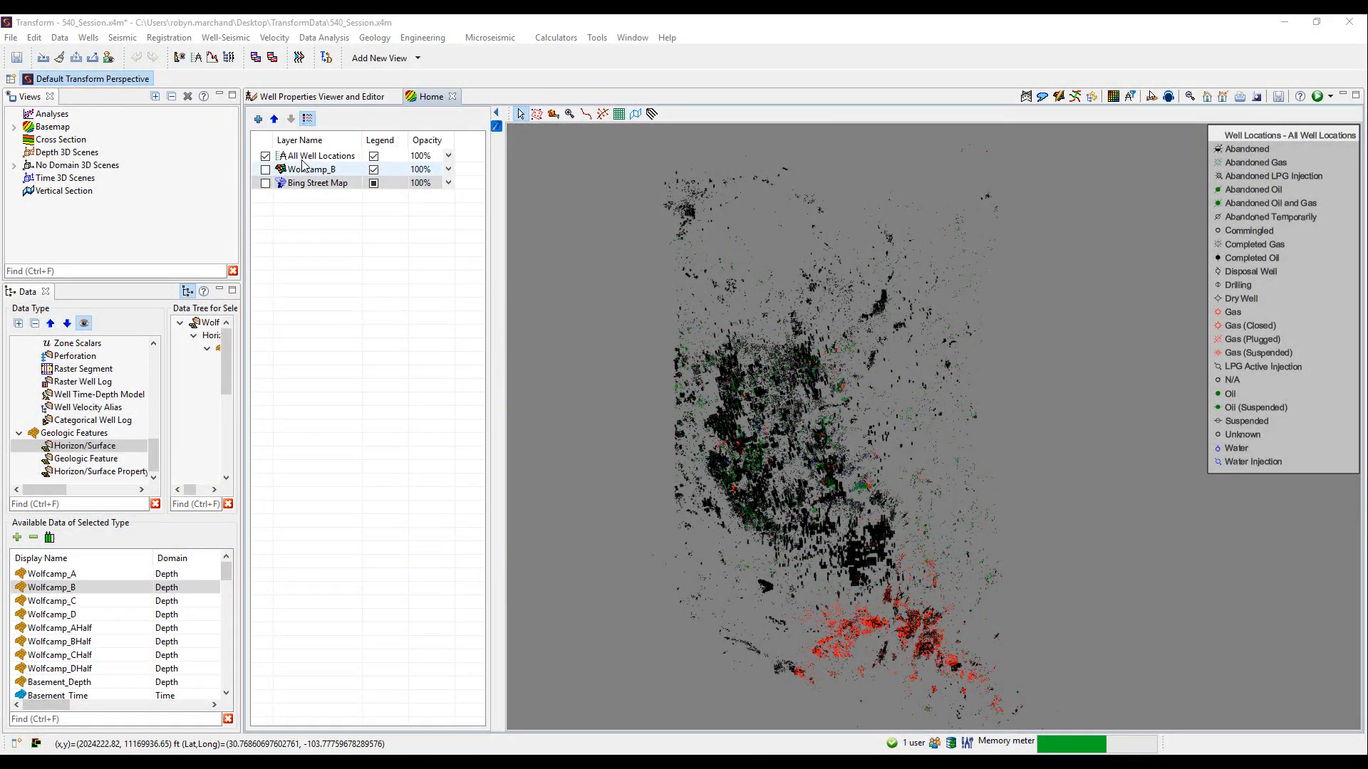
Start adding a Web Map Service layer, move the dialog off the mapped wells, and expand the Spatial on Demand and Drillinginfo folders
click(265, 185)
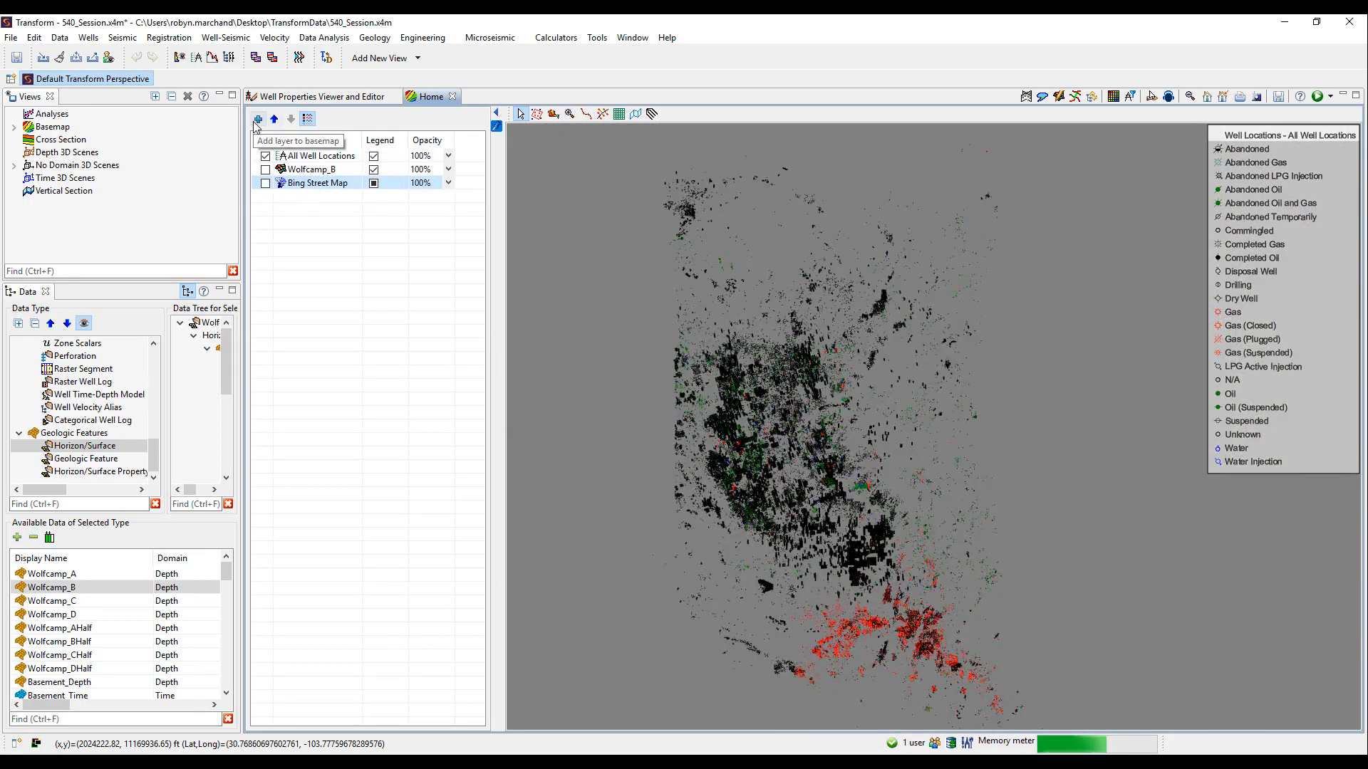
click(258, 120)
click(513, 141)
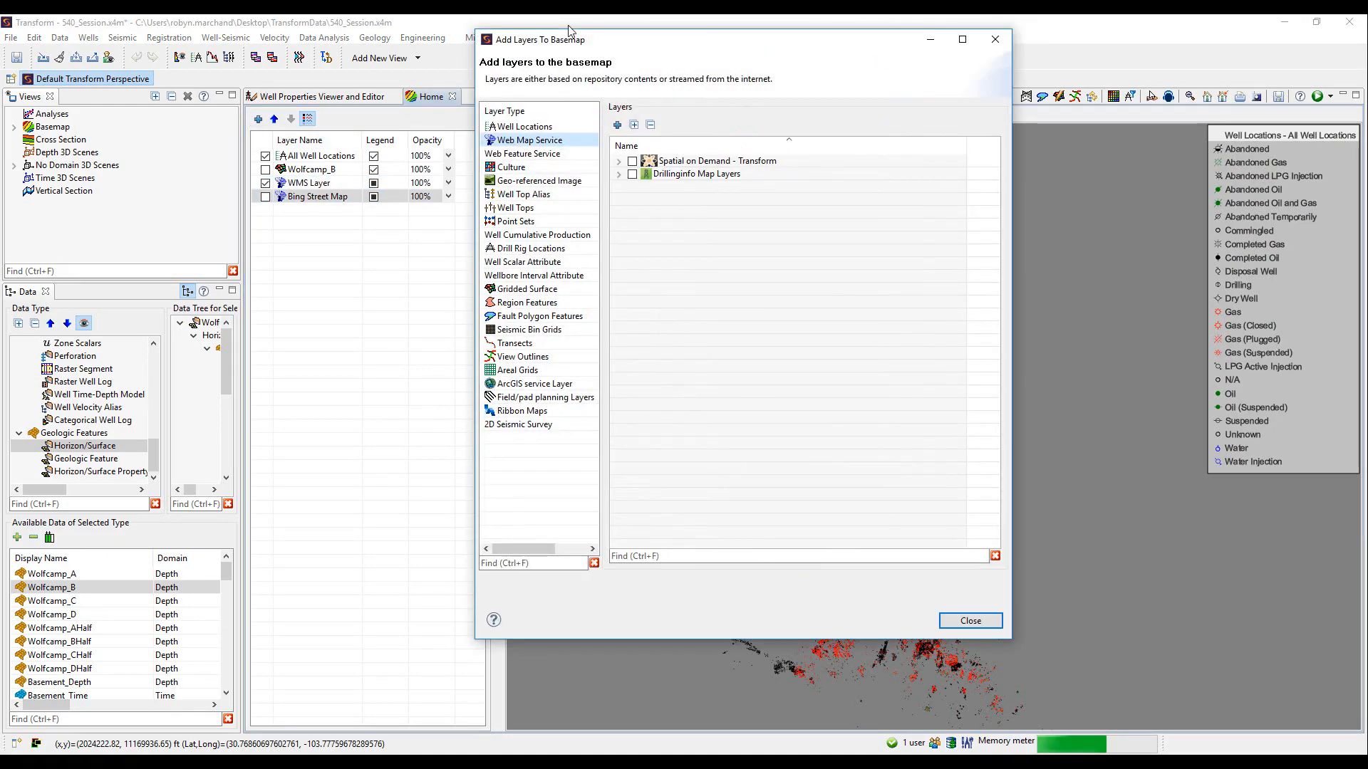
drag(555, 46, 138, 130)
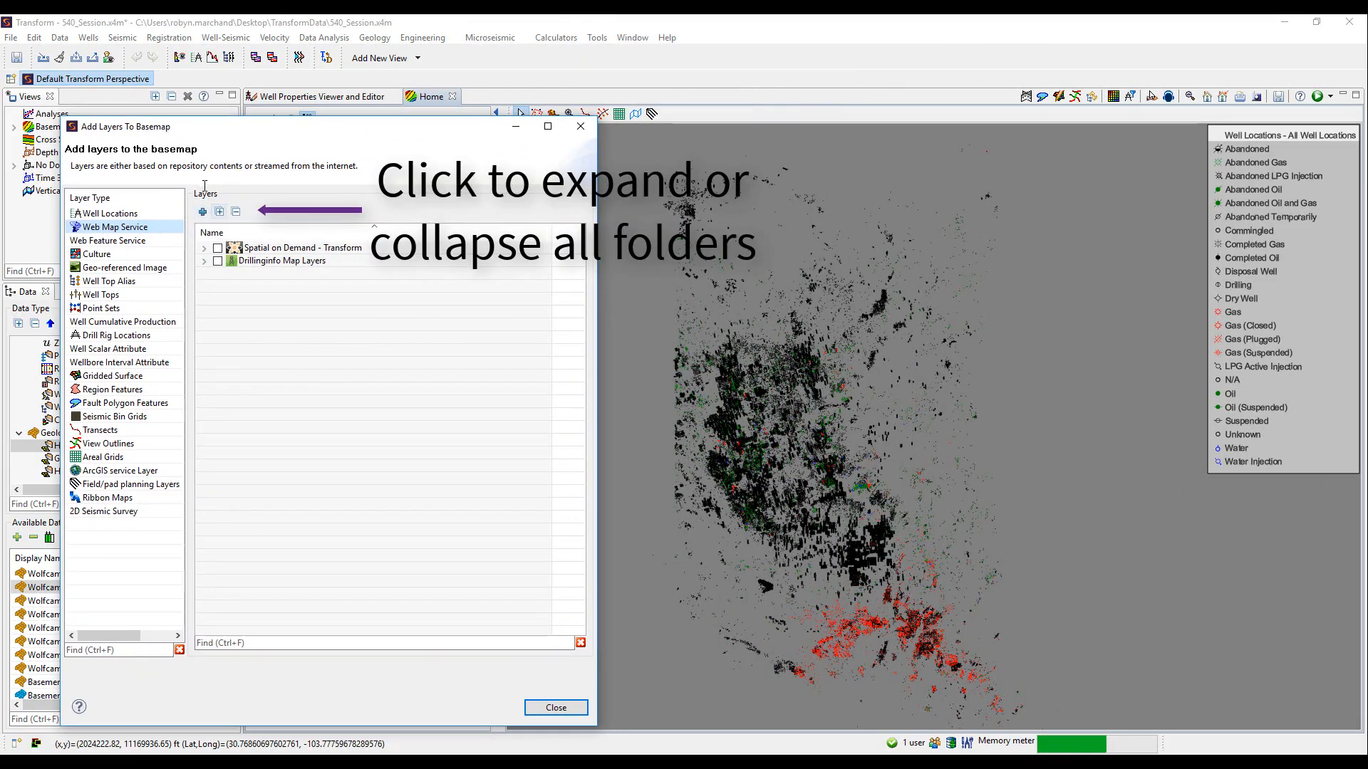
click(205, 249)
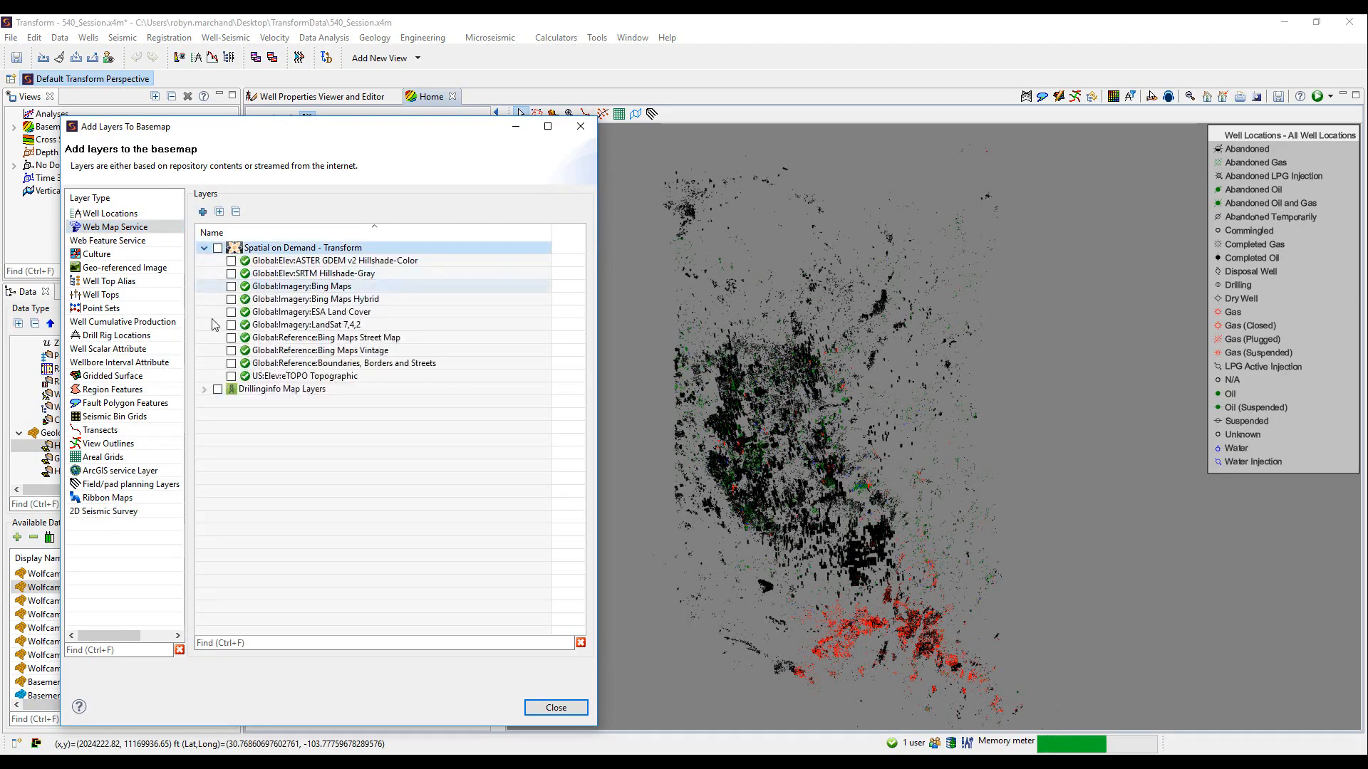
click(205, 389)
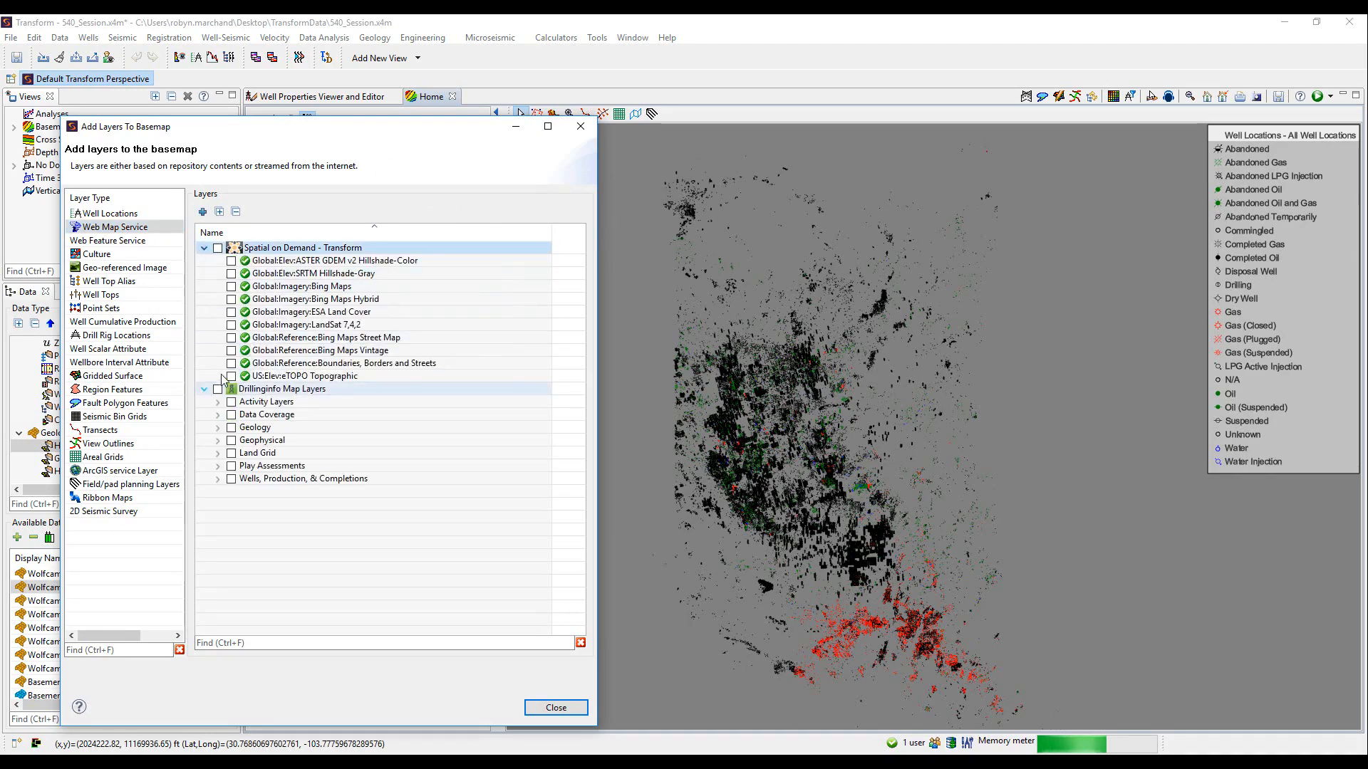
Preview the Global:Imagery Bing Maps and LandSat 7,4,2 layers on the basemap one after the other, leaving both disabled
click(232, 288)
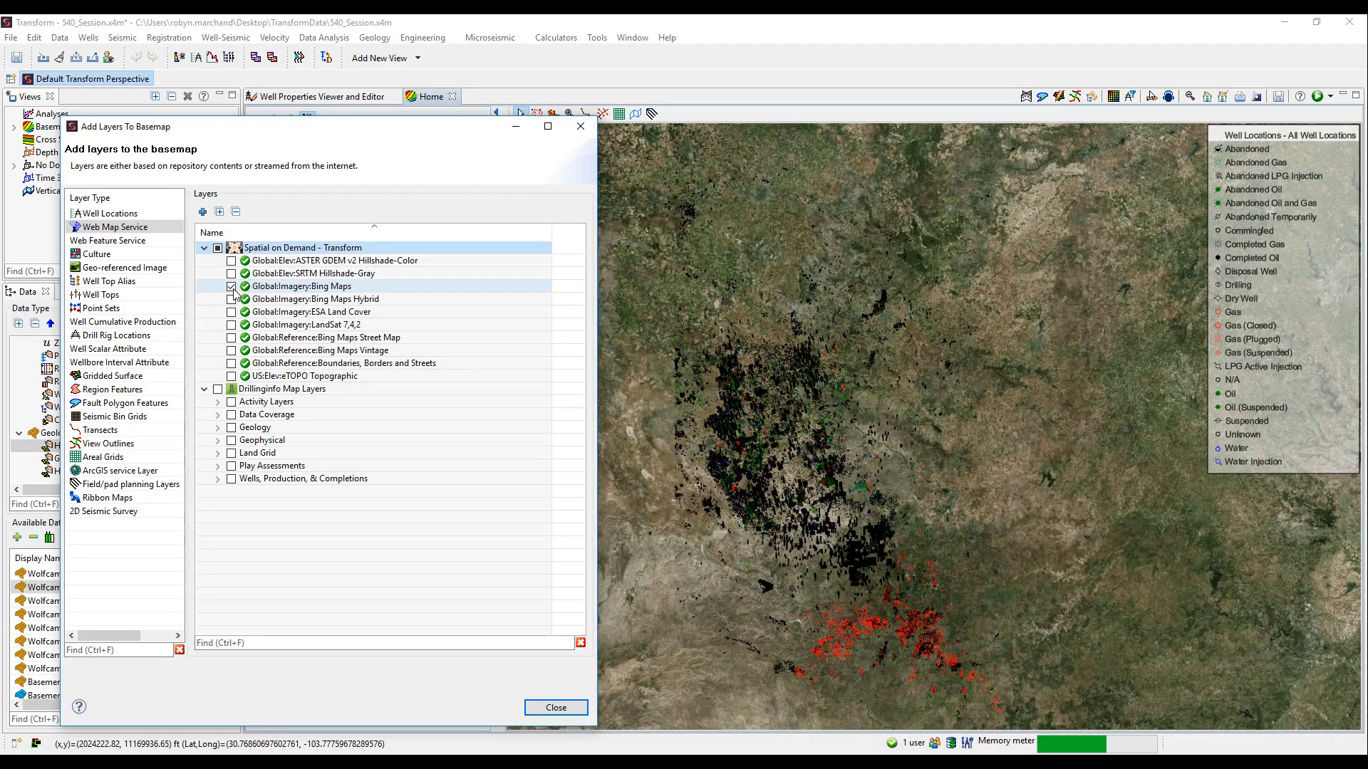
click(232, 327)
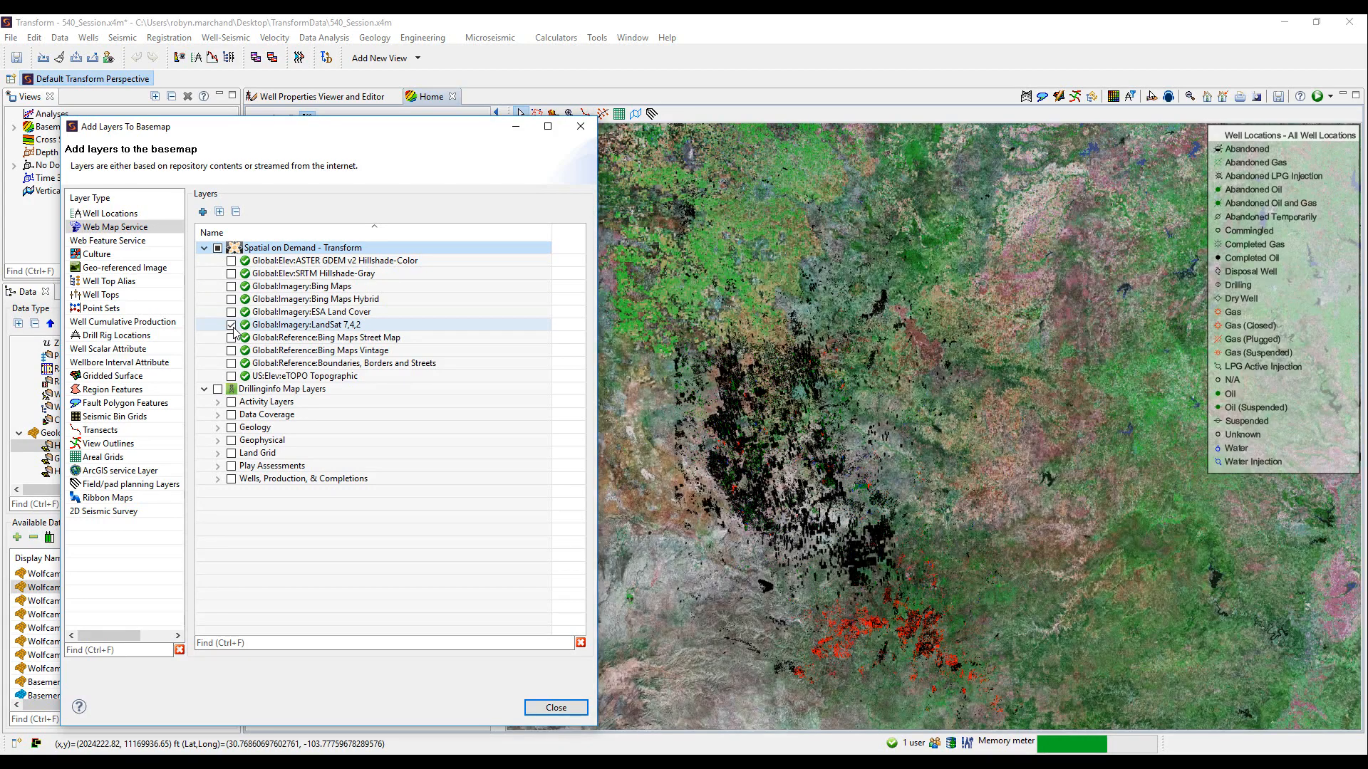
click(232, 326)
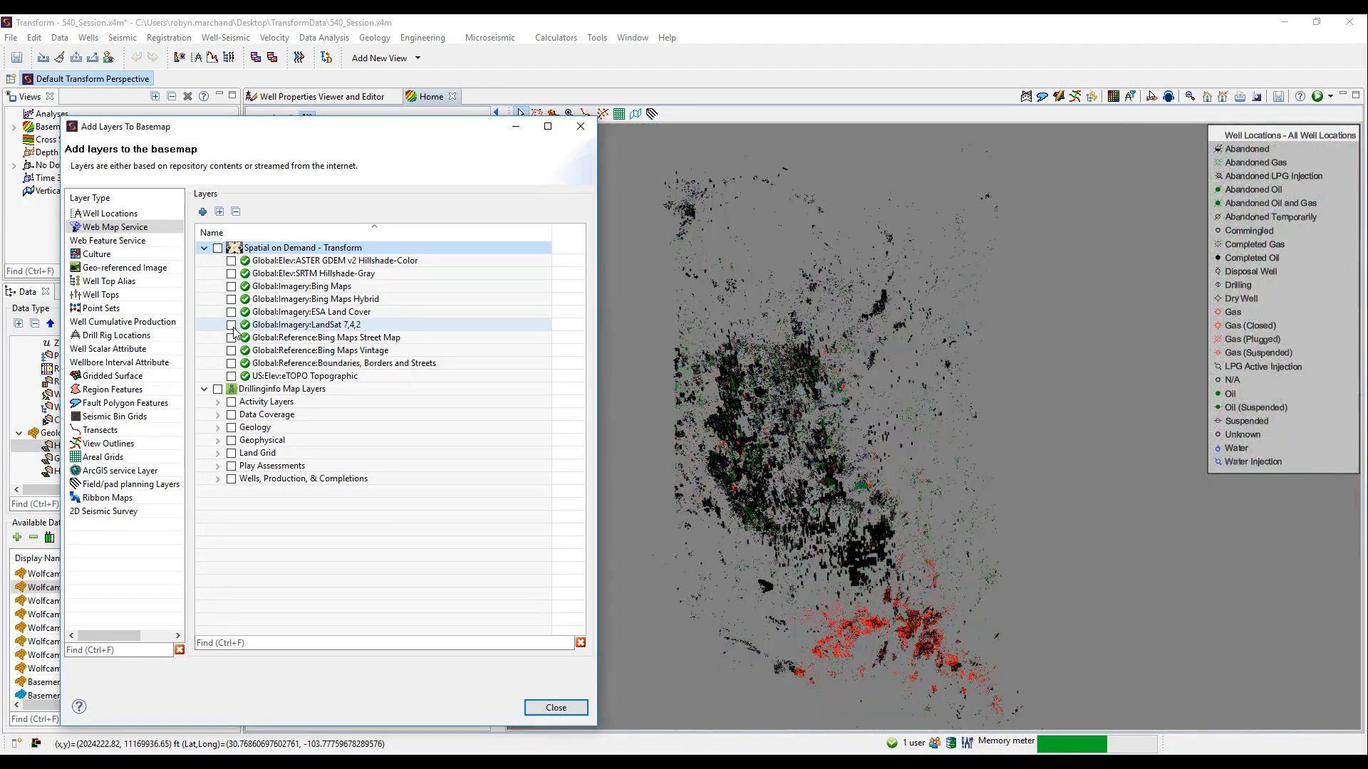
Preview the DI Rigs activity layer, replace it with Global:Imagery:LandSat 7,4,2, and finish adding layers
click(218, 403)
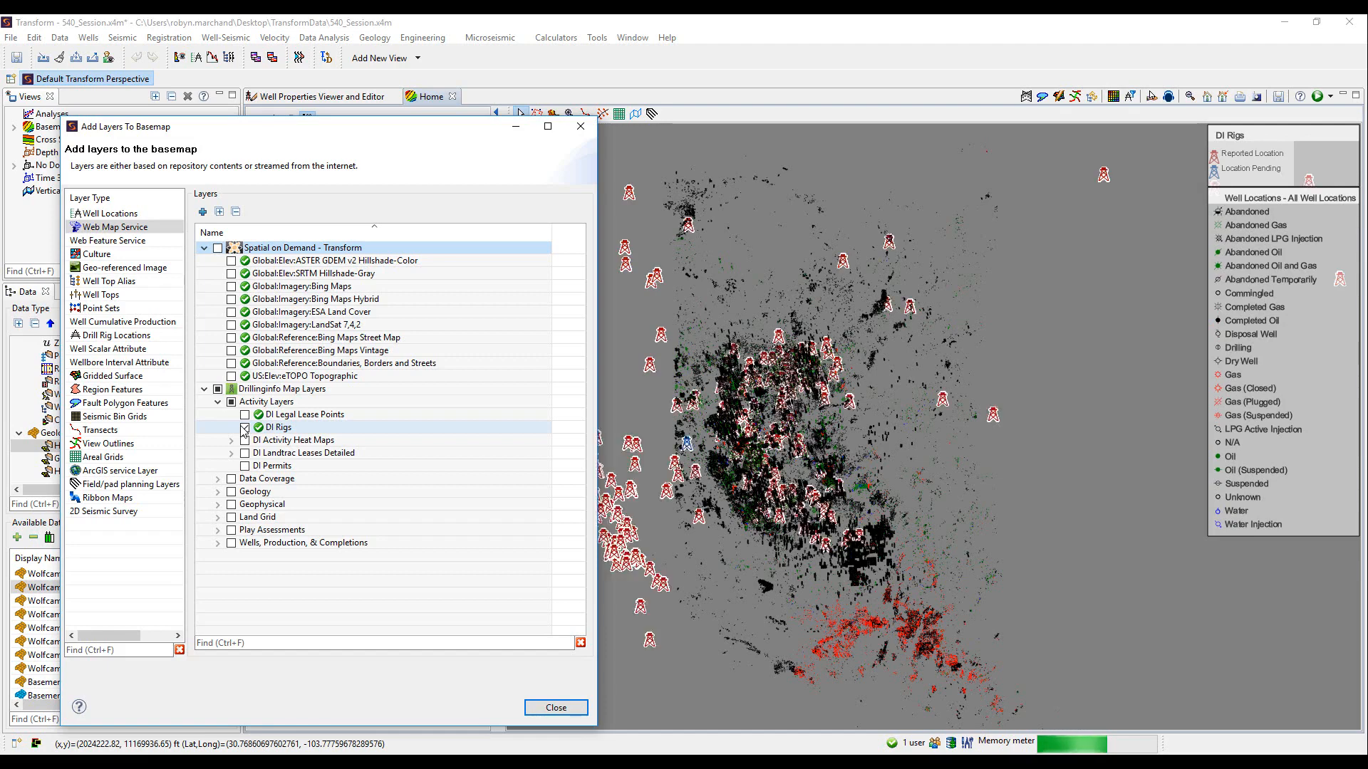
click(218, 491)
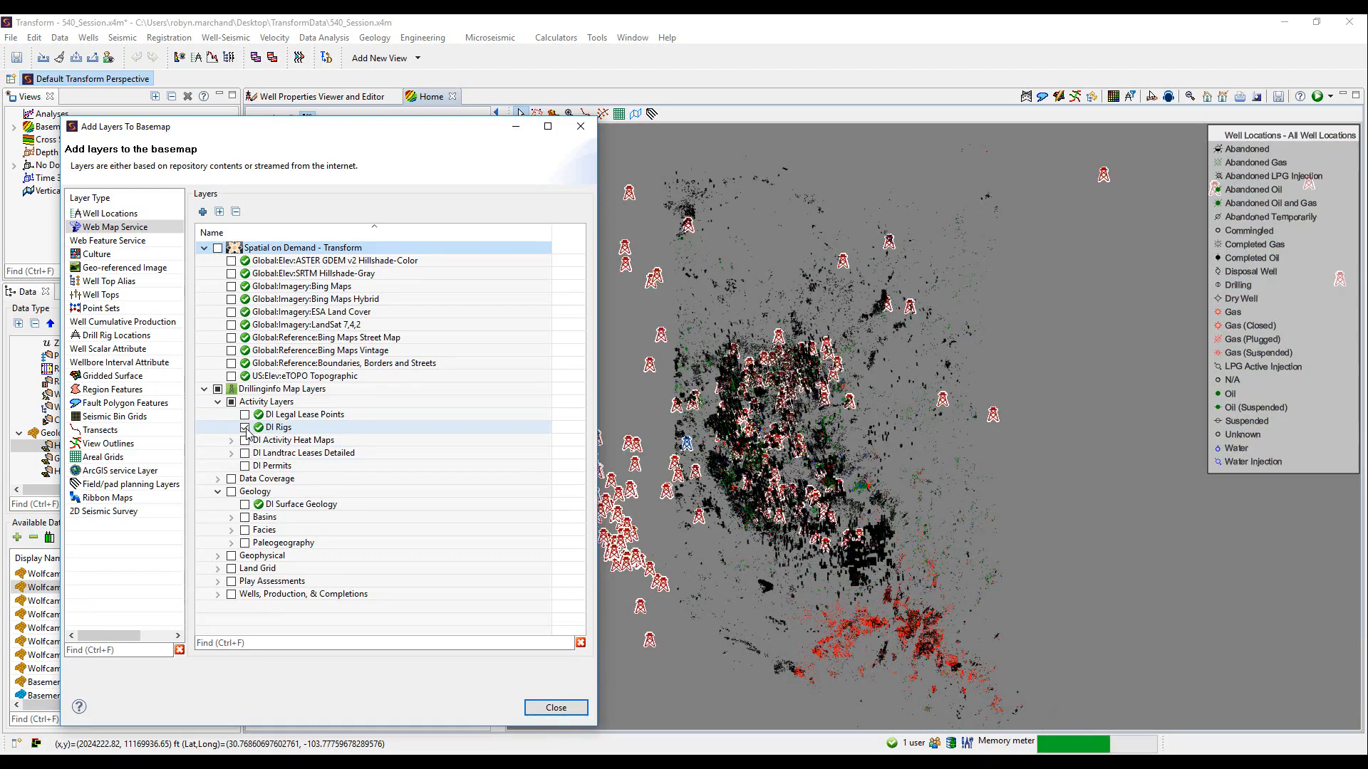
click(245, 428)
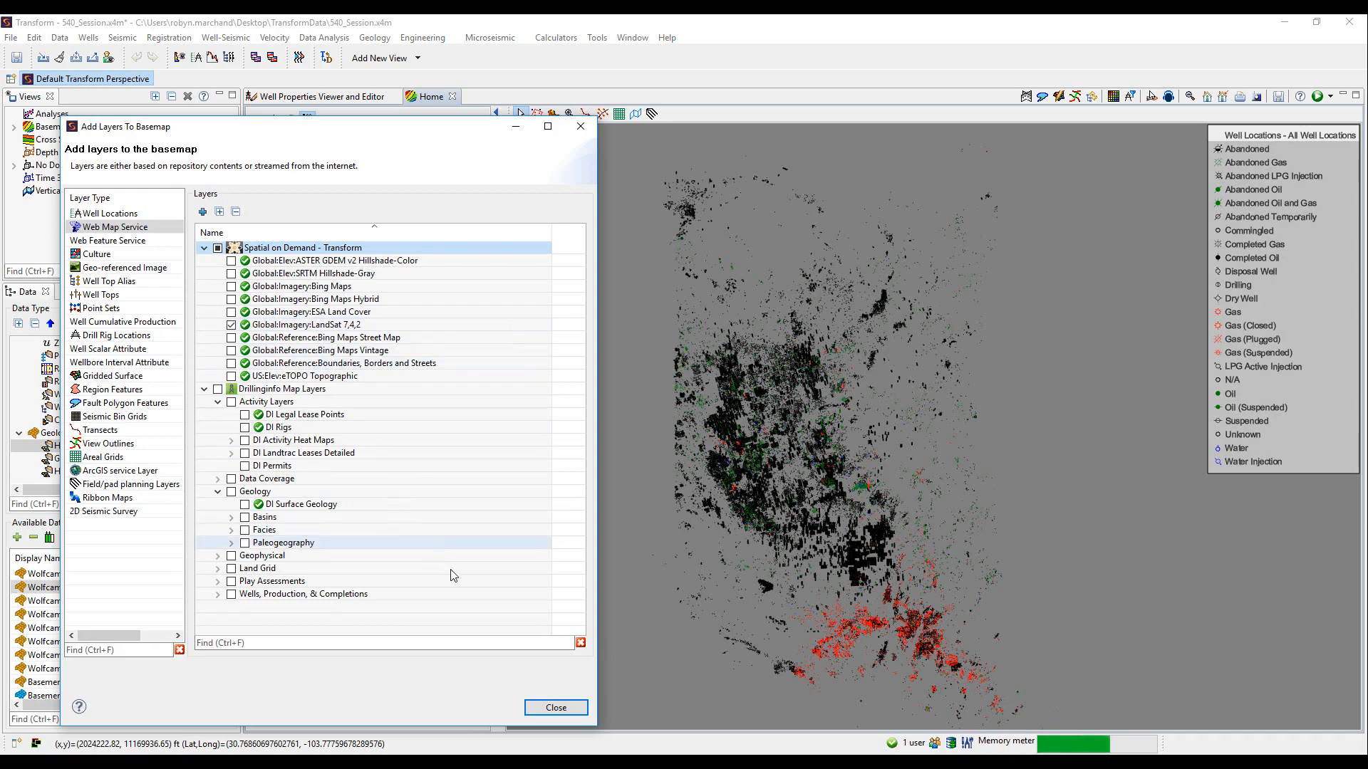
click(560, 710)
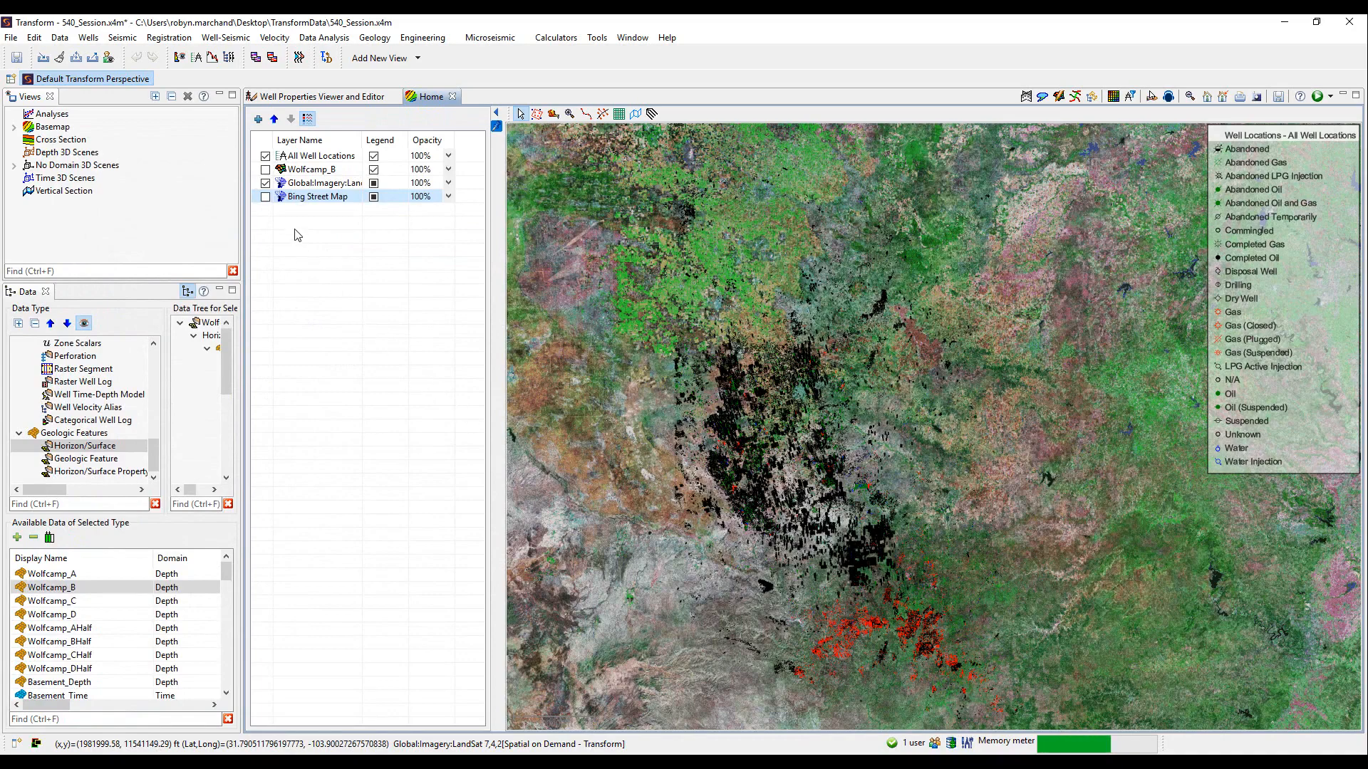
Review the style settings of the LandSat 7,4,2 layer and close them without changes
right_click(304, 184)
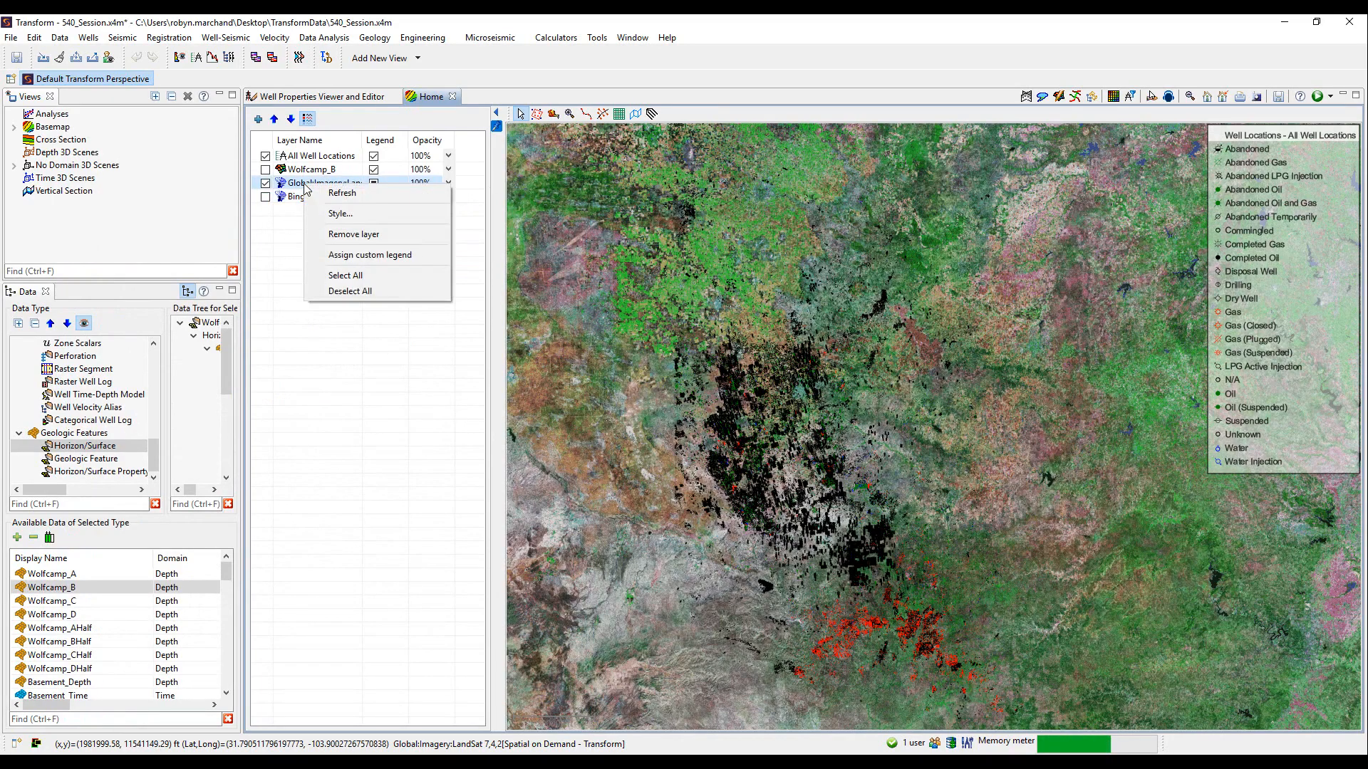
click(332, 214)
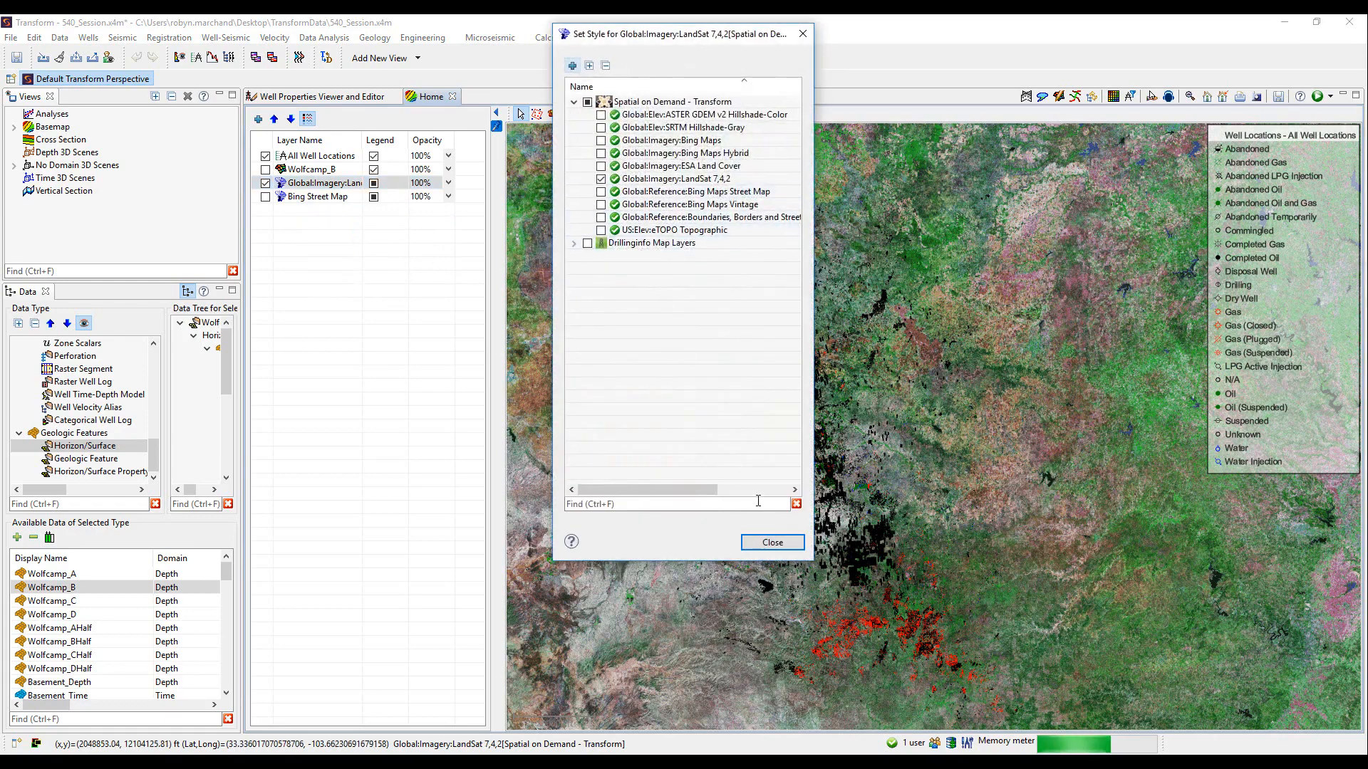
click(768, 545)
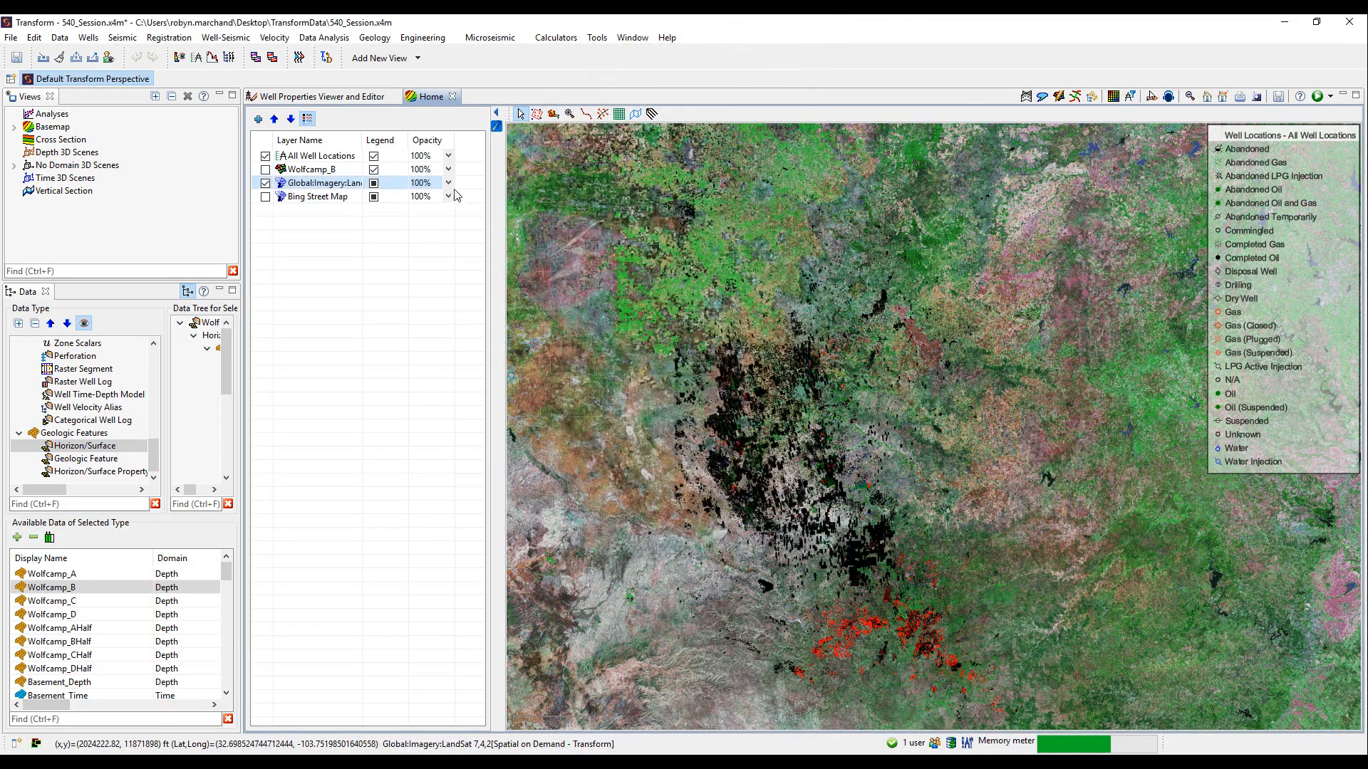
Set the LandSat 7,4,2 layer's opacity to 50% and make the Bing Street Map layer visible
click(449, 183)
click(439, 253)
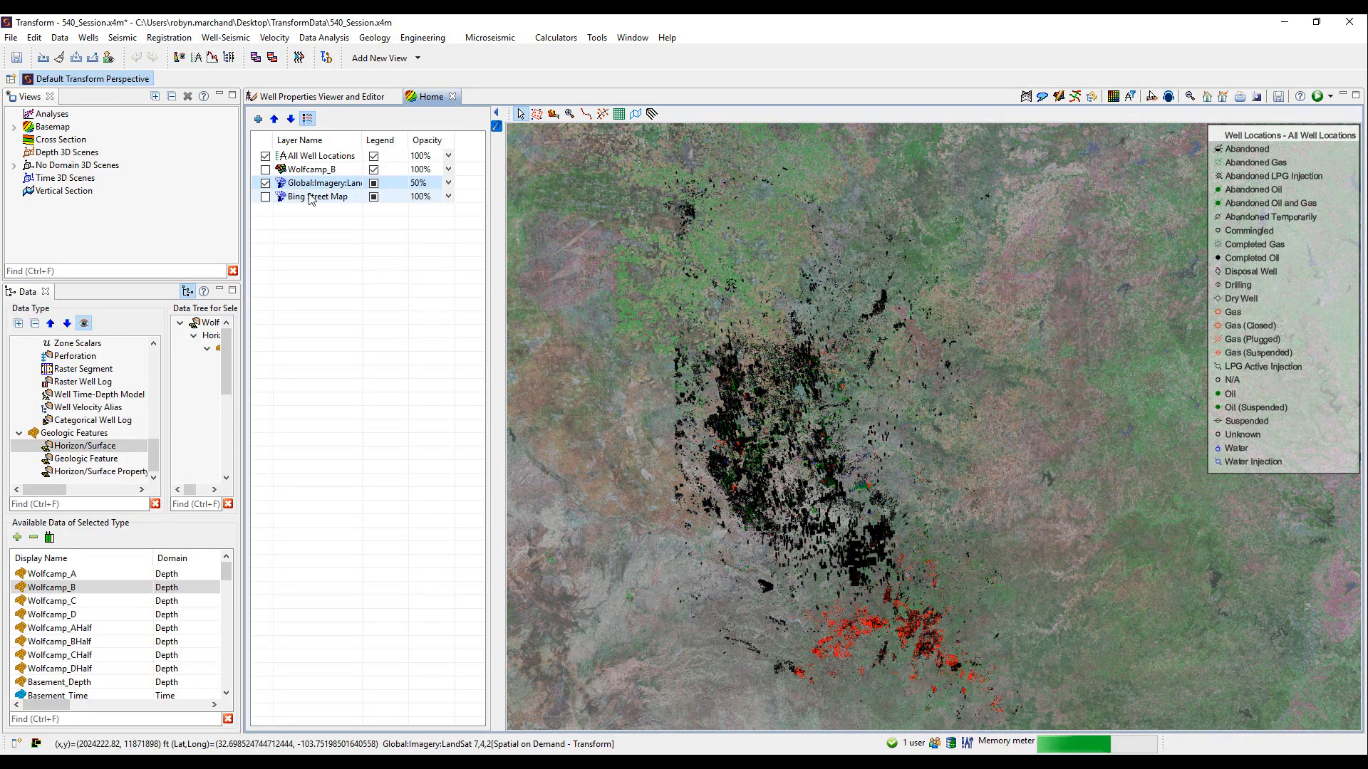
click(266, 198)
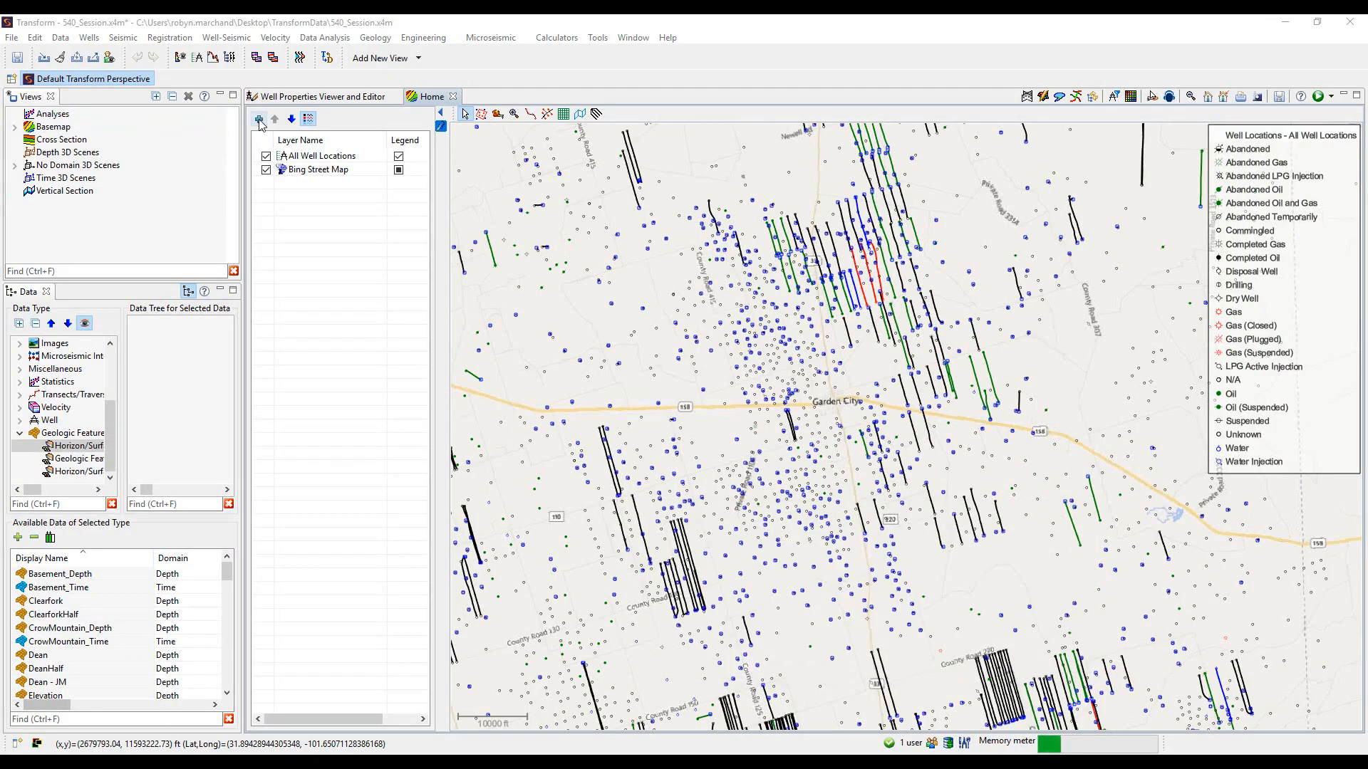
Add a Well Top Alias layer to the basemap, finding and selecting the Wolfcamp B alias
click(259, 120)
drag(611, 40, 184, 180)
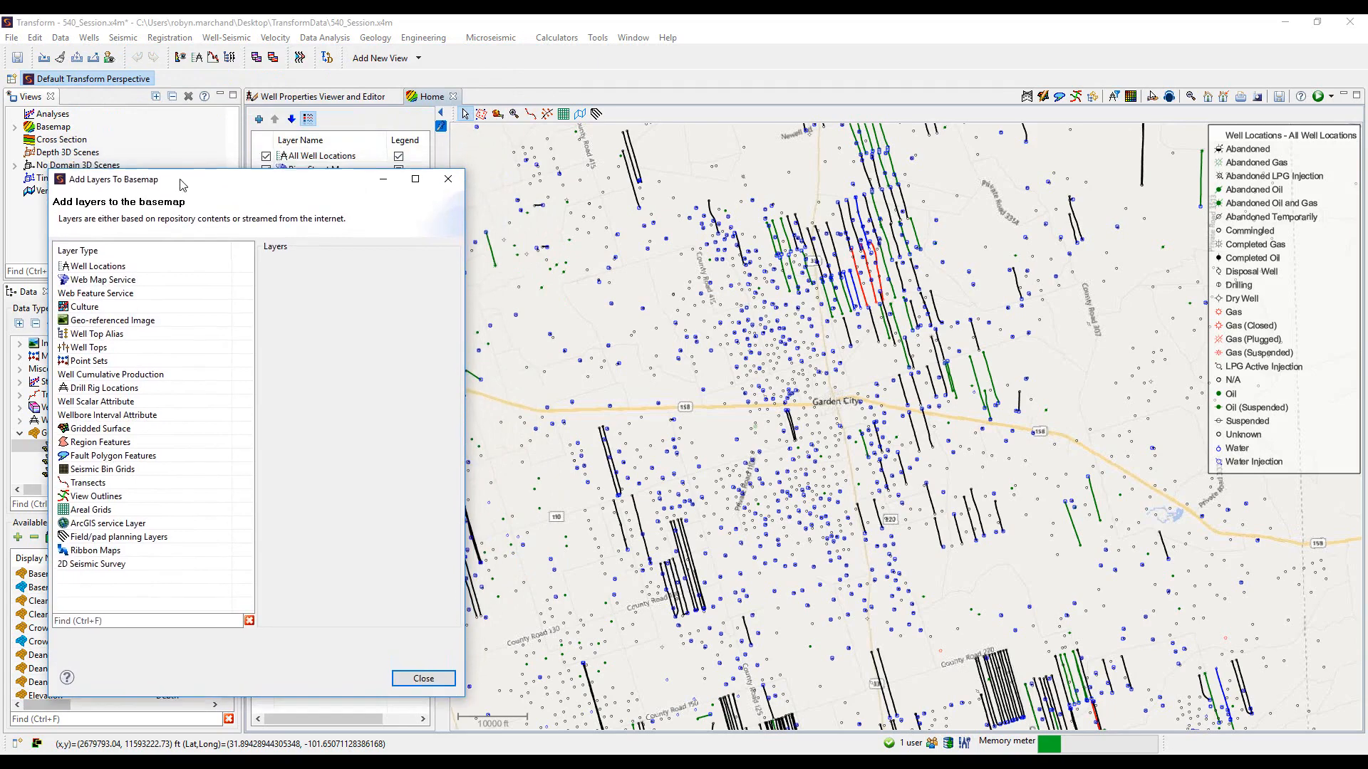
click(102, 337)
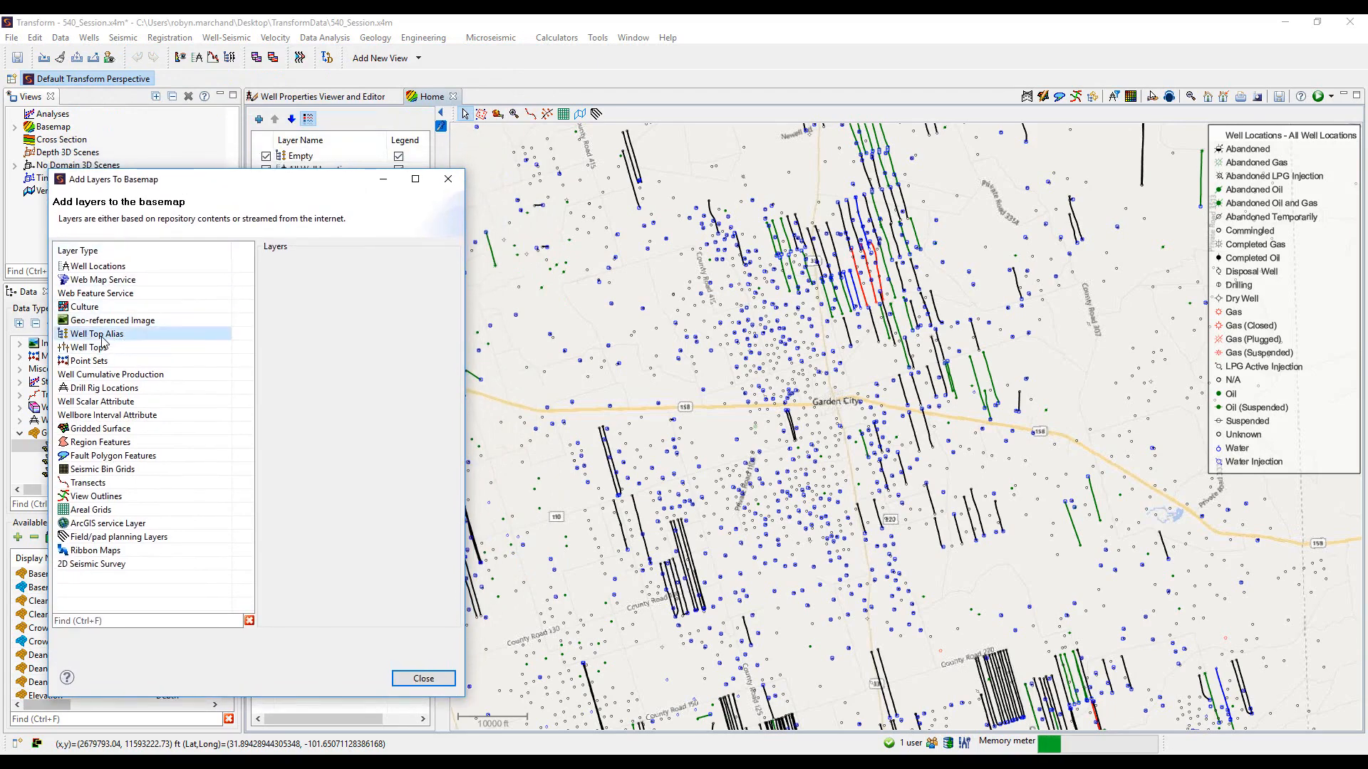
drag(297, 187, 208, 33)
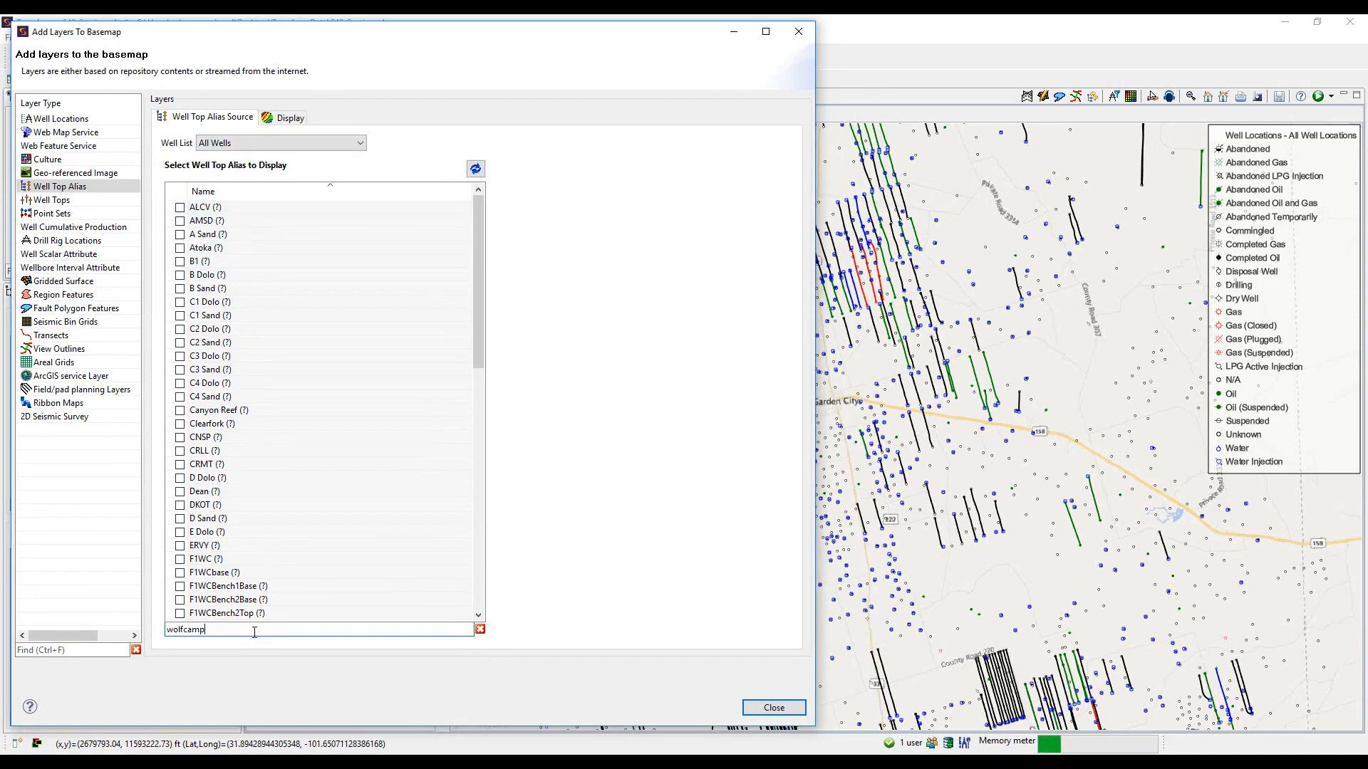
key(Return)
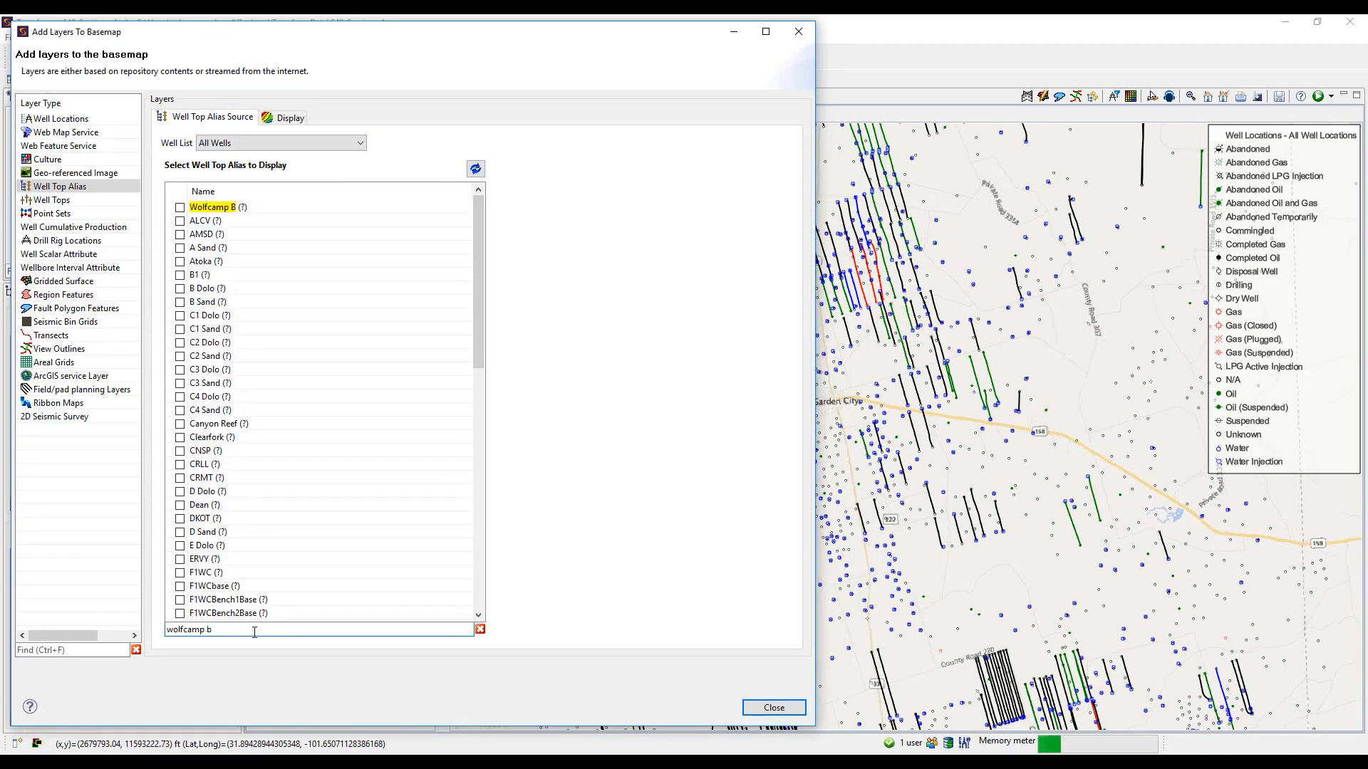
click(179, 208)
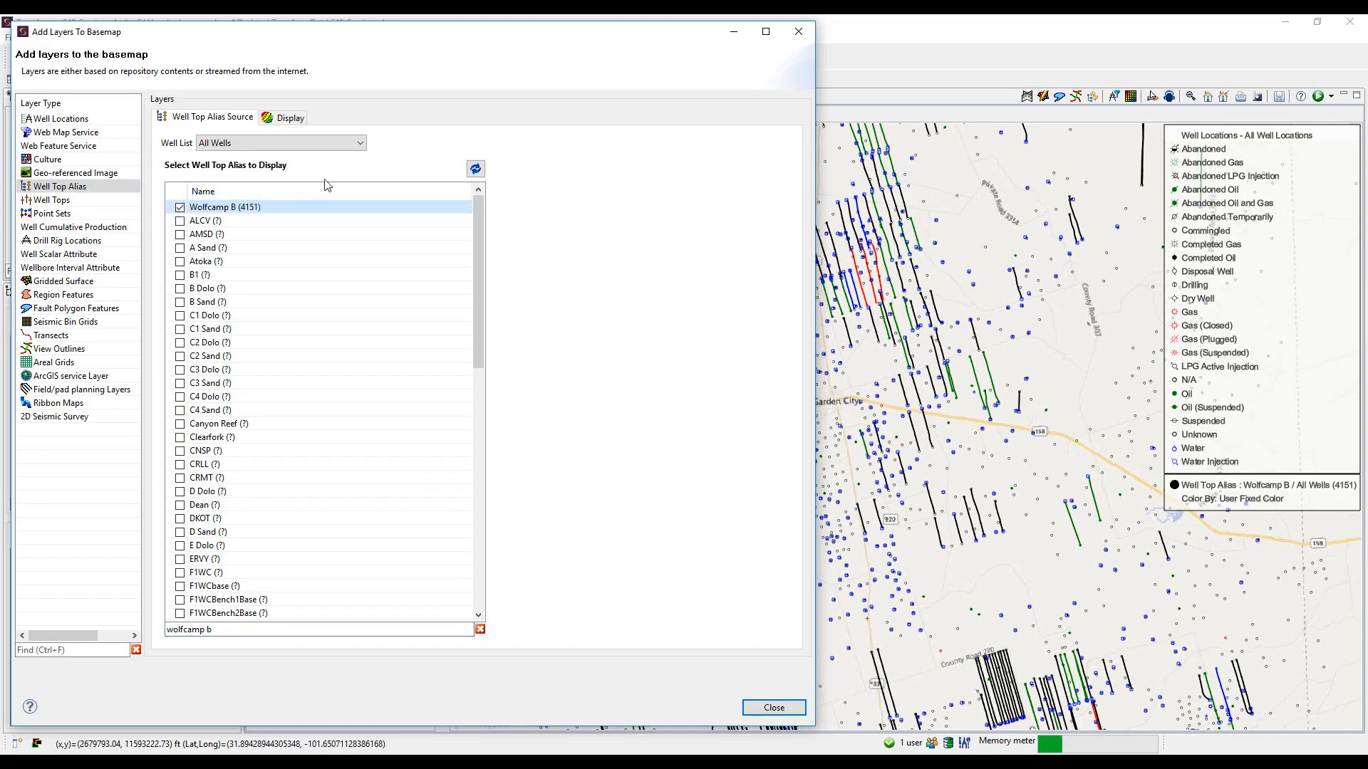
Try the RMM_GR_logs well list for the Wolfcamp B alias, returning to All Wells
click(358, 146)
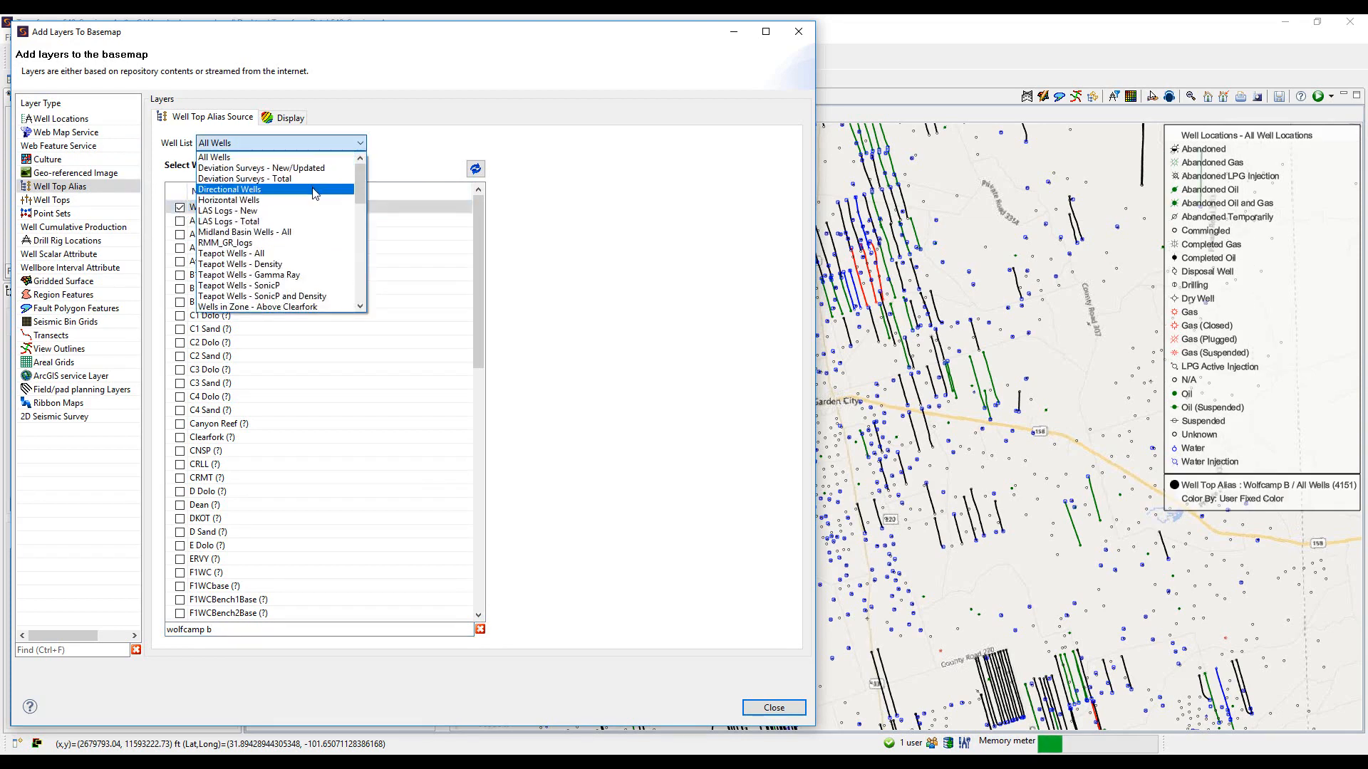
click(247, 243)
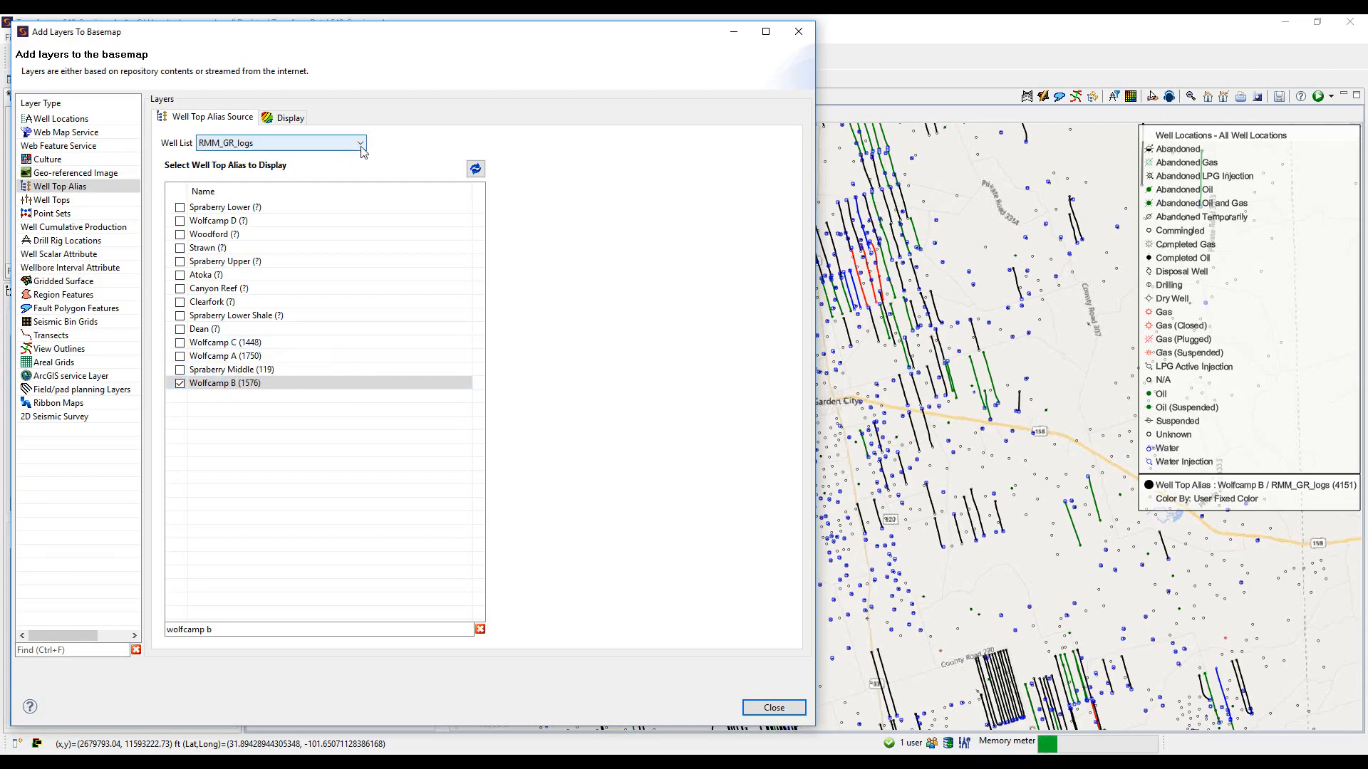
click(333, 144)
scroll(317, 165, up, 3)
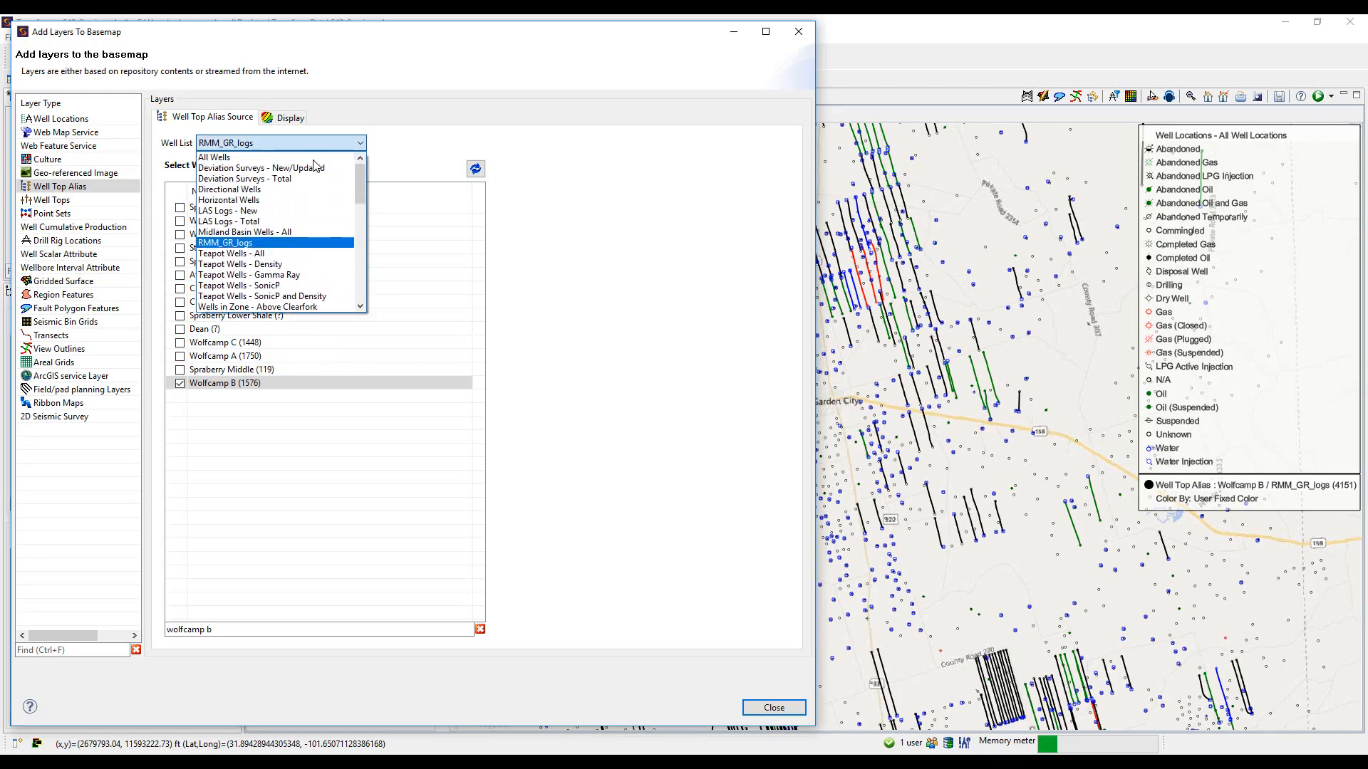
click(305, 163)
Enlarge the Wolfcamp B alias symbols on the map and style them as outlined diamonds after trying squares
click(292, 118)
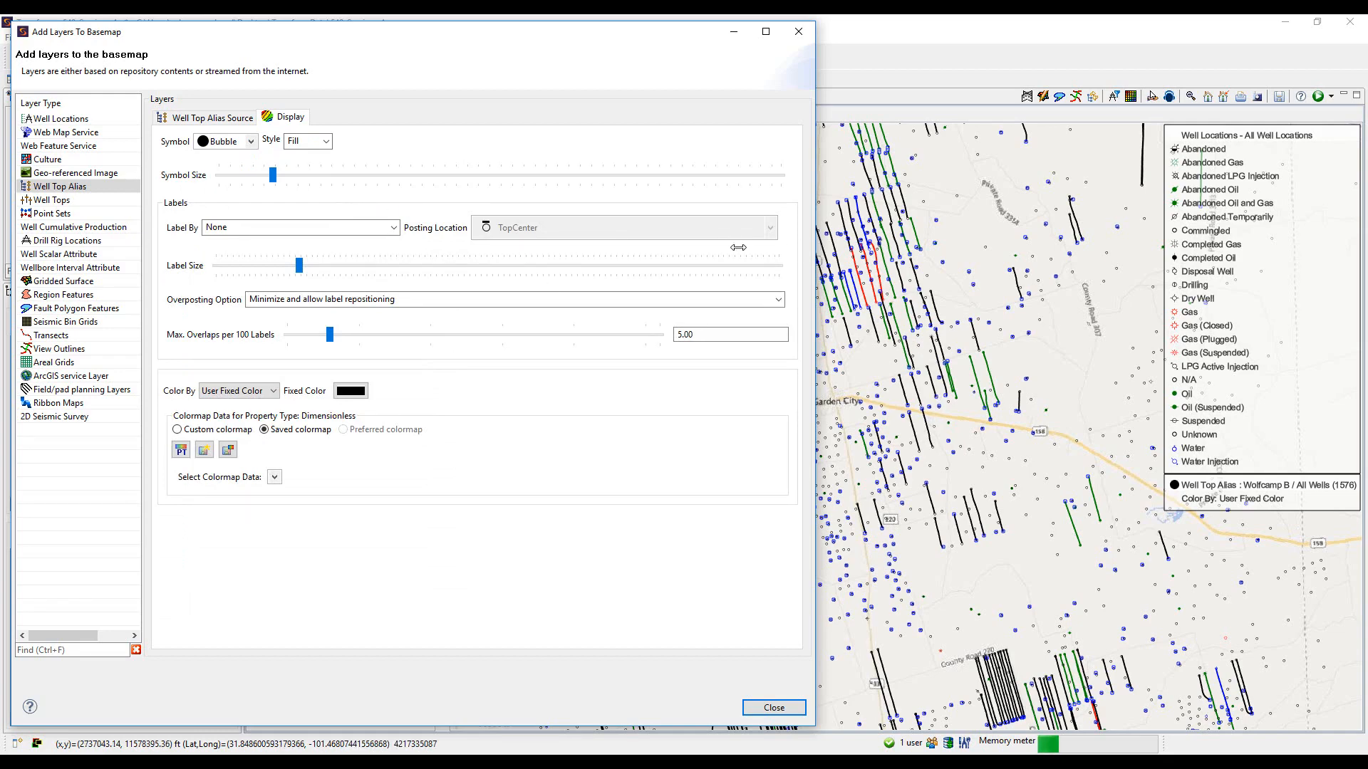
drag(738, 247, 512, 189)
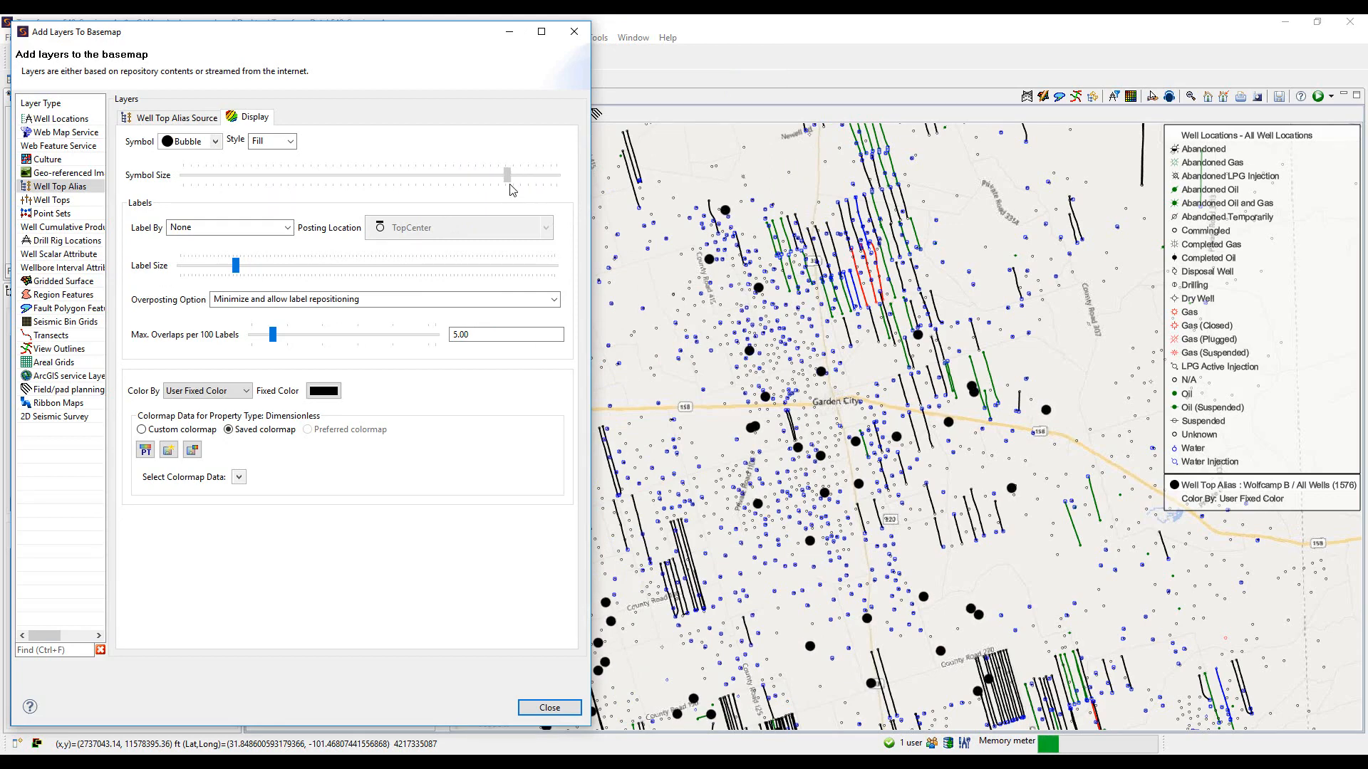
click(214, 142)
click(206, 175)
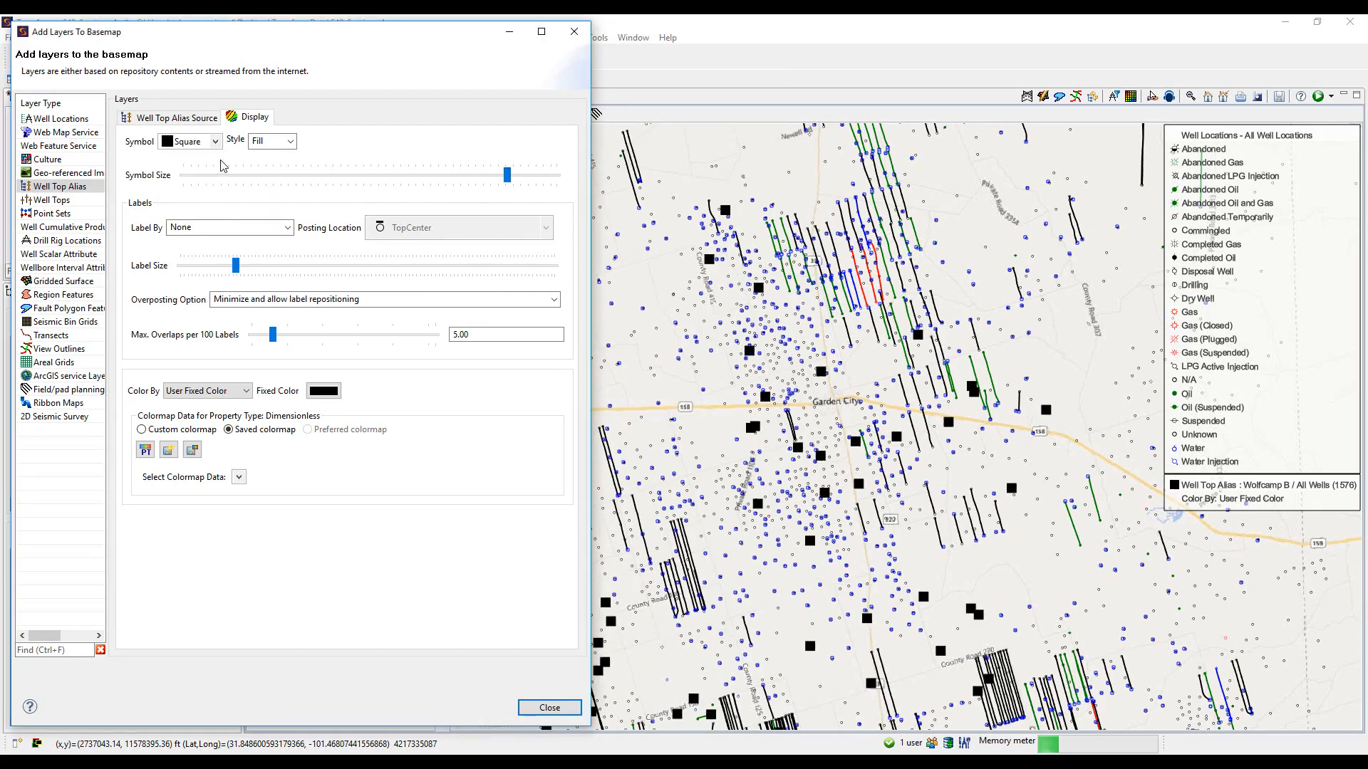
click(215, 145)
click(199, 174)
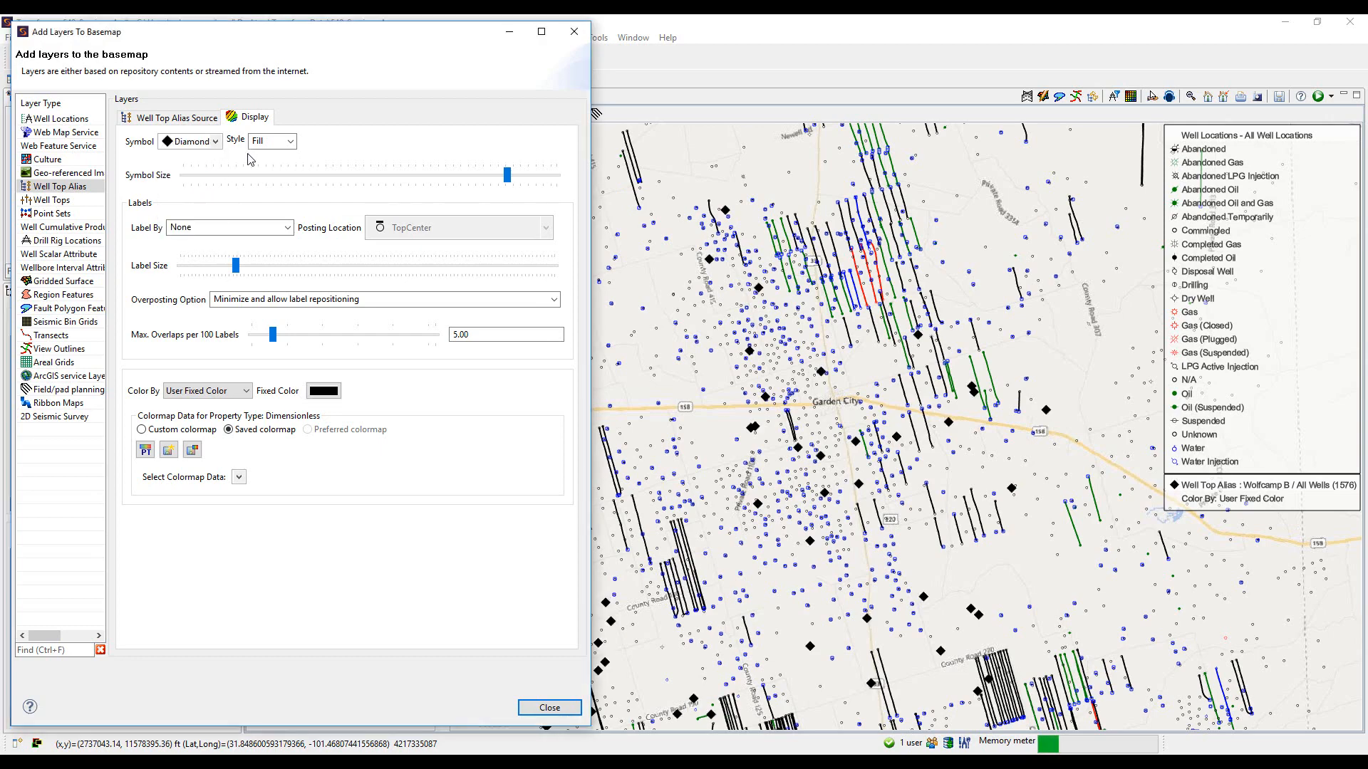
click(290, 145)
click(286, 168)
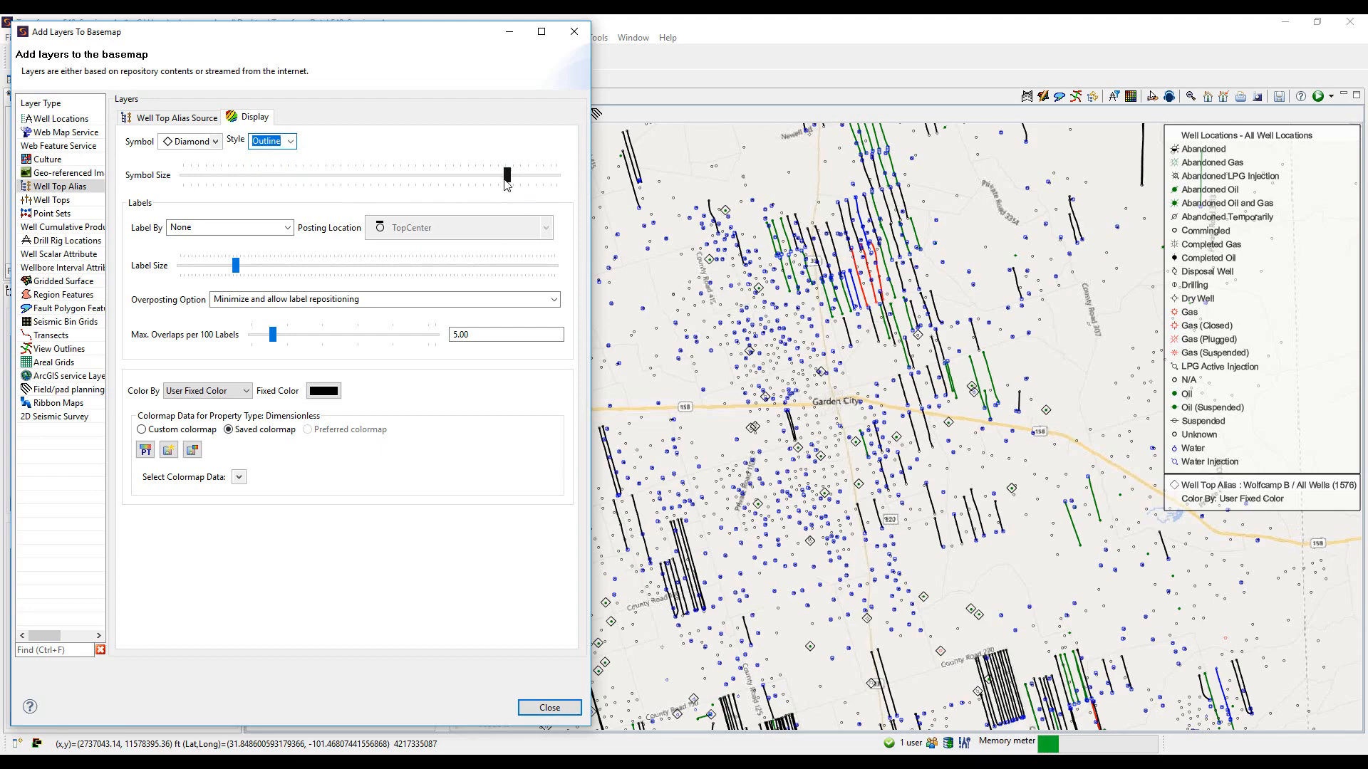
mouse_move(506, 183)
mouse_down()
mouse_move(531, 183)
mouse_move(512, 183)
mouse_up()
Label the Wolfcamp B alias symbols by Z-Value and enlarge the labels
click(287, 228)
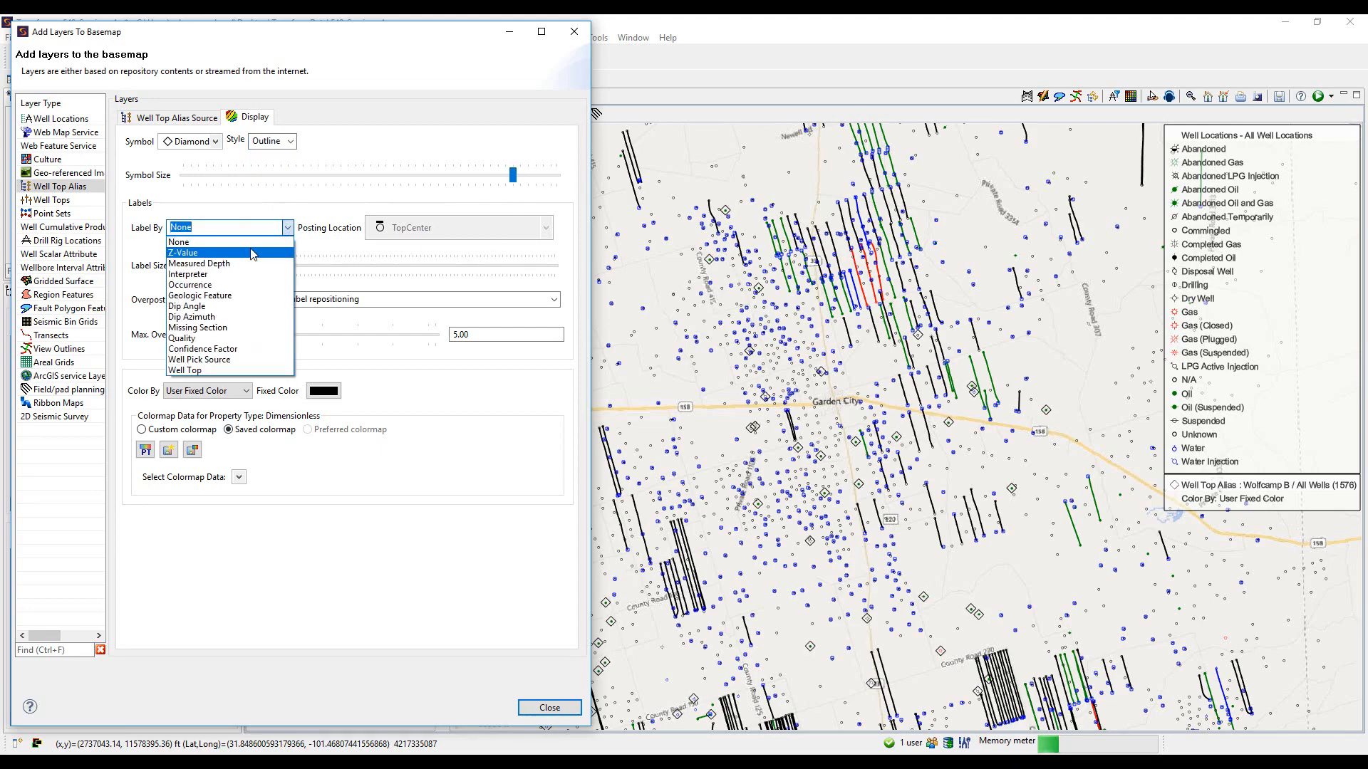
click(208, 254)
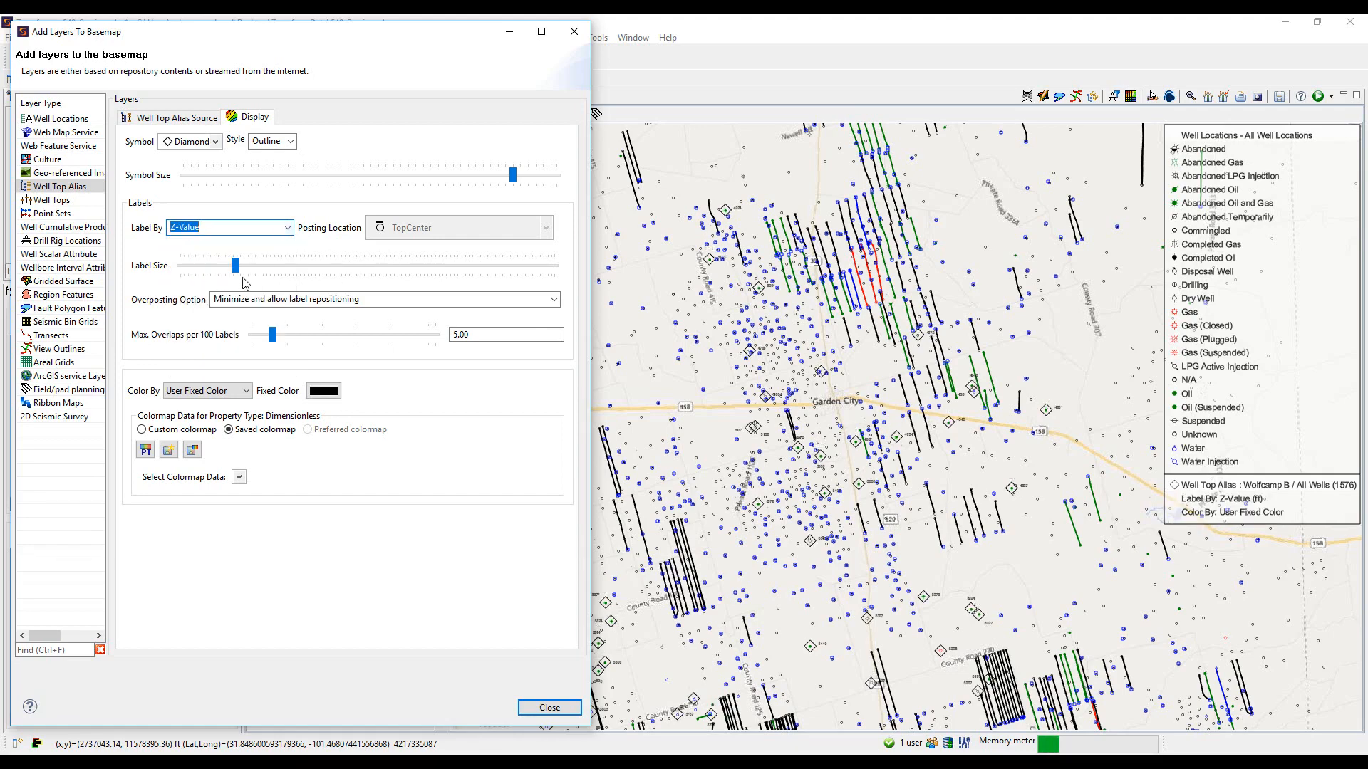
drag(236, 266, 422, 278)
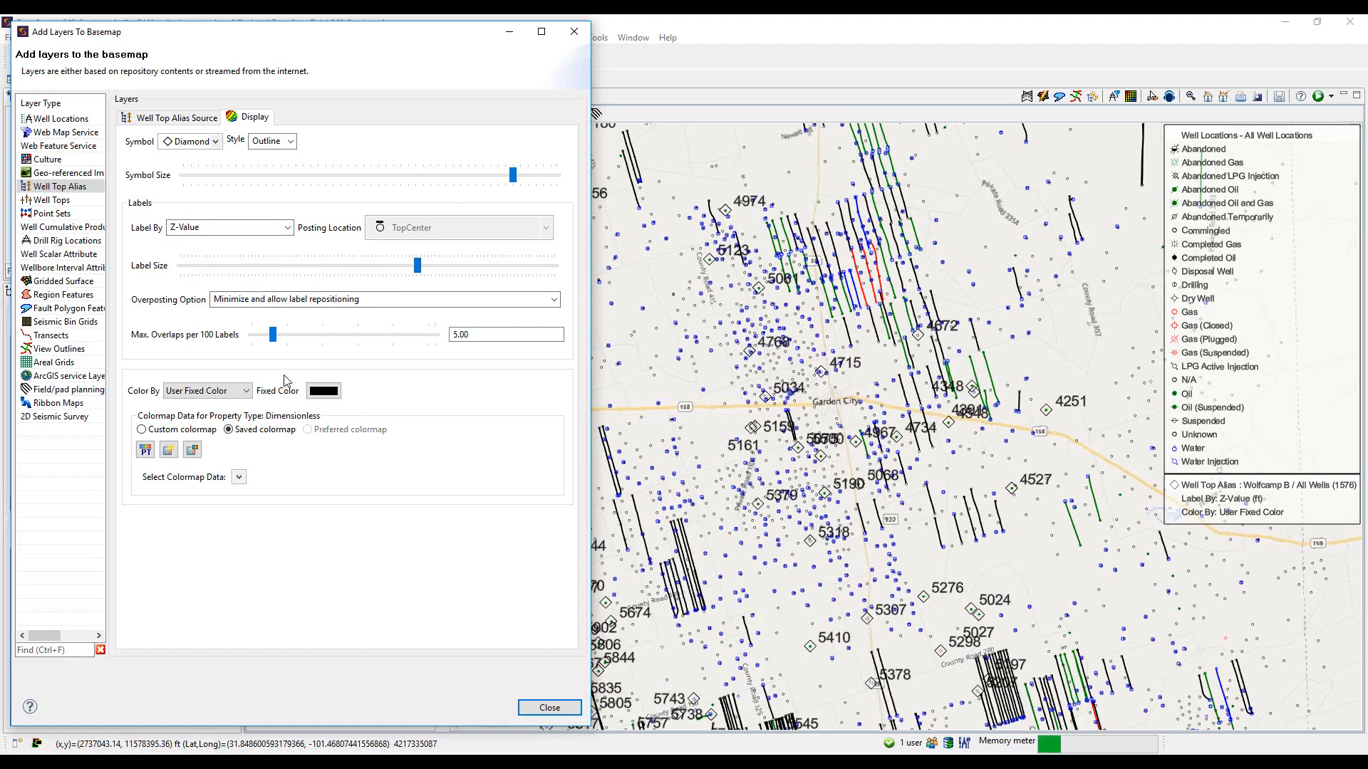
Color the Wolfcamp B alias symbols by Z-Value with the Rainbow 2 color scale
click(205, 399)
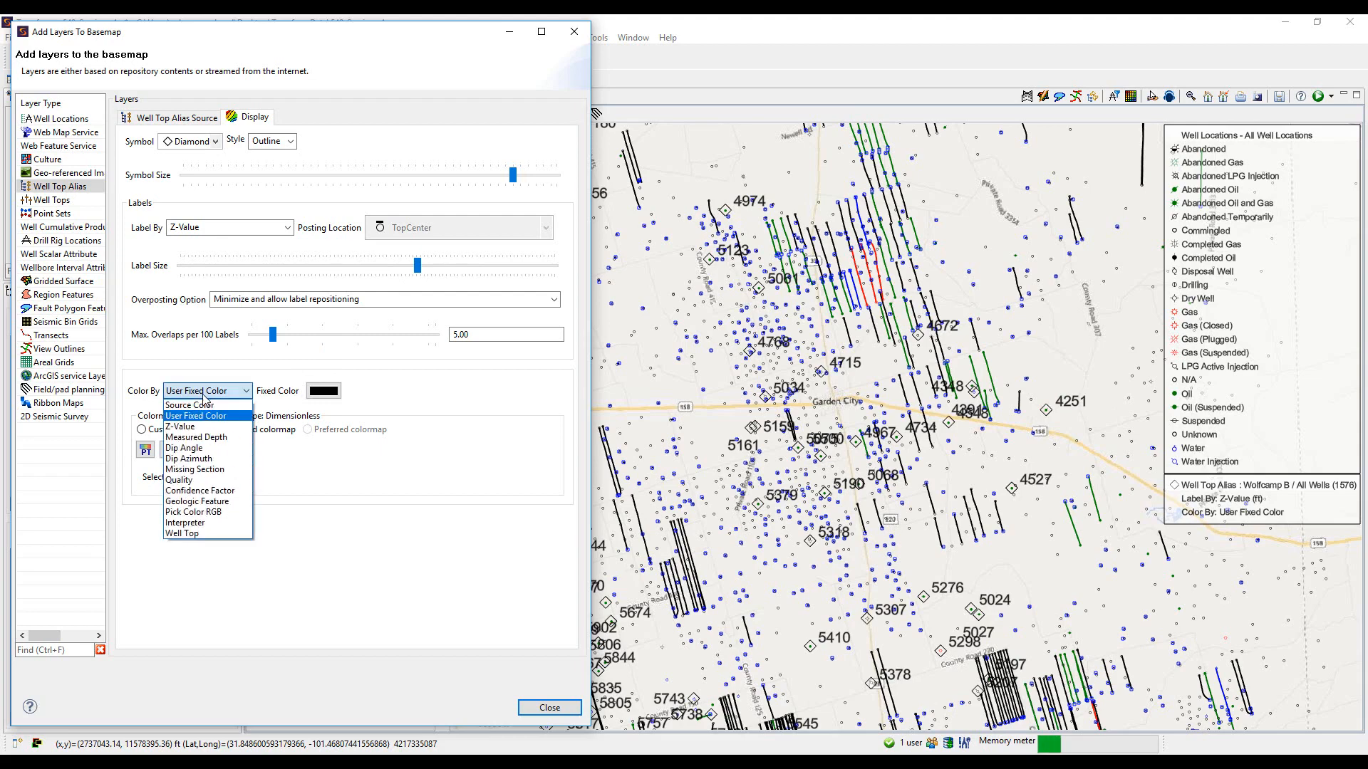
click(189, 436)
click(189, 436)
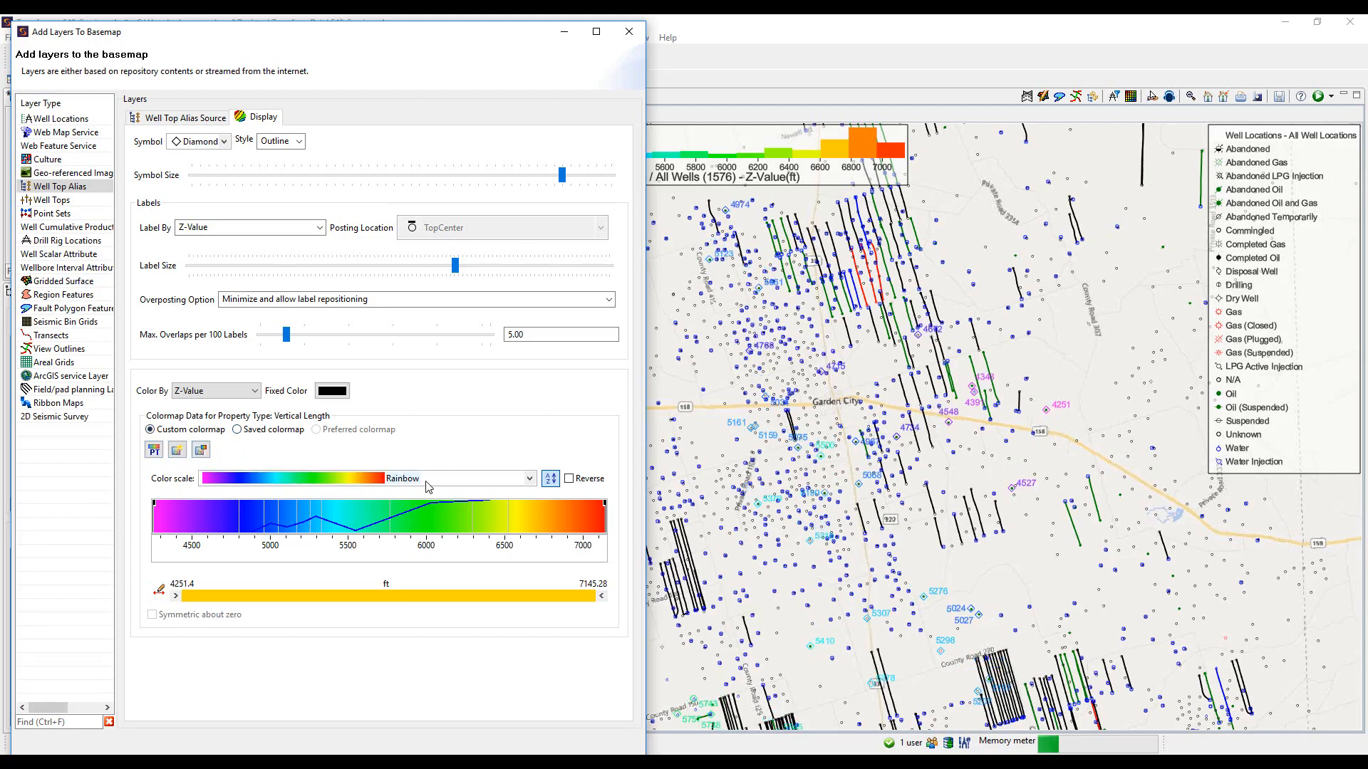
click(530, 488)
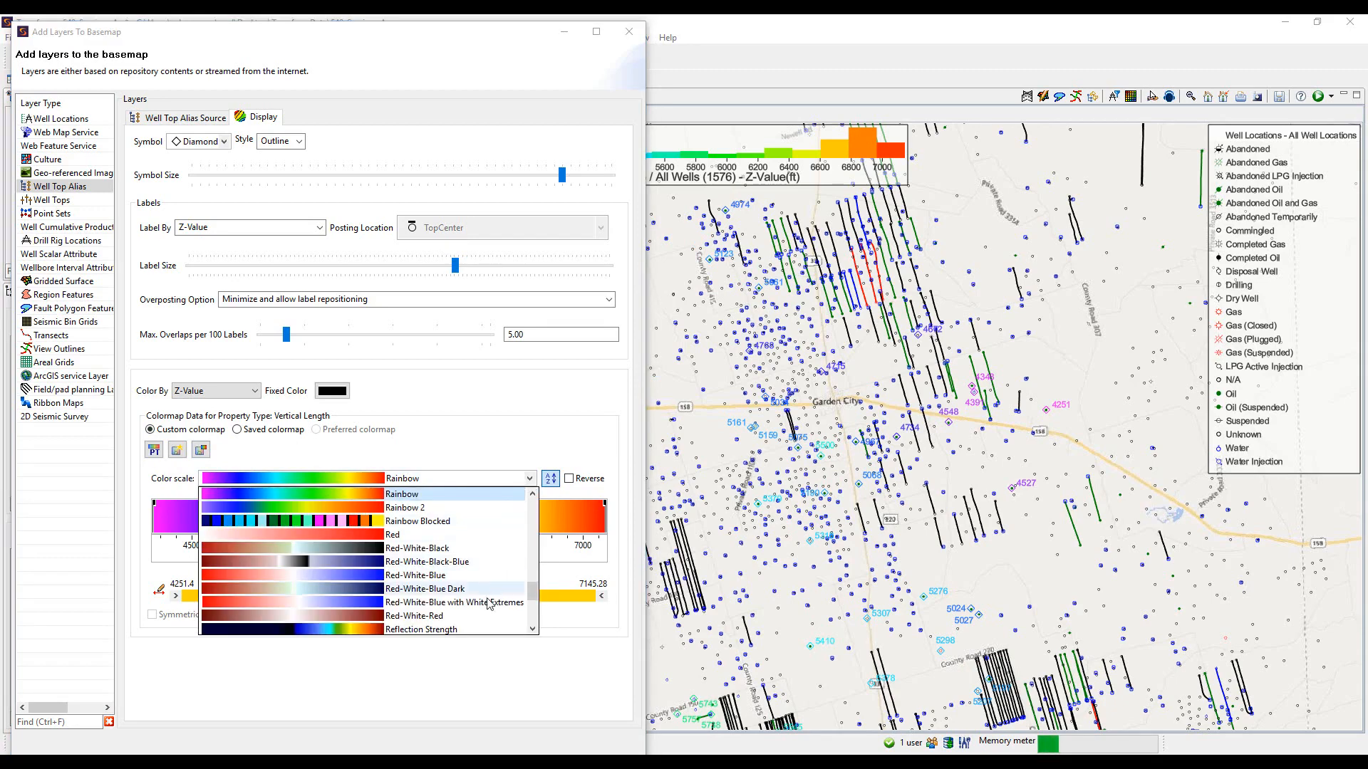
click(436, 513)
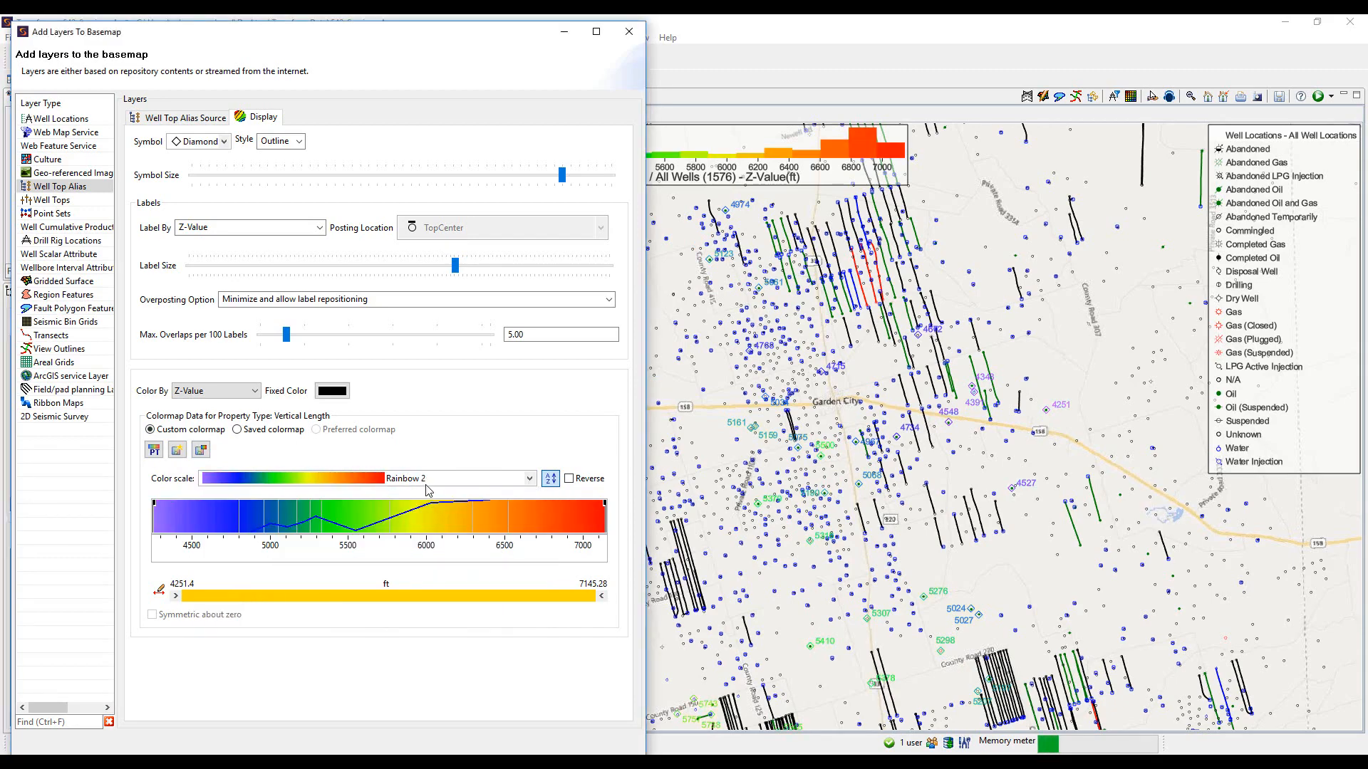
Try the Z-Value color scale reversed, restore its direction, and lower its upper limit to 7079.3 ft
click(569, 480)
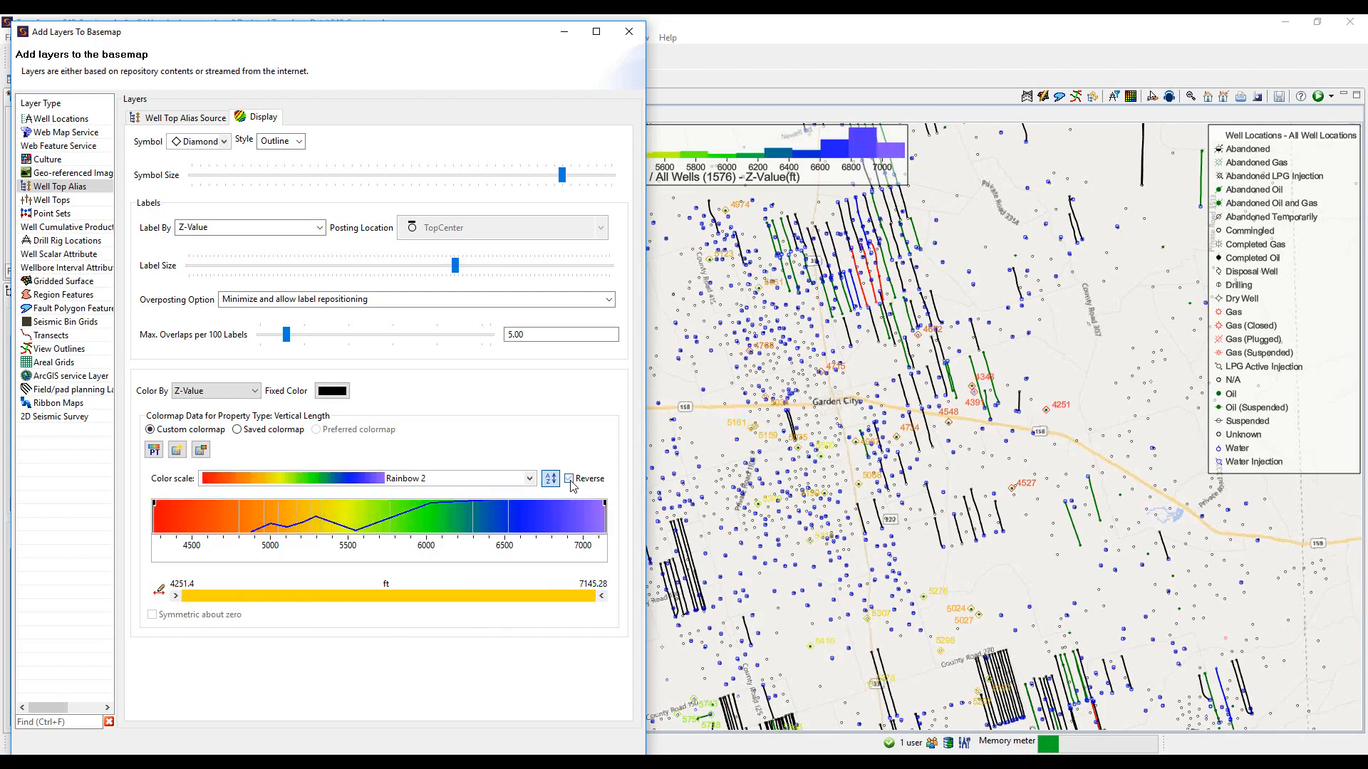
click(569, 479)
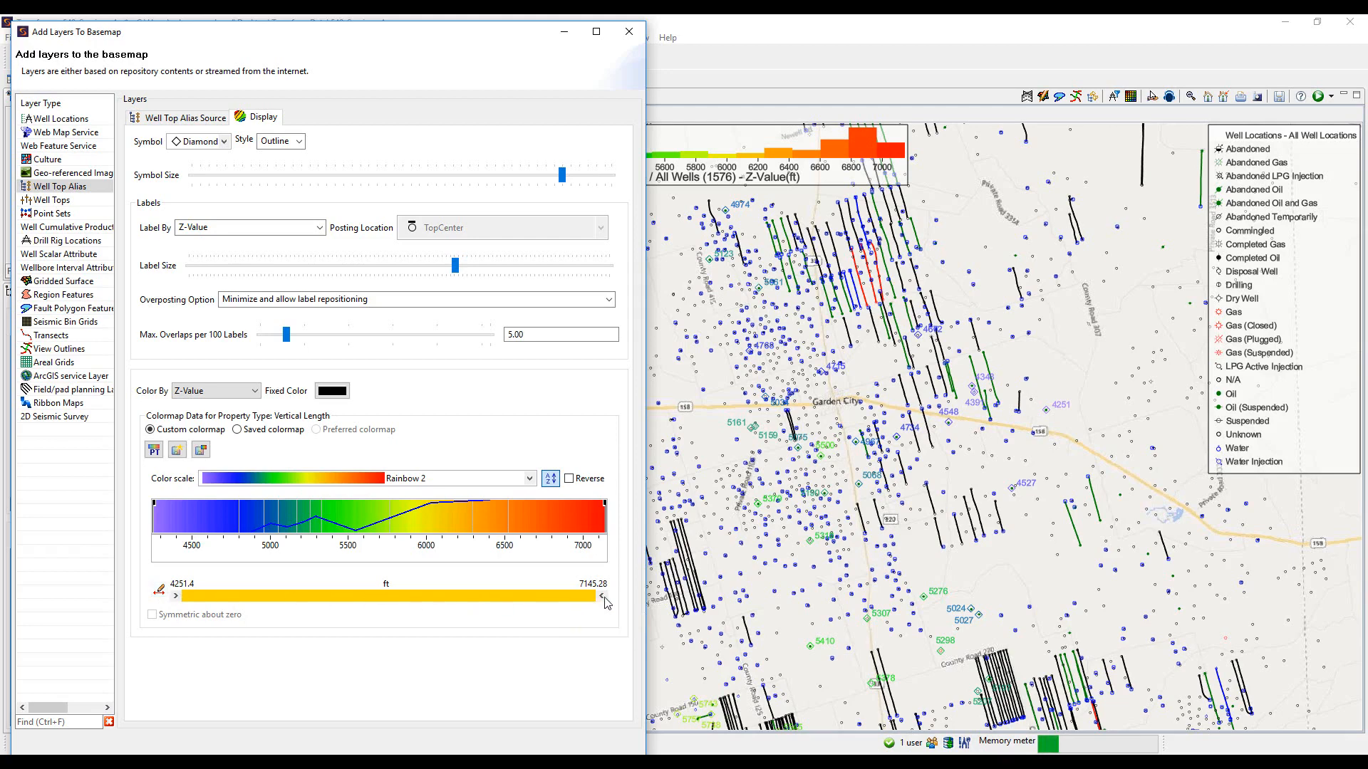
mouse_move(606, 597)
mouse_down()
mouse_move(502, 599)
mouse_move(597, 598)
mouse_up()
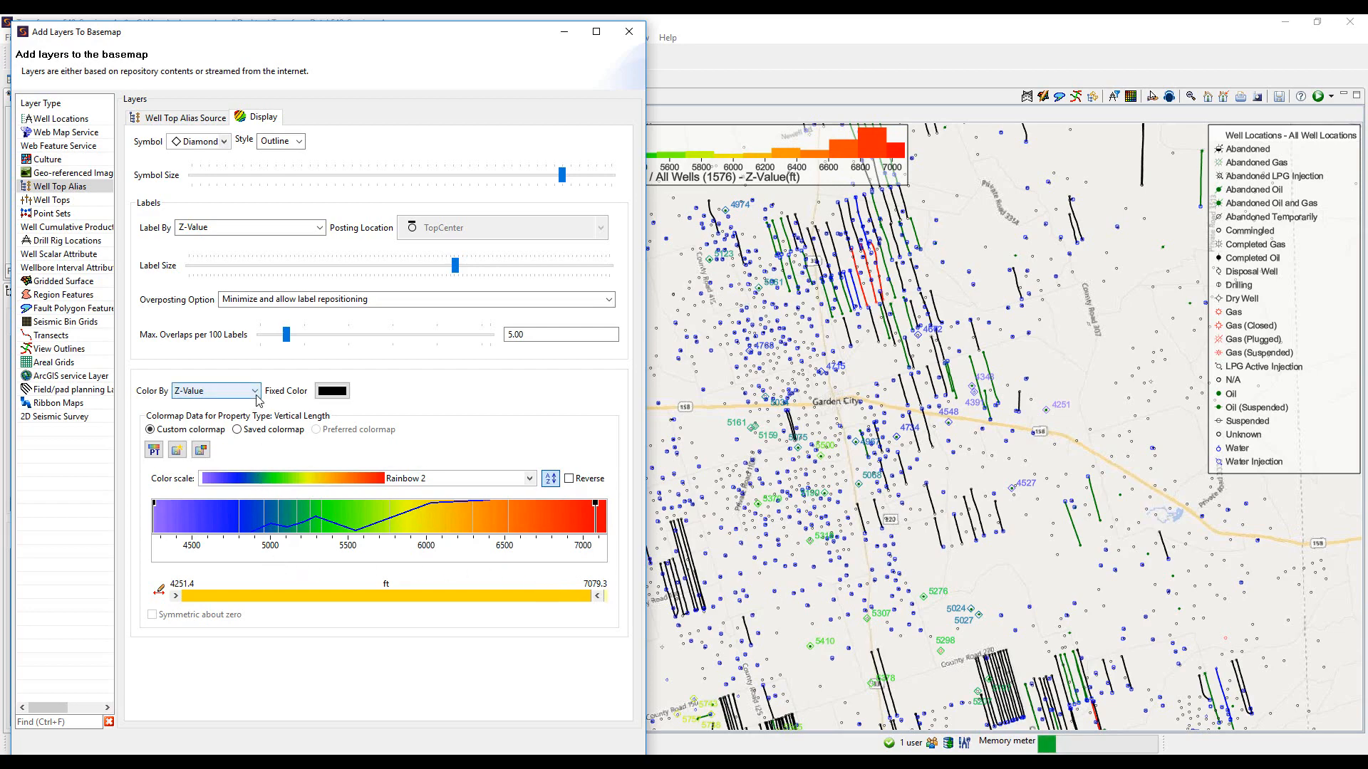
Return the Wolfcamp B alias coloring to User Fixed Color and finish adding layers
click(250, 391)
click(204, 416)
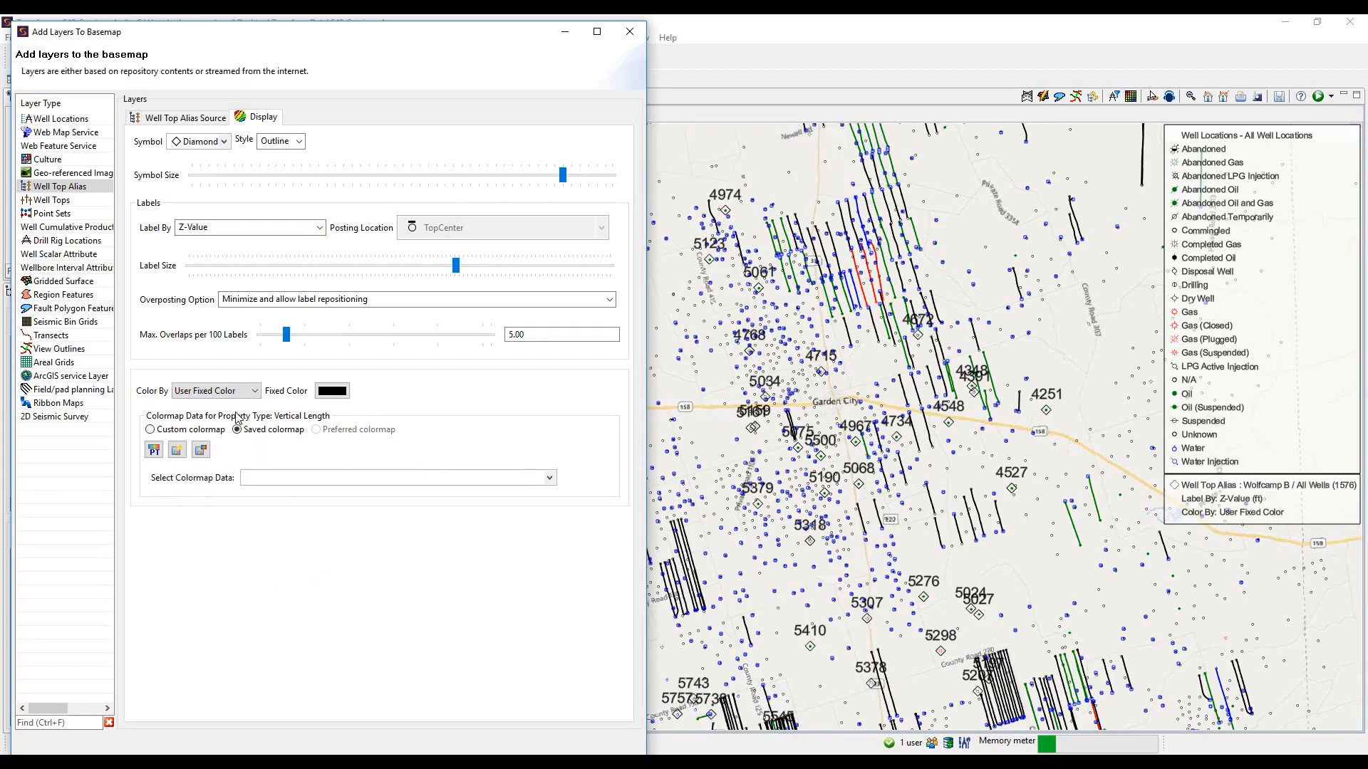
click(630, 31)
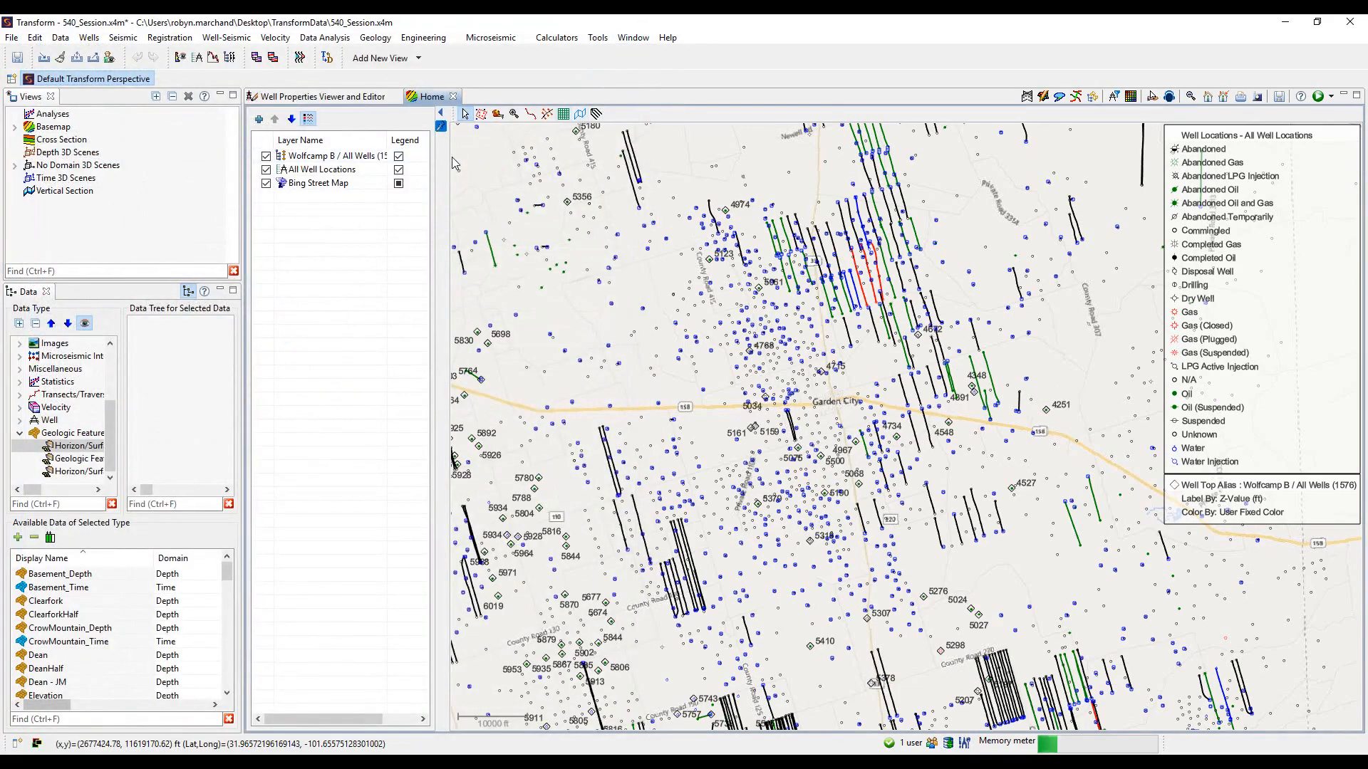
Widen the layer list and its name column, and remove All Well Locations from the legend
drag(449, 157, 505, 156)
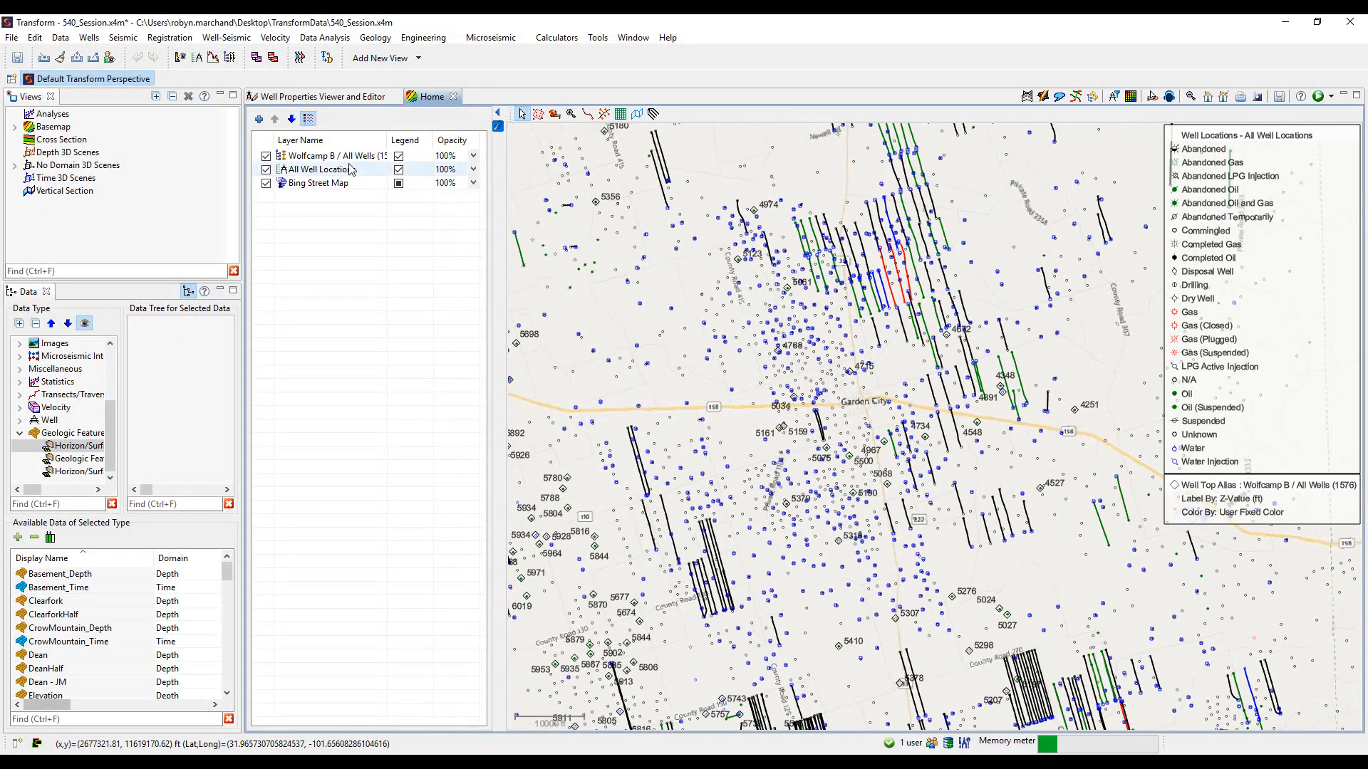
drag(385, 139, 421, 140)
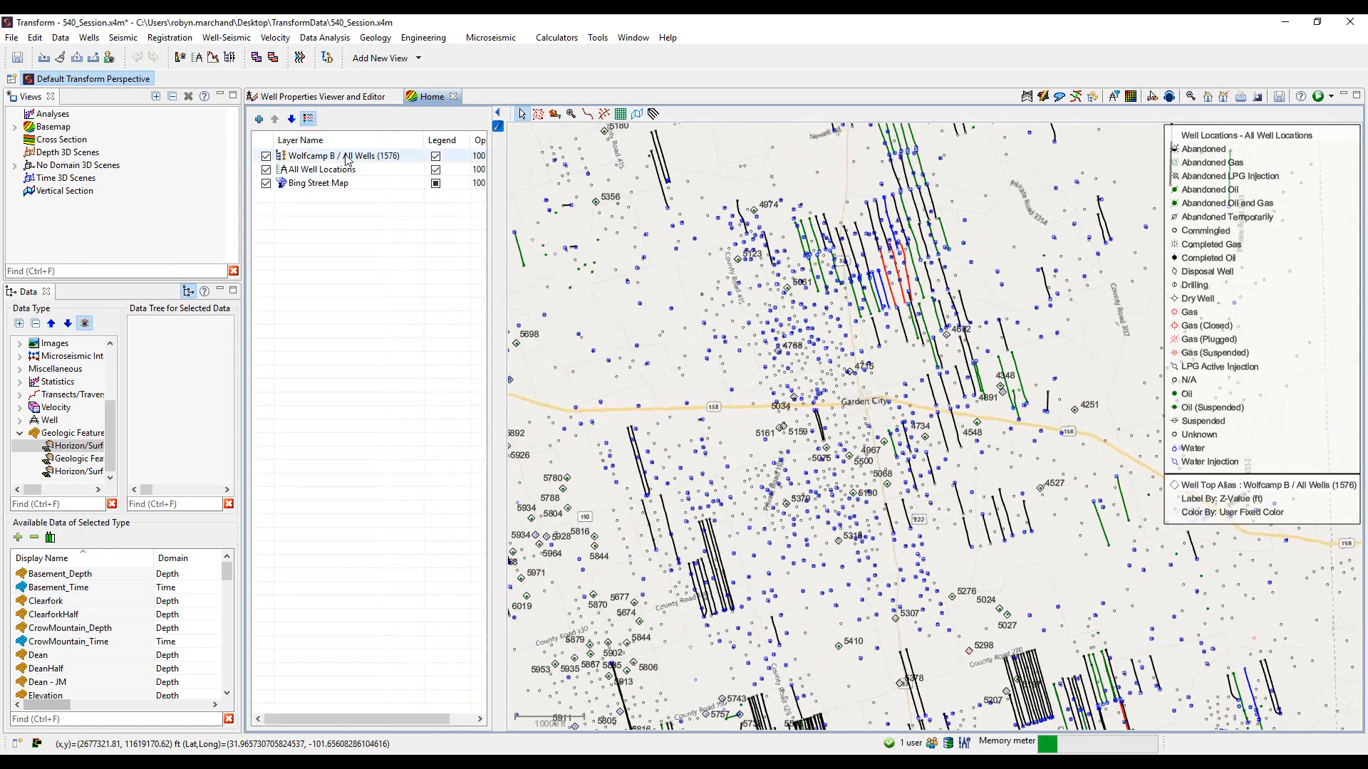
click(435, 170)
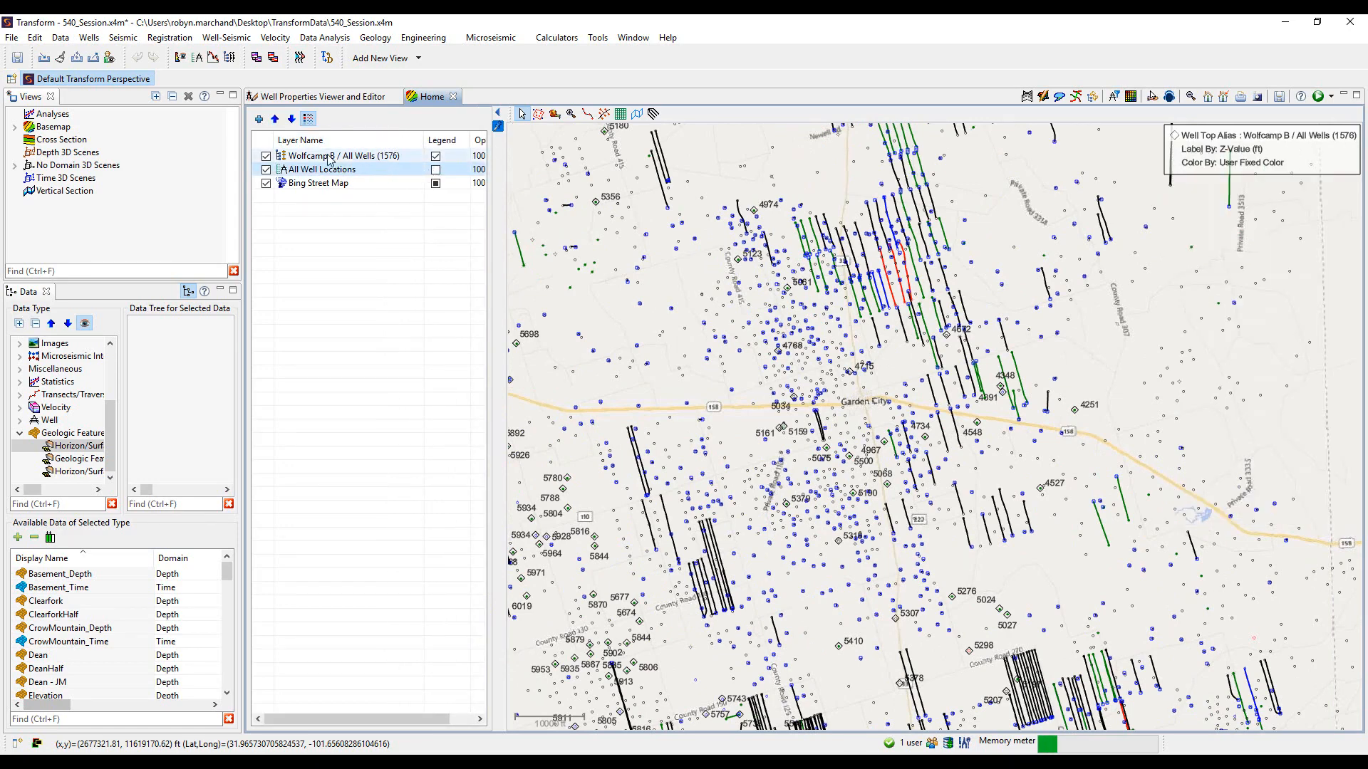
Start adding a Well Tops layer to the basemap and search the available tops for wolfcamp b
click(258, 120)
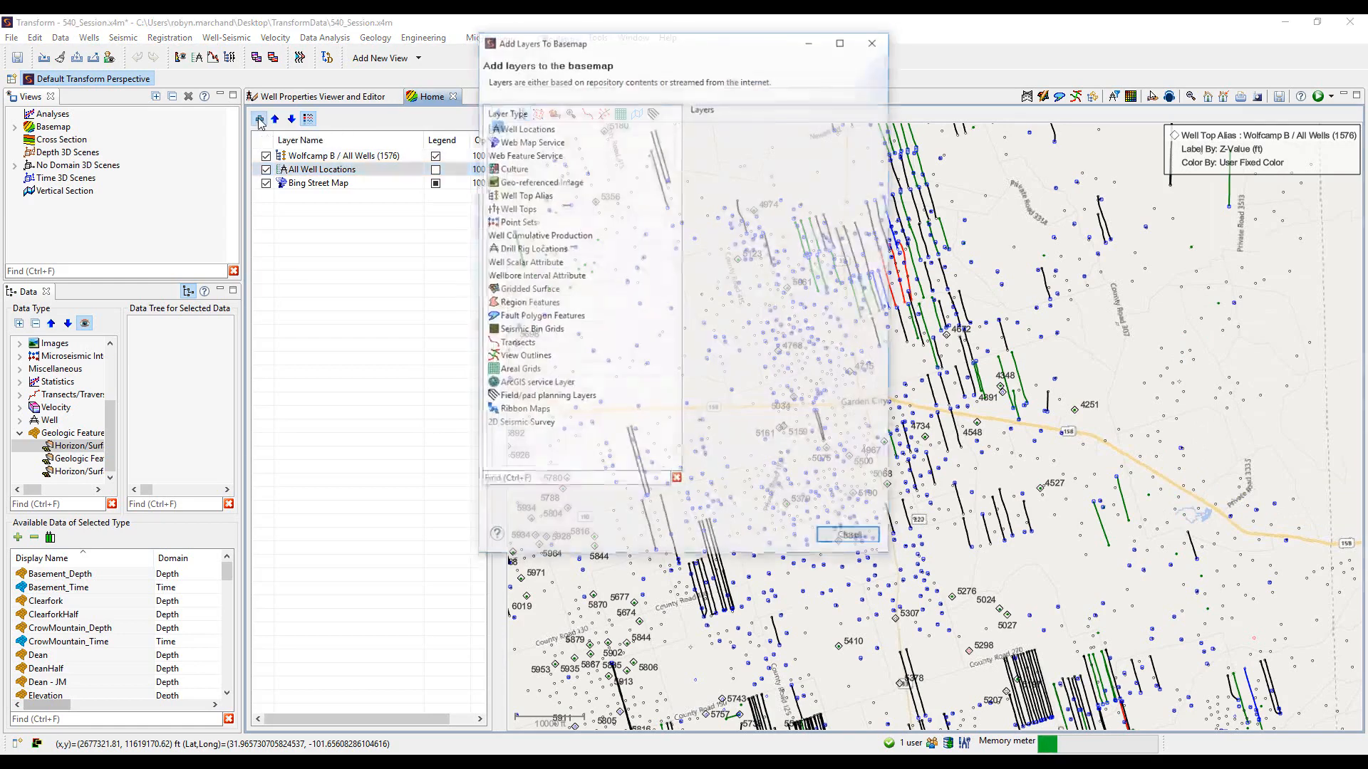
click(523, 208)
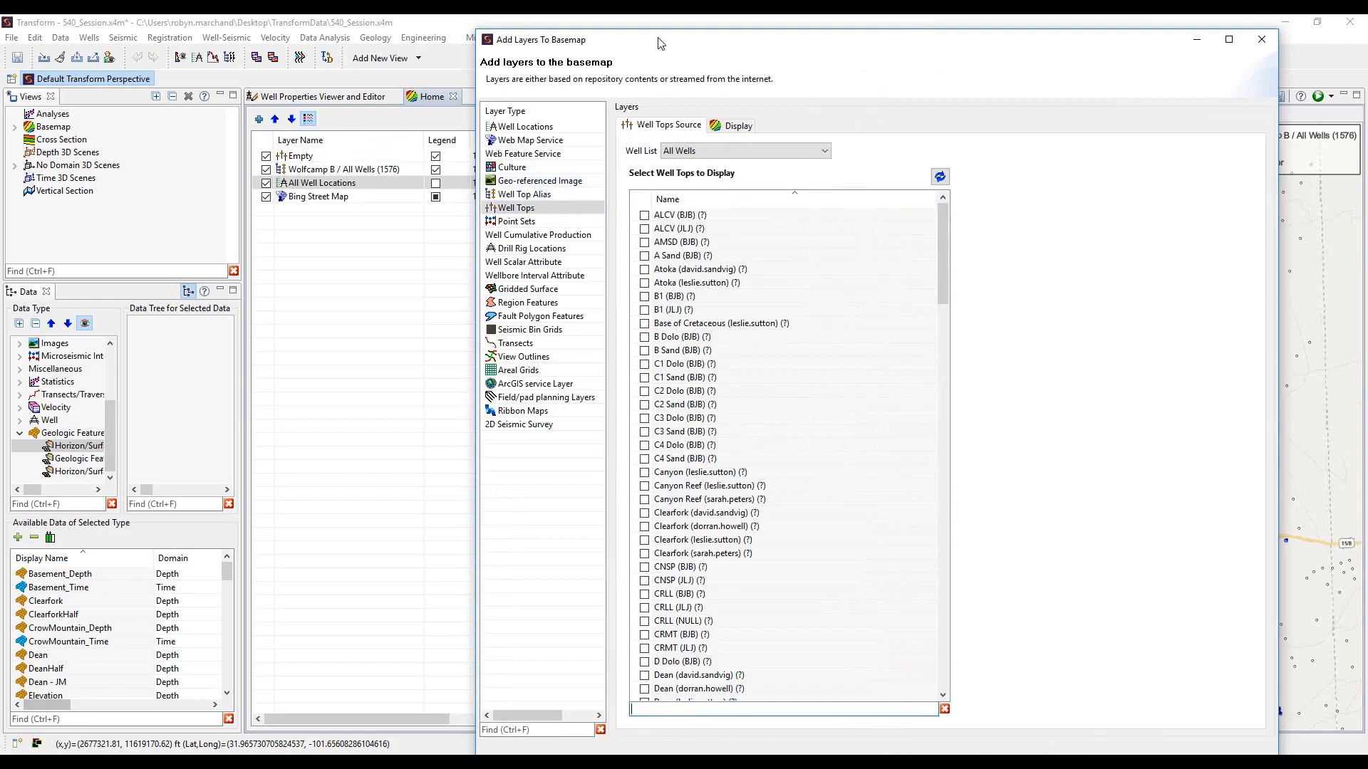
drag(654, 45, 238, 36)
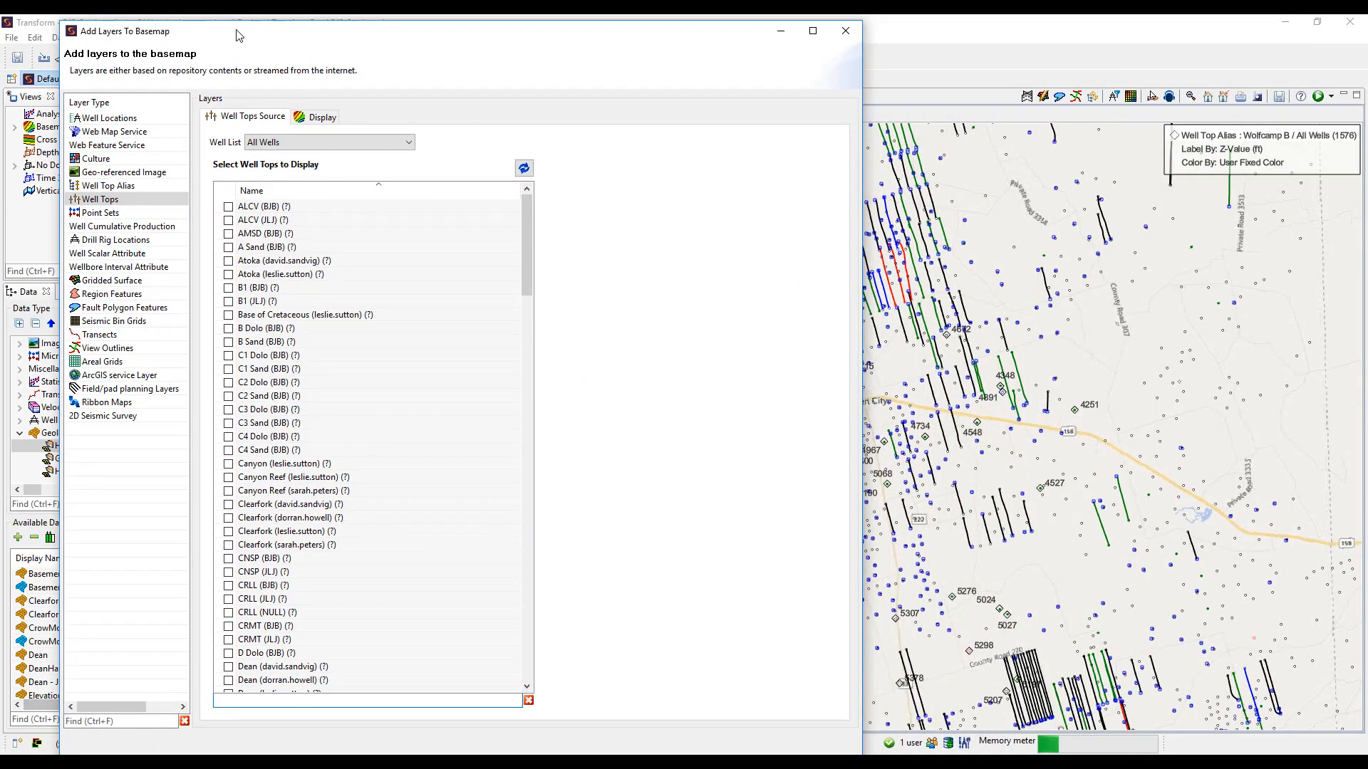
click(280, 699)
text(wolfcamp b)
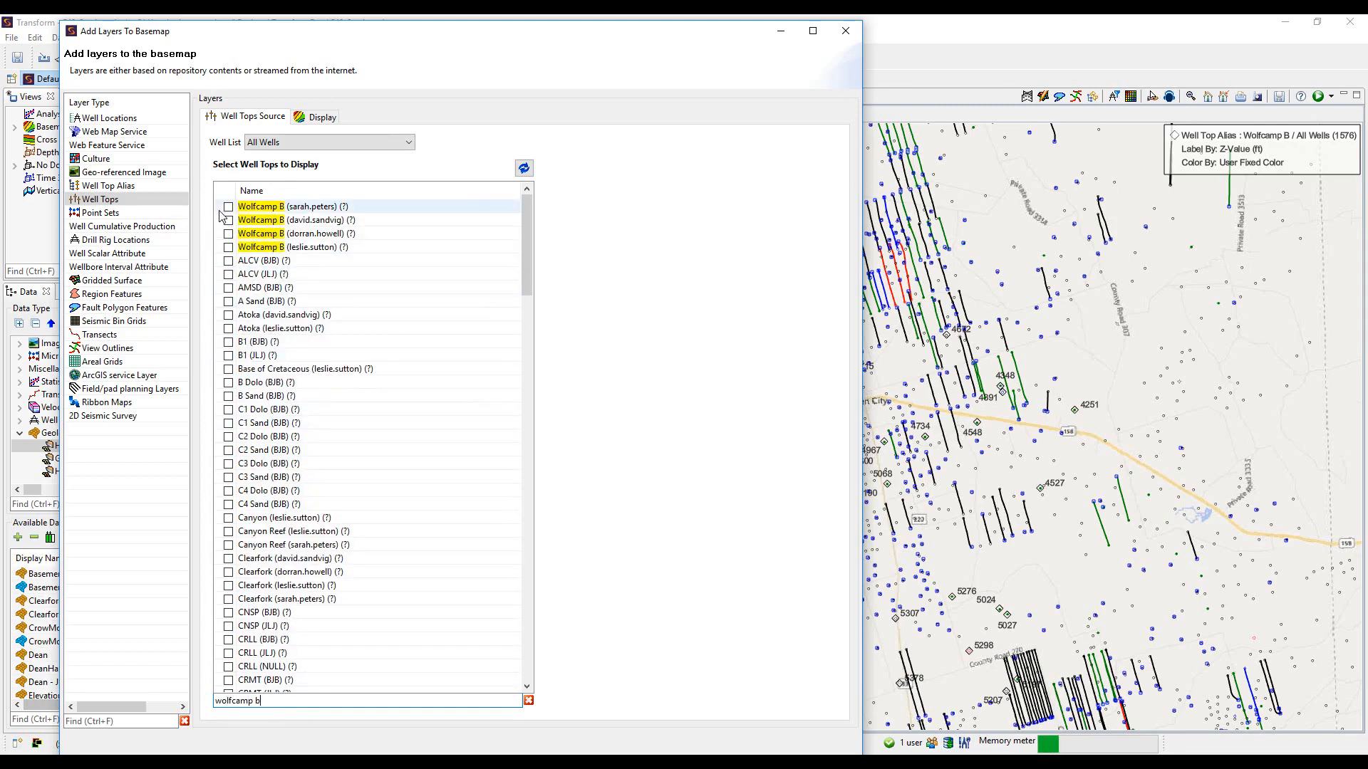
Try the third and fourth listed interpreters' Wolfcamp B well tops, settling on the first listed interpreter's top
click(228, 233)
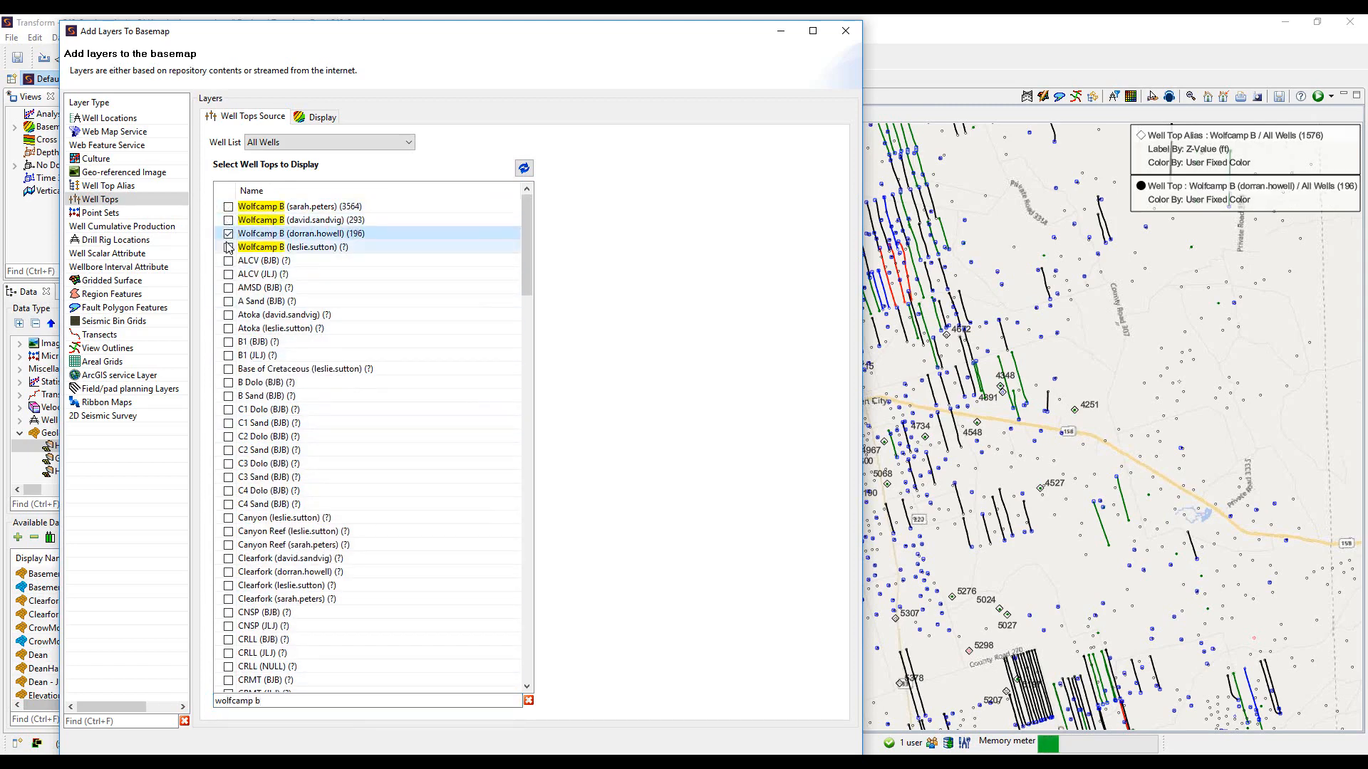
click(228, 247)
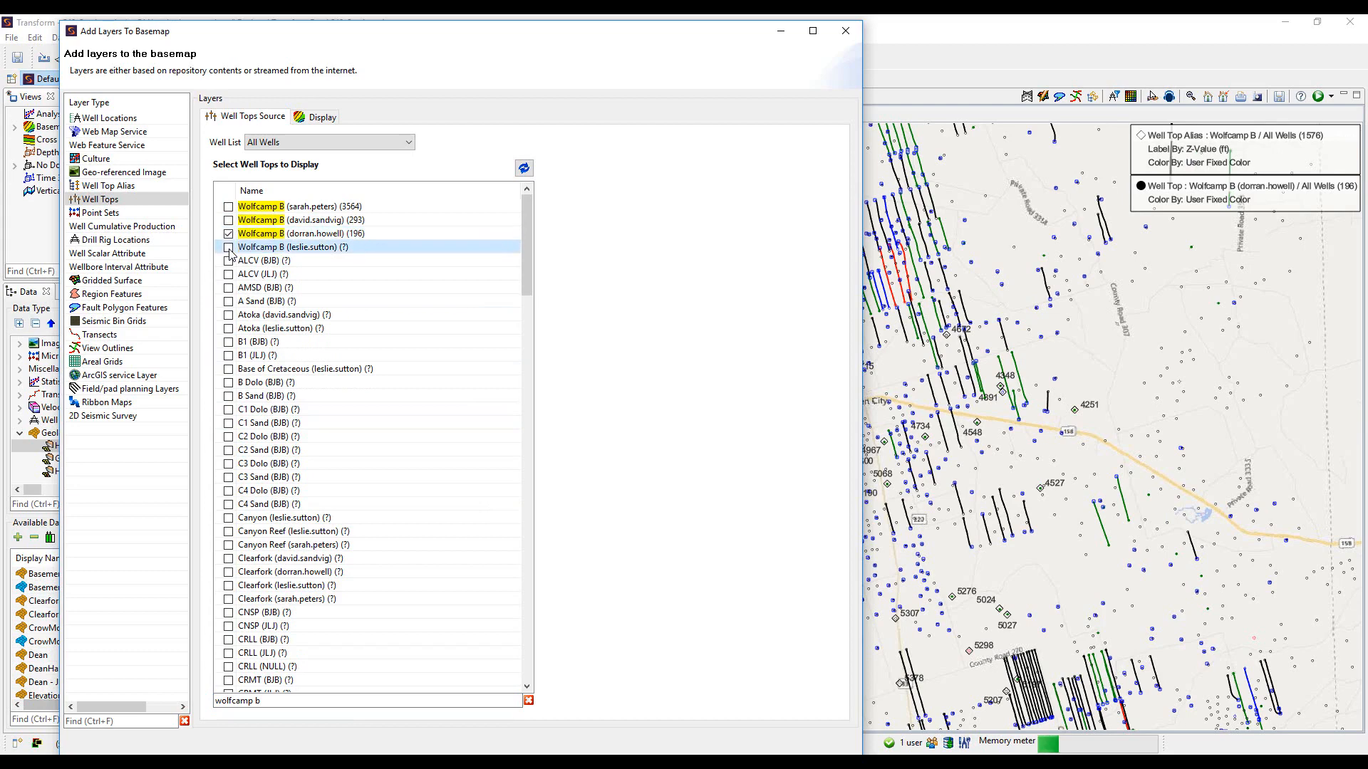
click(228, 207)
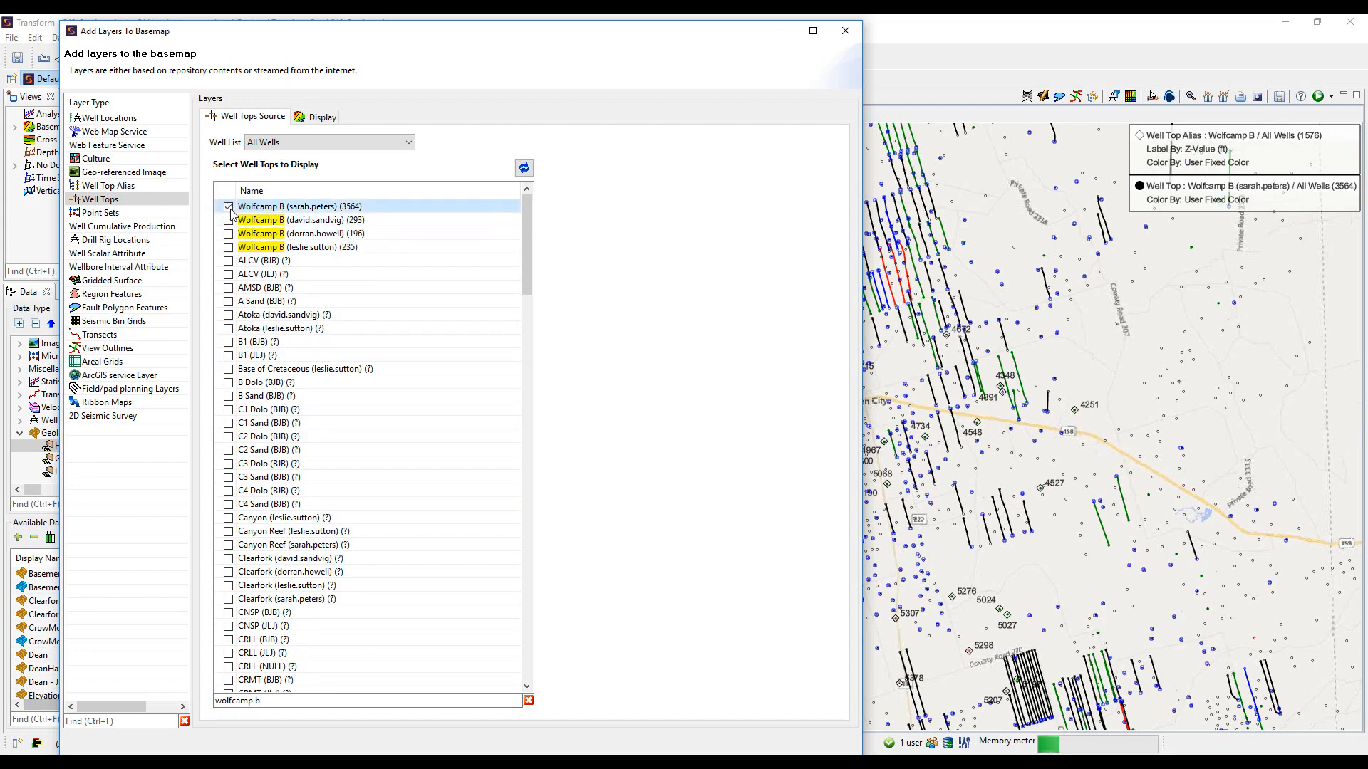
Enlarge the Wolfcamp B well top symbols, change them to filled triangles, and finish adding layers
click(318, 118)
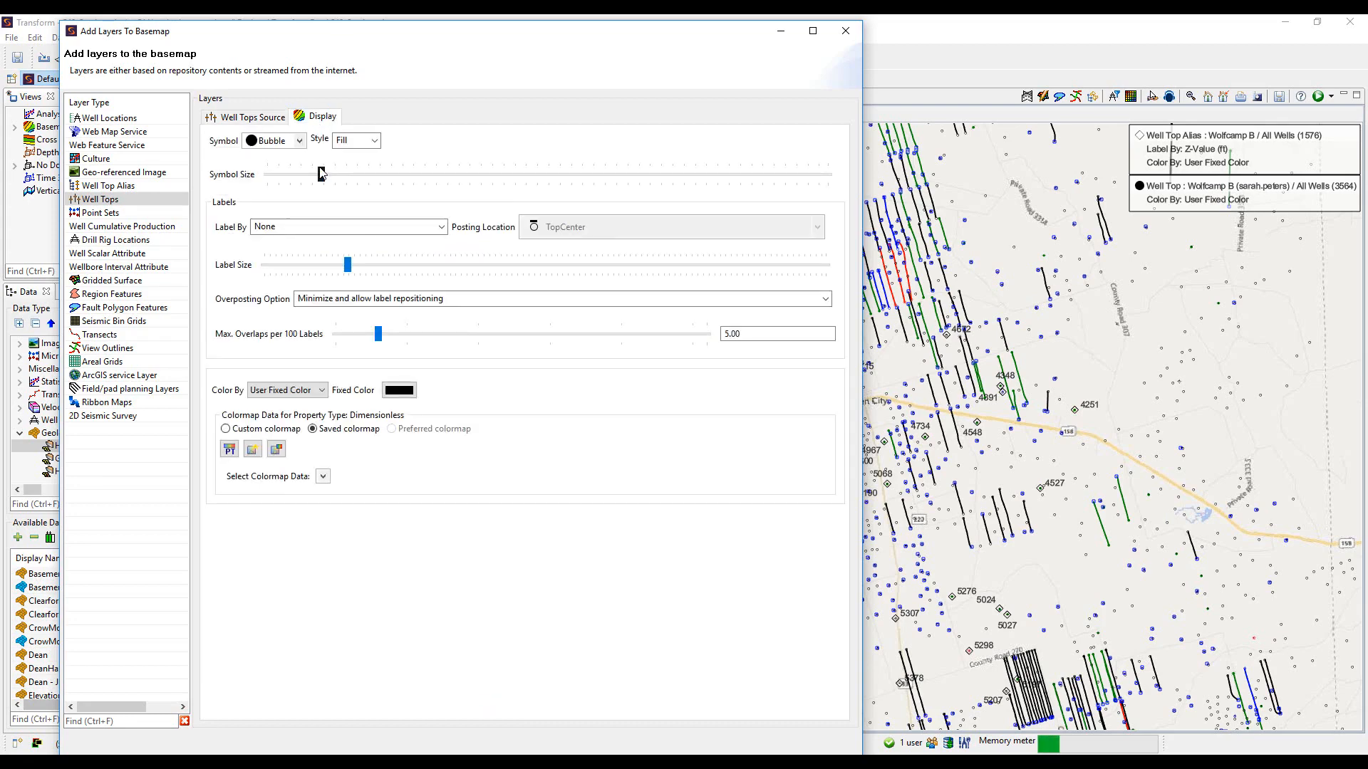
drag(321, 173, 779, 170)
click(304, 145)
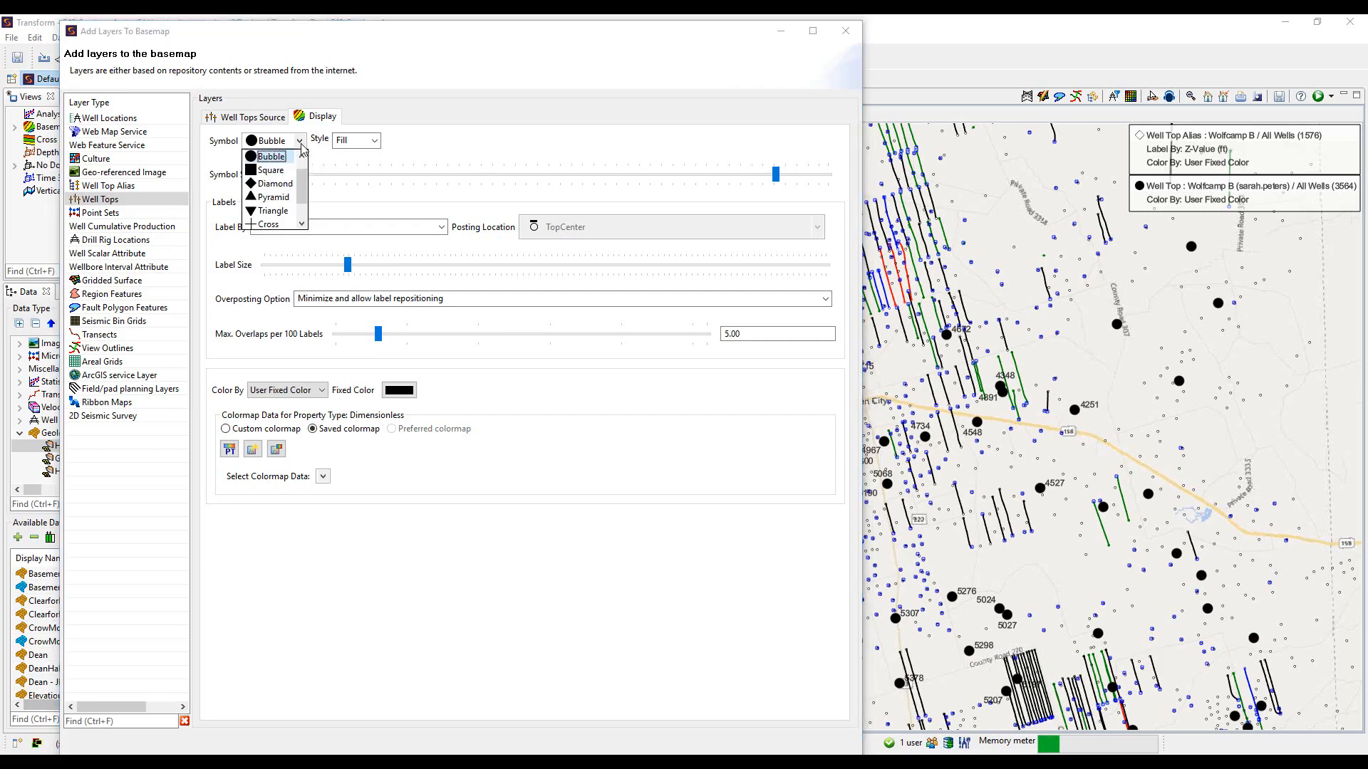
click(278, 211)
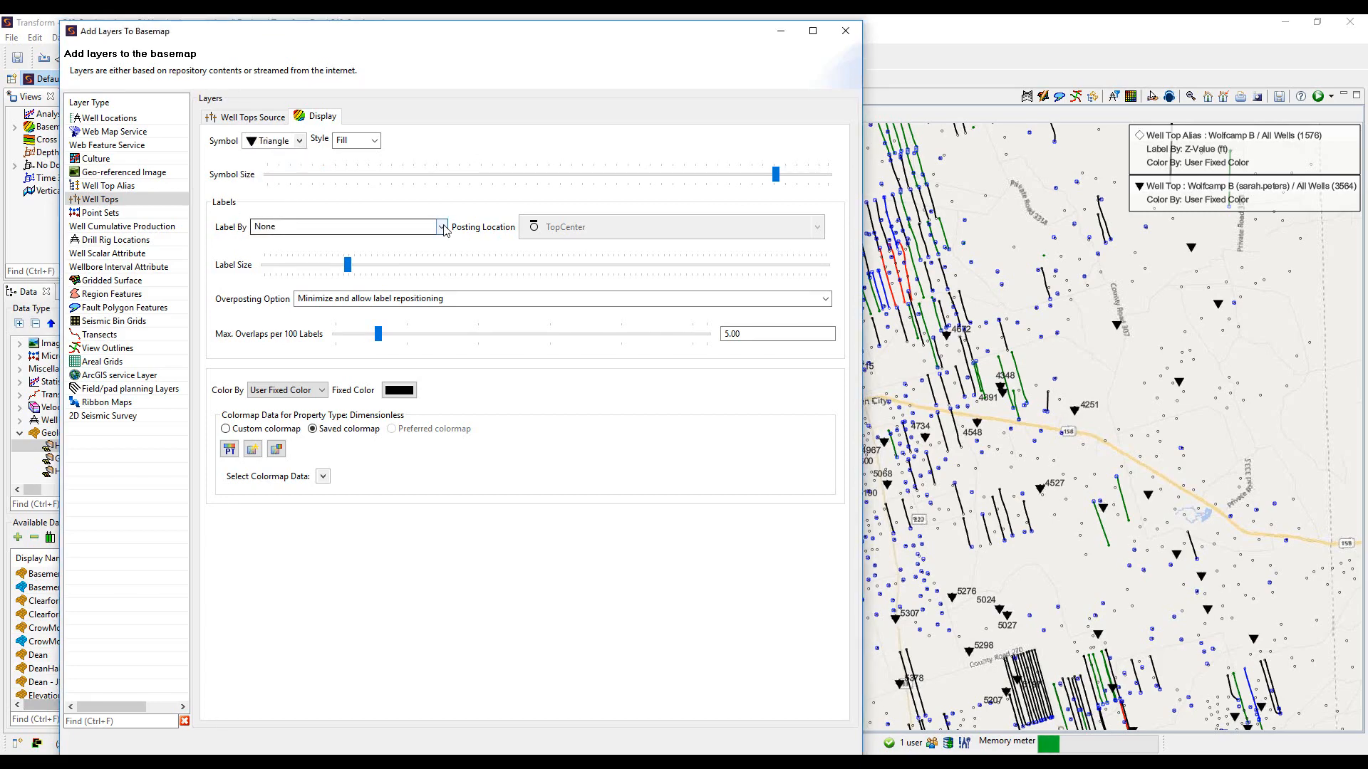
click(846, 30)
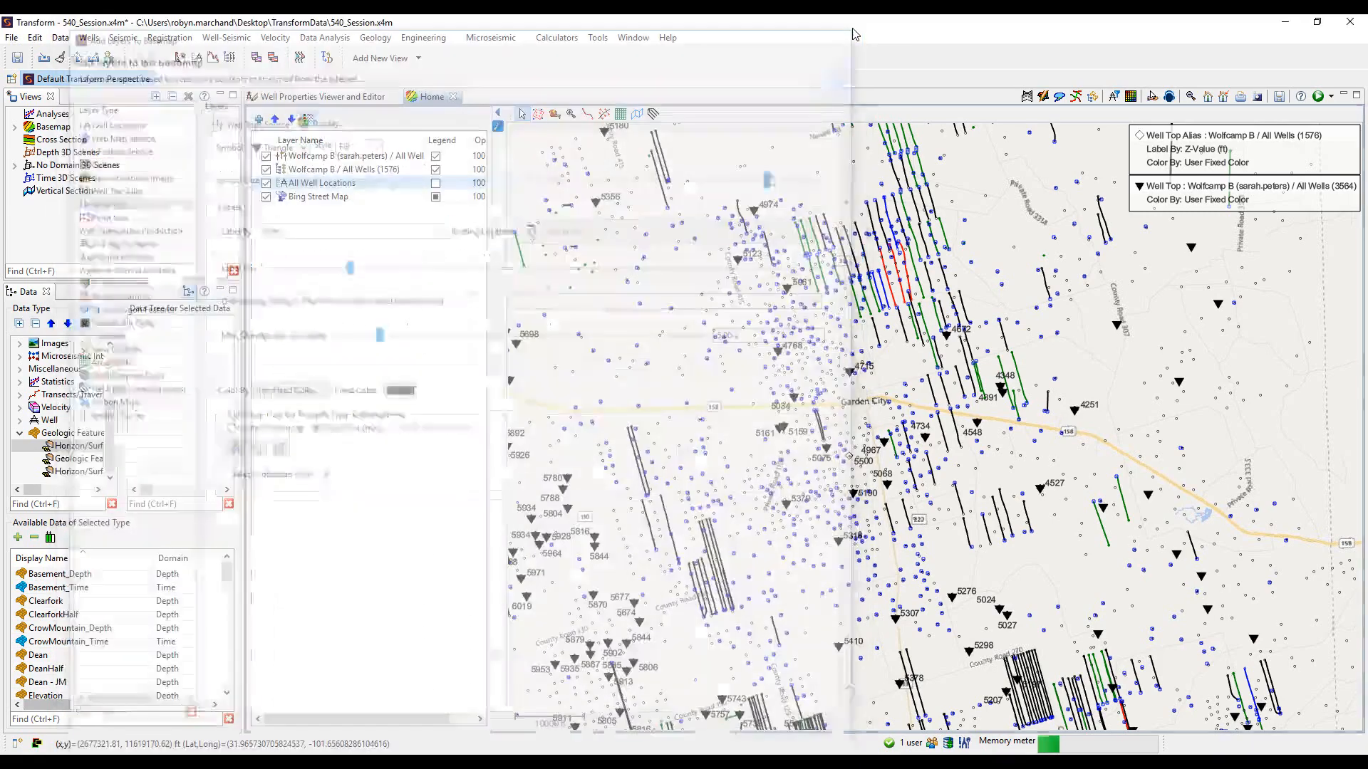
Remove the interpreter-specific Wolfcamp B well tops layer from the basemap, keeping the Wolfcamp B alias layer
click(376, 158)
right_click(378, 163)
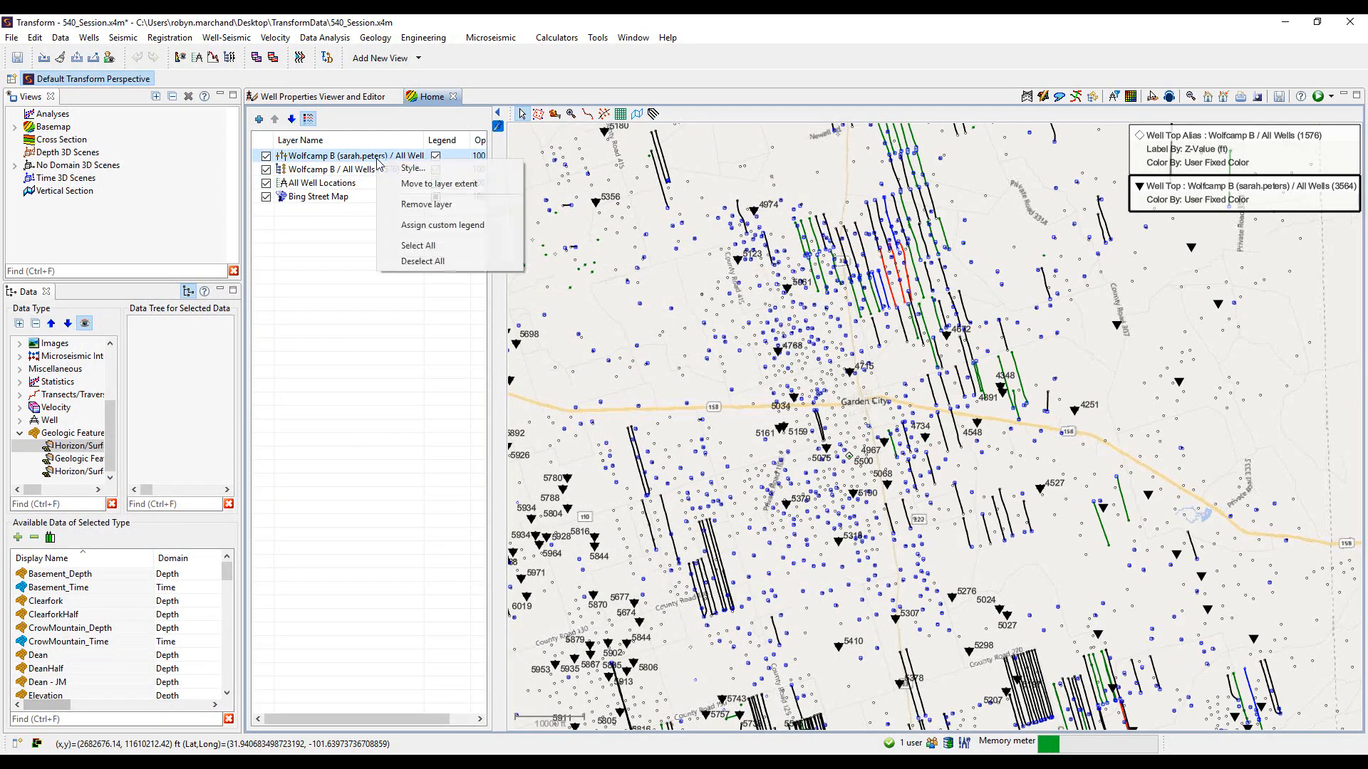
click(449, 205)
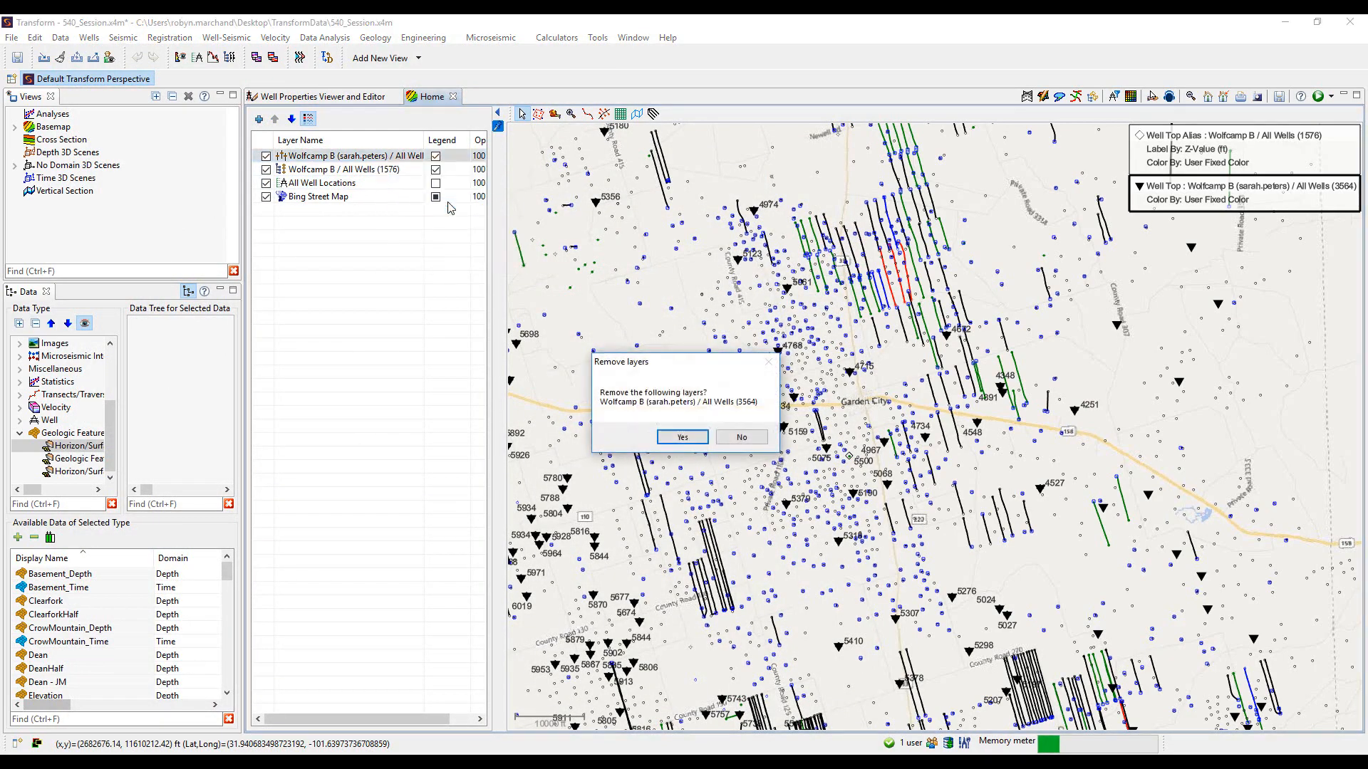
click(669, 439)
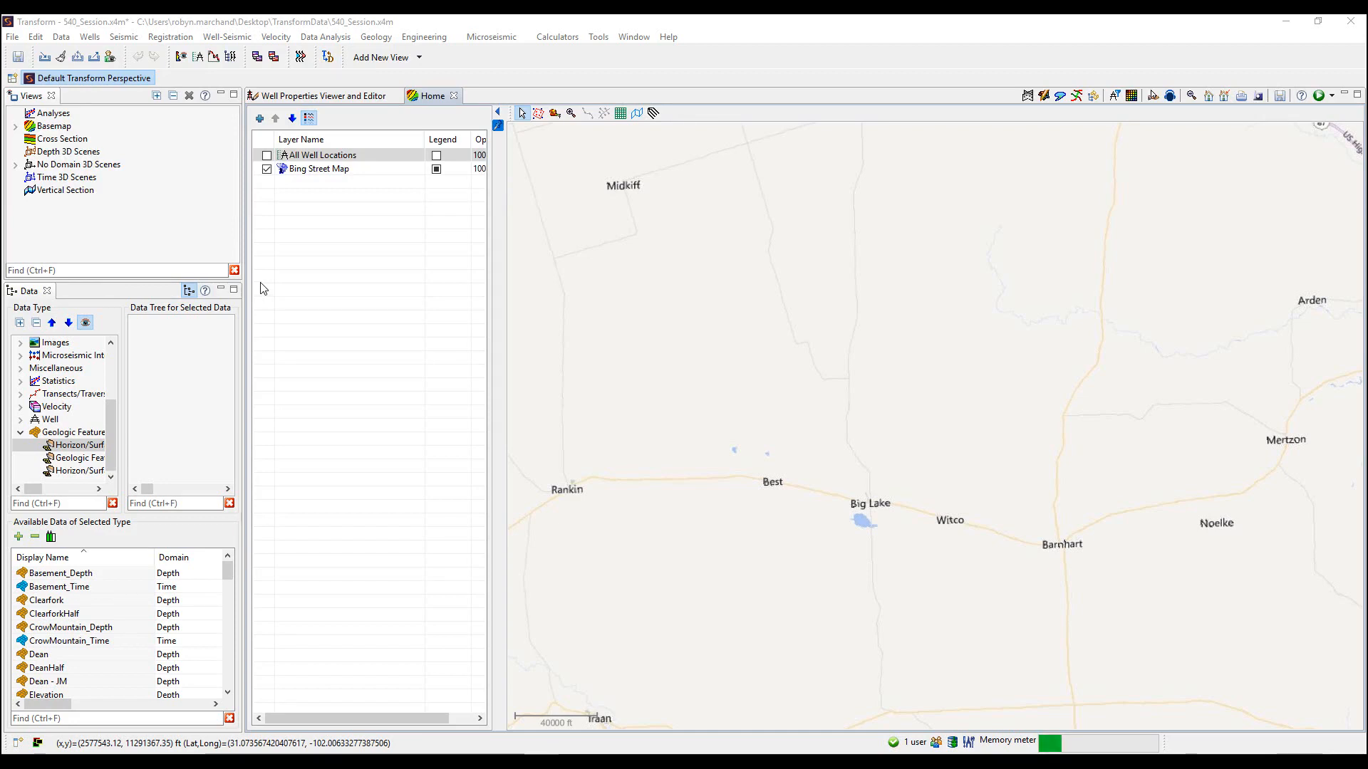
Add a Wellbore Interval Attribute layer to the basemap, named with the interpreter's first name followed by _WCB_Interval Attribute
click(260, 119)
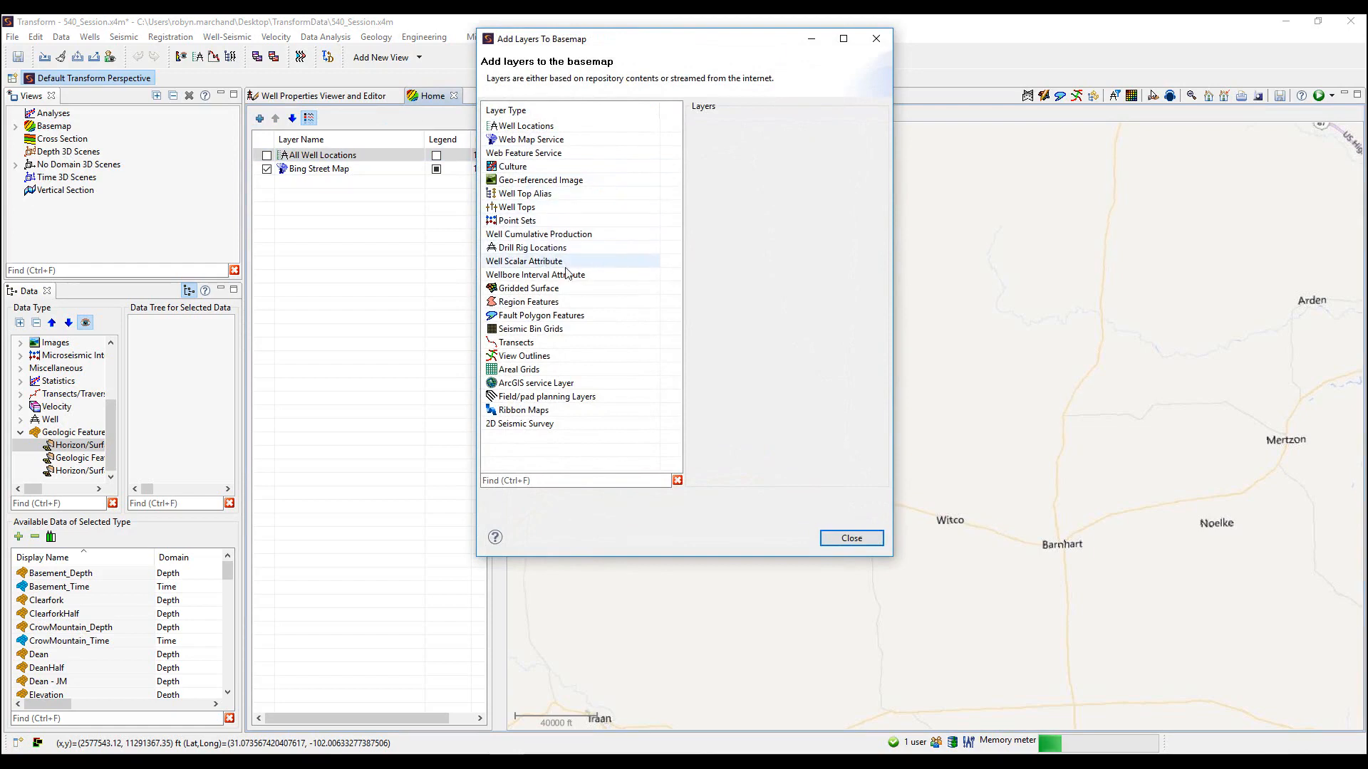
double_click(598, 276)
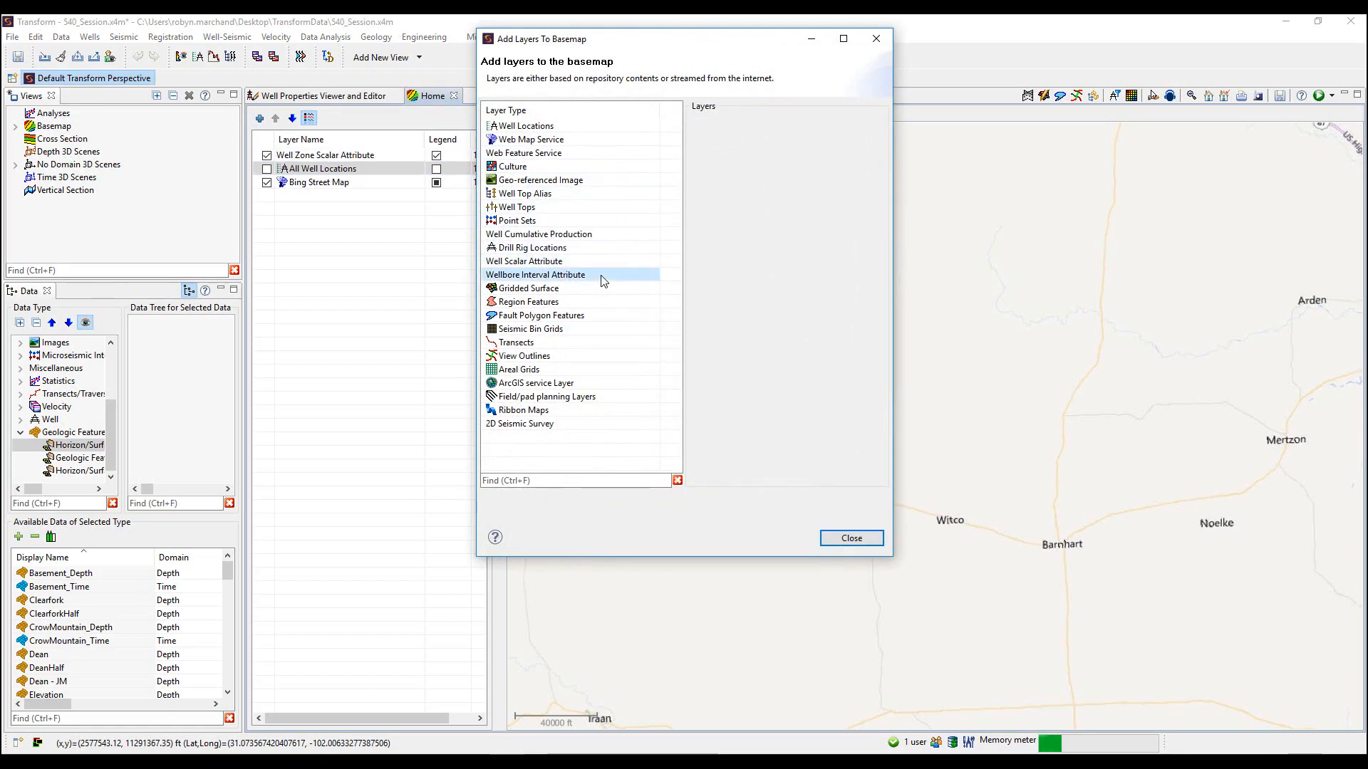
drag(605, 45, 190, 53)
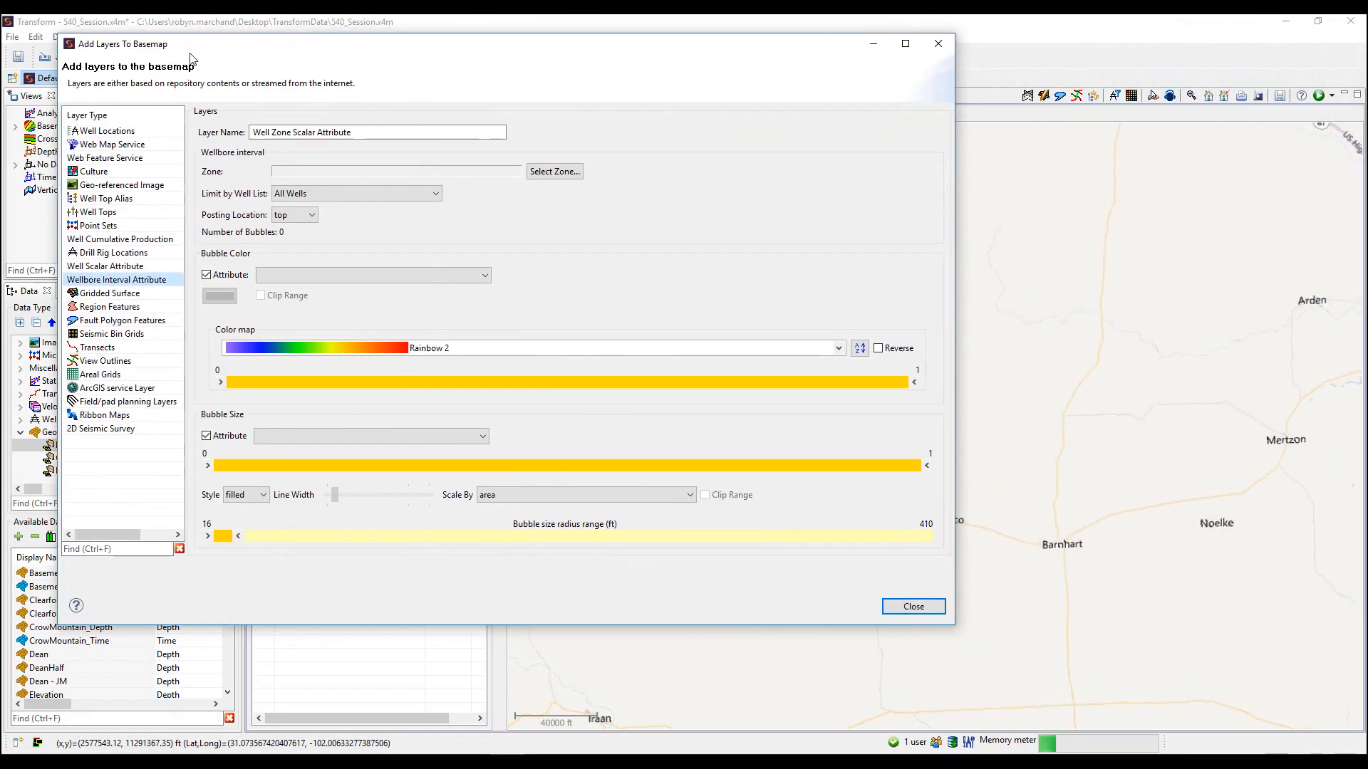
text(Rob)
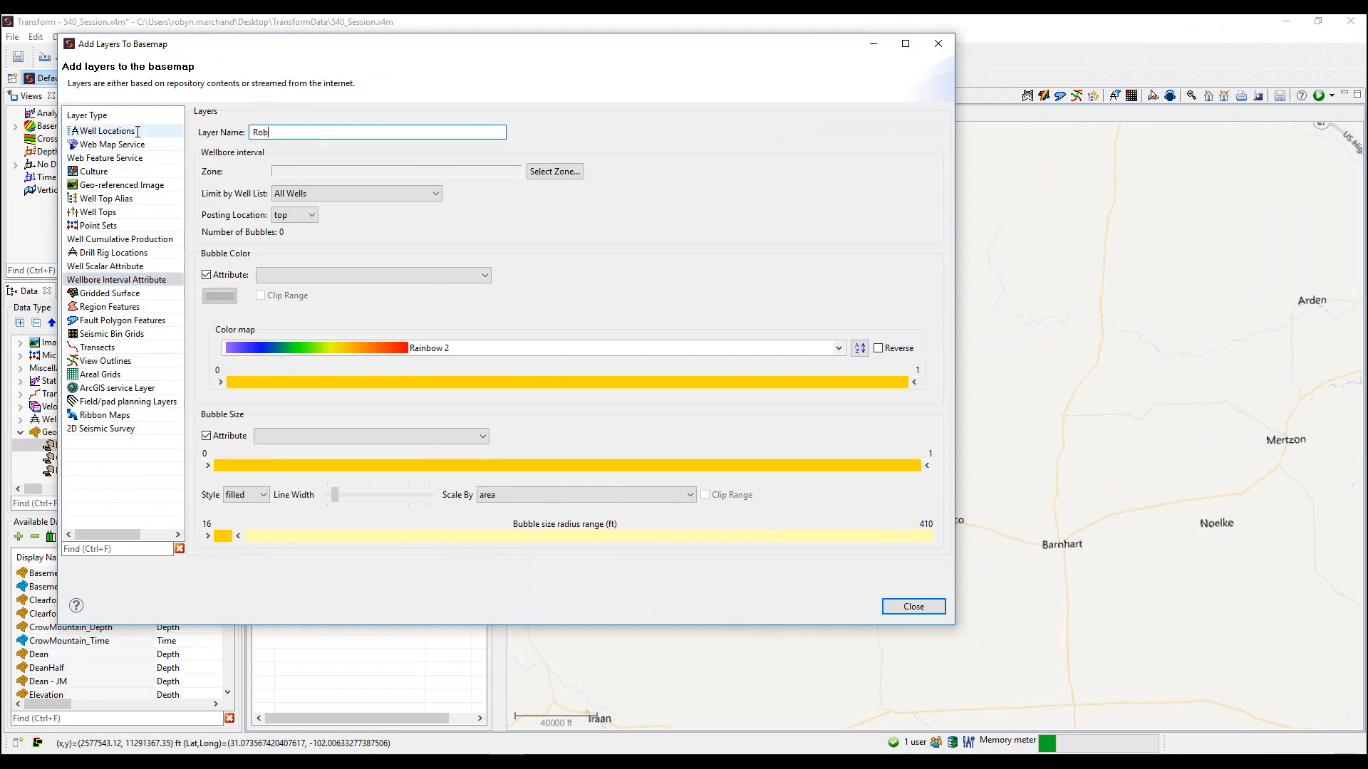
text(yn_WCB_Interval Attribute)
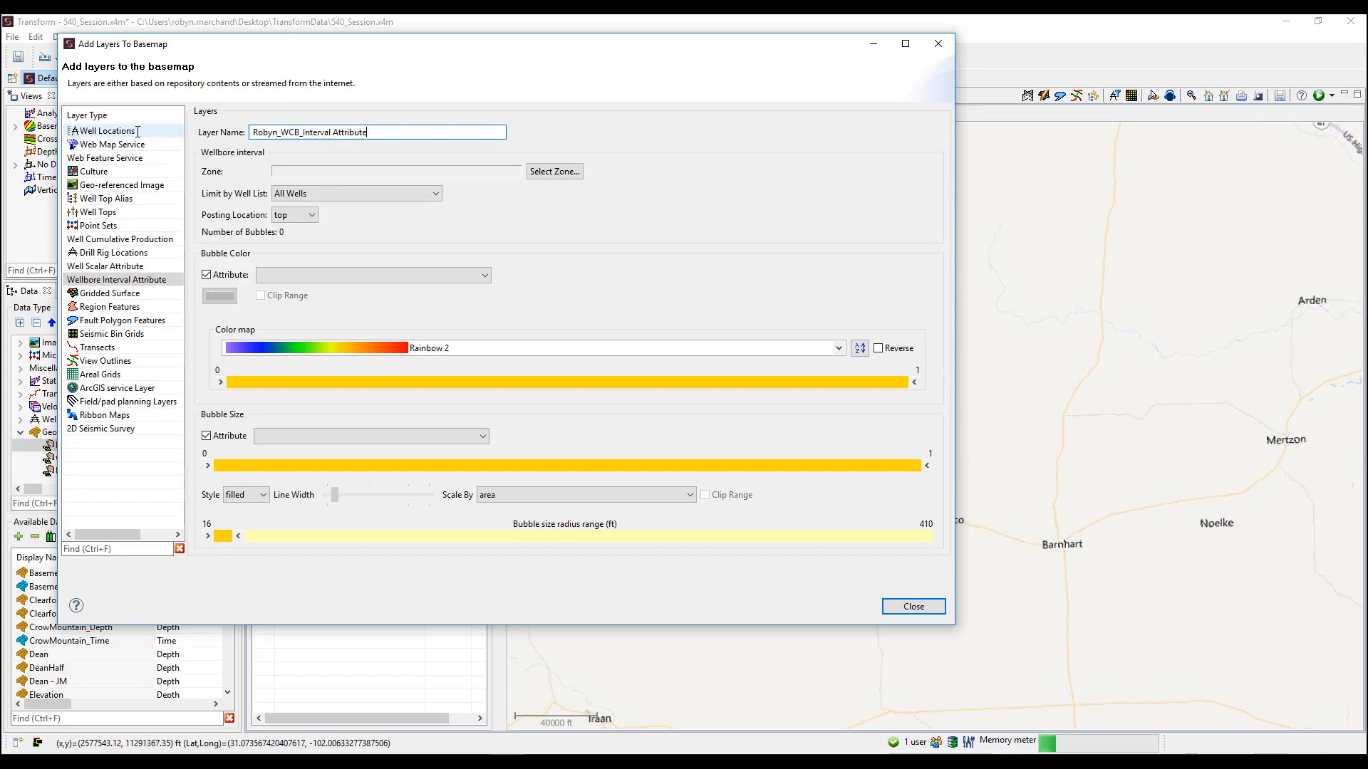
Search the zones for wolfcamp, assign the Wolfcamp B Interval, and keep the layer limited to the All Wells list
click(555, 172)
text(wolfcamp)
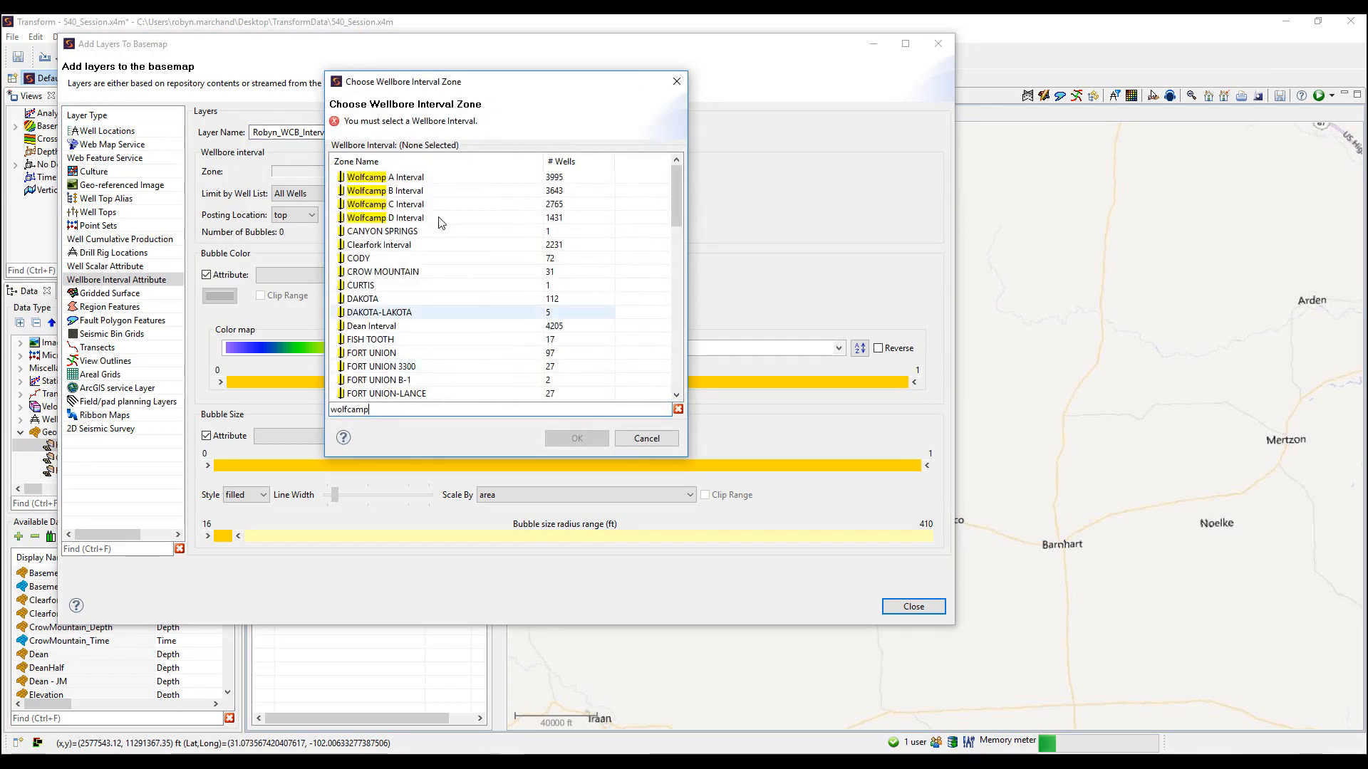
click(437, 190)
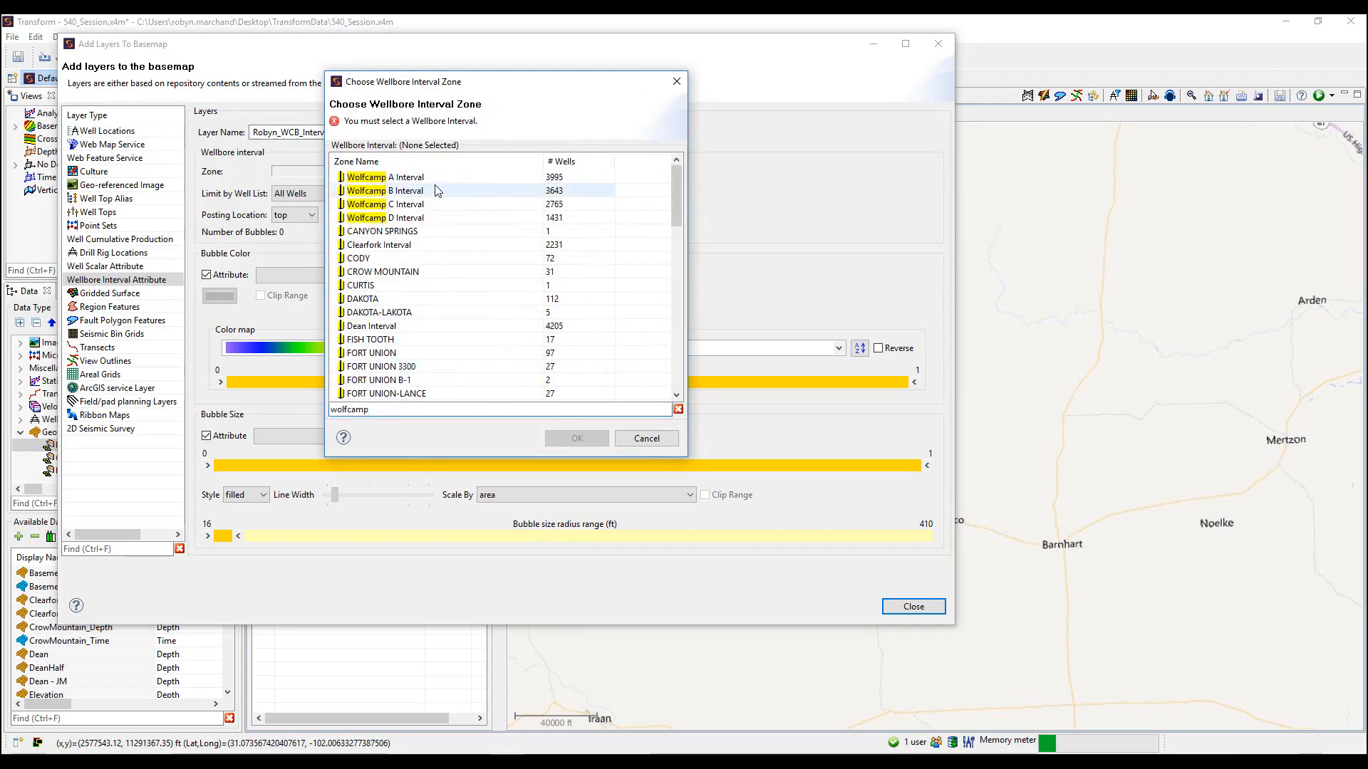
click(577, 438)
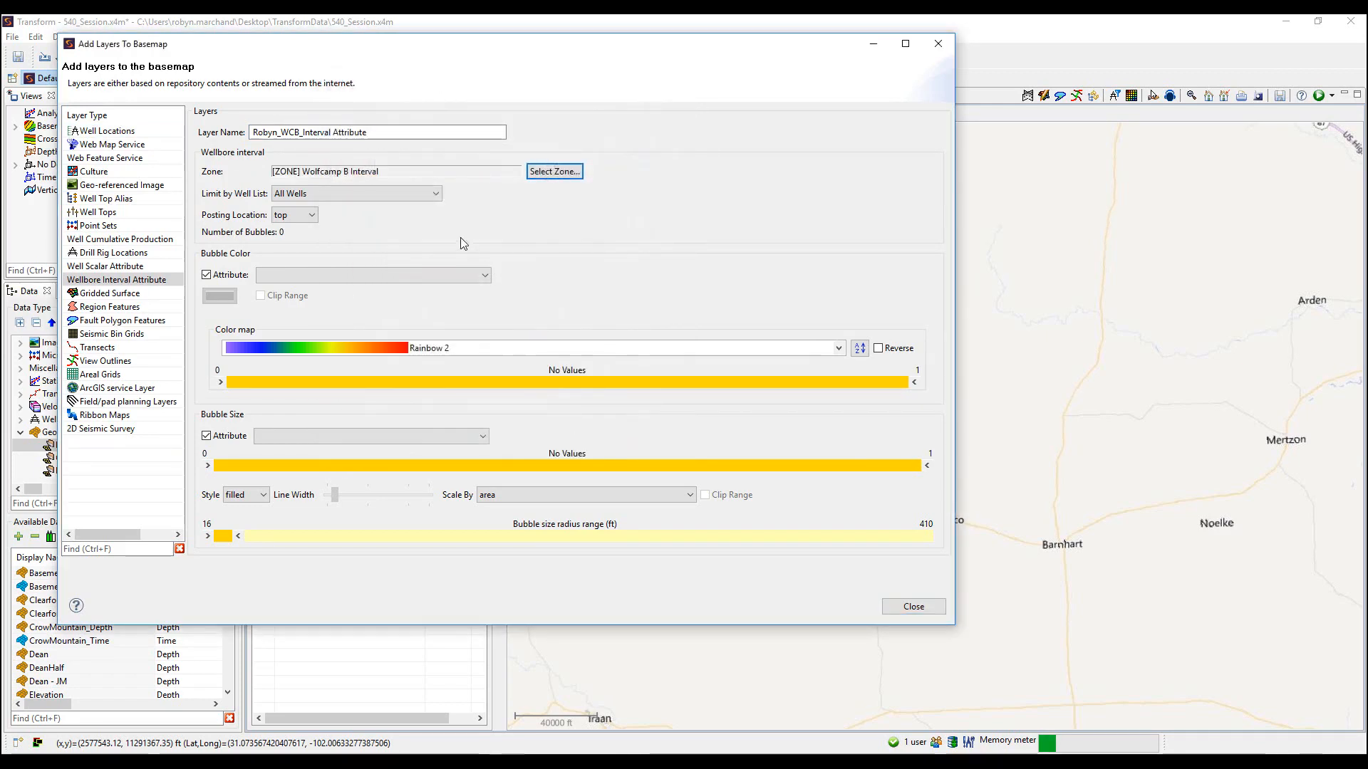
click(431, 197)
scroll(397, 326, down, 3)
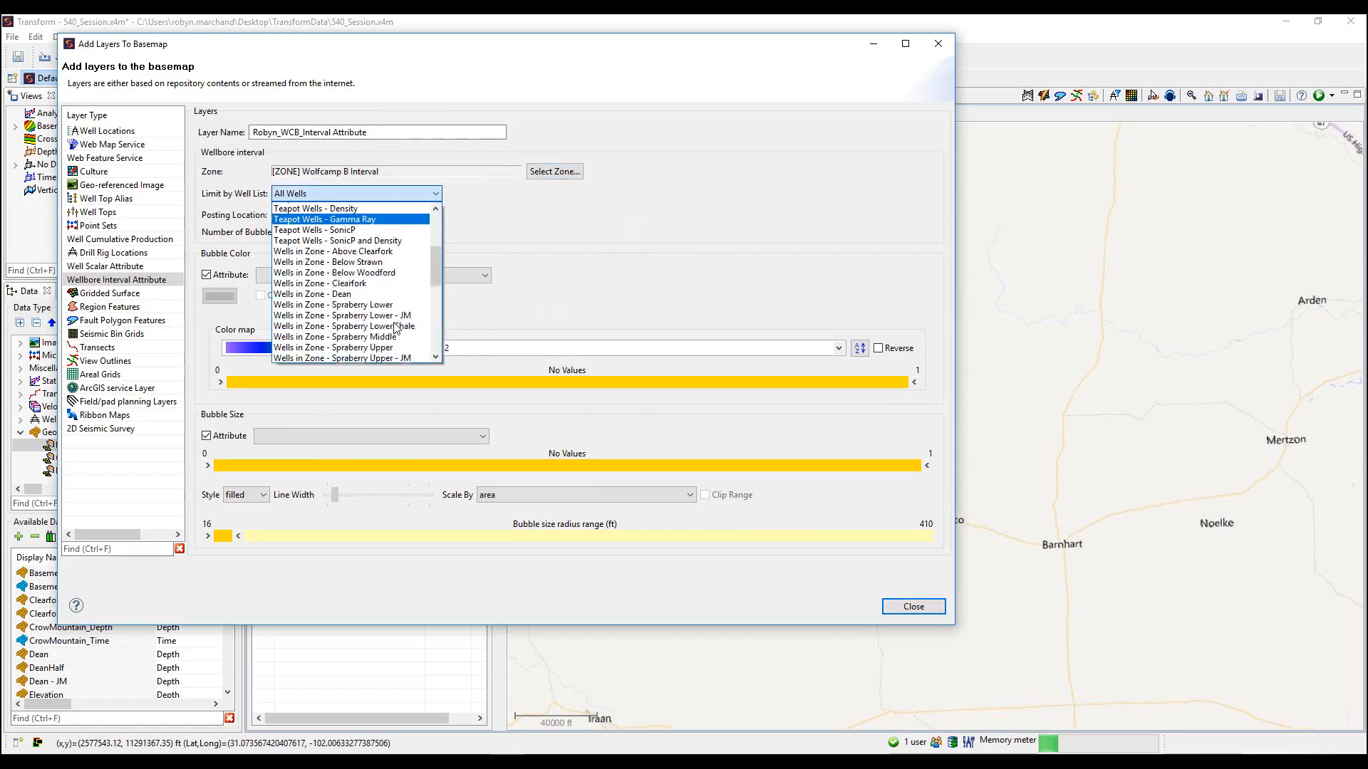
scroll(396, 324, up, 4)
click(332, 208)
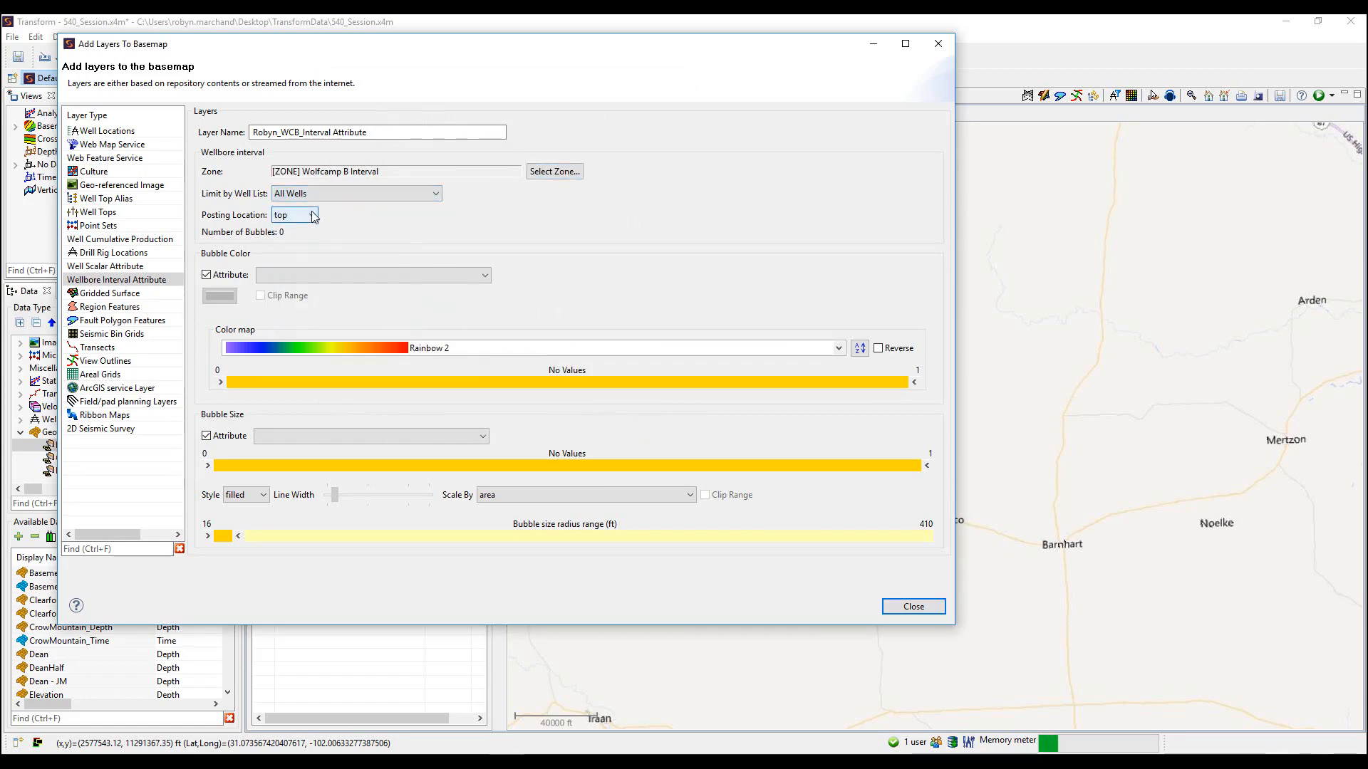
Color the bubbles by Deep Resistivity Mean using the Rainbow 2 color map, with the color map list sorted alphabetically
click(483, 275)
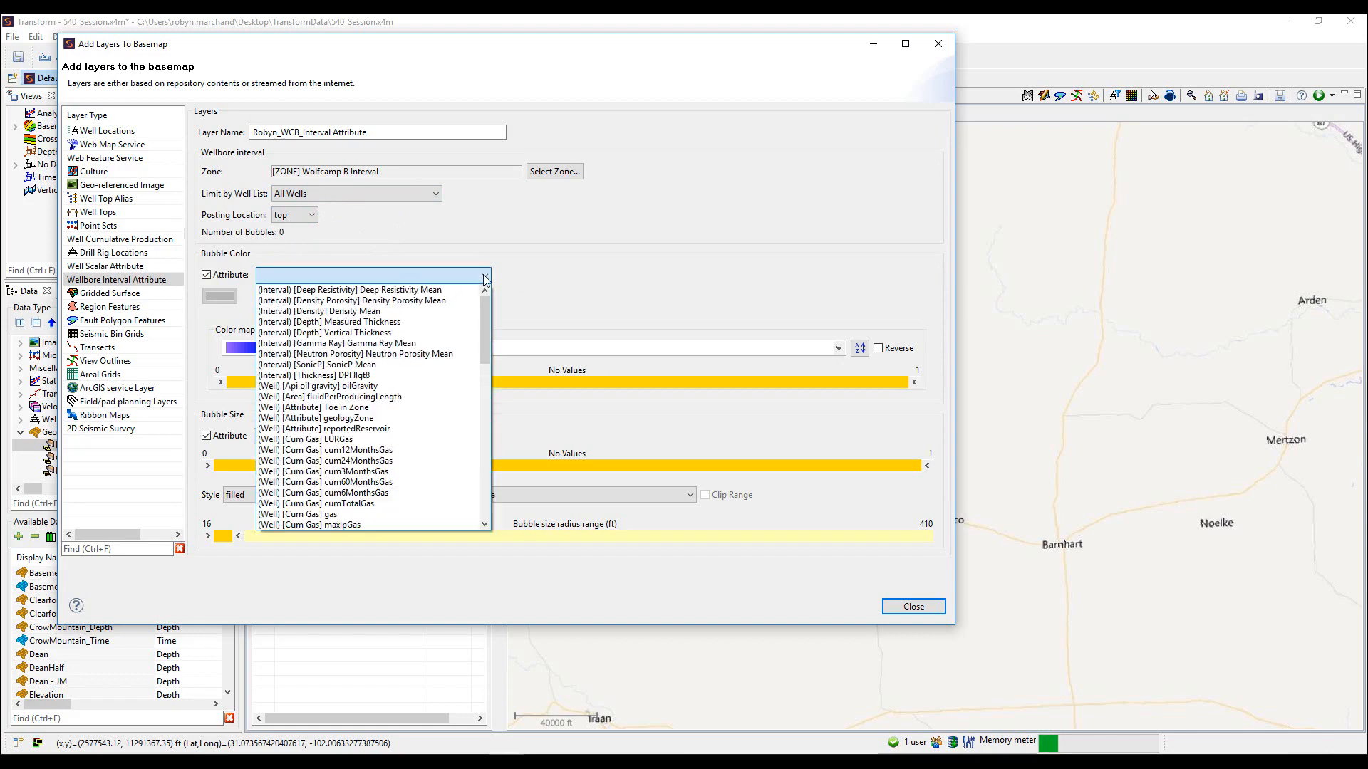
click(429, 287)
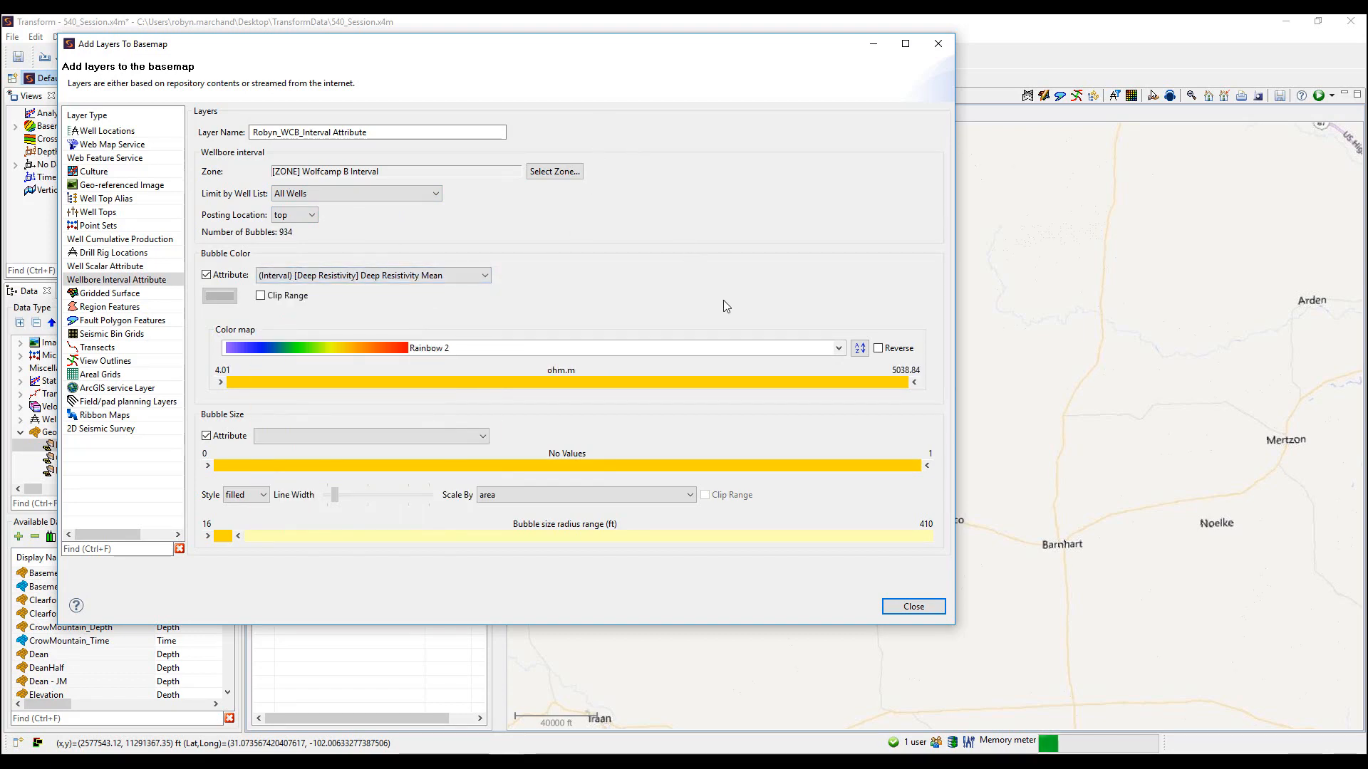
click(841, 349)
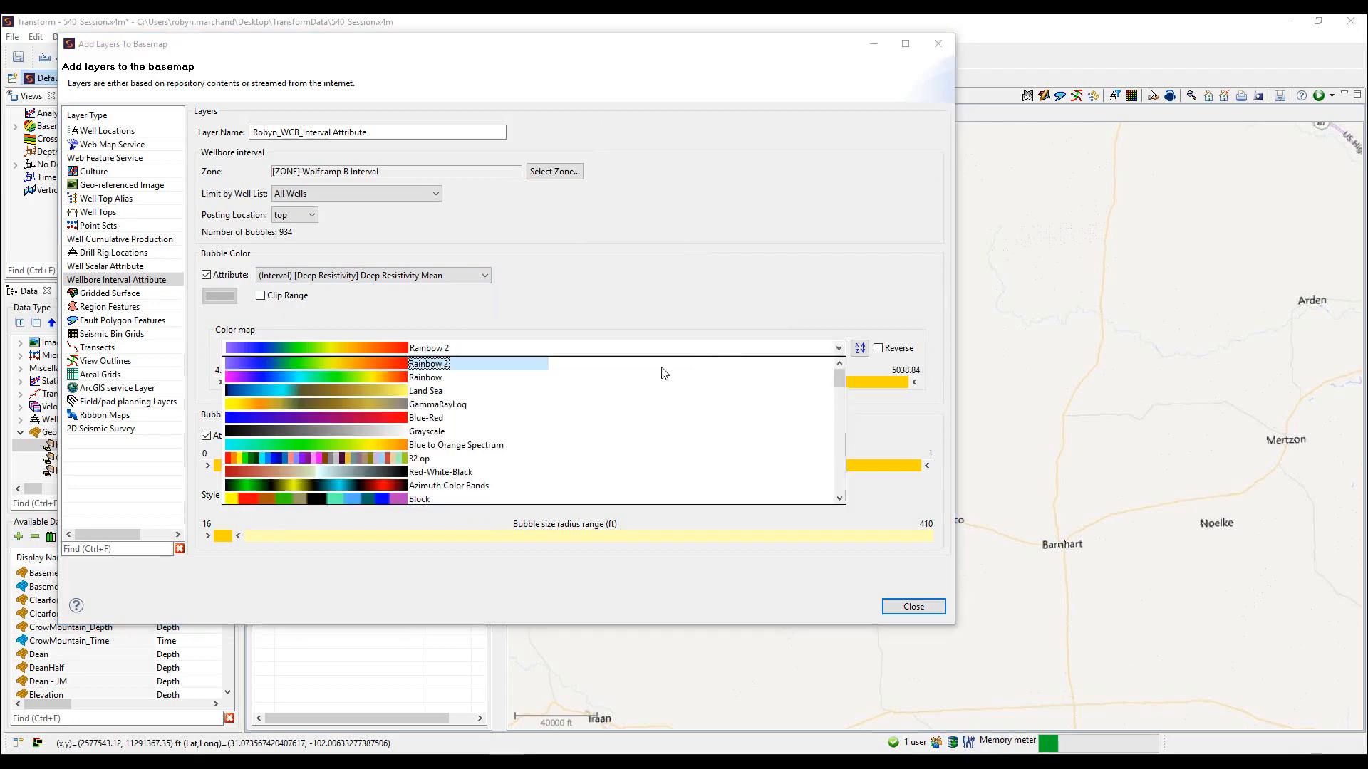
scroll(599, 419, down, 2)
scroll(592, 431, up, 2)
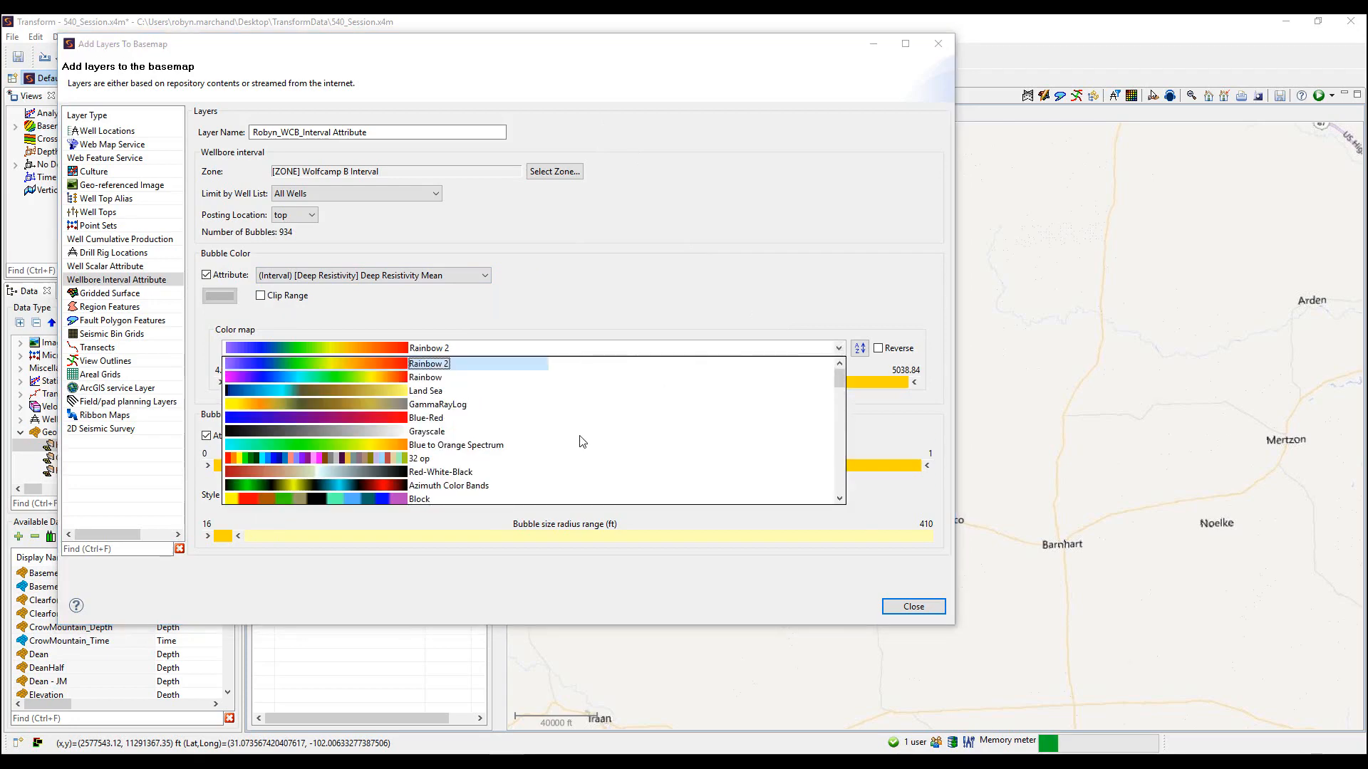
click(859, 347)
click(839, 349)
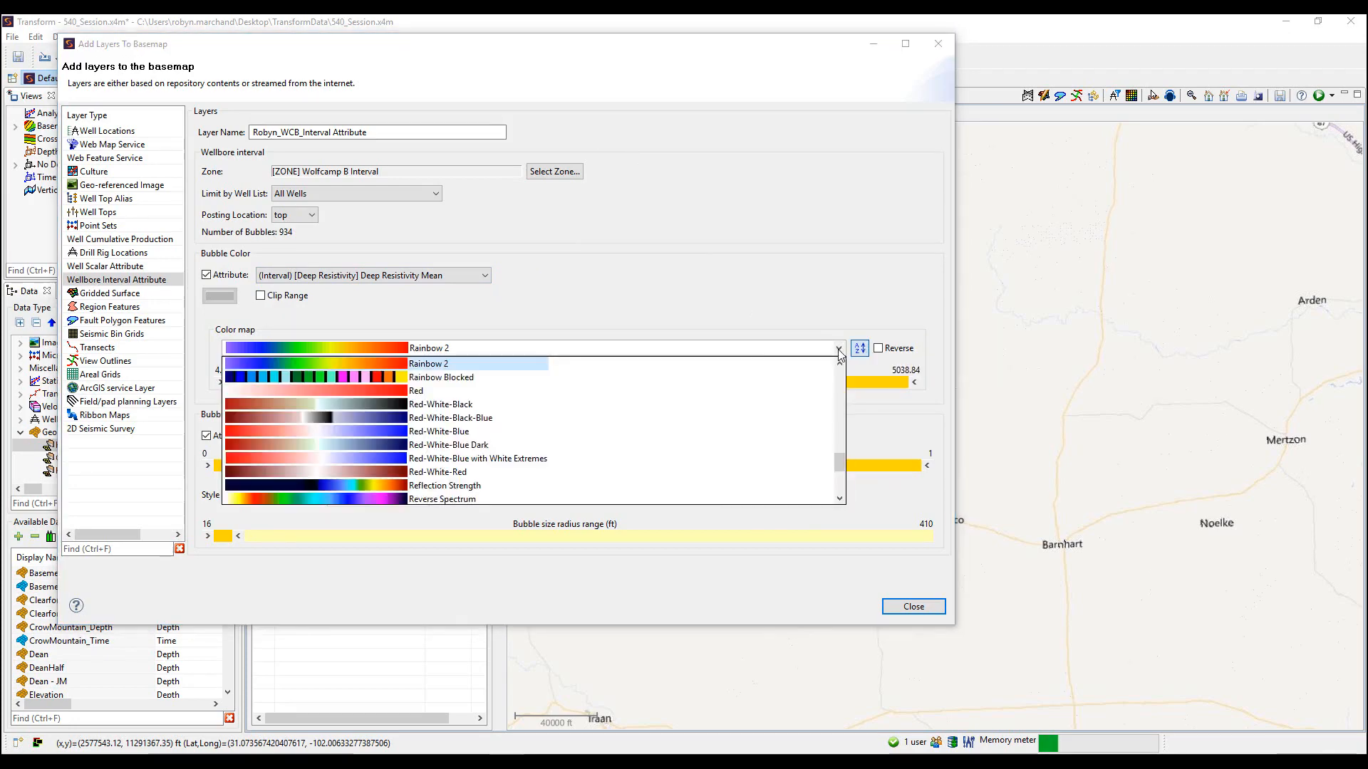
click(537, 364)
Try the reversed Rainbow 2 color map, return it to its normal direction, and keep the full color range
click(879, 348)
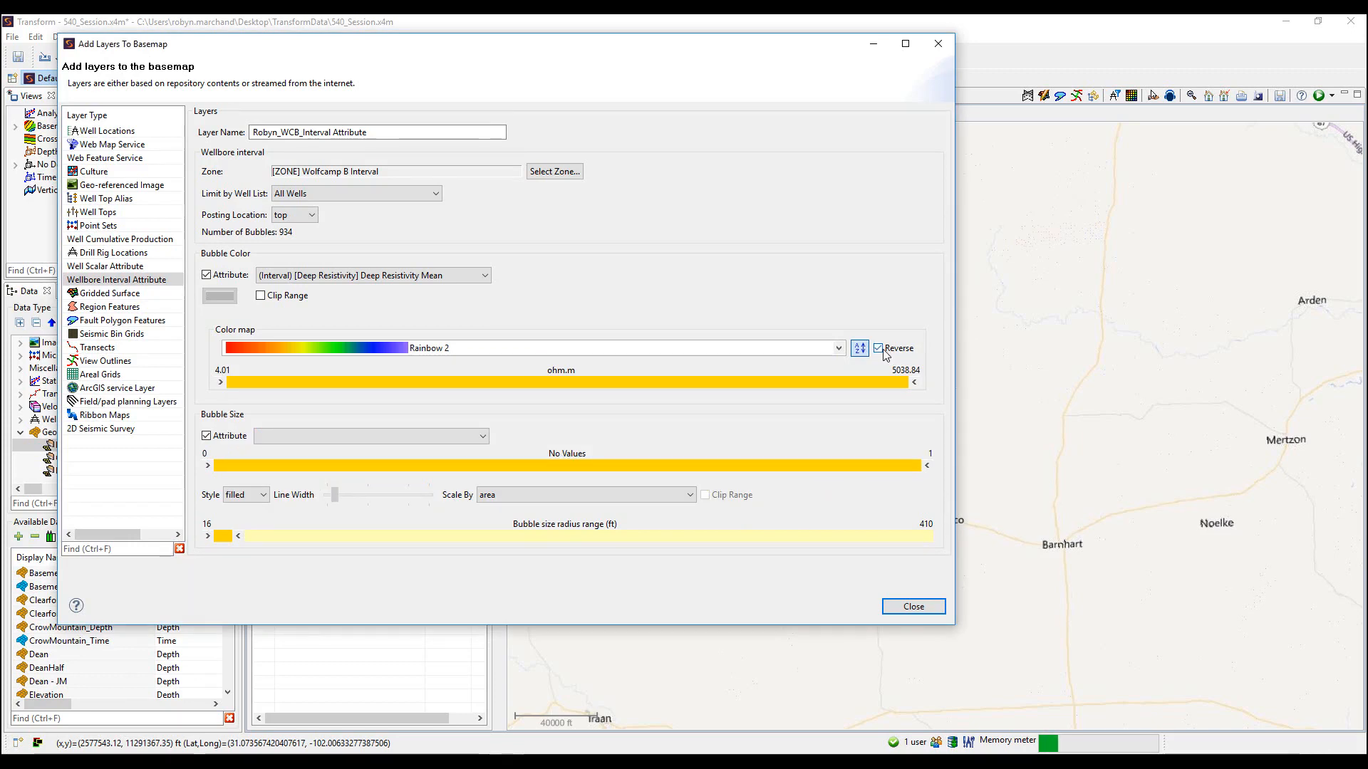
click(880, 349)
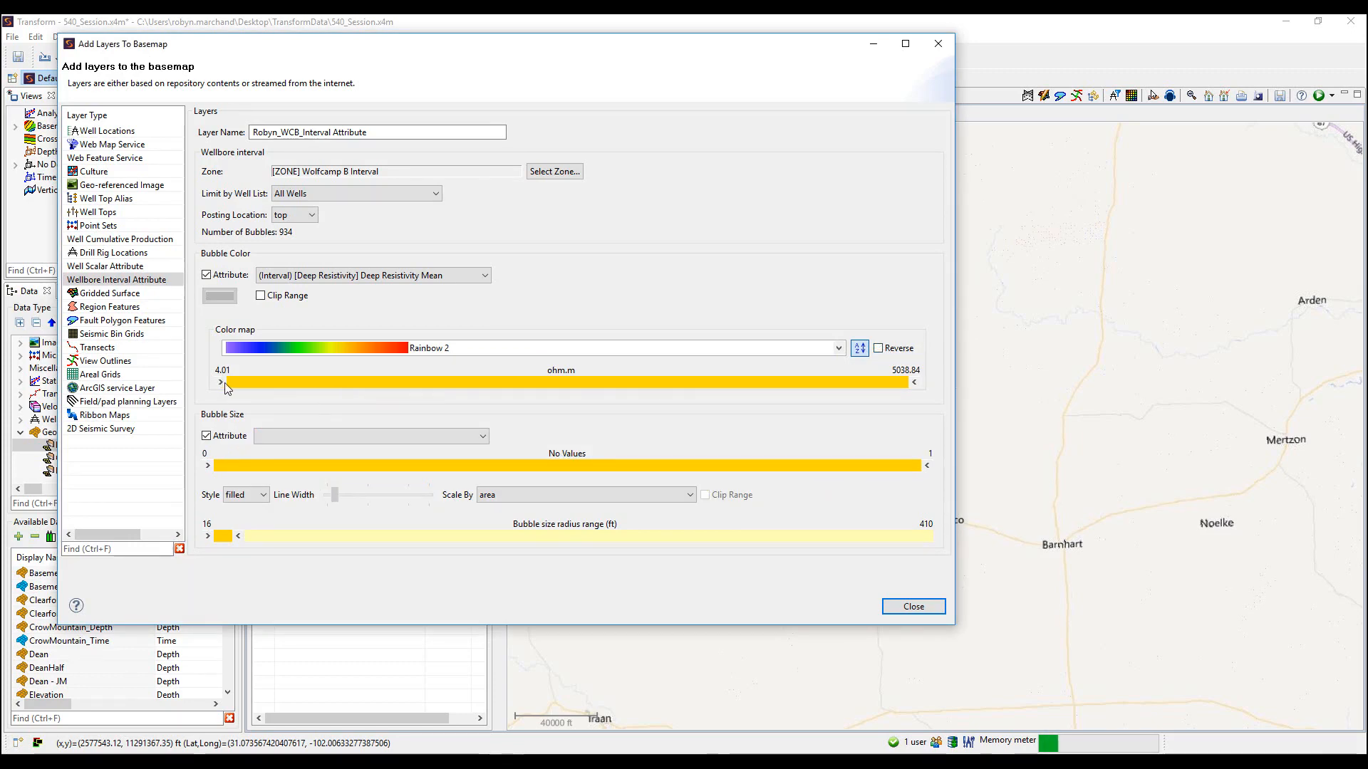
mouse_move(221, 383)
mouse_down()
mouse_move(341, 383)
mouse_move(220, 383)
mouse_up()
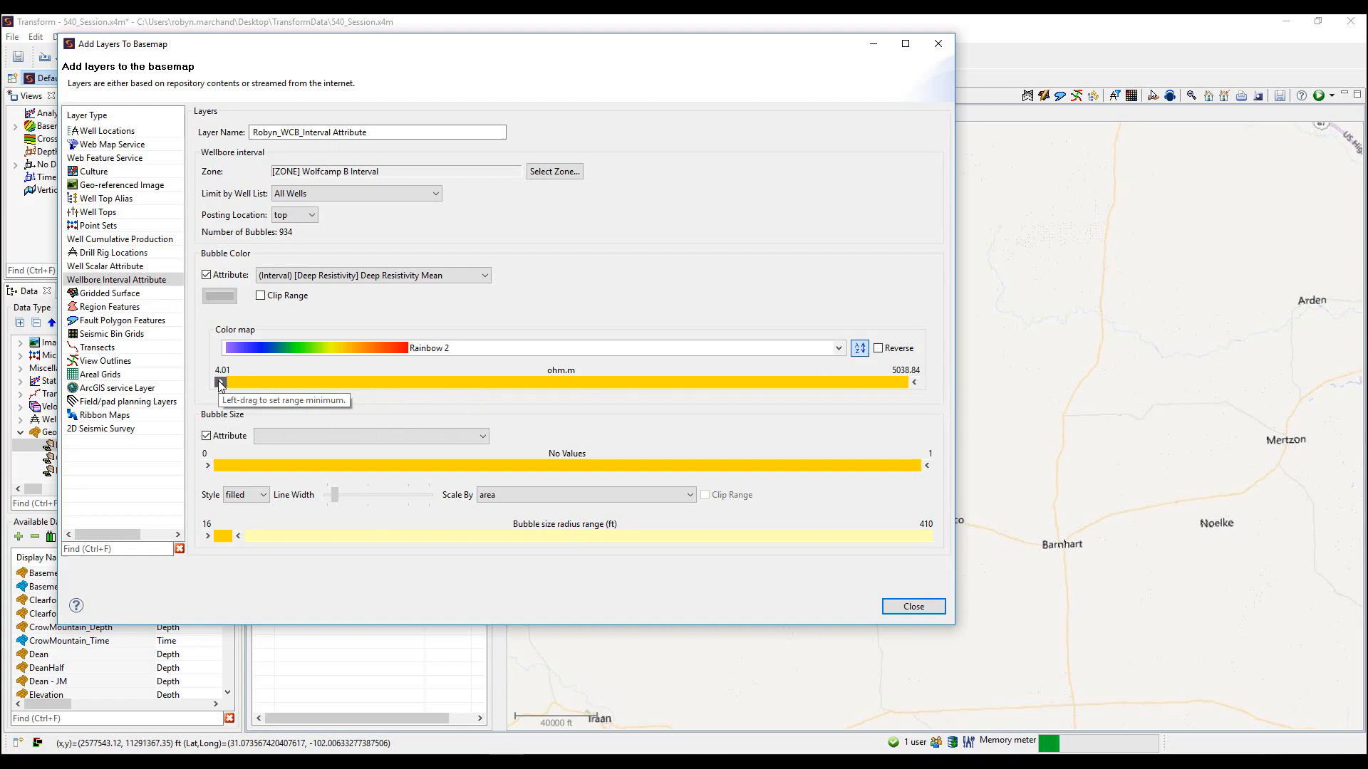
Size the bubbles by Deep Resistivity Mean with a radius range of about 954 to 5561 ft, narrowing the dialog to see the map
click(317, 441)
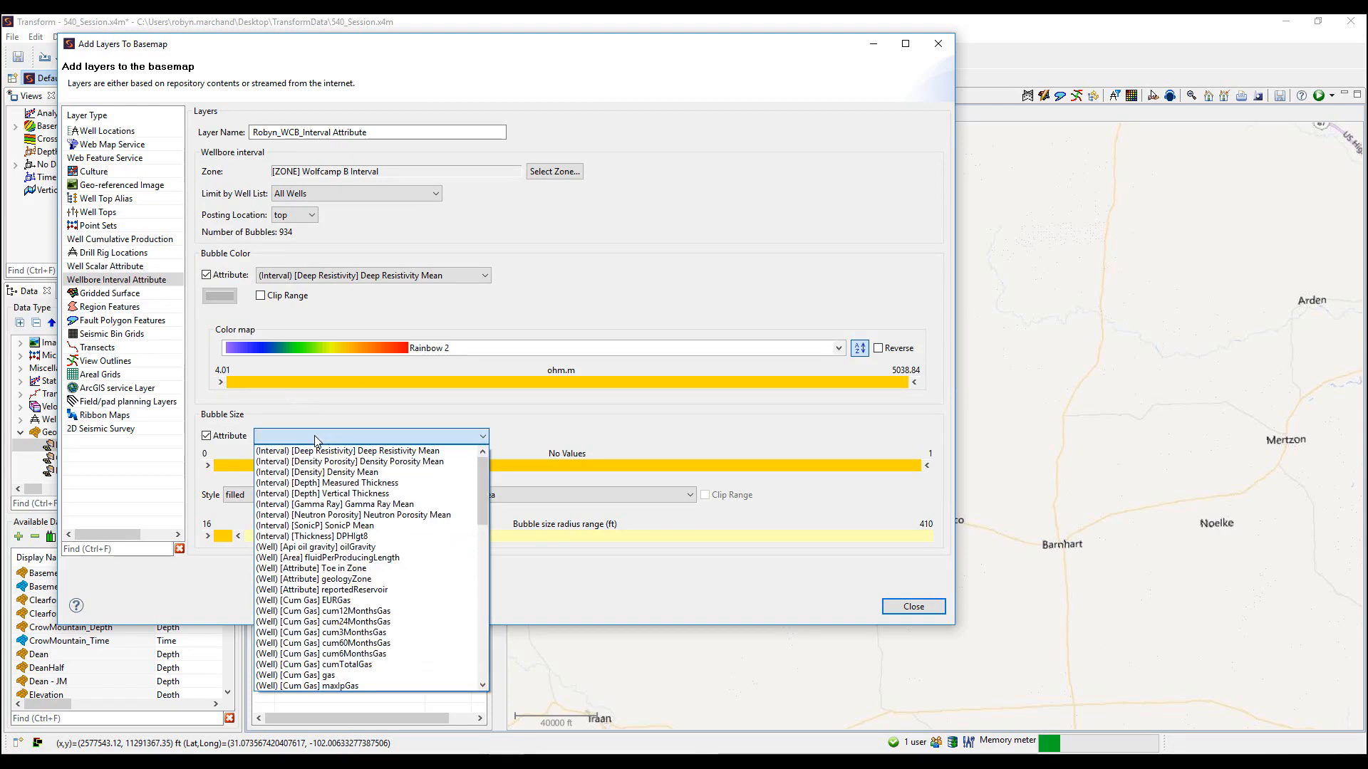
click(351, 452)
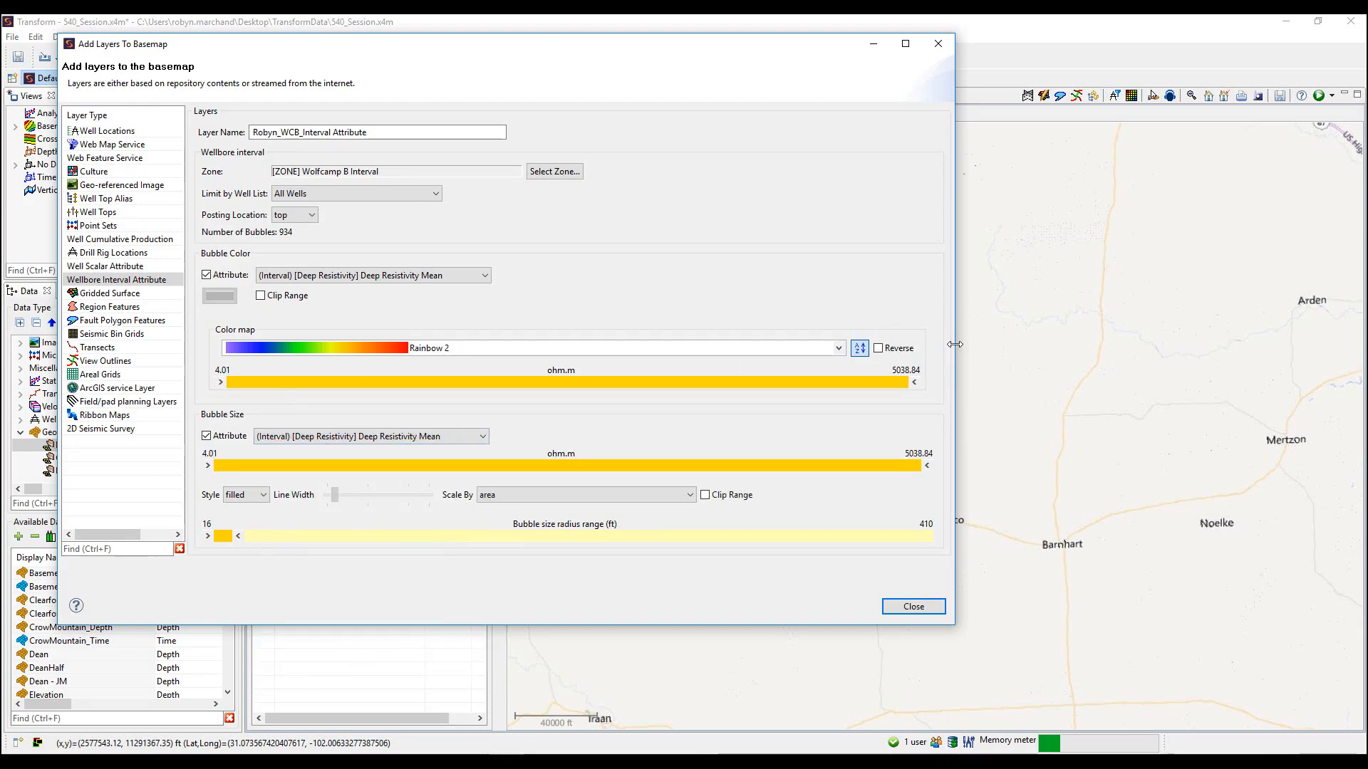
drag(955, 346, 687, 346)
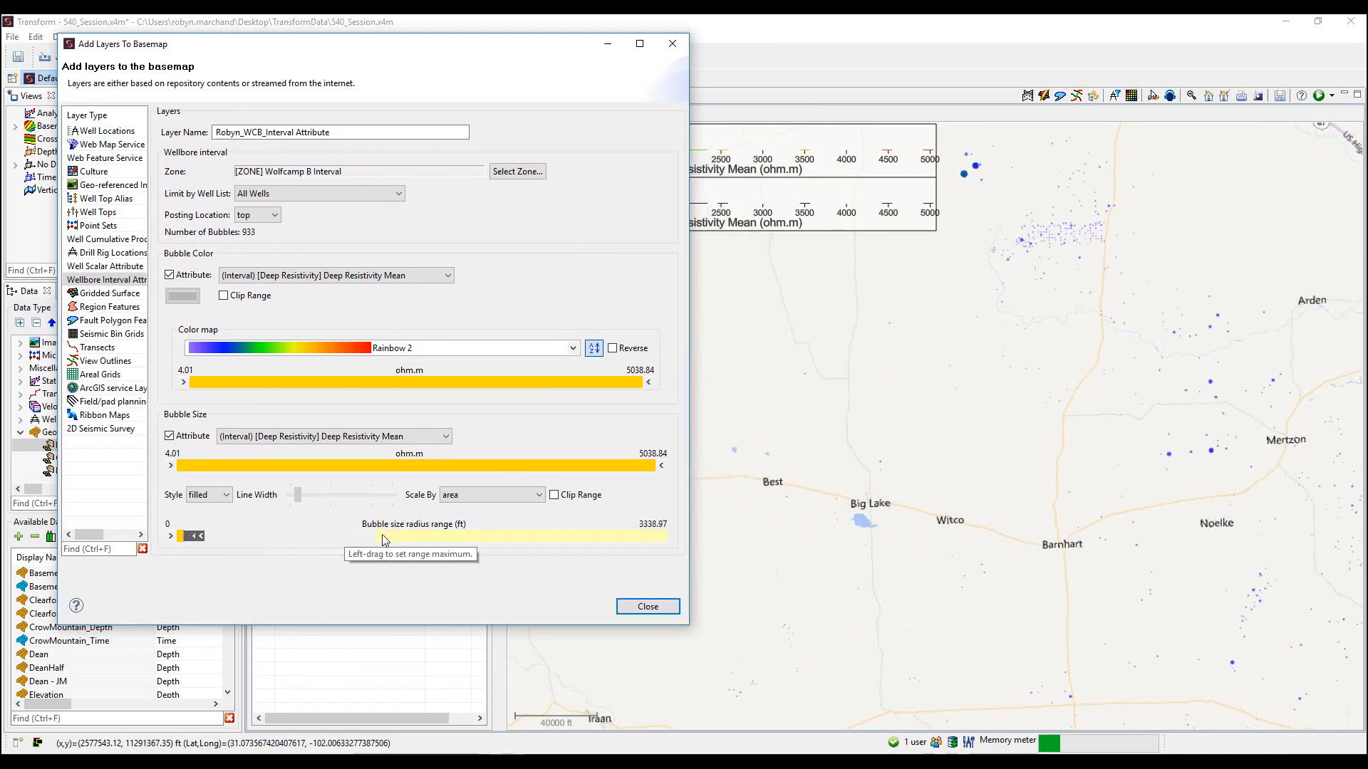
drag(190, 539, 504, 537)
drag(170, 538, 223, 539)
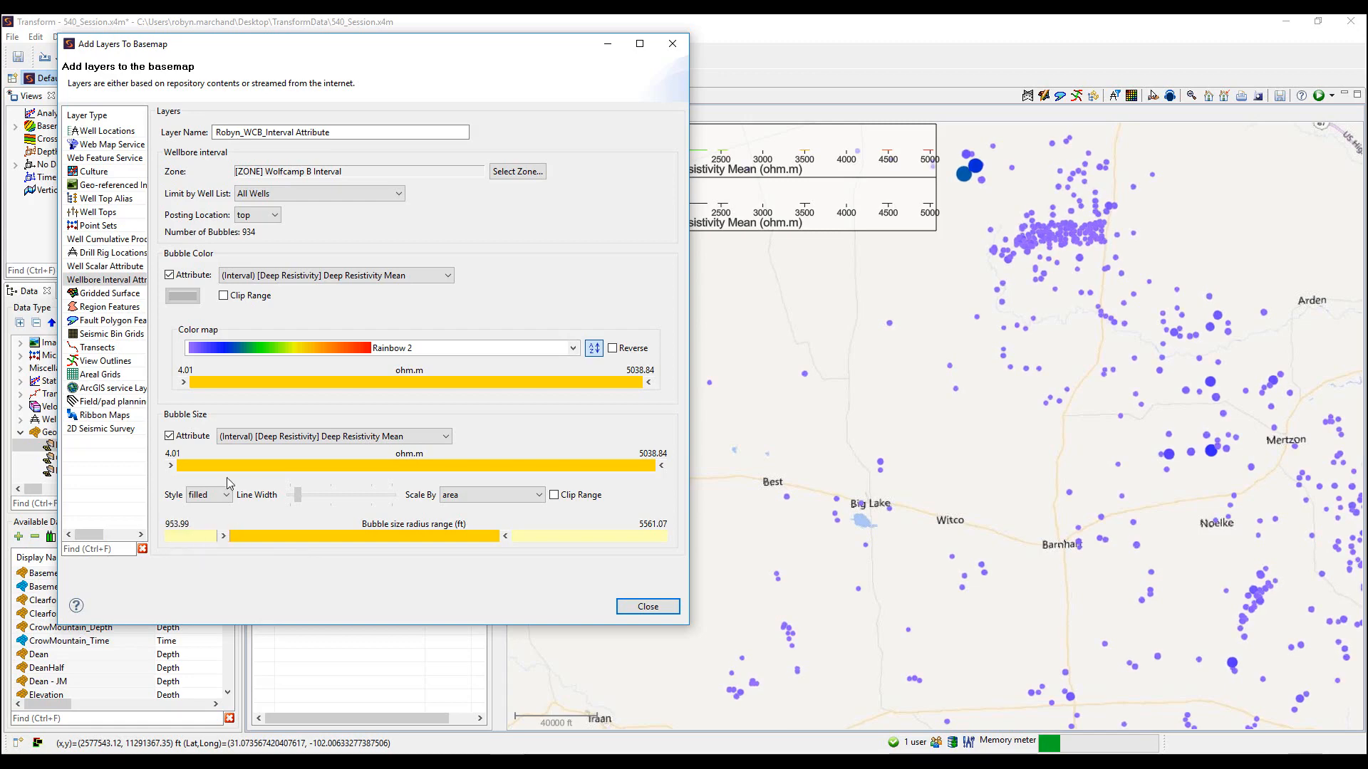
Compare a single fixed bubble color with attribute-based coloring, ending with the Deep Resistivity Mean coloring enabled
click(169, 275)
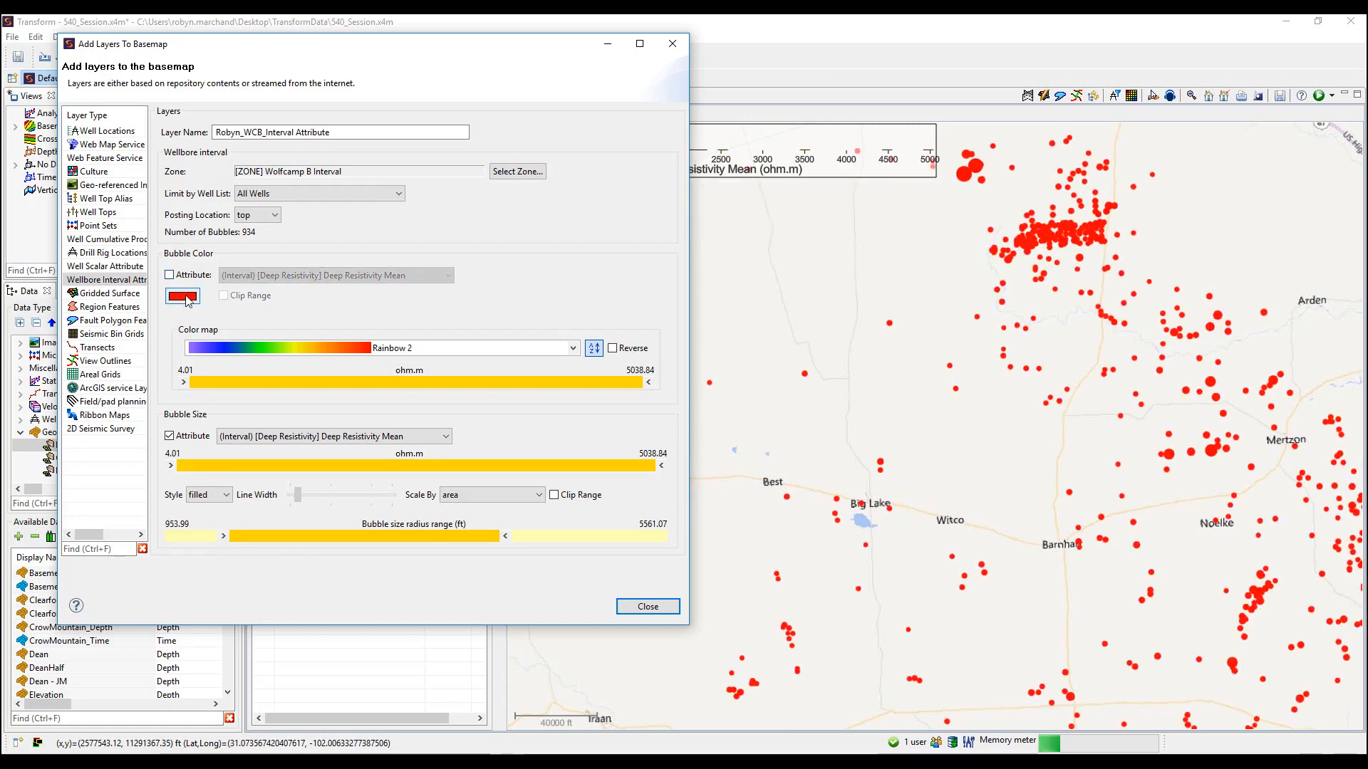
click(169, 275)
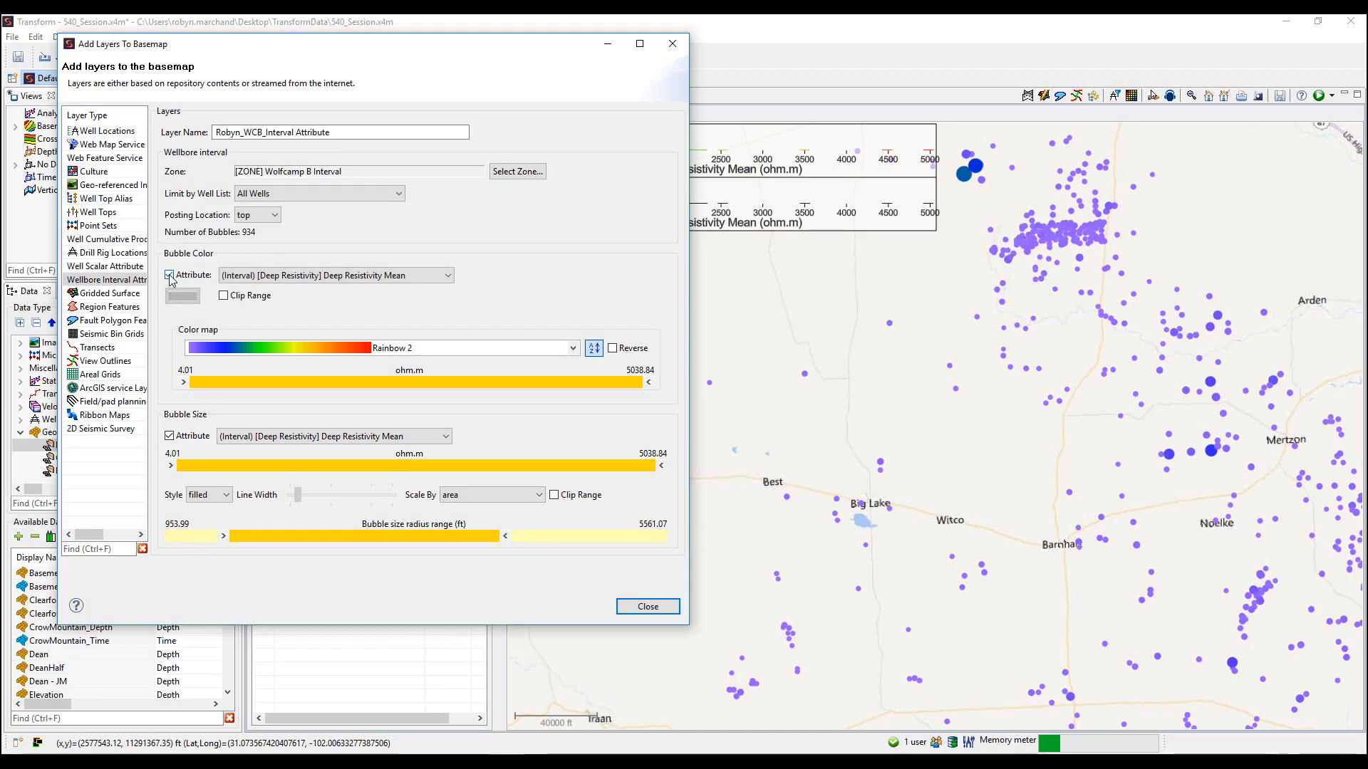
click(169, 275)
click(170, 275)
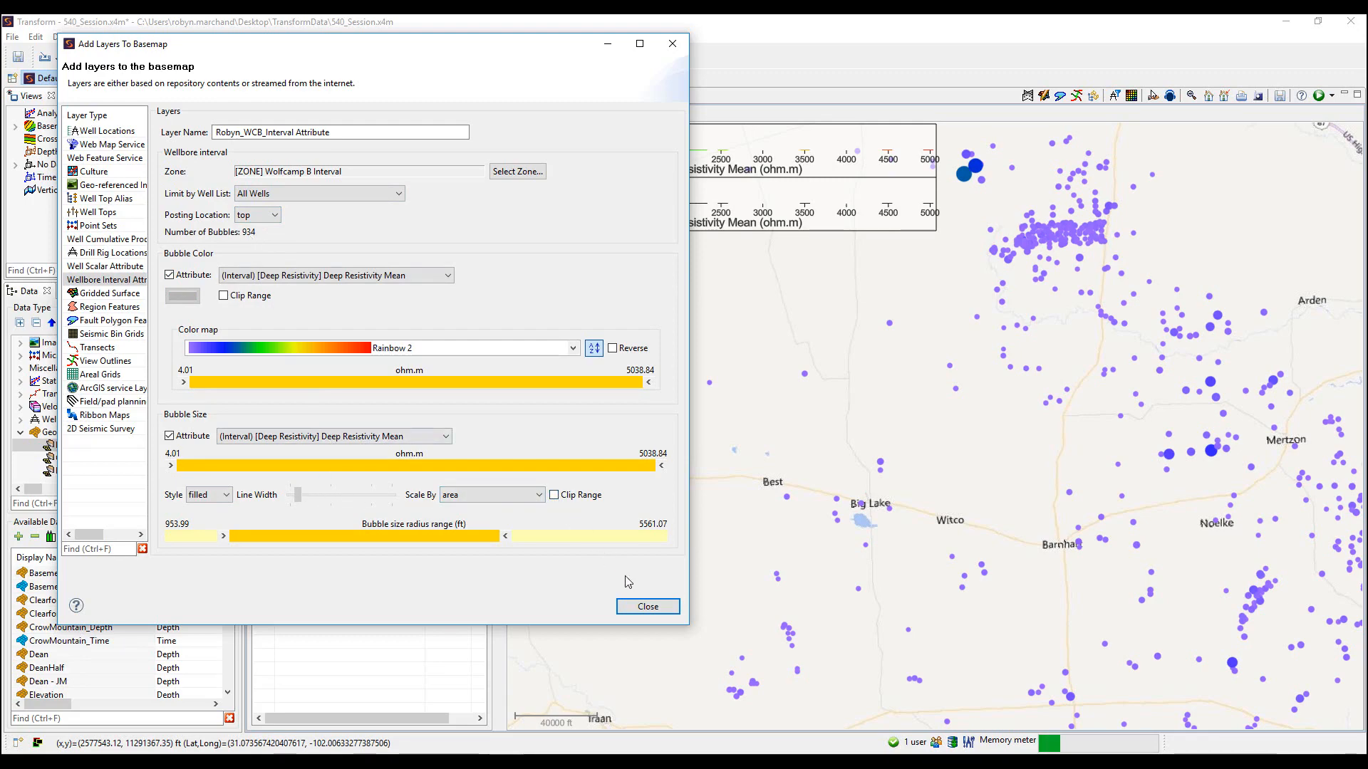
Finish adding layers and check the available options for the interval attribute layer, leaving it unchanged
click(646, 606)
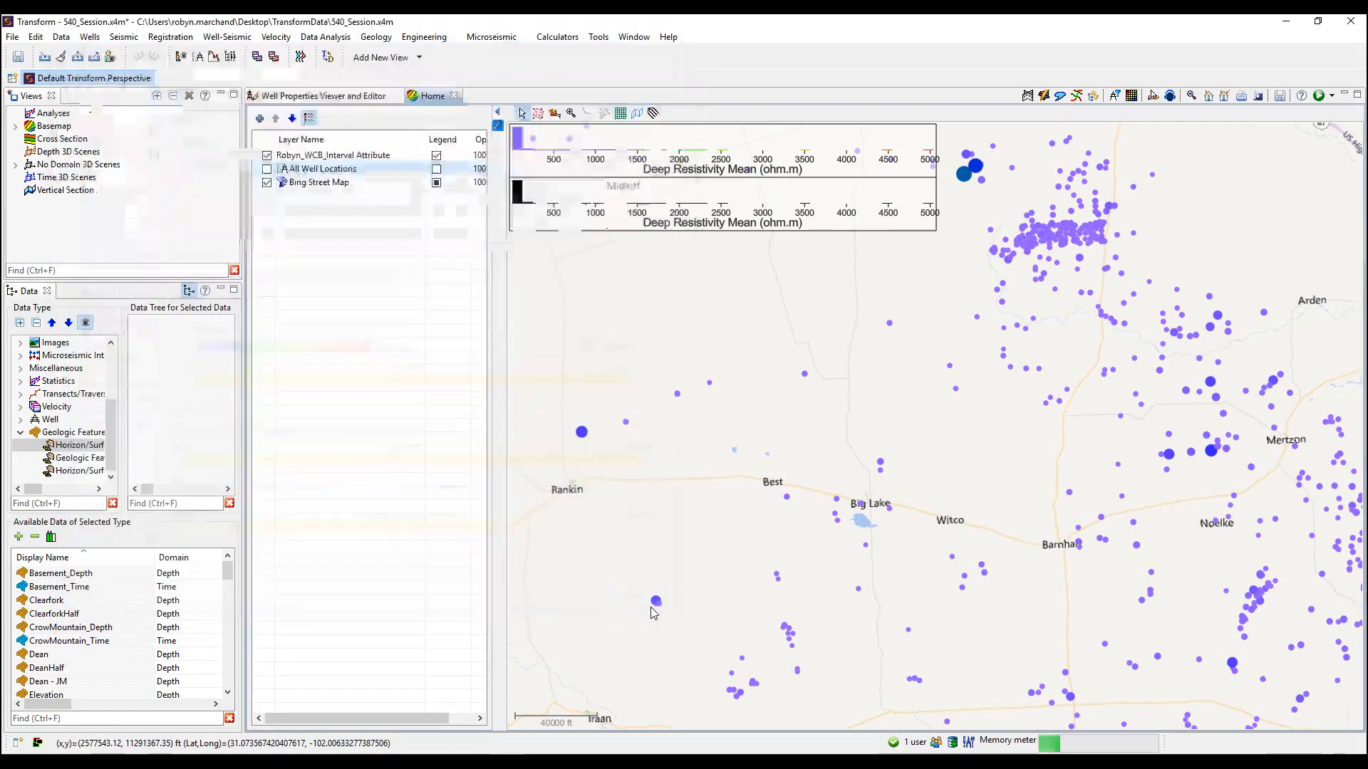
right_click(355, 156)
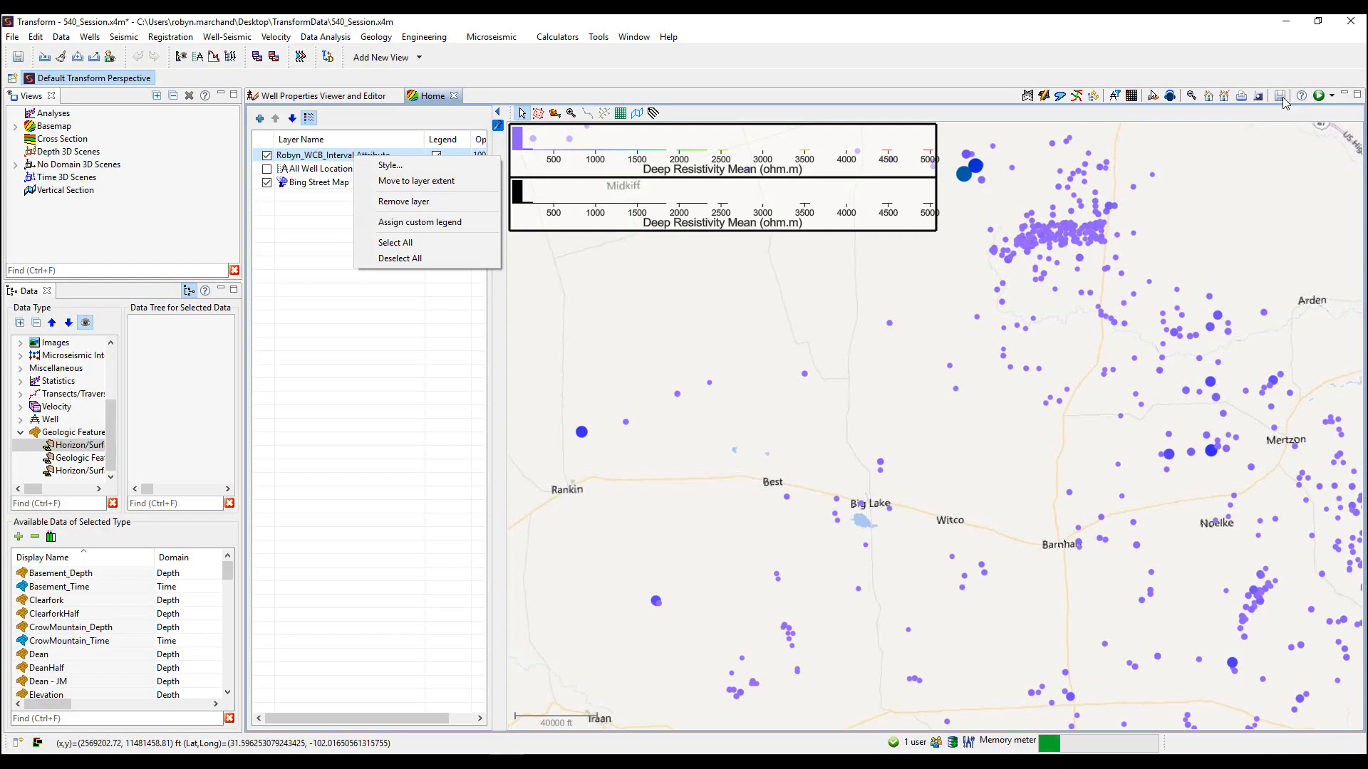
click(1274, 126)
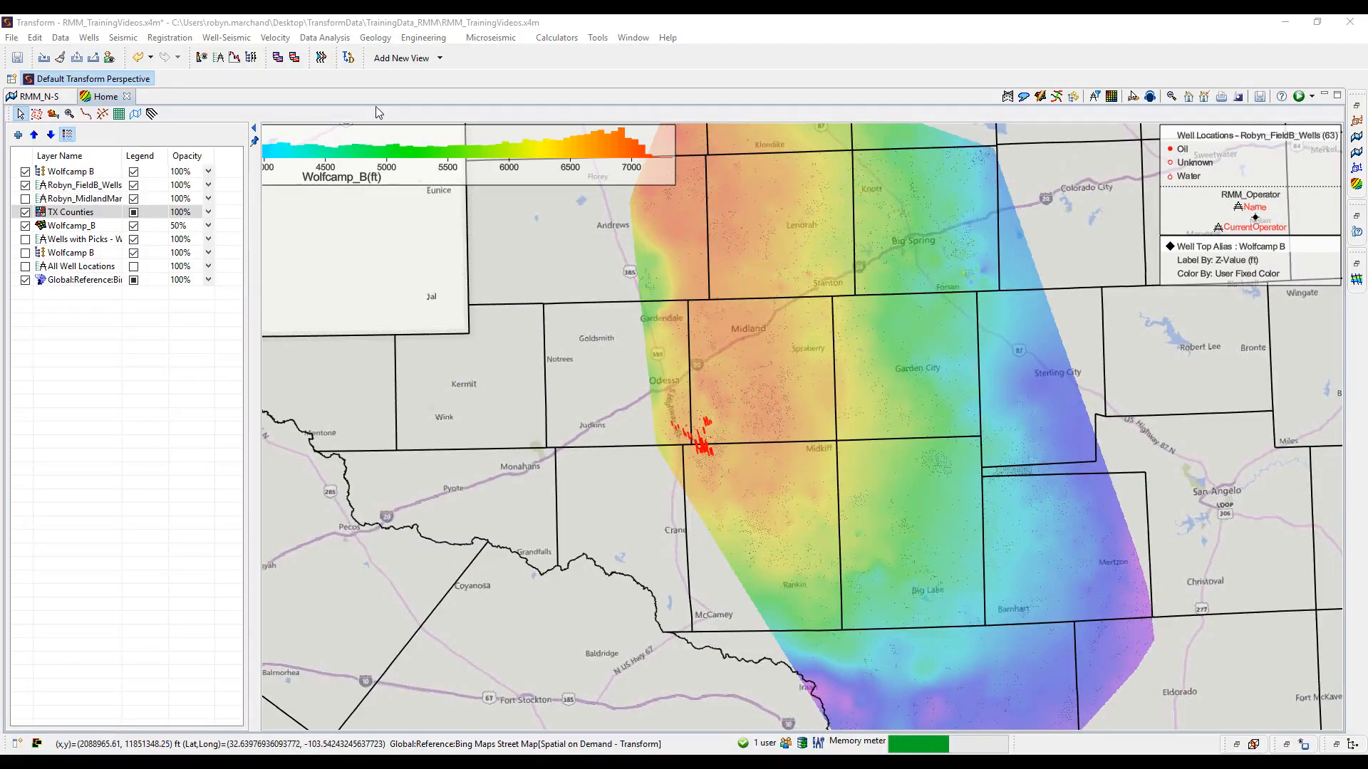
click(441, 59)
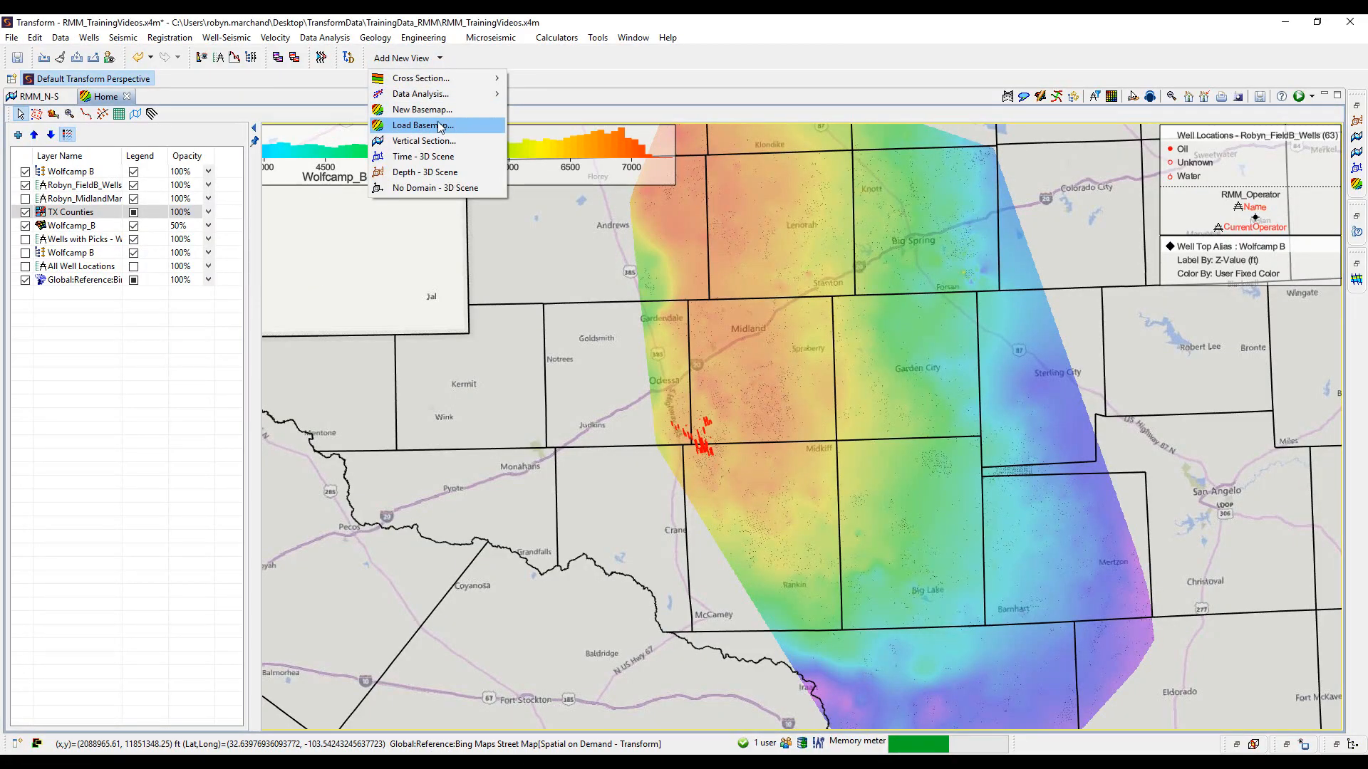
click(465, 65)
click(375, 38)
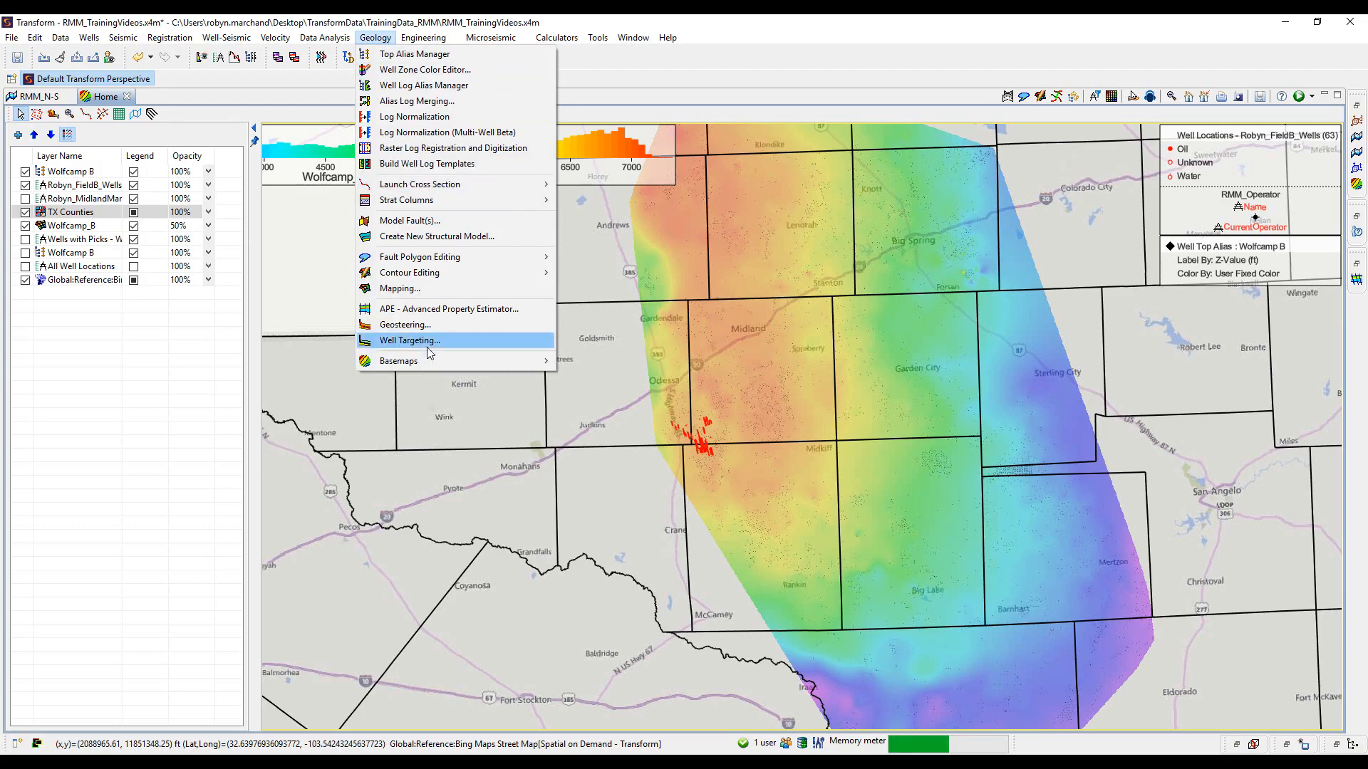
mouse_move(427, 361)
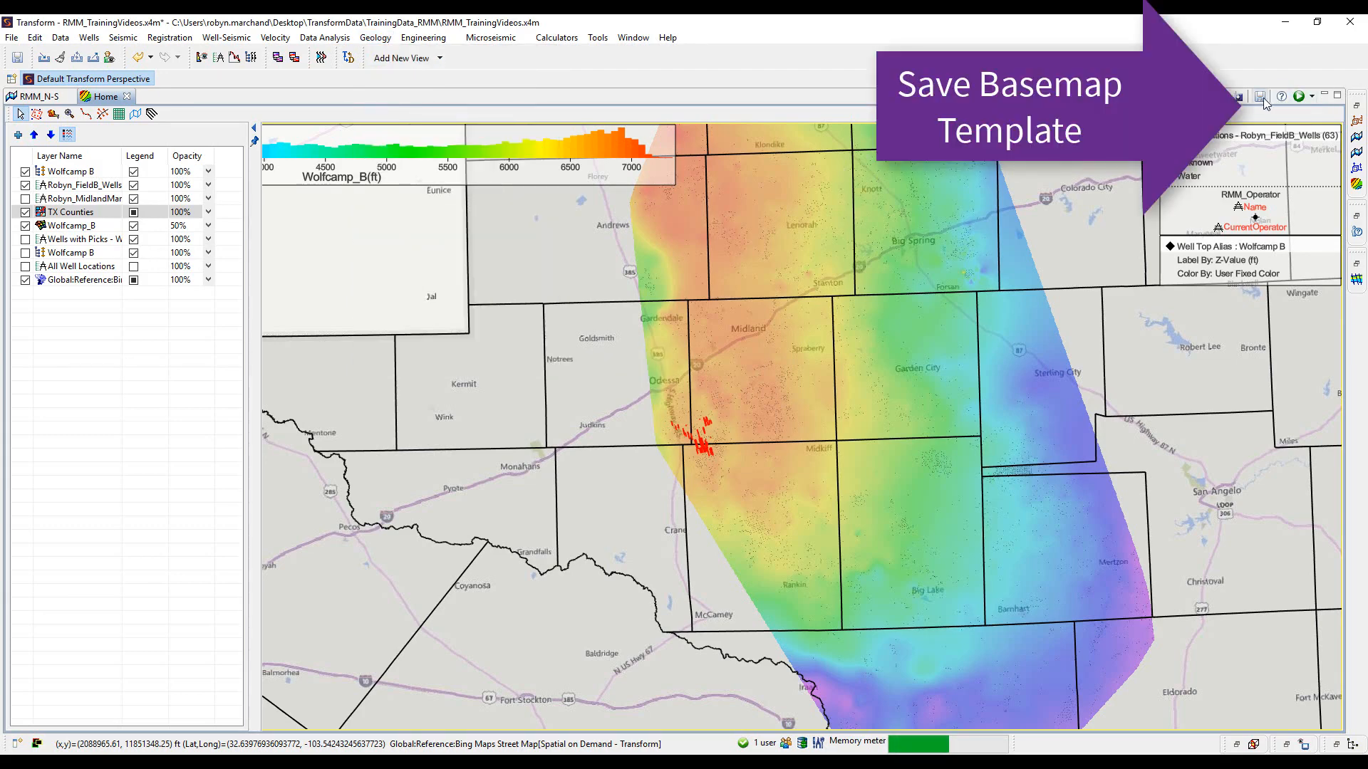
Save the current basemap as a template file named RobynWolfcampBtemplate.bm in the TrainingData_RMM folder
click(1259, 97)
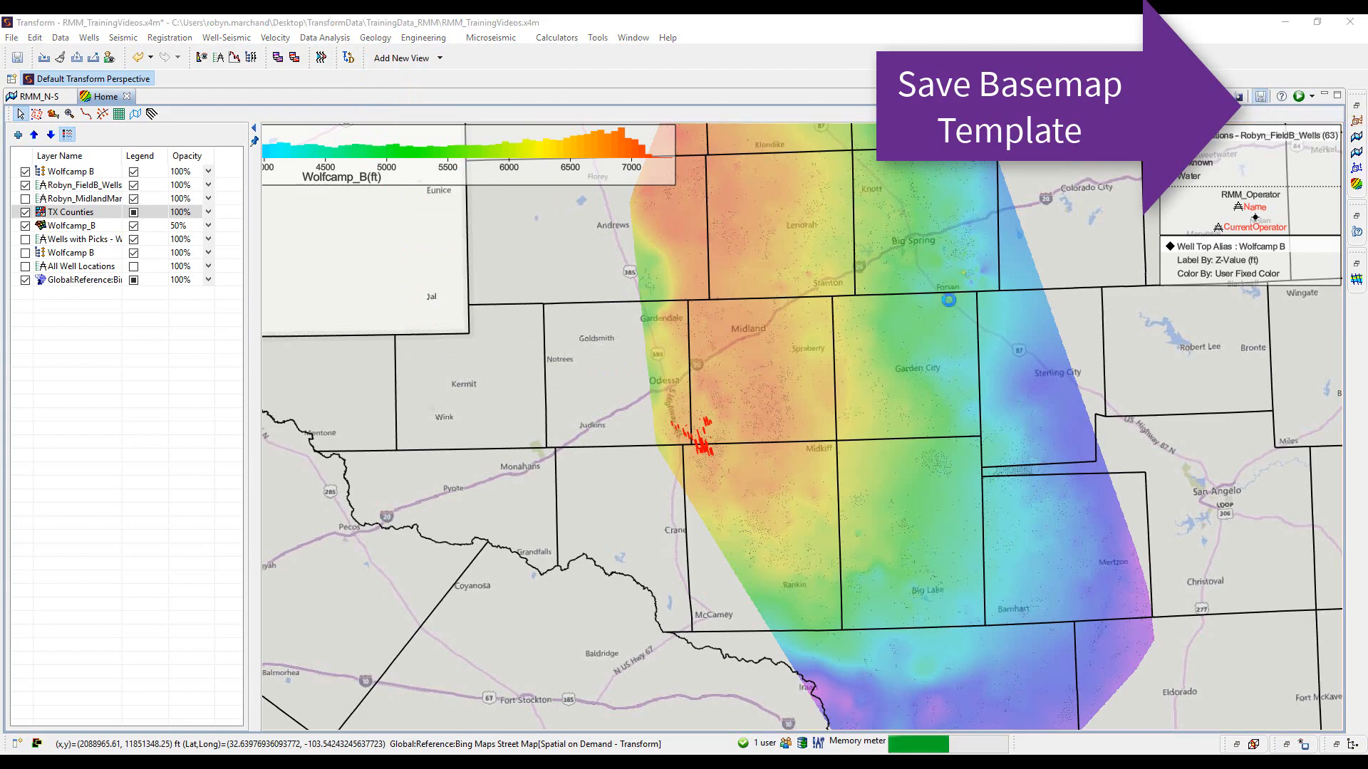
drag(368, 527, 299, 524)
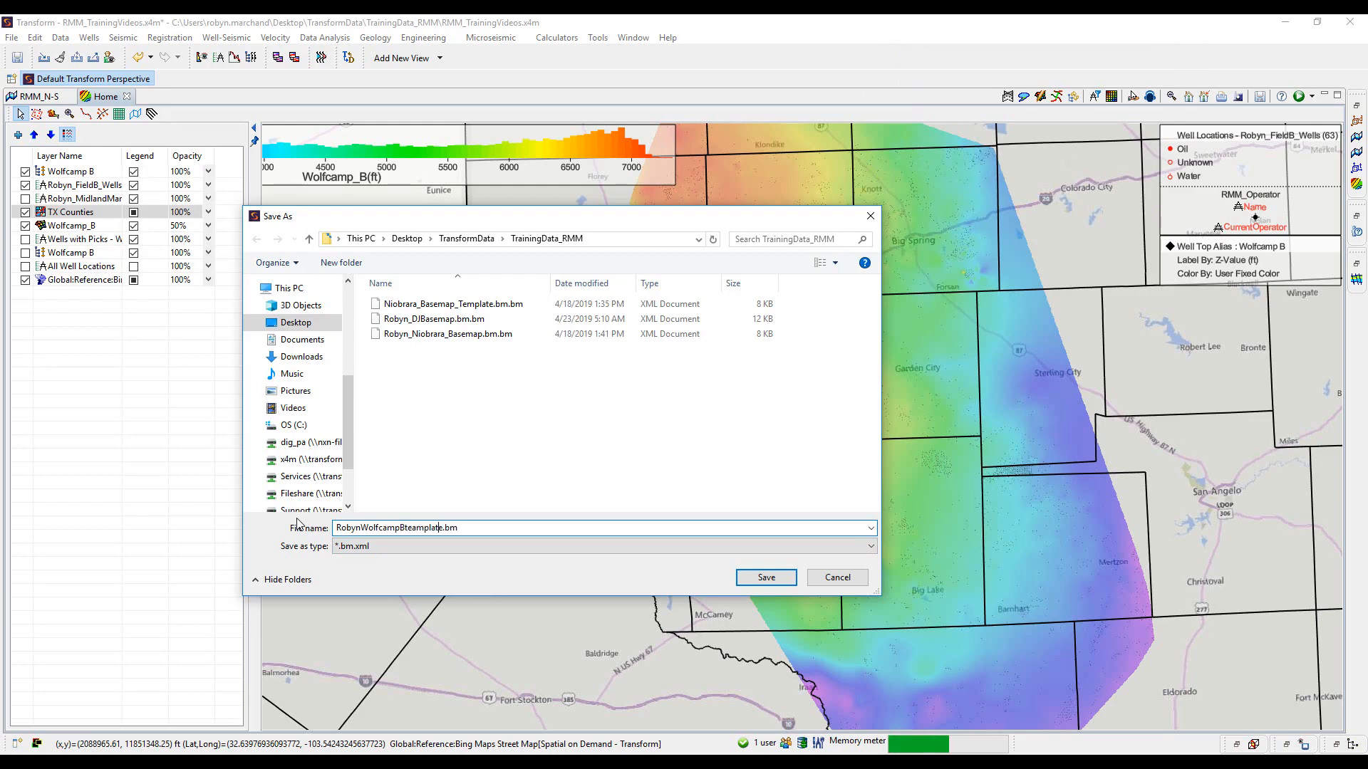
key(Delete)
click(761, 575)
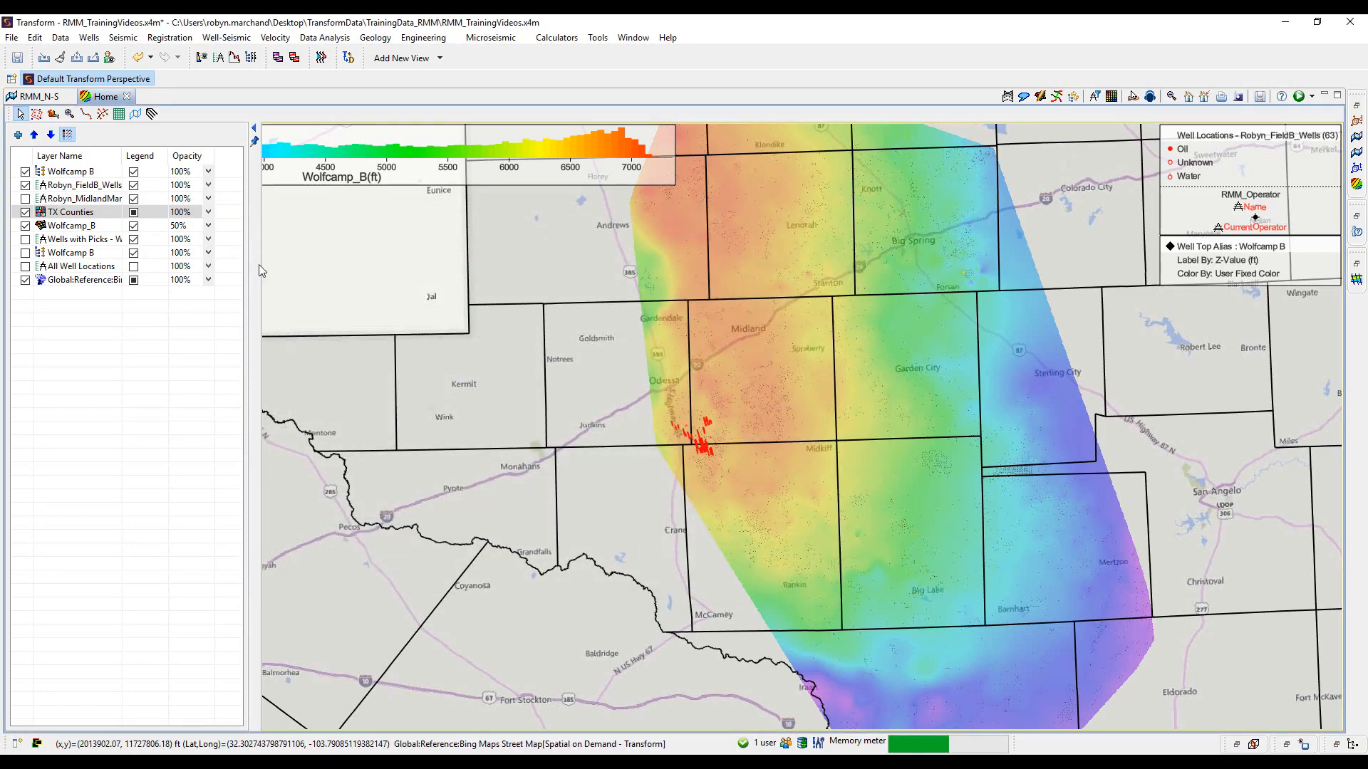
Review the display styles of the top Wolfcamp B well top alias layer and the Wolfcamp_B gridded surface layer
right_click(82, 178)
click(96, 183)
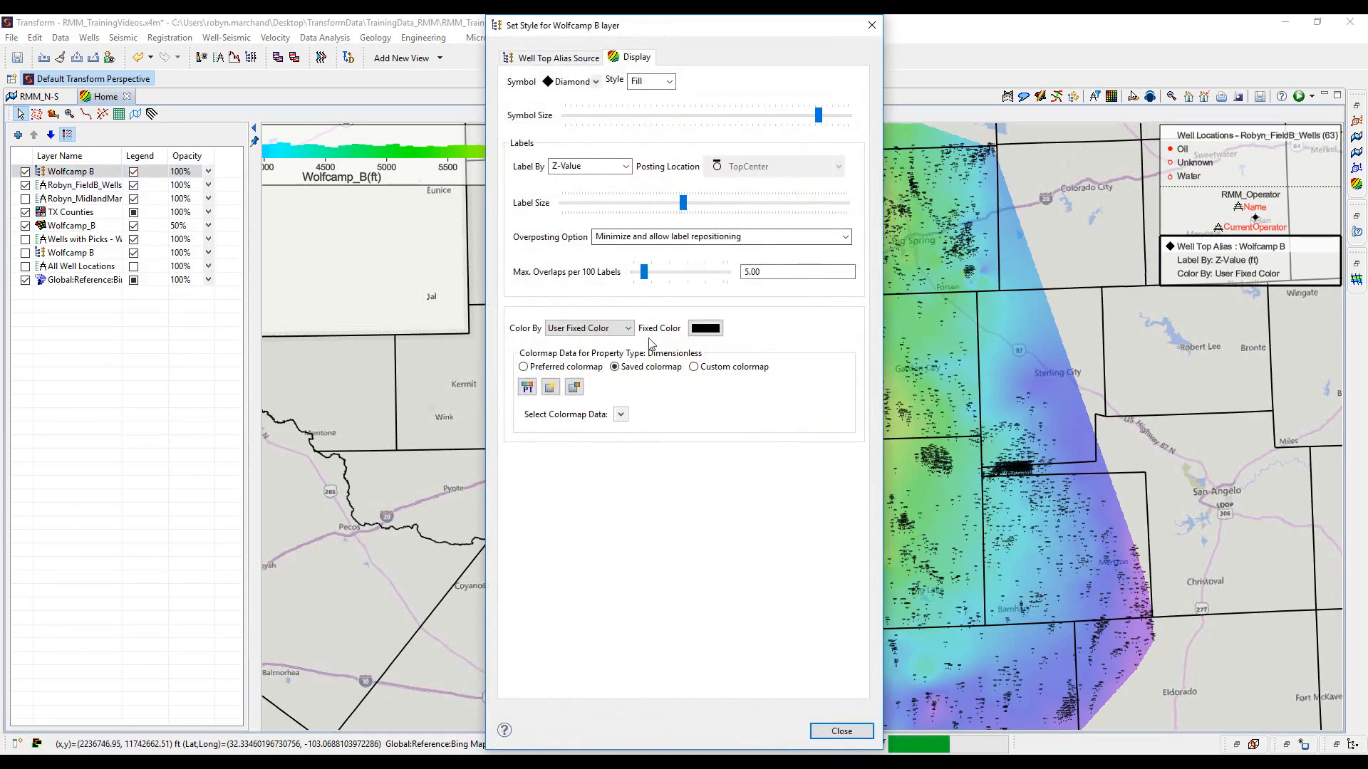
click(834, 735)
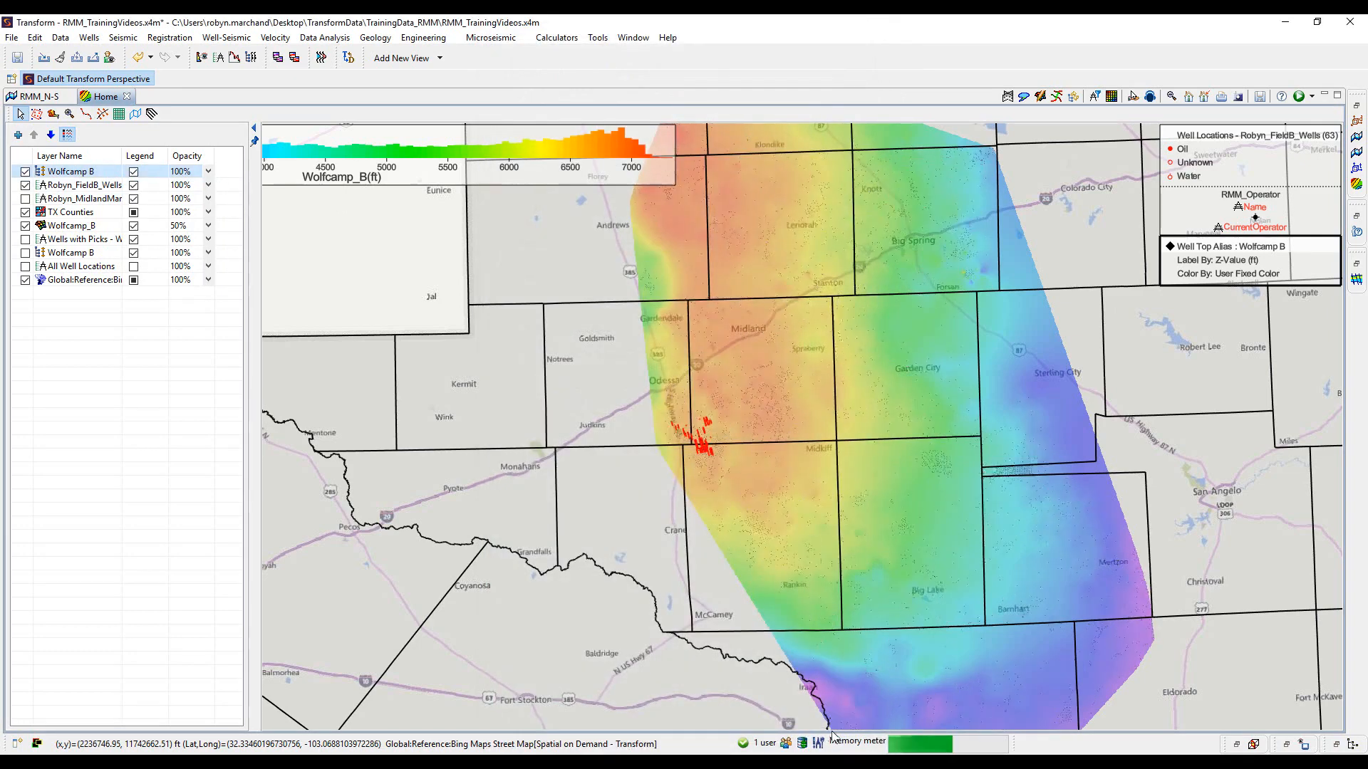
right_click(99, 226)
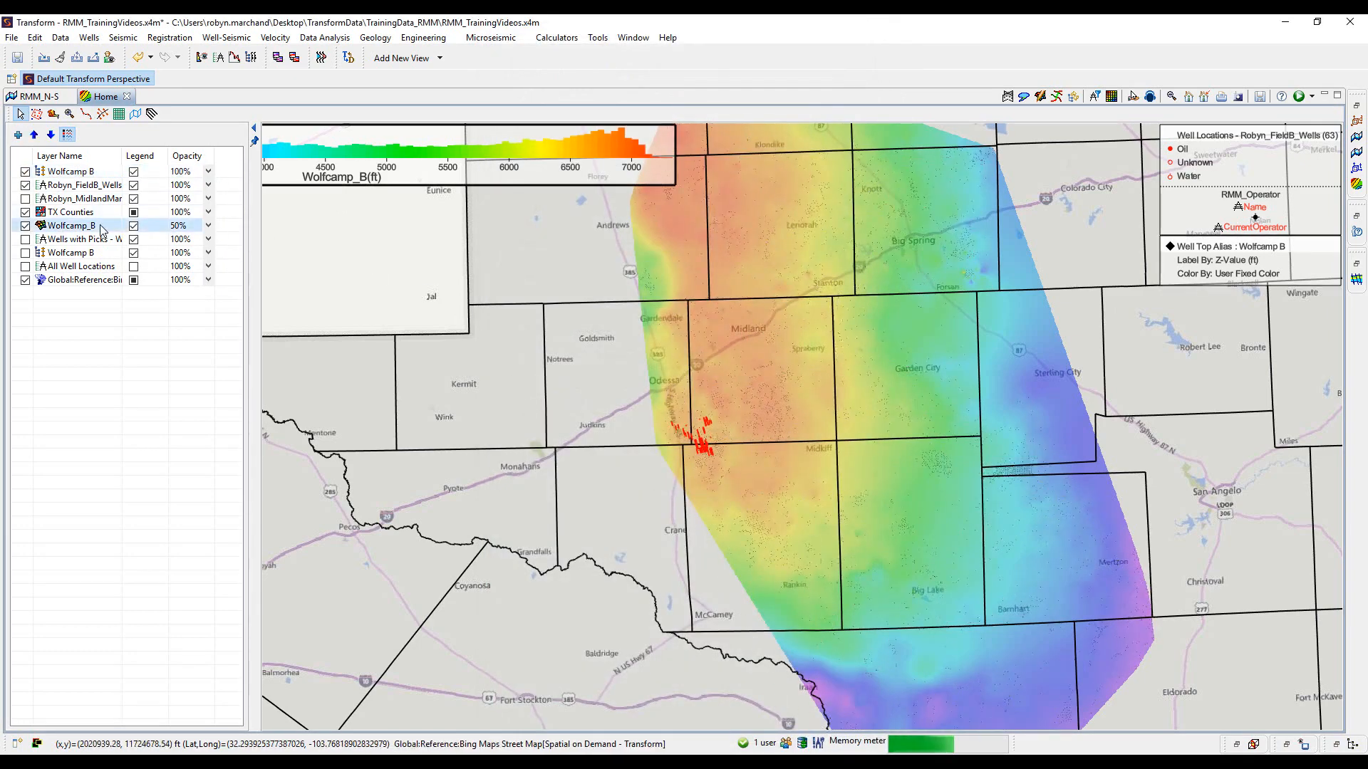
click(142, 238)
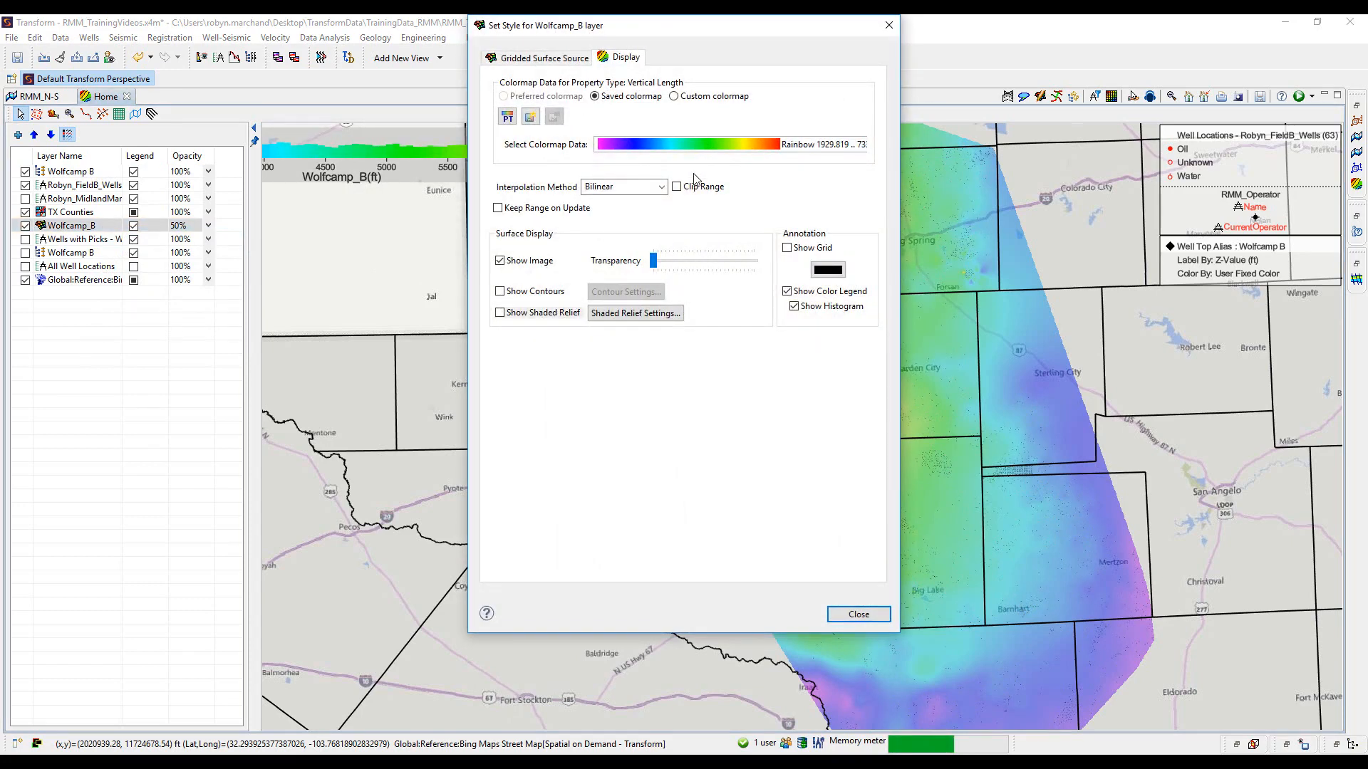
click(857, 617)
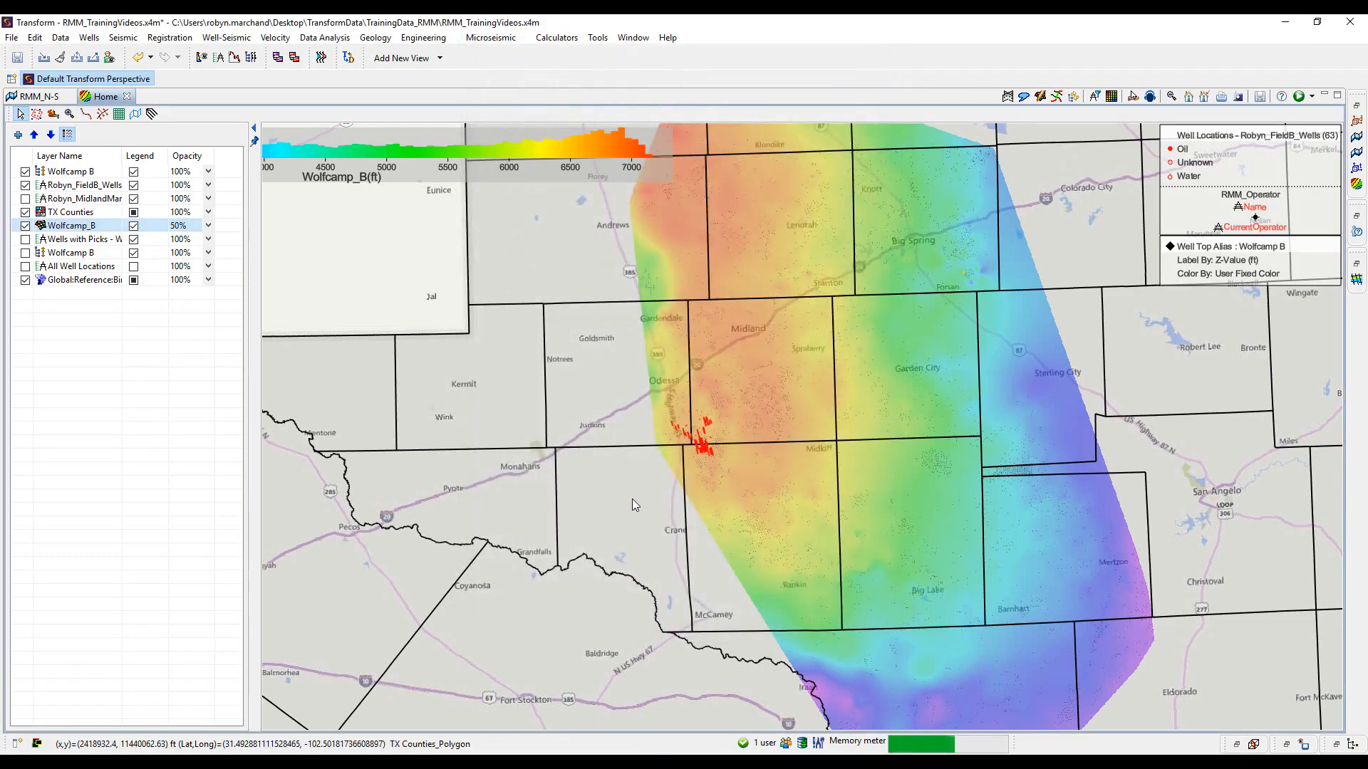
Load the RobynWolfcampBtemplate basemap template as a new basemap, accepting the suggested basemap name
scroll(631, 498, up, 3)
scroll(632, 498, down, 5)
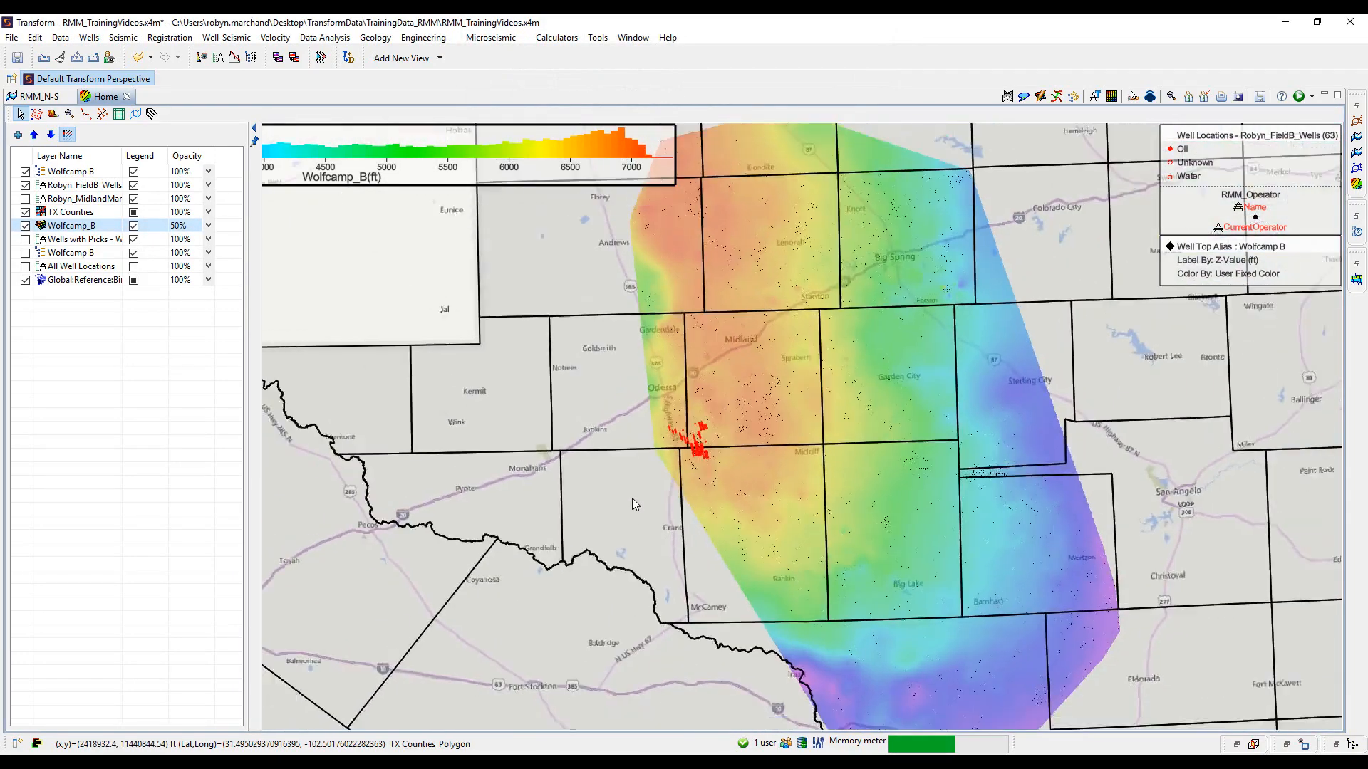
scroll(631, 498, up, 2)
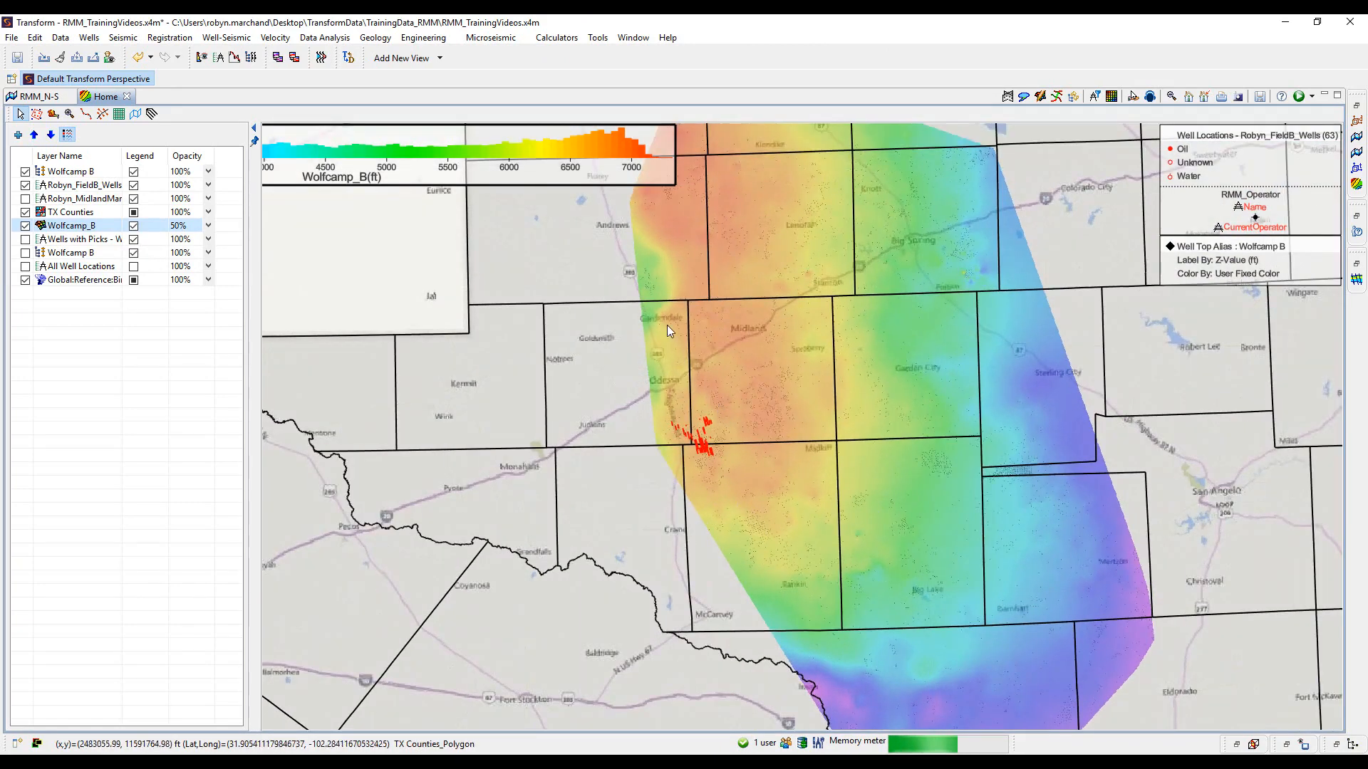
click(440, 59)
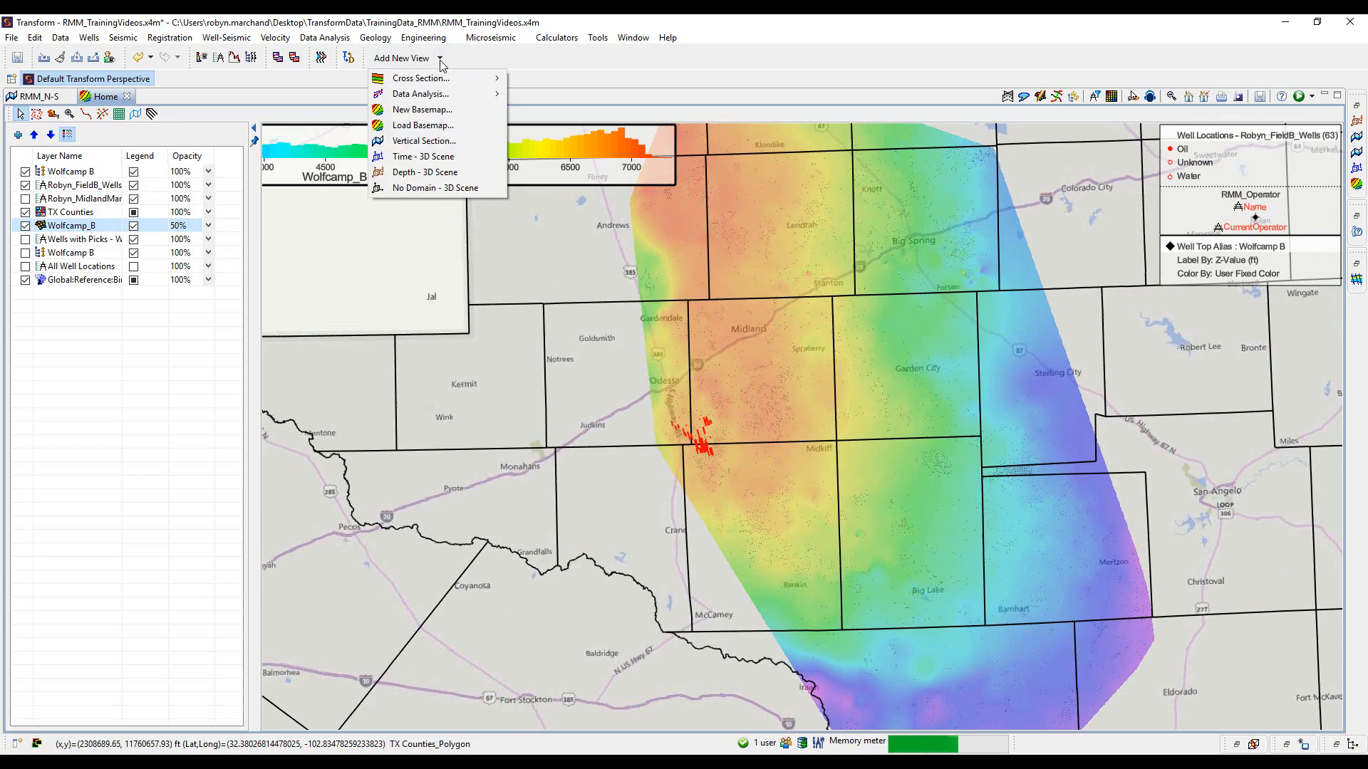
click(443, 126)
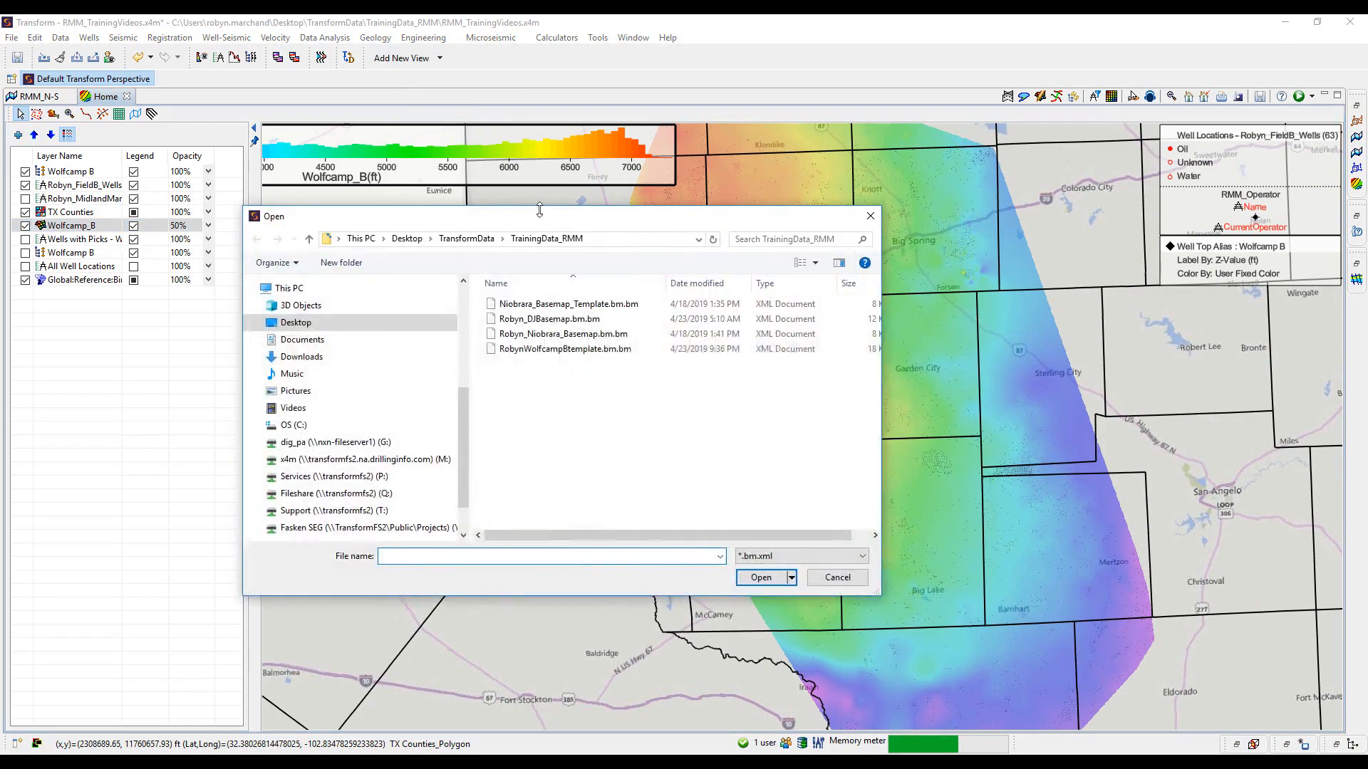
click(564, 349)
click(761, 578)
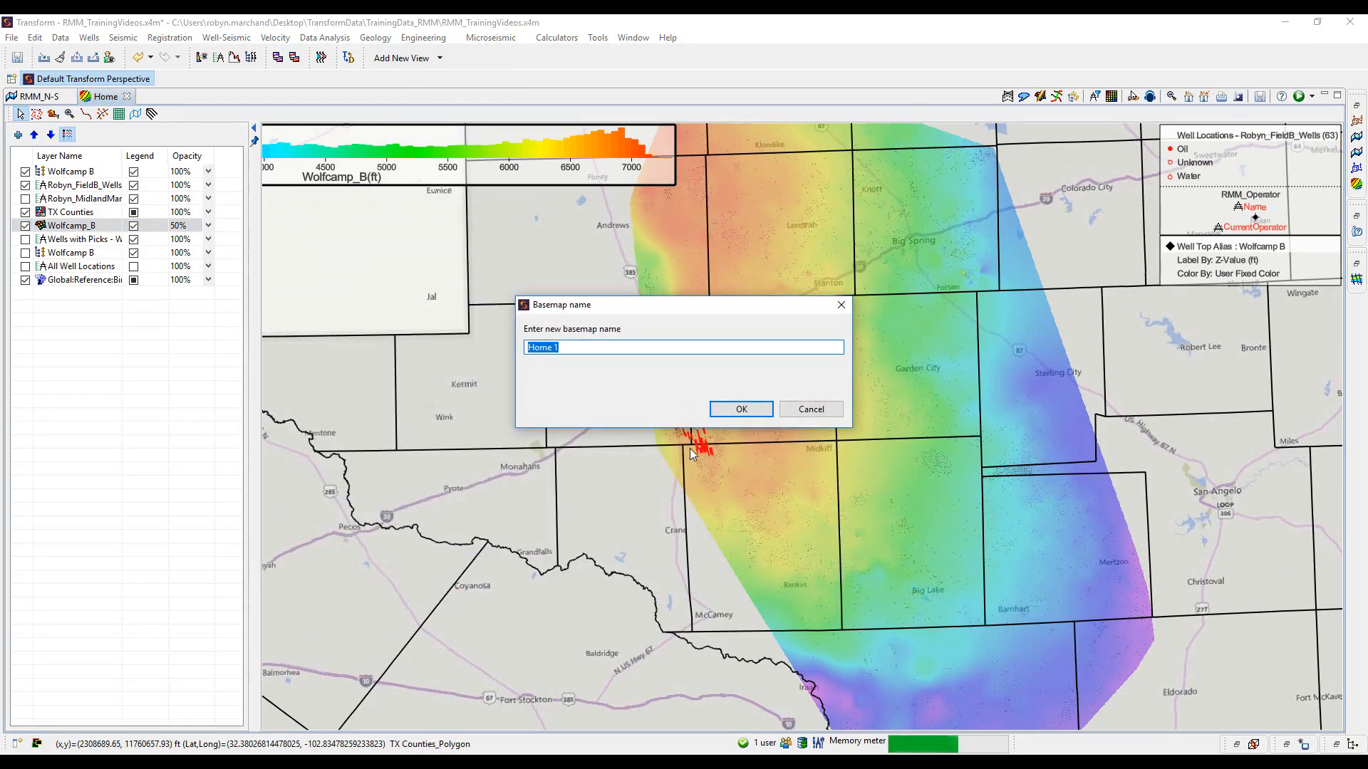
click(738, 407)
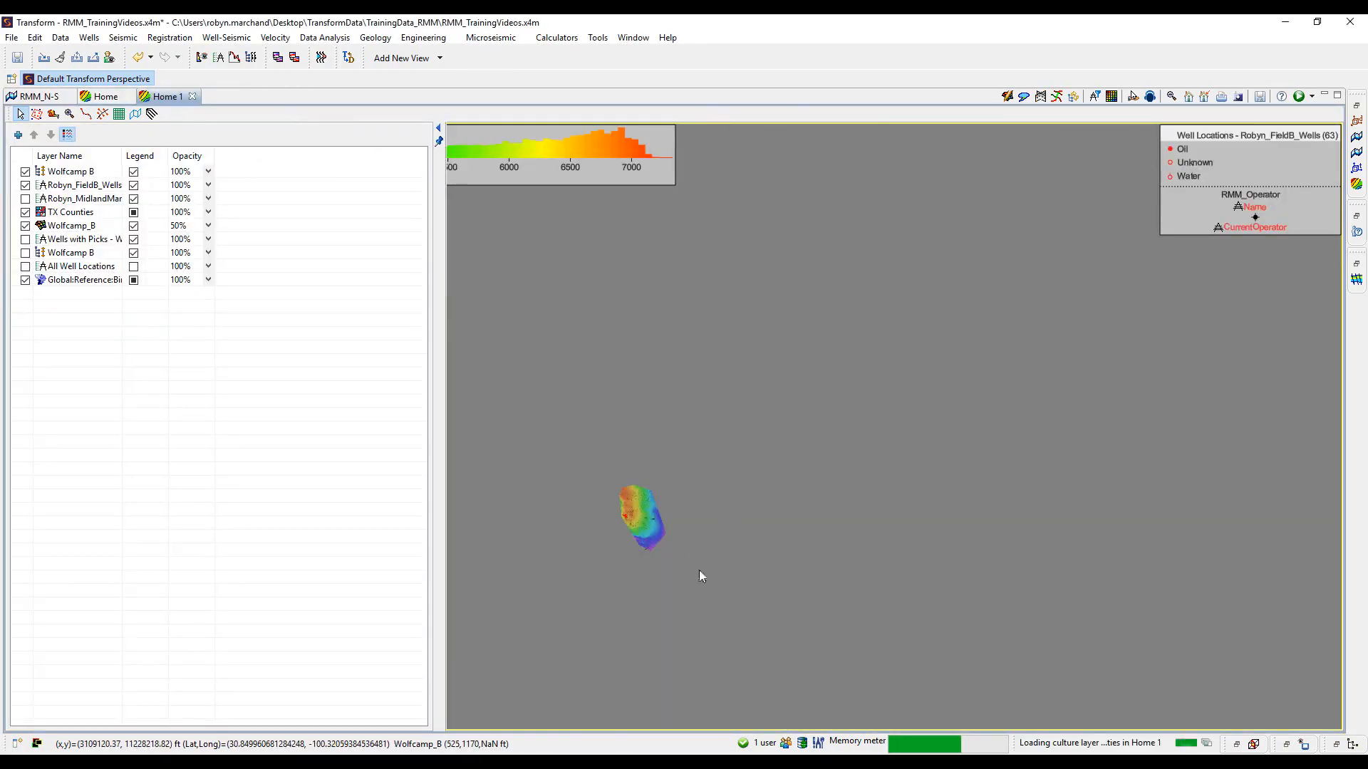
Examine the loaded basemap around the red well paths and check the Wolfcamp B layer's alias source and display settings
scroll(650, 539, up, 3)
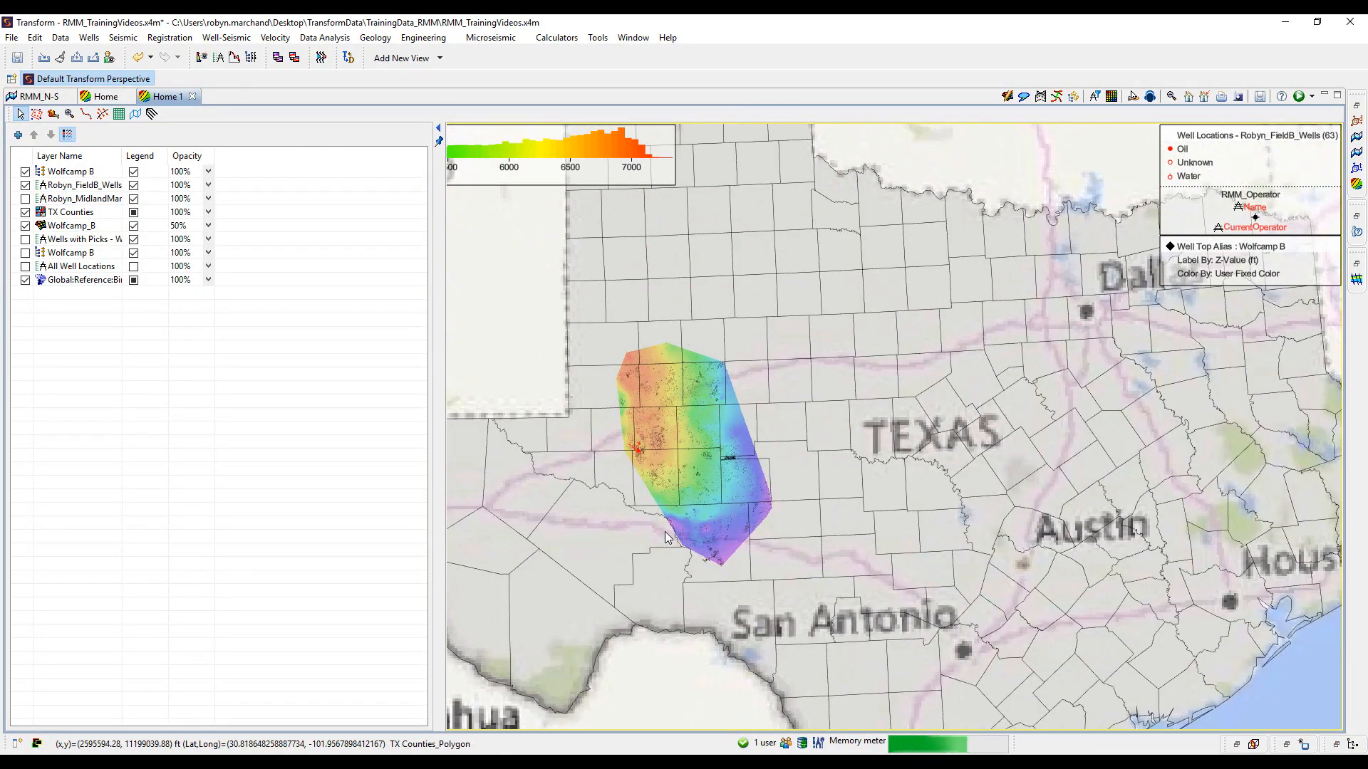
scroll(666, 537, up, 5)
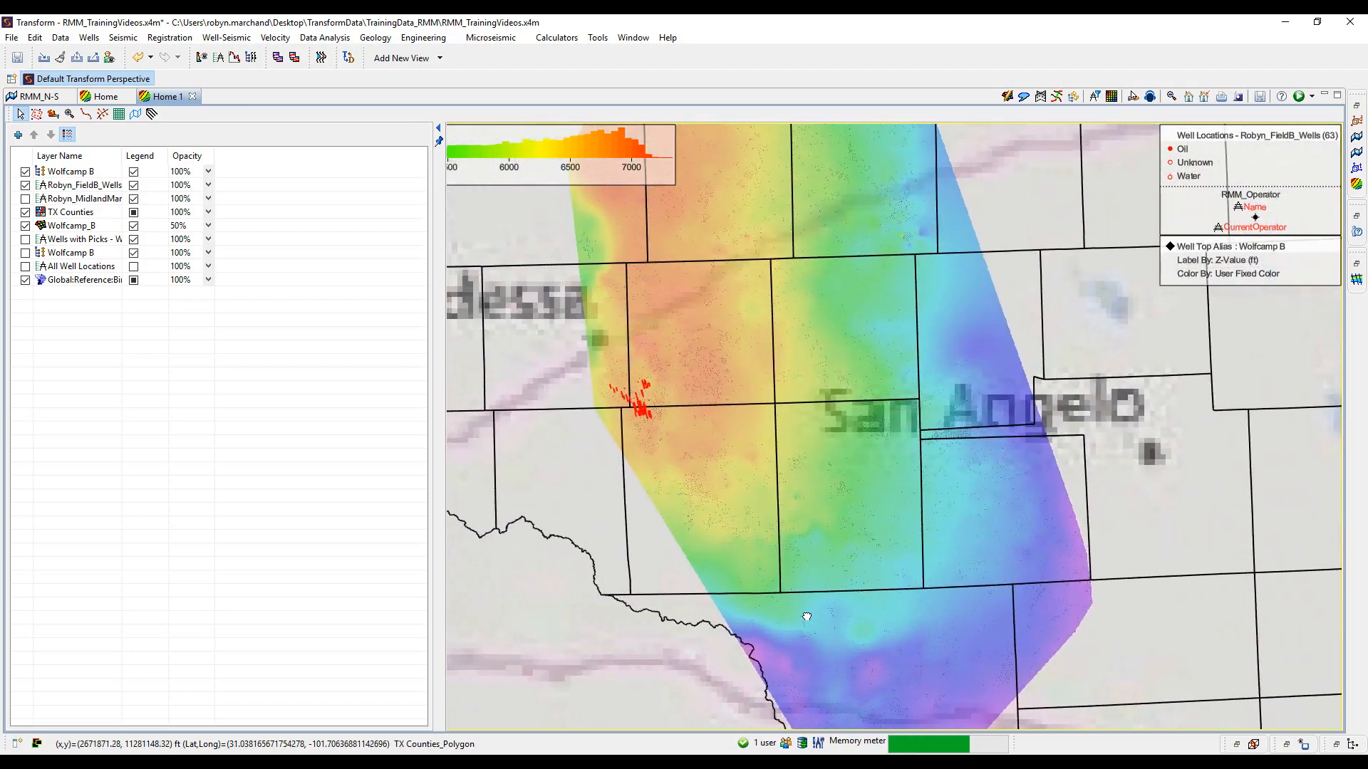
scroll(807, 617, up, 5)
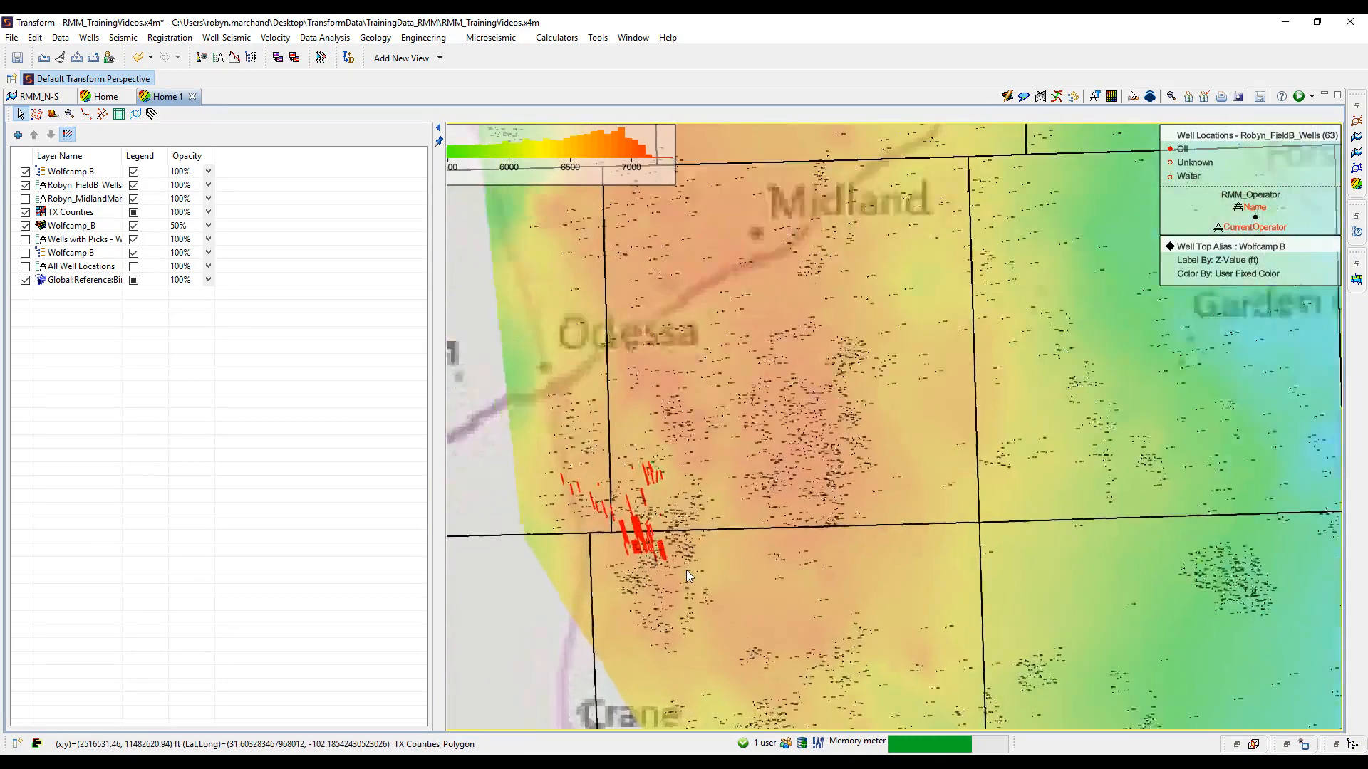
scroll(686, 570, up, 5)
right_click(89, 174)
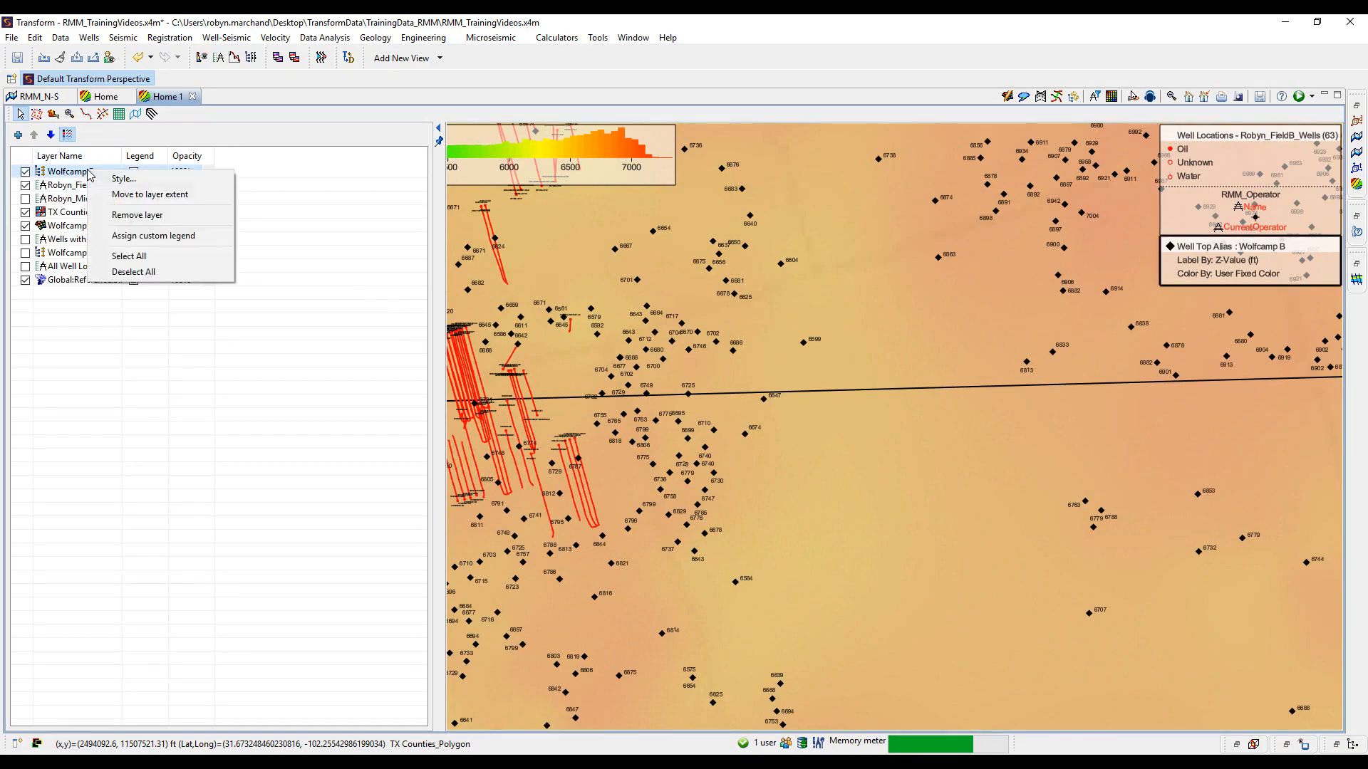
click(123, 179)
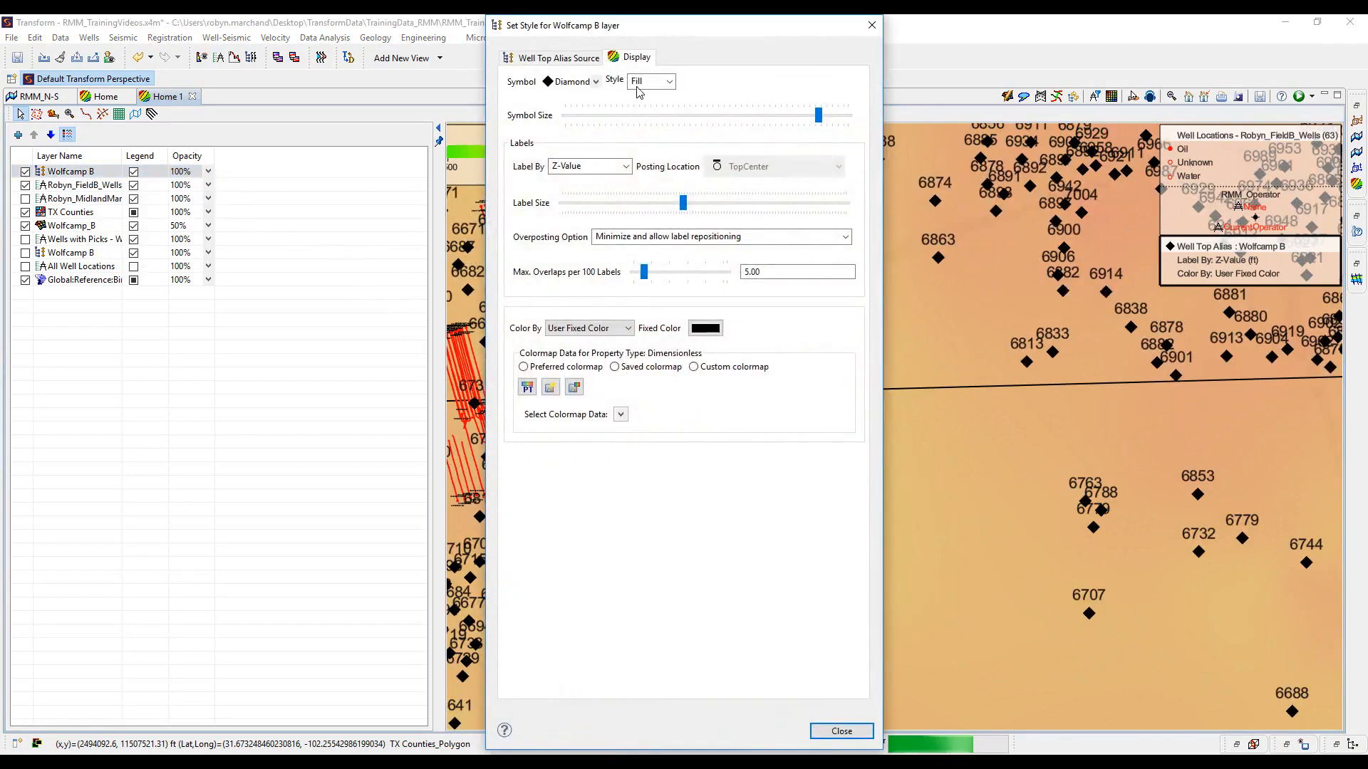
click(555, 58)
scroll(570, 627, down, 10)
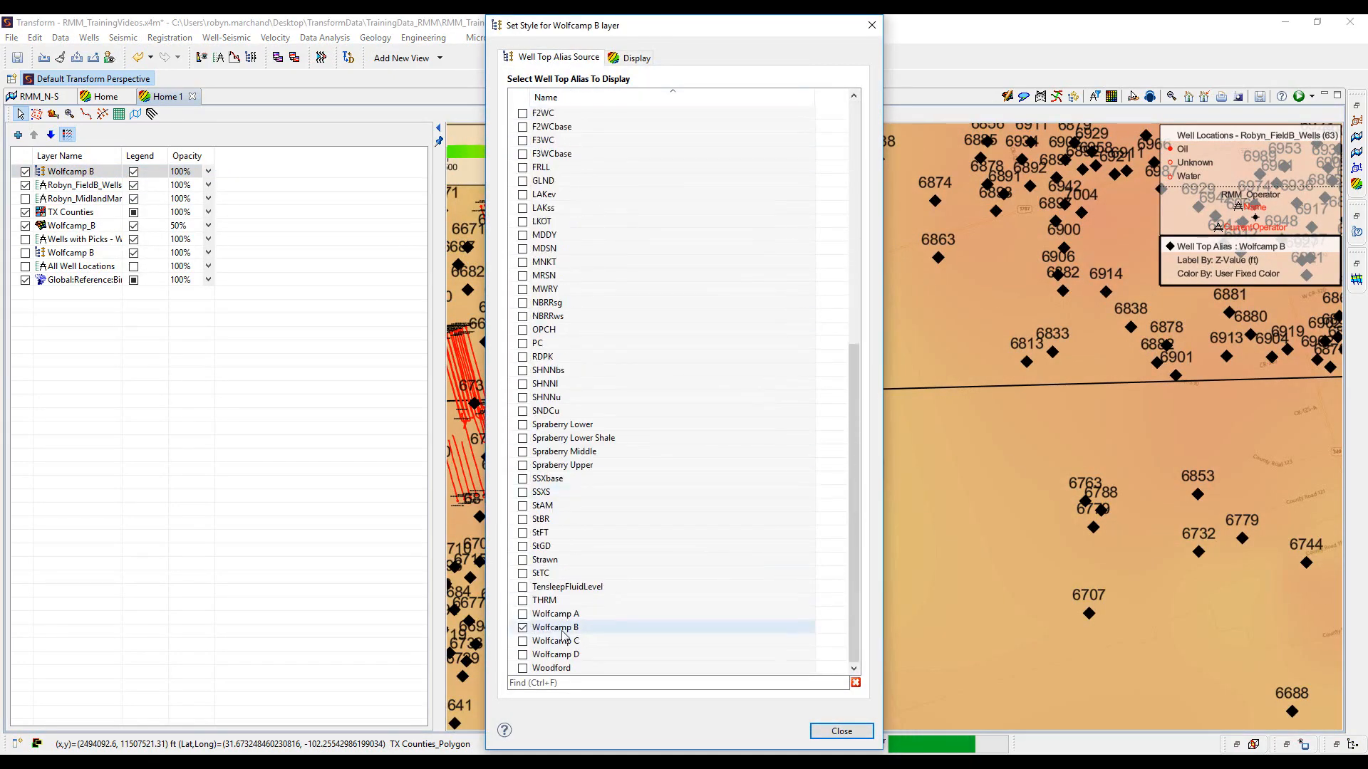
click(632, 58)
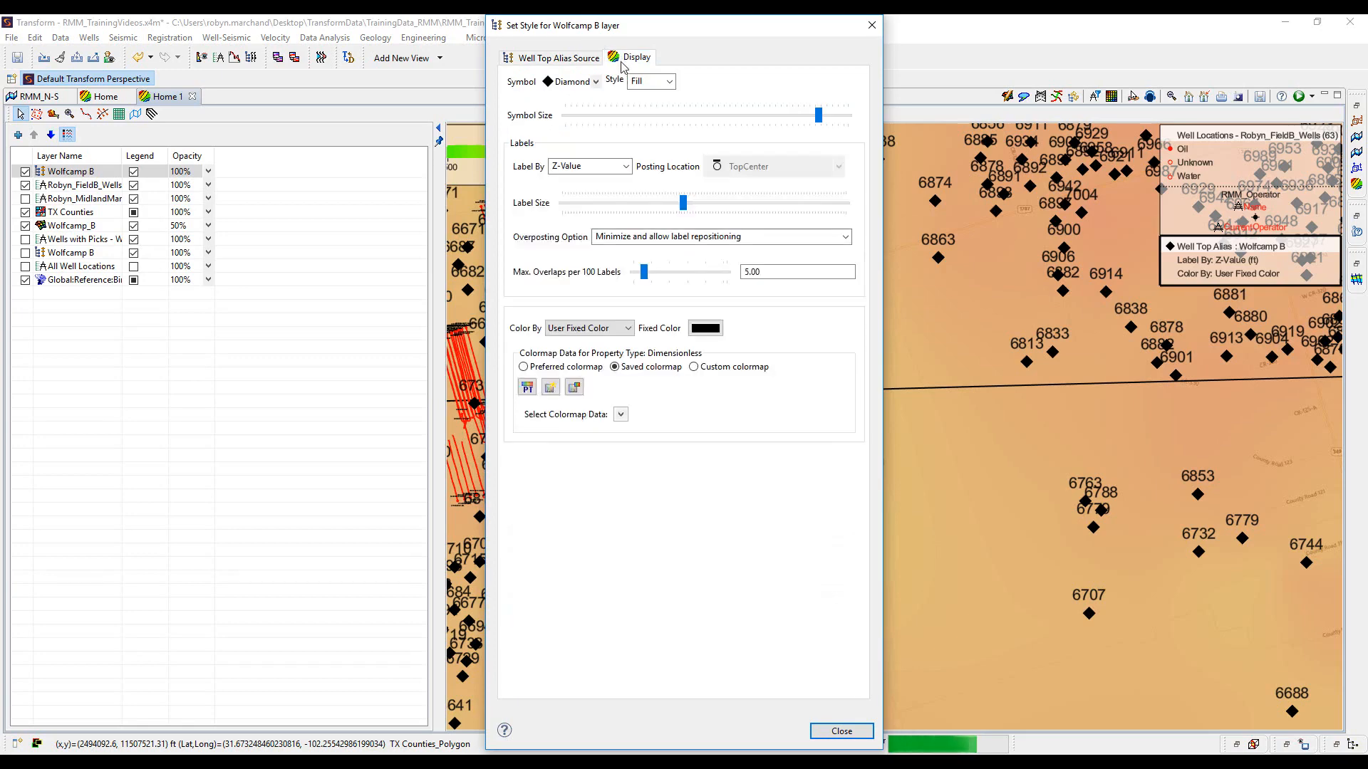
click(841, 731)
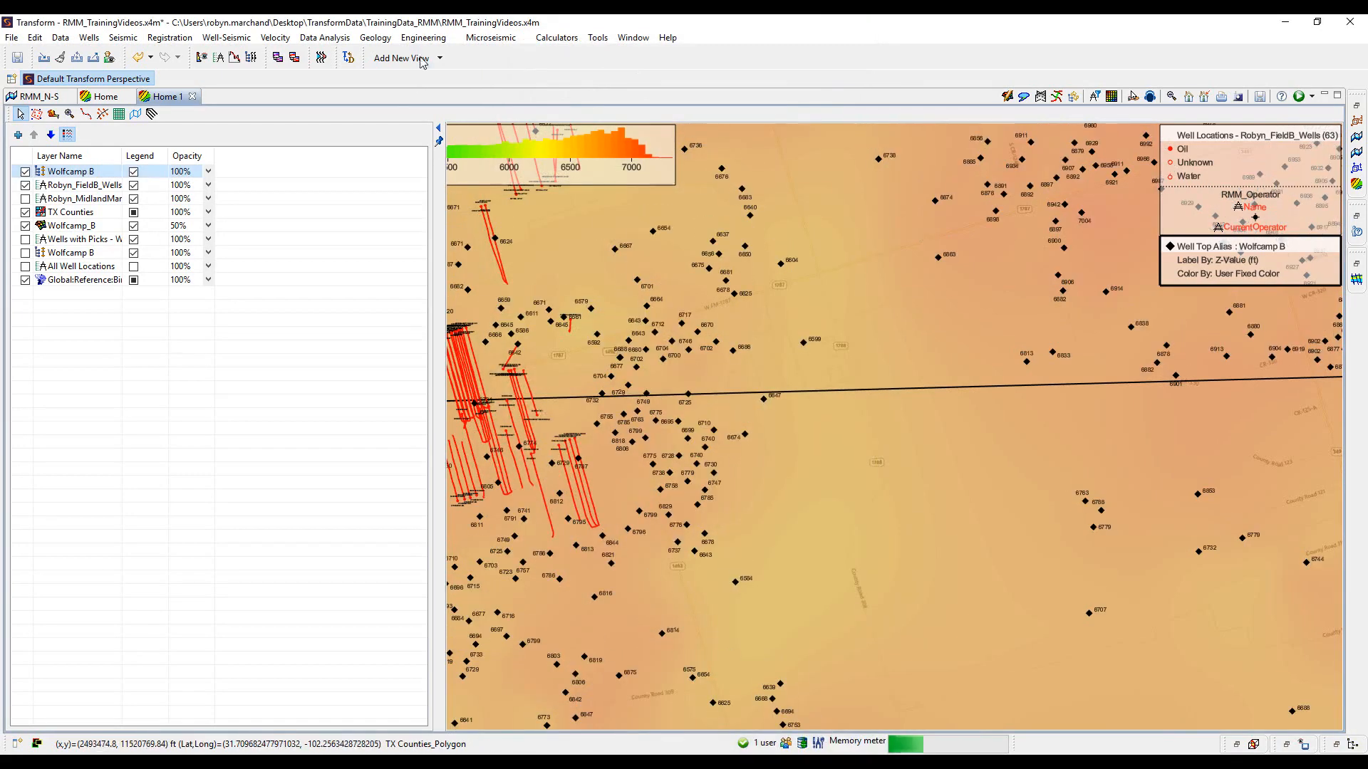
Load the Robyn_DJBasemap template as another basemap with the suggested name, continuing despite the project mismatch, and view the restored layers
click(421, 60)
click(419, 127)
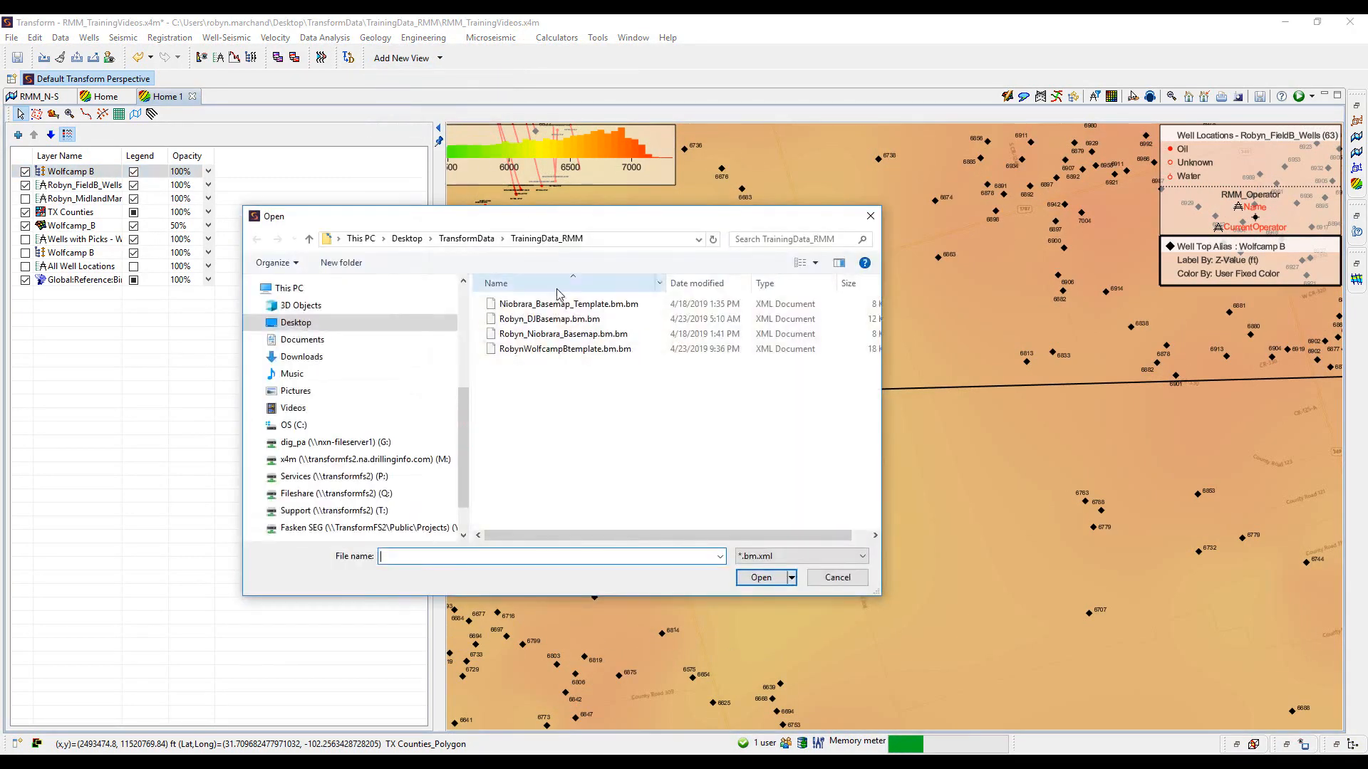
click(581, 322)
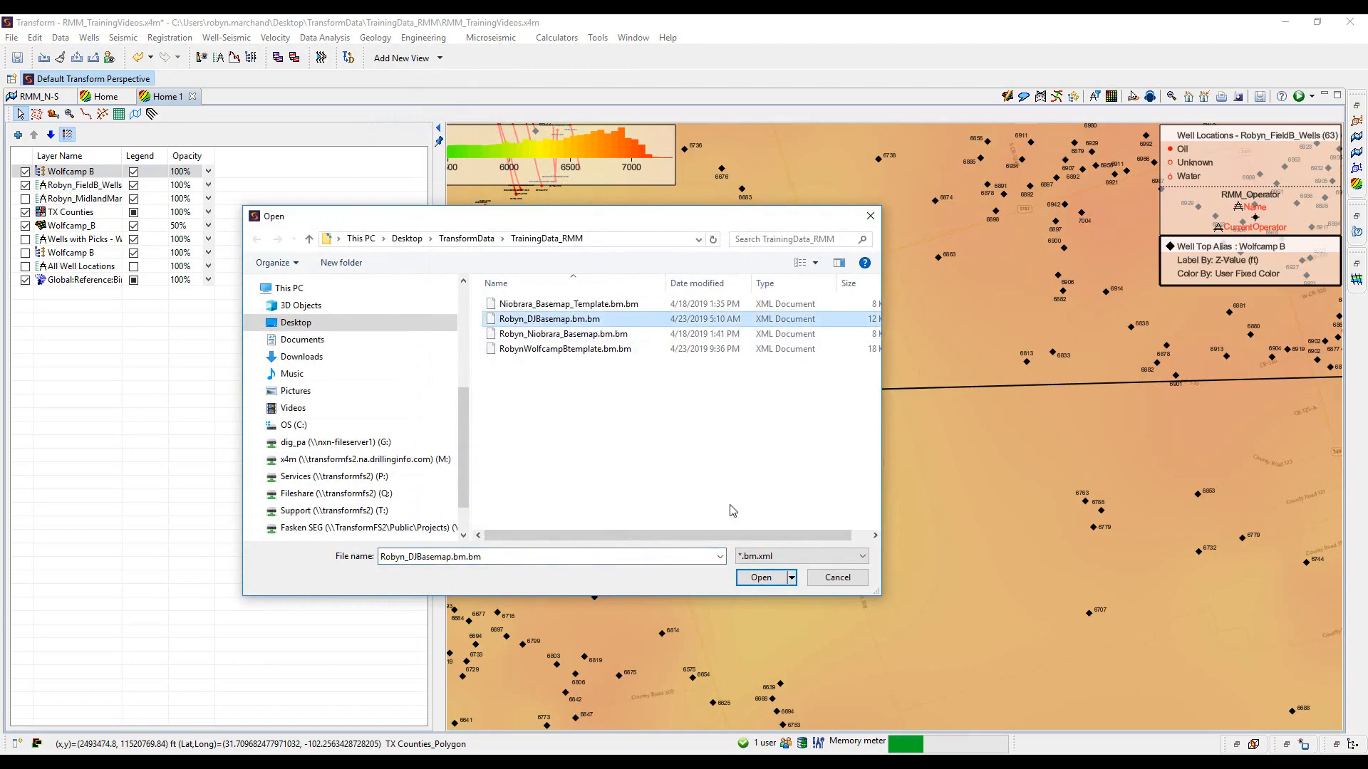
click(761, 577)
click(731, 409)
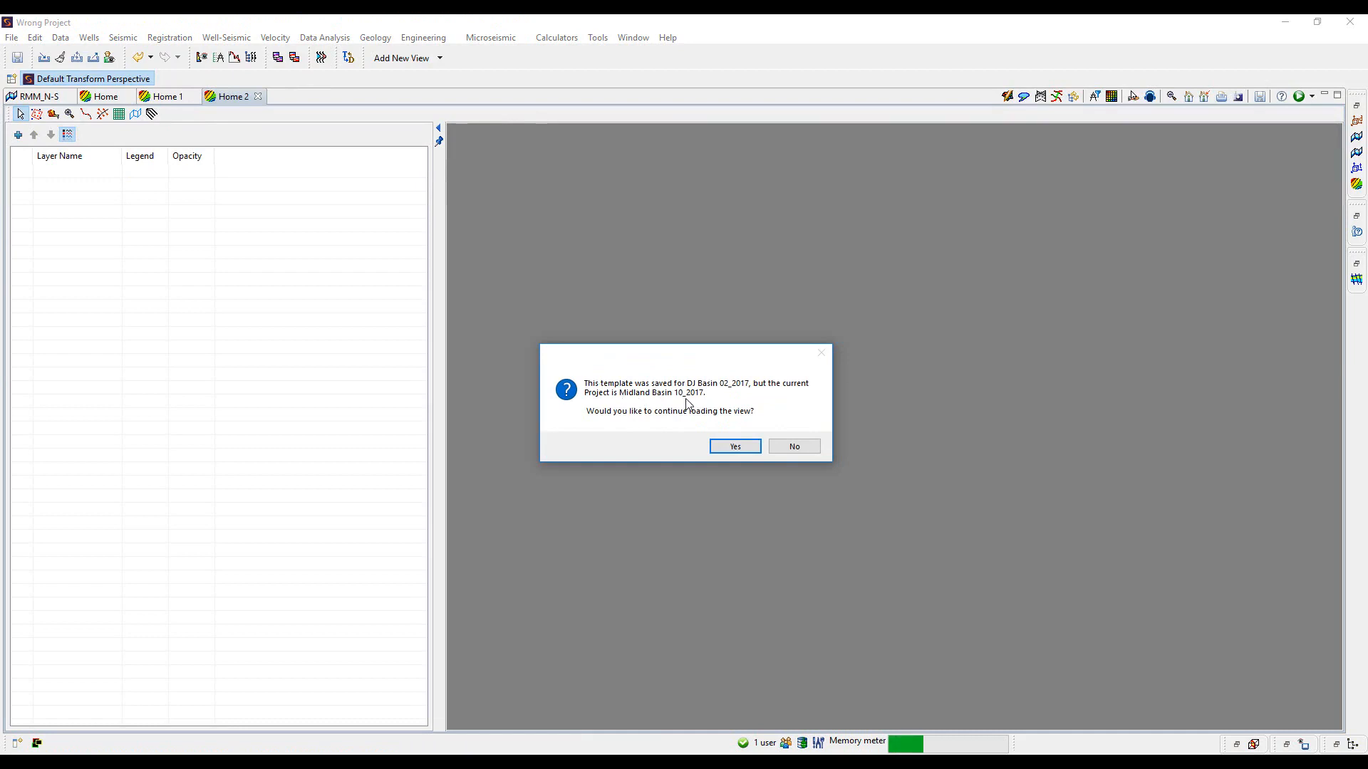
click(736, 446)
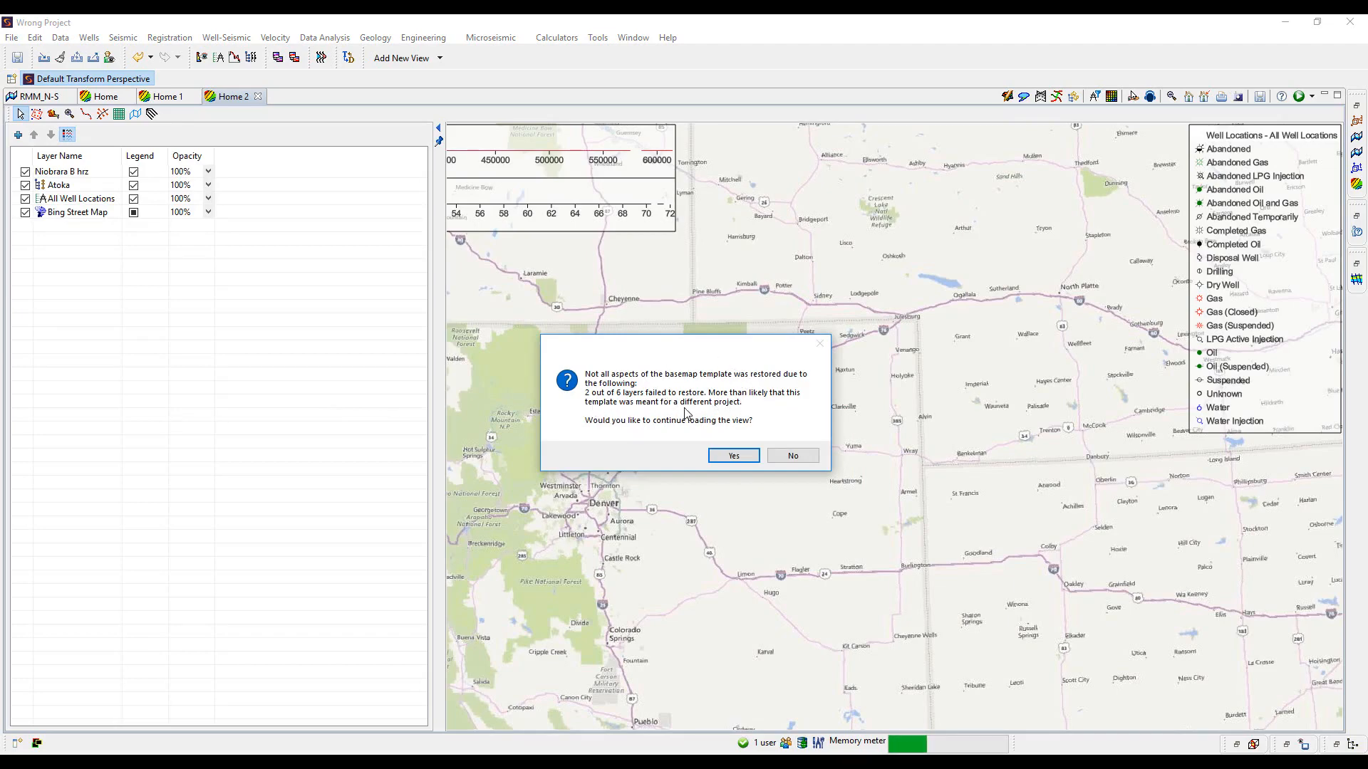
click(731, 456)
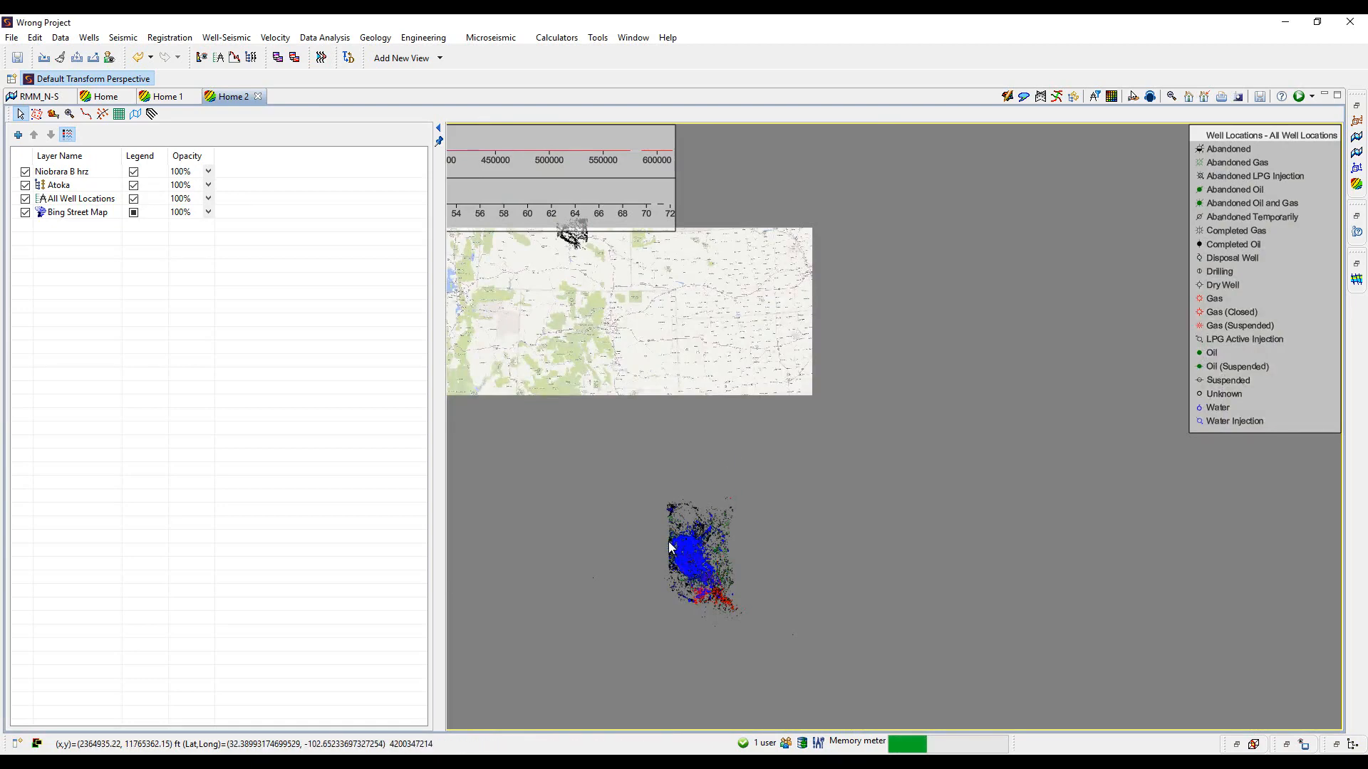
scroll(627, 408, up, 3)
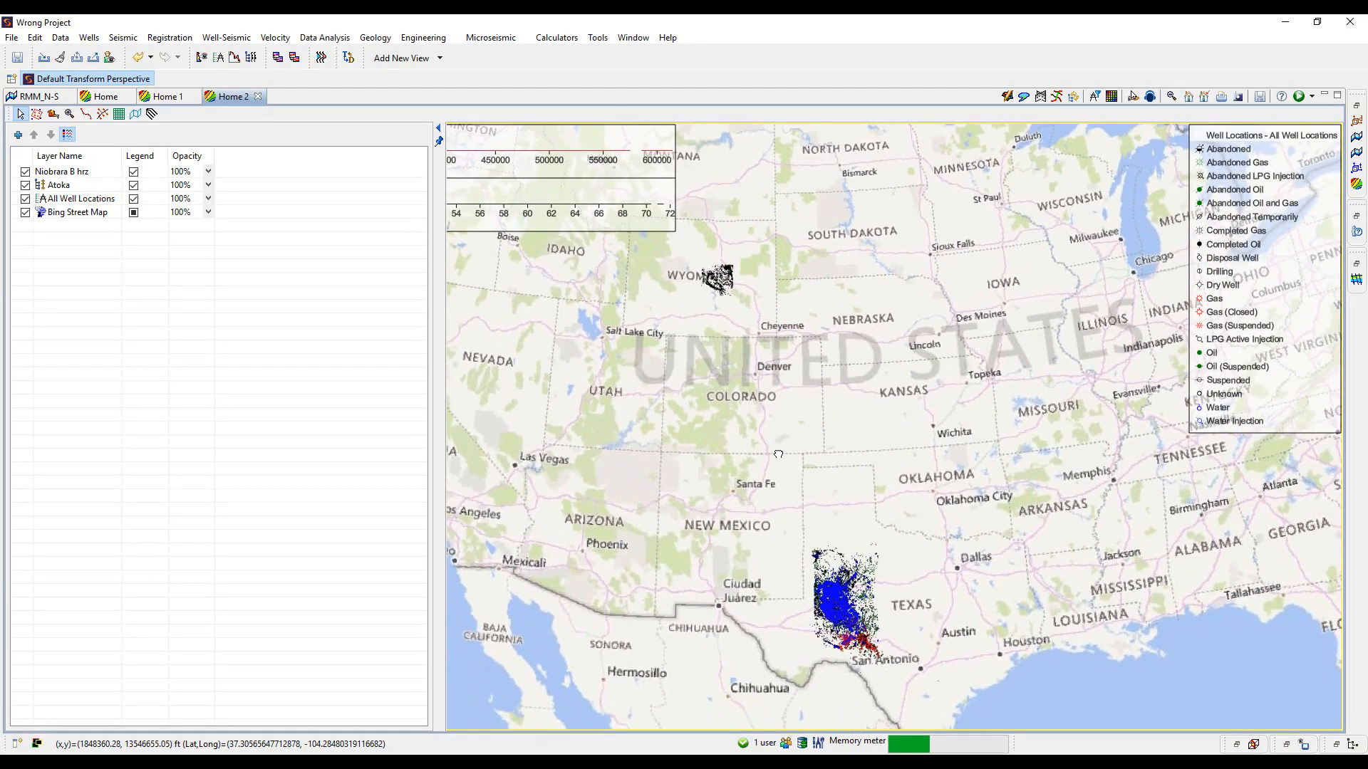
scroll(815, 581, up, 5)
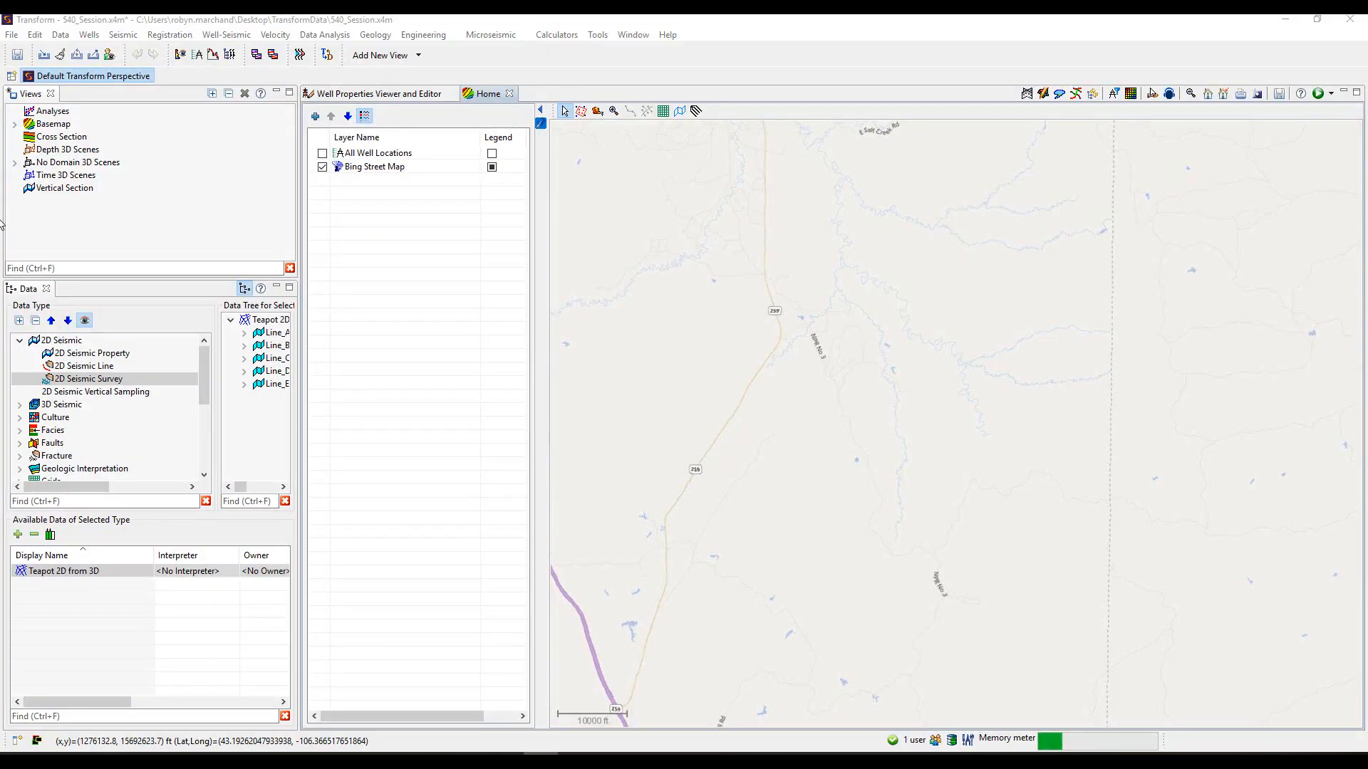
Add the Teapot 2D from 3D seismic survey to the Home basemap as a 2D Seismic Survey layer
click(315, 116)
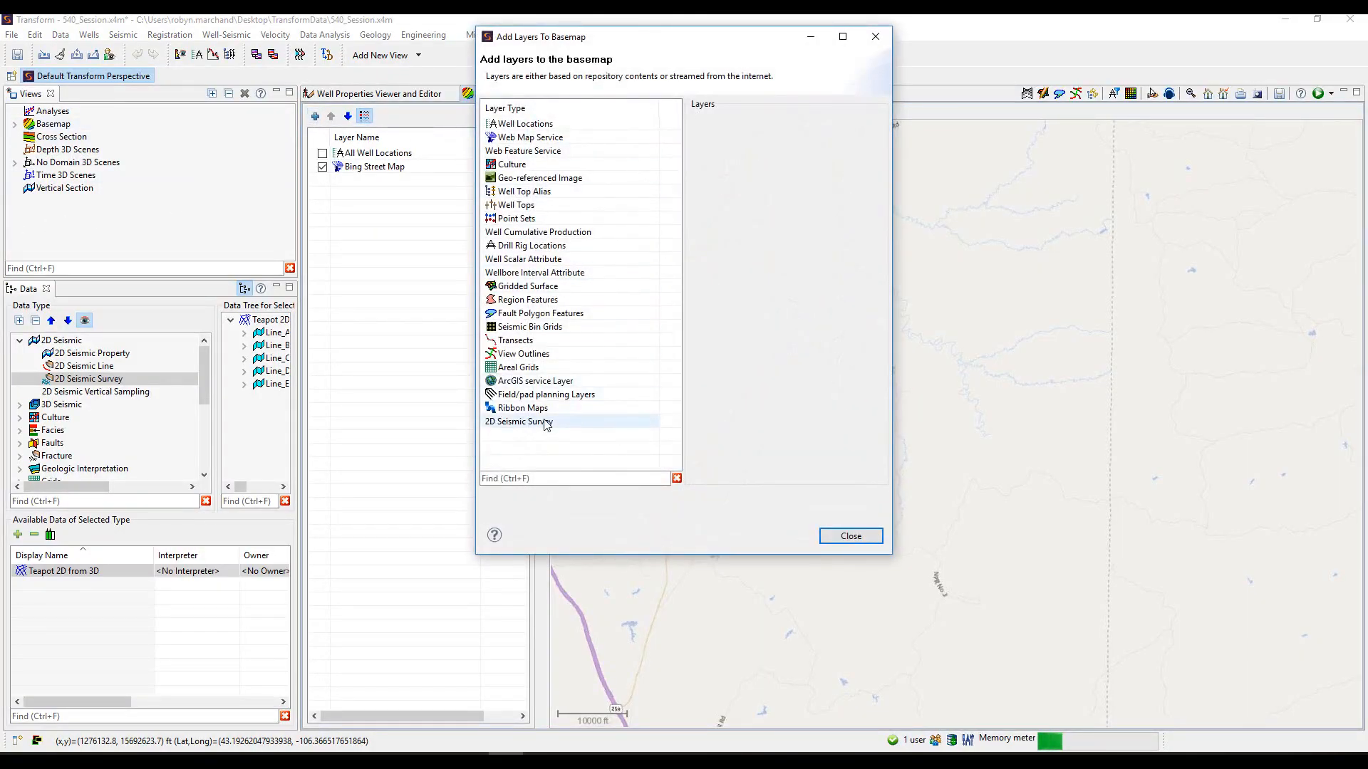
click(546, 424)
click(667, 141)
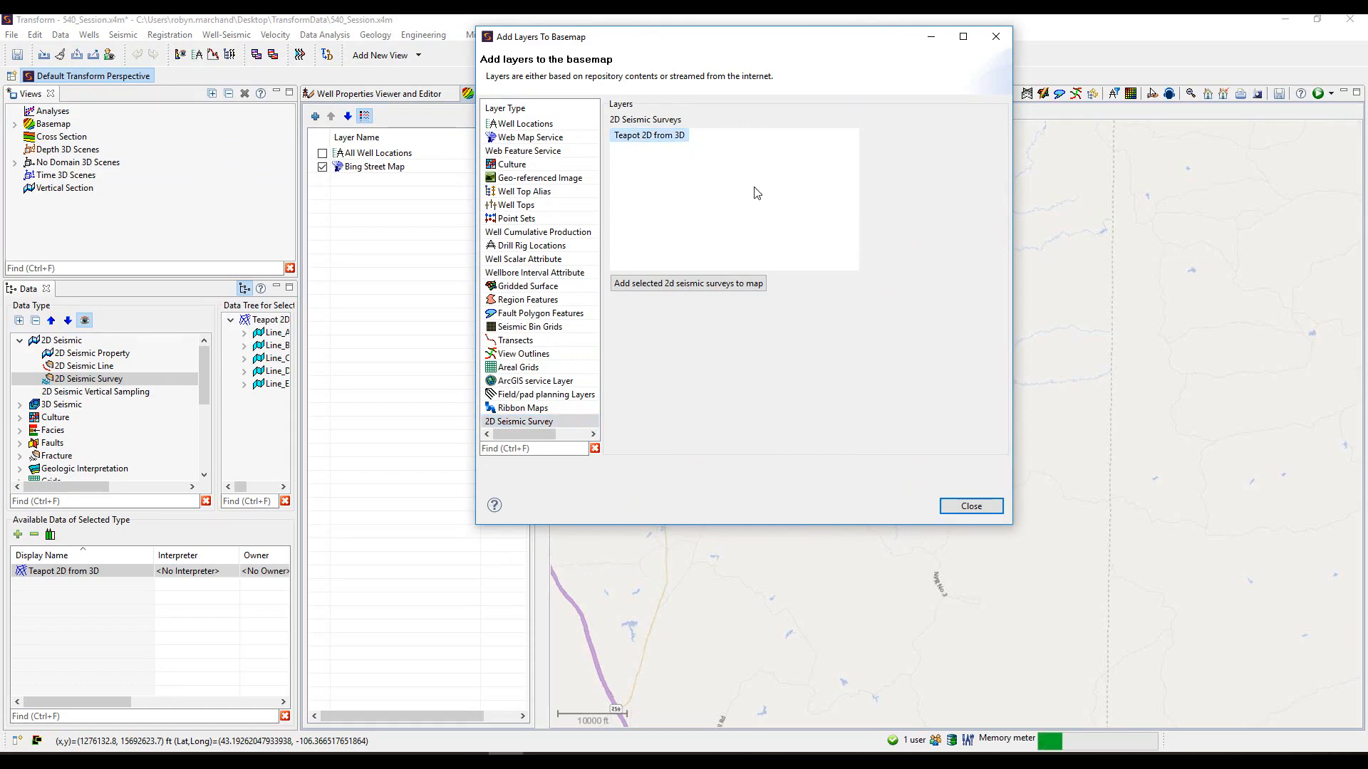
click(703, 286)
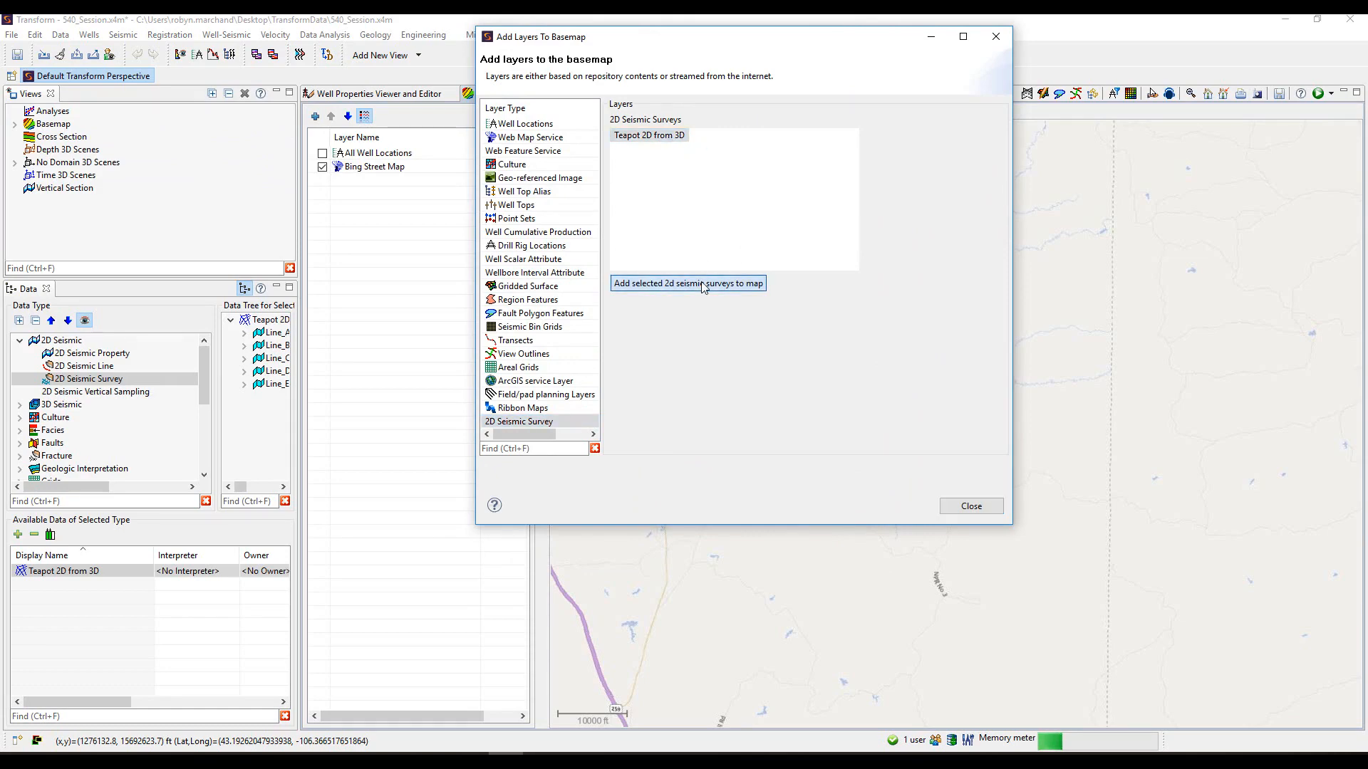
Finish adding layers and change the line color of the Teapot 2D from 3D layer to pink
click(972, 507)
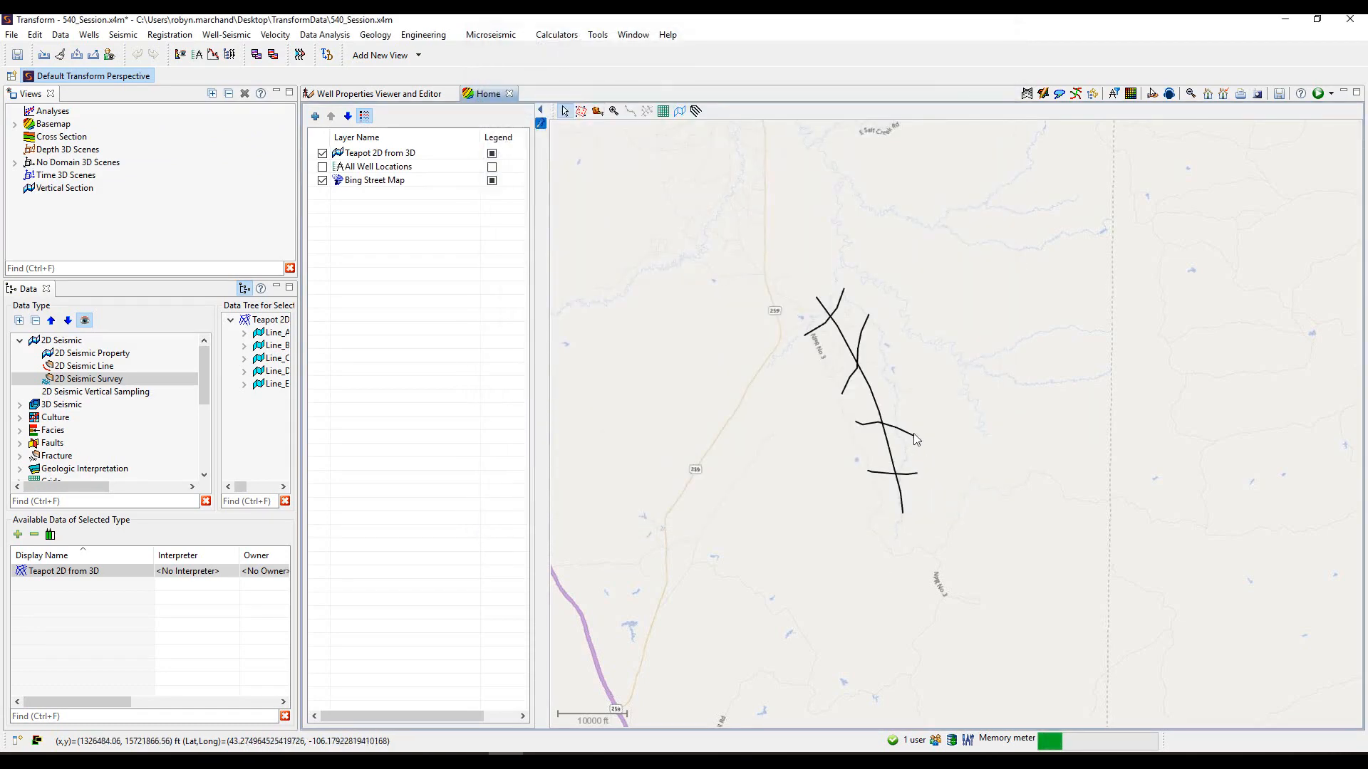
scroll(868, 386, up, 2)
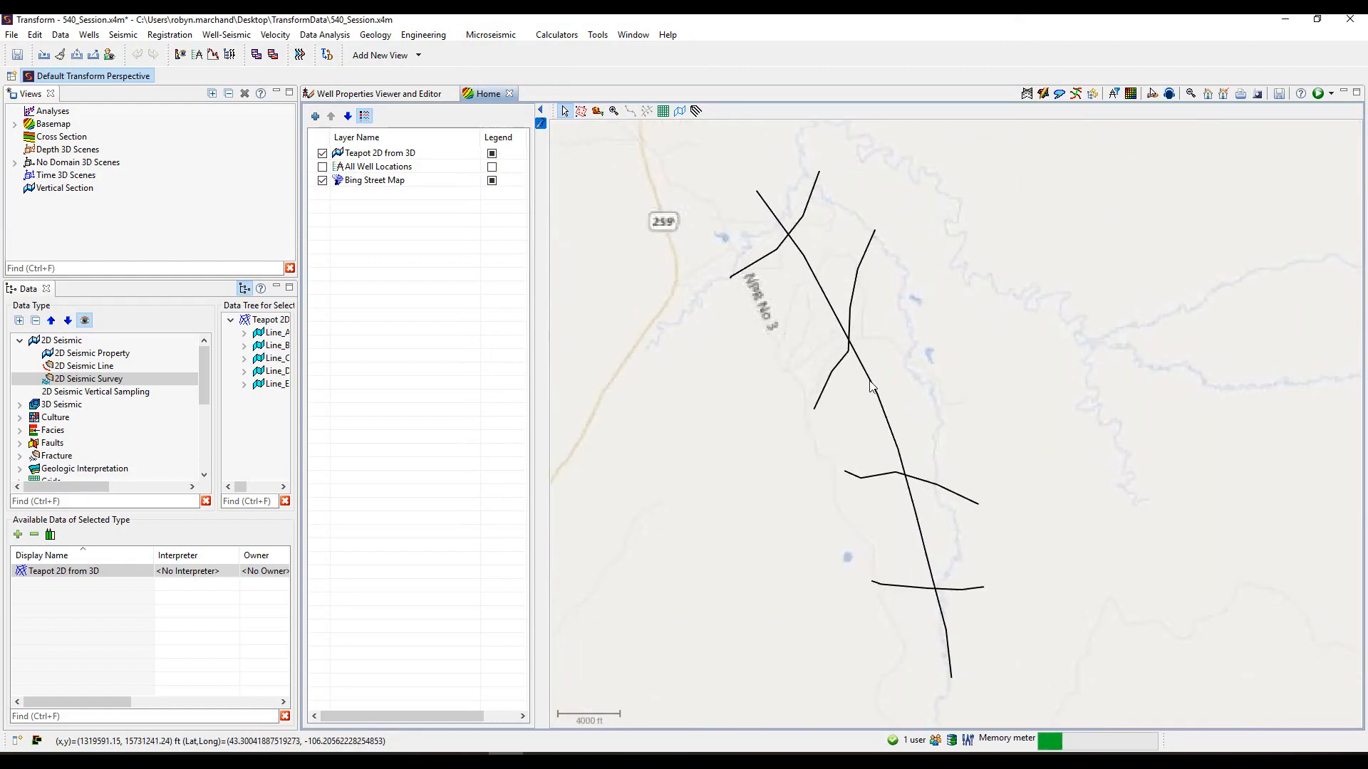
click(867, 385)
right_click(869, 383)
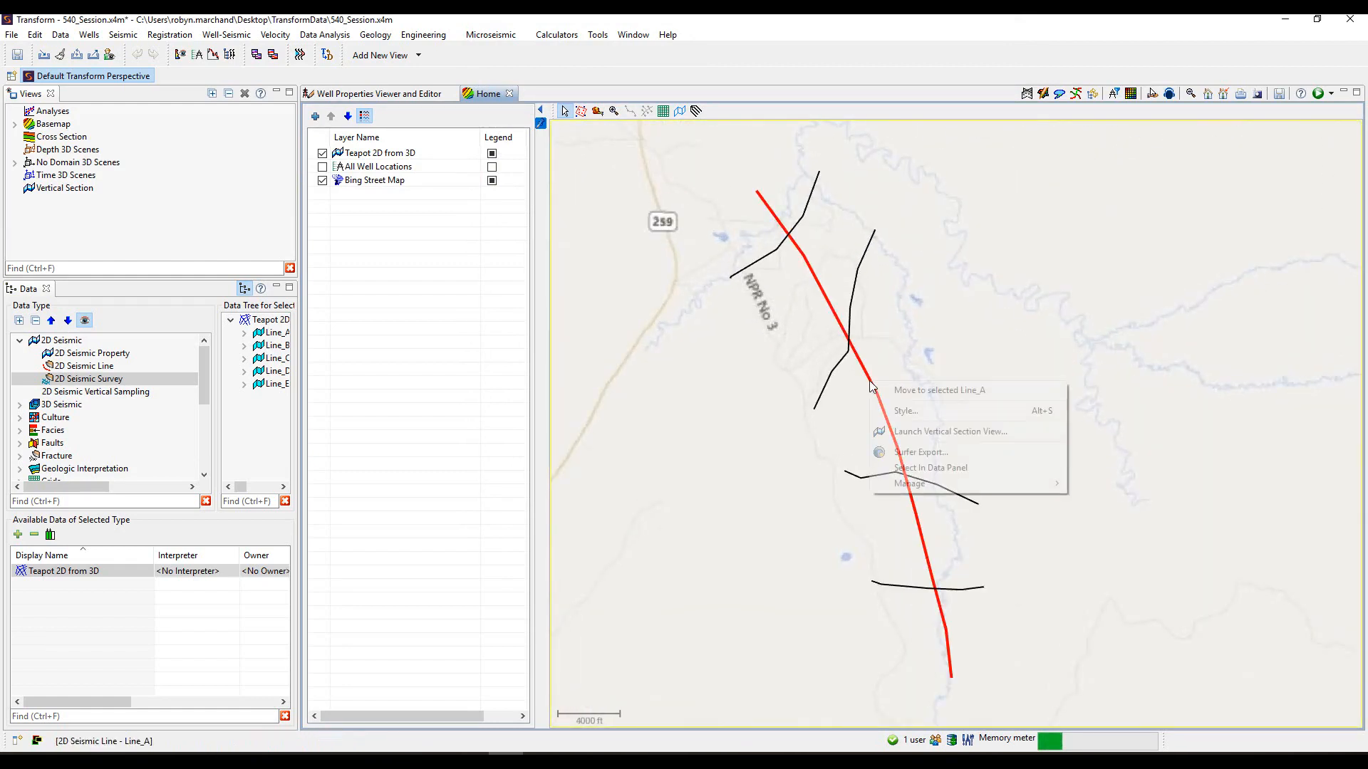
click(904, 411)
click(708, 312)
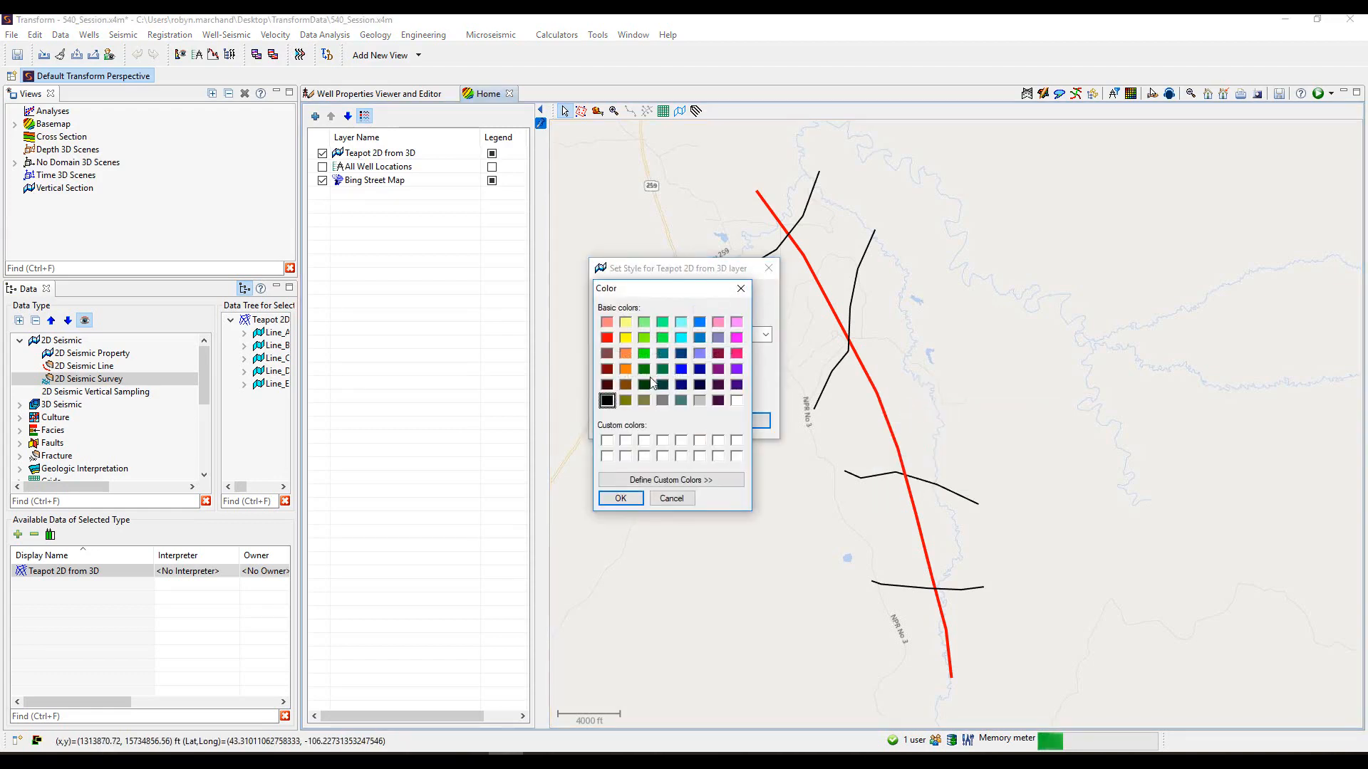
click(606, 338)
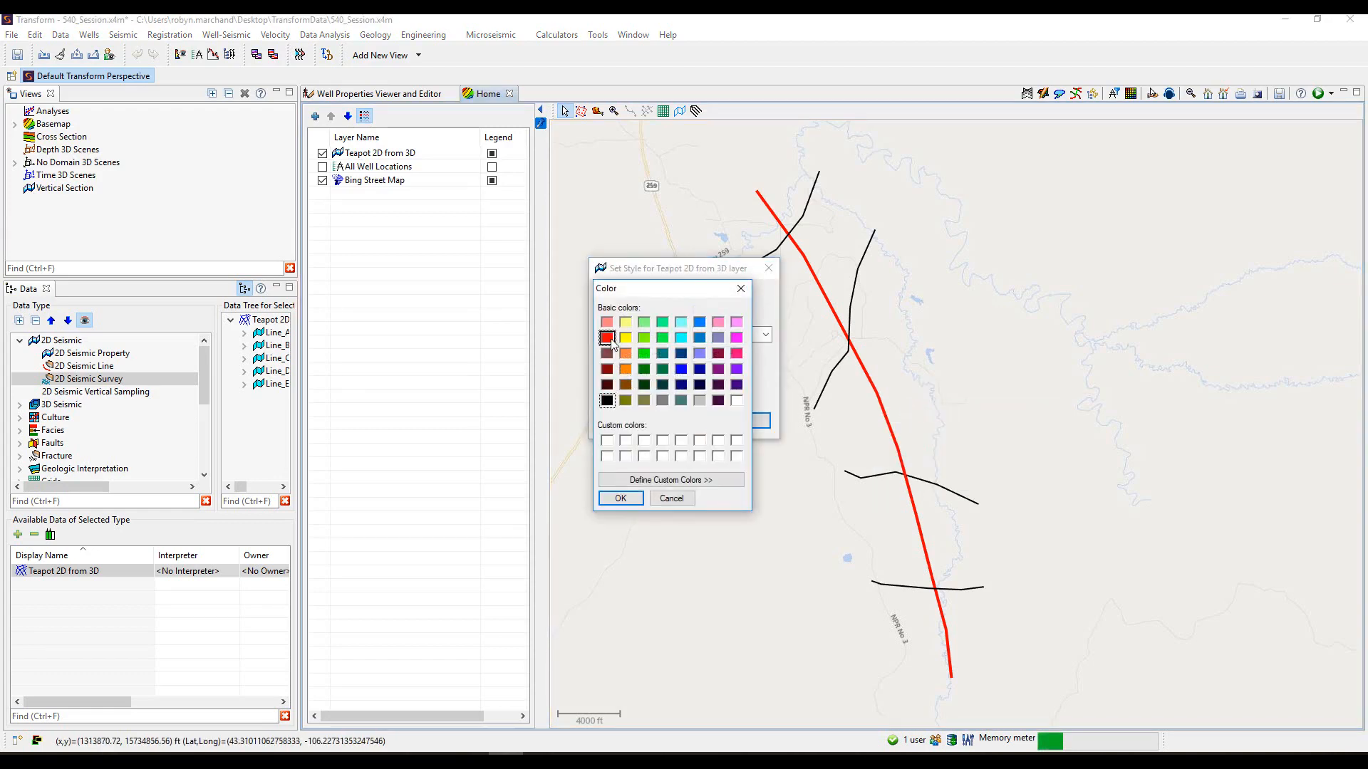
click(736, 353)
click(620, 498)
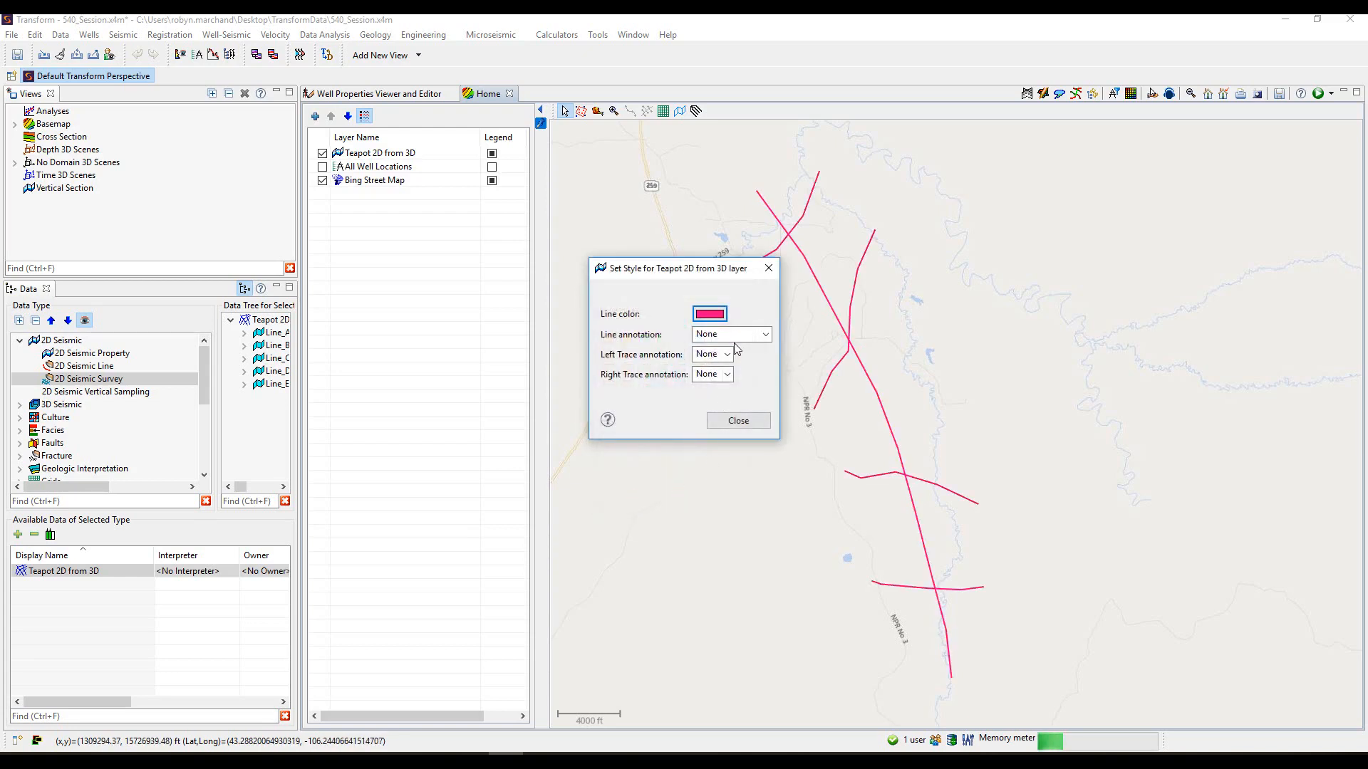
Try the Line and Survey line annotation on the seismic layer, and settle on Line only
click(765, 334)
click(720, 356)
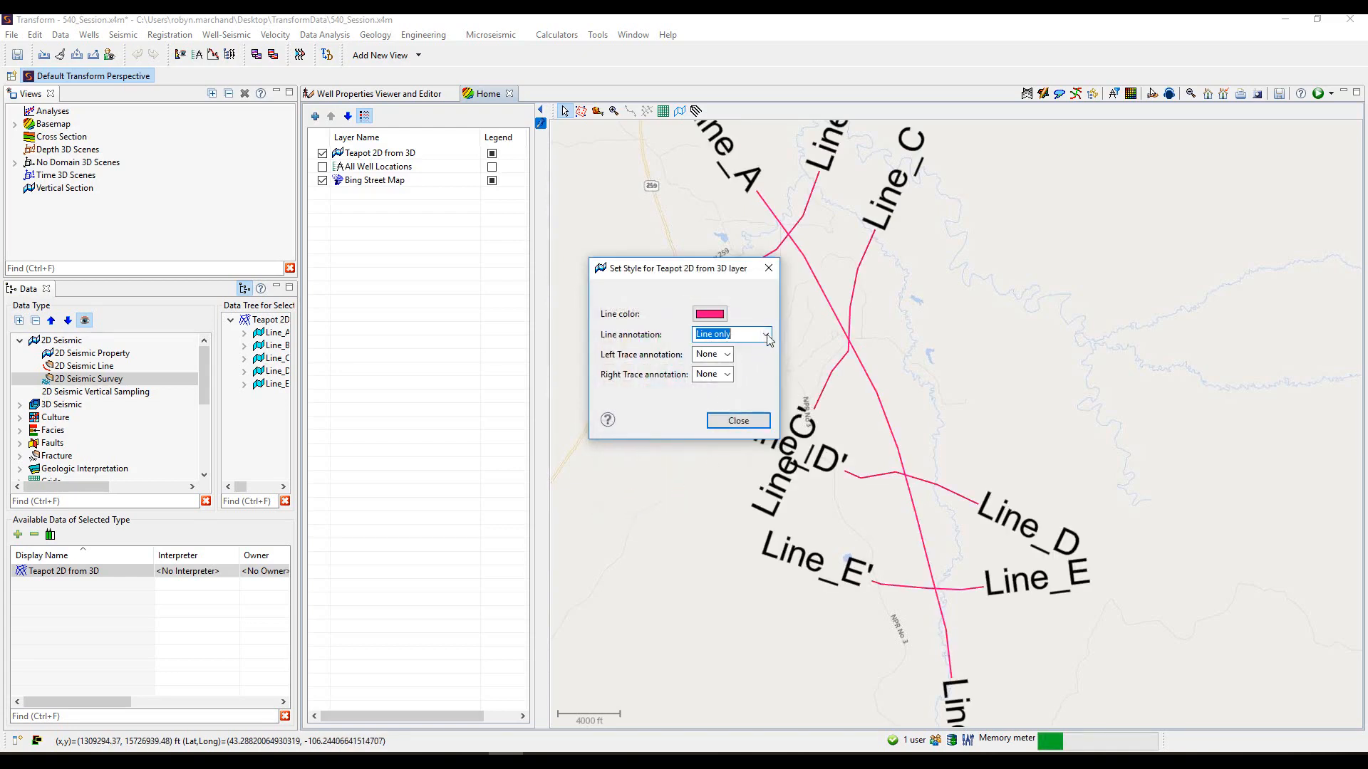
click(765, 334)
click(748, 368)
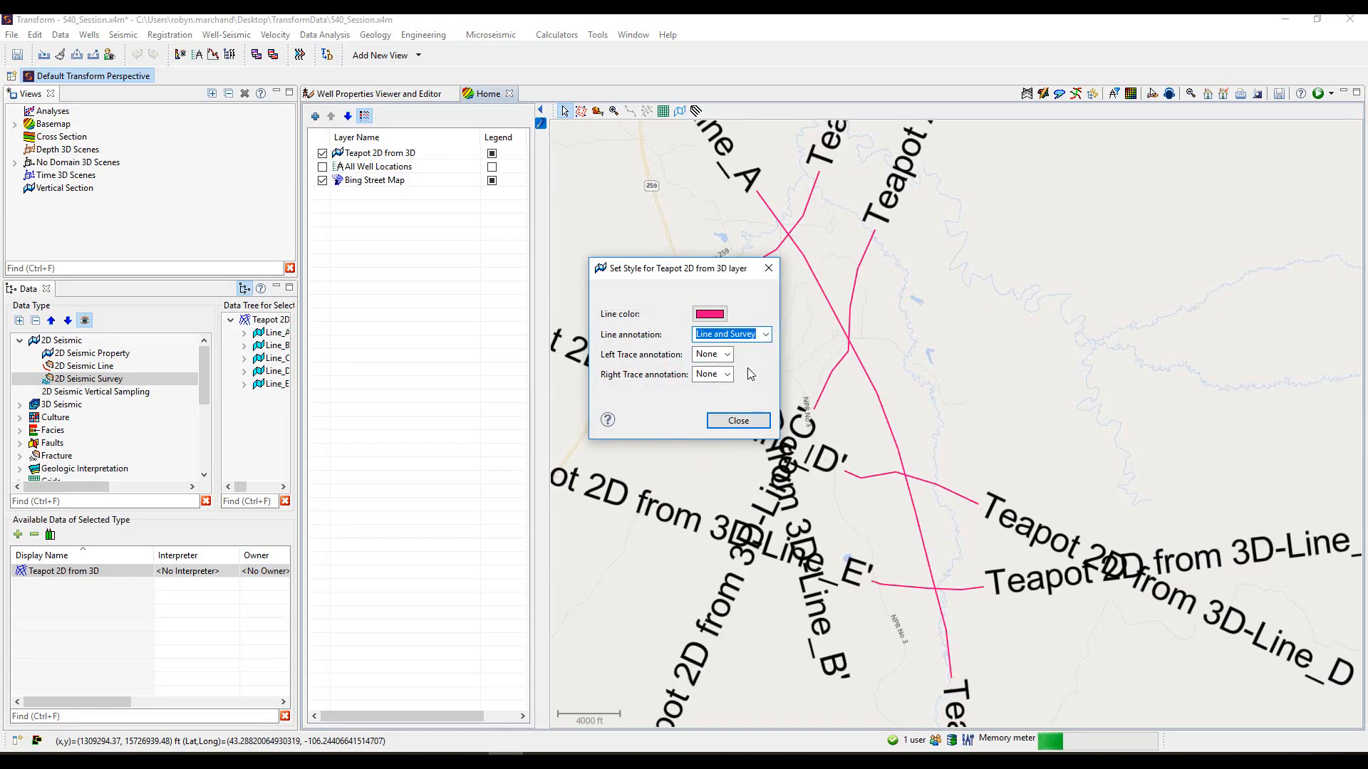
click(766, 334)
click(737, 356)
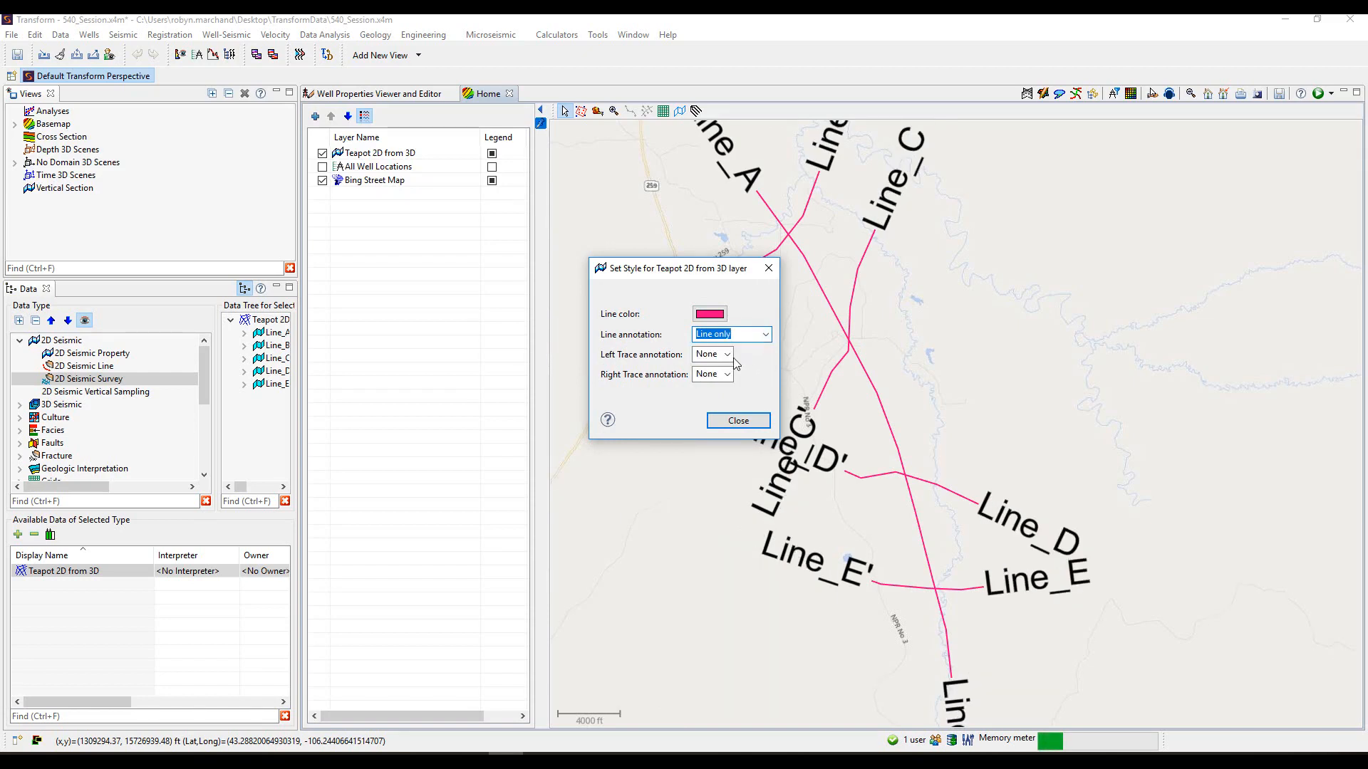
Try the left trace annotation options, keep Trace, and enable a right trace annotation for the seismic lines
click(727, 355)
click(713, 378)
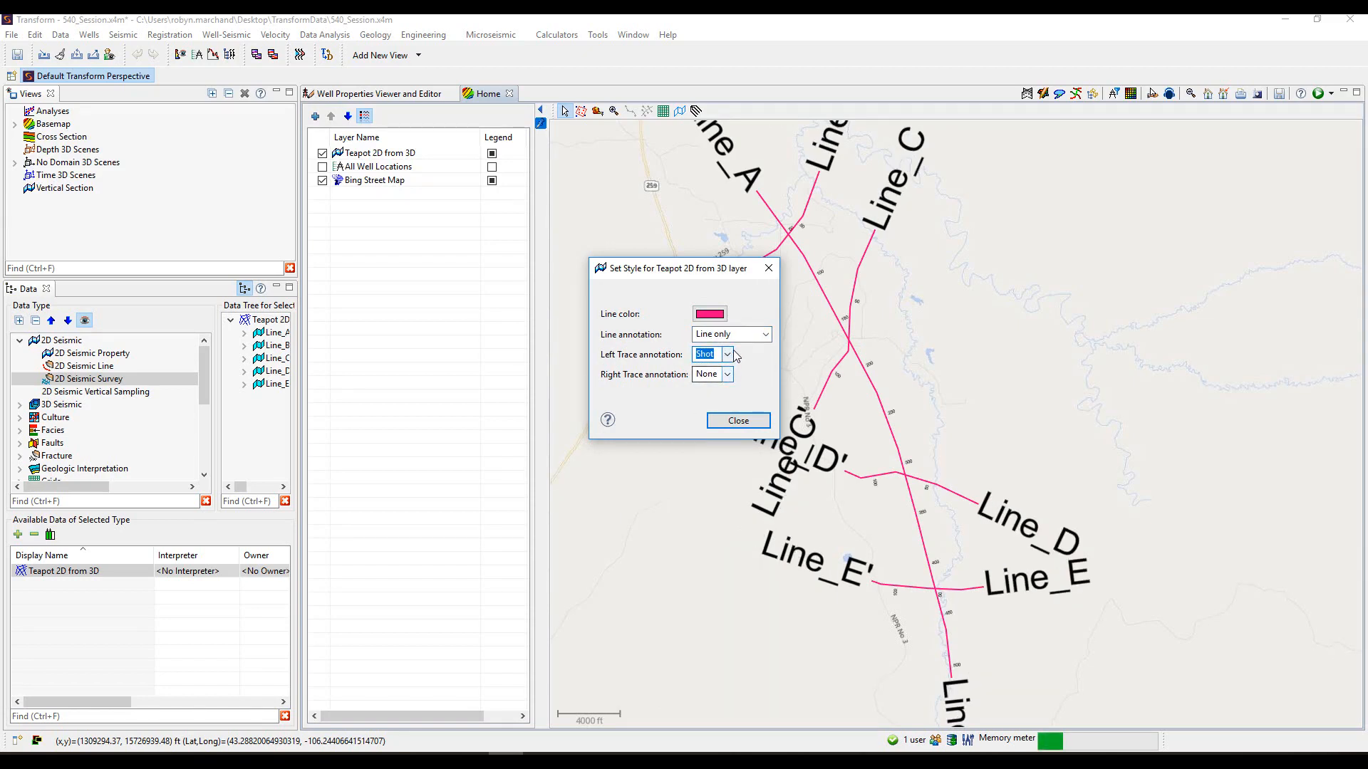
click(727, 355)
click(712, 392)
click(726, 360)
click(716, 404)
click(727, 374)
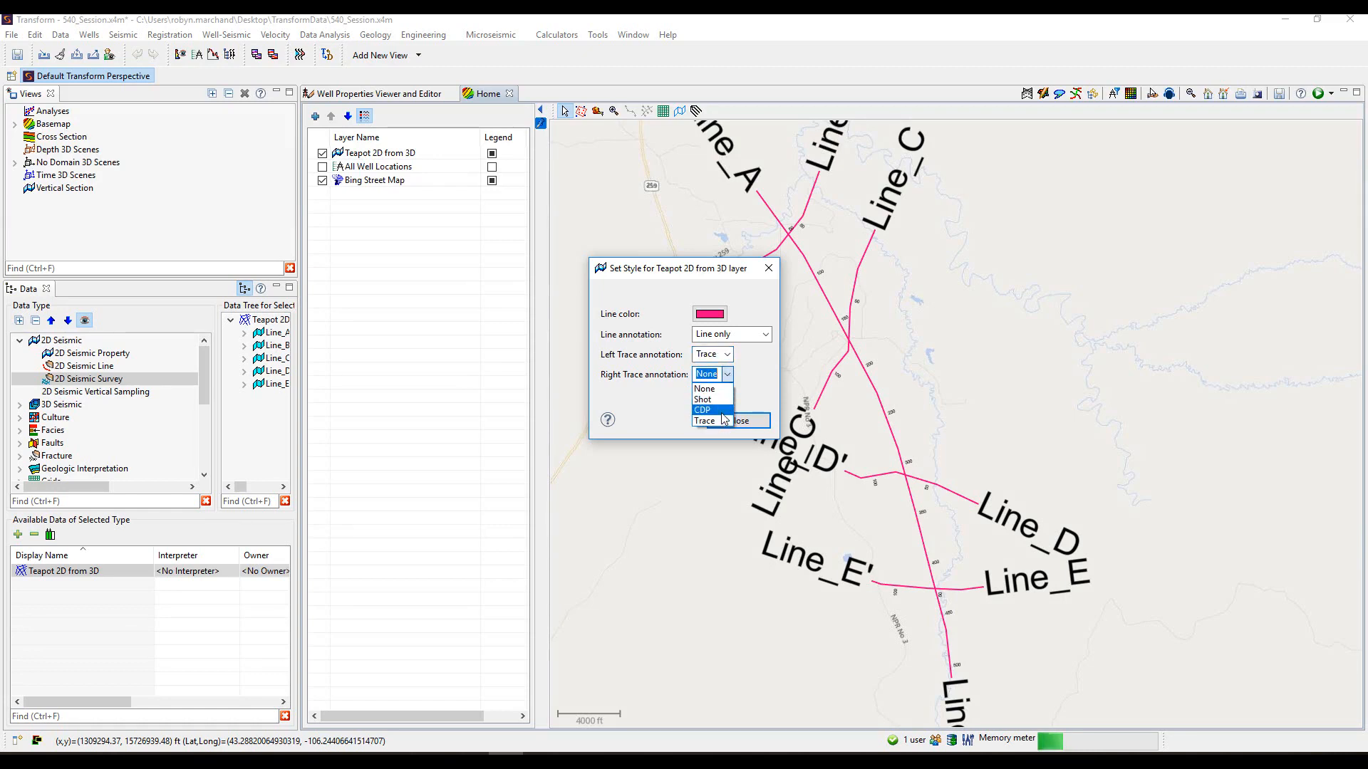
click(723, 420)
click(738, 421)
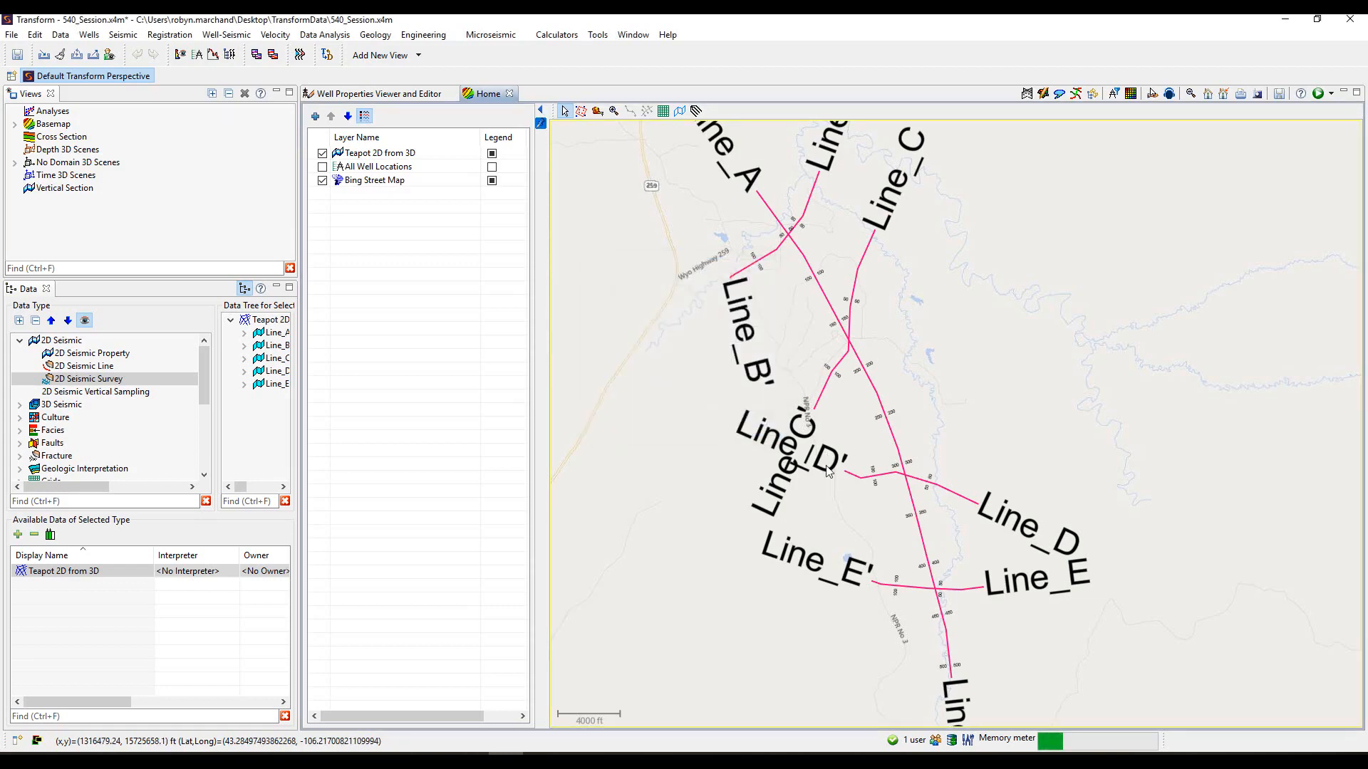
right_click(406, 153)
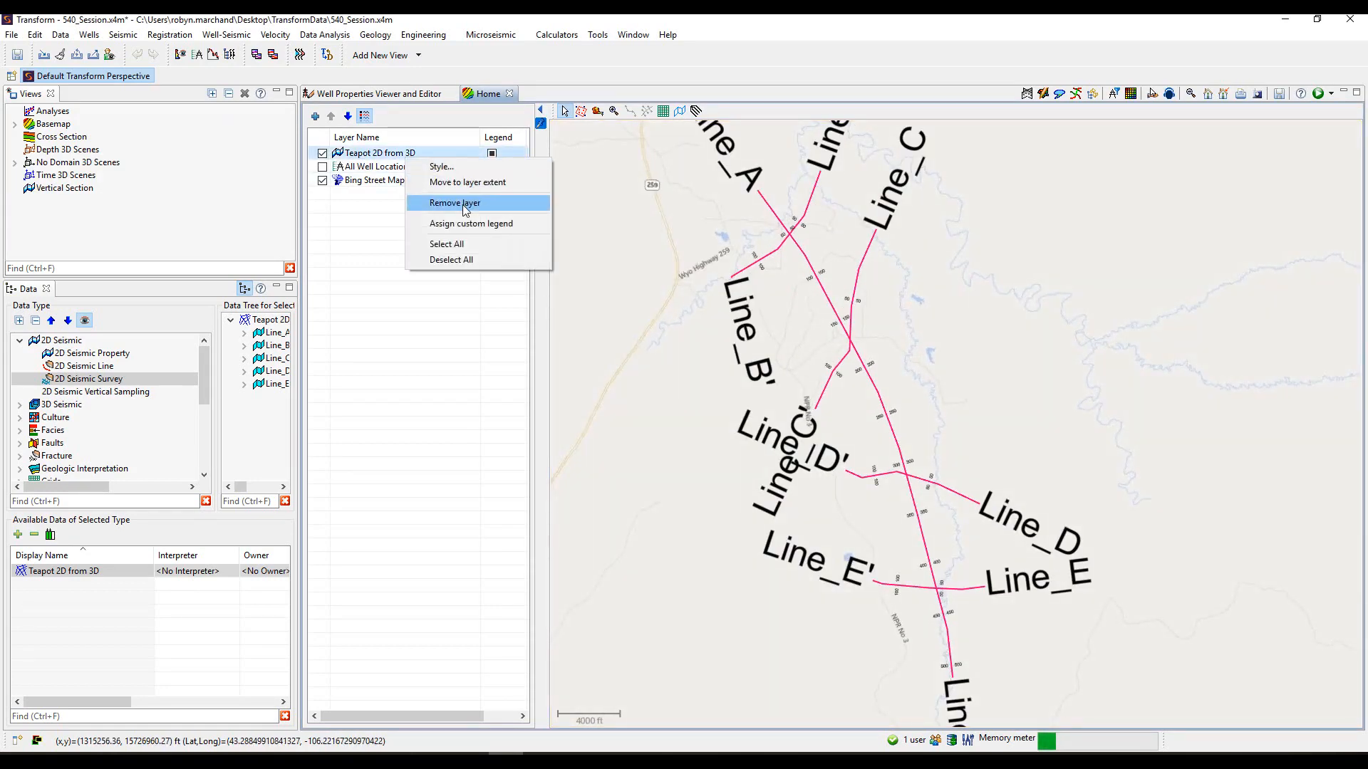
click(863, 364)
right_click(863, 364)
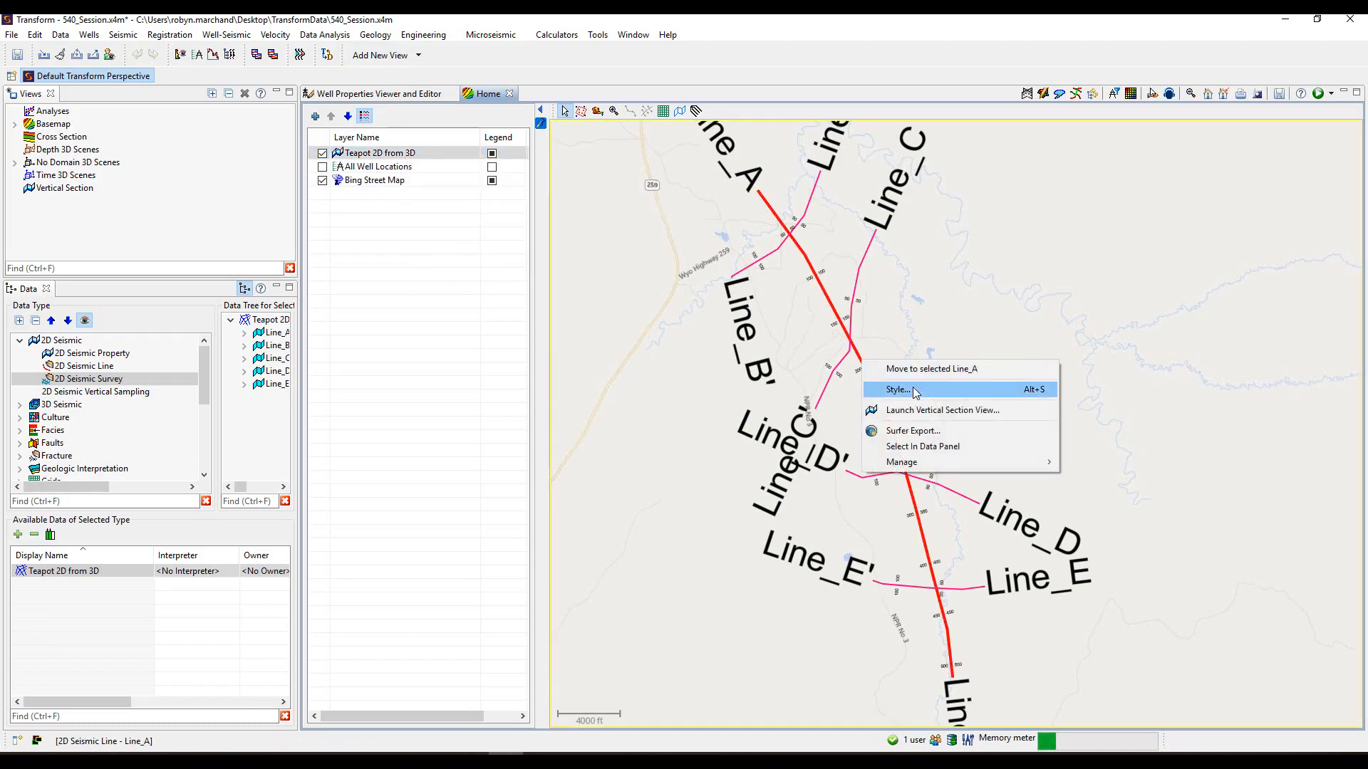
click(720, 467)
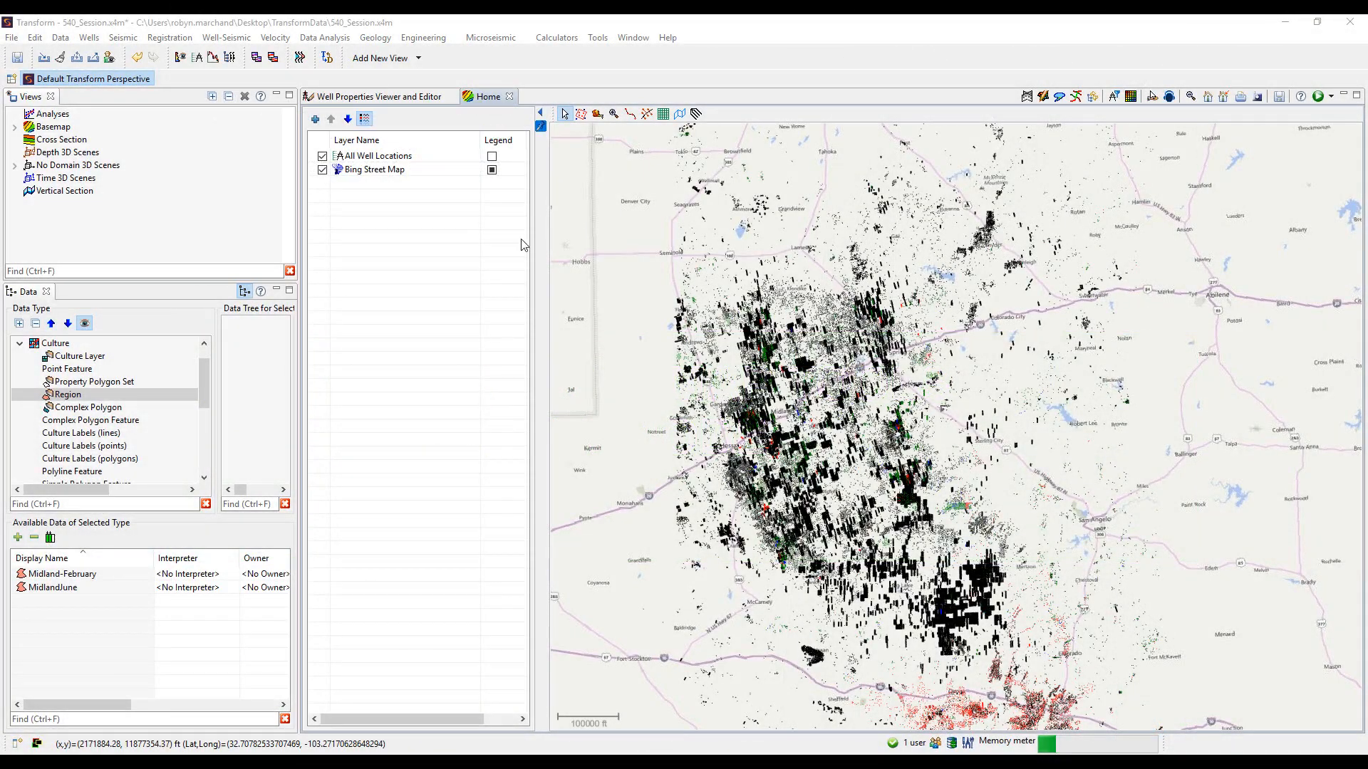
Select the wells inside a four-node polygon over the northeastern part of the well cluster, check the available actions, and clear the selection
click(582, 114)
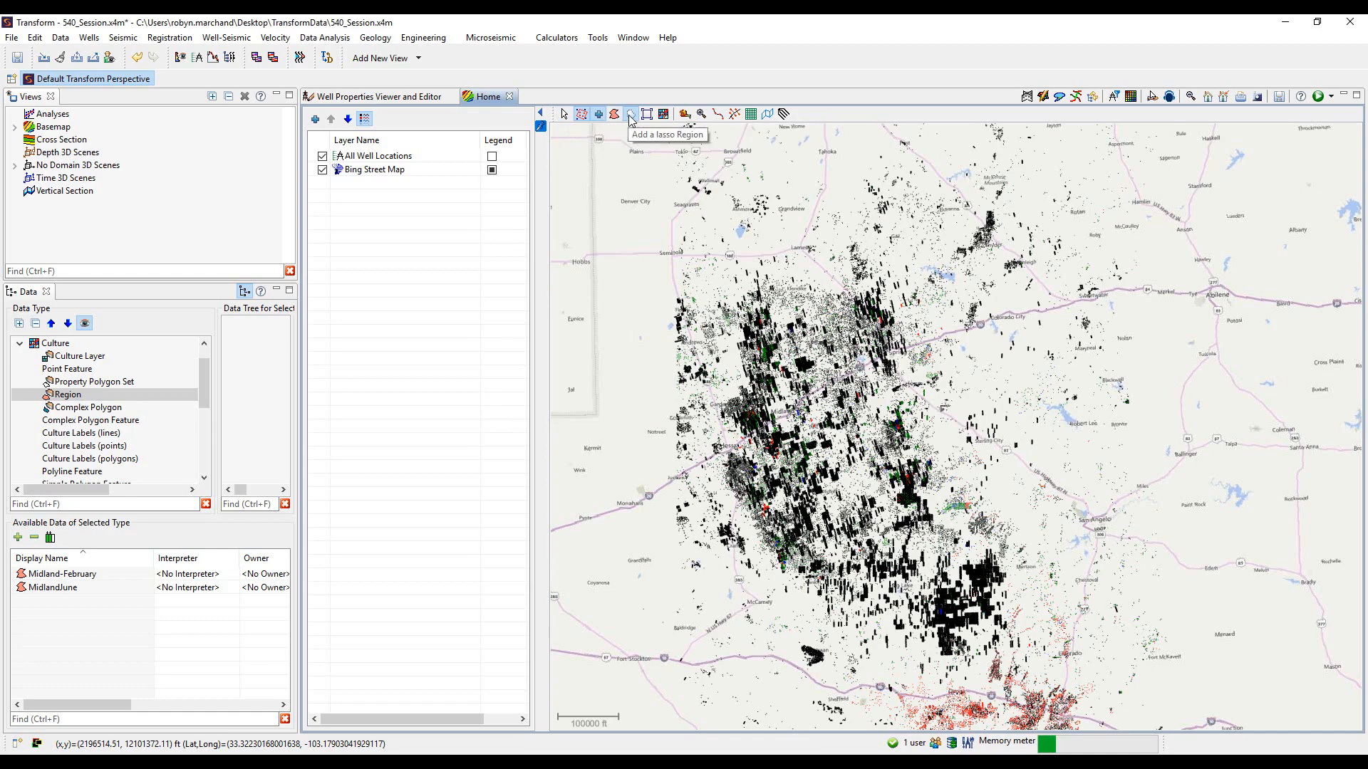
click(614, 115)
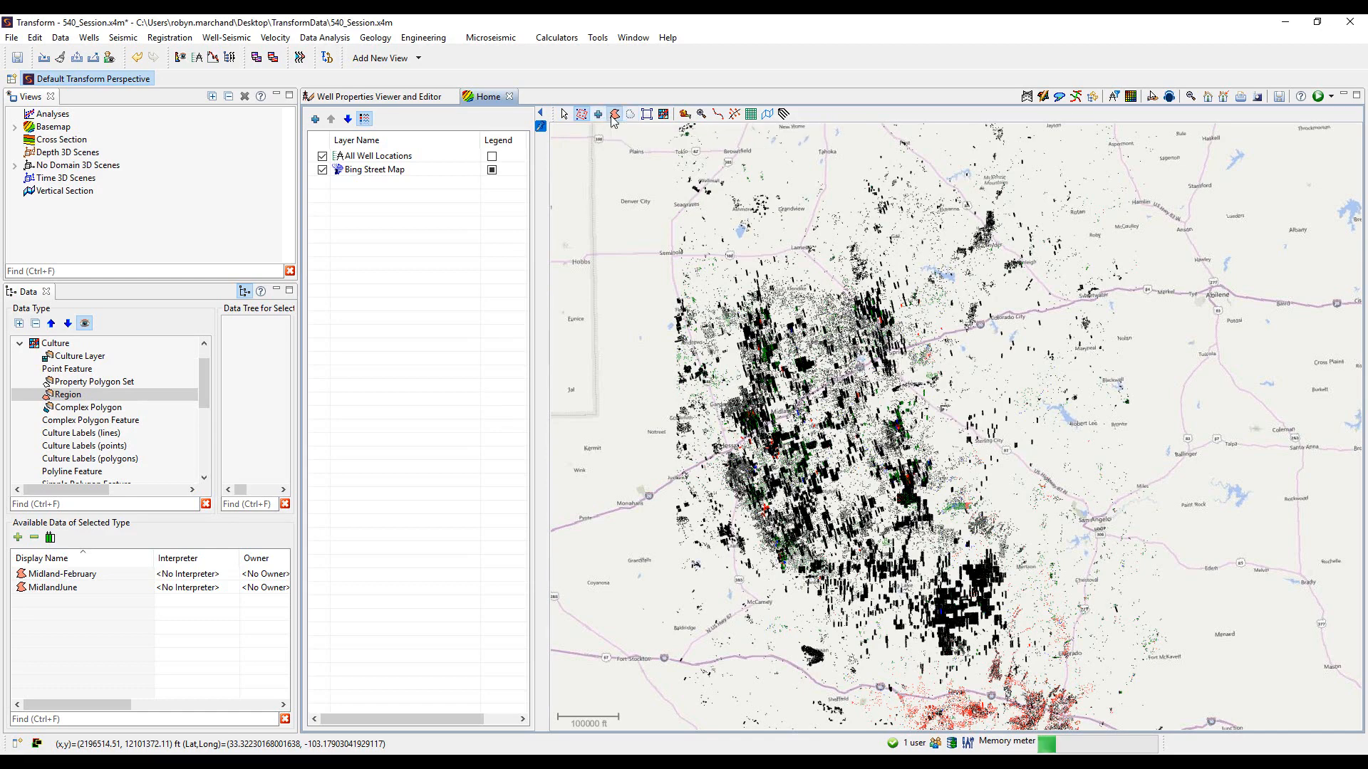
click(852, 293)
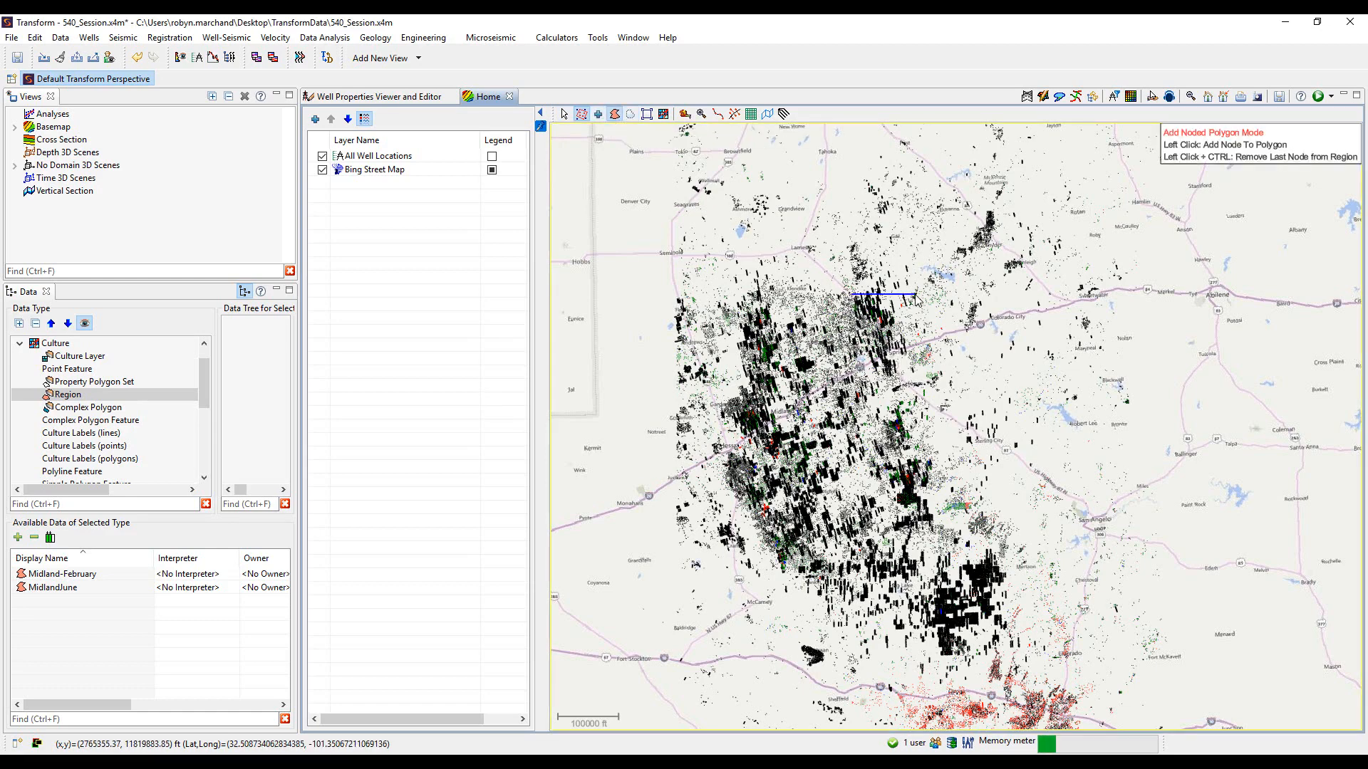
click(915, 294)
click(912, 368)
double_click(849, 369)
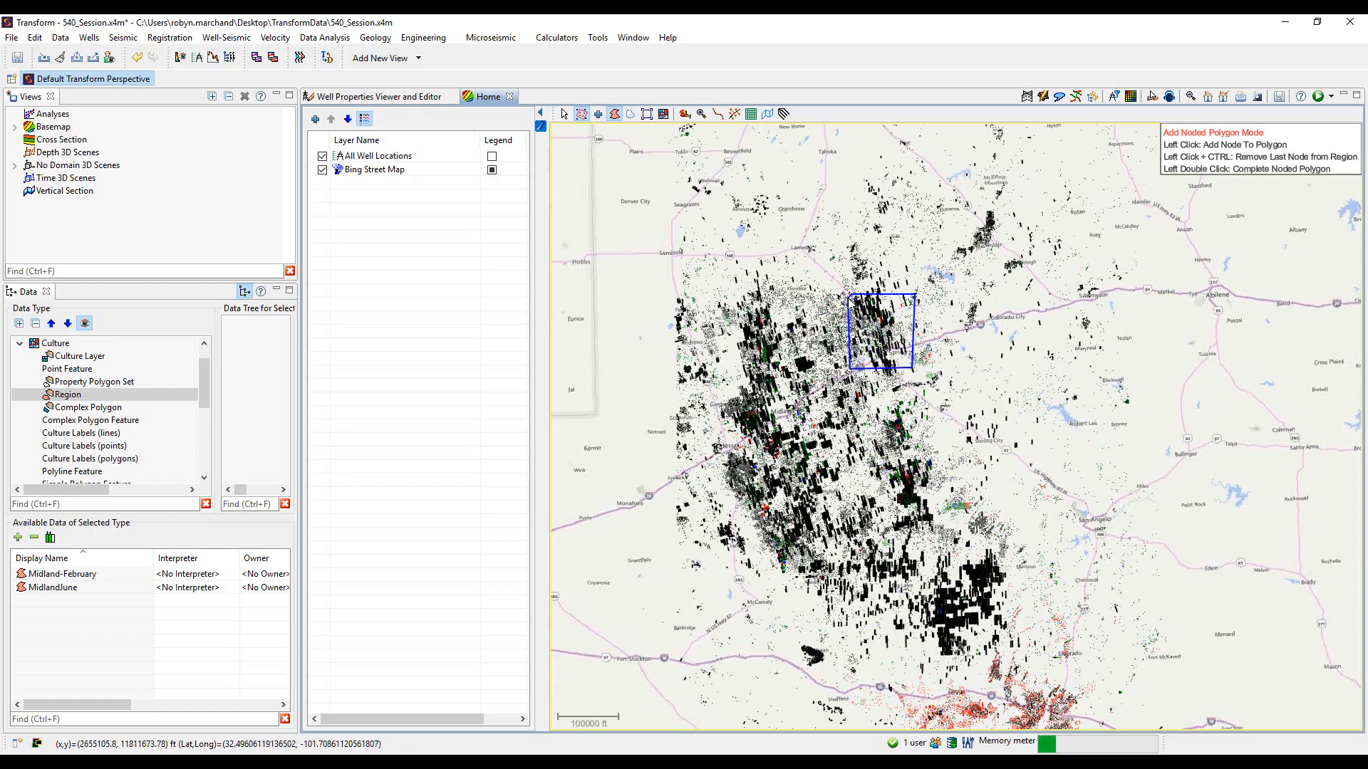
right_click(856, 312)
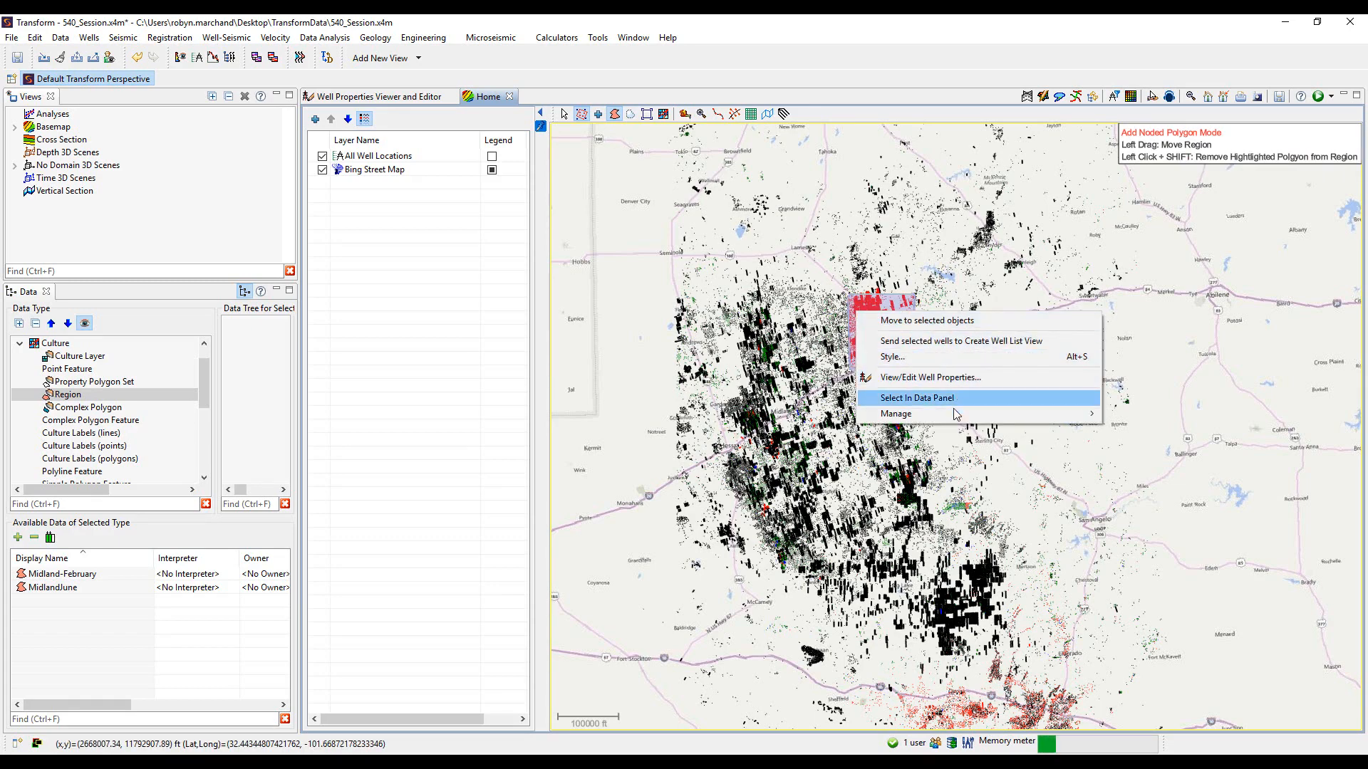
click(825, 284)
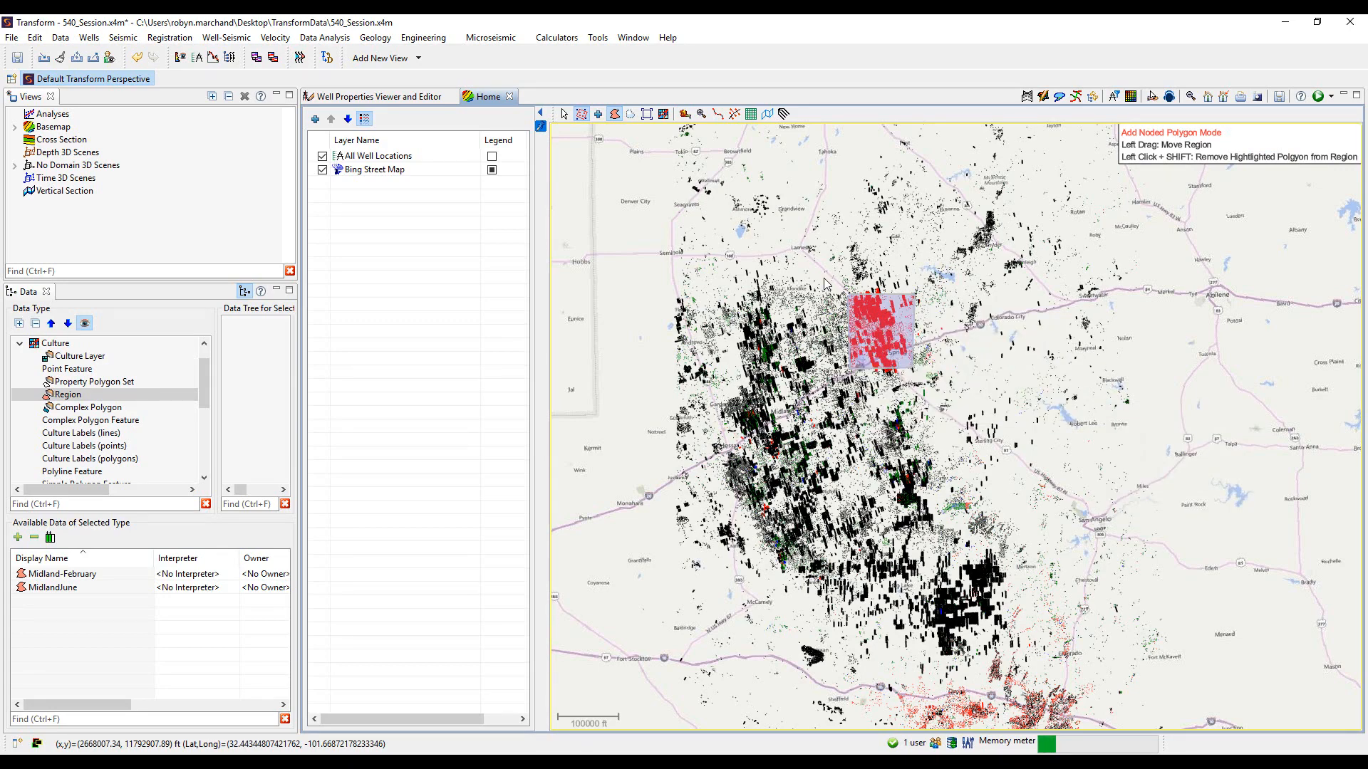
key(Escape)
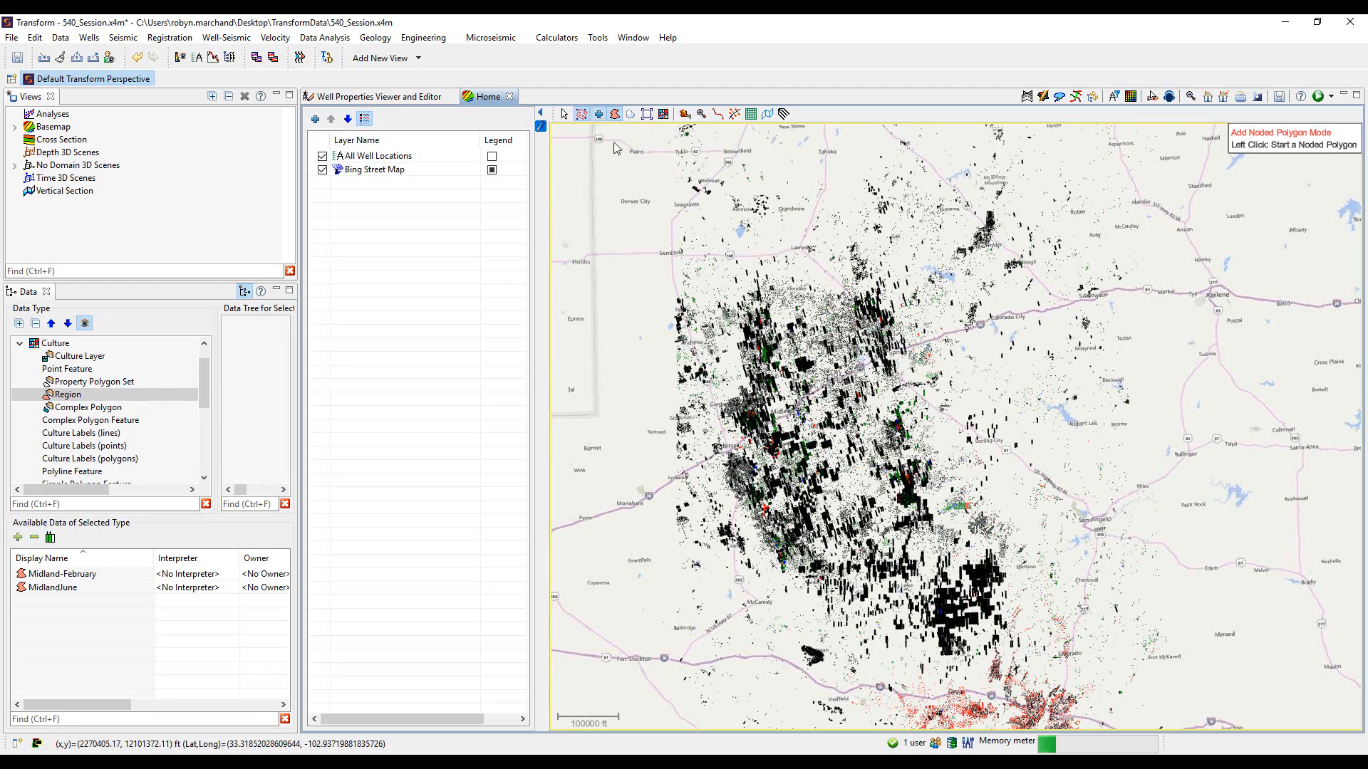
Create a four-node polygon region feature over the northwestern wells, named Robyn_FieldZ and colored purple
click(723, 281)
click(808, 281)
click(809, 367)
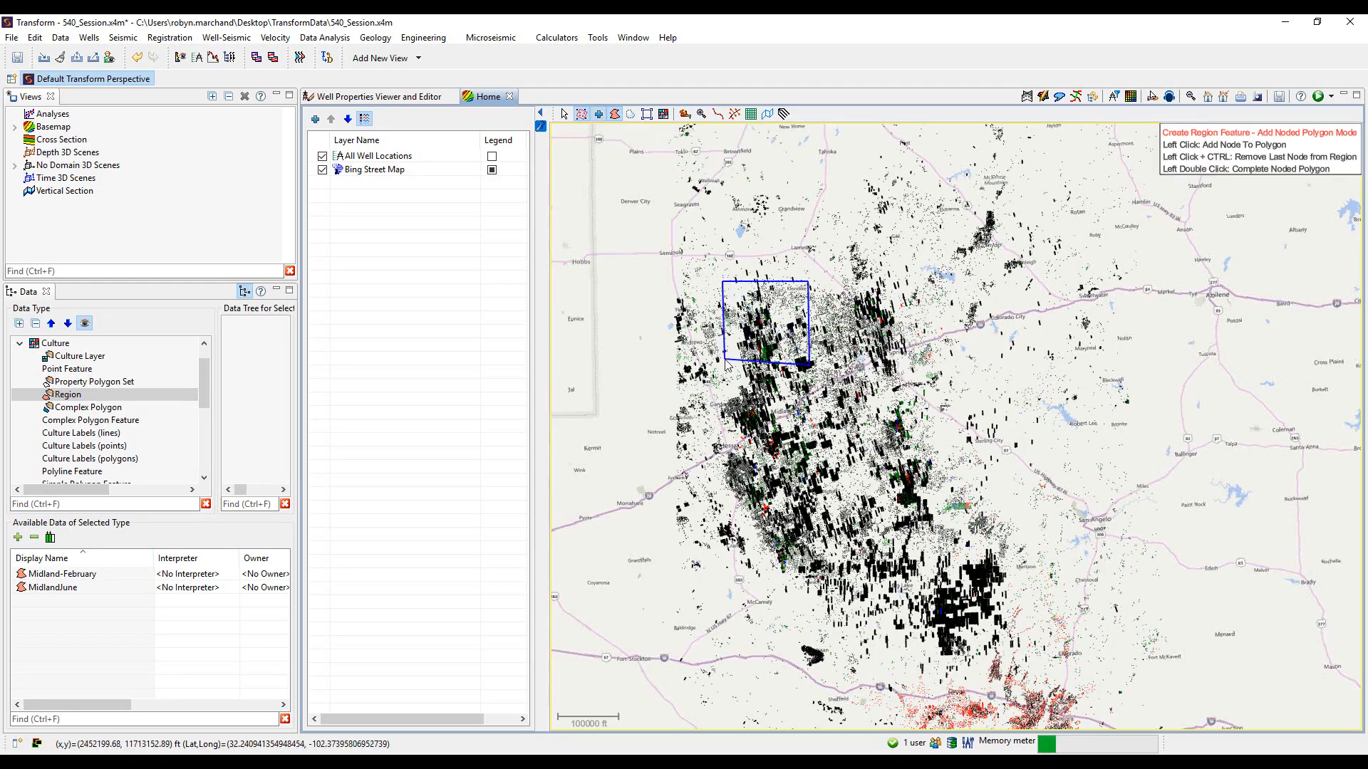
double_click(723, 367)
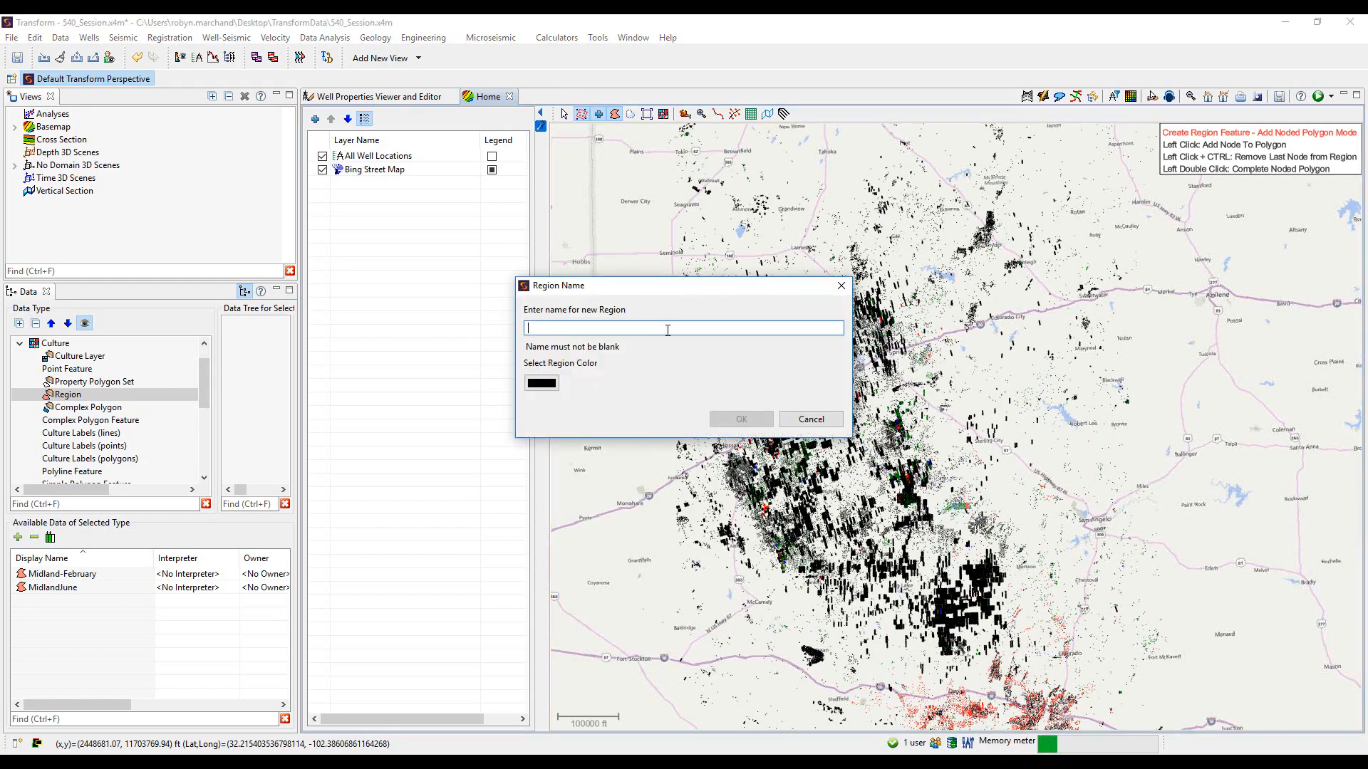
text(Robyn_FieldZ)
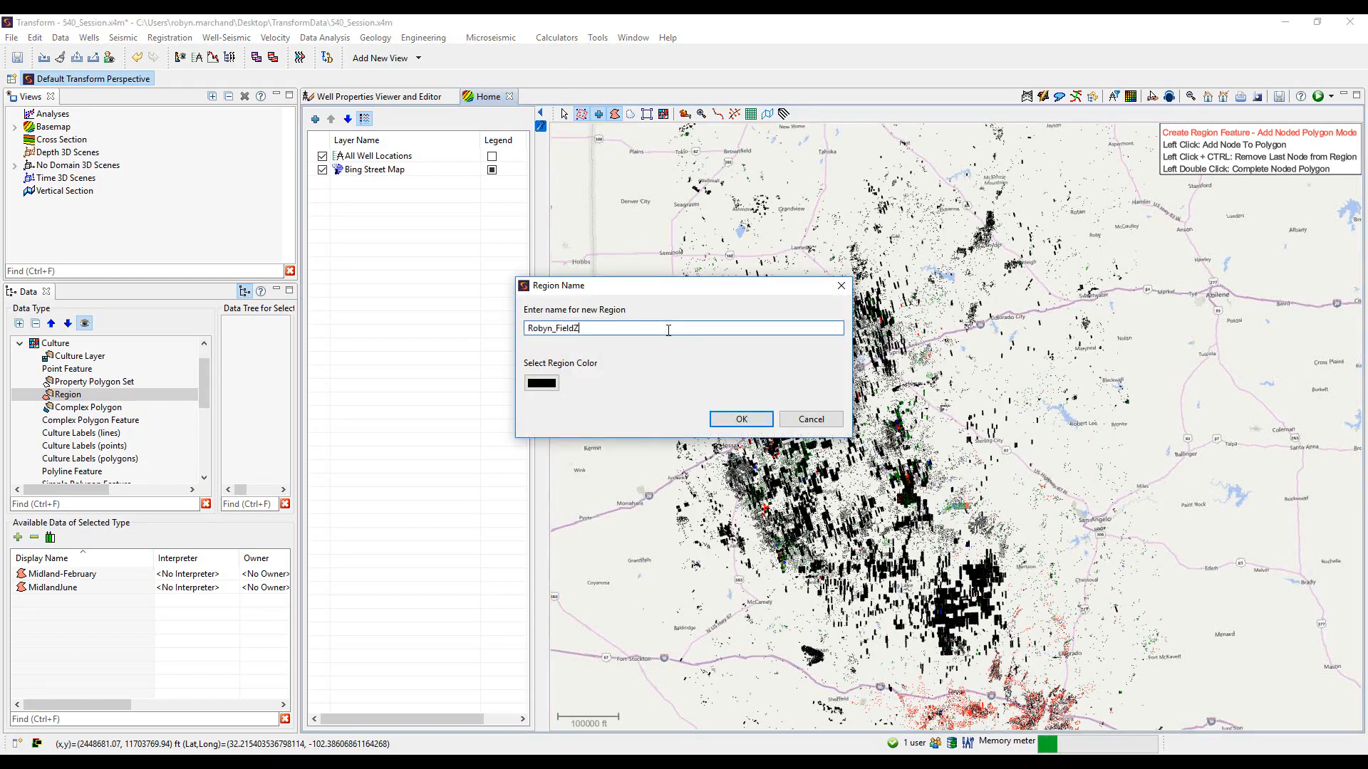
click(542, 383)
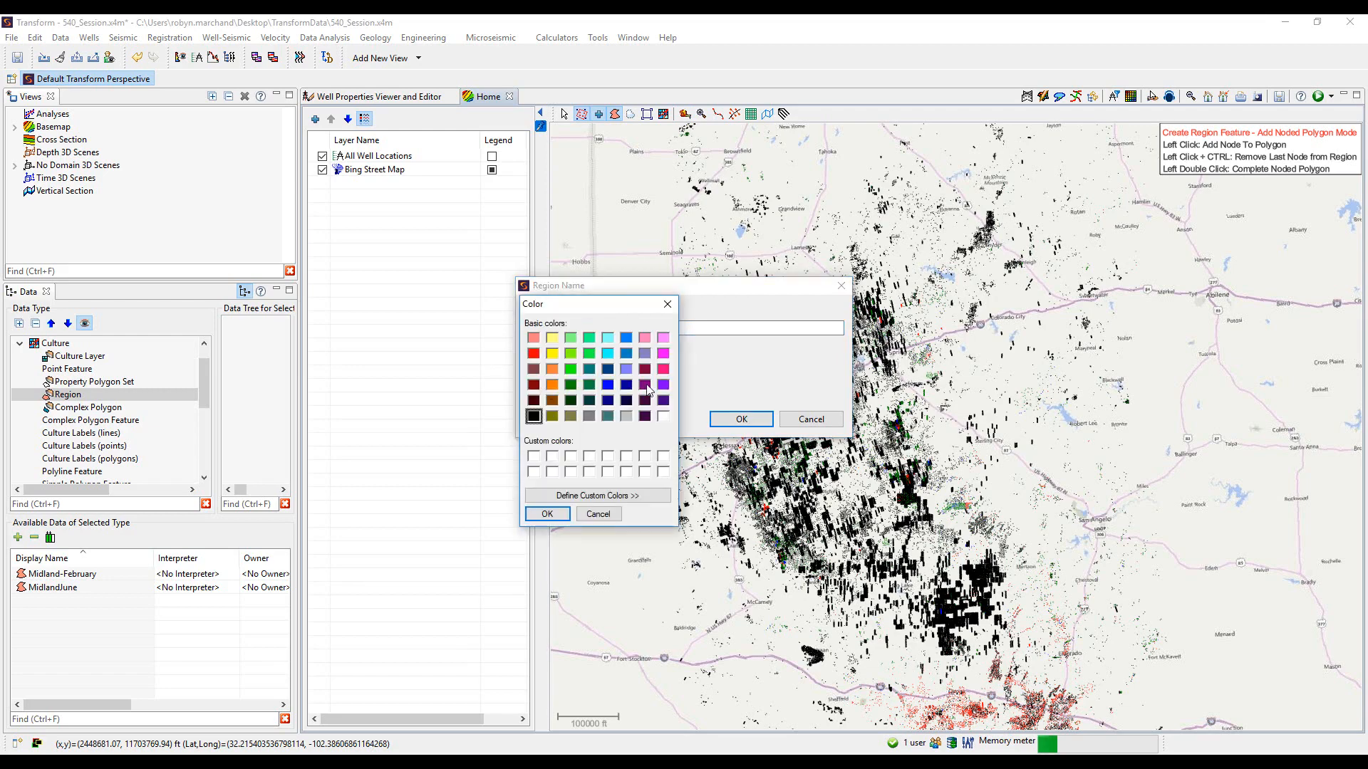
click(663, 386)
click(547, 514)
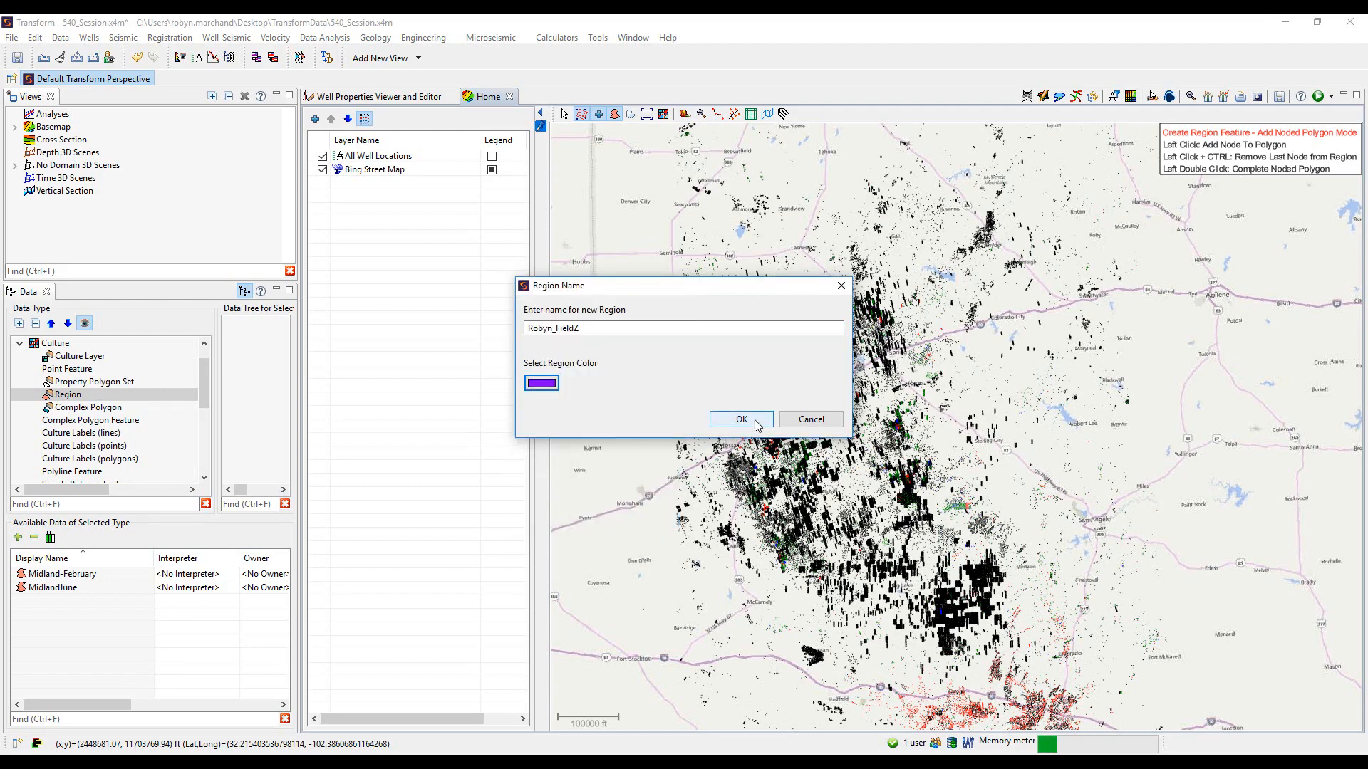
click(745, 420)
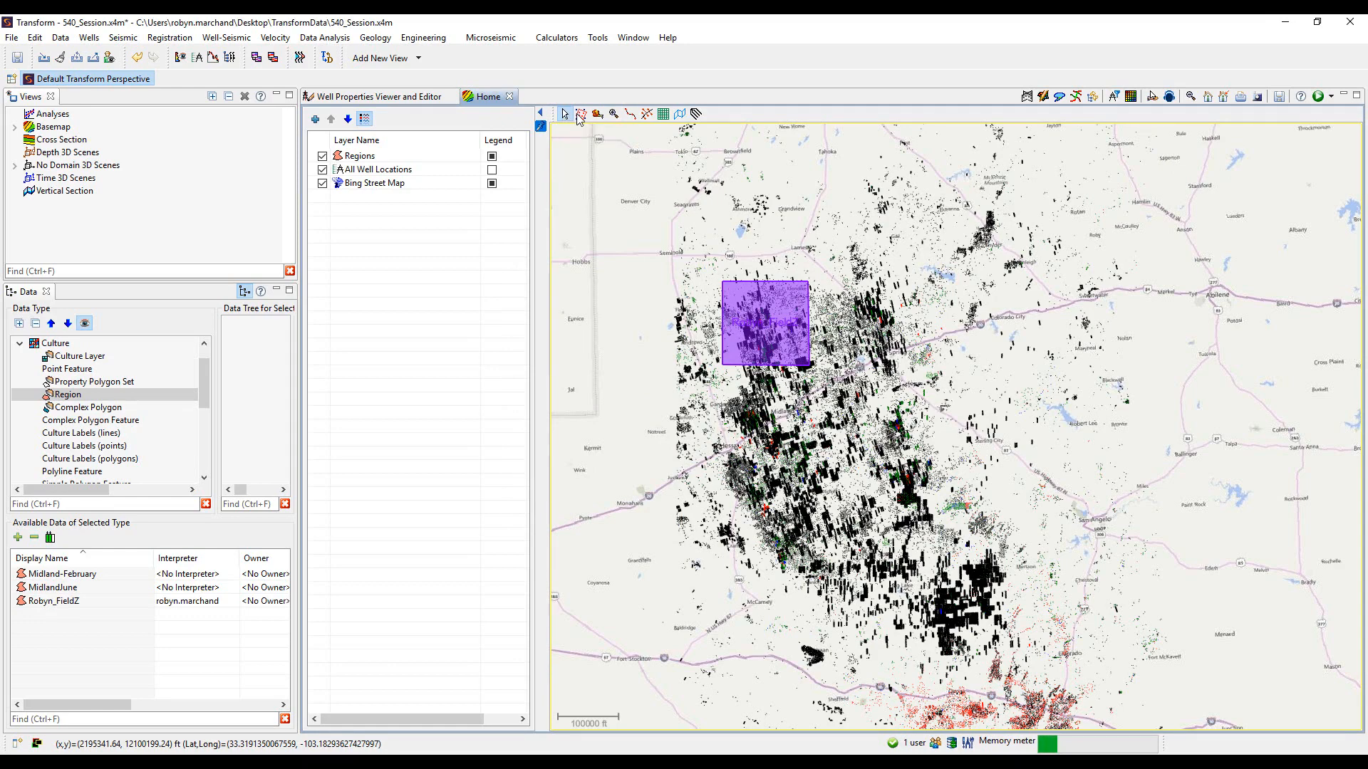
Create a rounded lasso region feature just south of the purple region, named Robyn_FieldY and colored pink
click(582, 114)
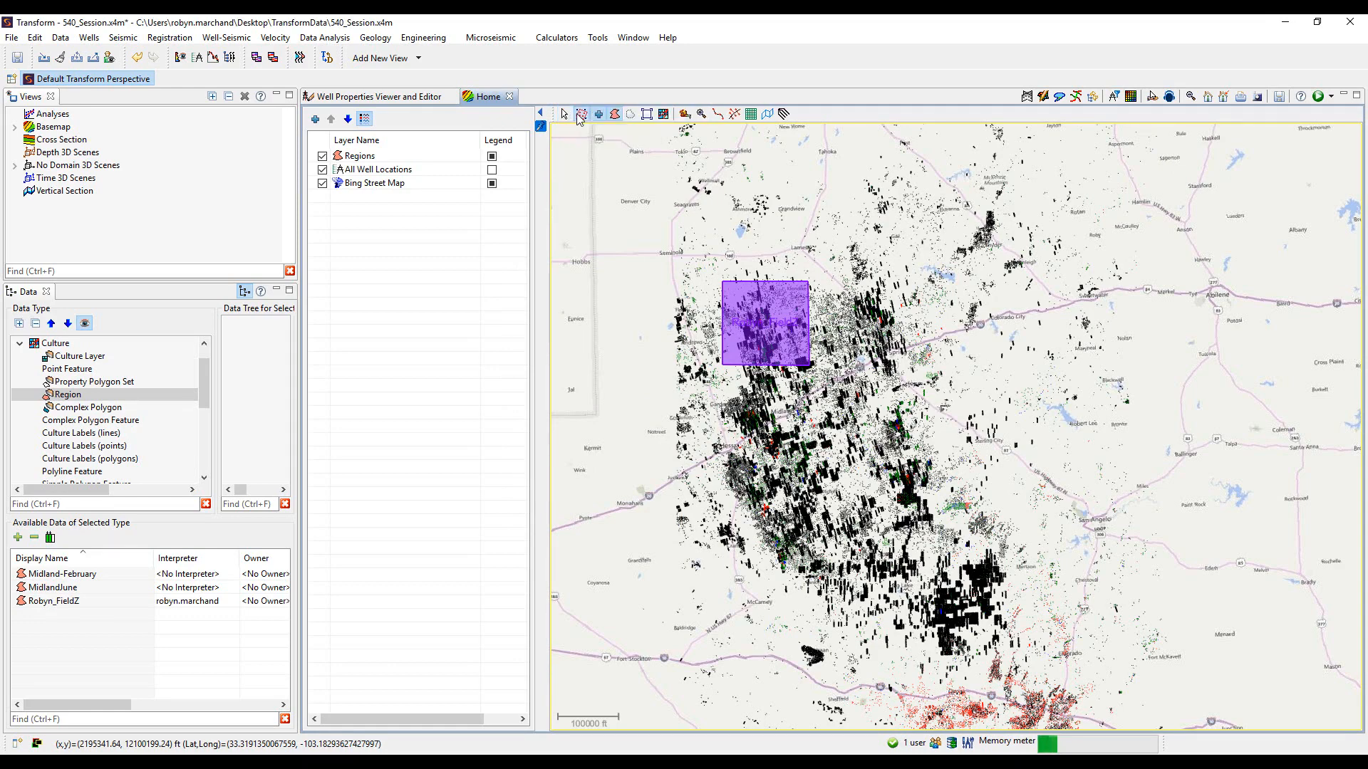
click(630, 114)
mouse_move(751, 396)
mouse_down()
mouse_move(791, 422)
mouse_move(780, 470)
mouse_move(716, 428)
mouse_move(748, 398)
mouse_up()
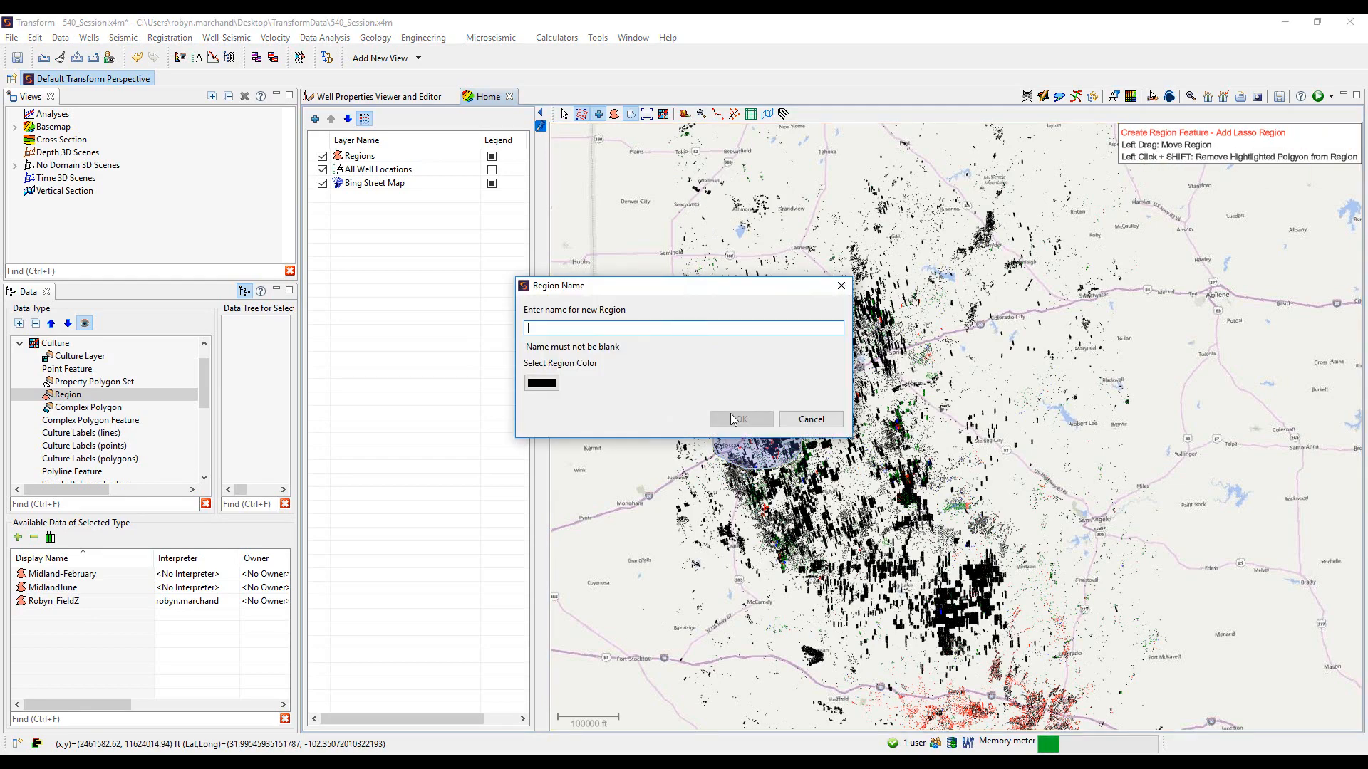
text(Ro)
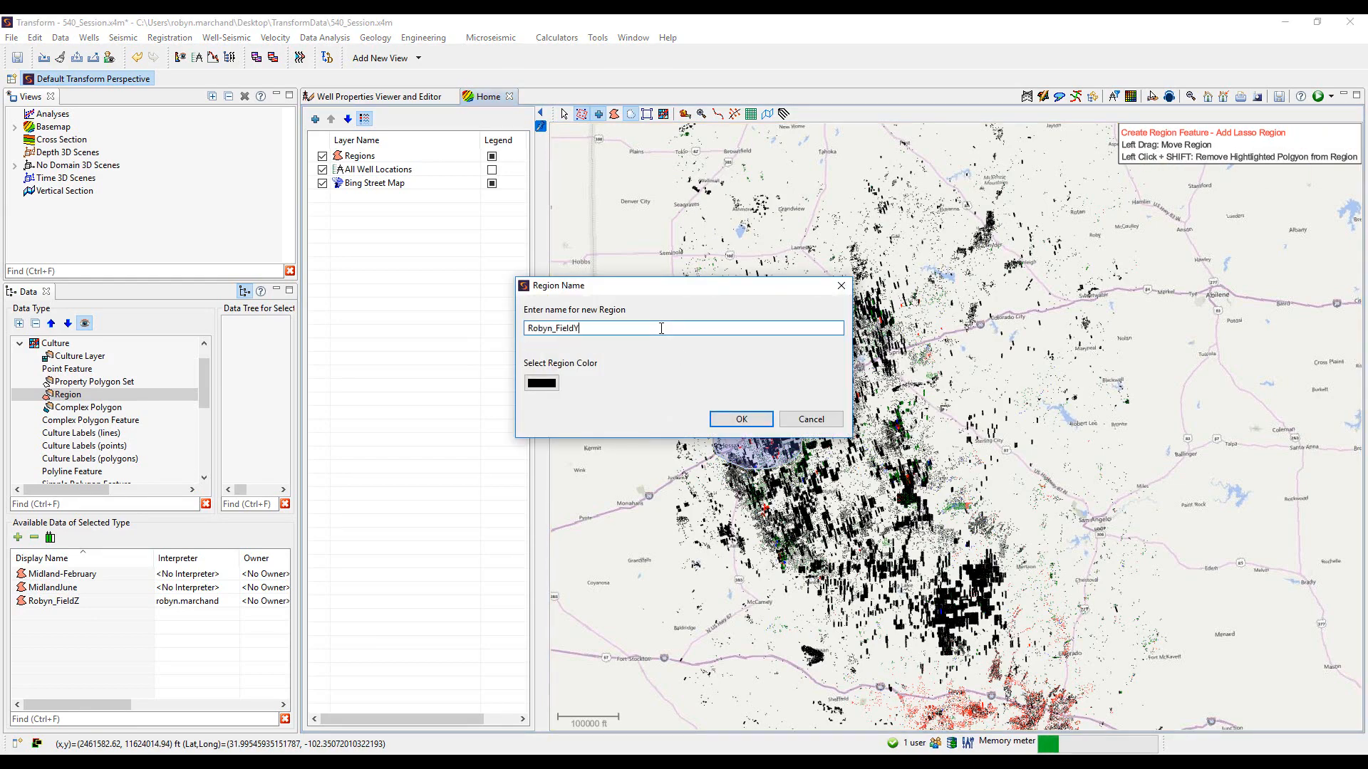
text(byn_FieldY)
click(550, 386)
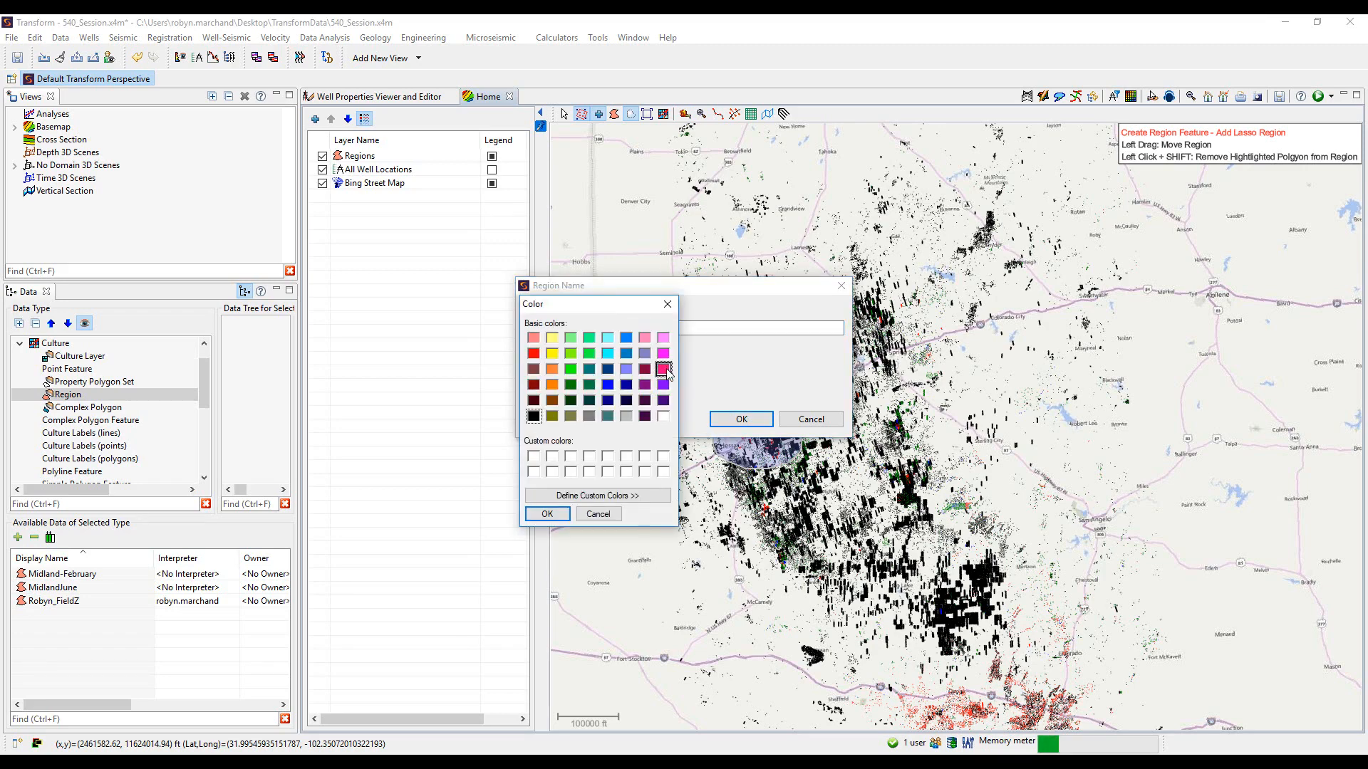
click(528, 518)
click(741, 420)
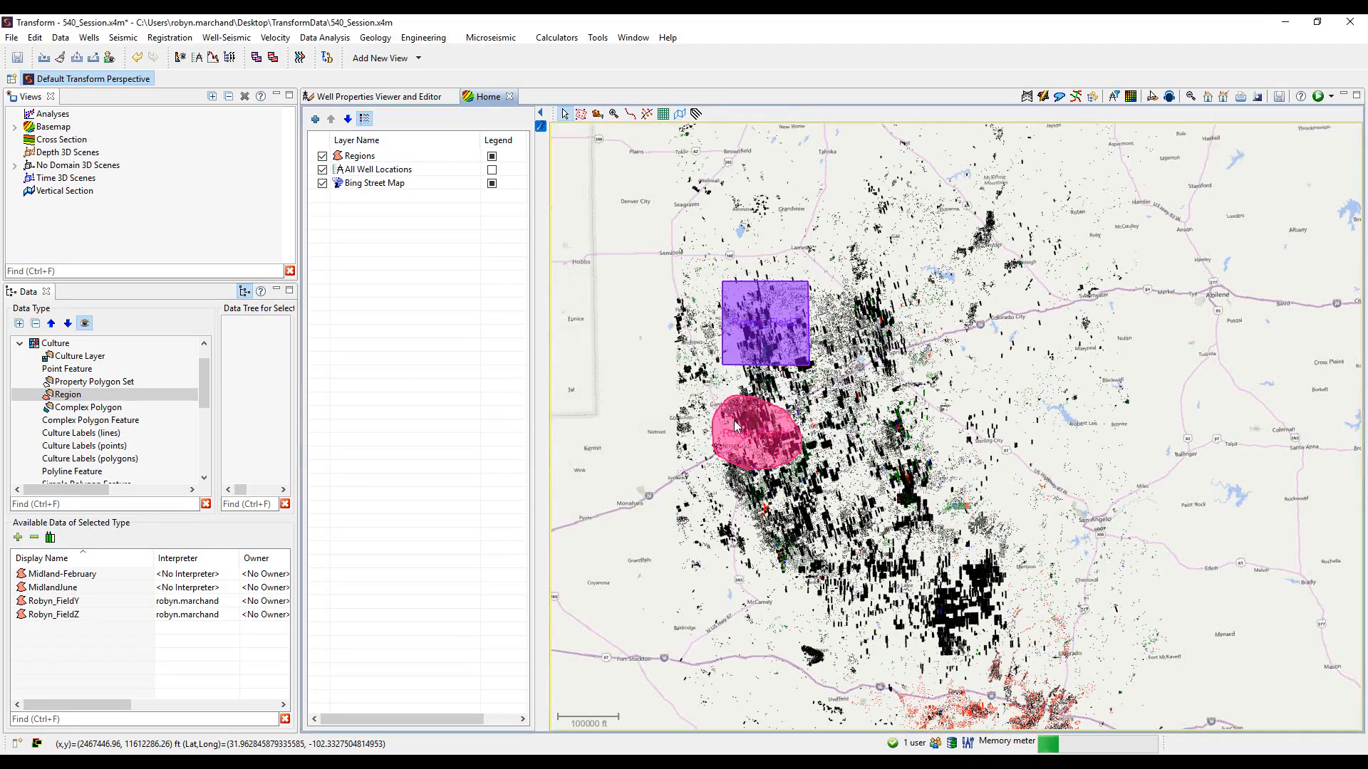
Create a rectangular region feature over the wells east of the pink region, named Robyn_FieldX and colored yellow
click(581, 114)
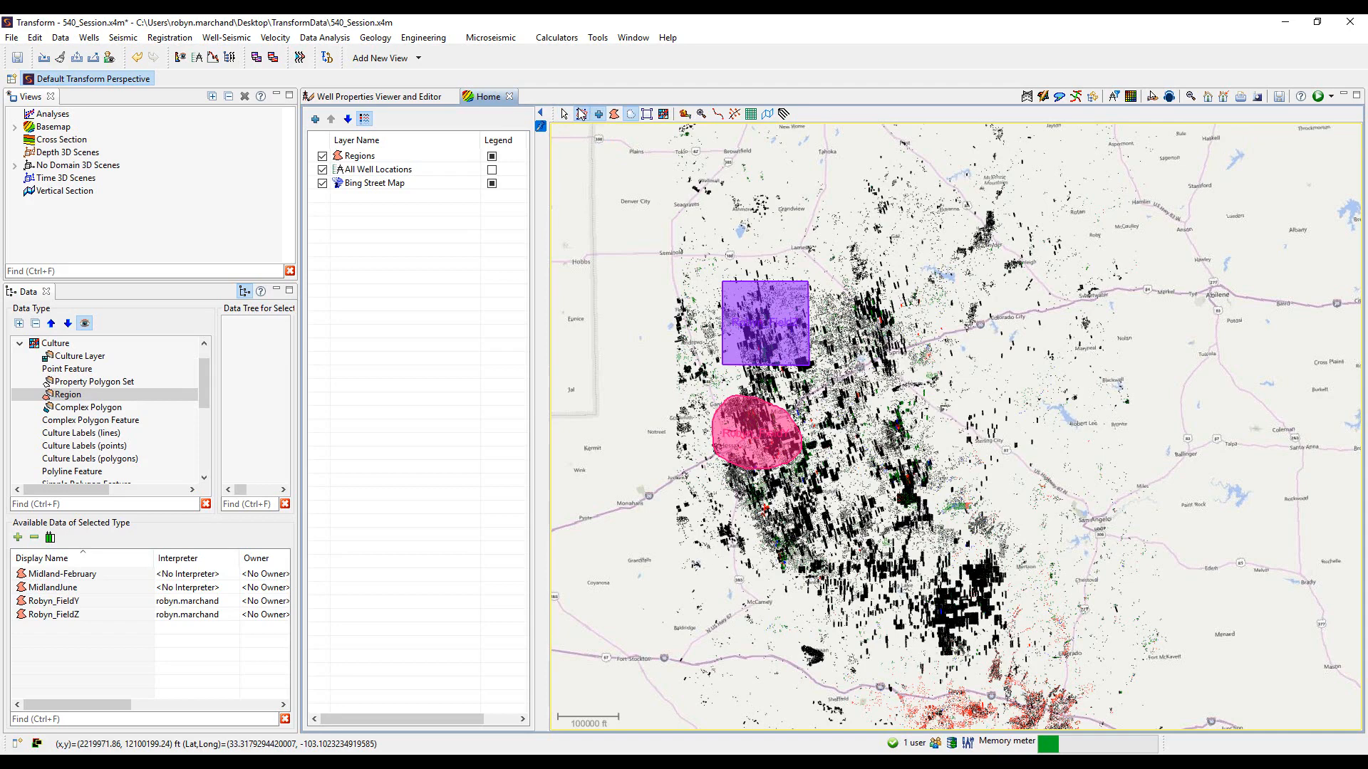
click(647, 114)
drag(840, 443, 910, 499)
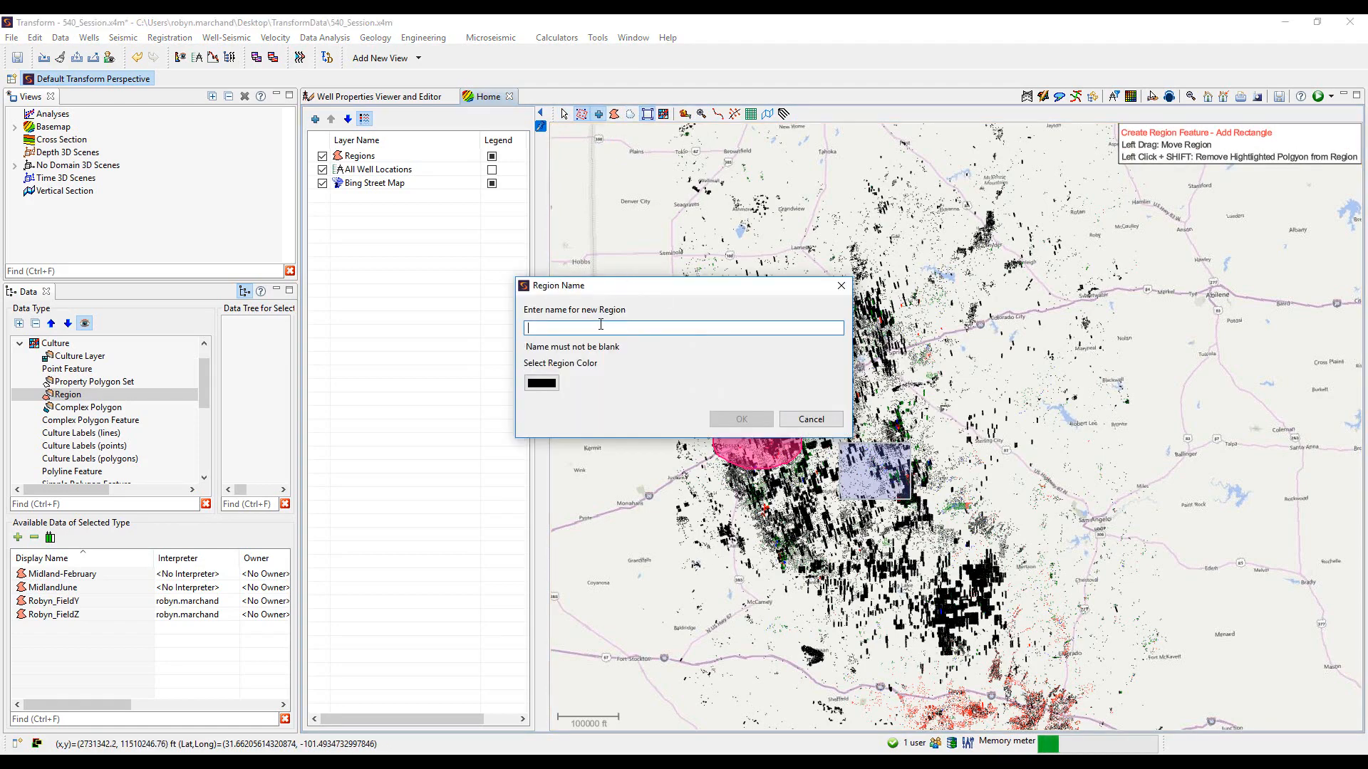
text(Robyn_FieldX)
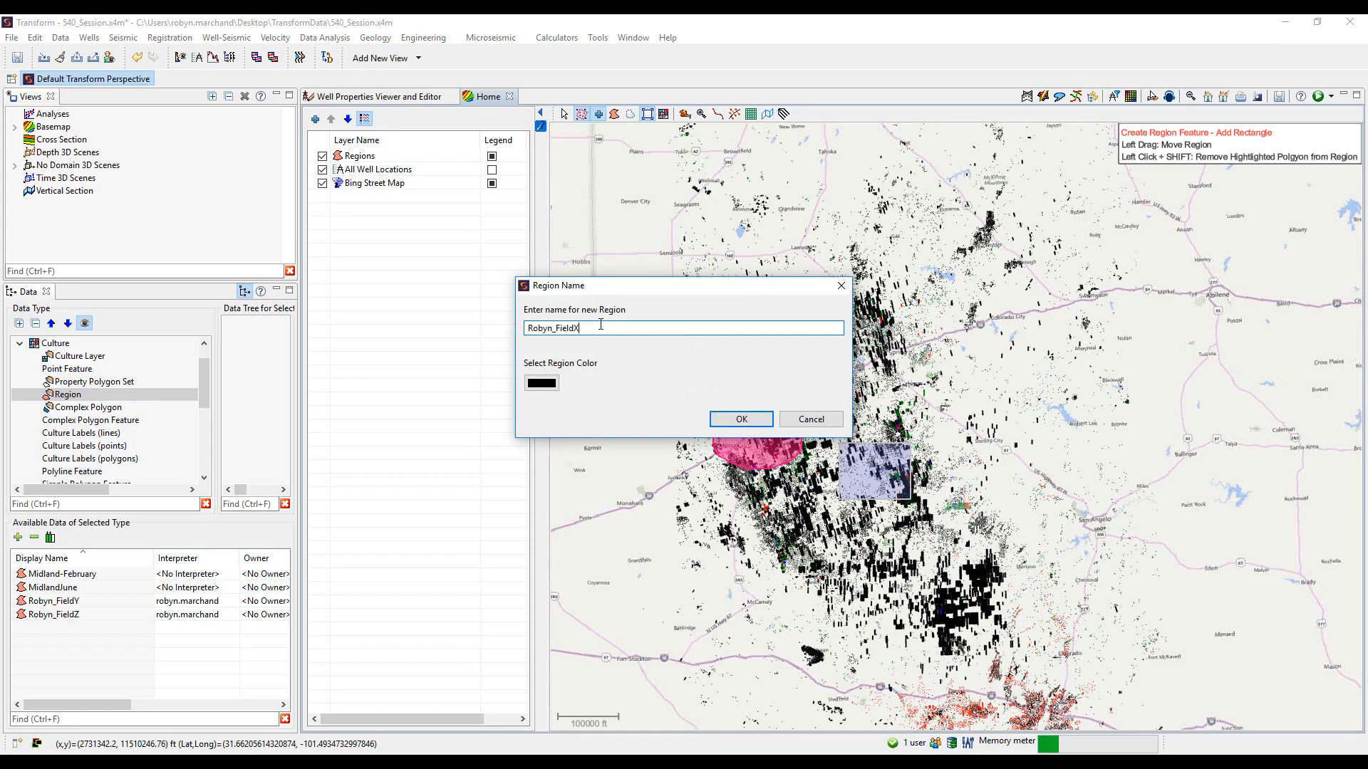
click(541, 383)
click(553, 353)
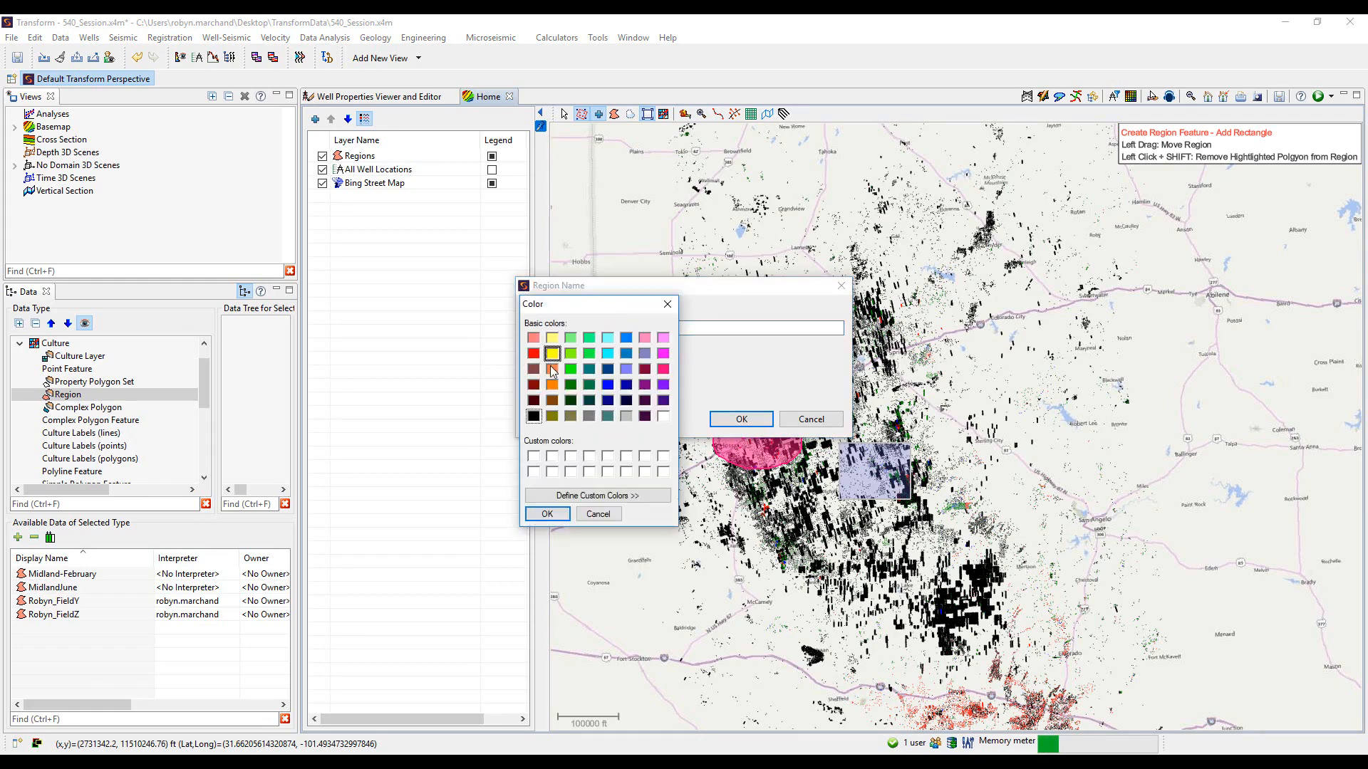
click(547, 514)
click(740, 418)
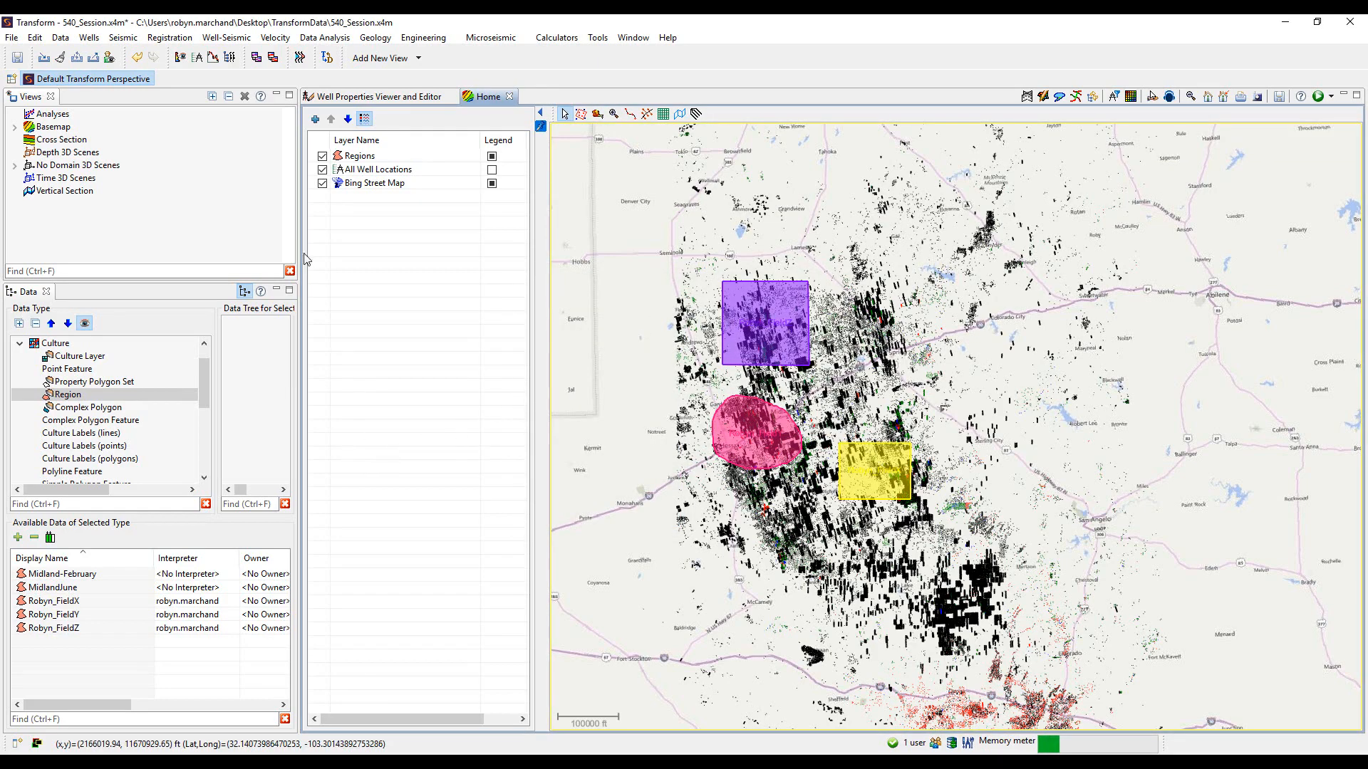
In the Regions layer style, hide and reshow Robyn_FieldX, Robyn_FieldY and Robyn_FieldZ one at a time
right_click(360, 160)
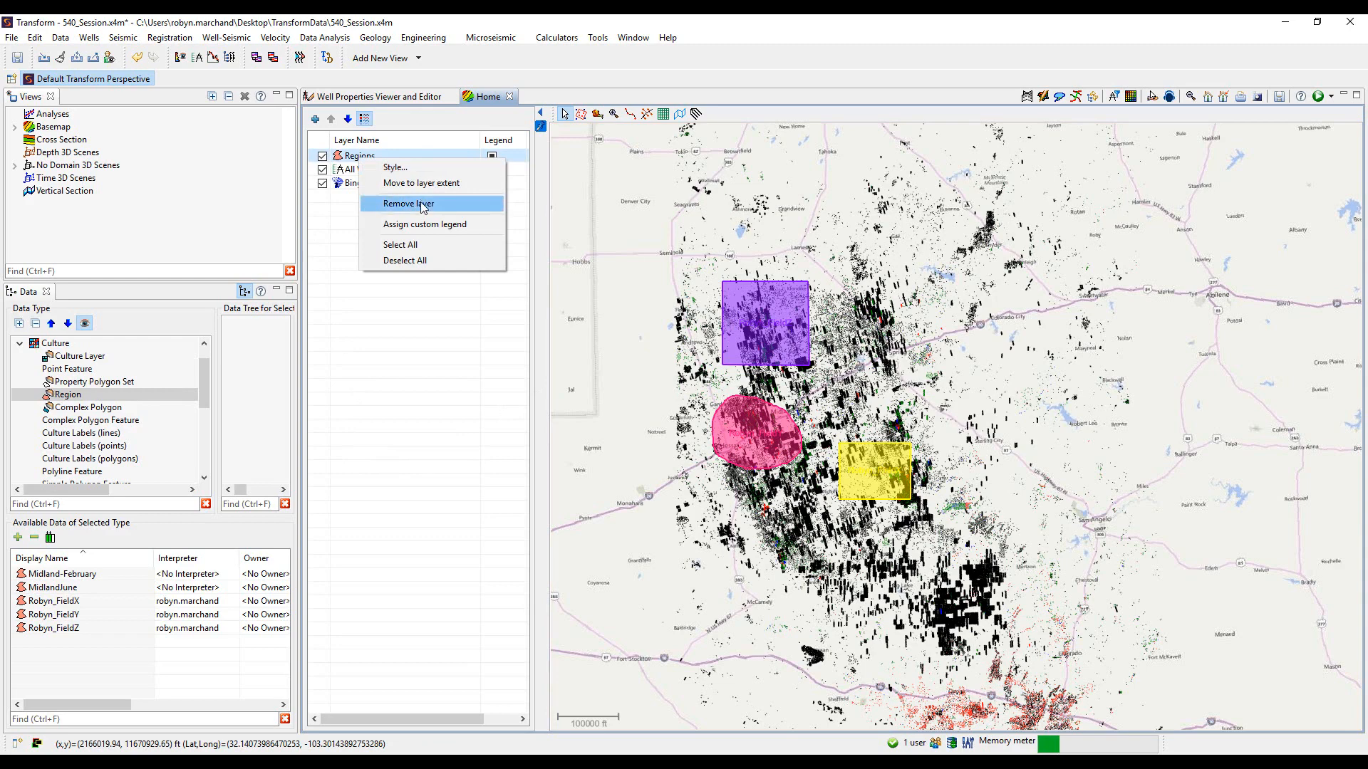
click(396, 167)
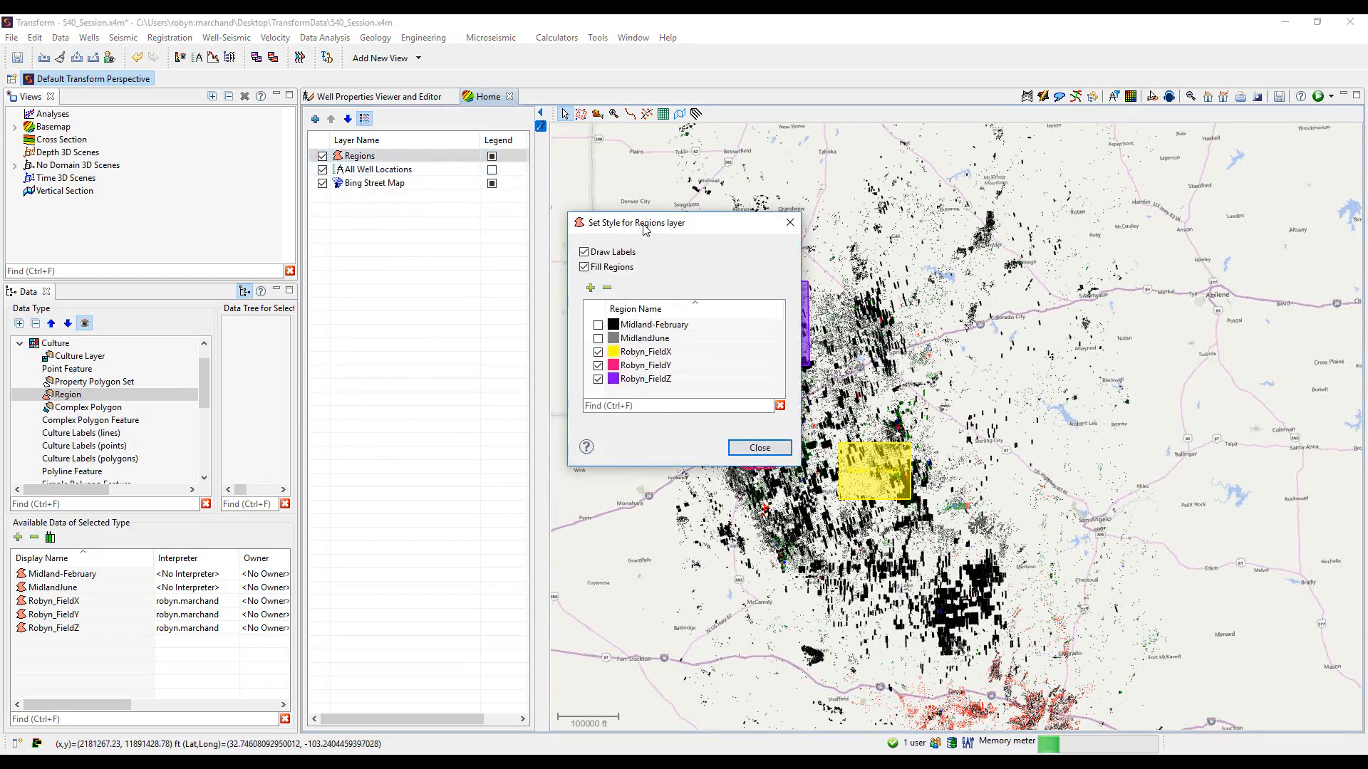
drag(646, 230, 401, 232)
click(354, 353)
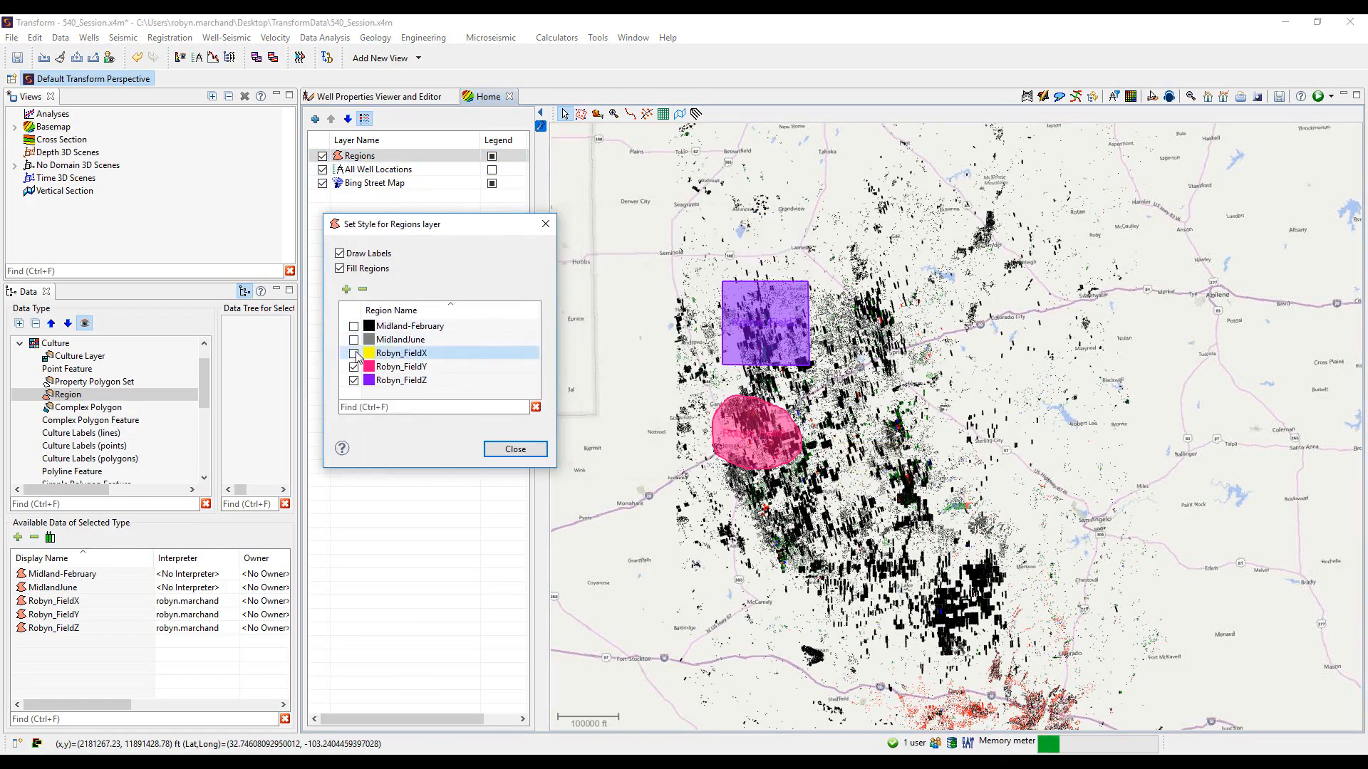
click(354, 354)
click(354, 367)
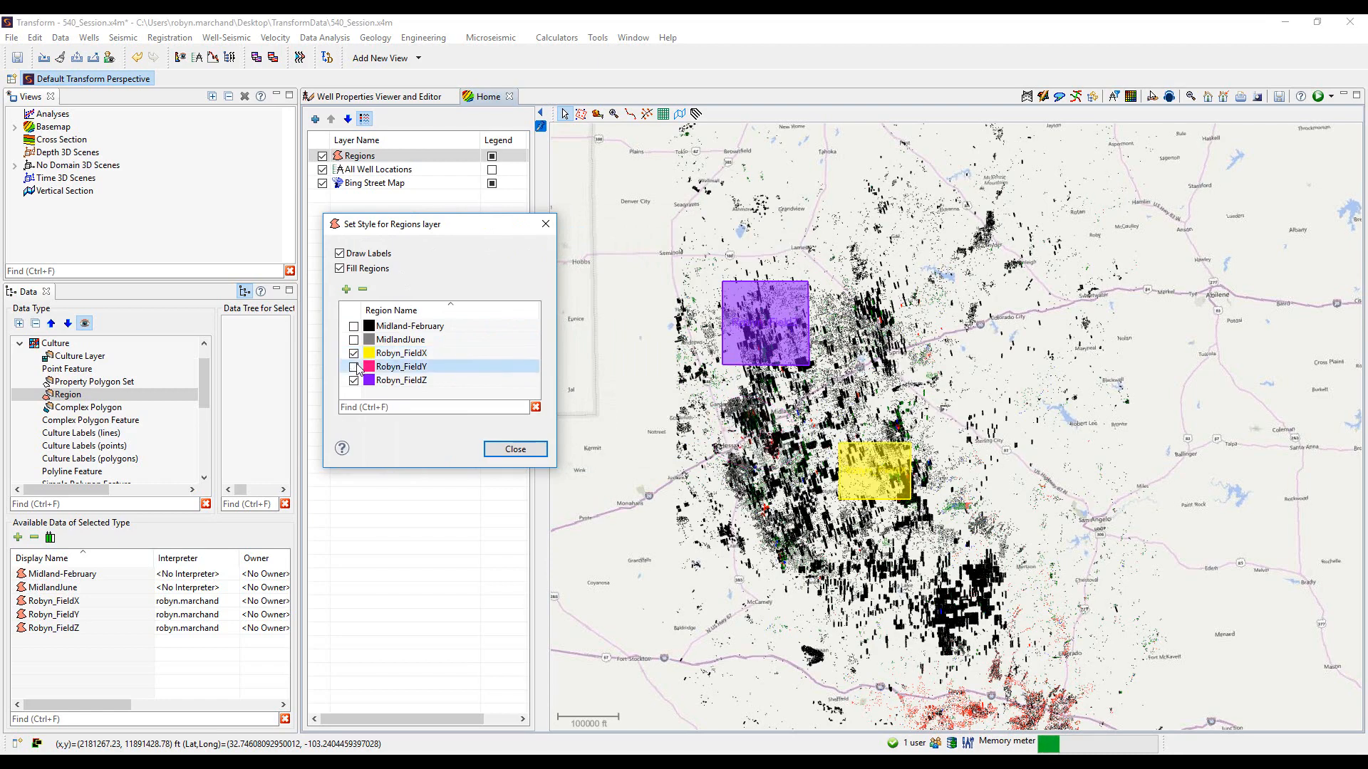
click(354, 367)
click(354, 380)
click(355, 381)
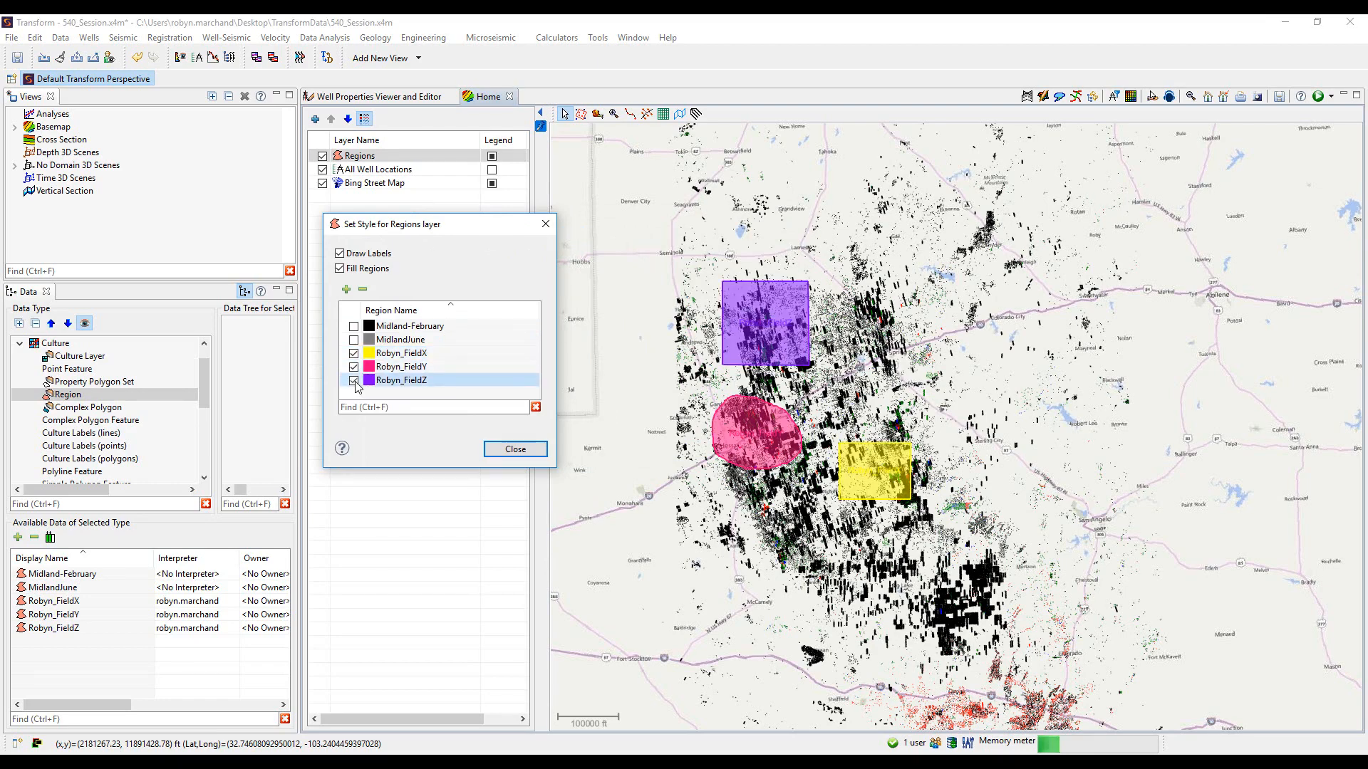
click(513, 449)
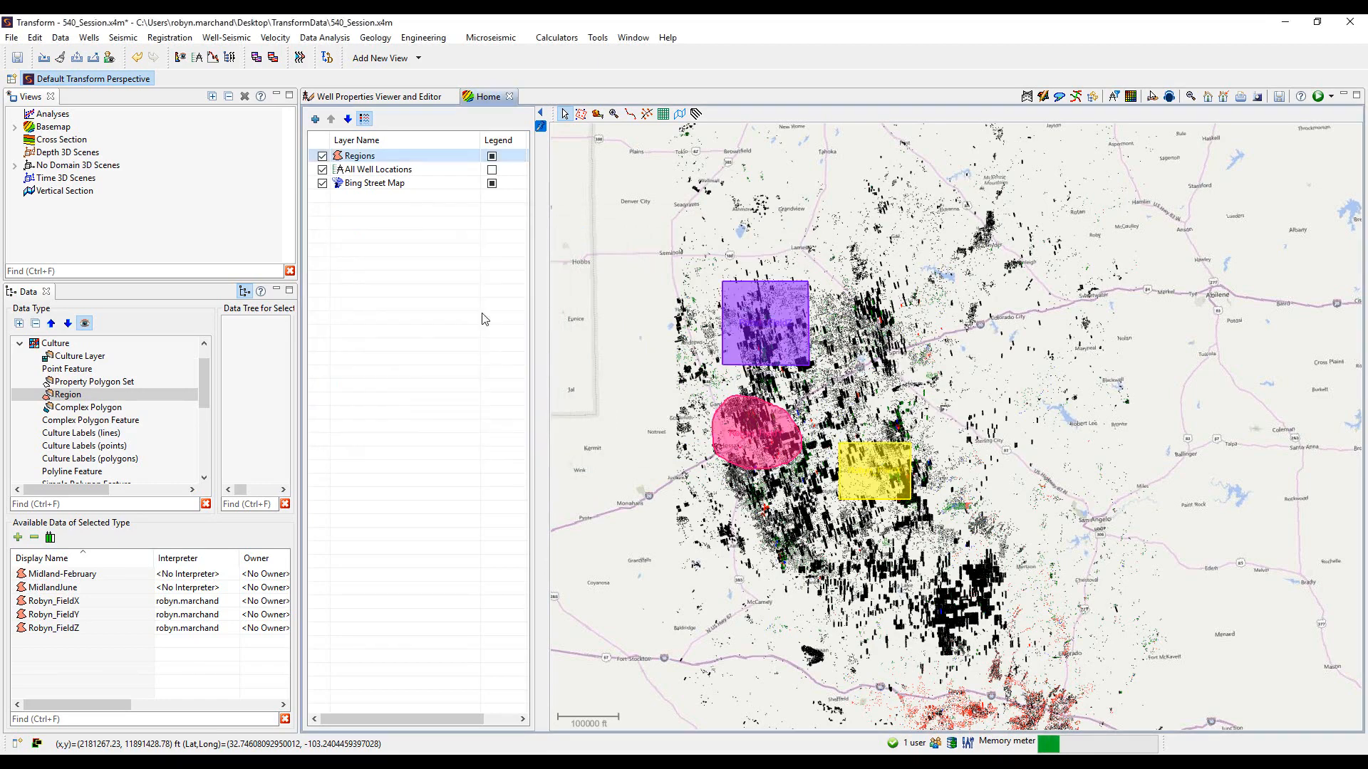
Remove the Regions layer from the map
right_click(396, 156)
click(417, 198)
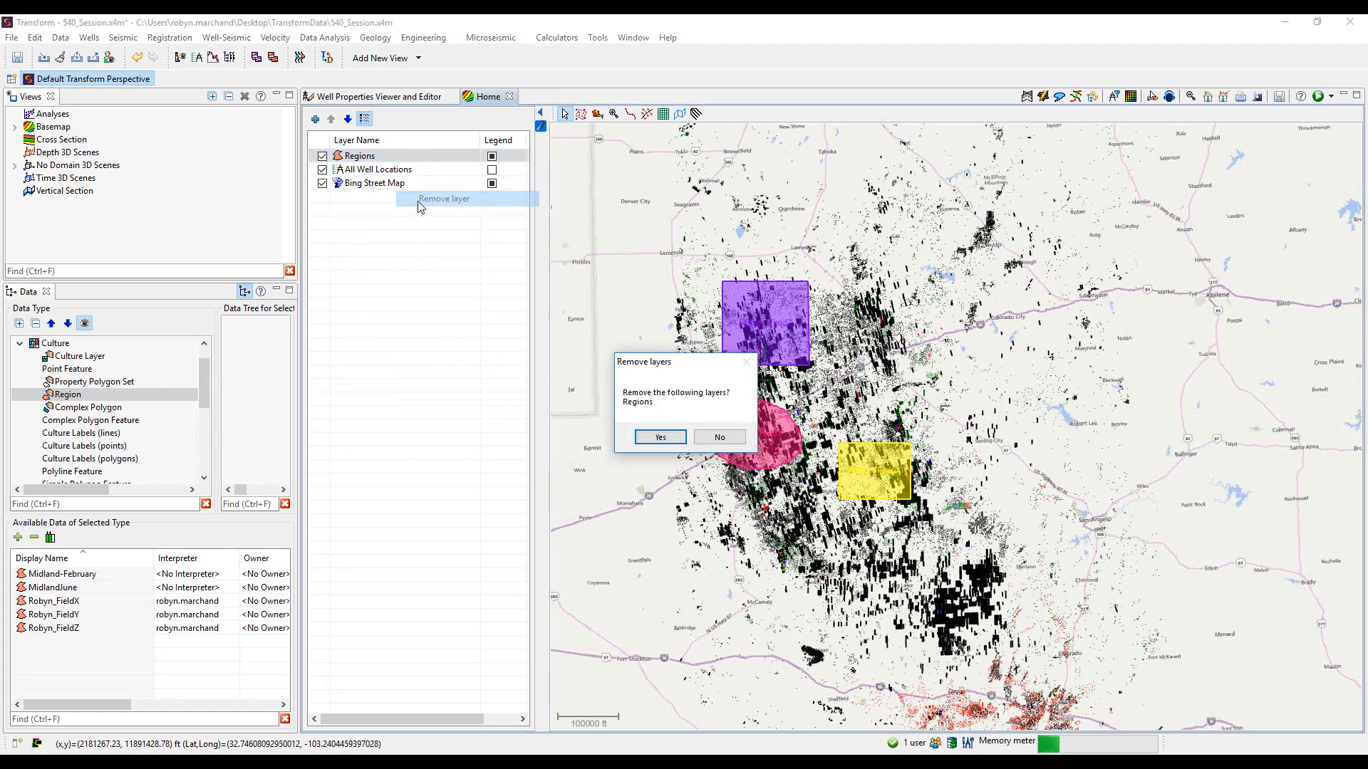
click(651, 441)
Display the existing regions MidlandJune, Robyn_FieldX and Robyn_FieldY on the map, one at a time
drag(71, 587, 865, 456)
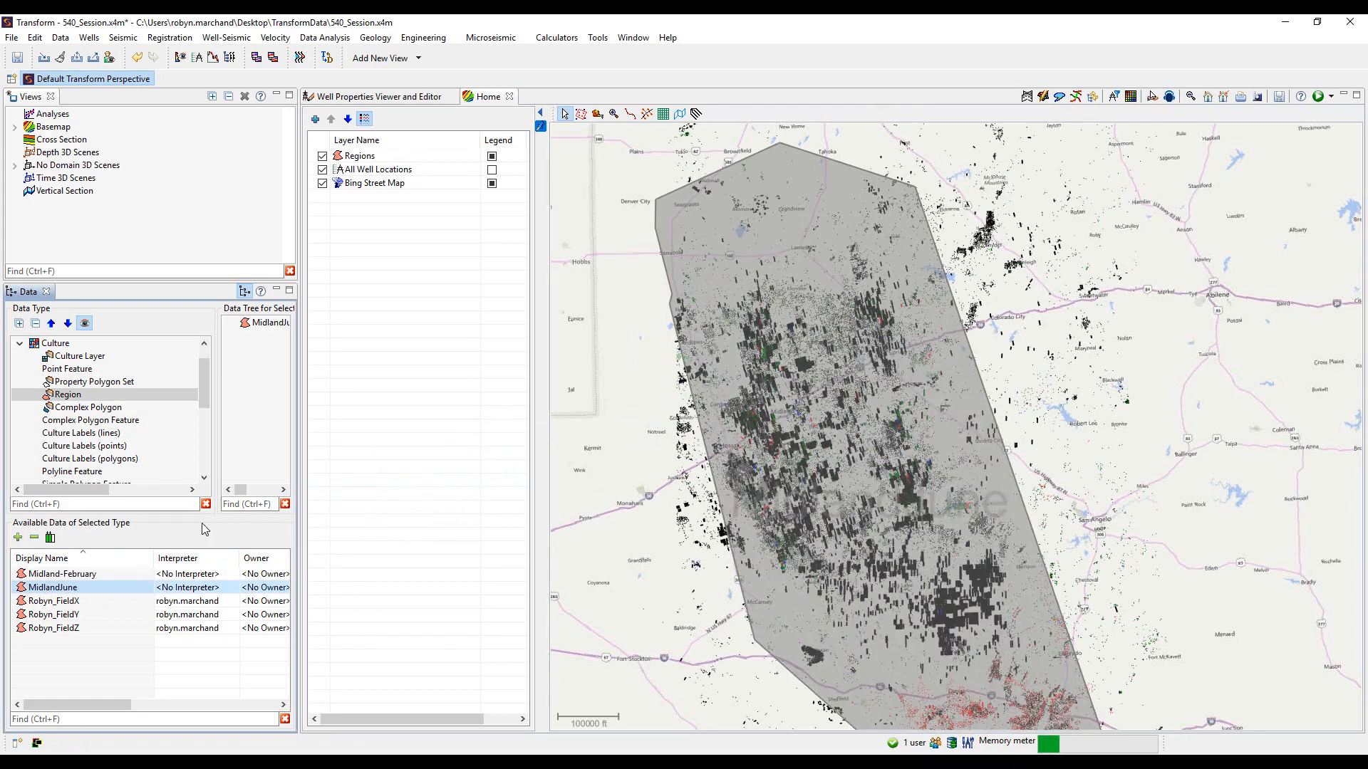
drag(66, 597, 846, 467)
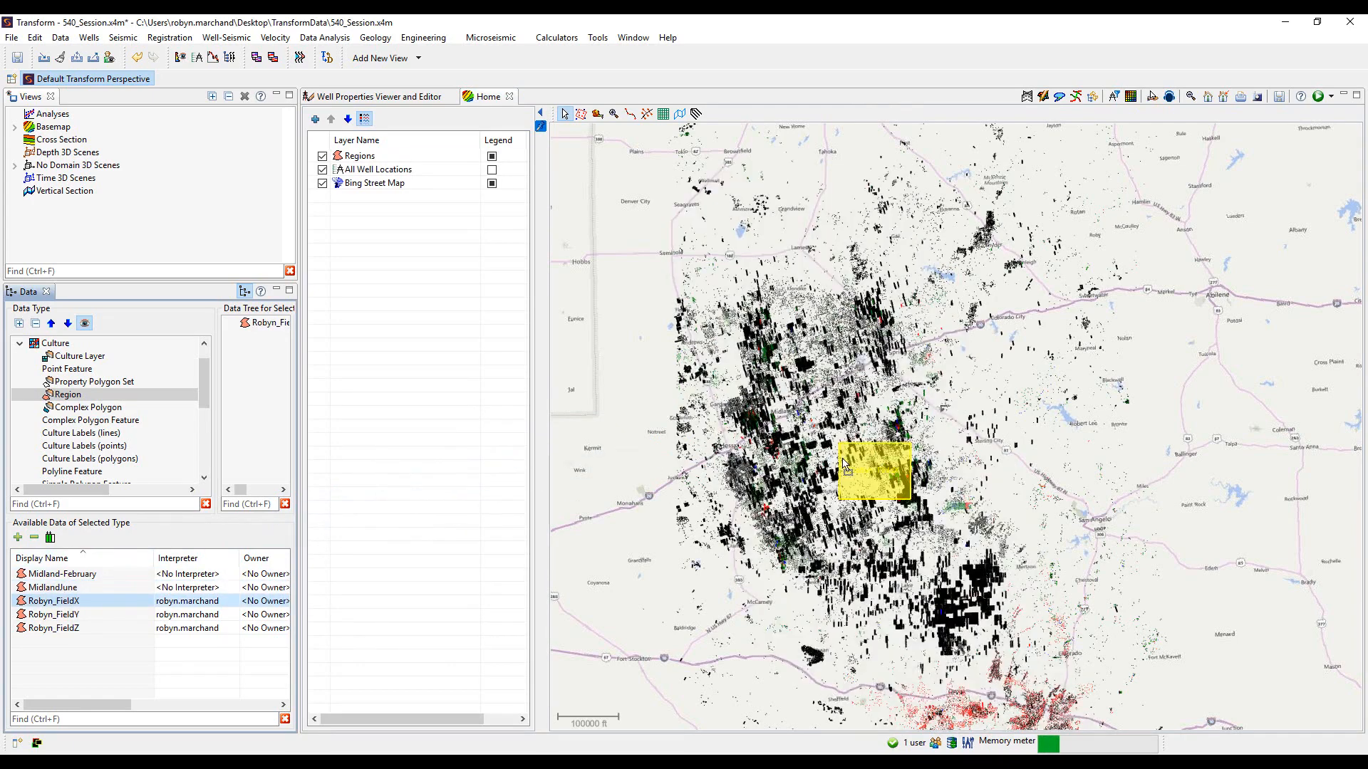
drag(53, 614, 806, 377)
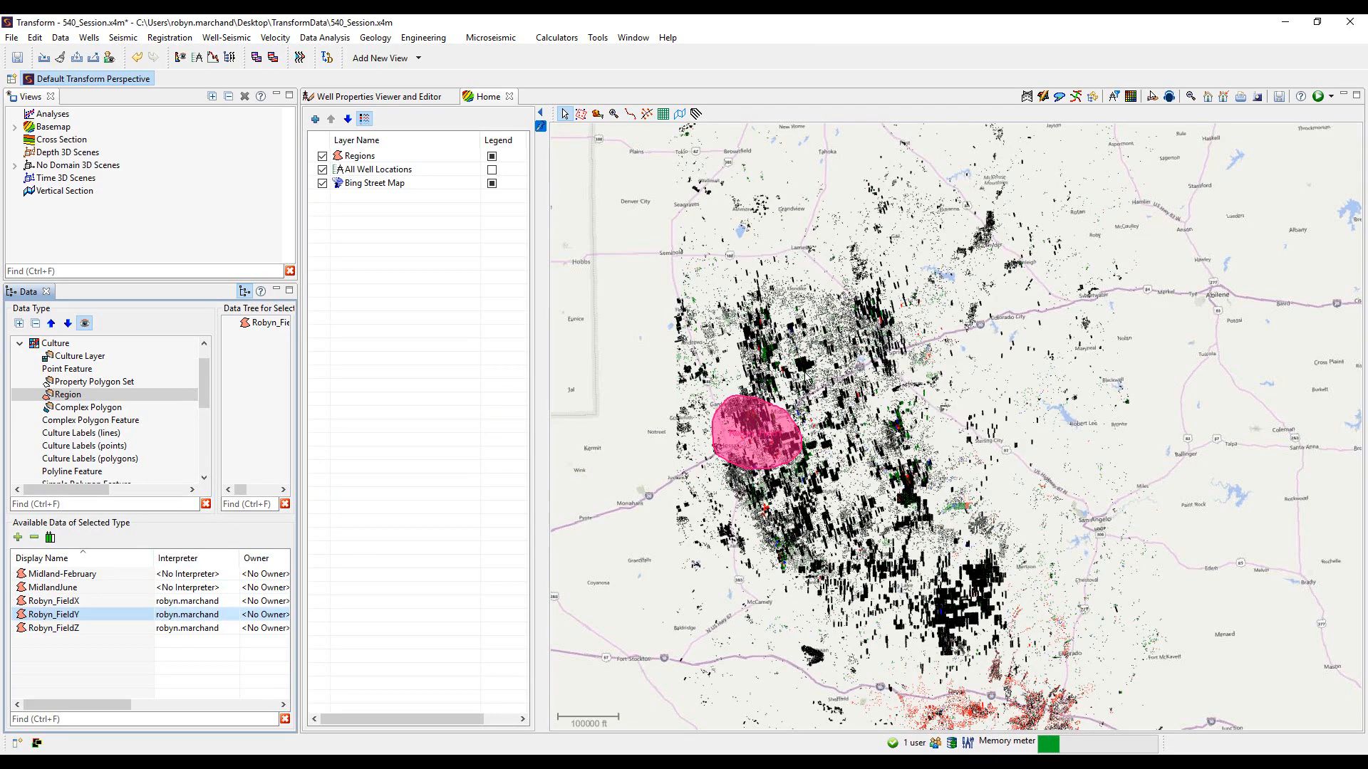
Delete the Robyn_FieldX region from the project's region data
click(71, 602)
click(77, 590)
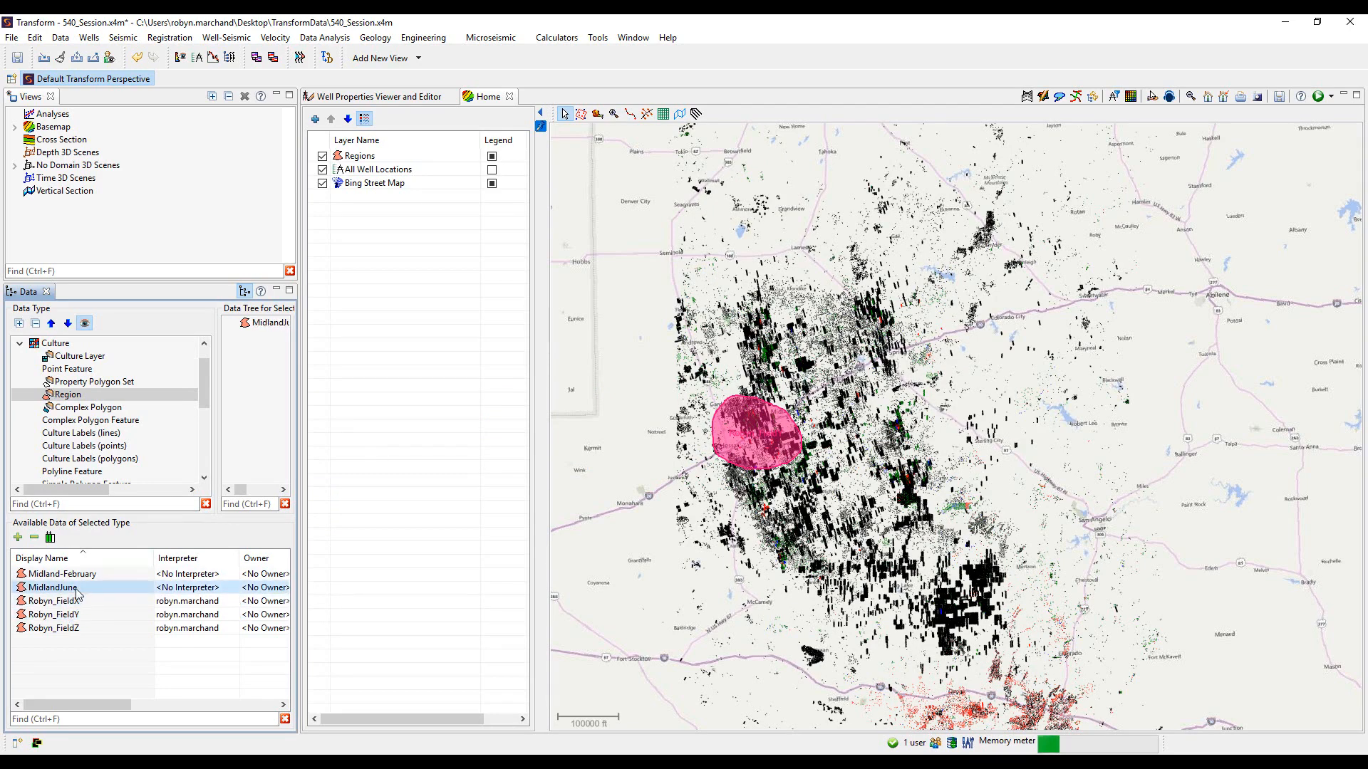
right_click(77, 591)
click(76, 602)
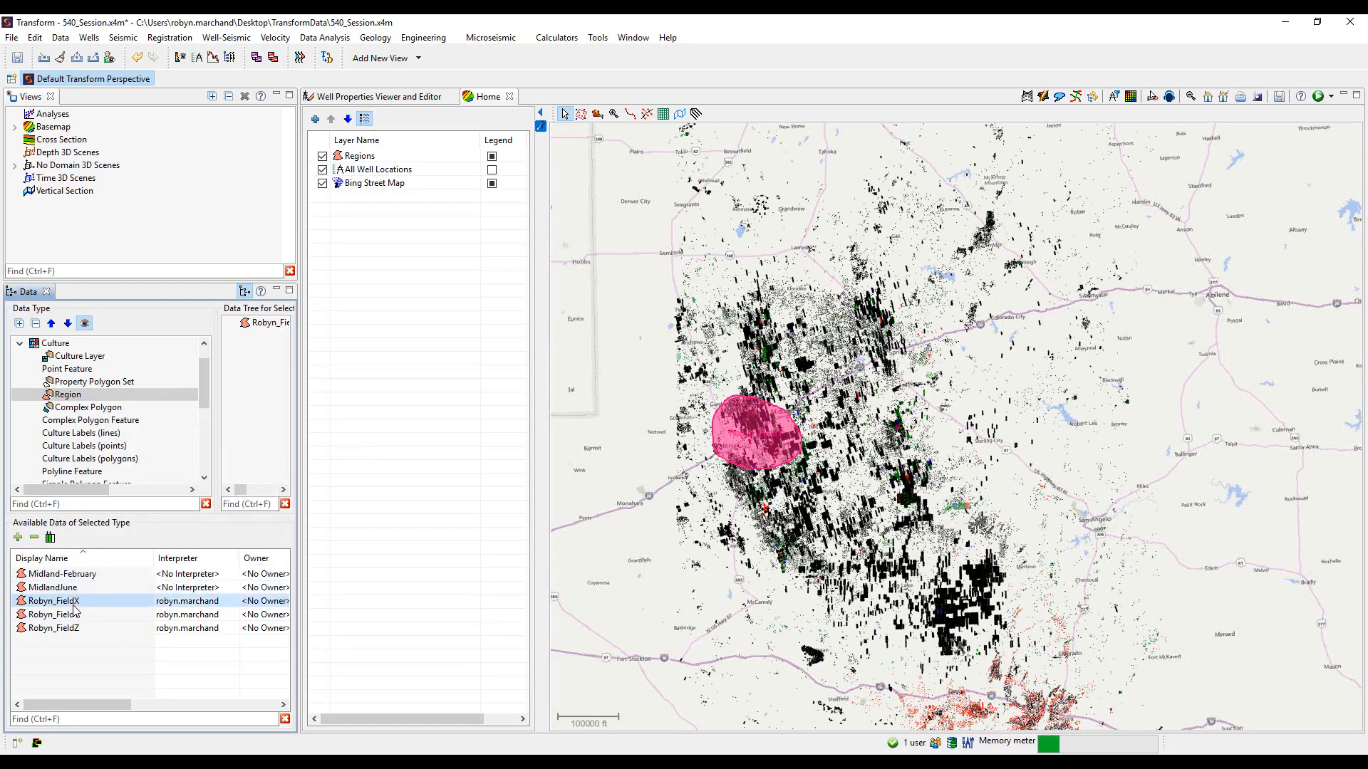
right_click(76, 603)
mouse_move(151, 520)
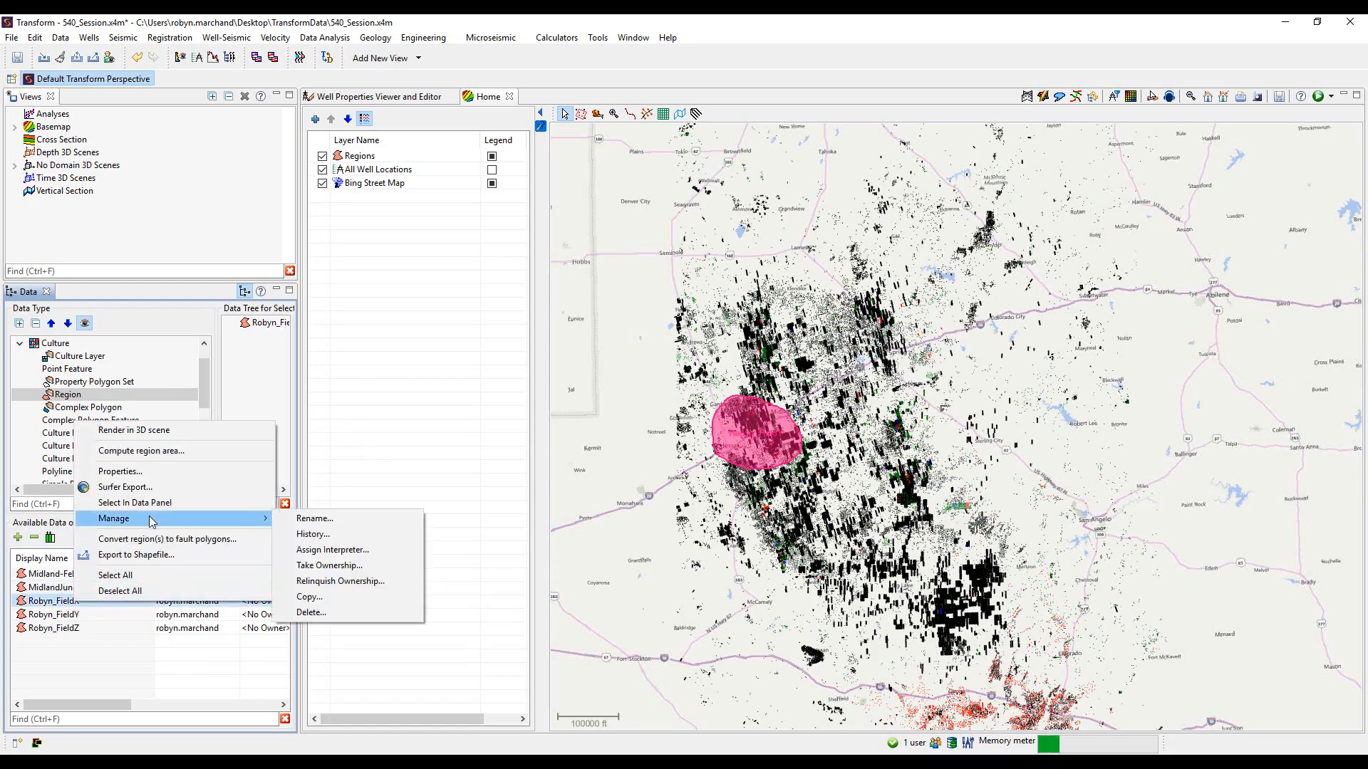
click(362, 610)
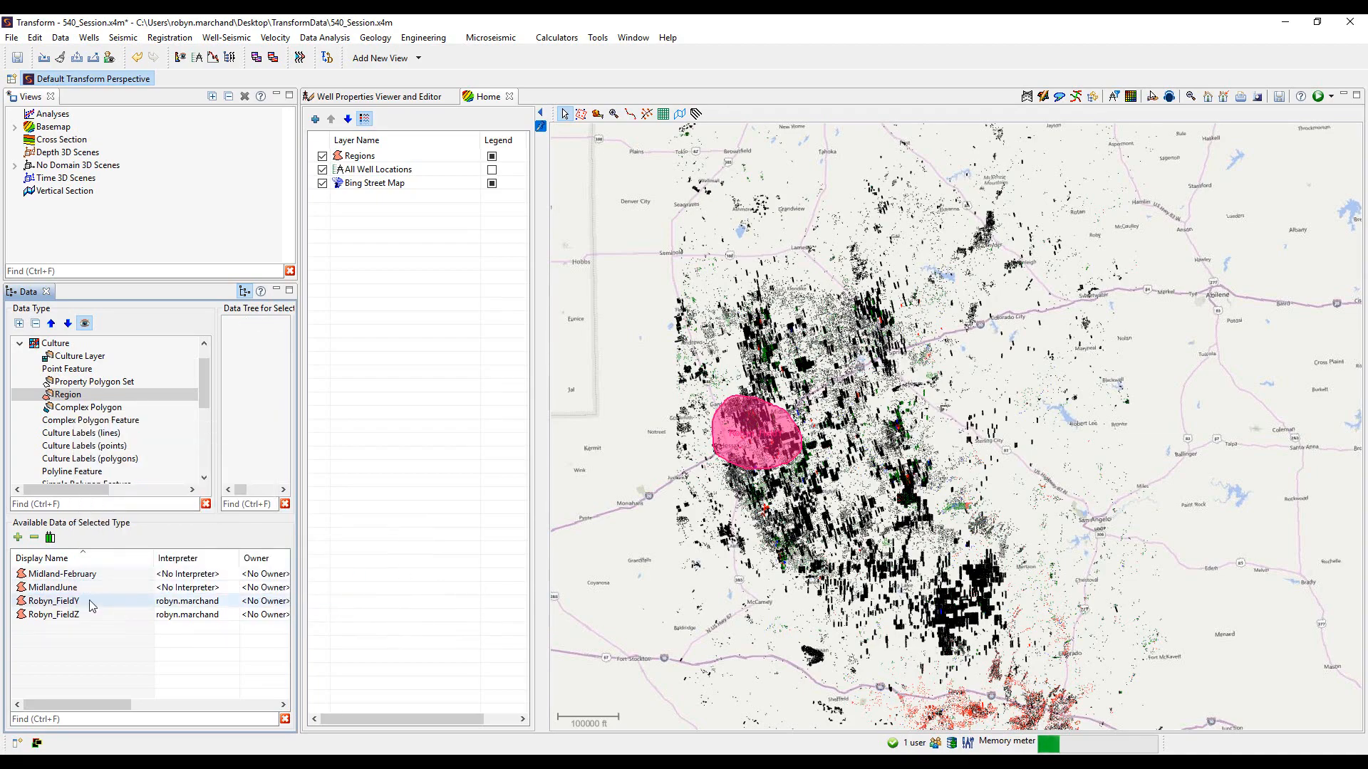